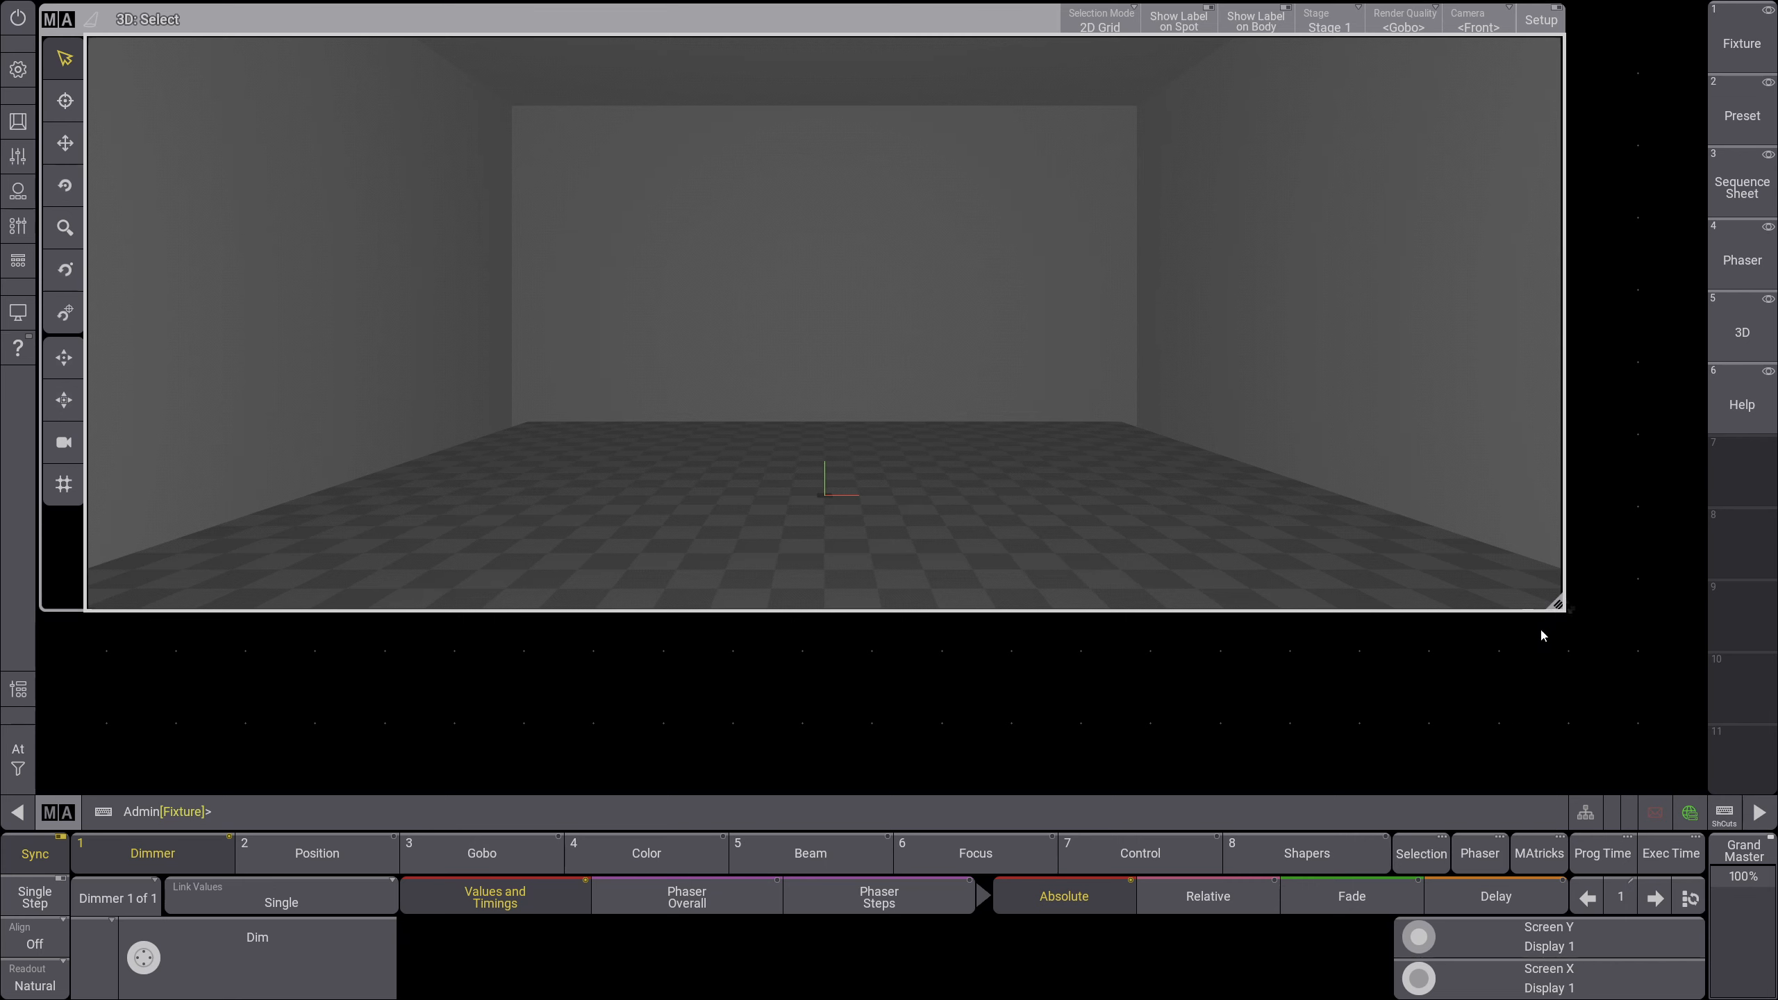
Step: Enlarge the 3D window so that it fills the free workspace down to the command line
left_click_drag(1560, 603, 1706, 788)
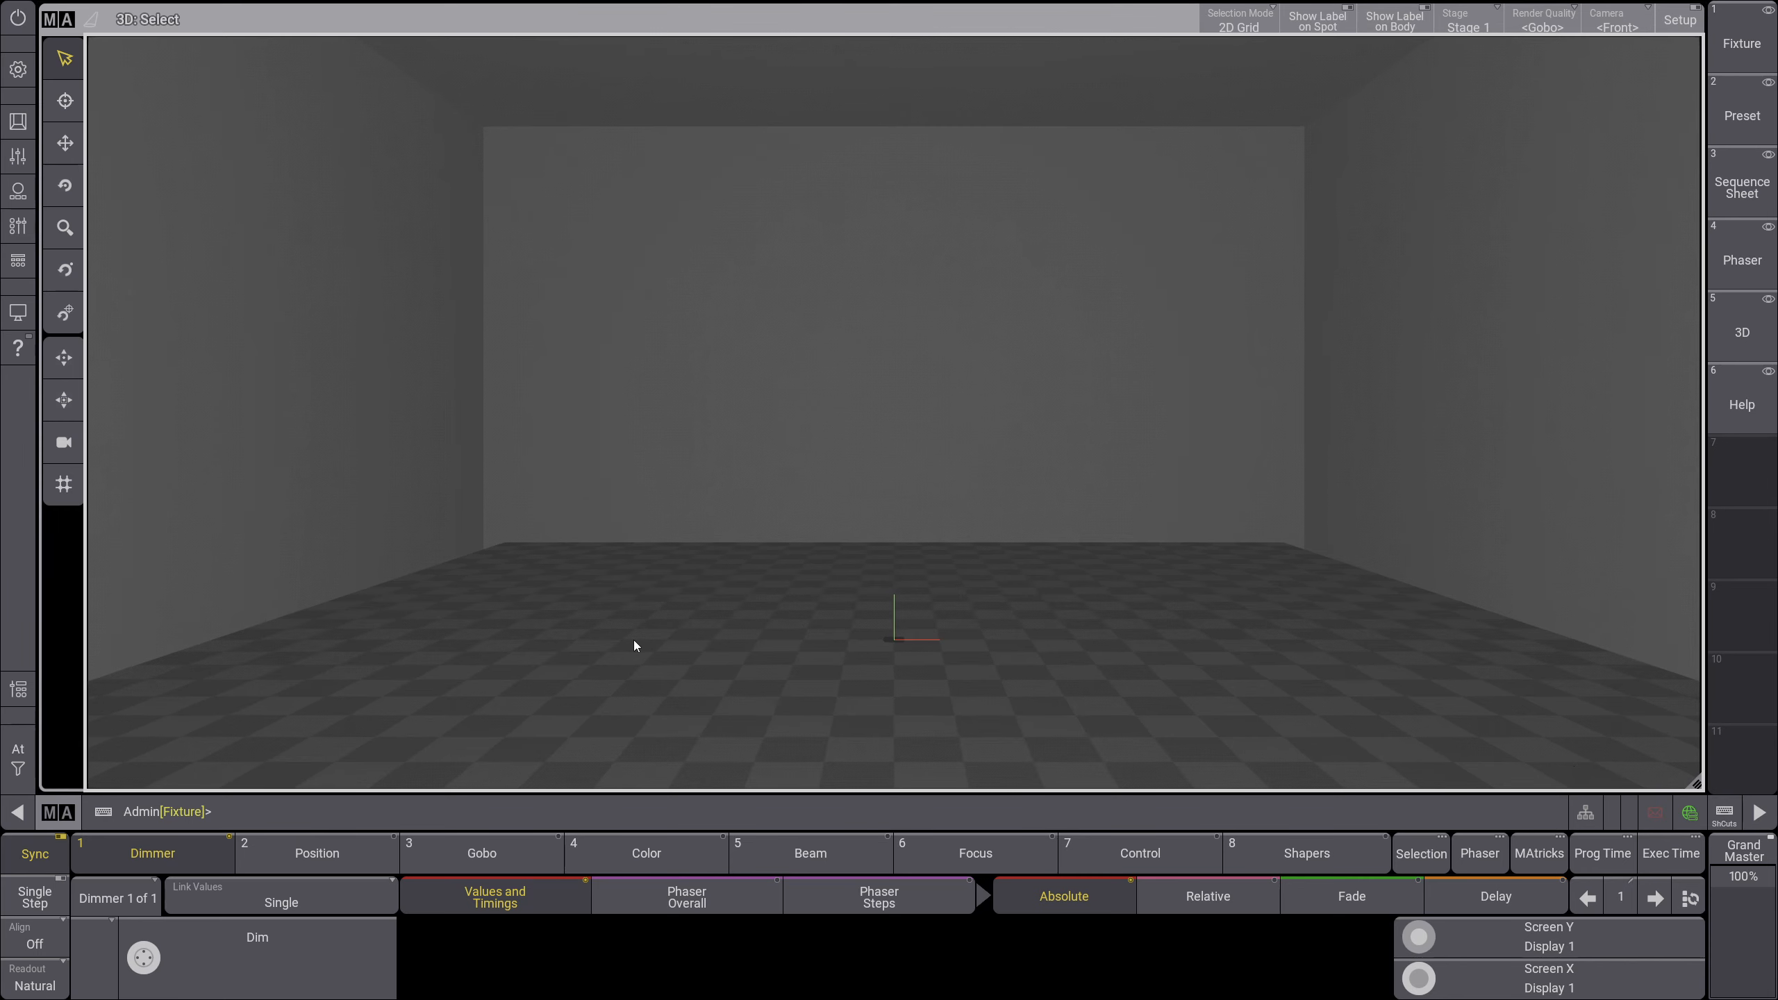
left_click(312, 818)
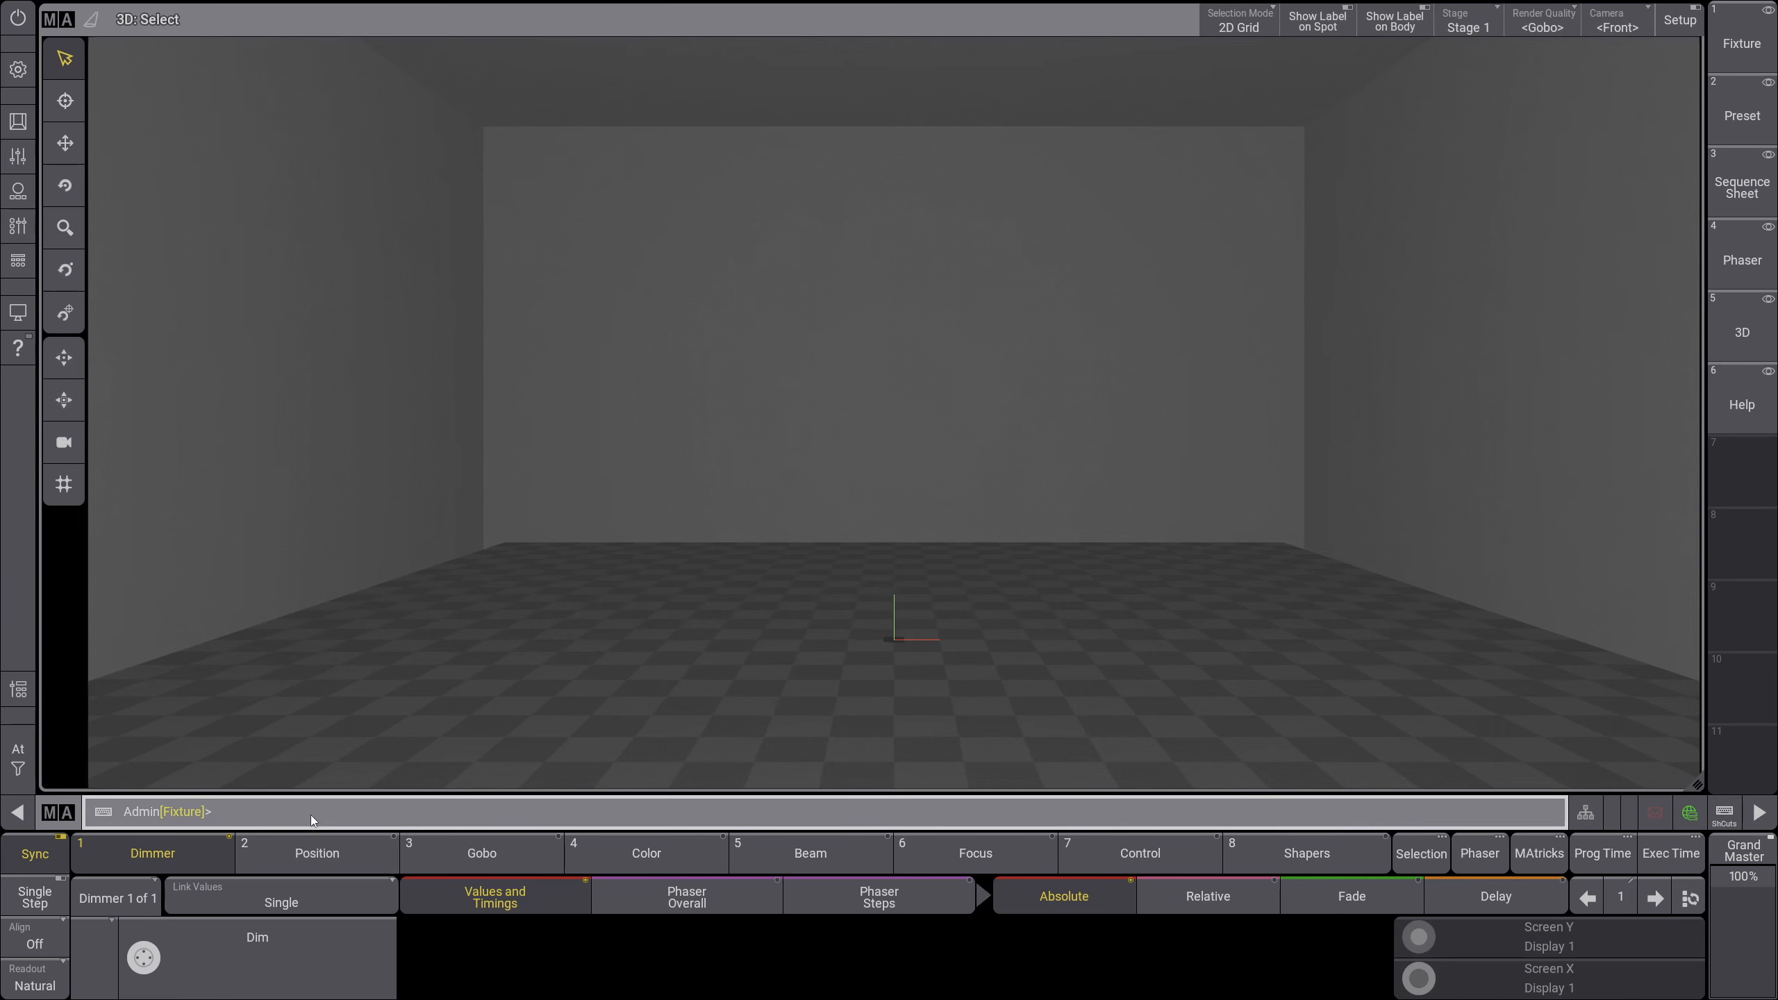
Step: Open the patch, expand Group 1, Group 2 and Group 3 to examine their fixture IDs, and close the patch
left_click(18, 70)
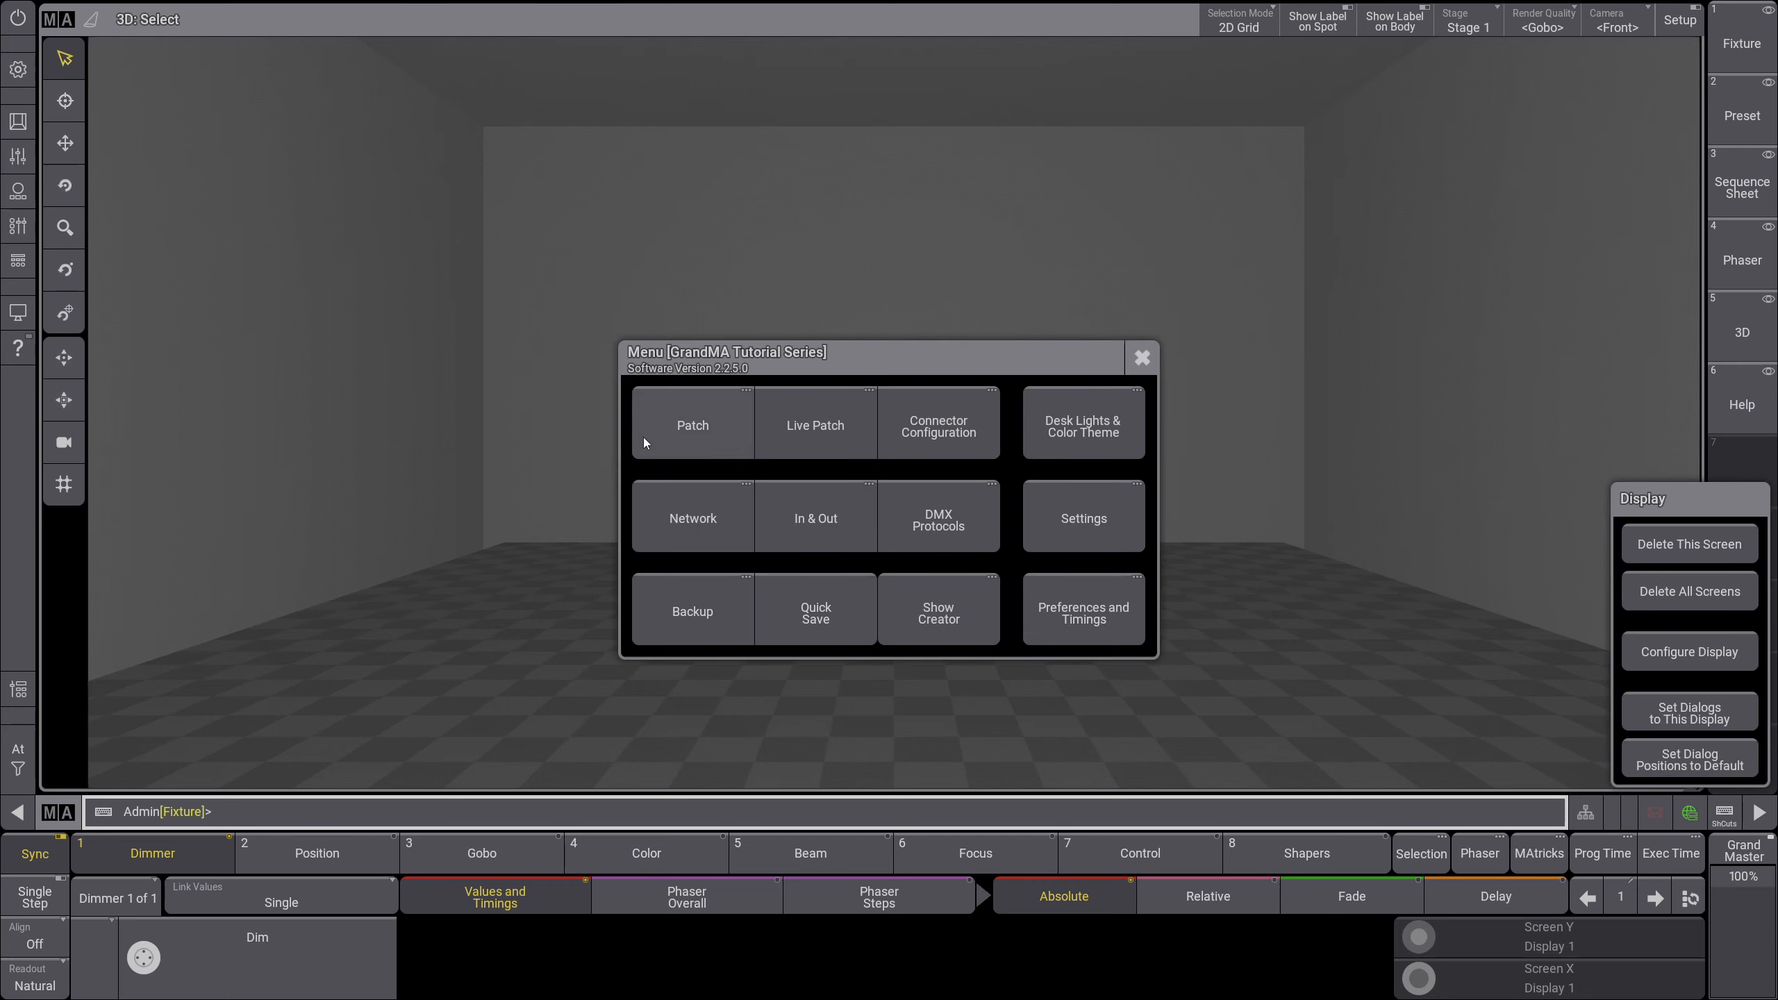
left_click(644, 443)
left_click(192, 114)
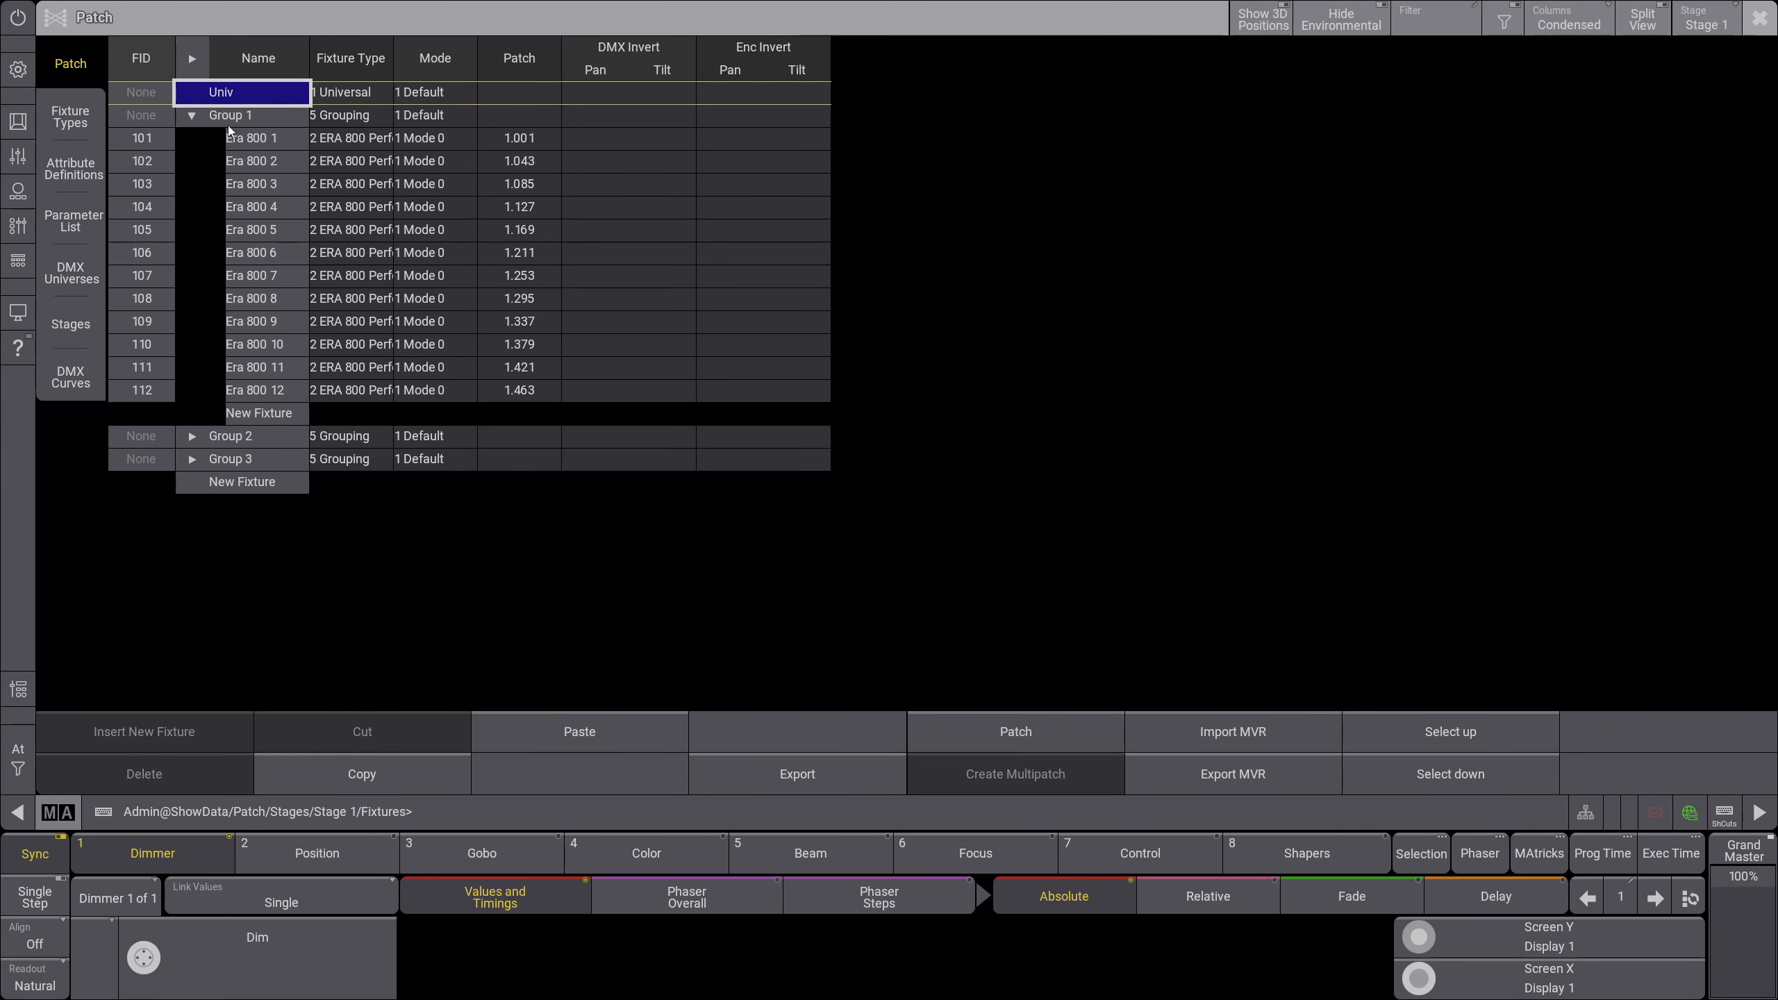
left_click(255, 139)
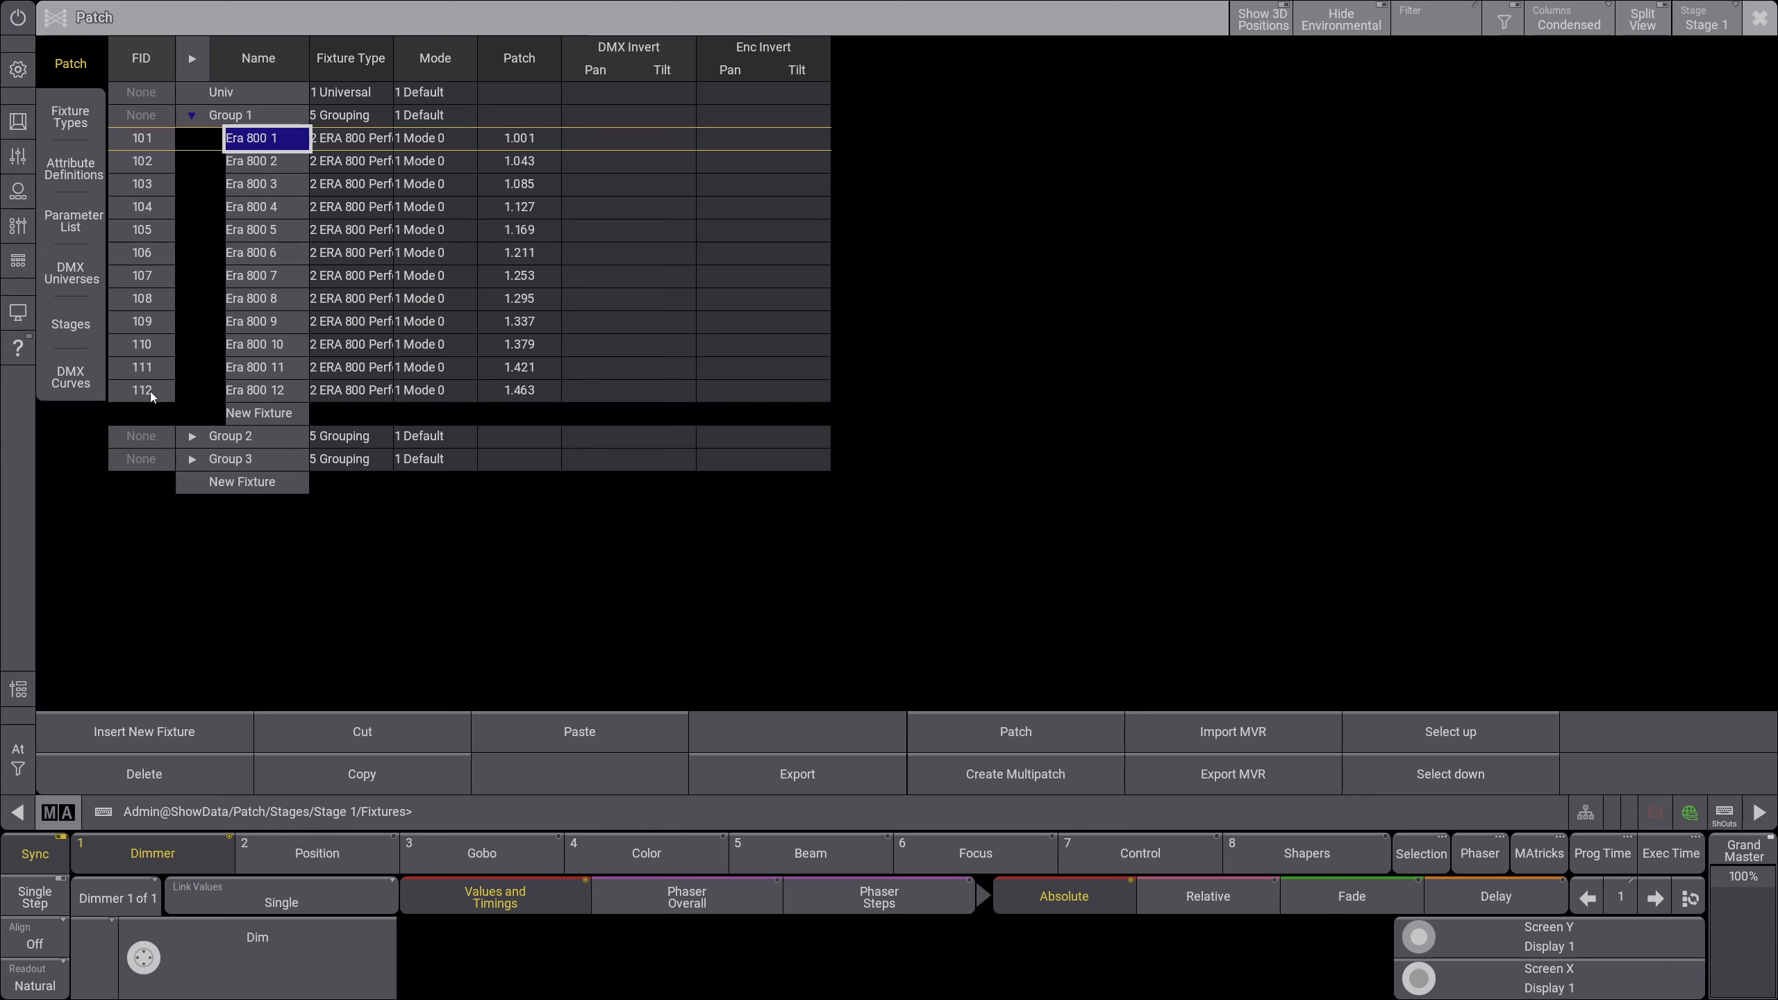
left_click(192, 436)
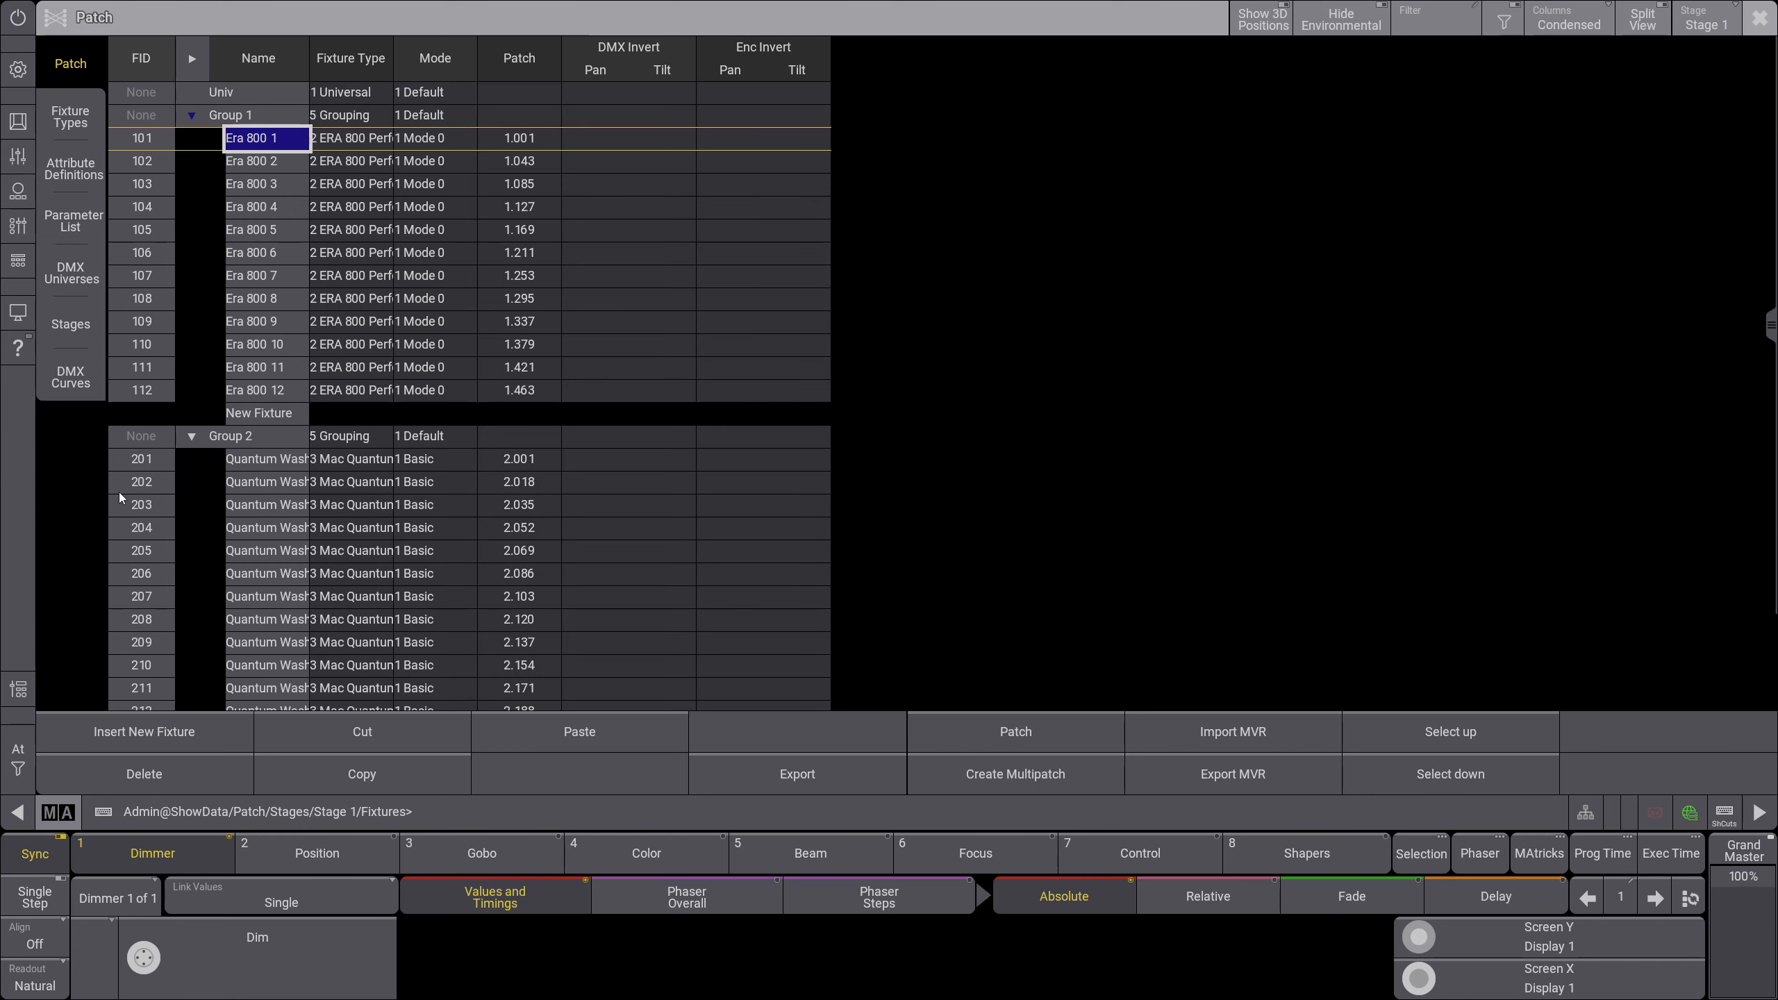
left_click_drag(1771, 333, 1771, 431)
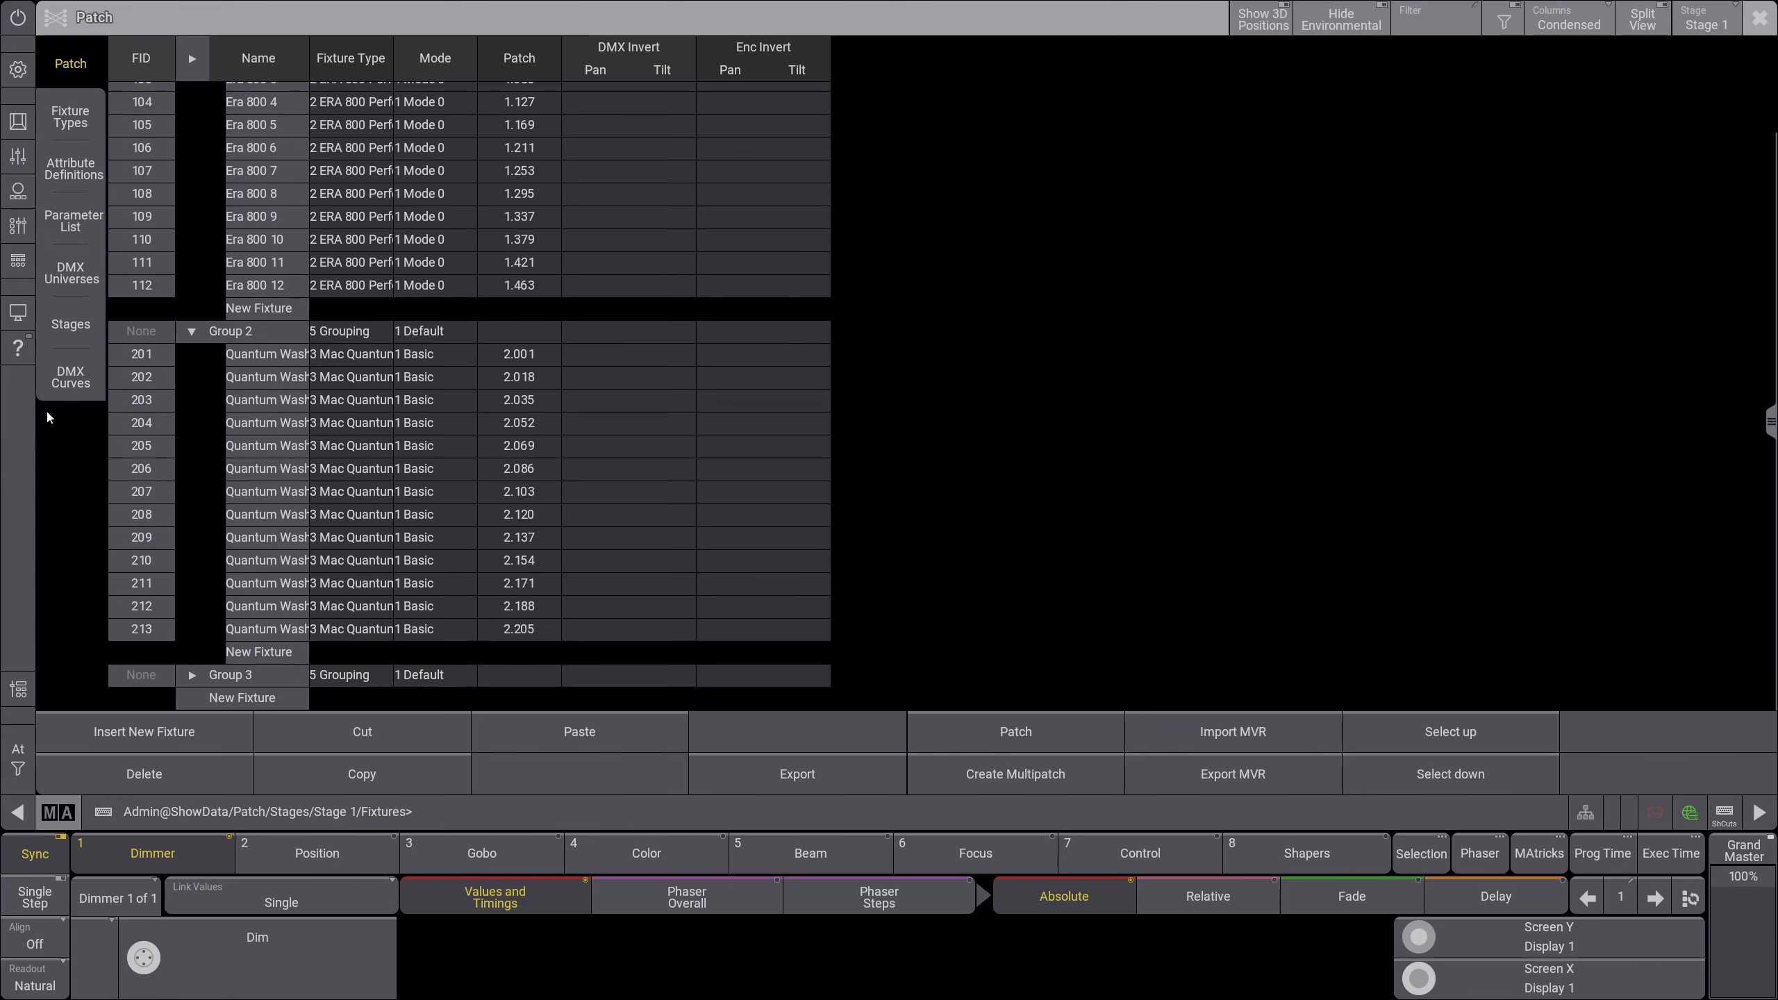
left_click(192, 675)
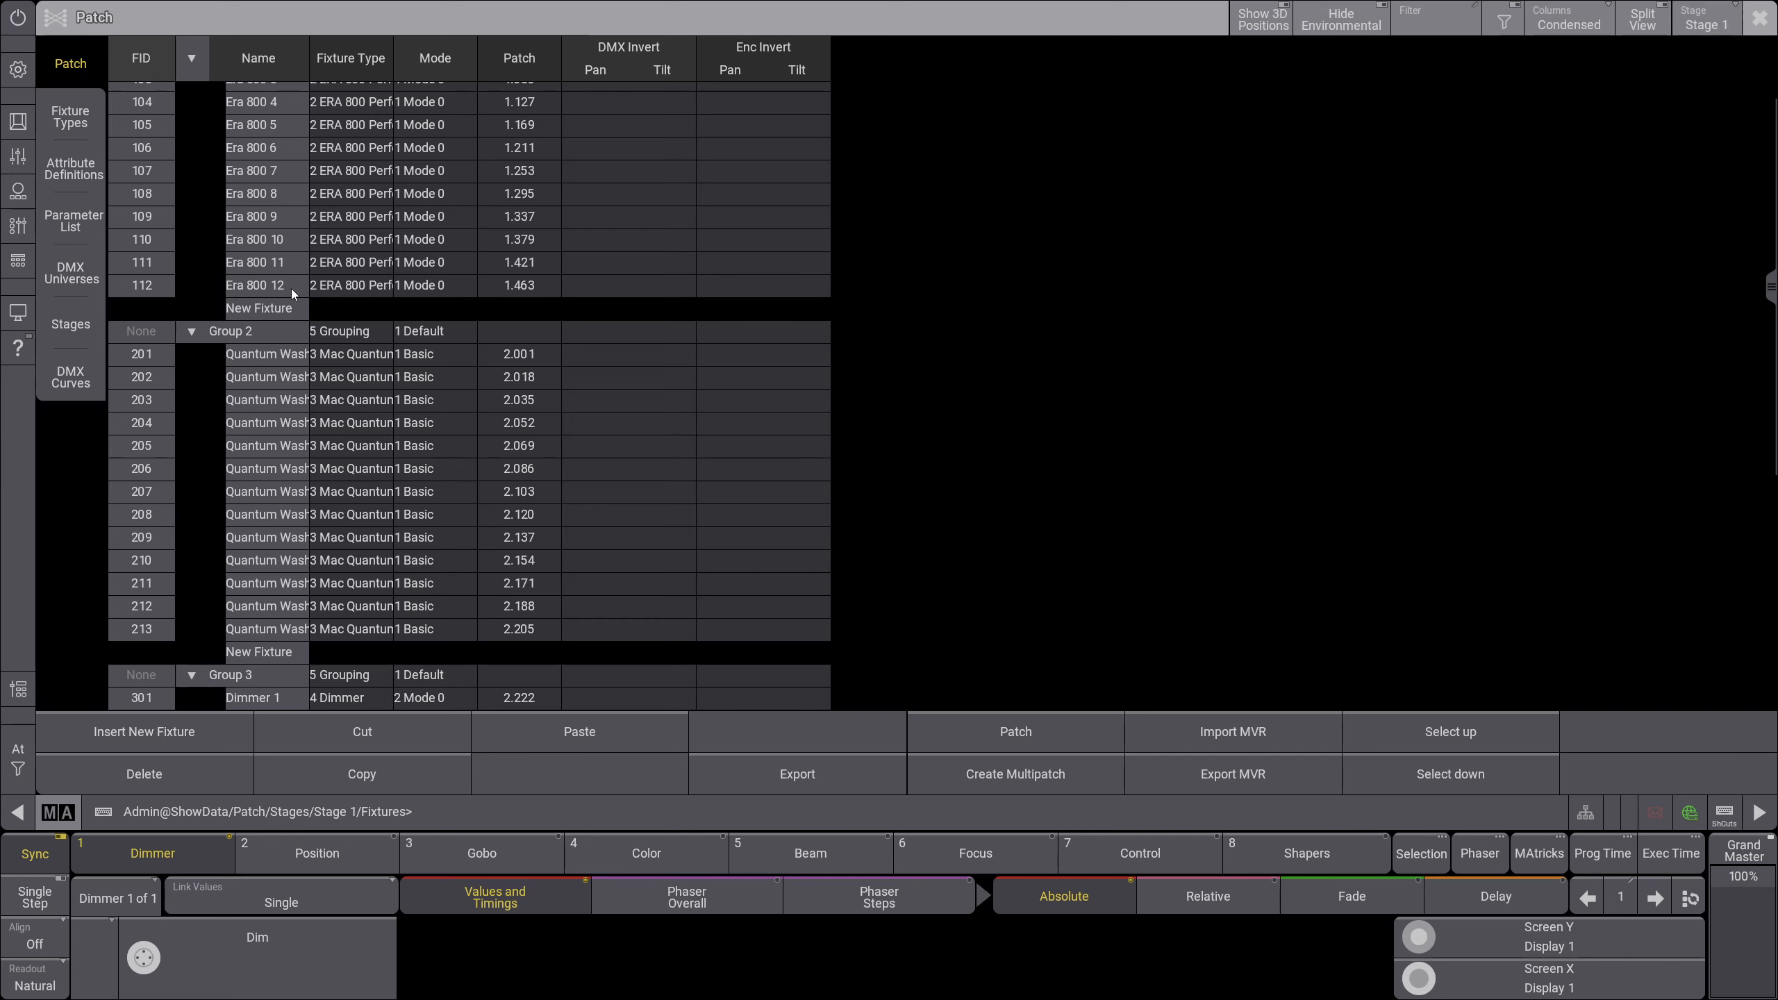
left_click(1767, 22)
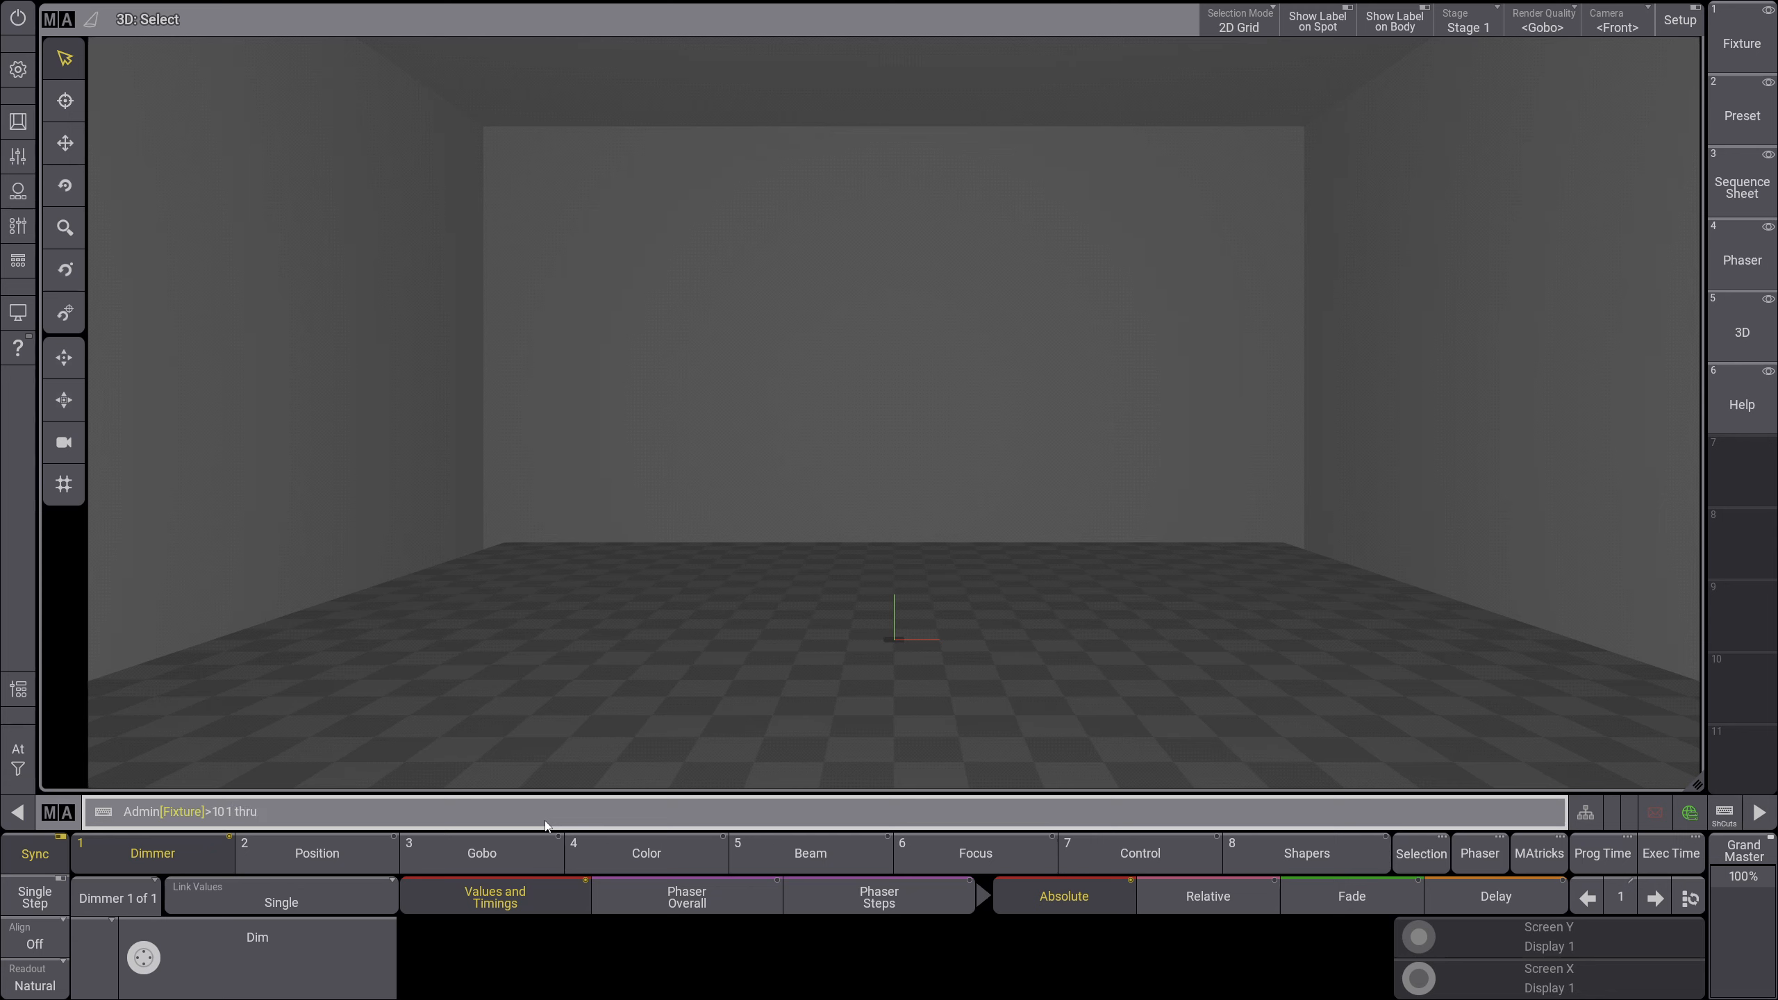
Step: Select fixtures 101 thru 112 and turn on Setup mode for the 3D window
type("112")
key("Return")
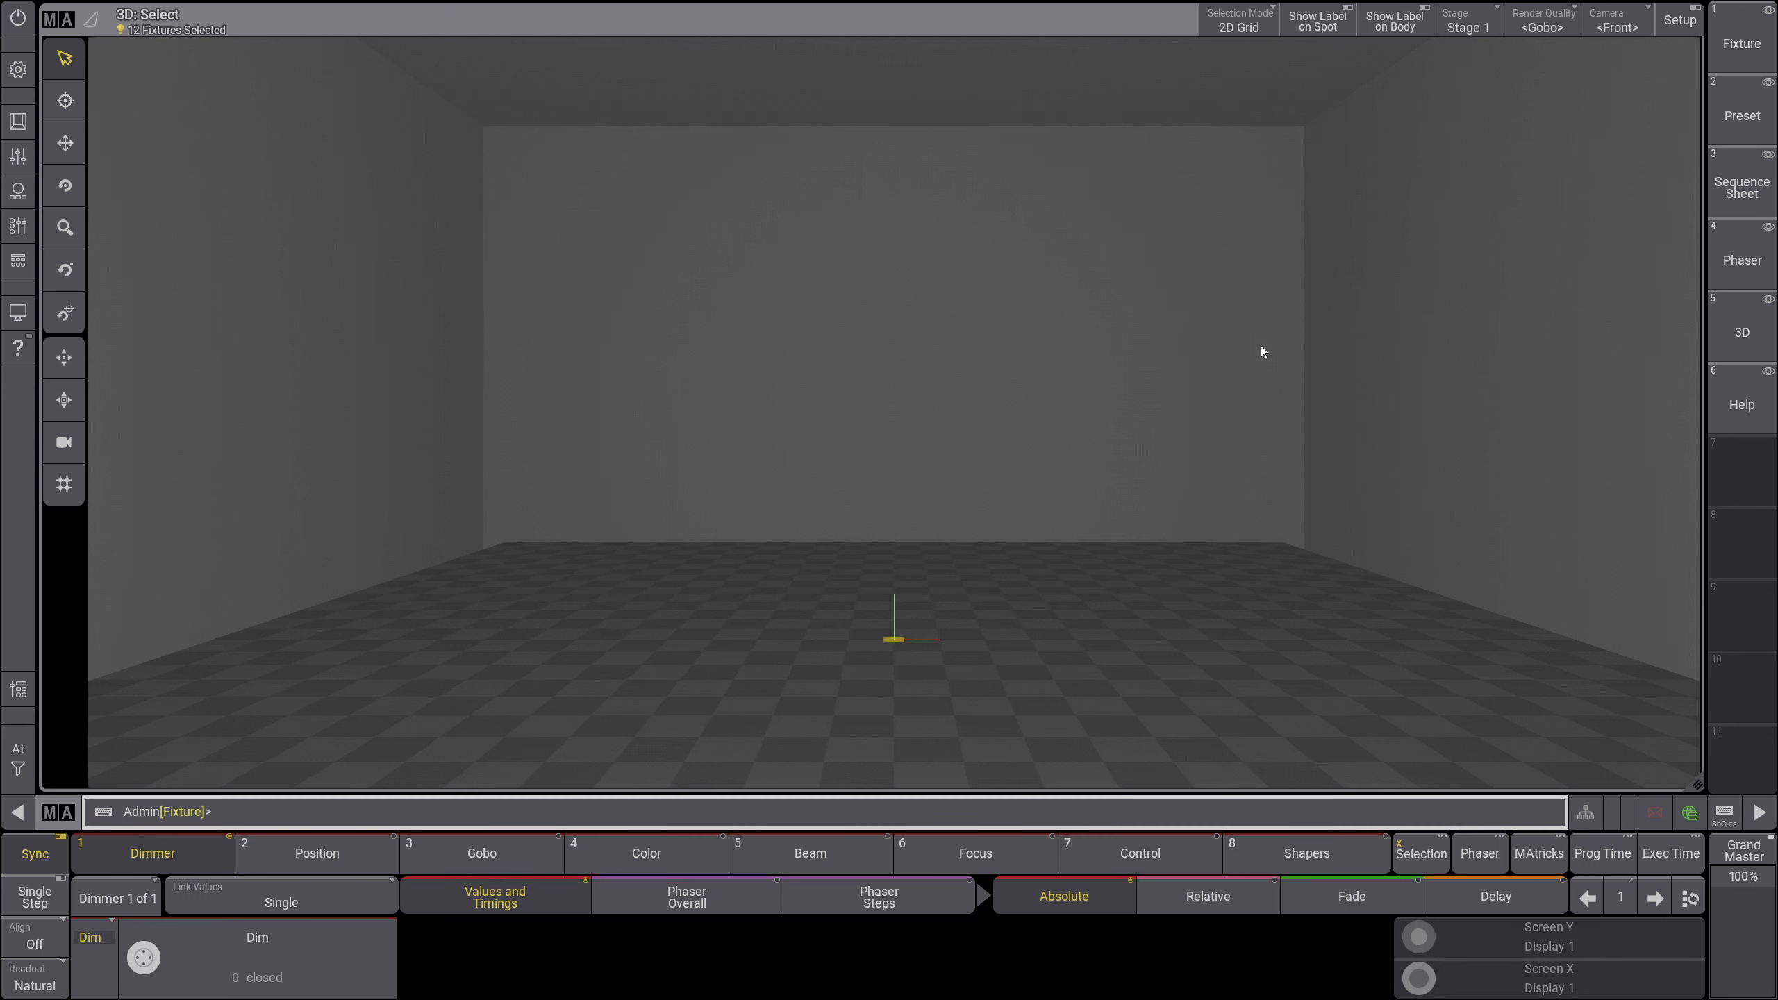
left_click(1680, 22)
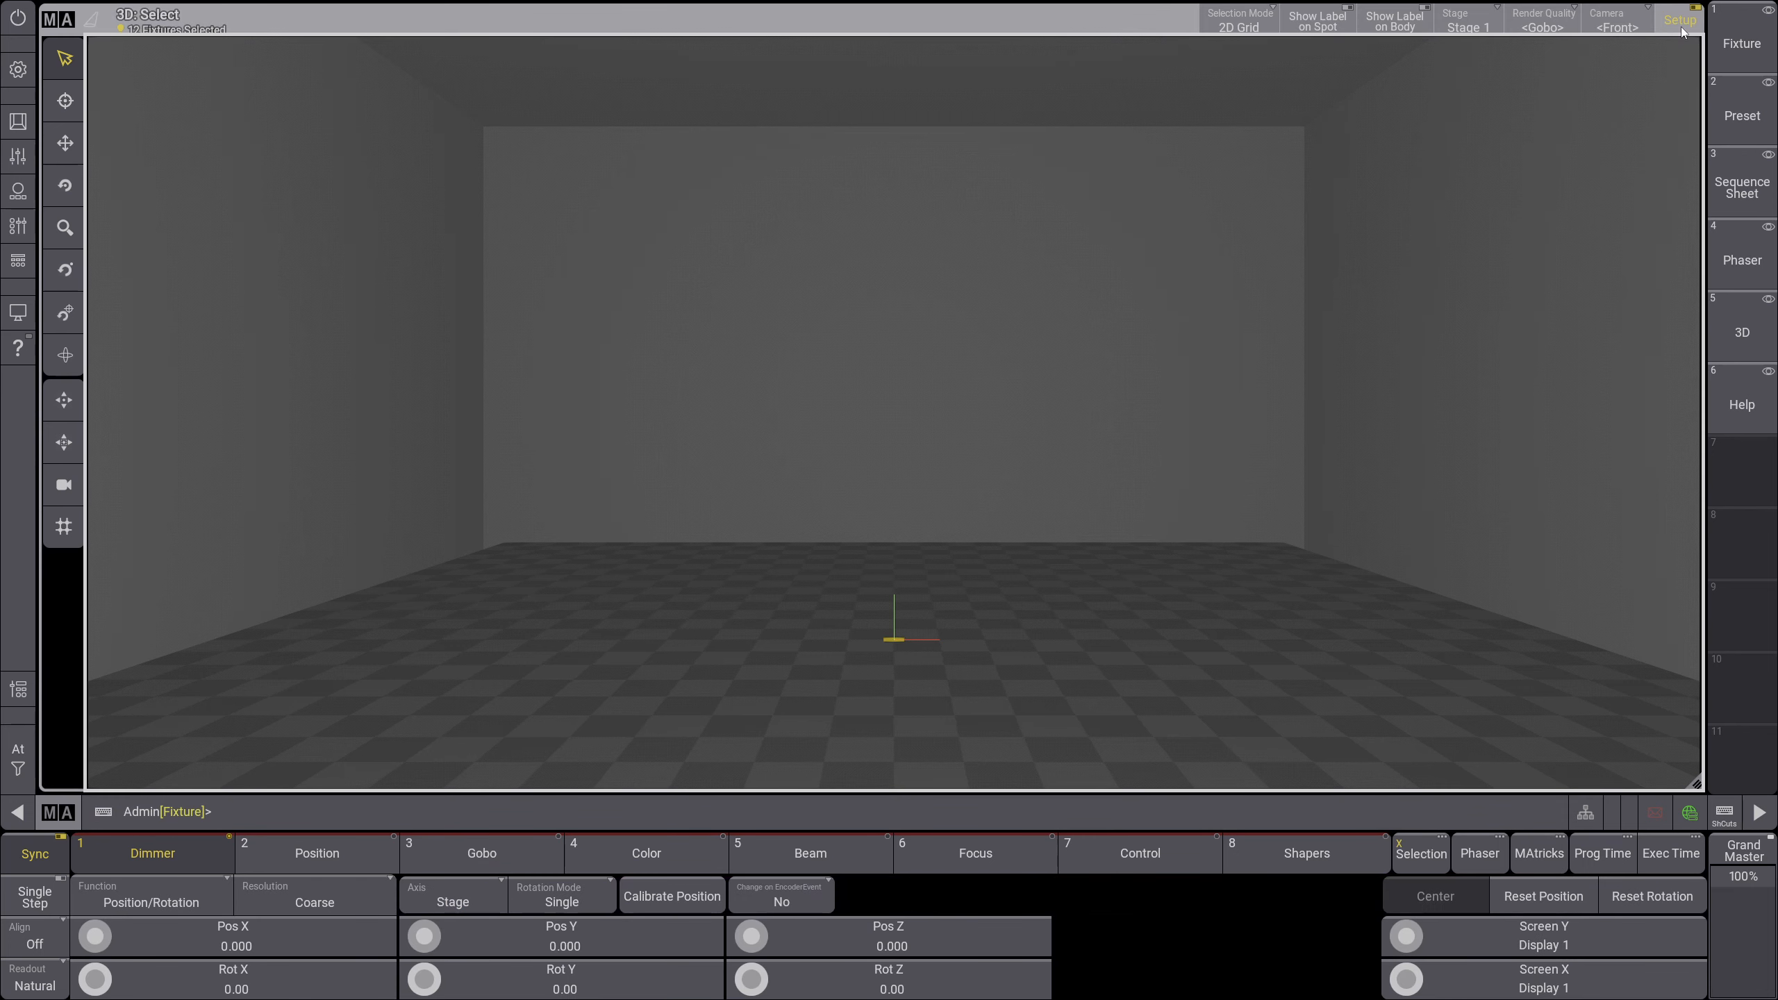
left_click(1672, 29)
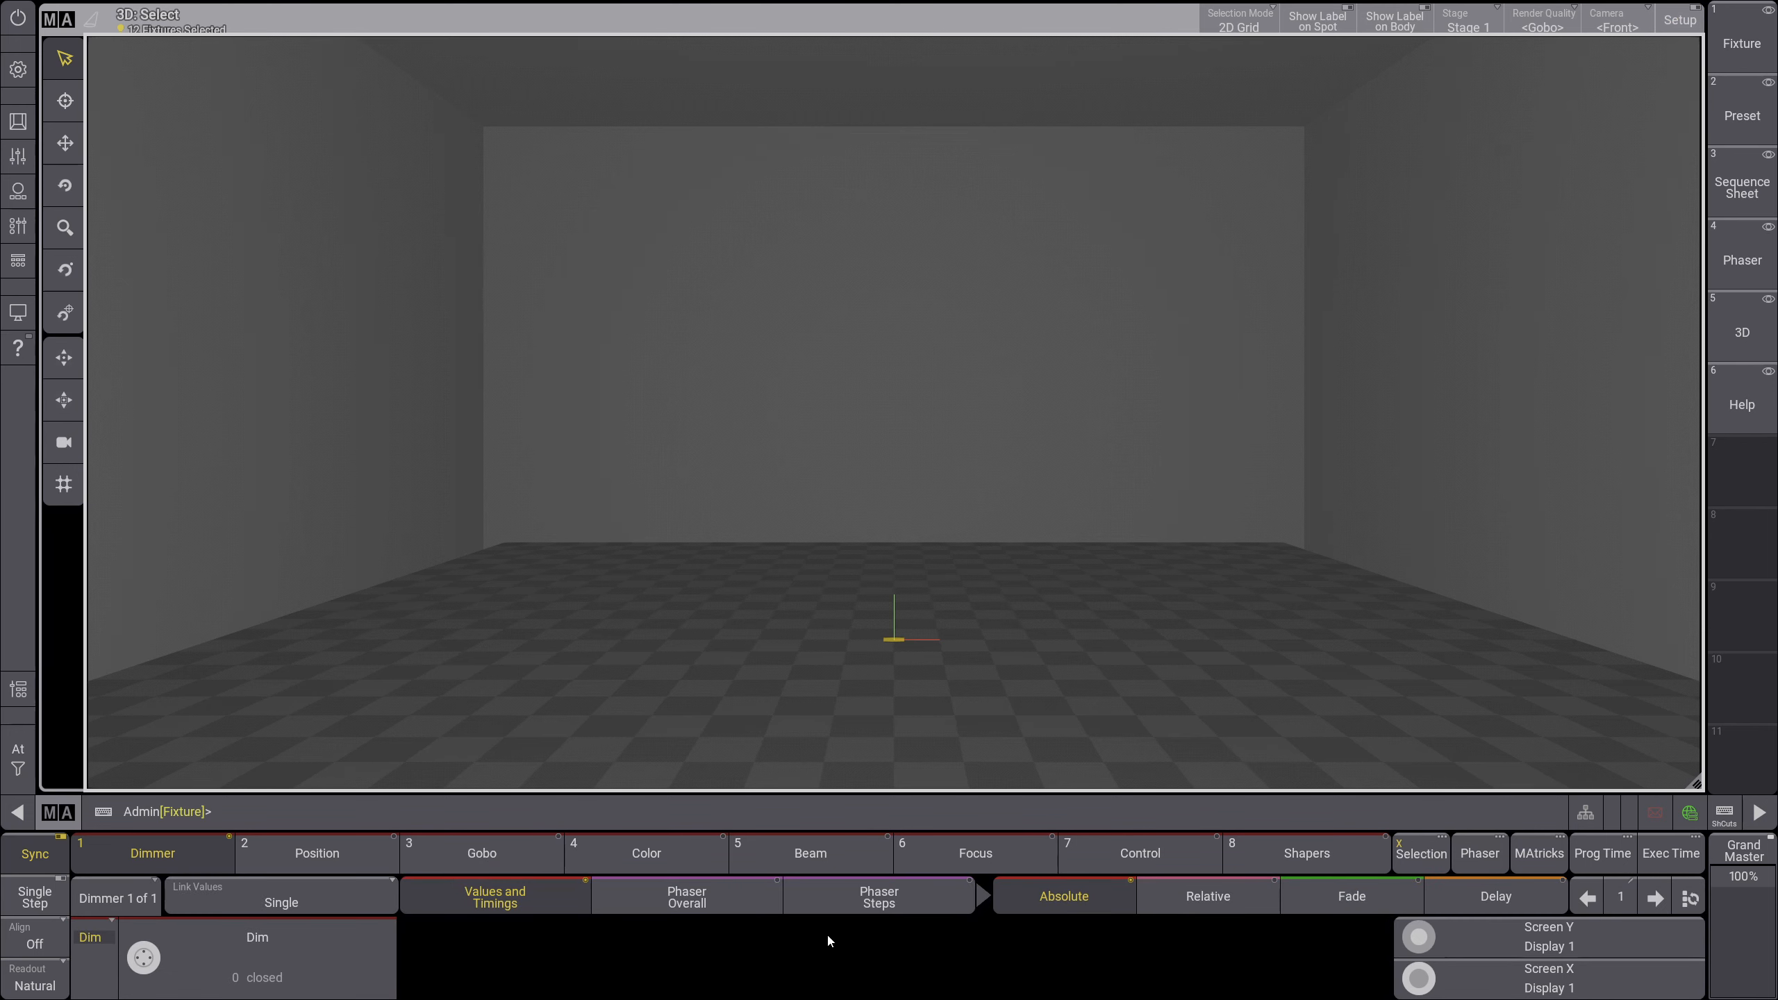
left_click(1675, 21)
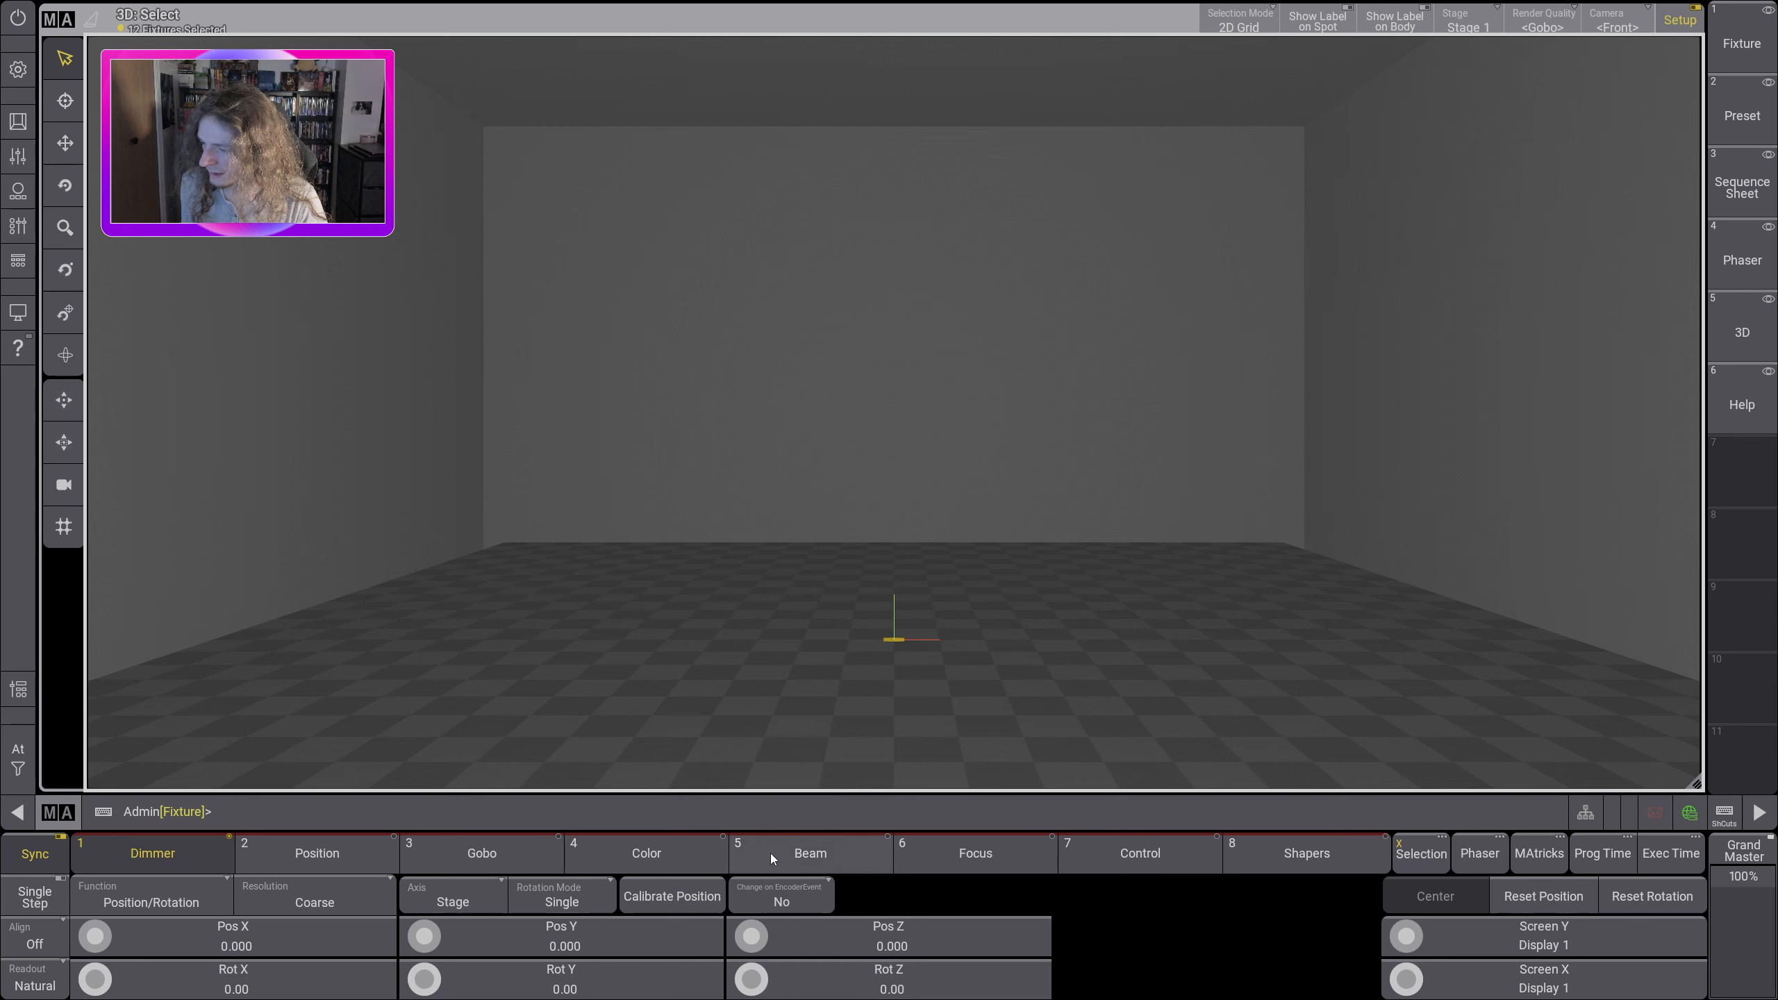
Step: Raise fixtures 101 thru 112 to a Pos Z of 7.000
scroll(753, 939, "up", 4)
scroll(753, 942, "up", 8)
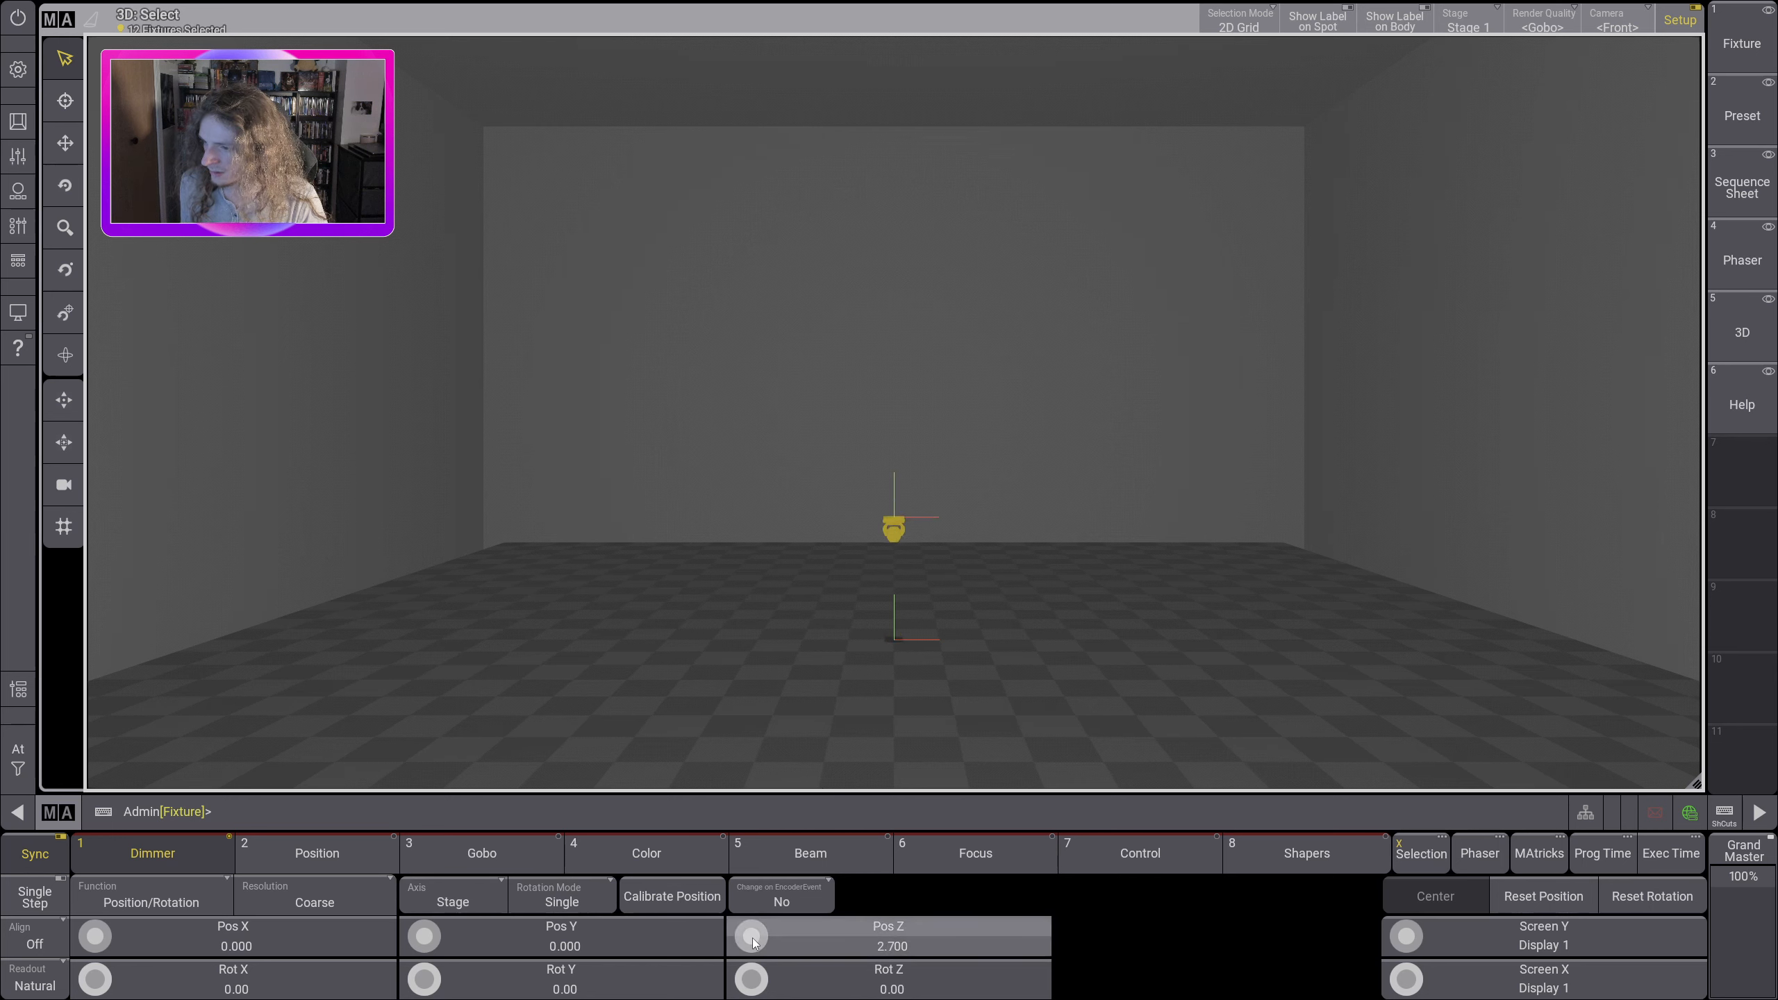
scroll(746, 927, "up", 3)
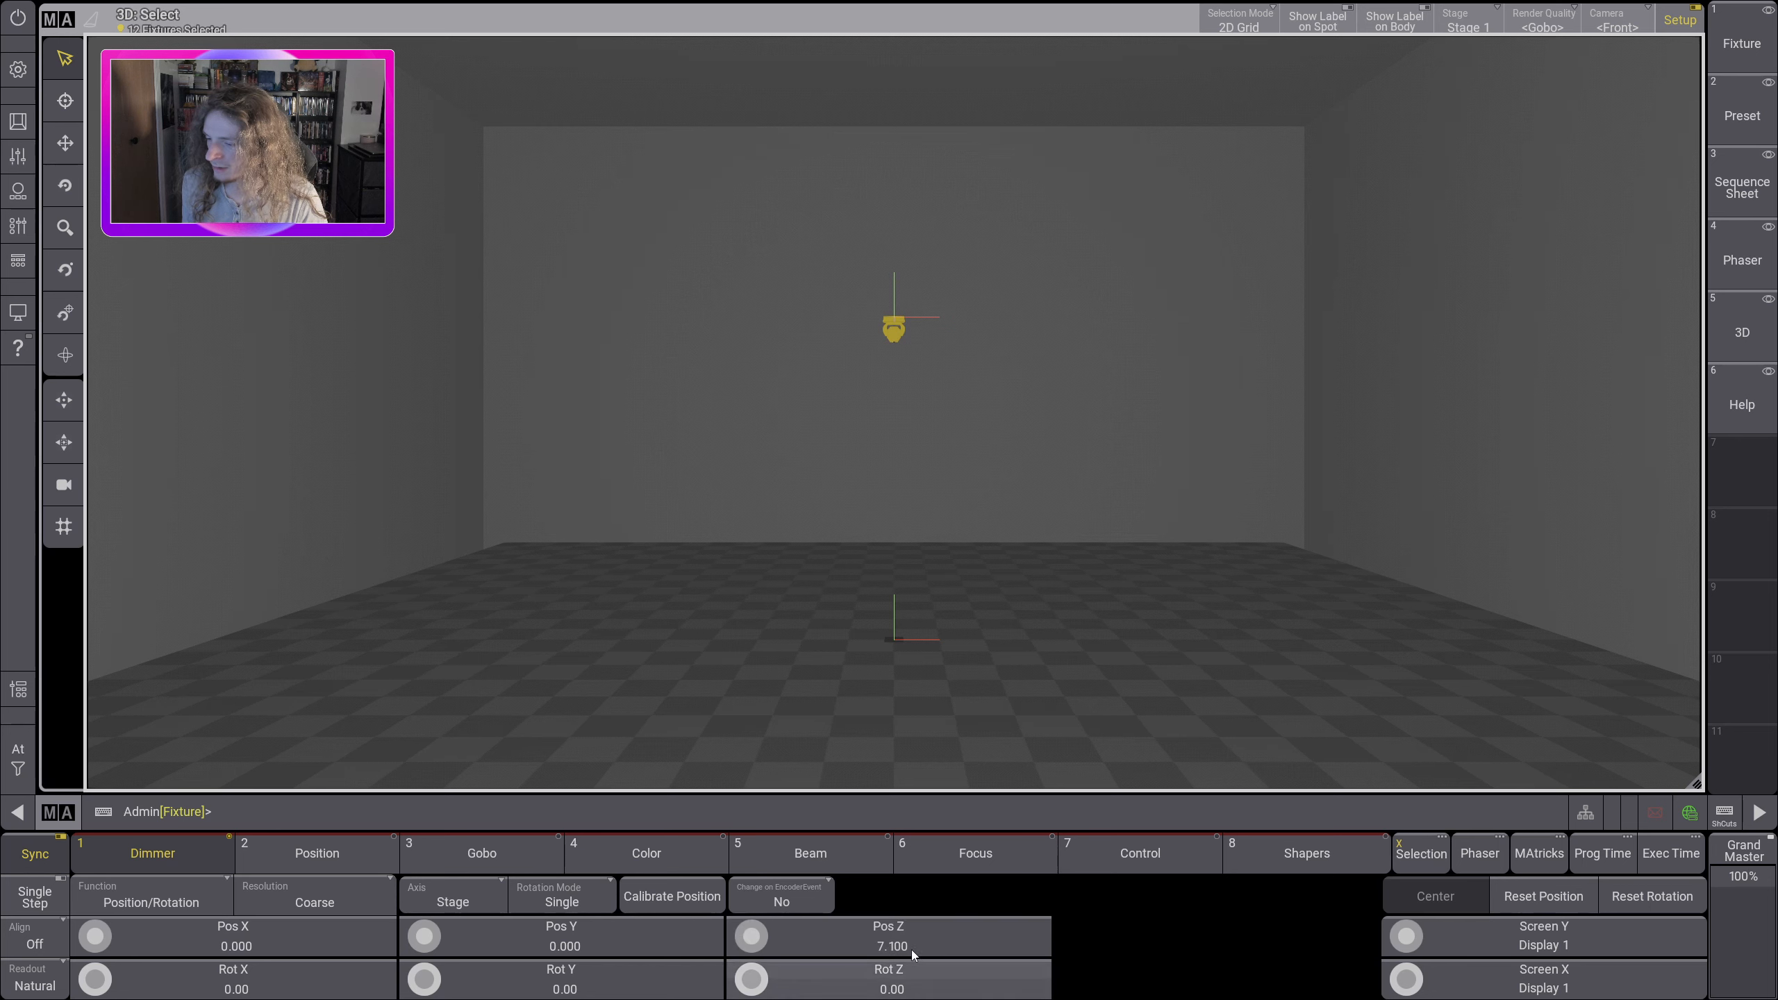
scroll(754, 942, "down", 1)
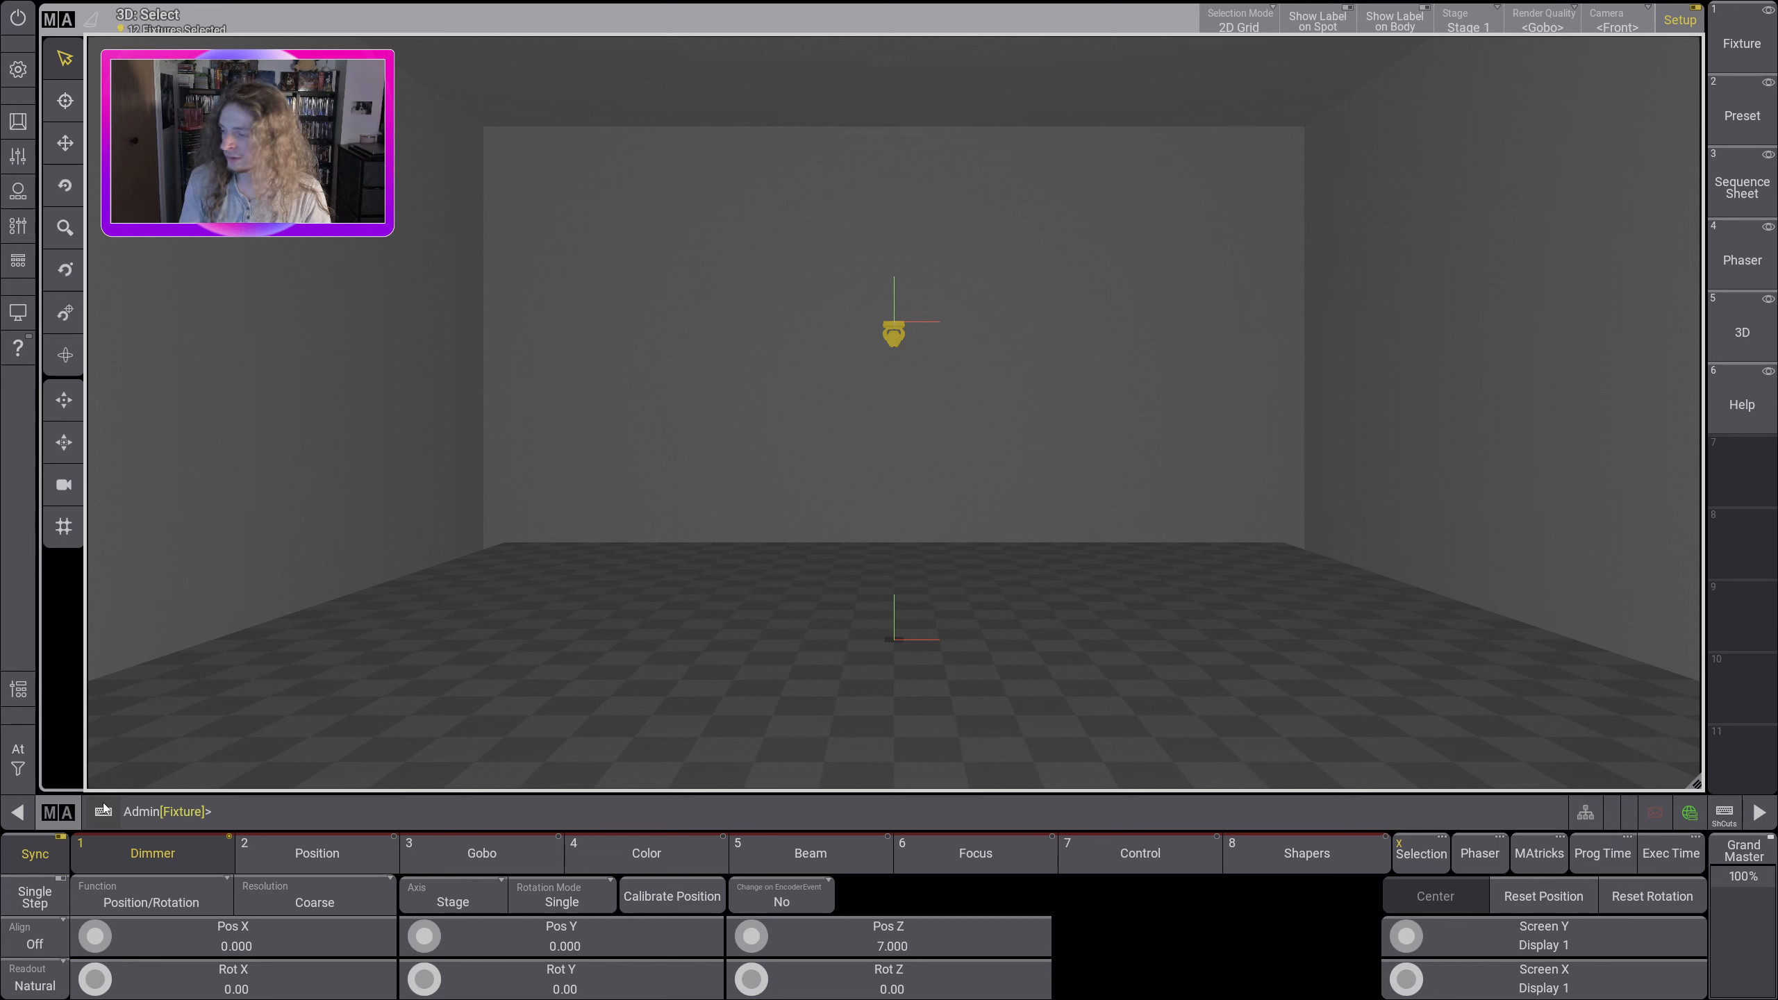
Step: Set the align mode to / and spread fixtures 101 thru 112 along Pos X from -6.600 to 6.600
left_click(57, 945)
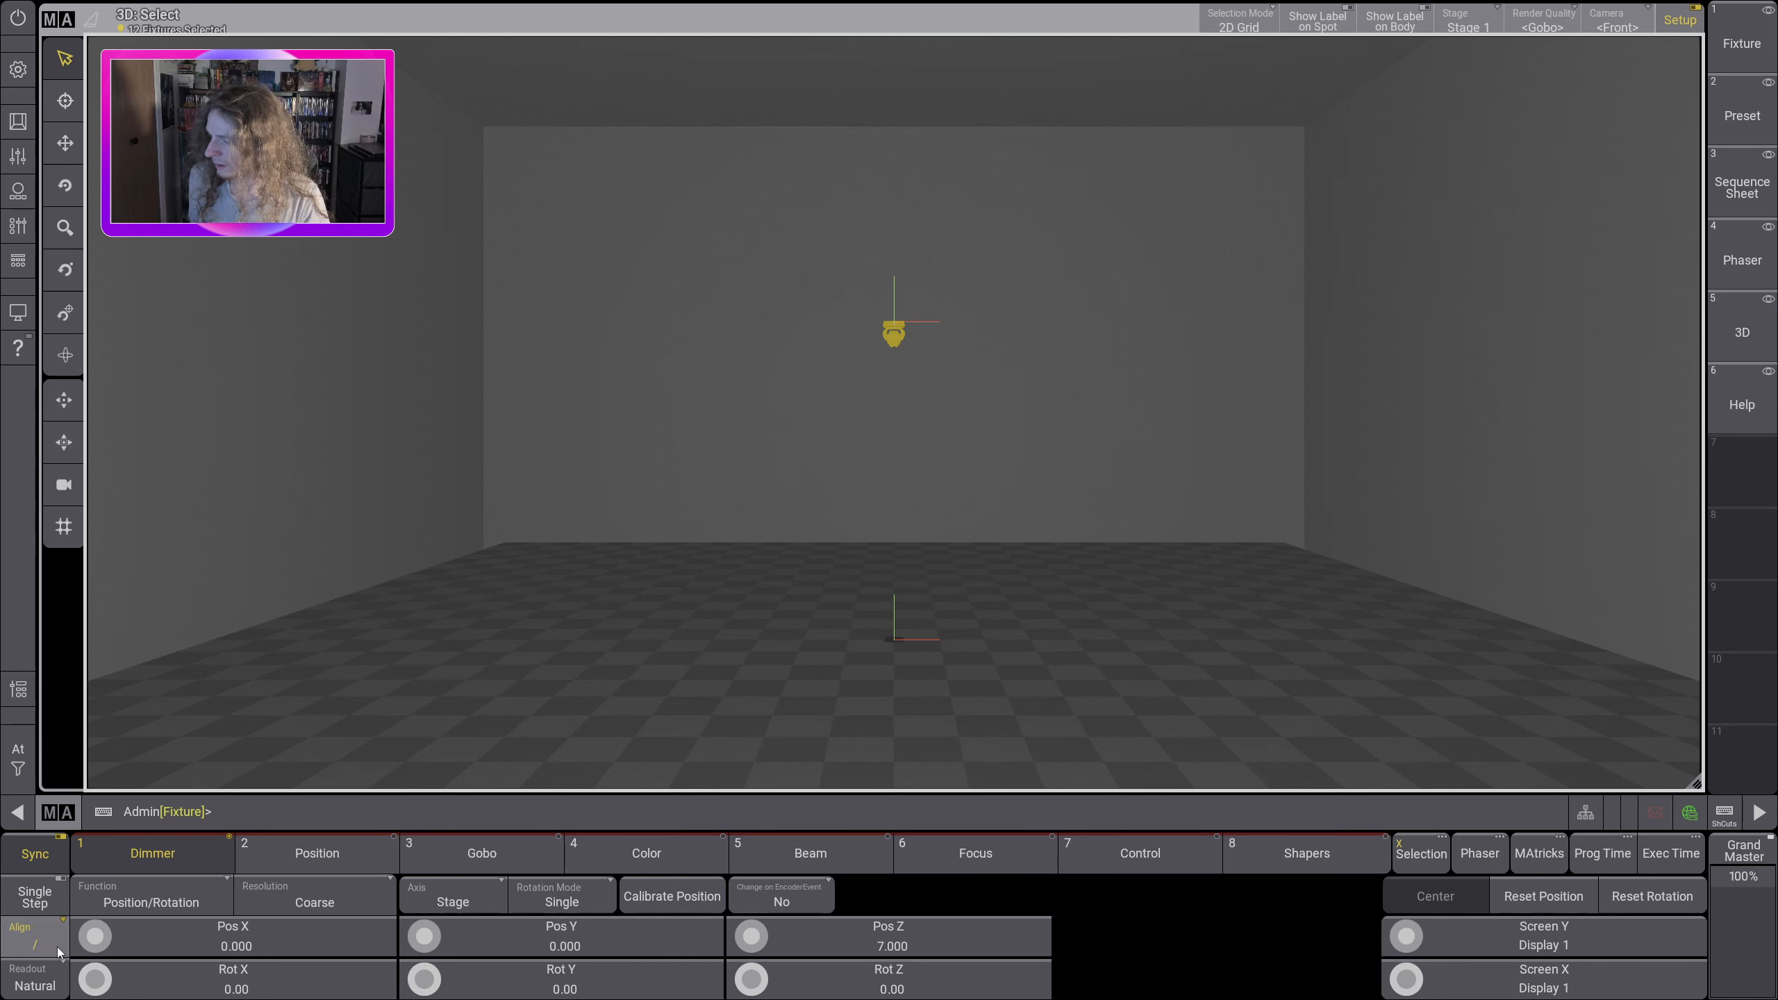
scroll(97, 942, "up", 6)
scroll(96, 940, "up", 20)
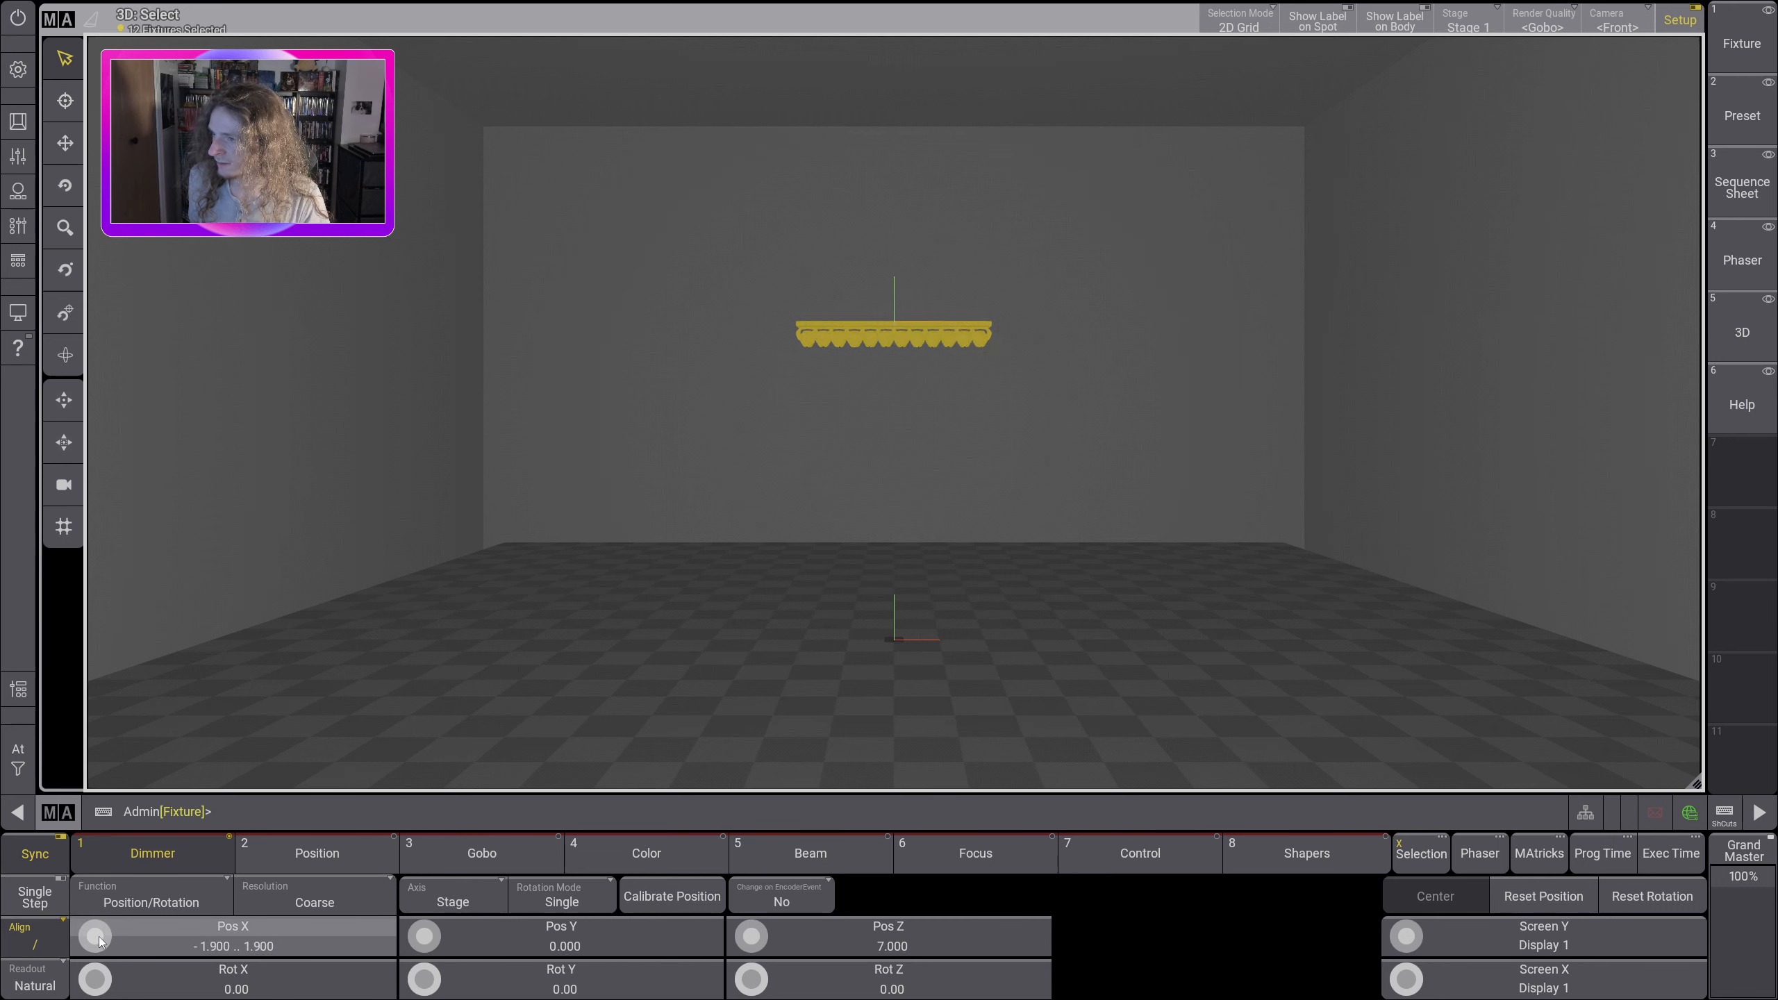
scroll(99, 935, "up", 20)
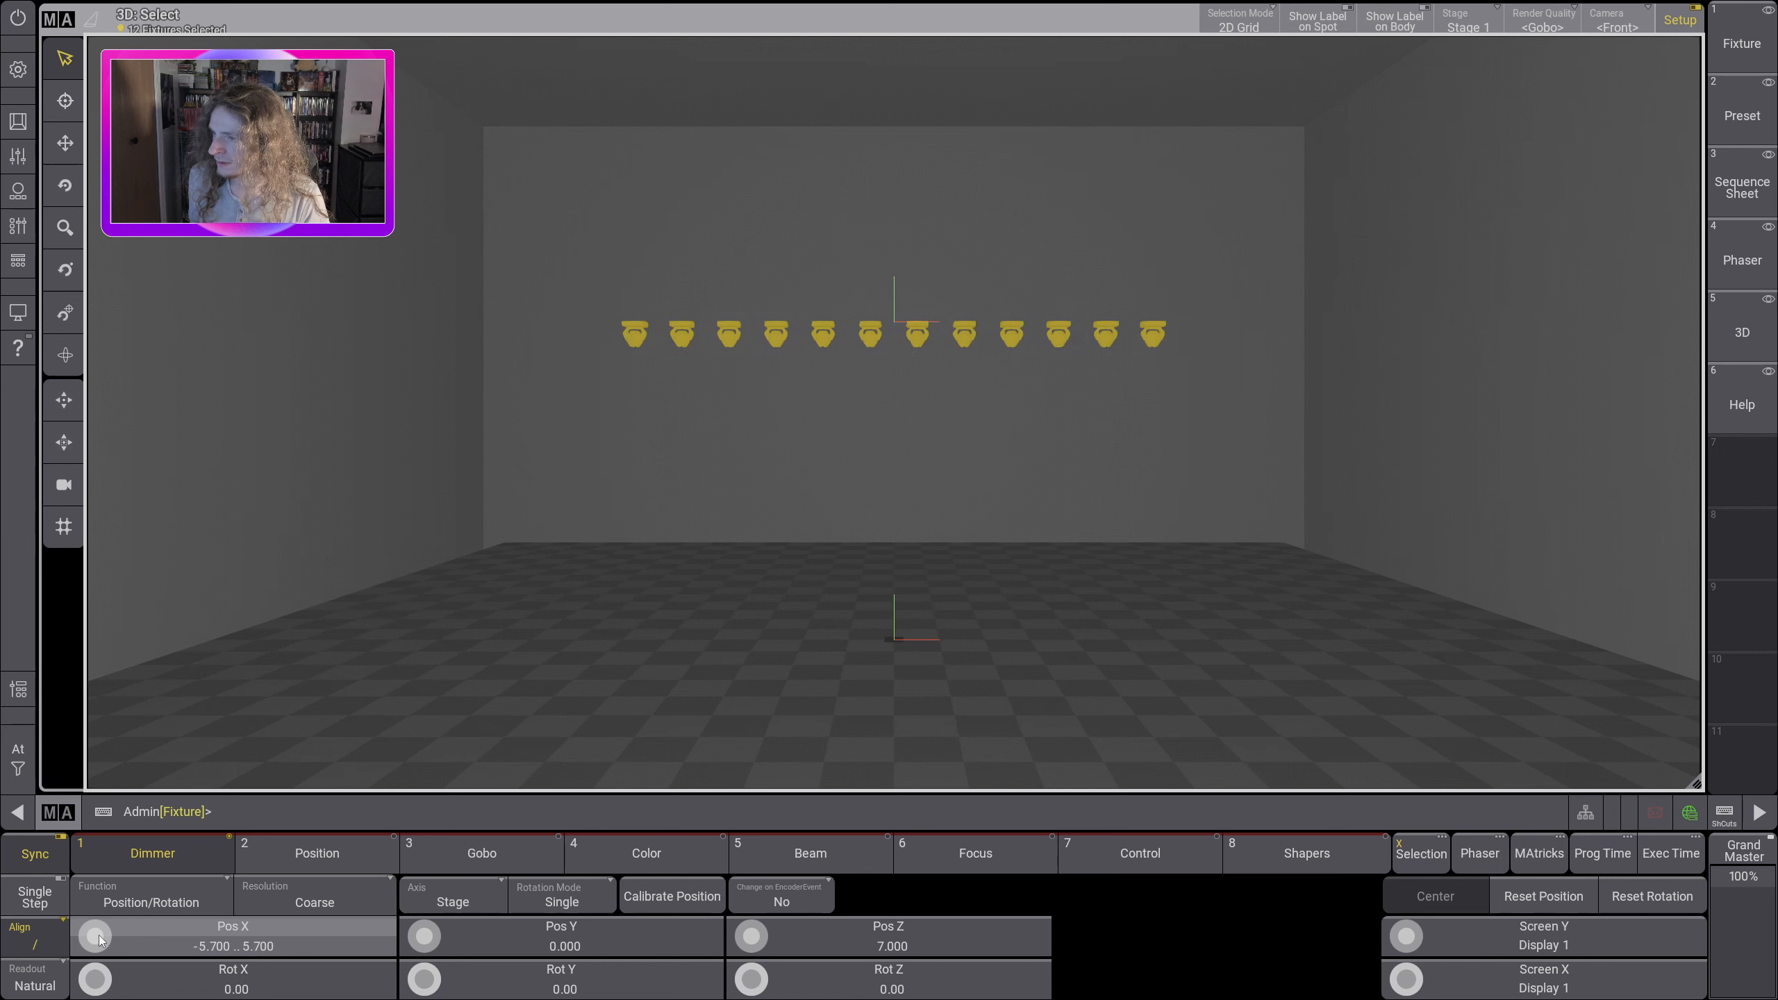
scroll(98, 934, "up", 1)
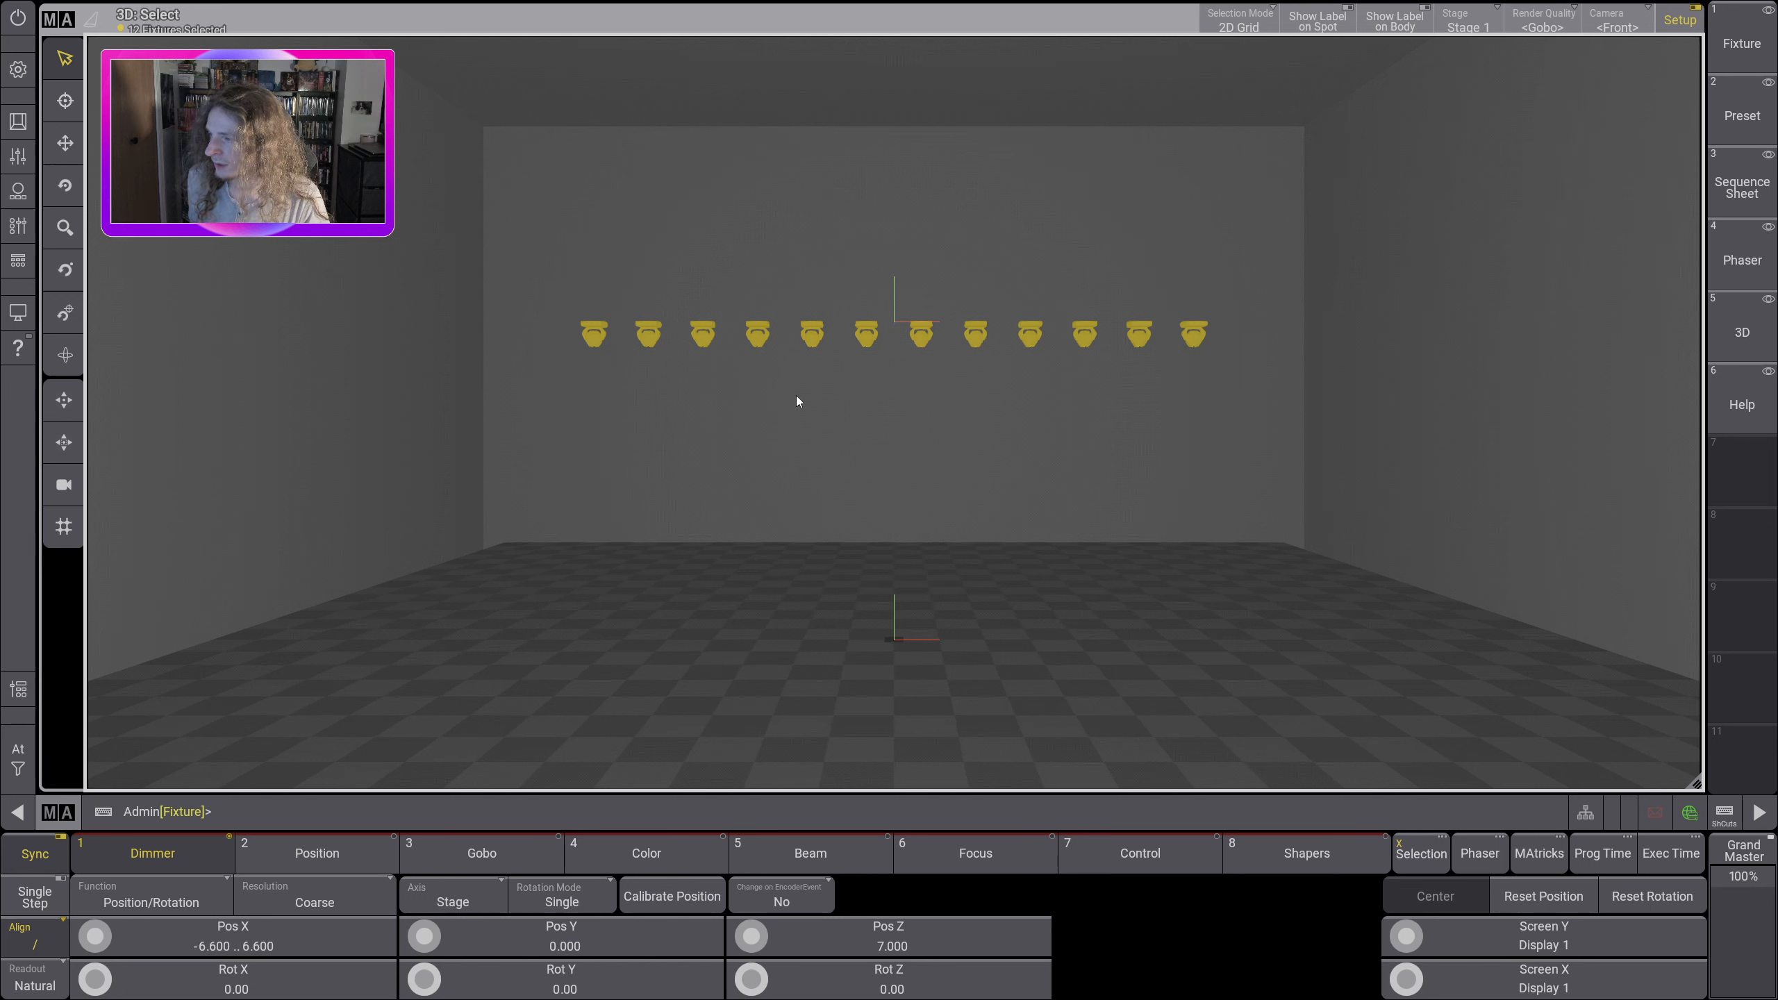
Step: Clear the selection of fixtures 101 thru 112 with the Clear quick command
left_click(18, 759)
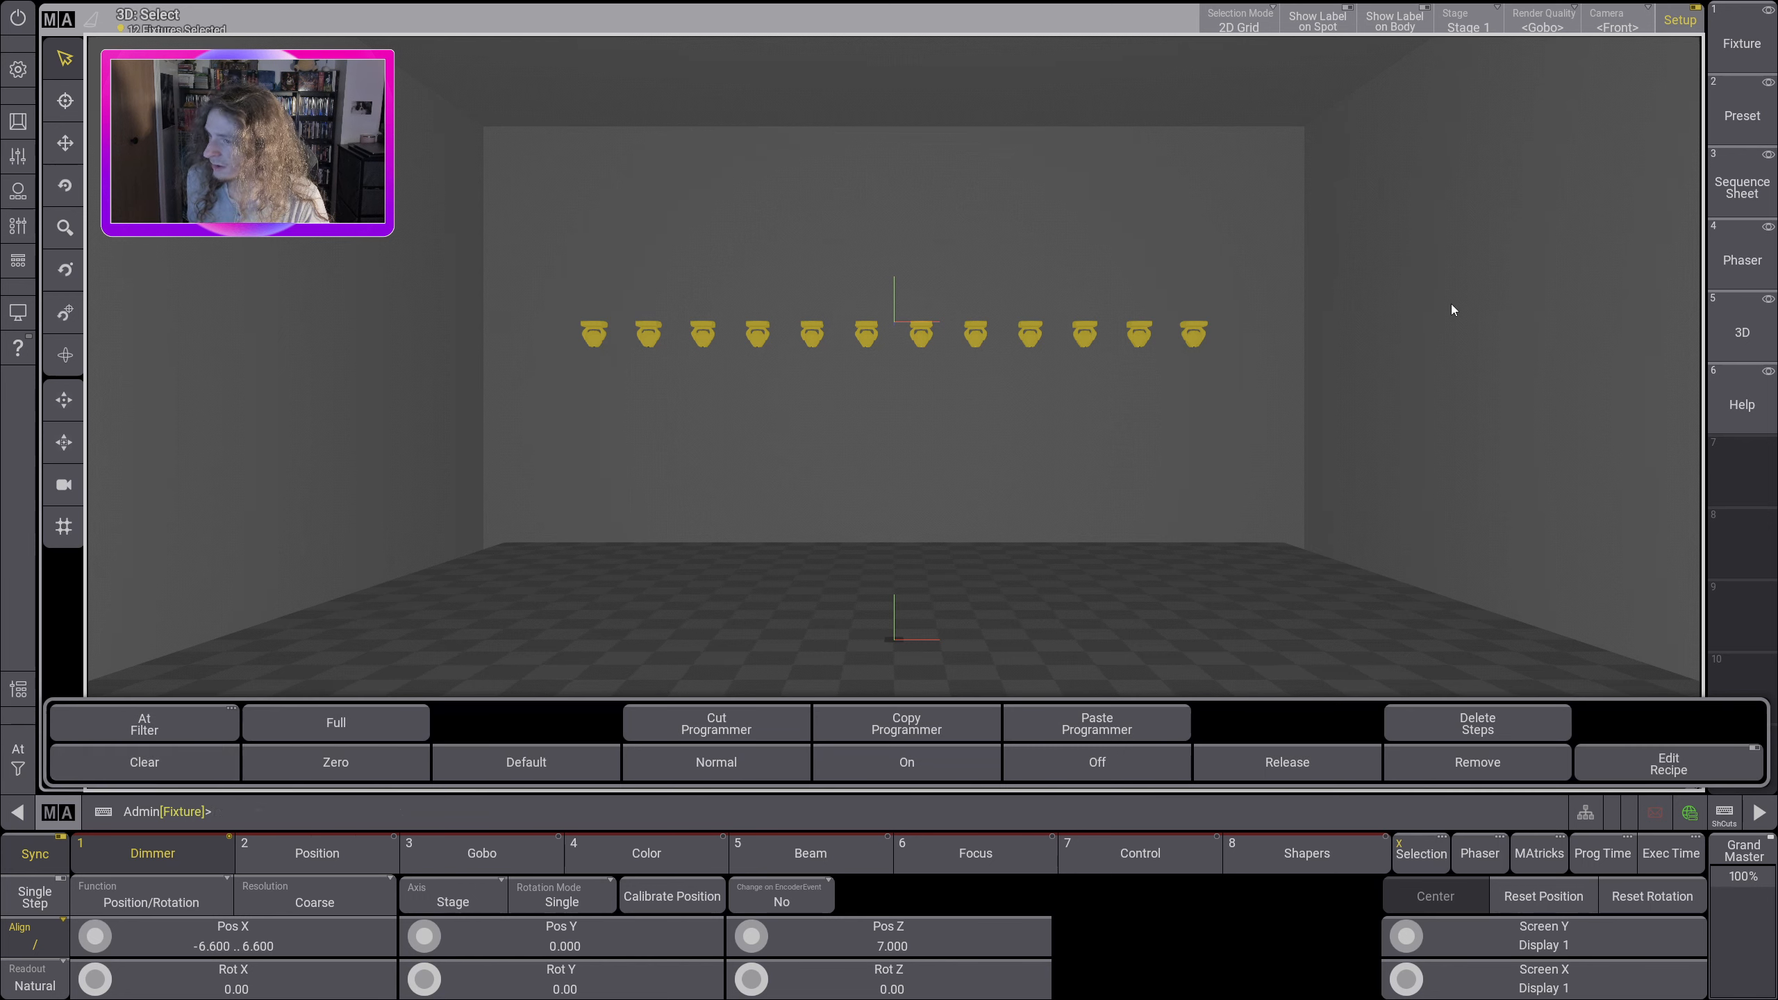
left_click(10, 782)
left_click(19, 771)
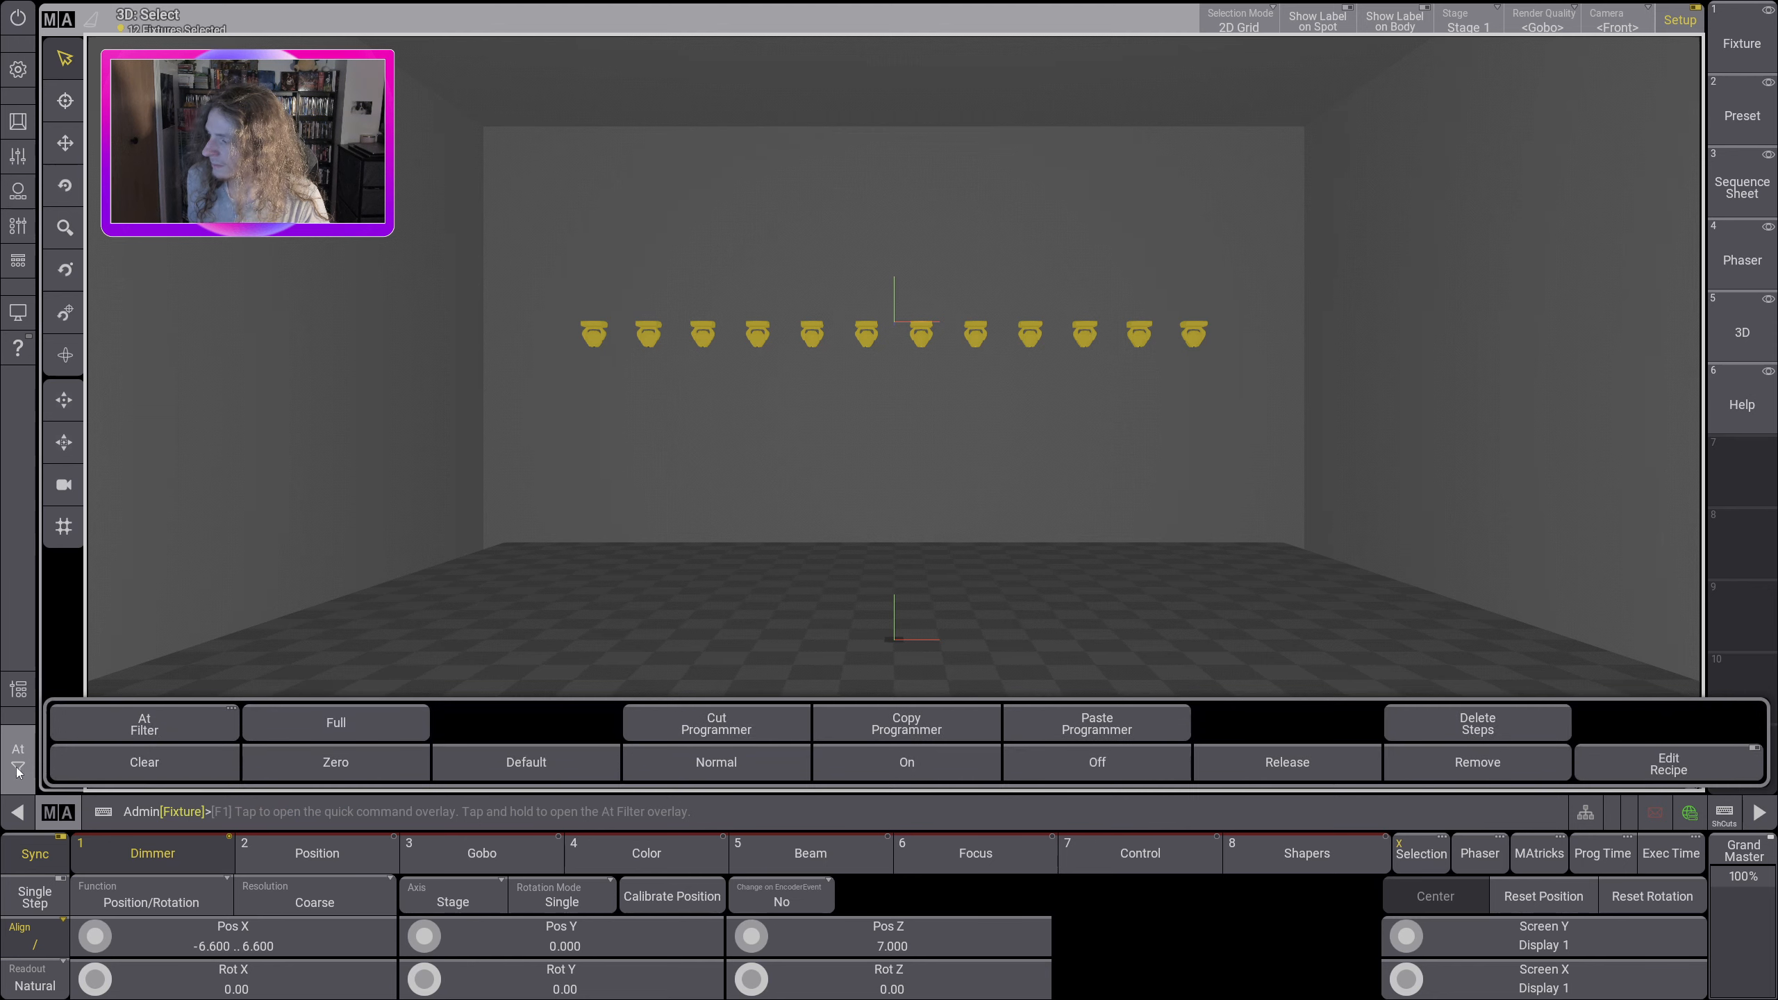
left_click(131, 767)
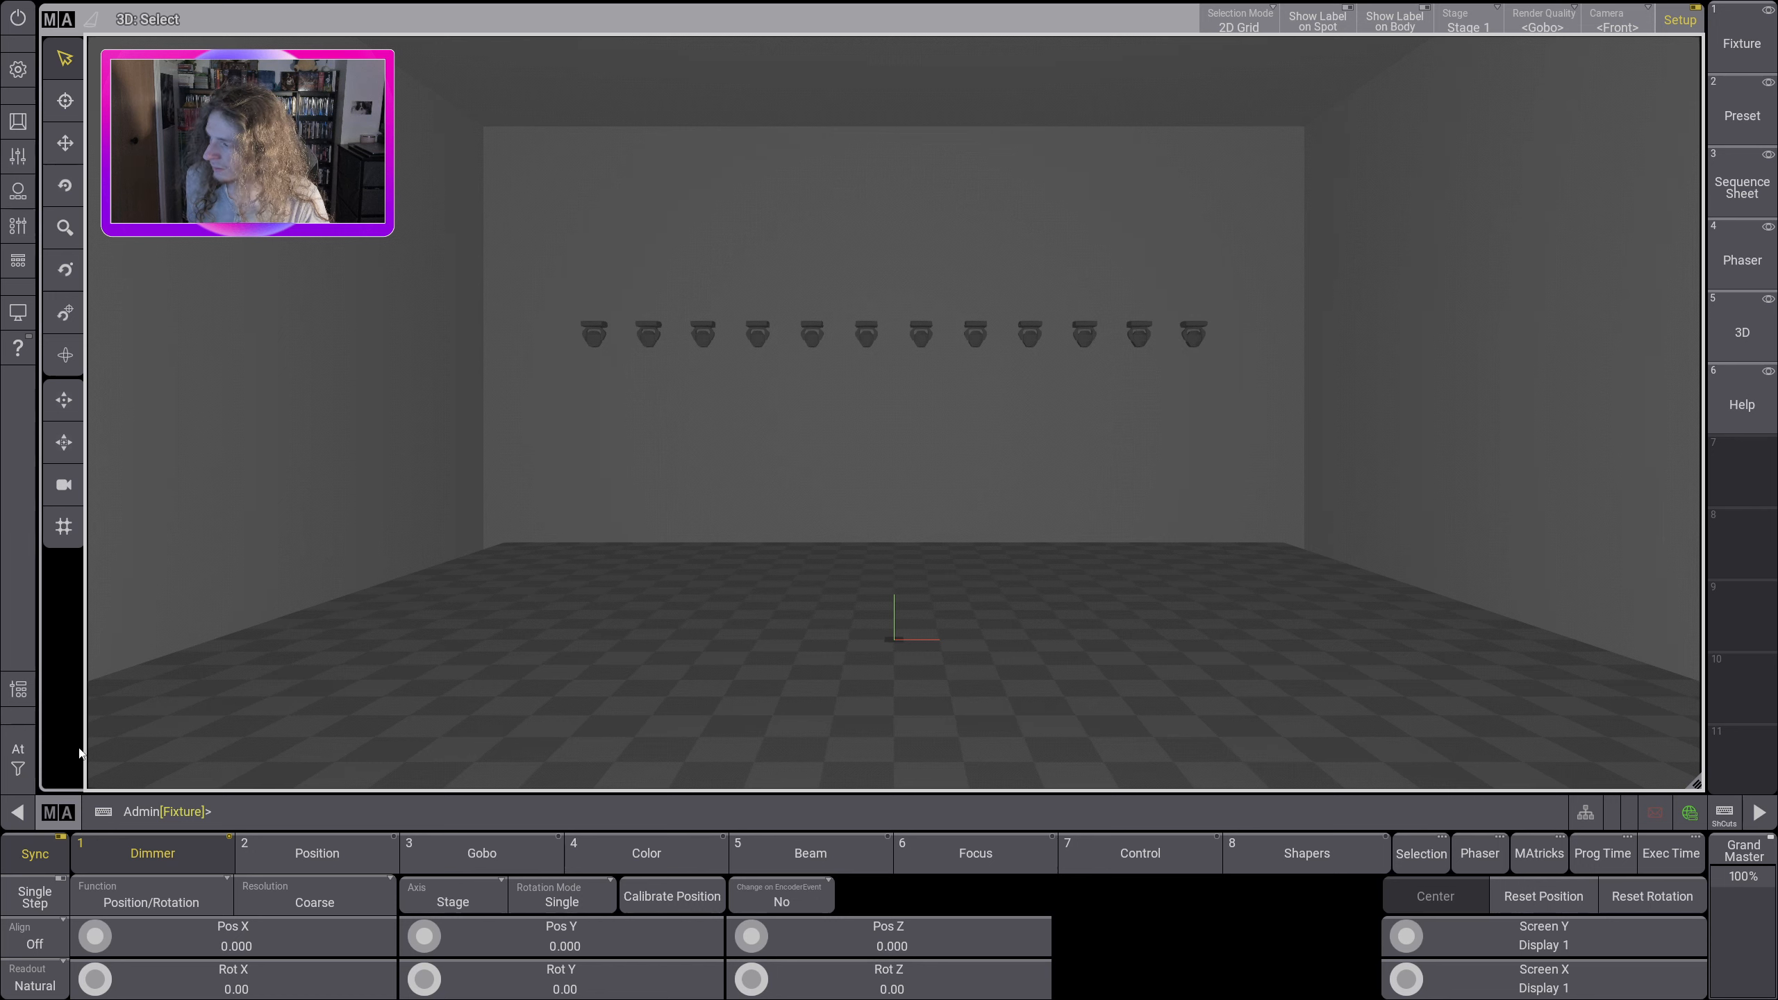
Step: Try out the align modes, review the full list of modes, and set Align back to Off
left_click(40, 948)
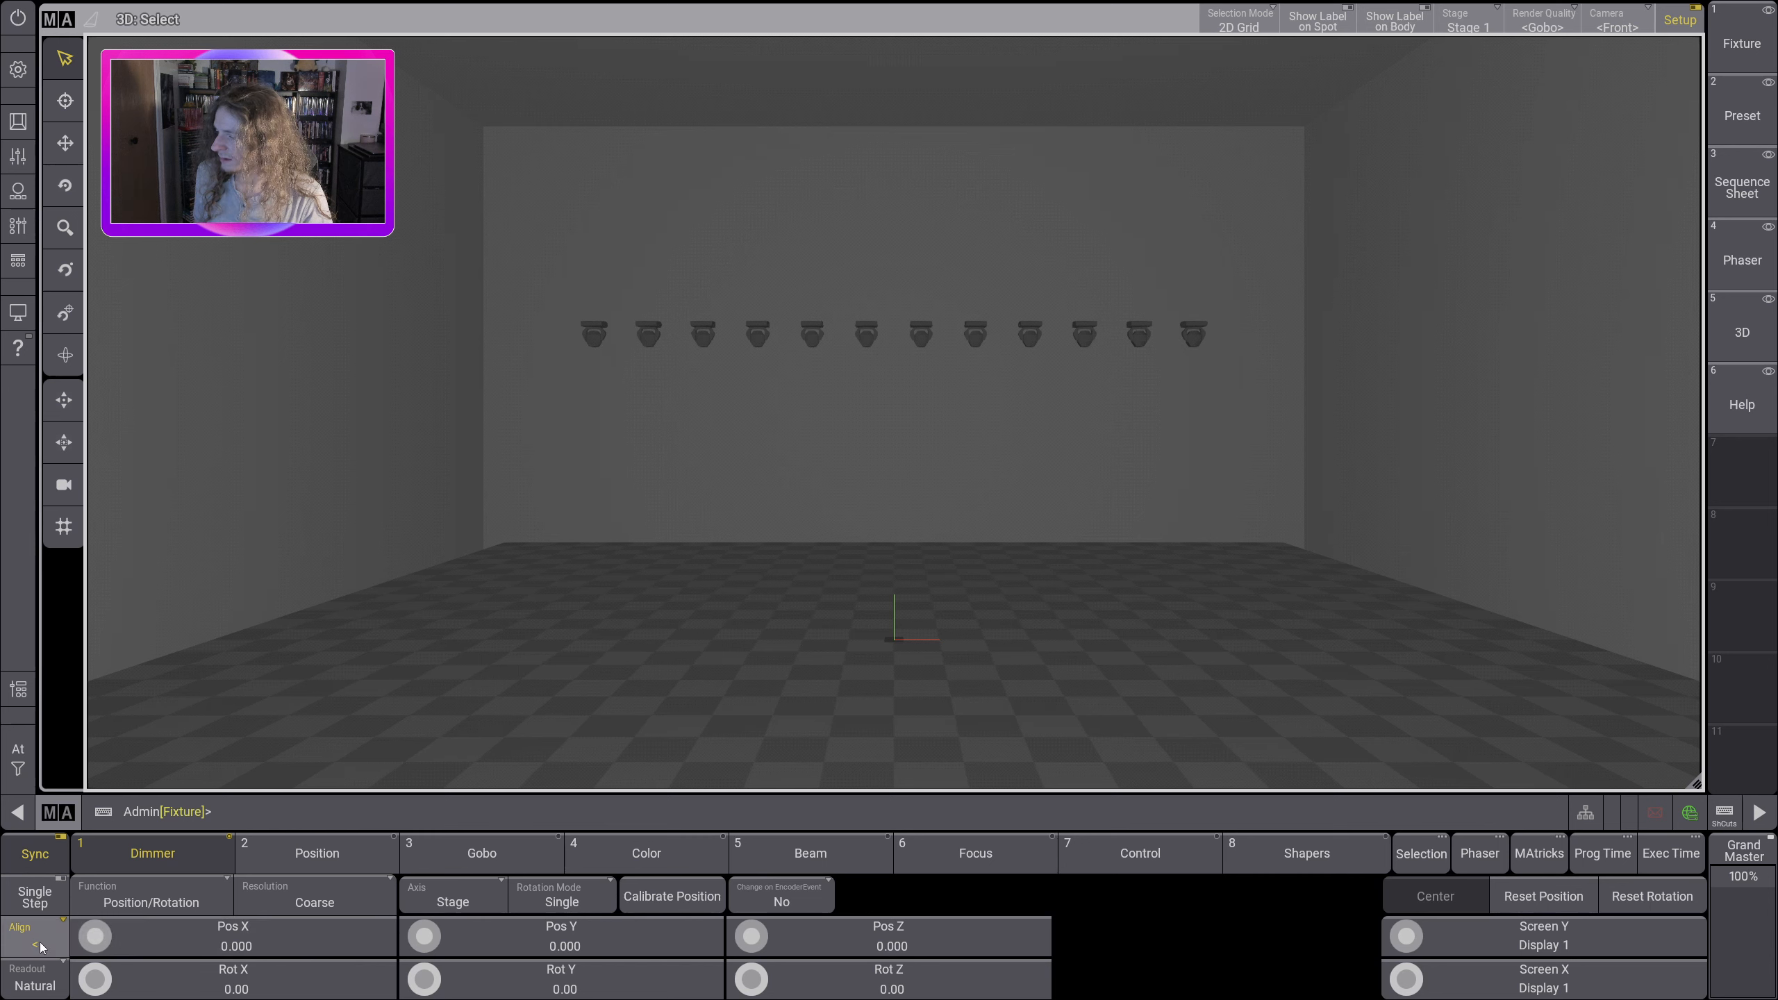
left_click(43, 945)
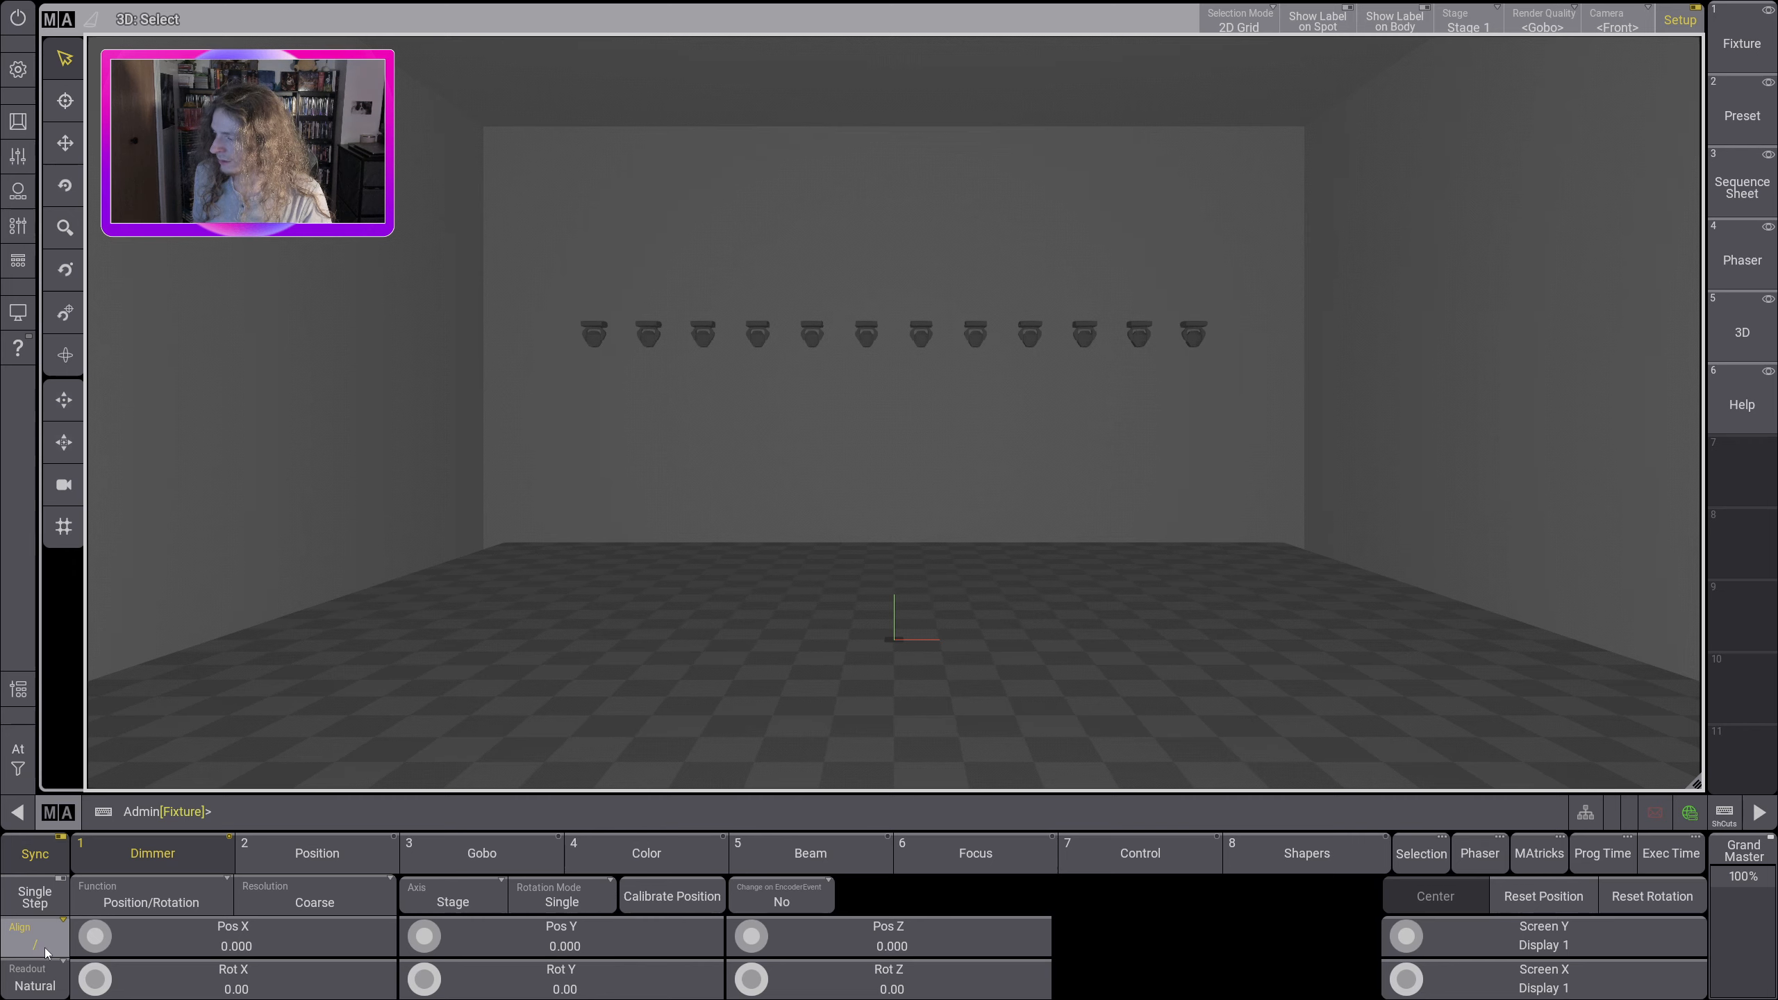
right_click(47, 952)
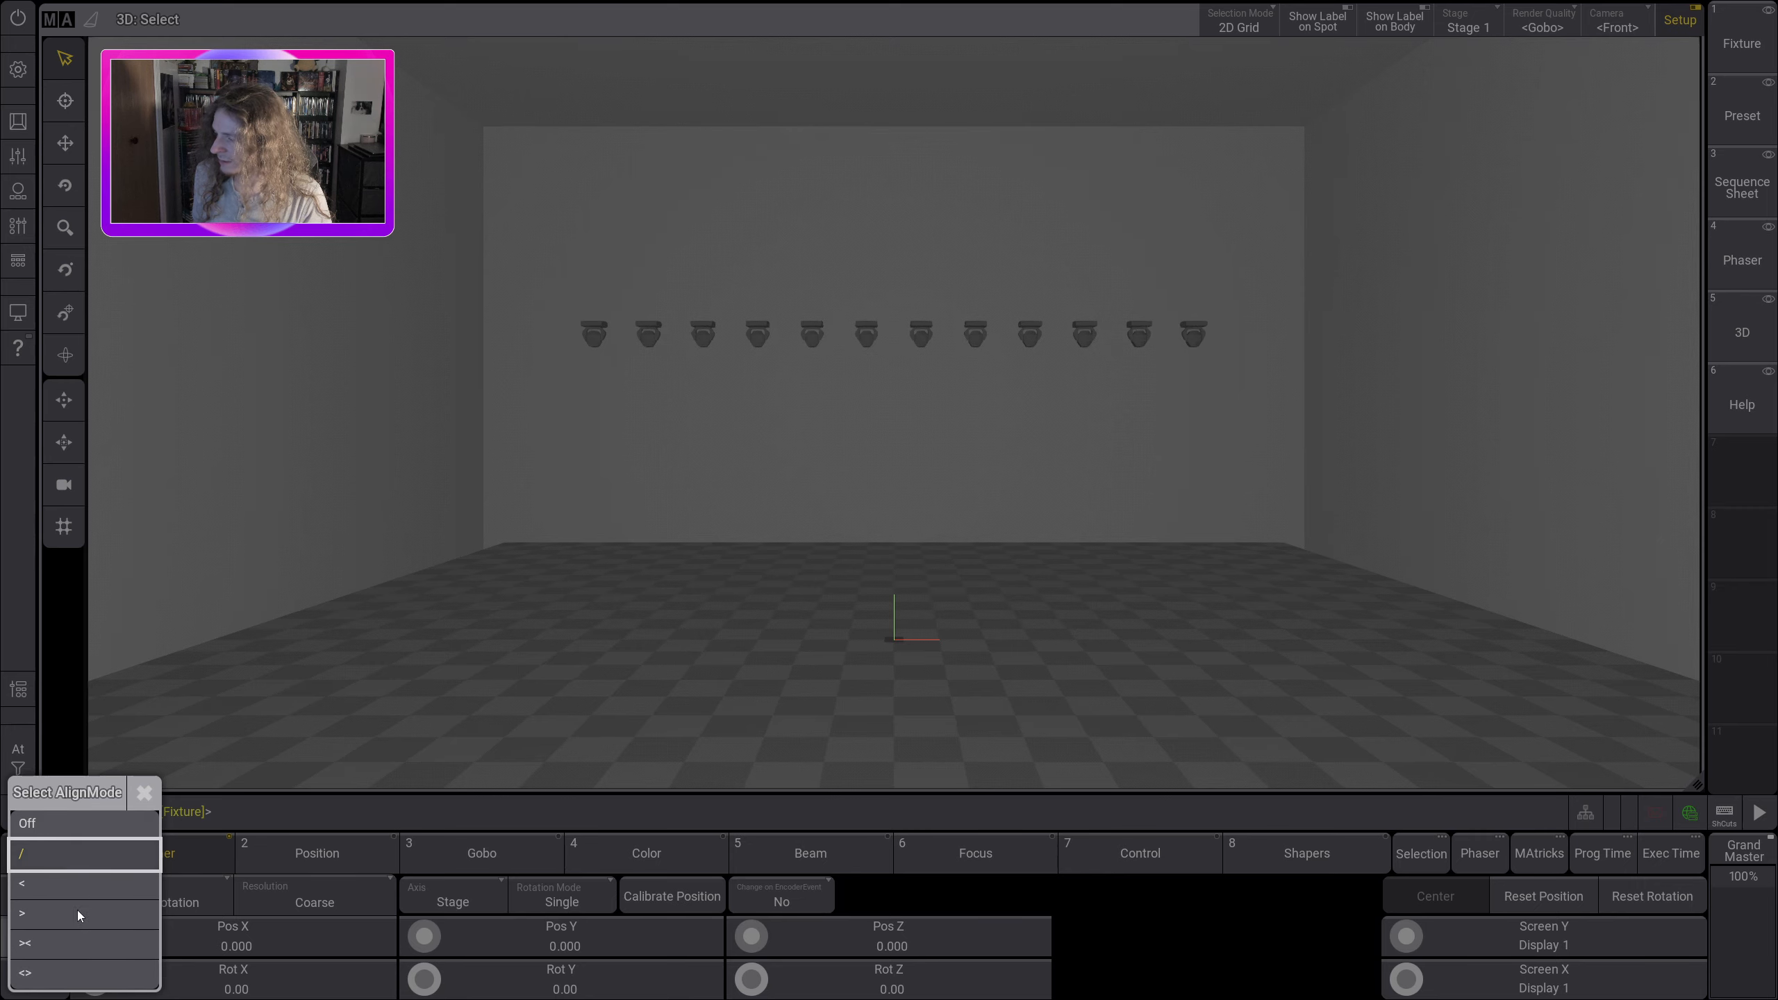
left_click(83, 853)
right_click(42, 946)
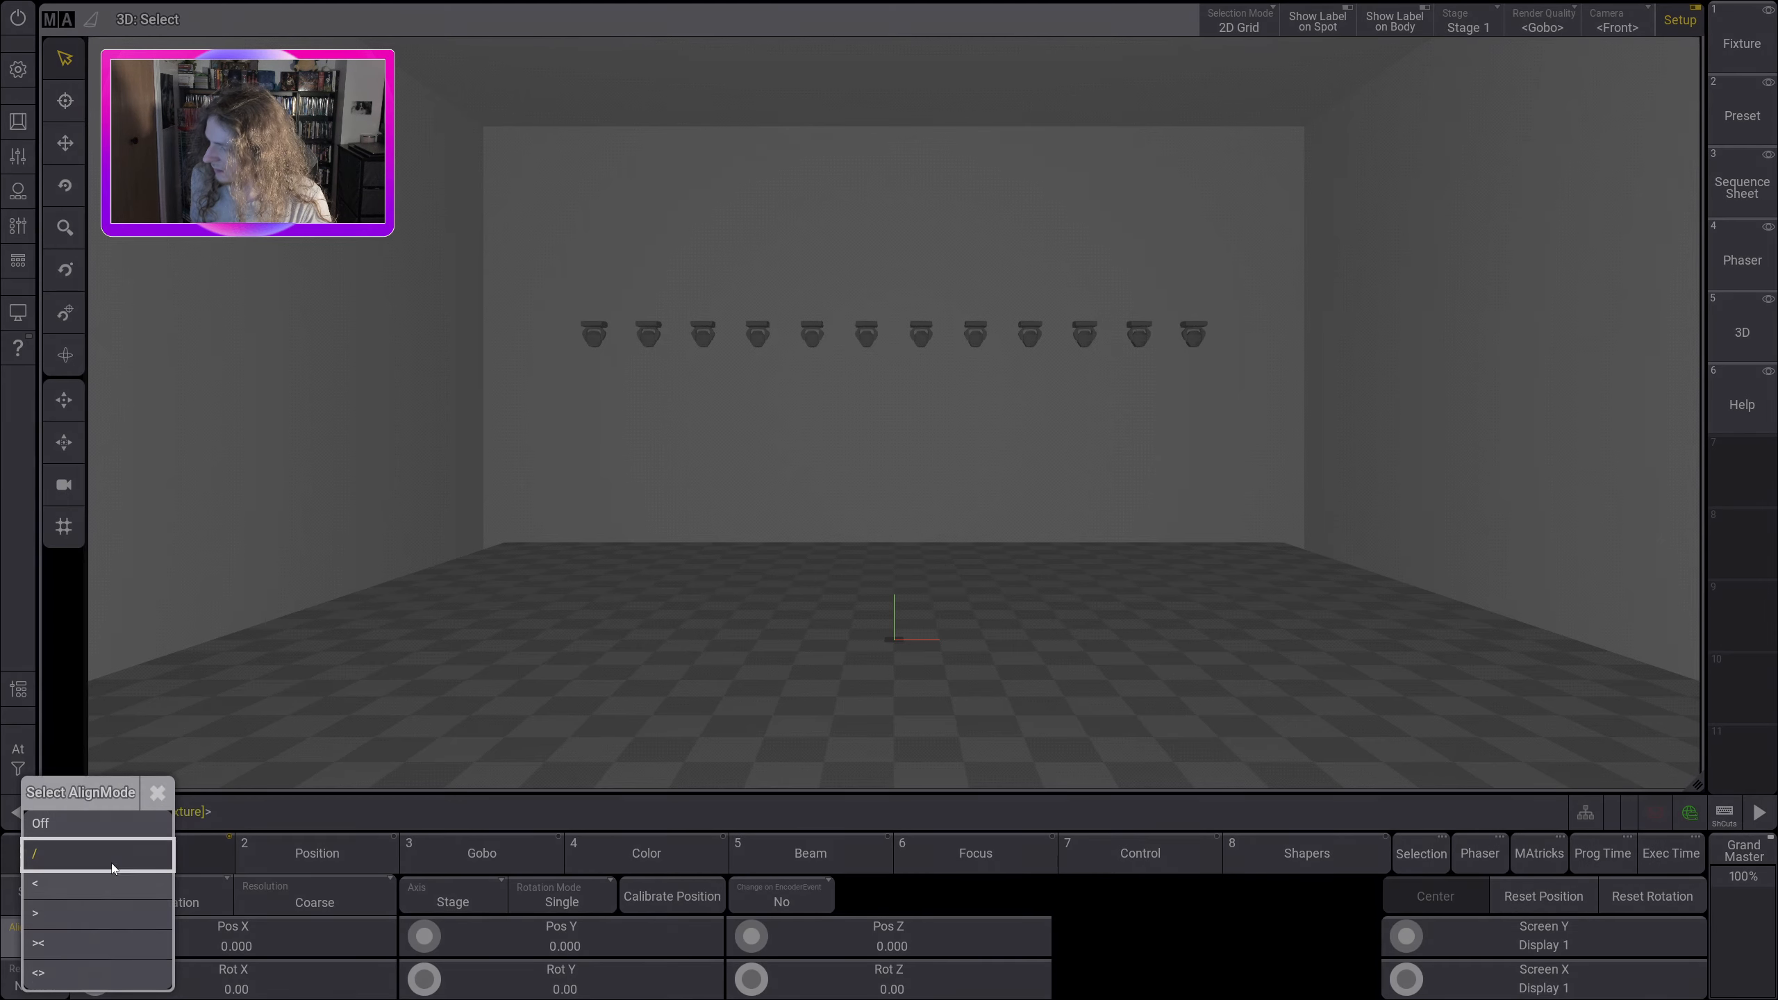
left_click(94, 817)
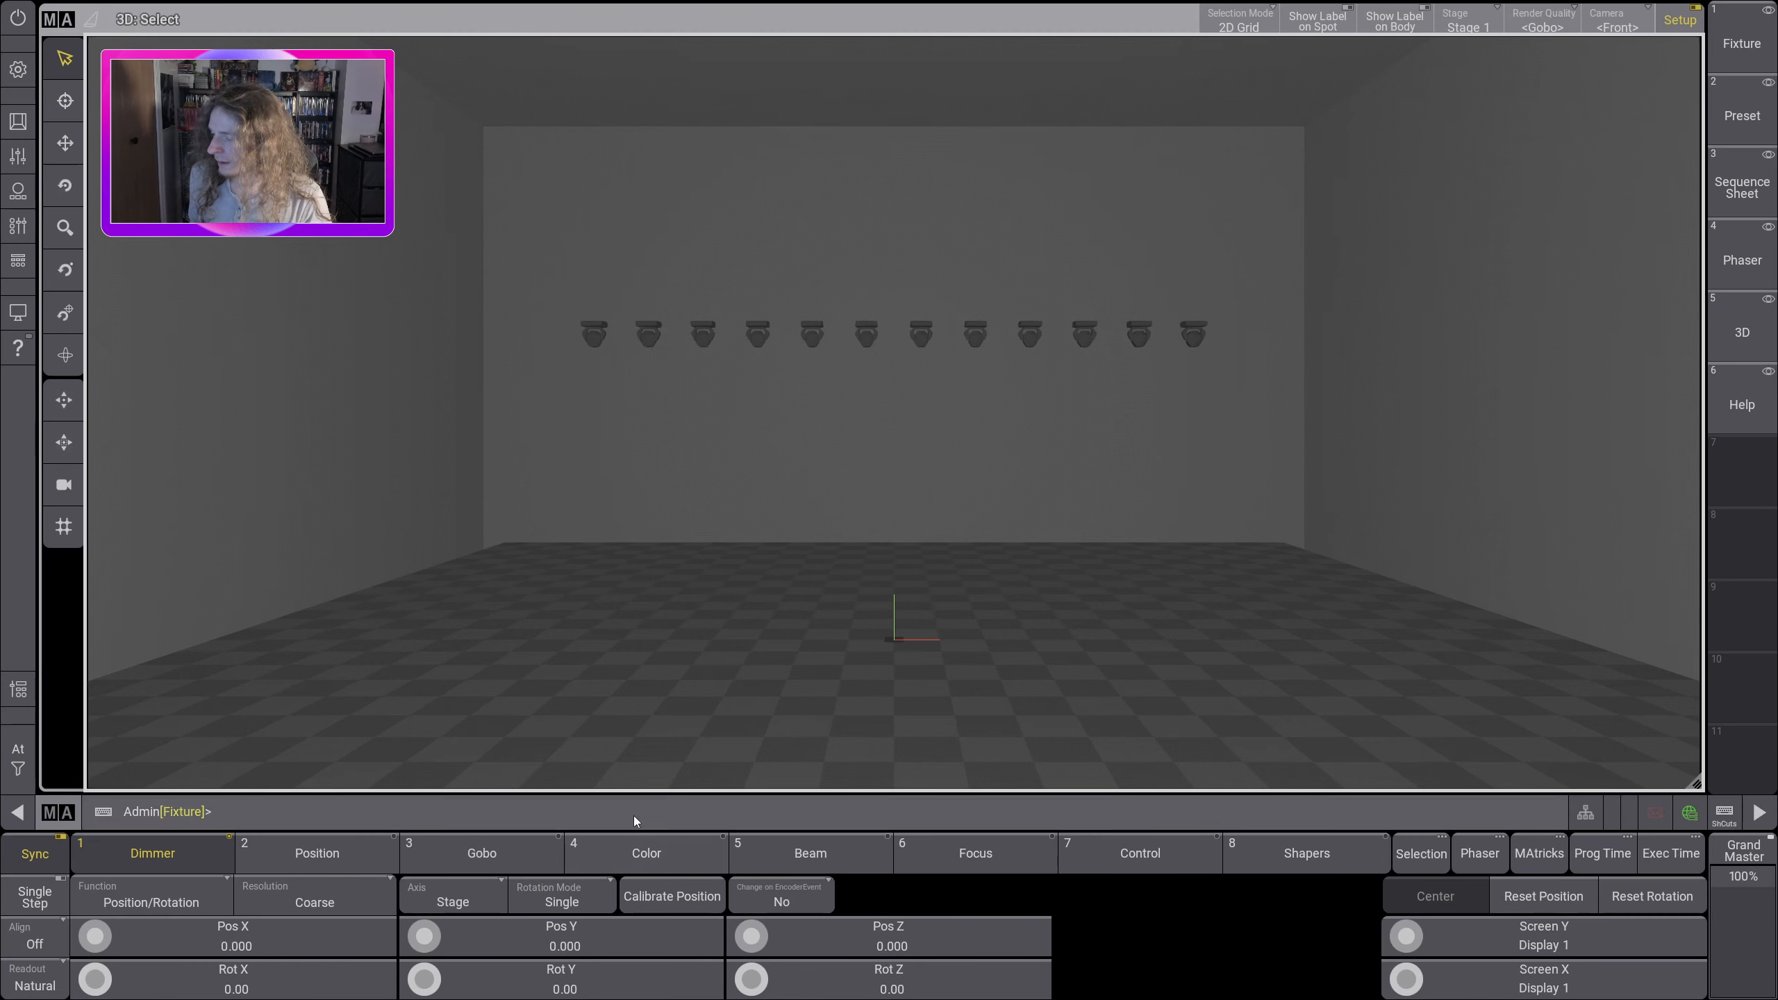
Step: Select fixtures 201 thru 213 and raise them to a Pos Z of 7.700
left_click(633, 816)
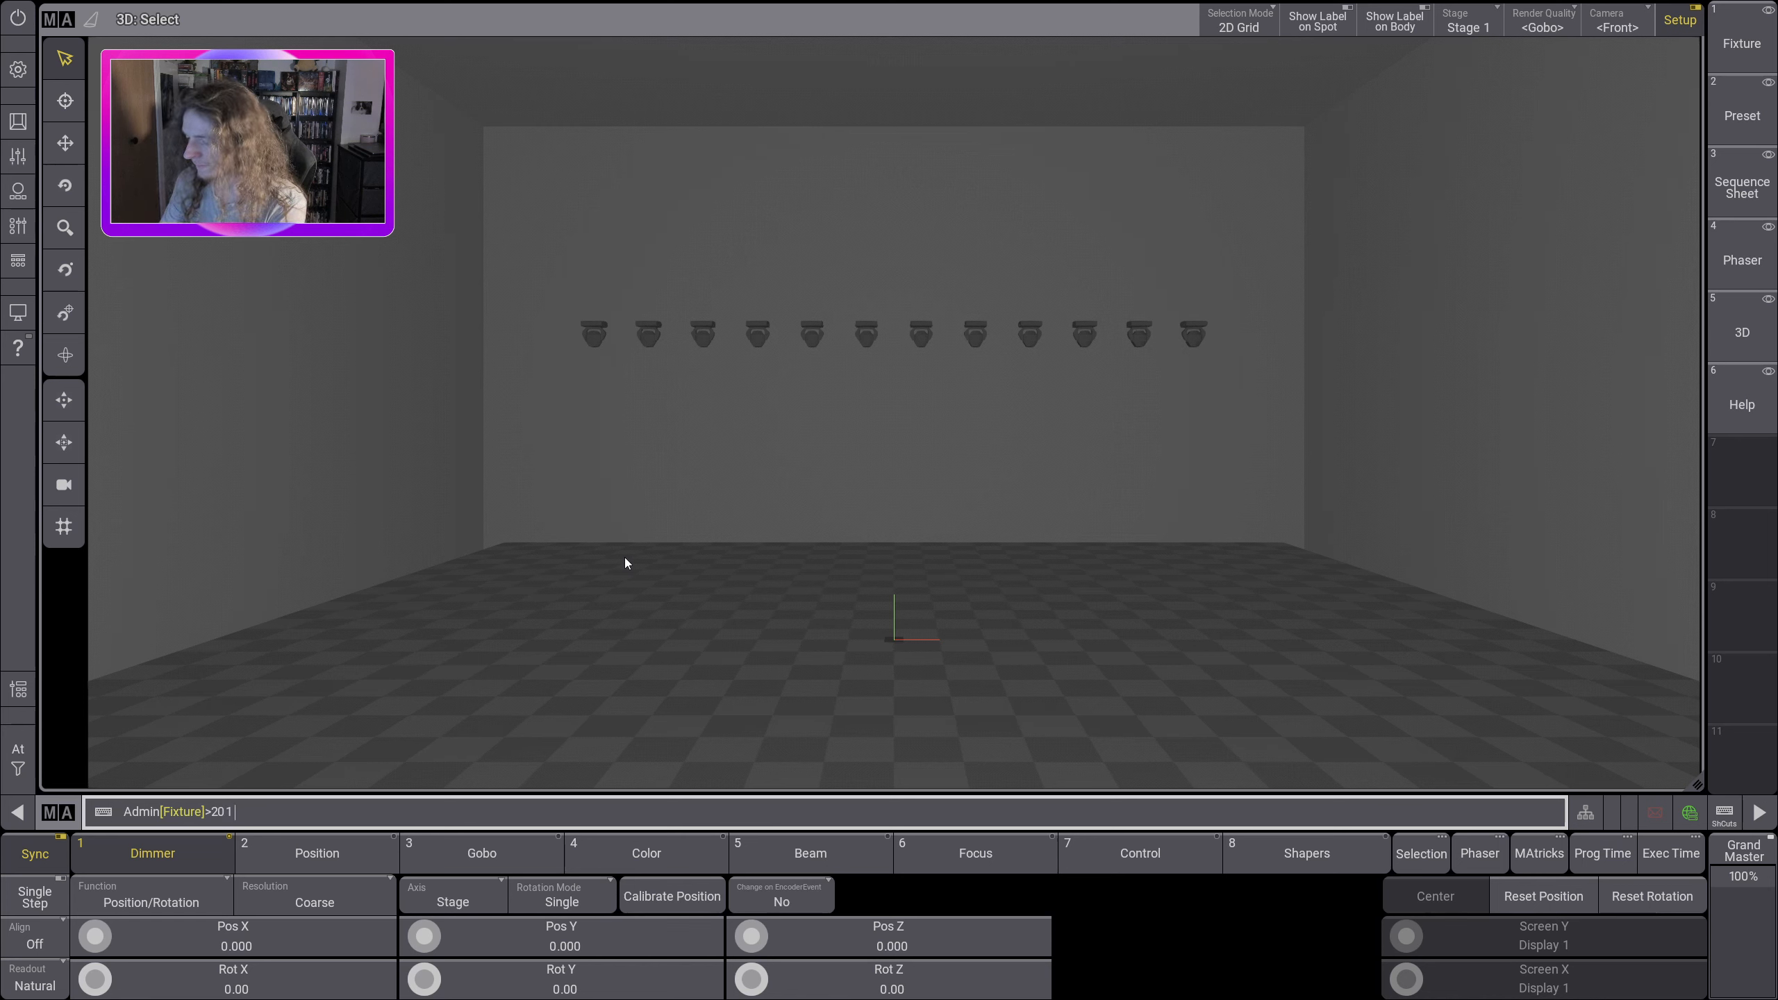
type("201 thru ")
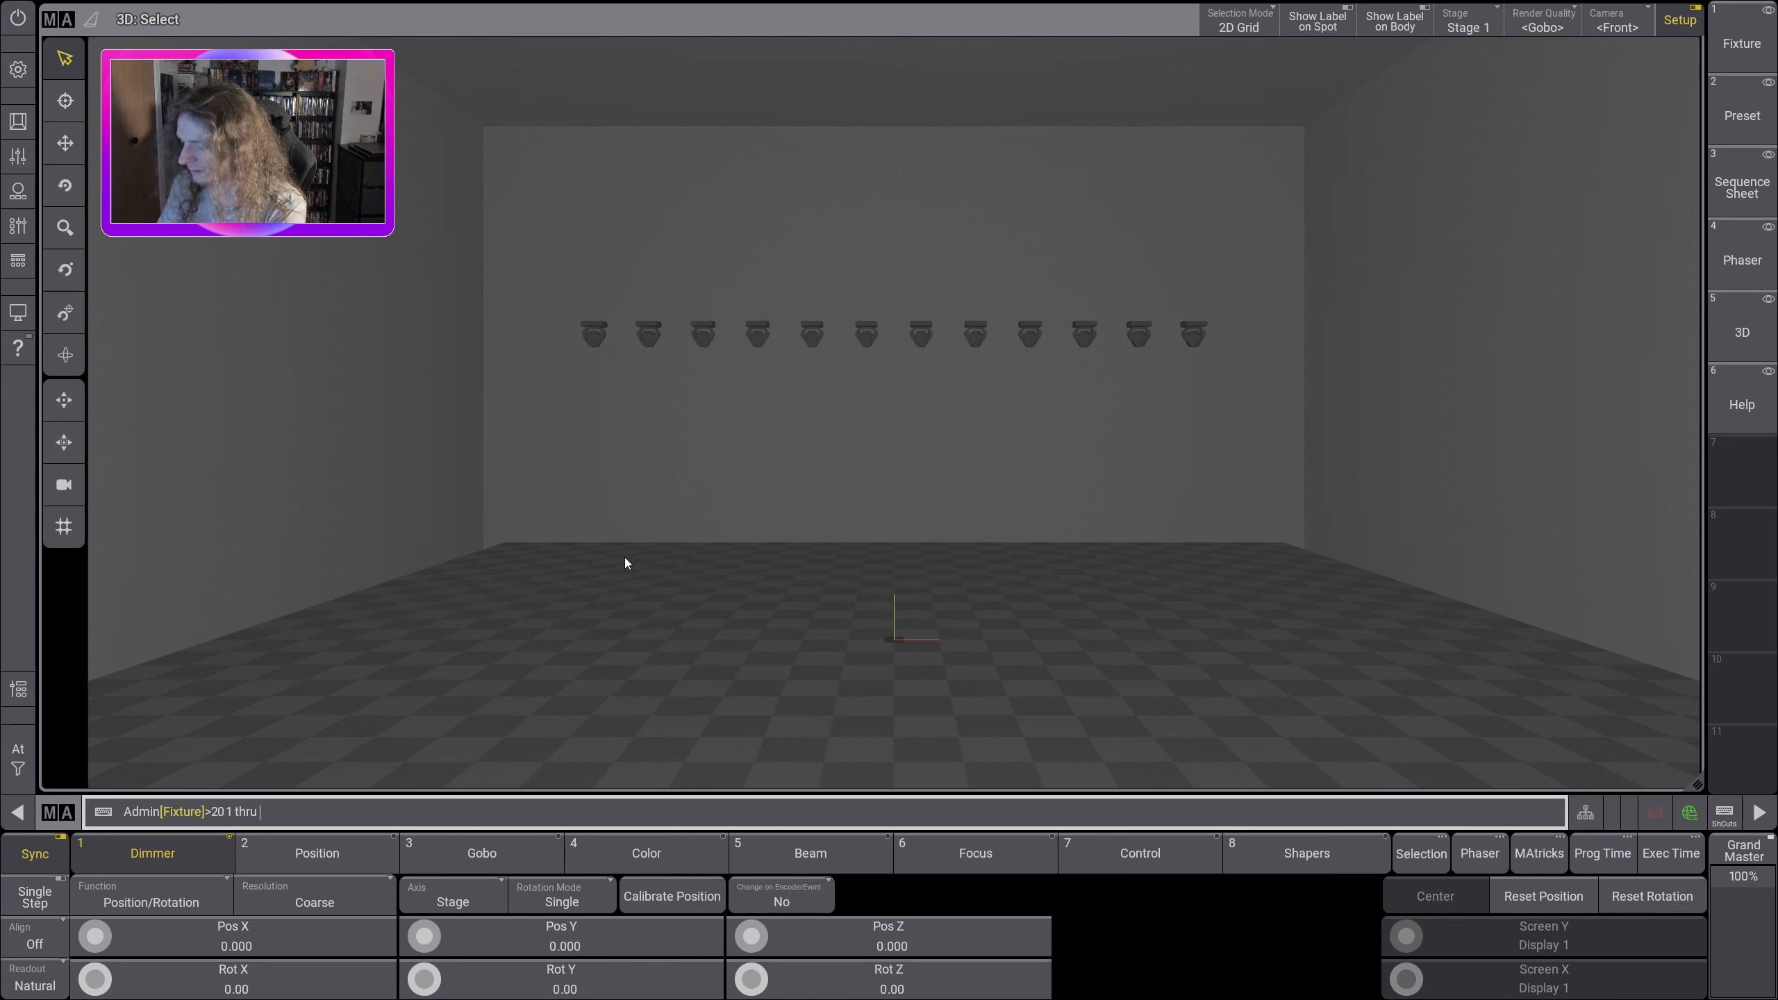
type("213")
key("Return")
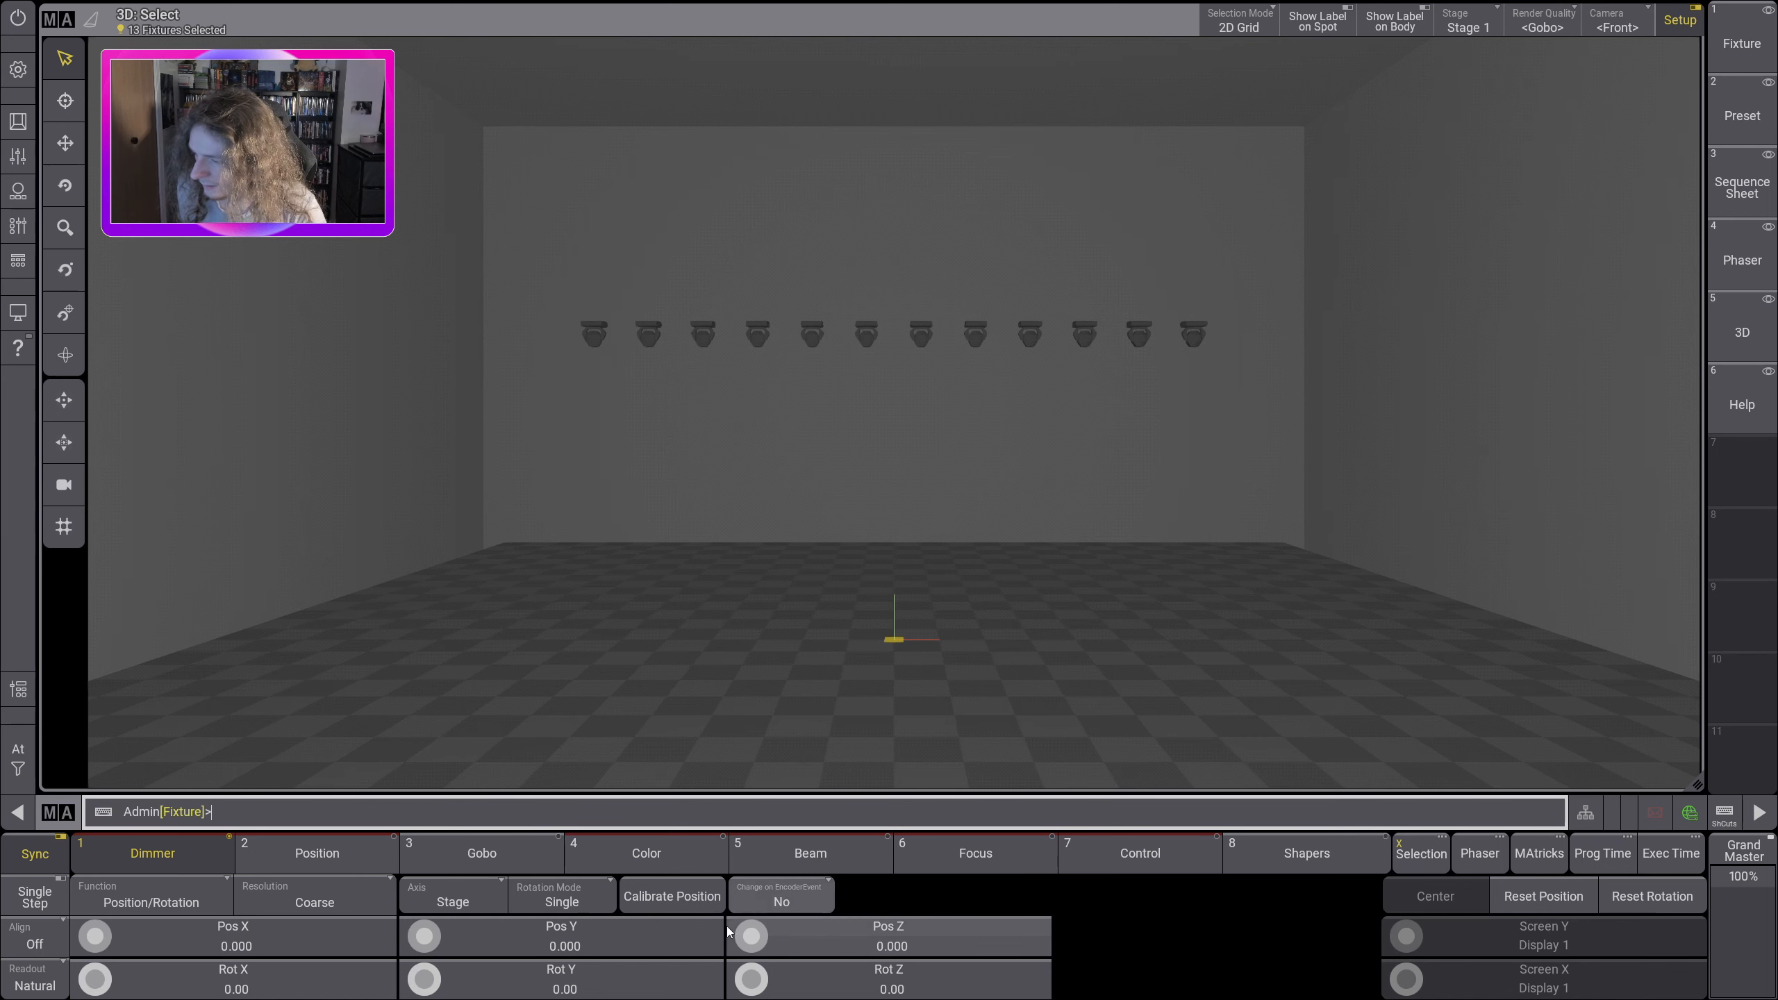
scroll(746, 937, "up", 17)
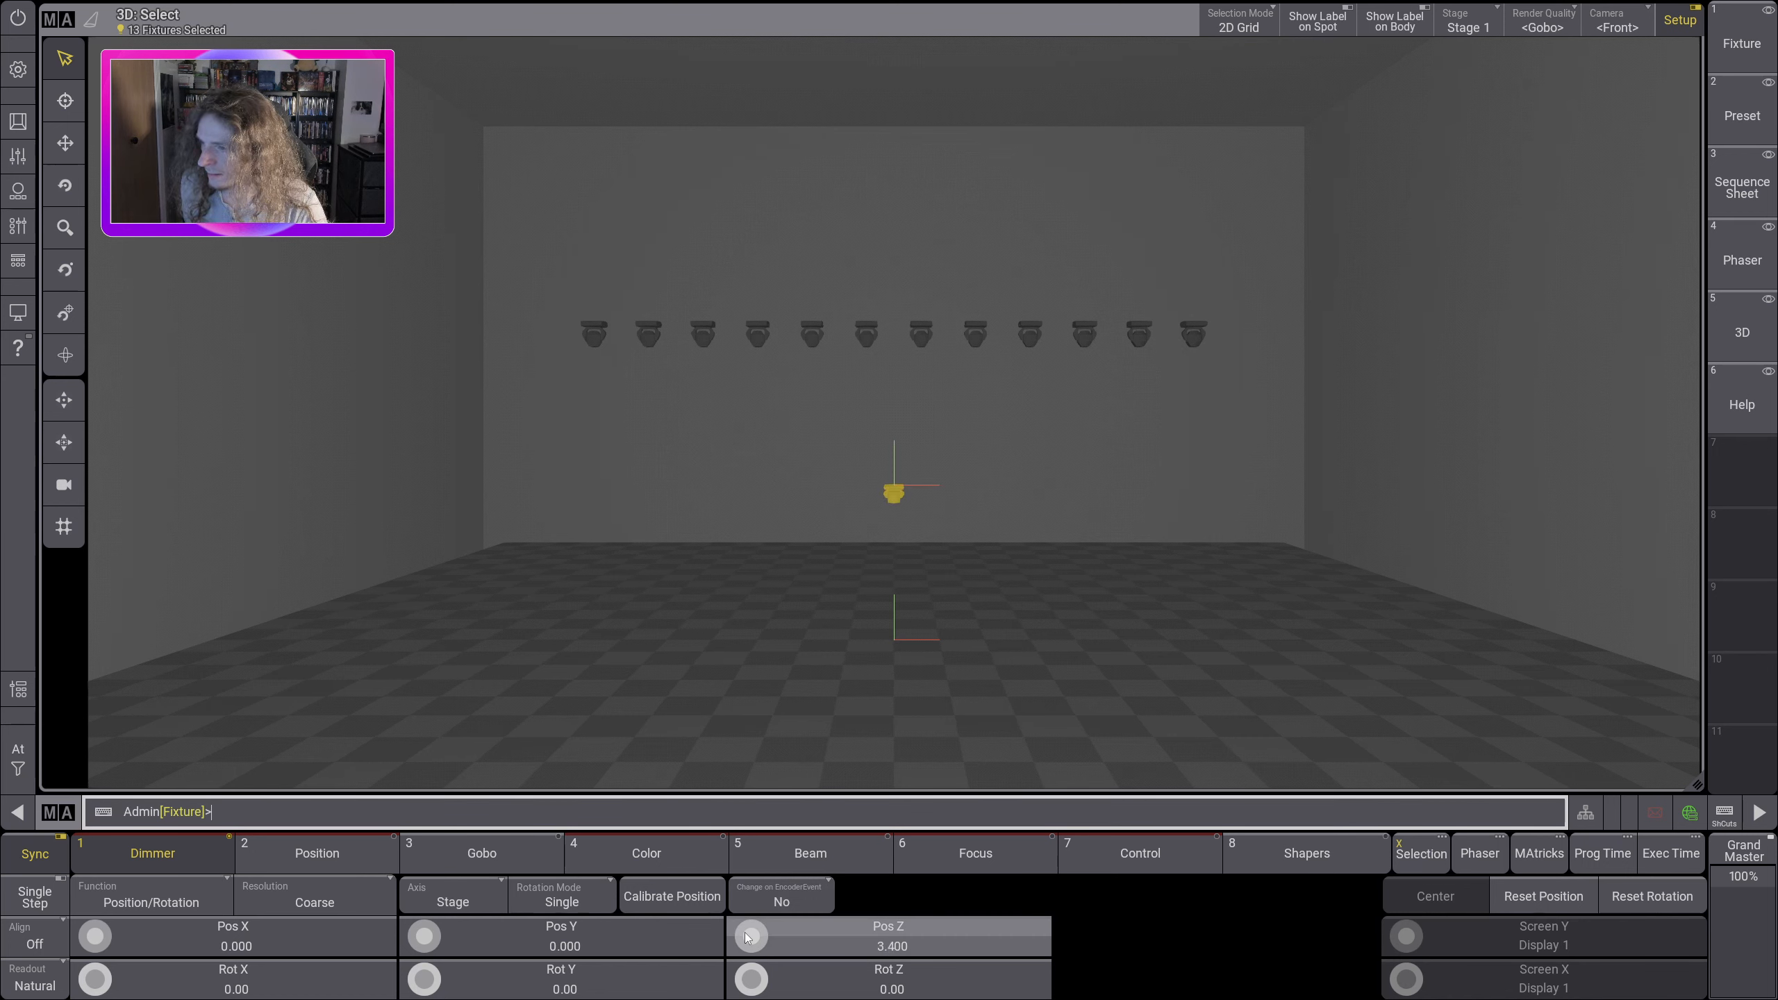
scroll(746, 937, "up", 20)
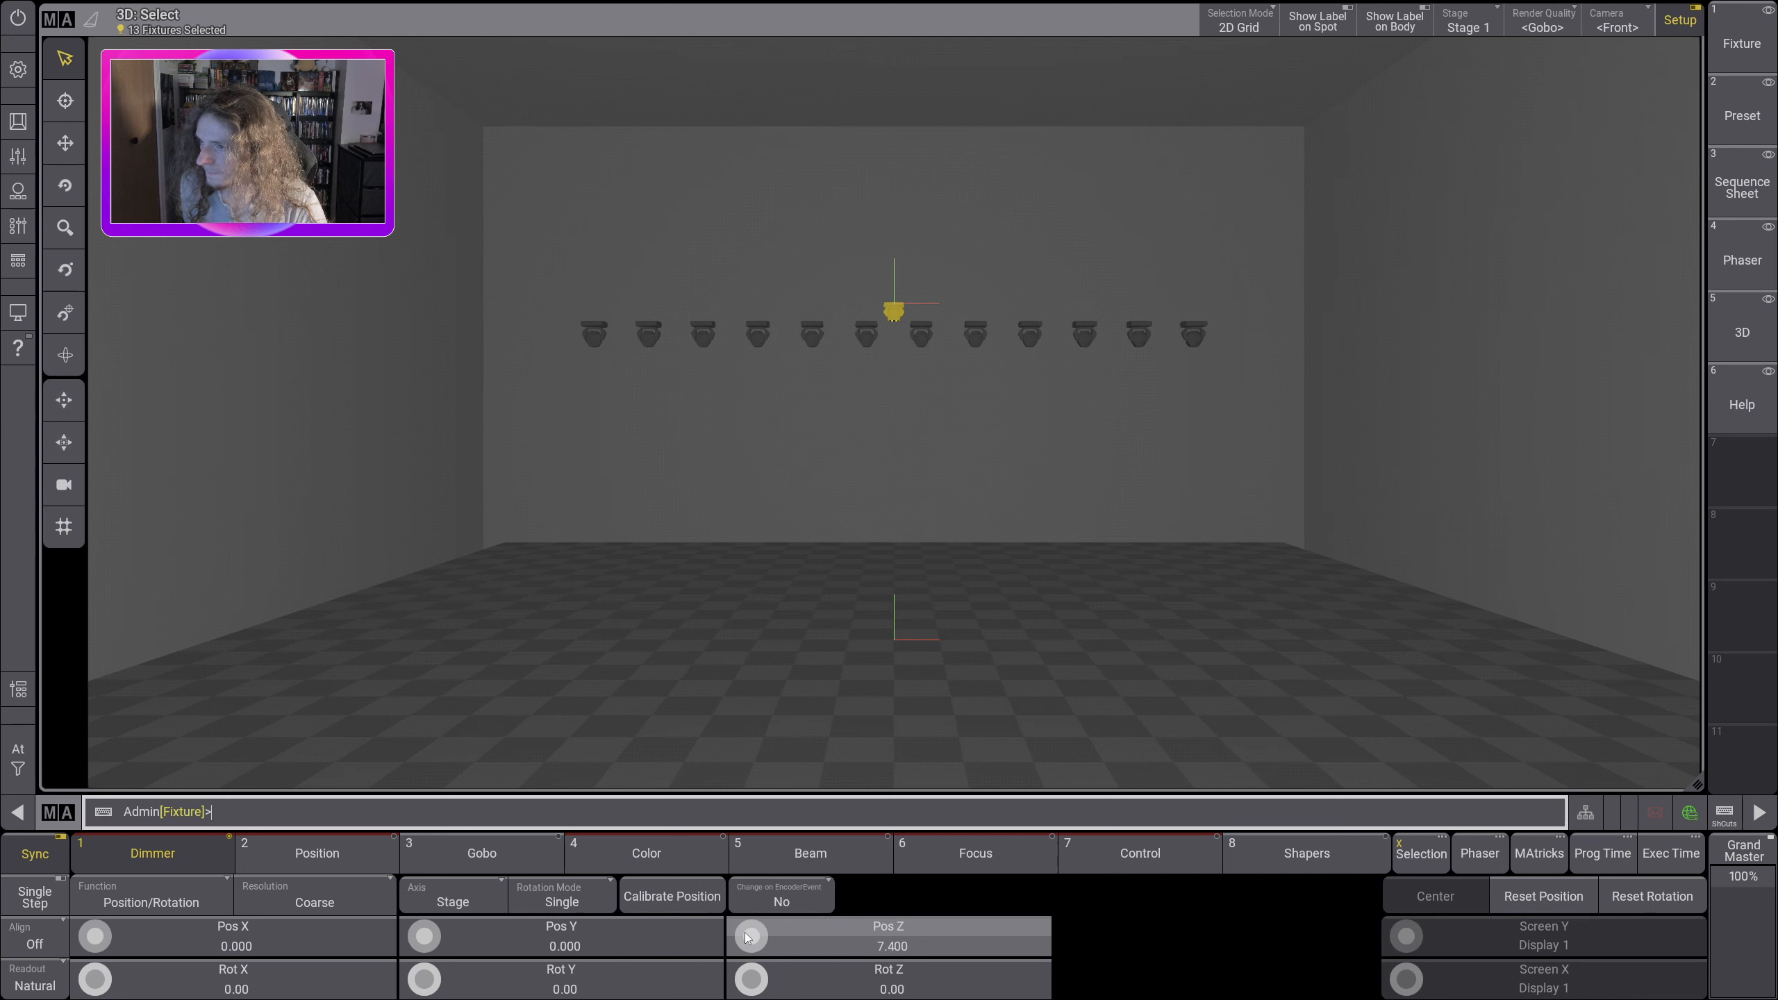
scroll(747, 937, "up", 2)
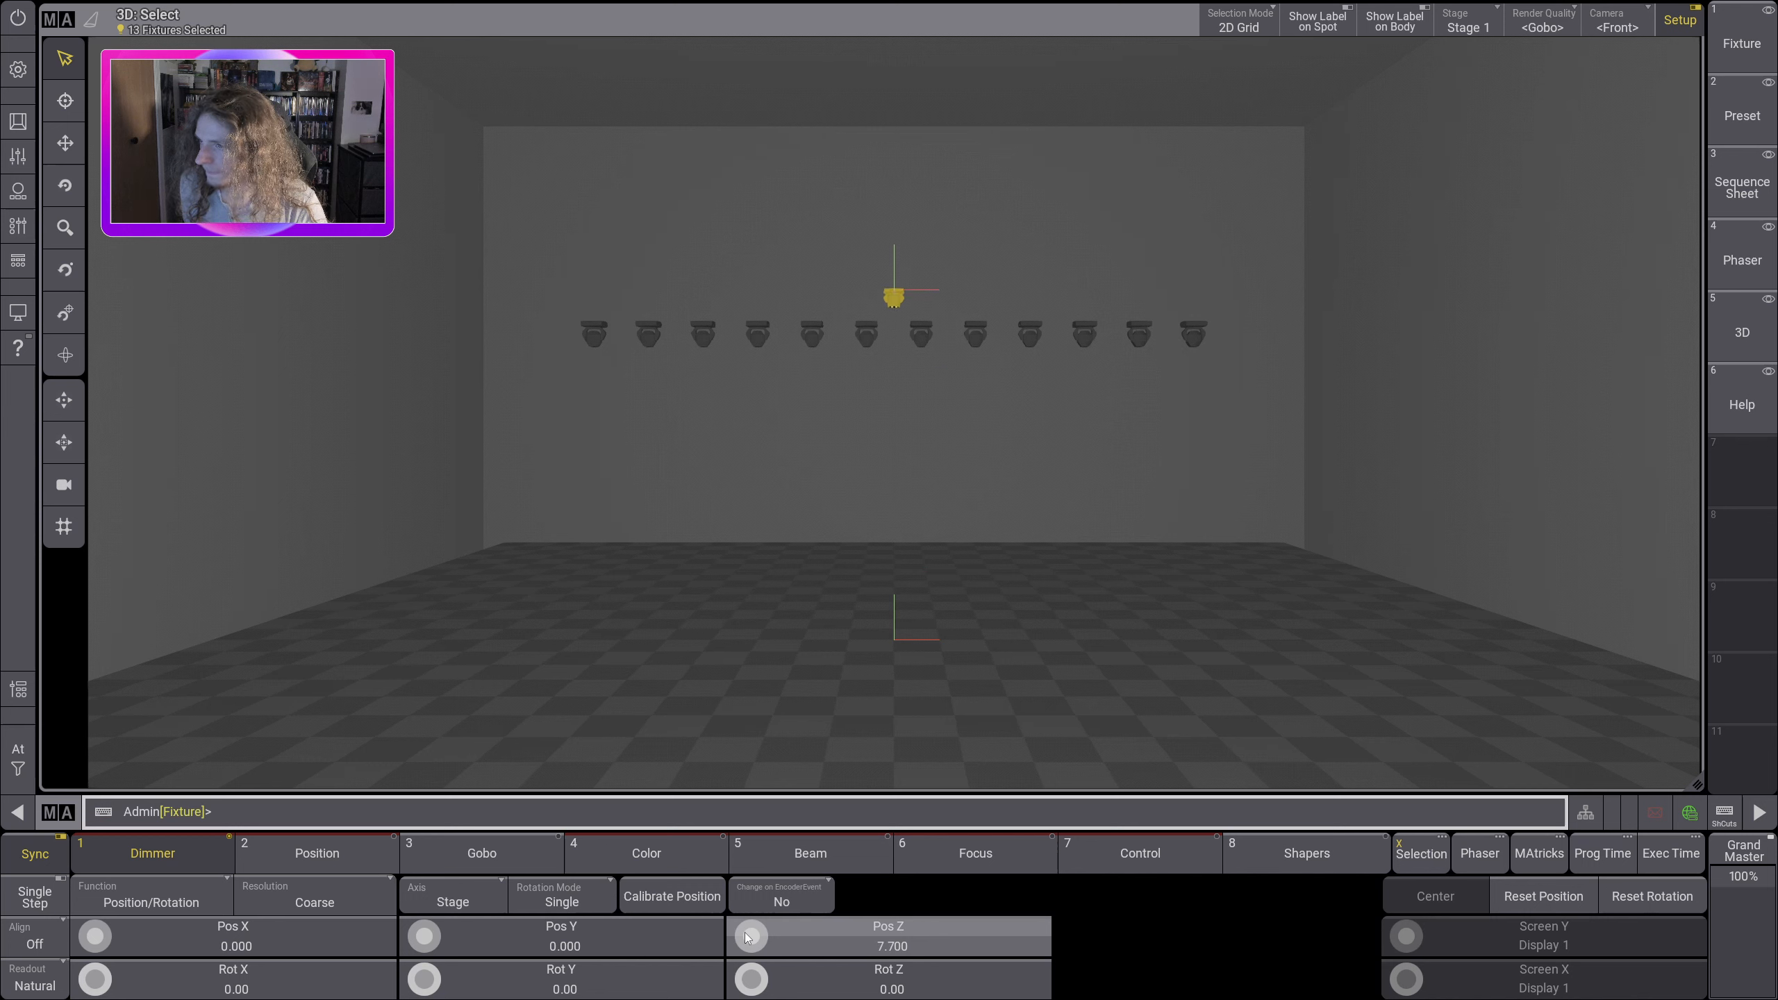
Step: Spread fixtures 201 thru 213 along Pos X from -7.200 to 7.200 using align mode /, and clear the selection
left_click(49, 945)
scroll(97, 938, "up", 6)
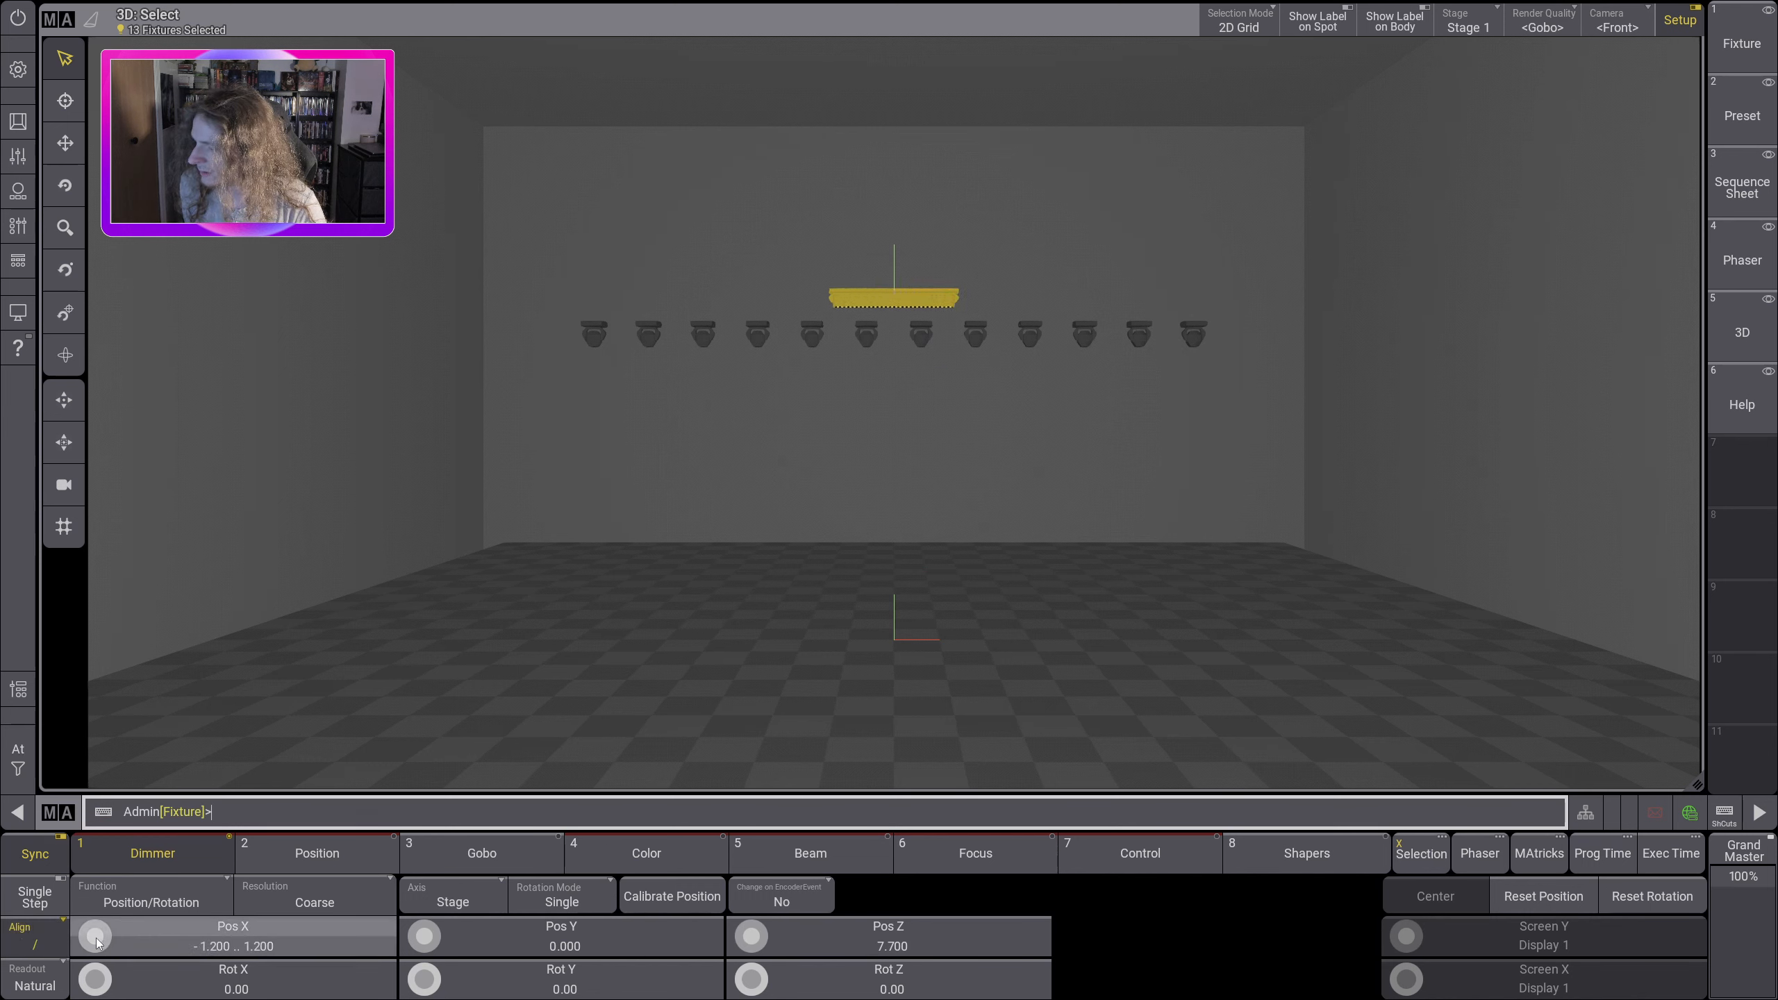
scroll(96, 938, "up", 15)
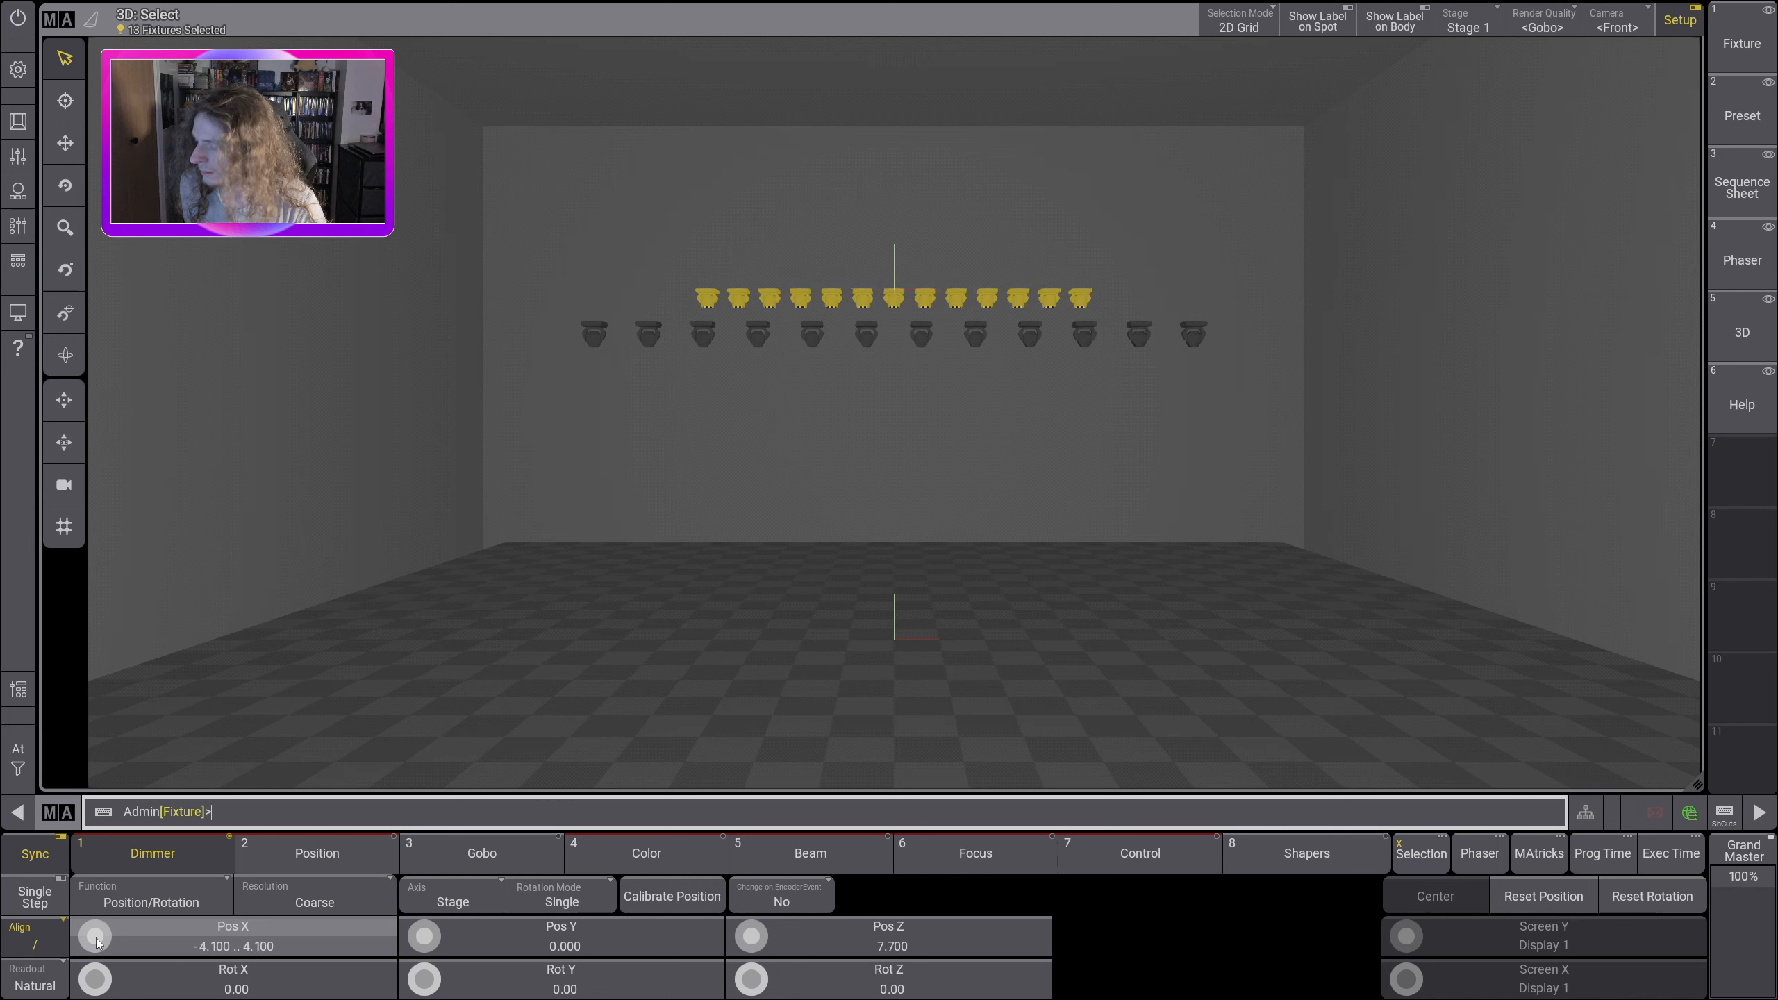
scroll(97, 940, "up", 16)
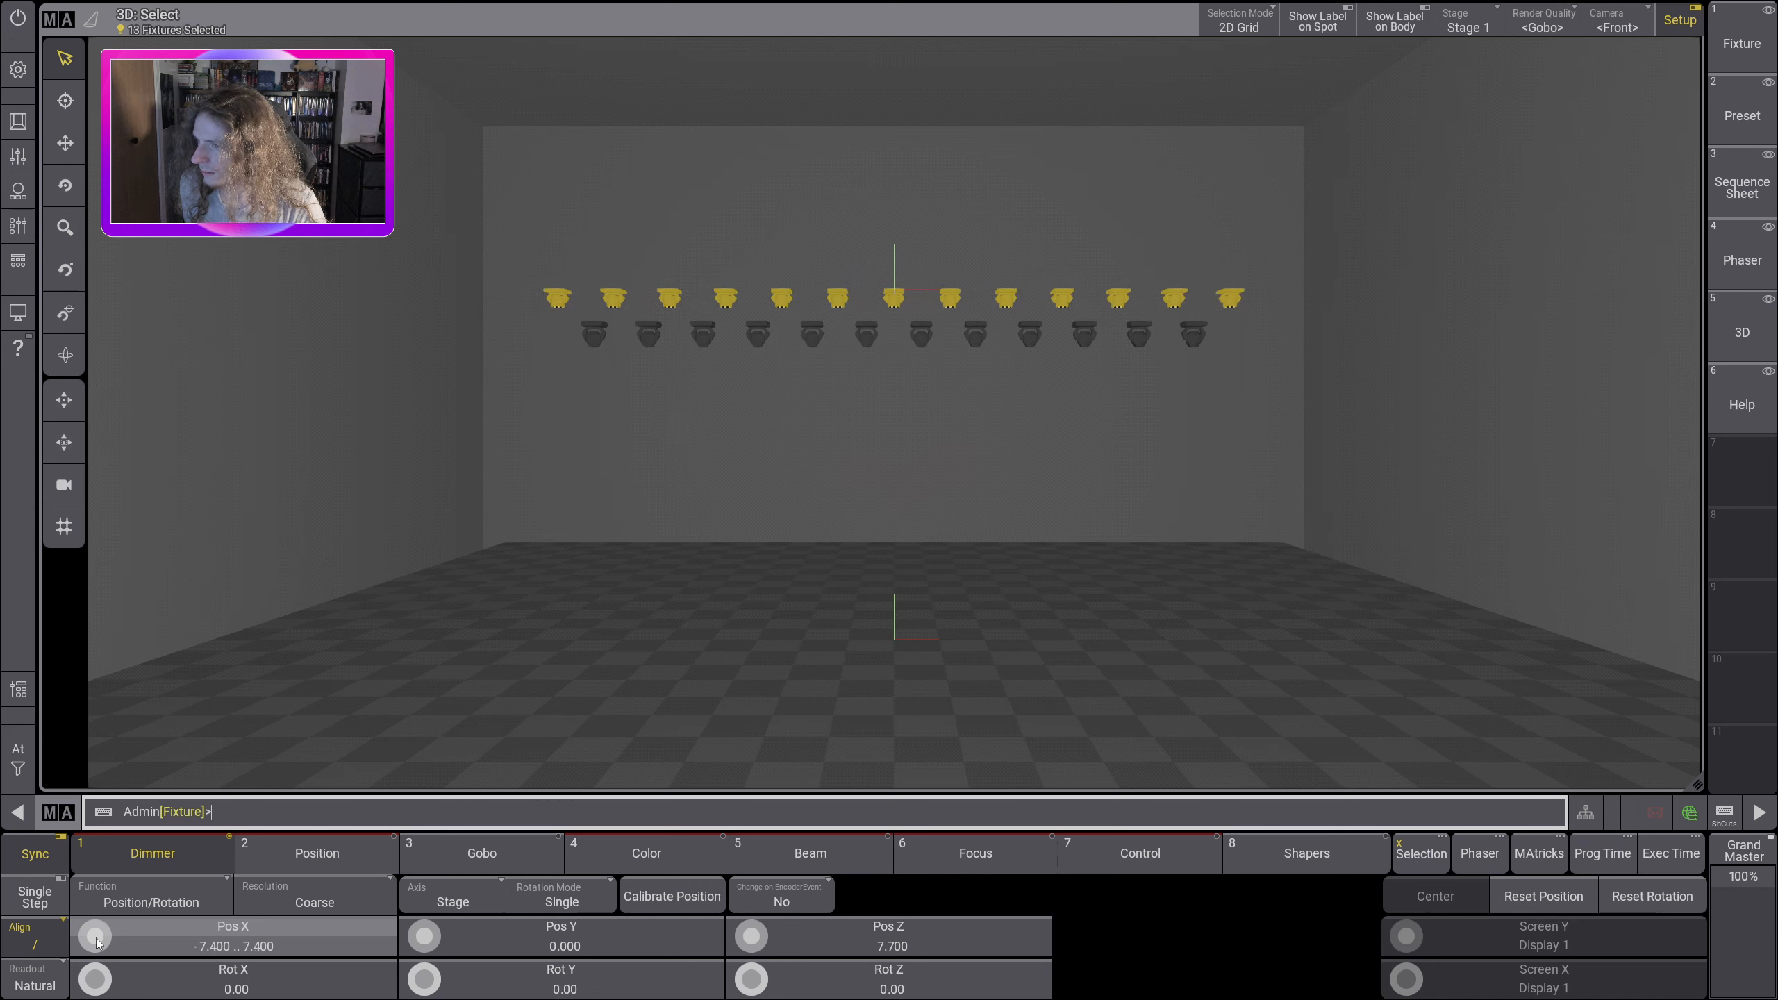
scroll(97, 938, "down", 1)
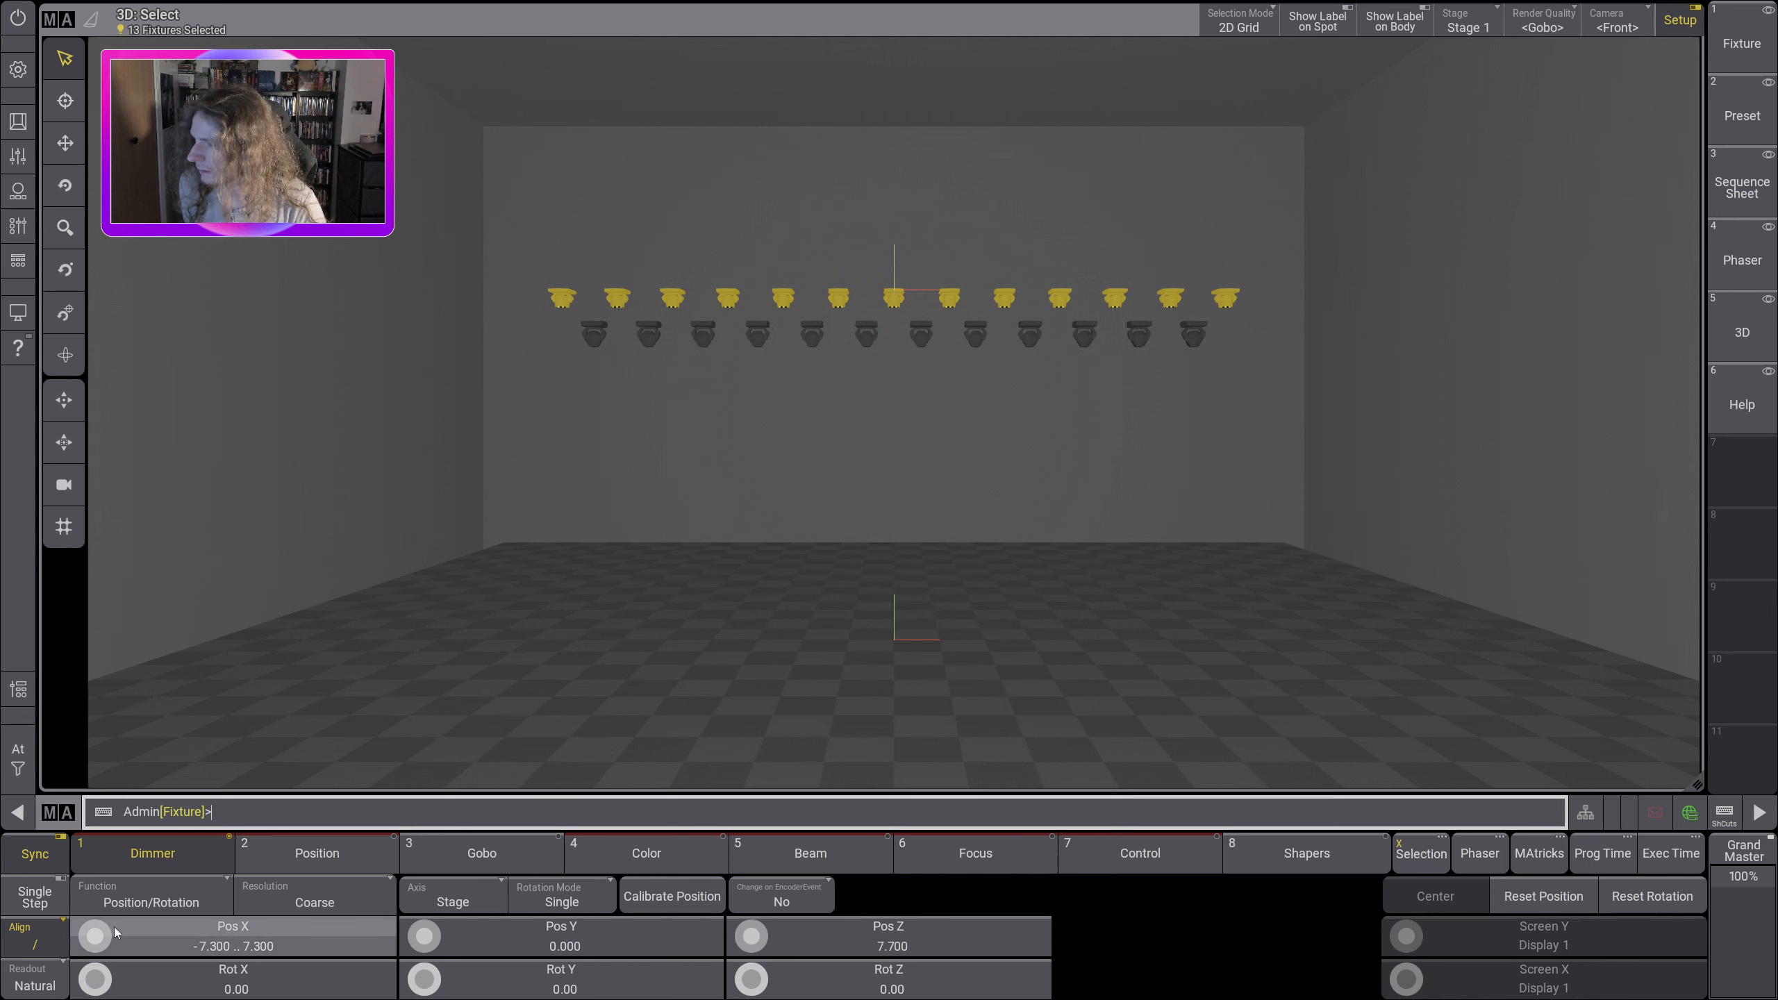
scroll(112, 945, "down", 1)
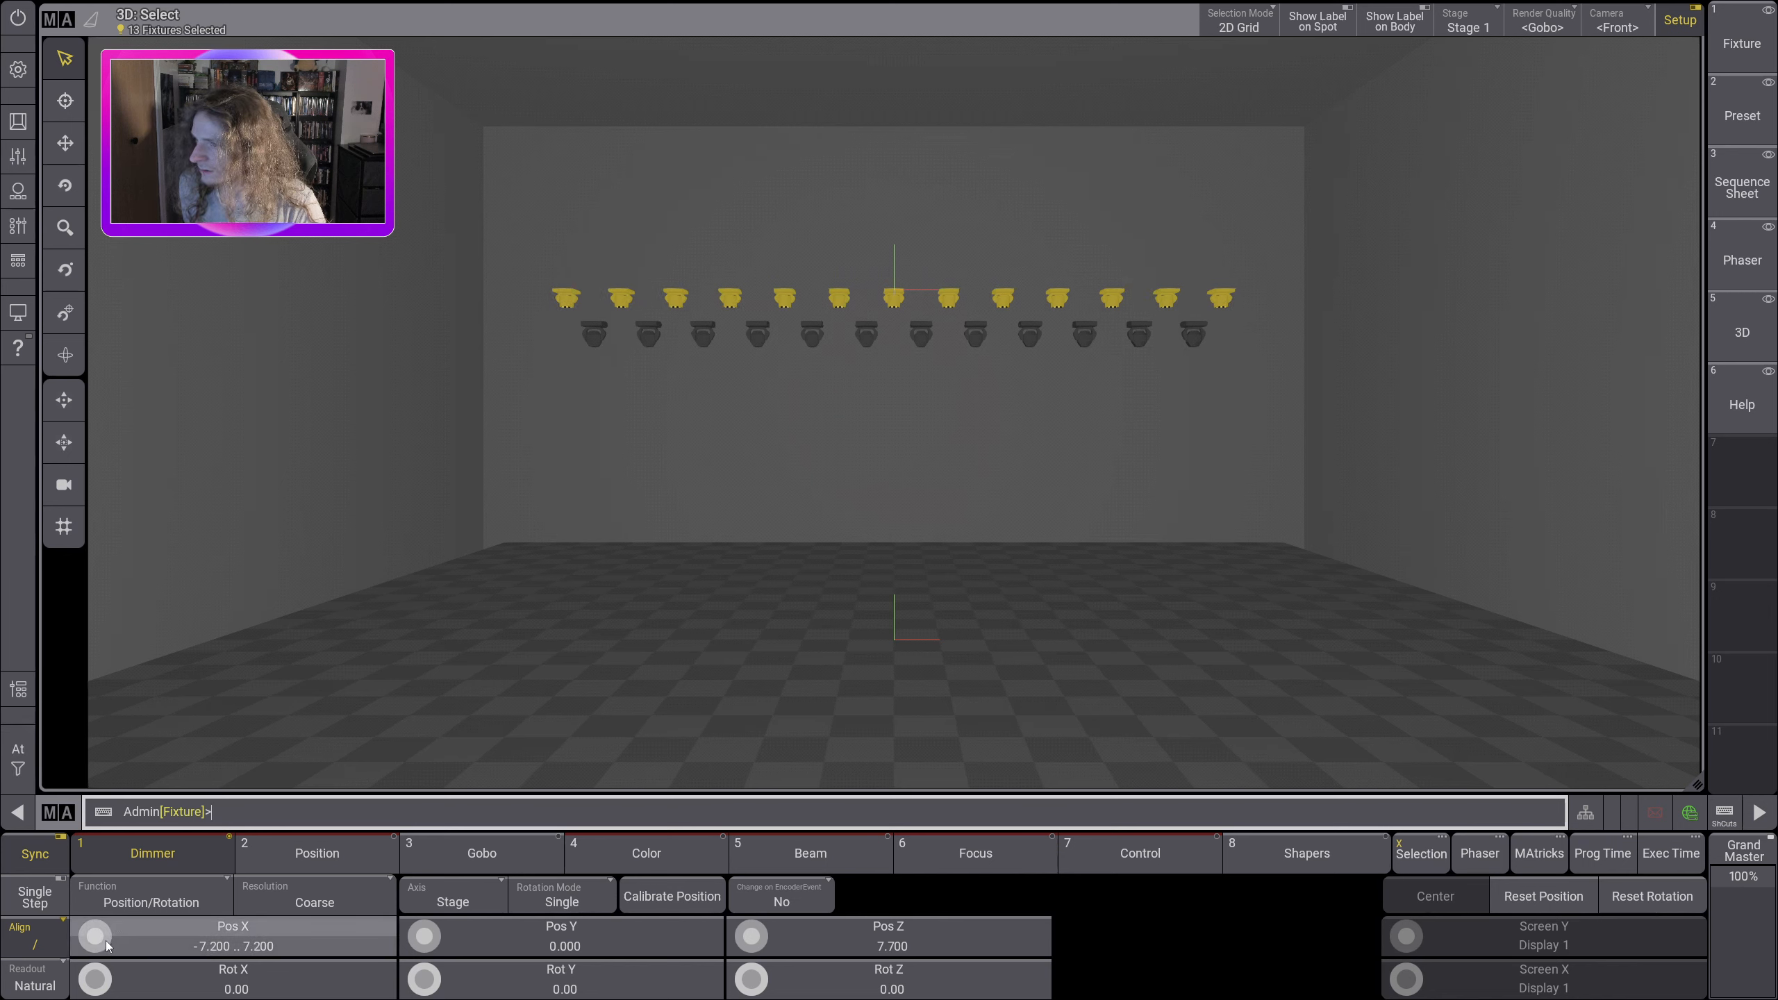
left_click(18, 759)
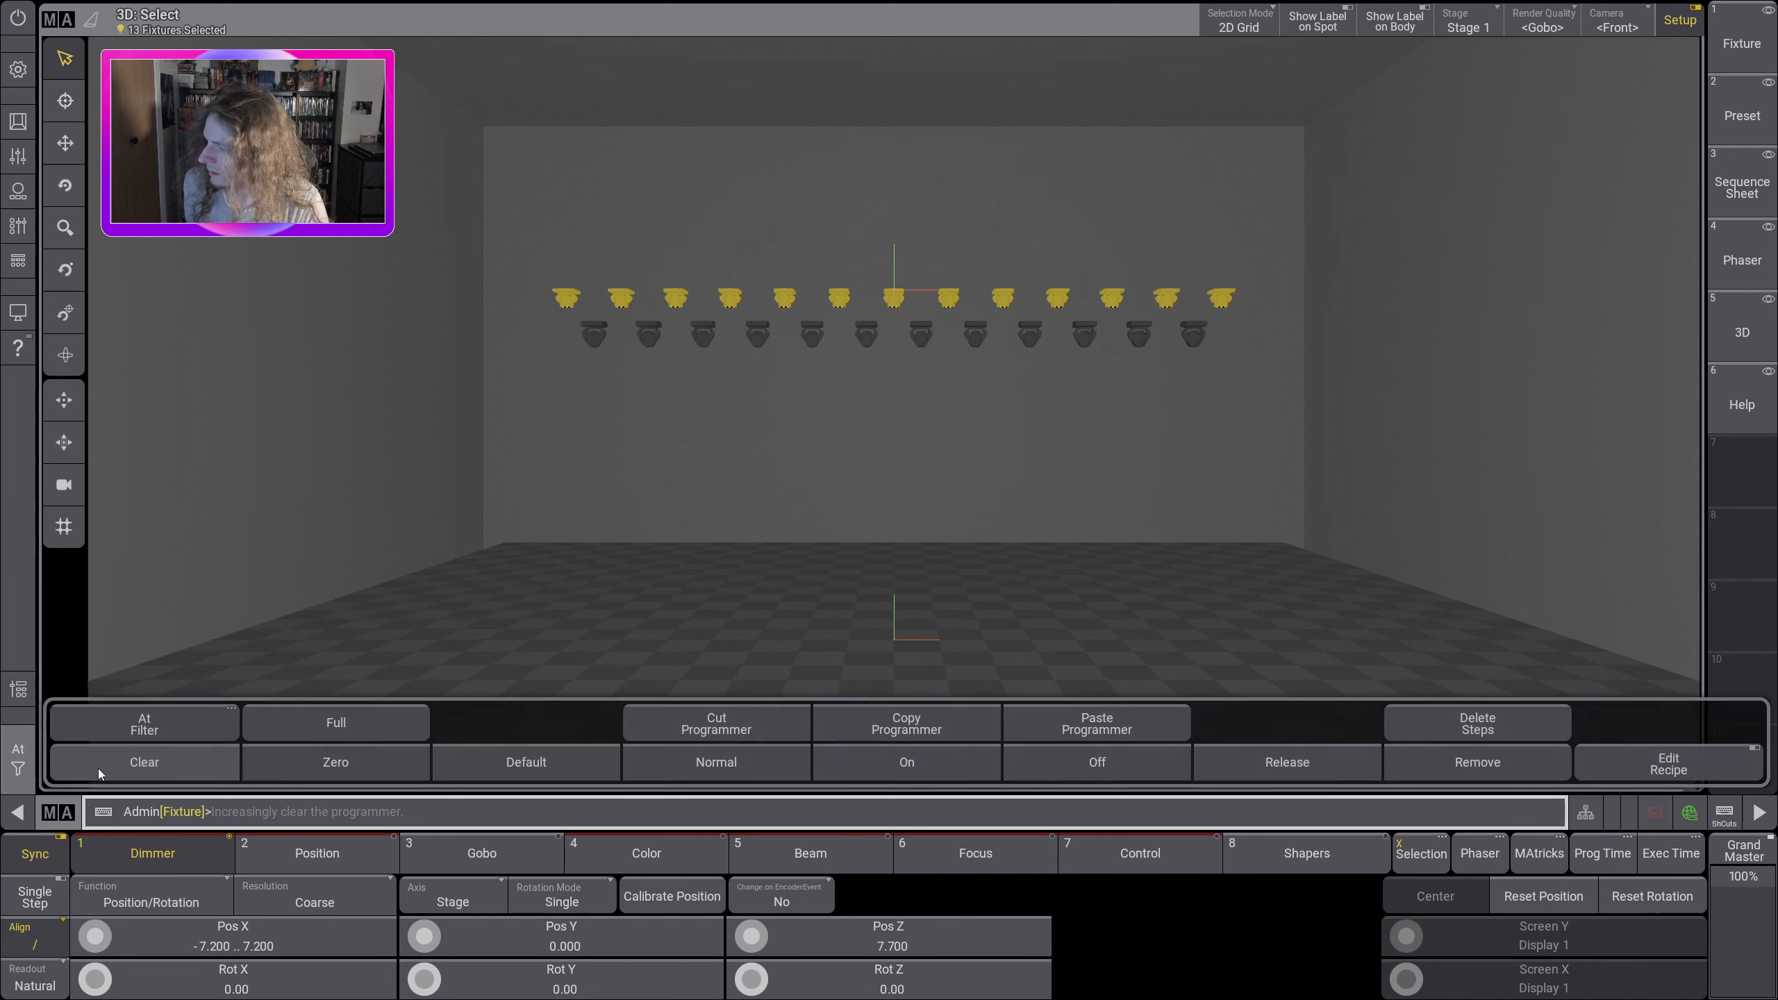
left_click(99, 768)
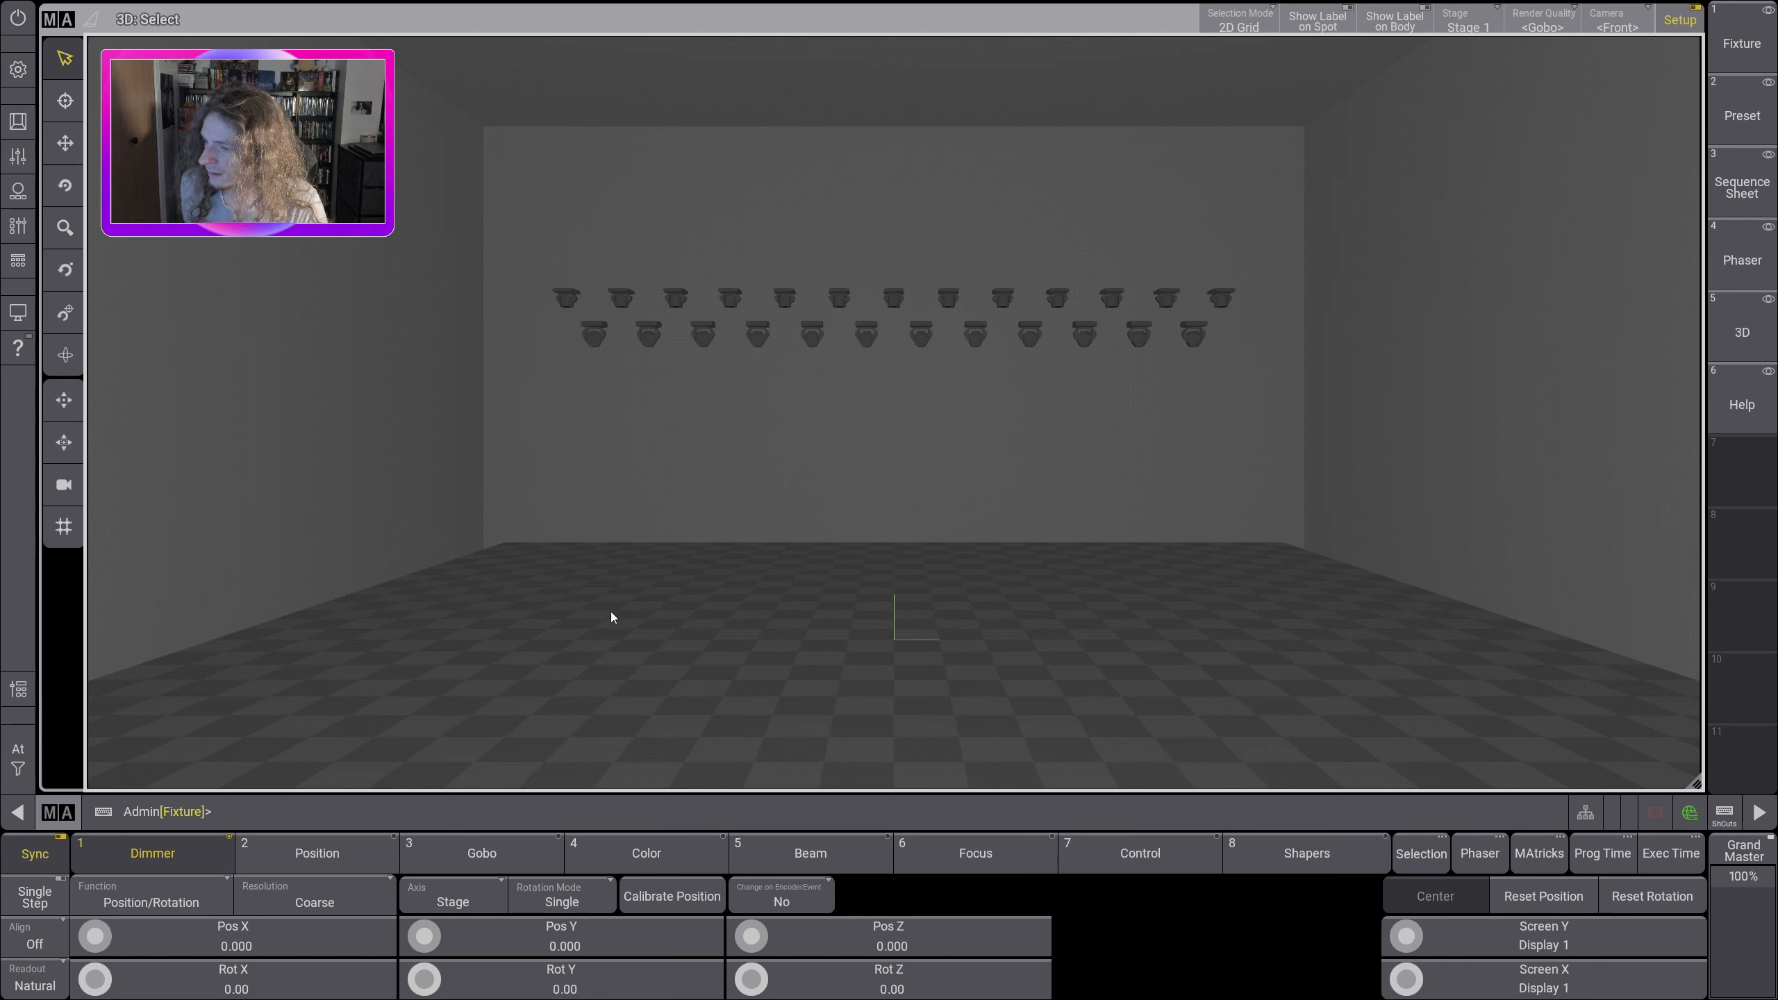
Step: Select fixtures 301 thru 316 and raise them to a Pos Z of 9.500
left_click(411, 806)
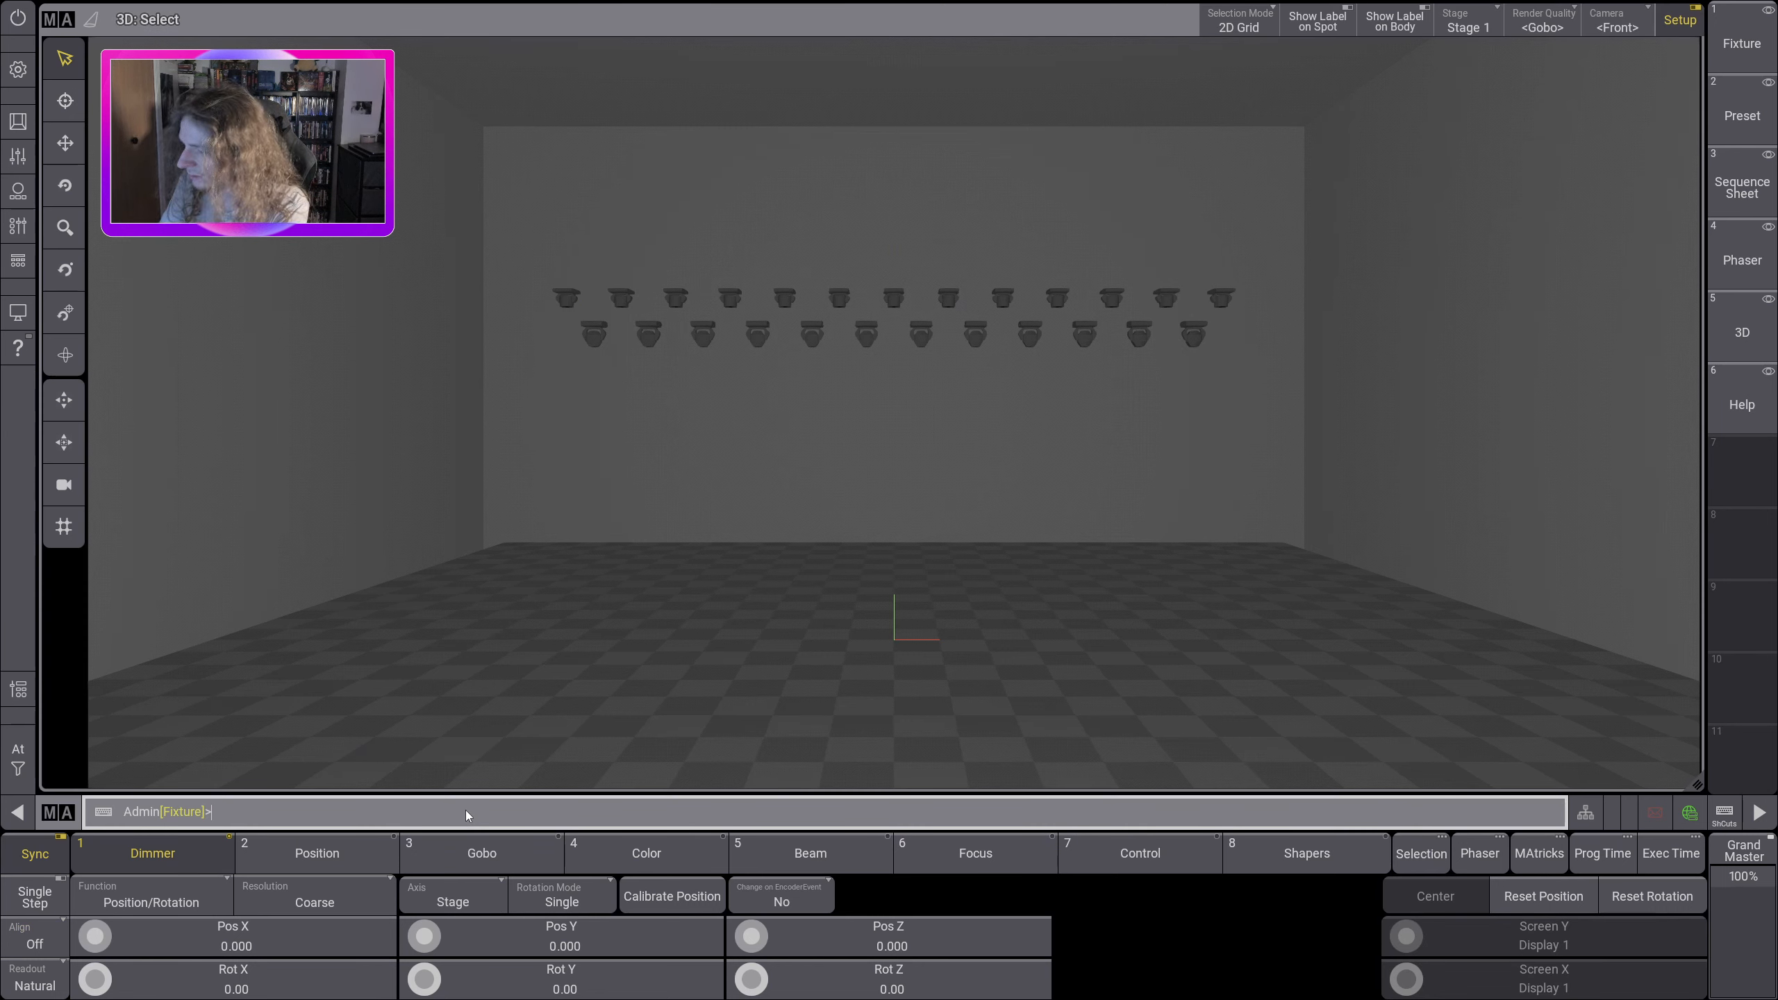
type("301")
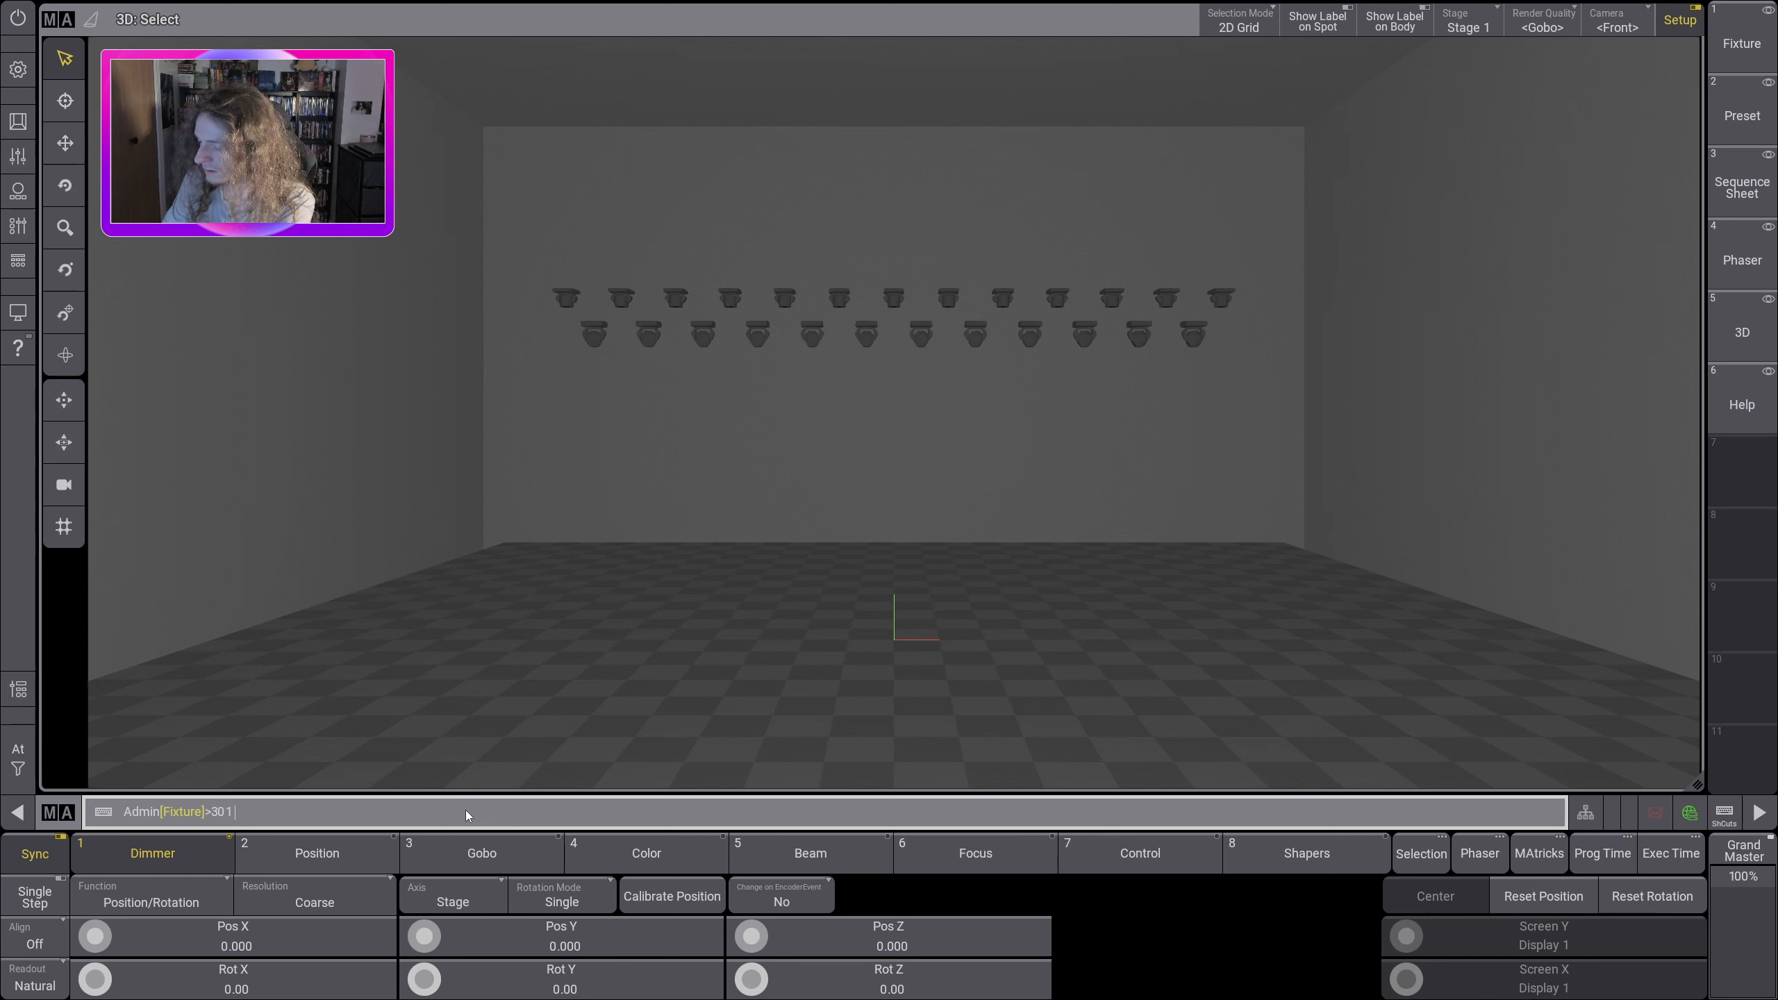
type(" thru 316")
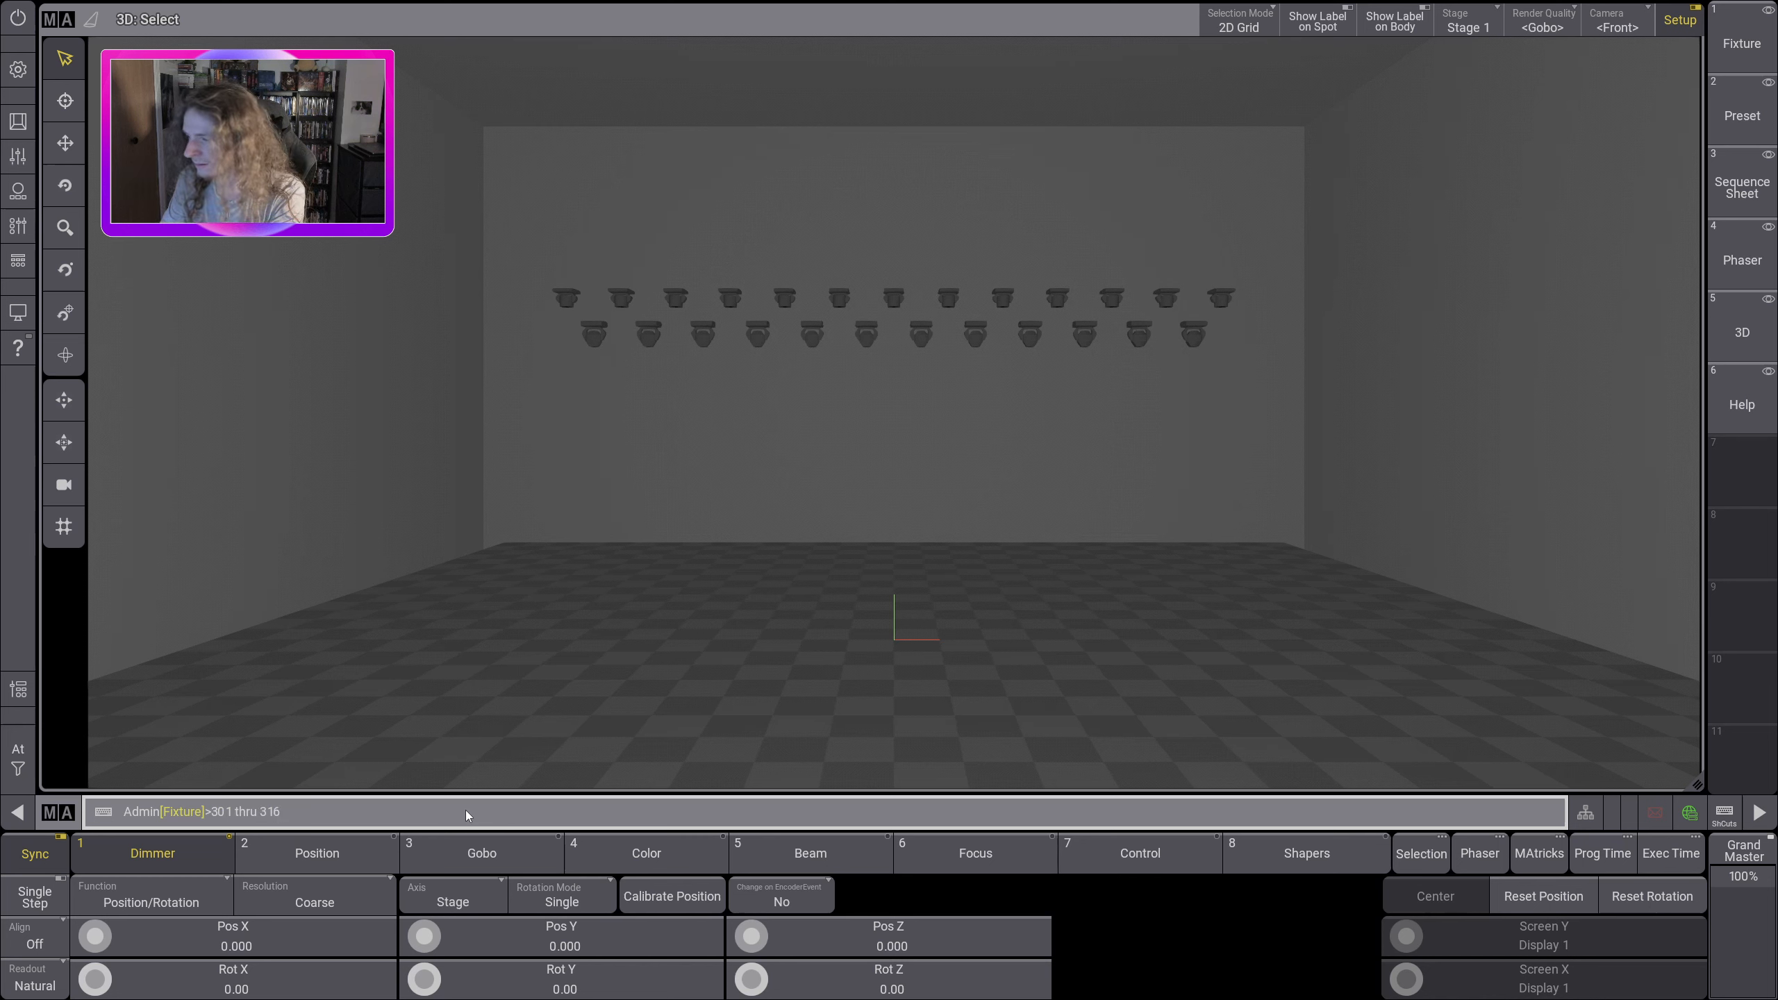
key("Return")
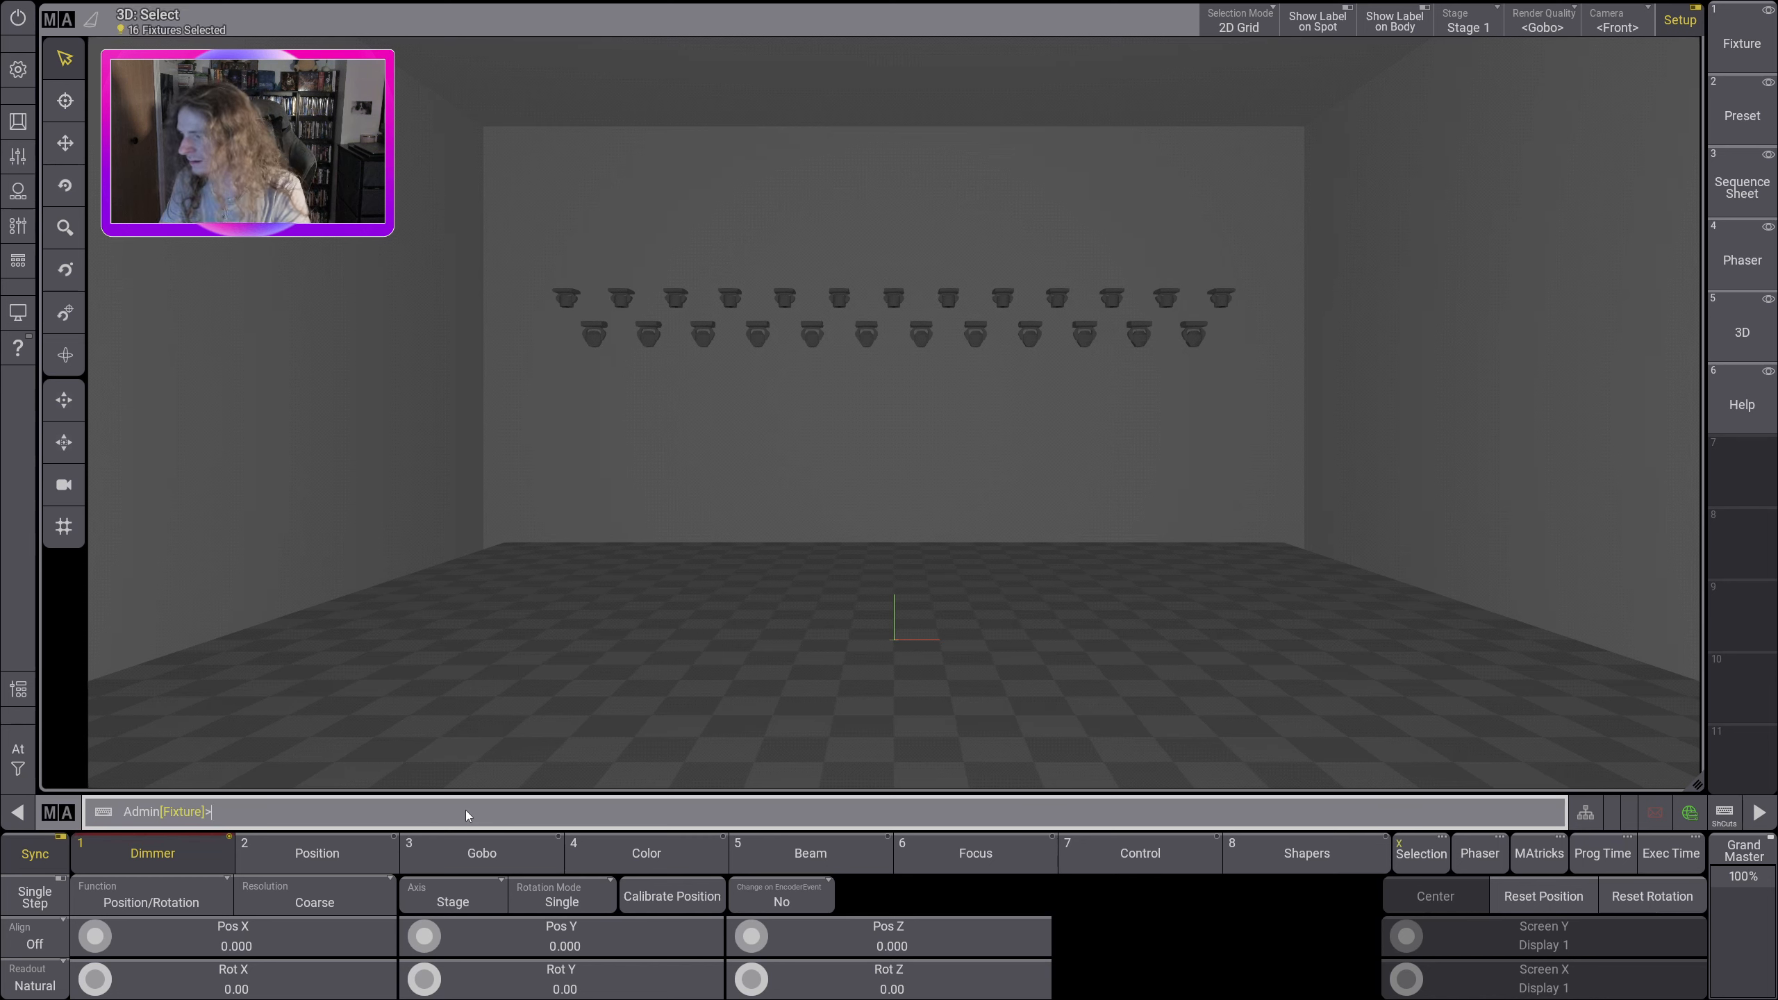
scroll(761, 931, "up", 13)
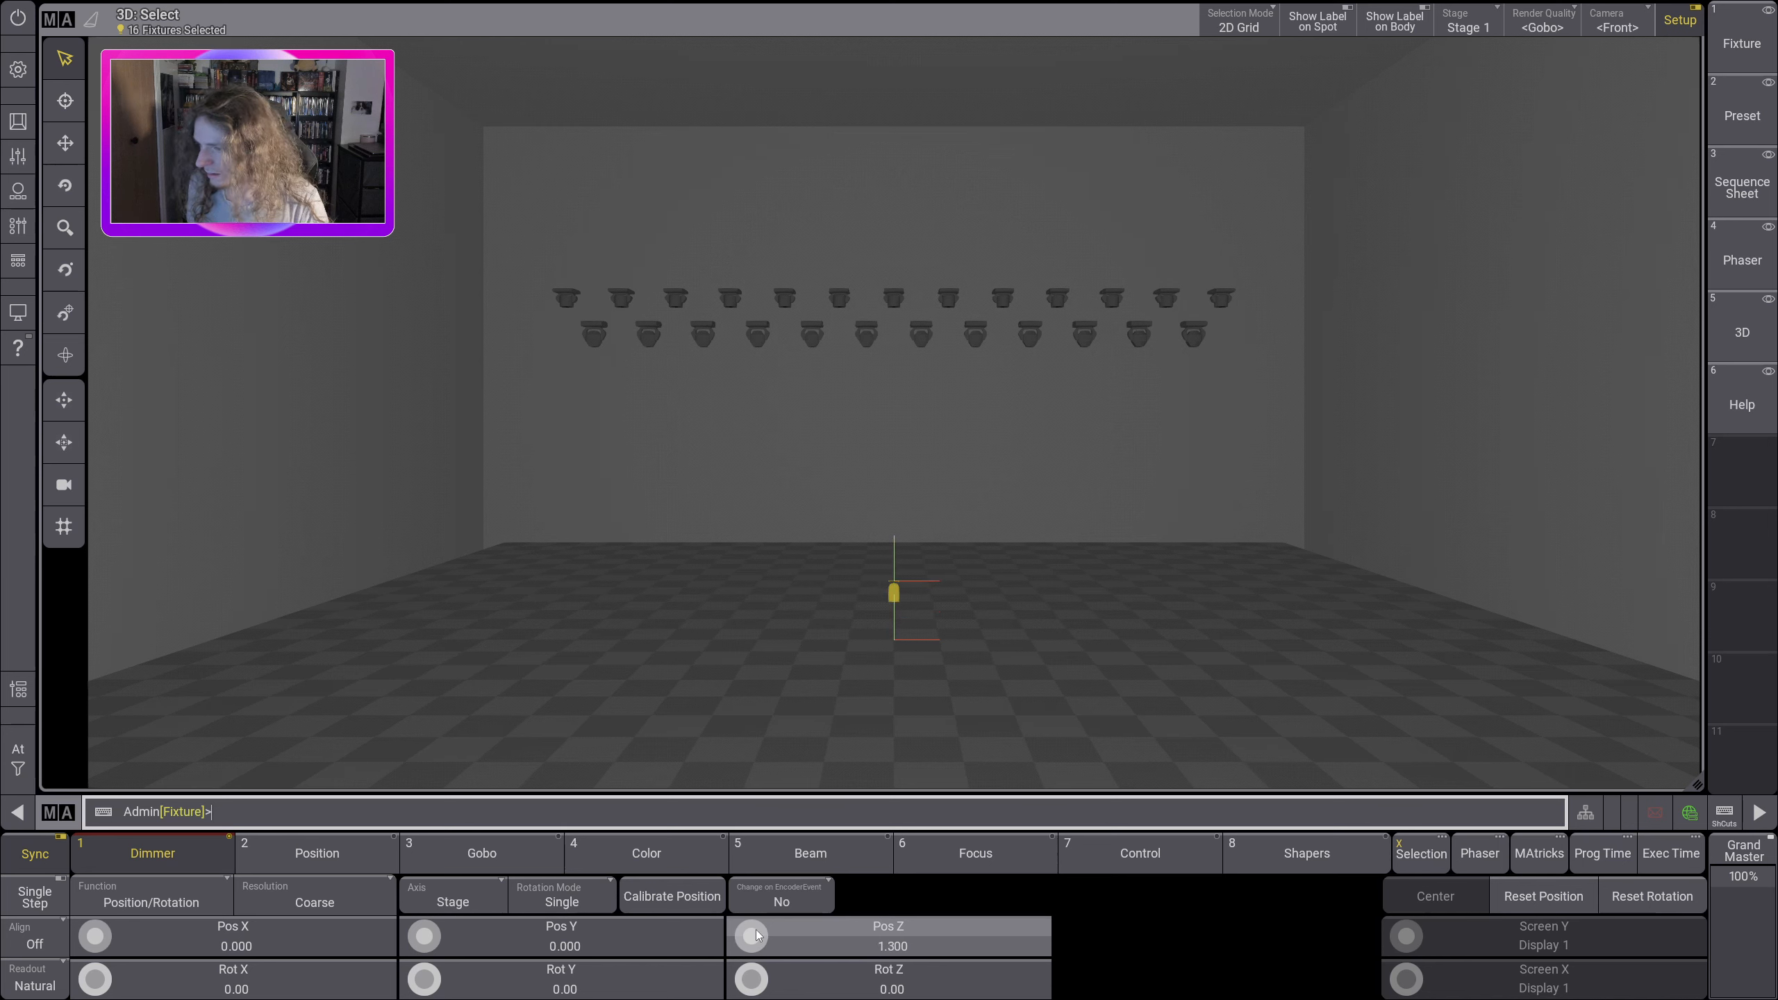
scroll(757, 937, "up", 20)
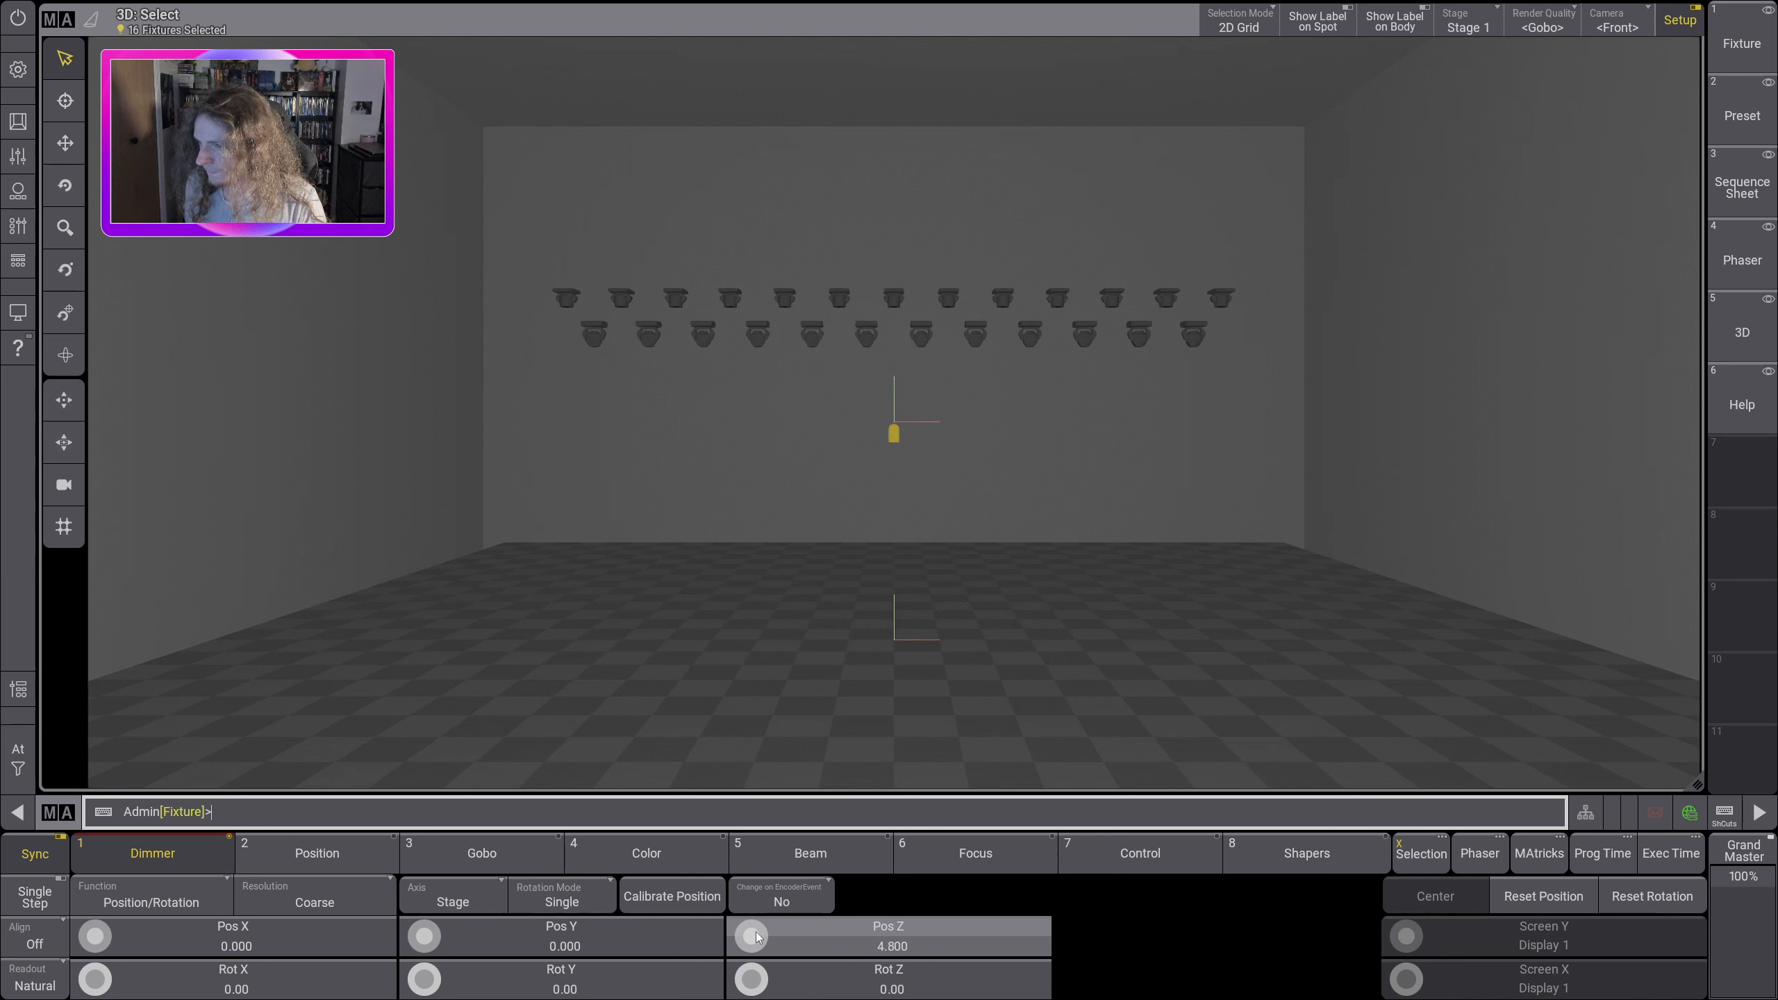
scroll(757, 937, "up", 14)
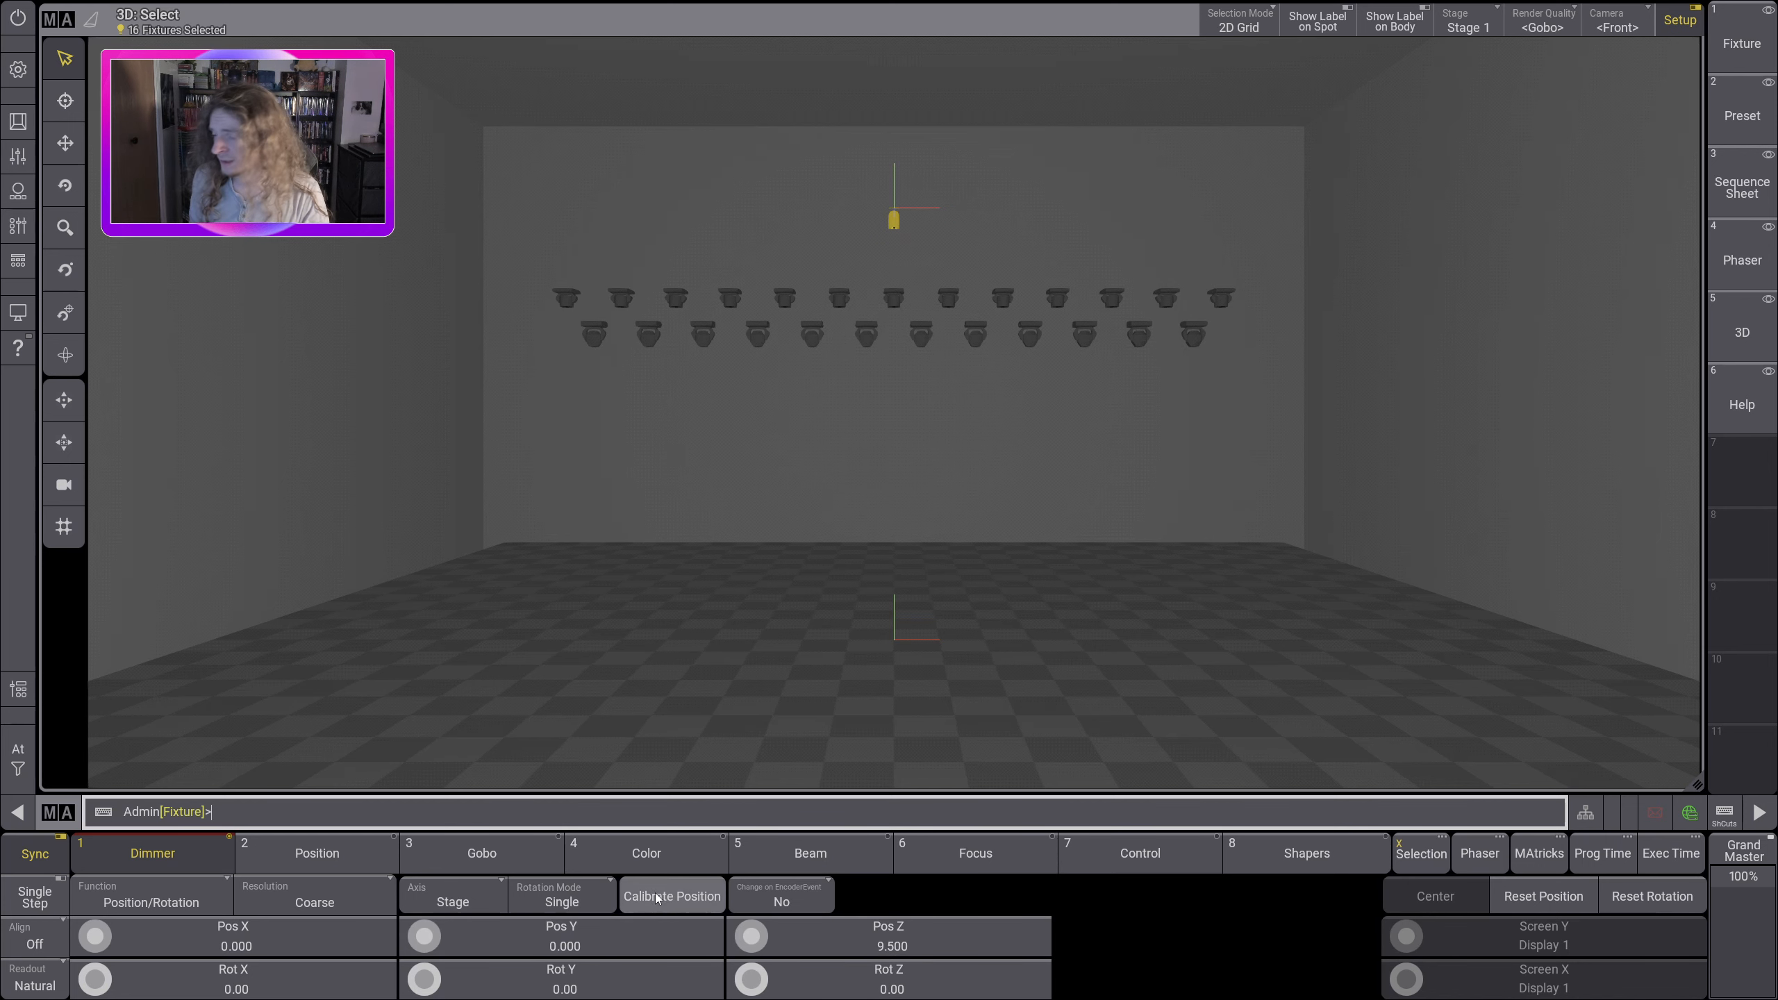
Step: Set the align mode to / and spread fixtures 301 thru 316 along Pos X from -9.500 to 9.500
left_click(38, 944)
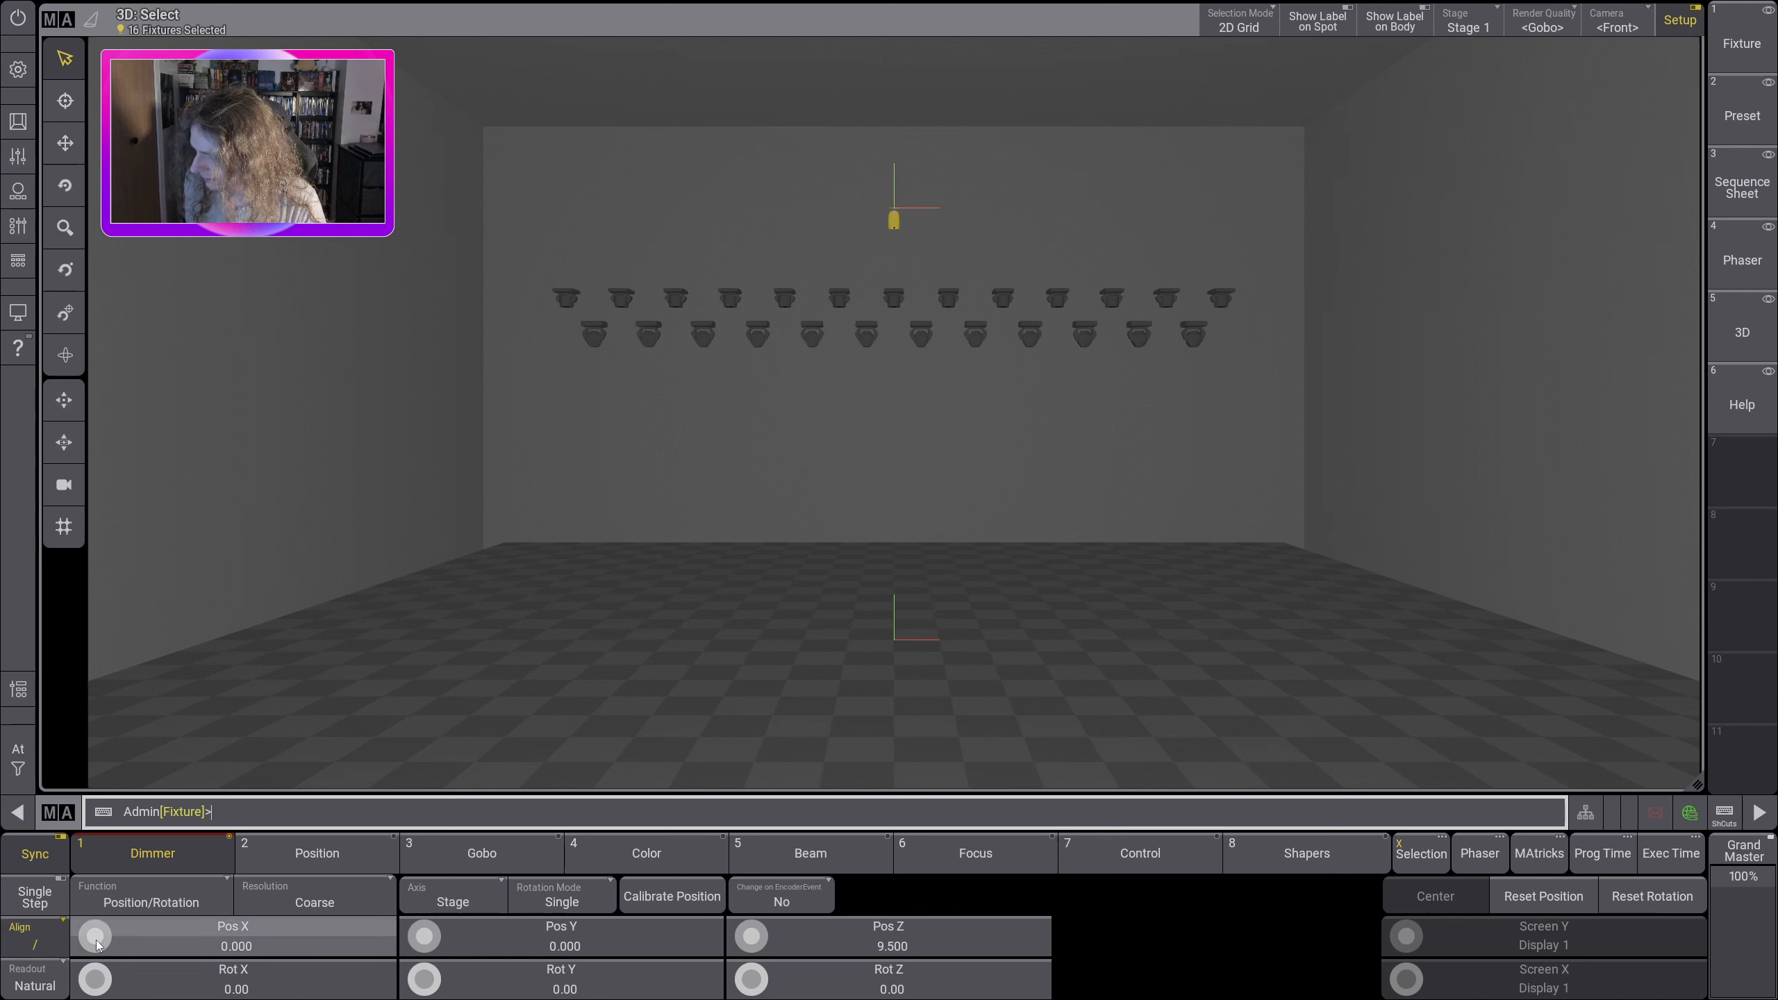
scroll(97, 945, "up", 3)
scroll(96, 946, "up", 17)
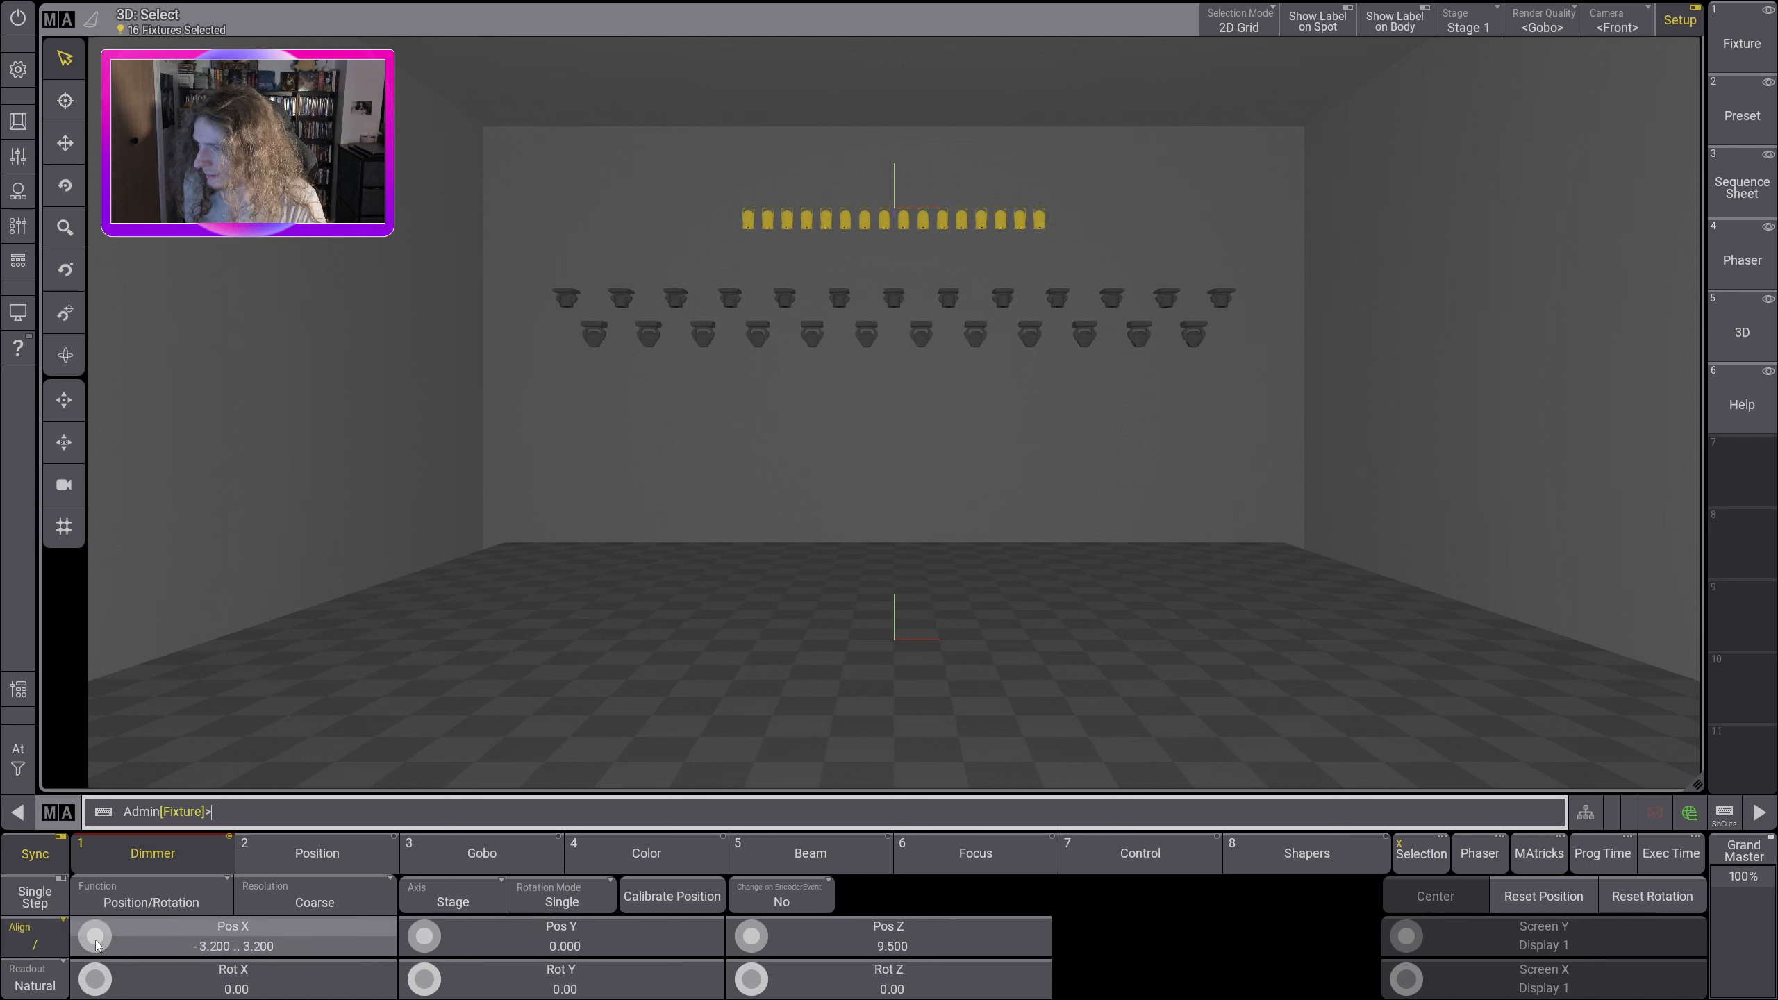
scroll(97, 945, "up", 16)
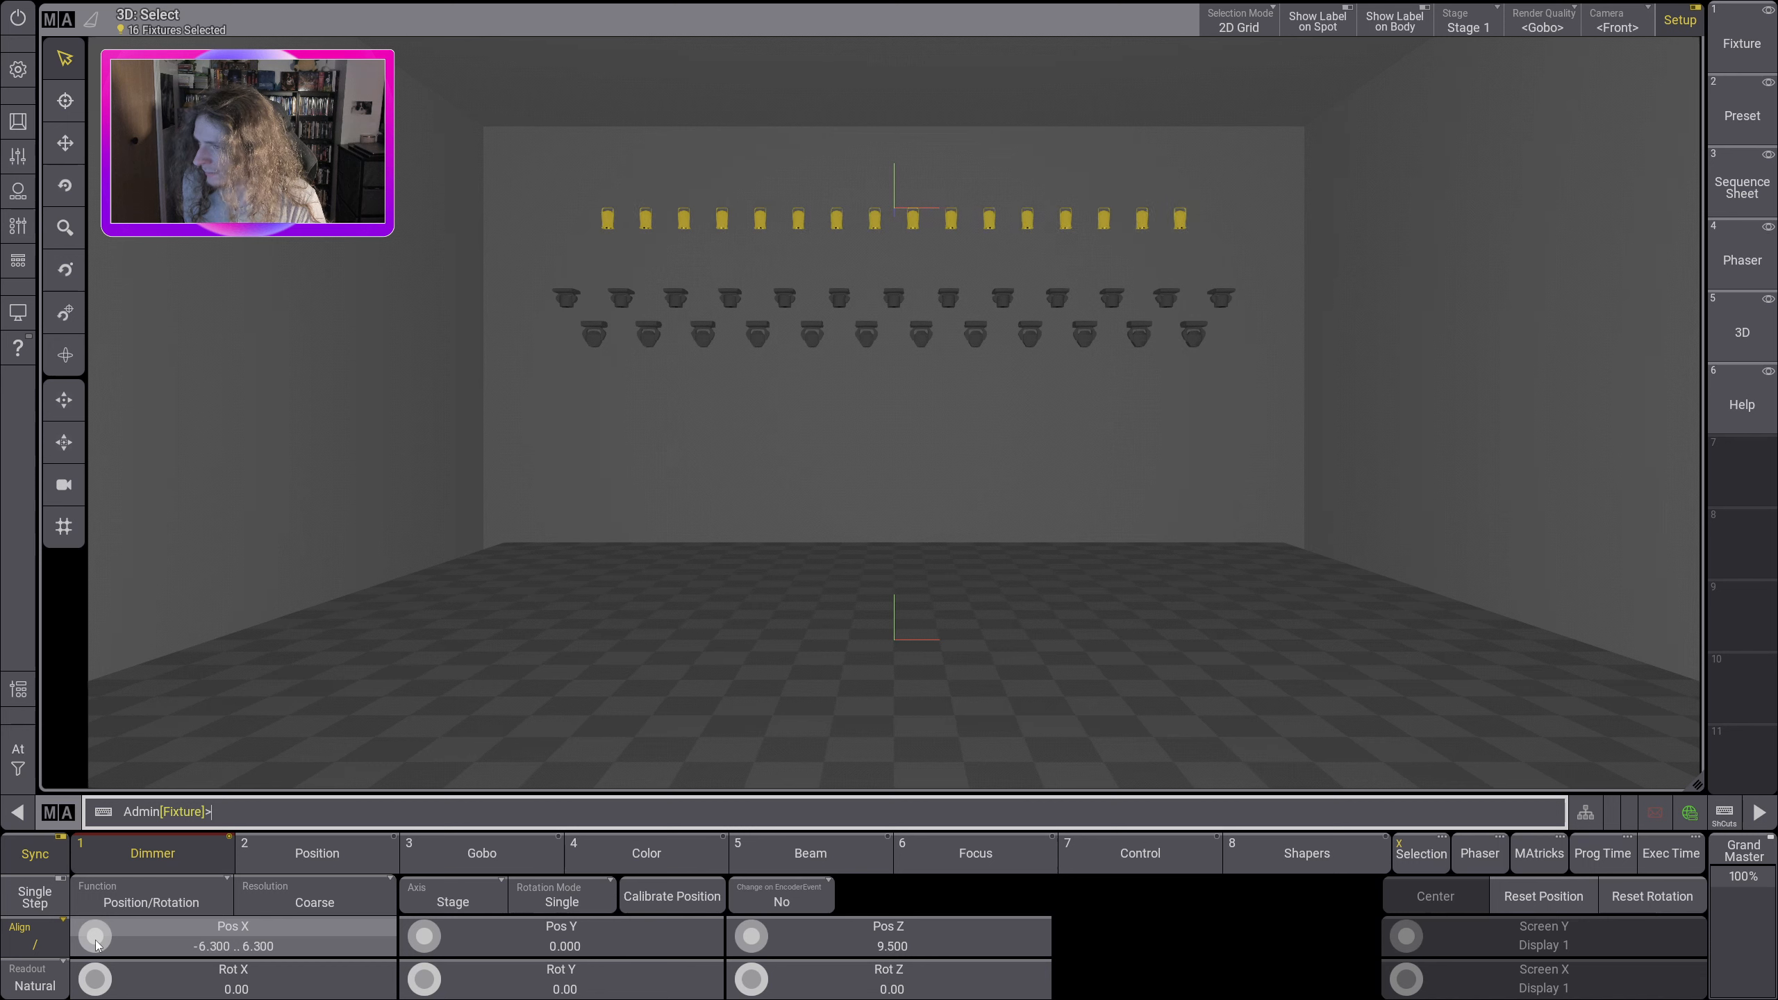
scroll(97, 945, "up", 11)
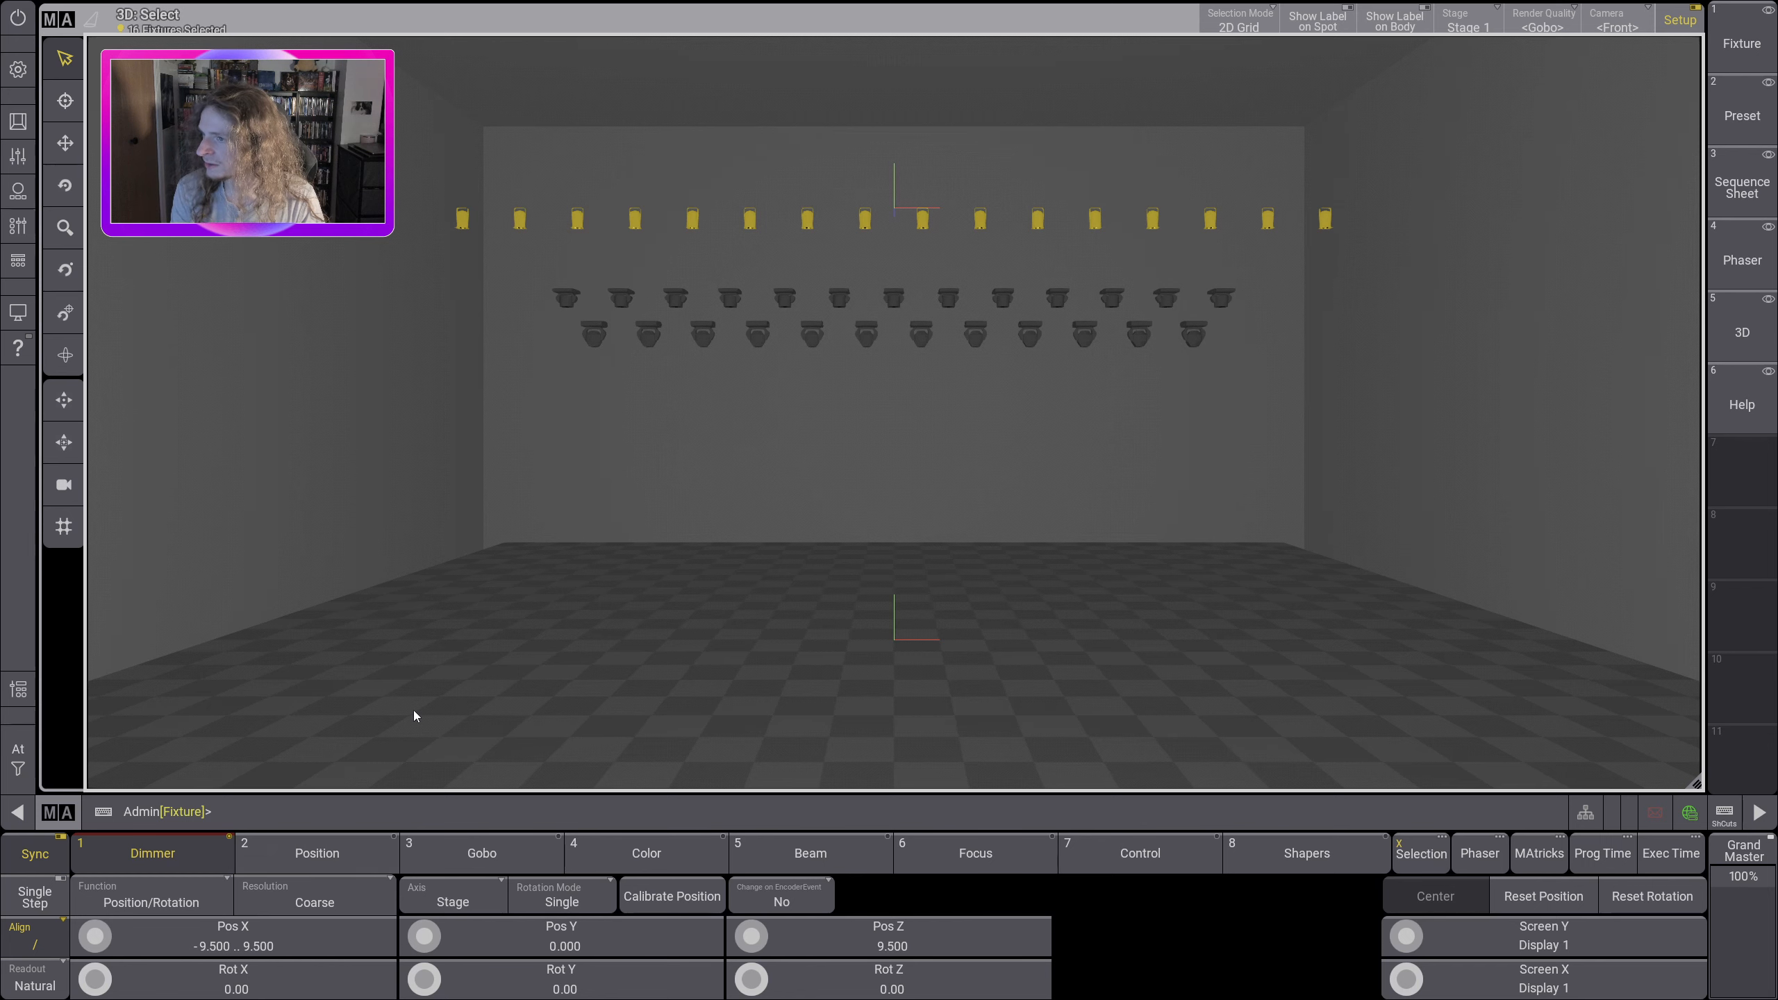
Step: Set Align back to Off and tilt fixtures 301 thru 316 to a Rot X of -40.00
left_click(34, 938)
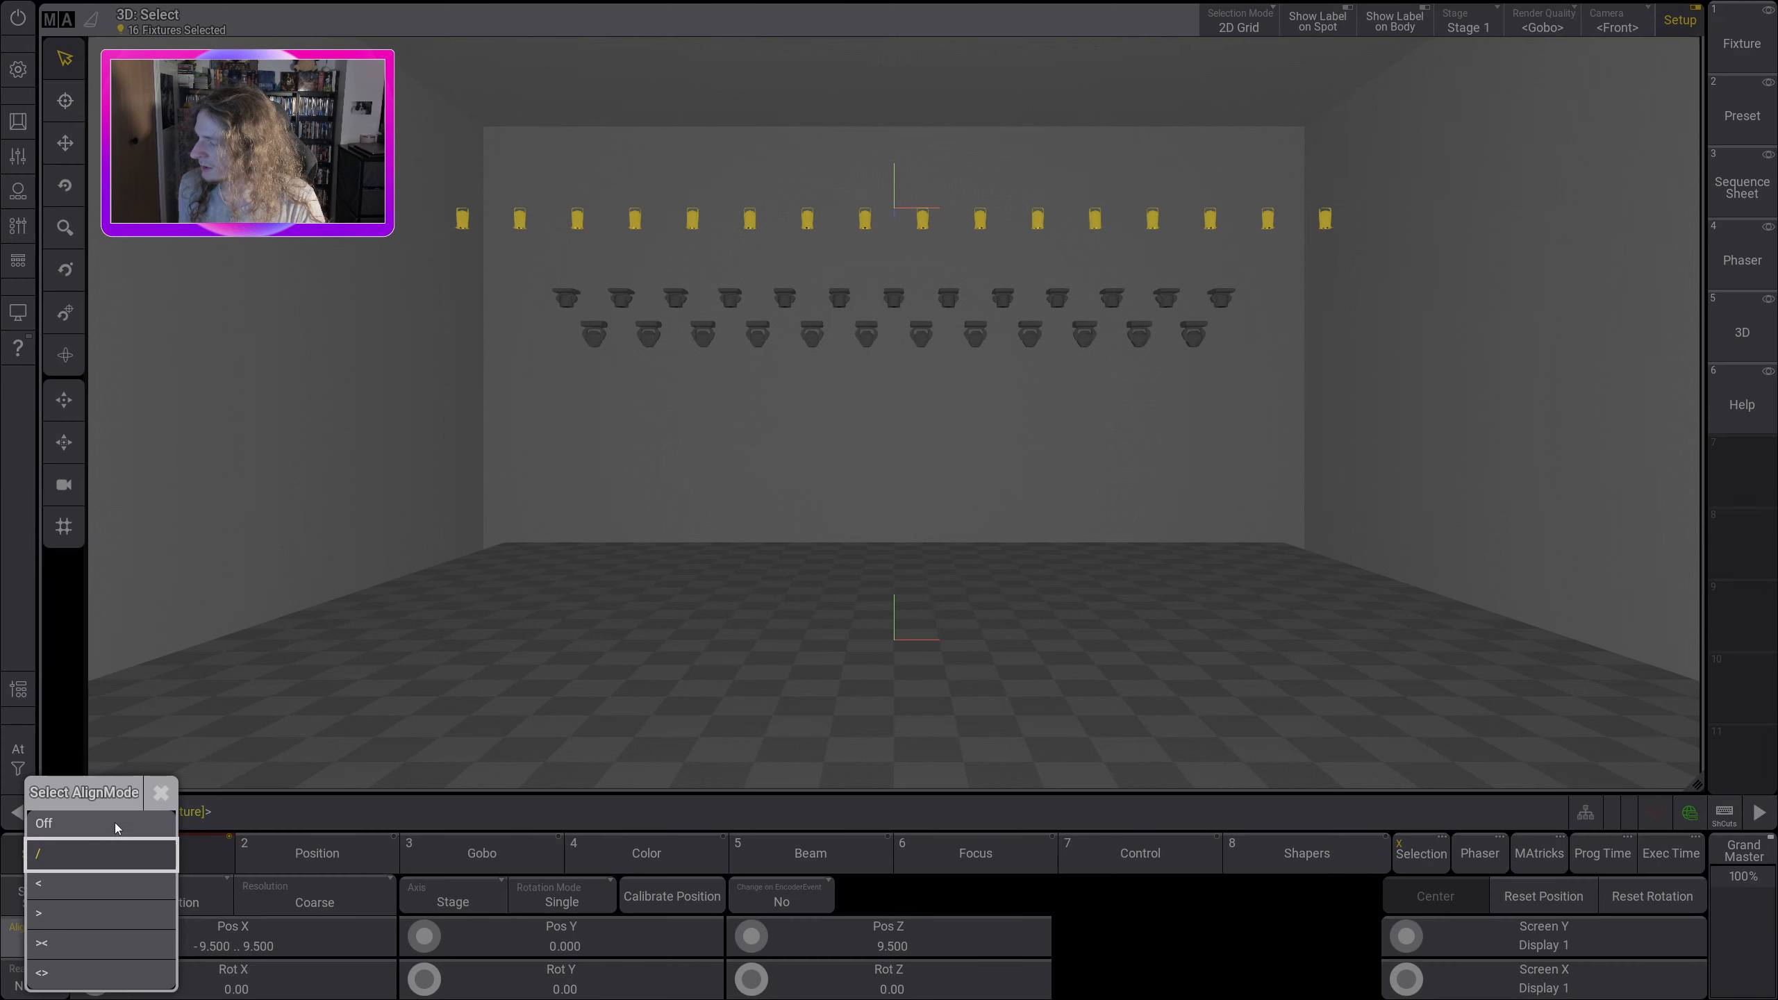
left_click(114, 823)
scroll(96, 978, "up", 1)
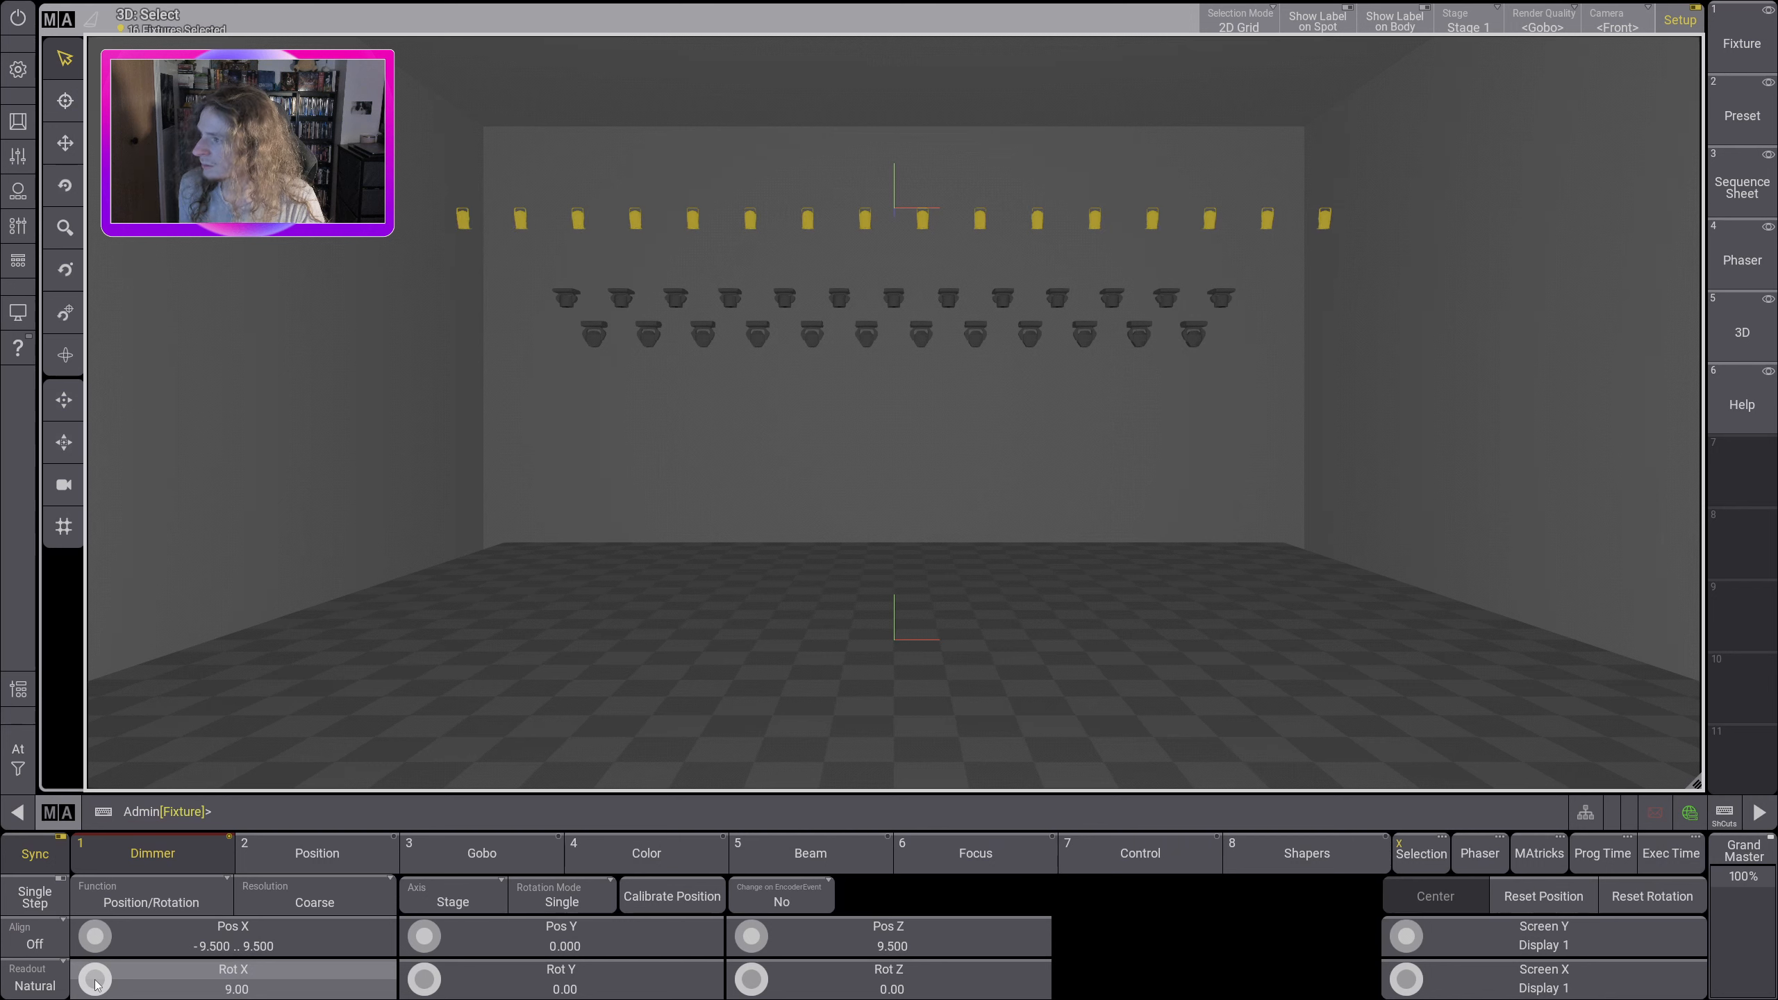
scroll(95, 984, "down", 20)
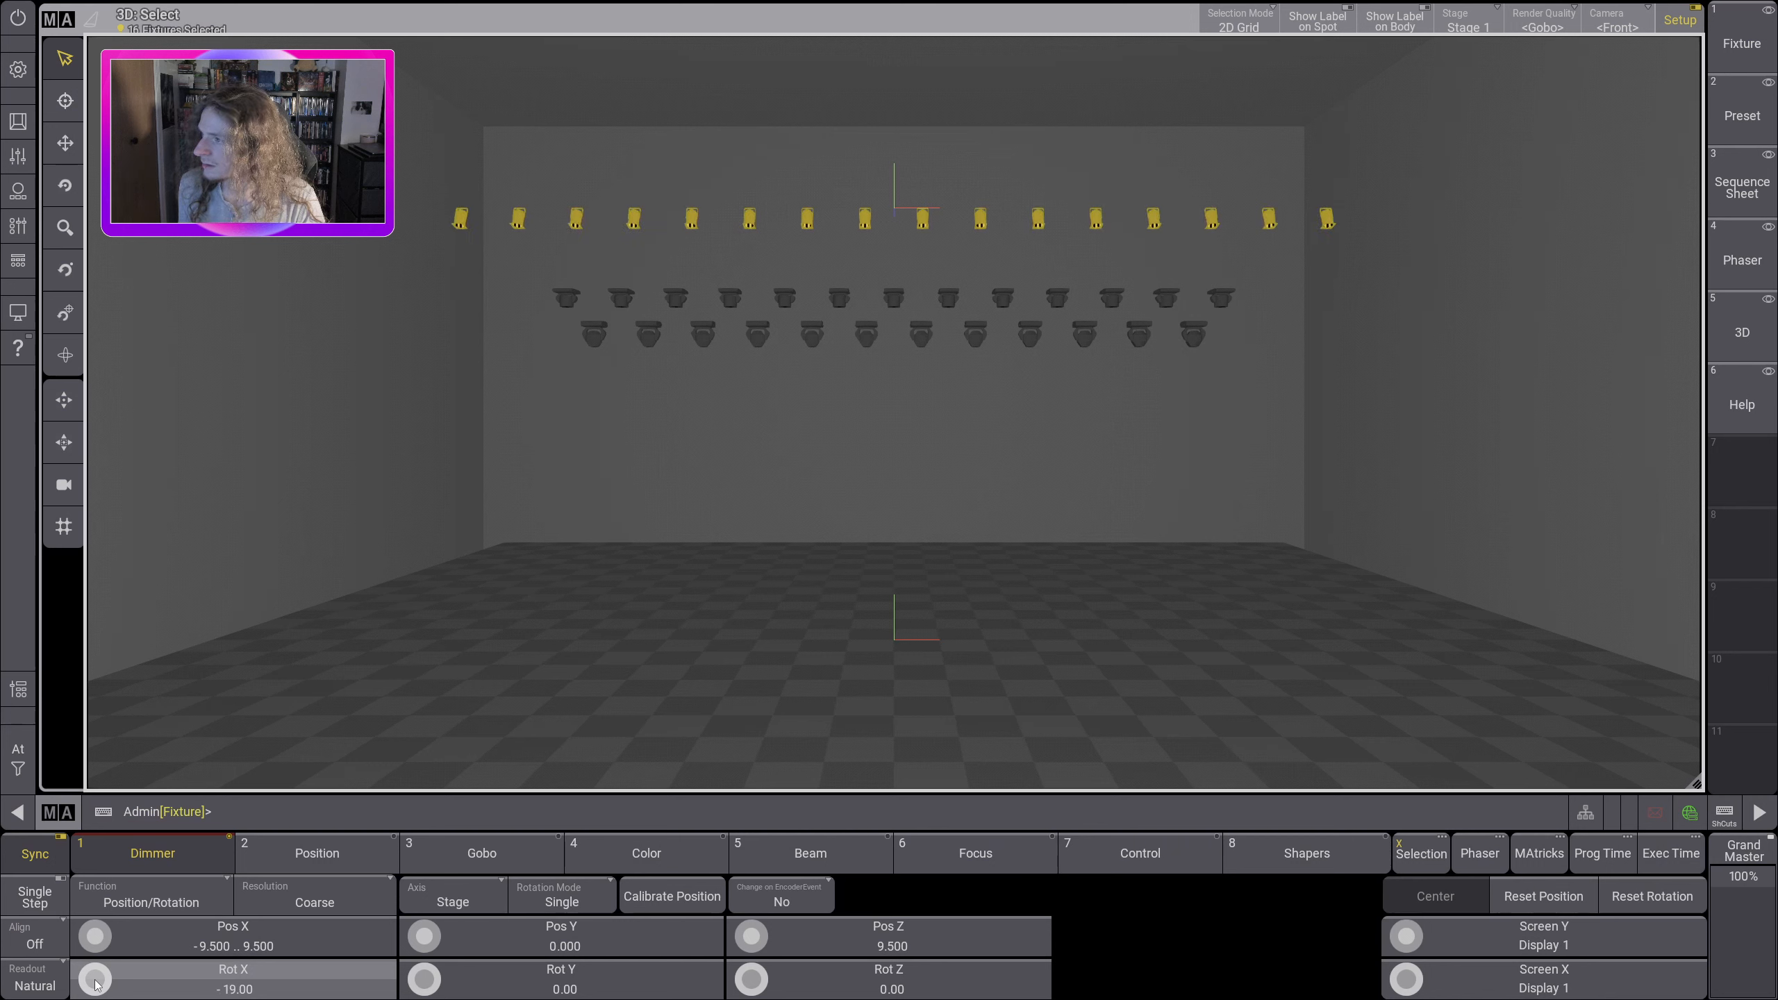
scroll(96, 984, "down", 20)
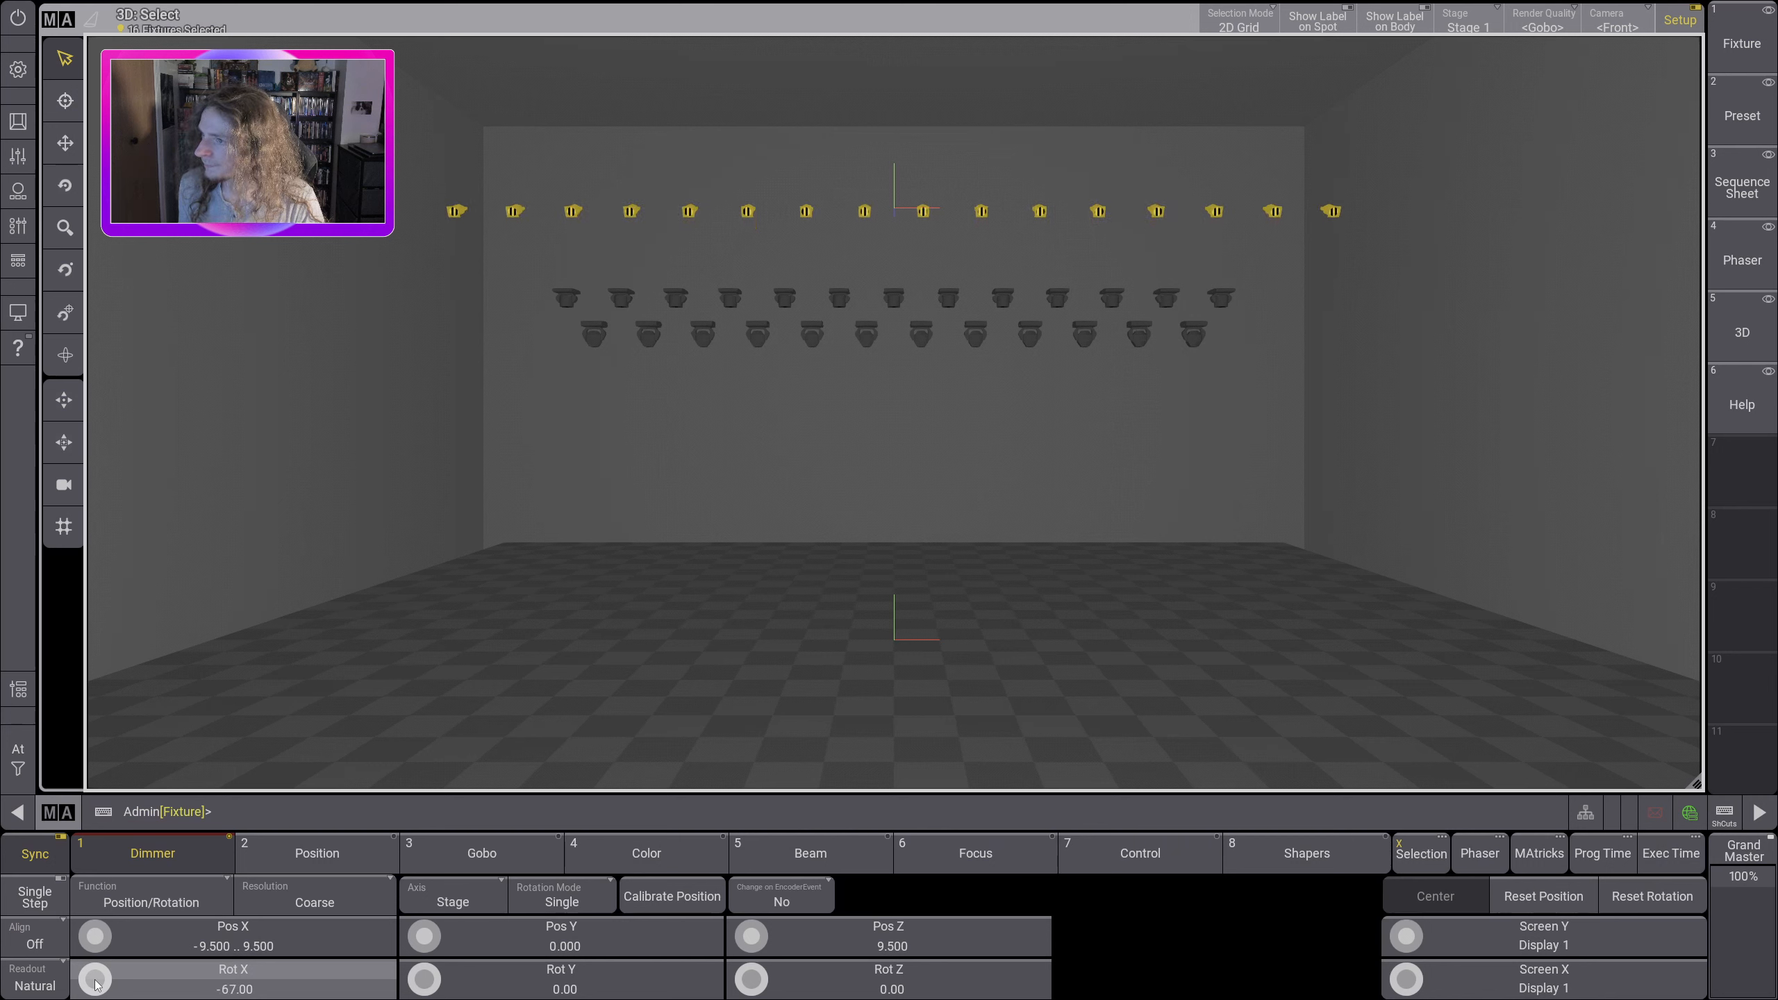
scroll(95, 984, "down", 3)
scroll(95, 983, "up", 20)
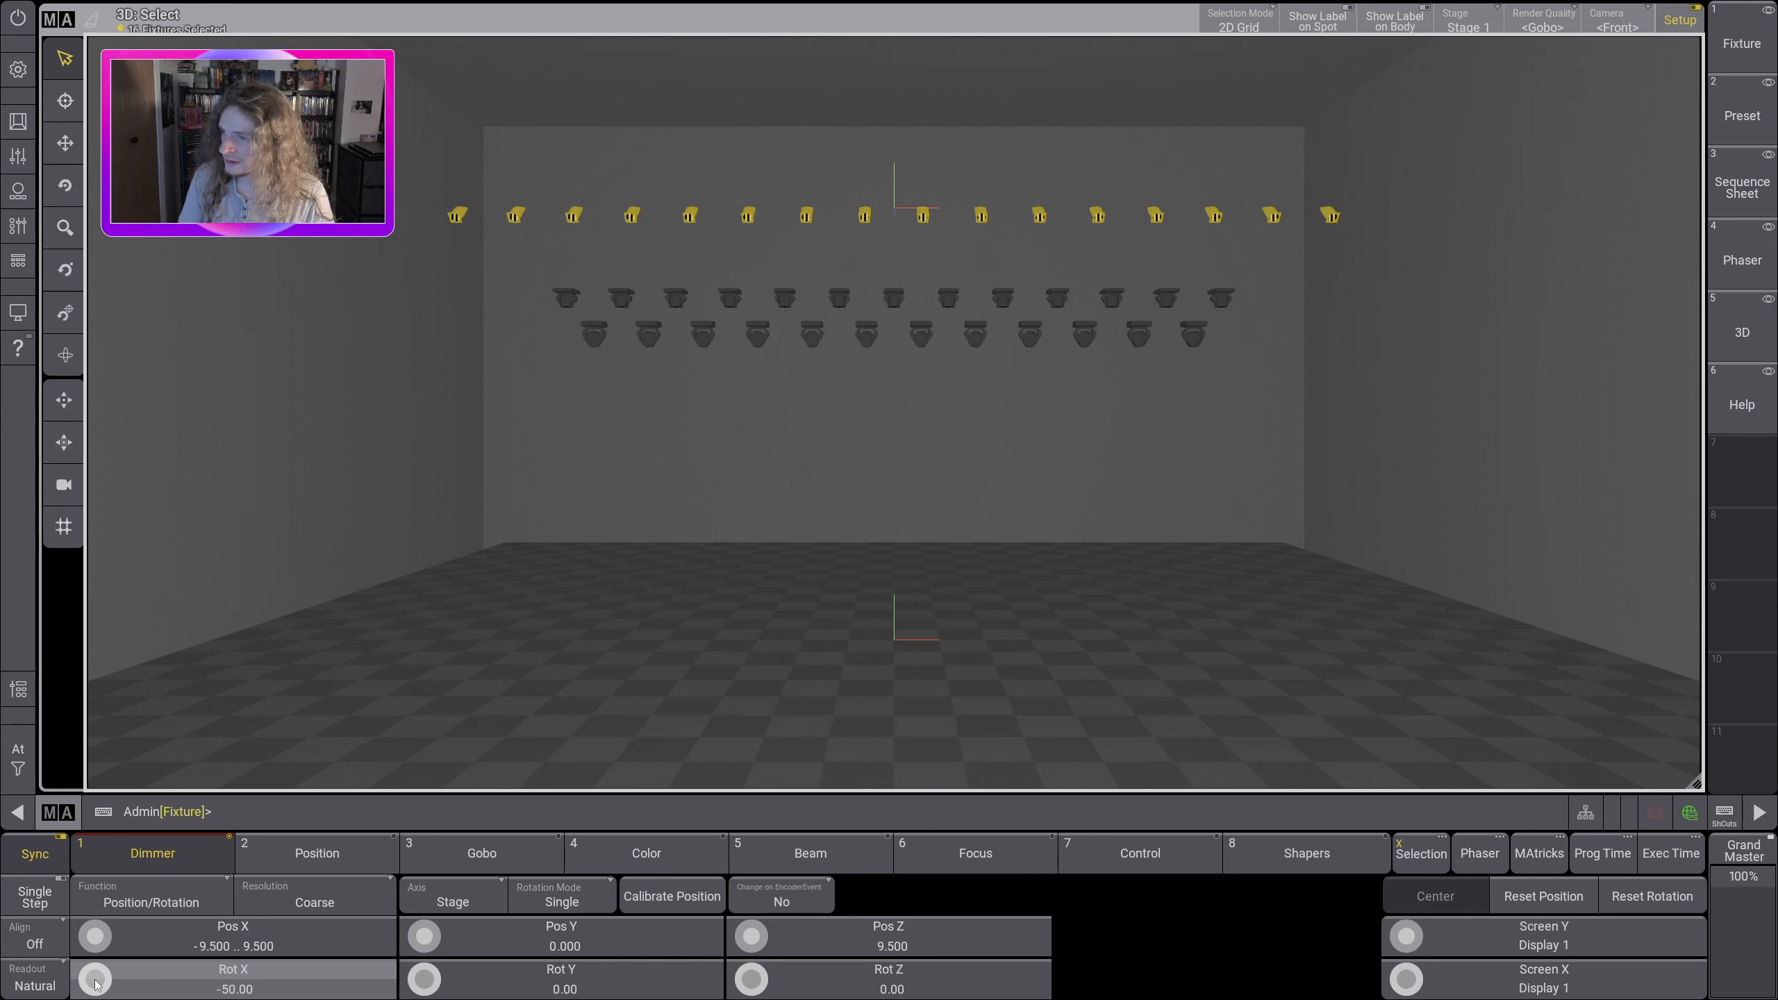
scroll(95, 983, "up", 1)
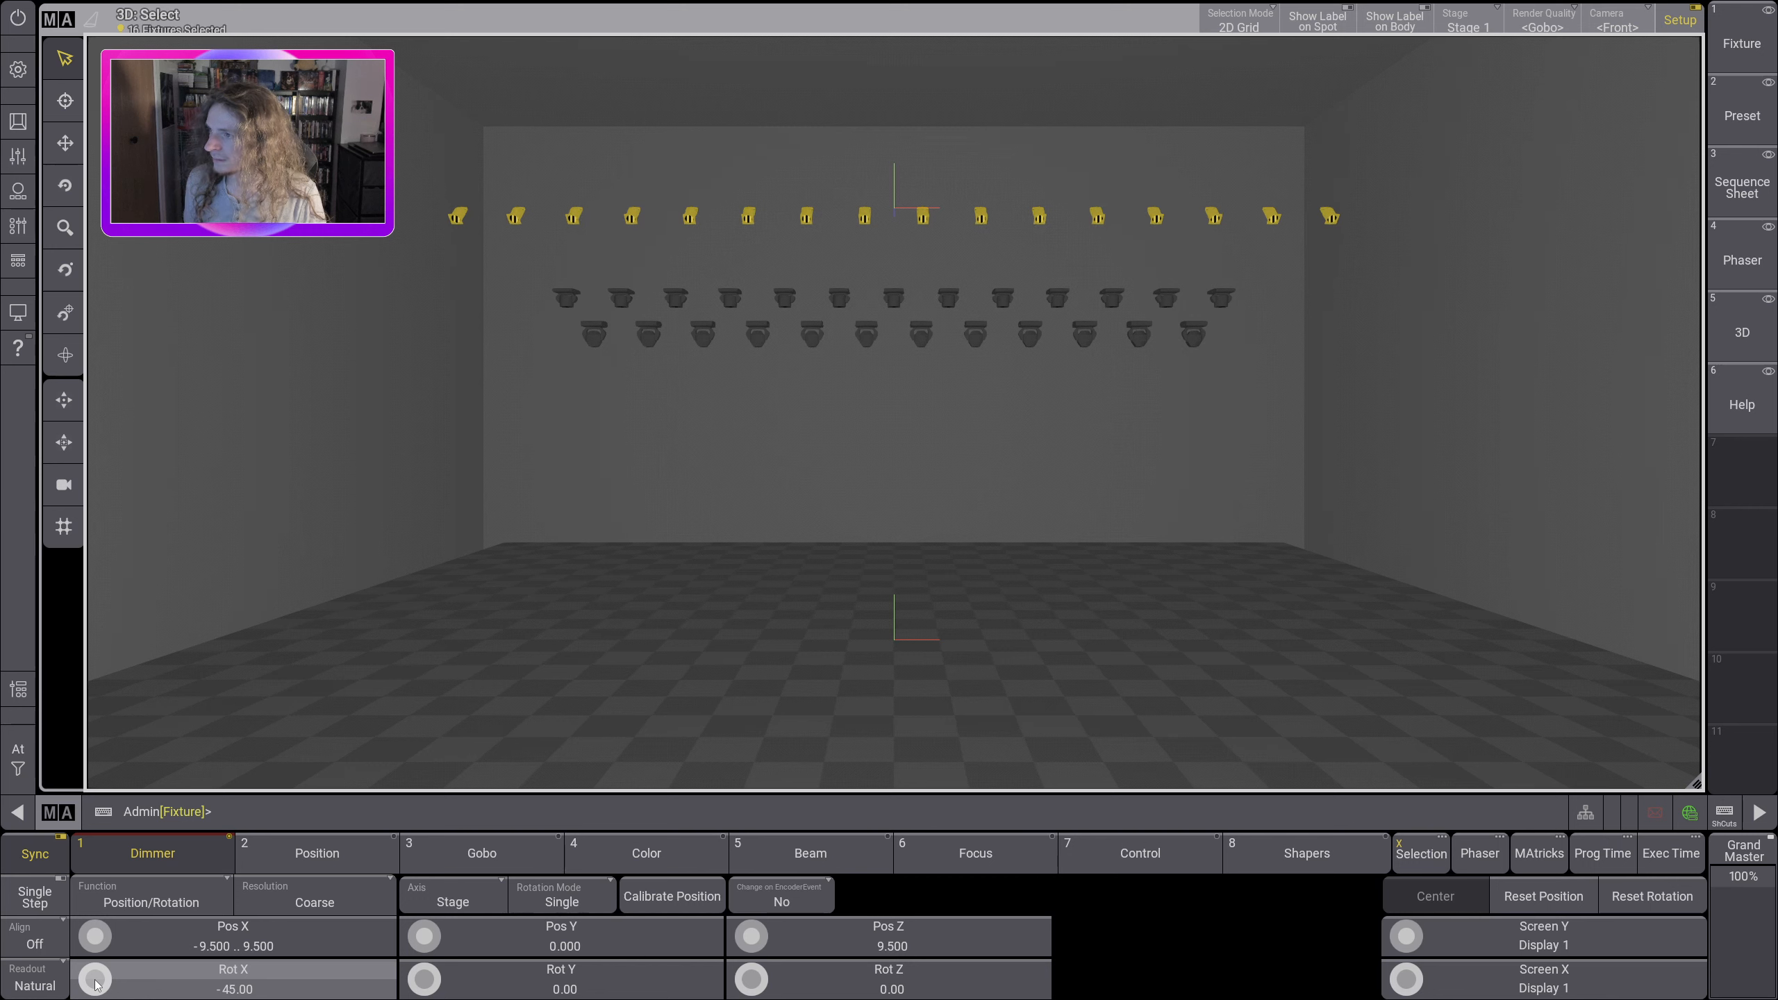
scroll(96, 983, "up", 5)
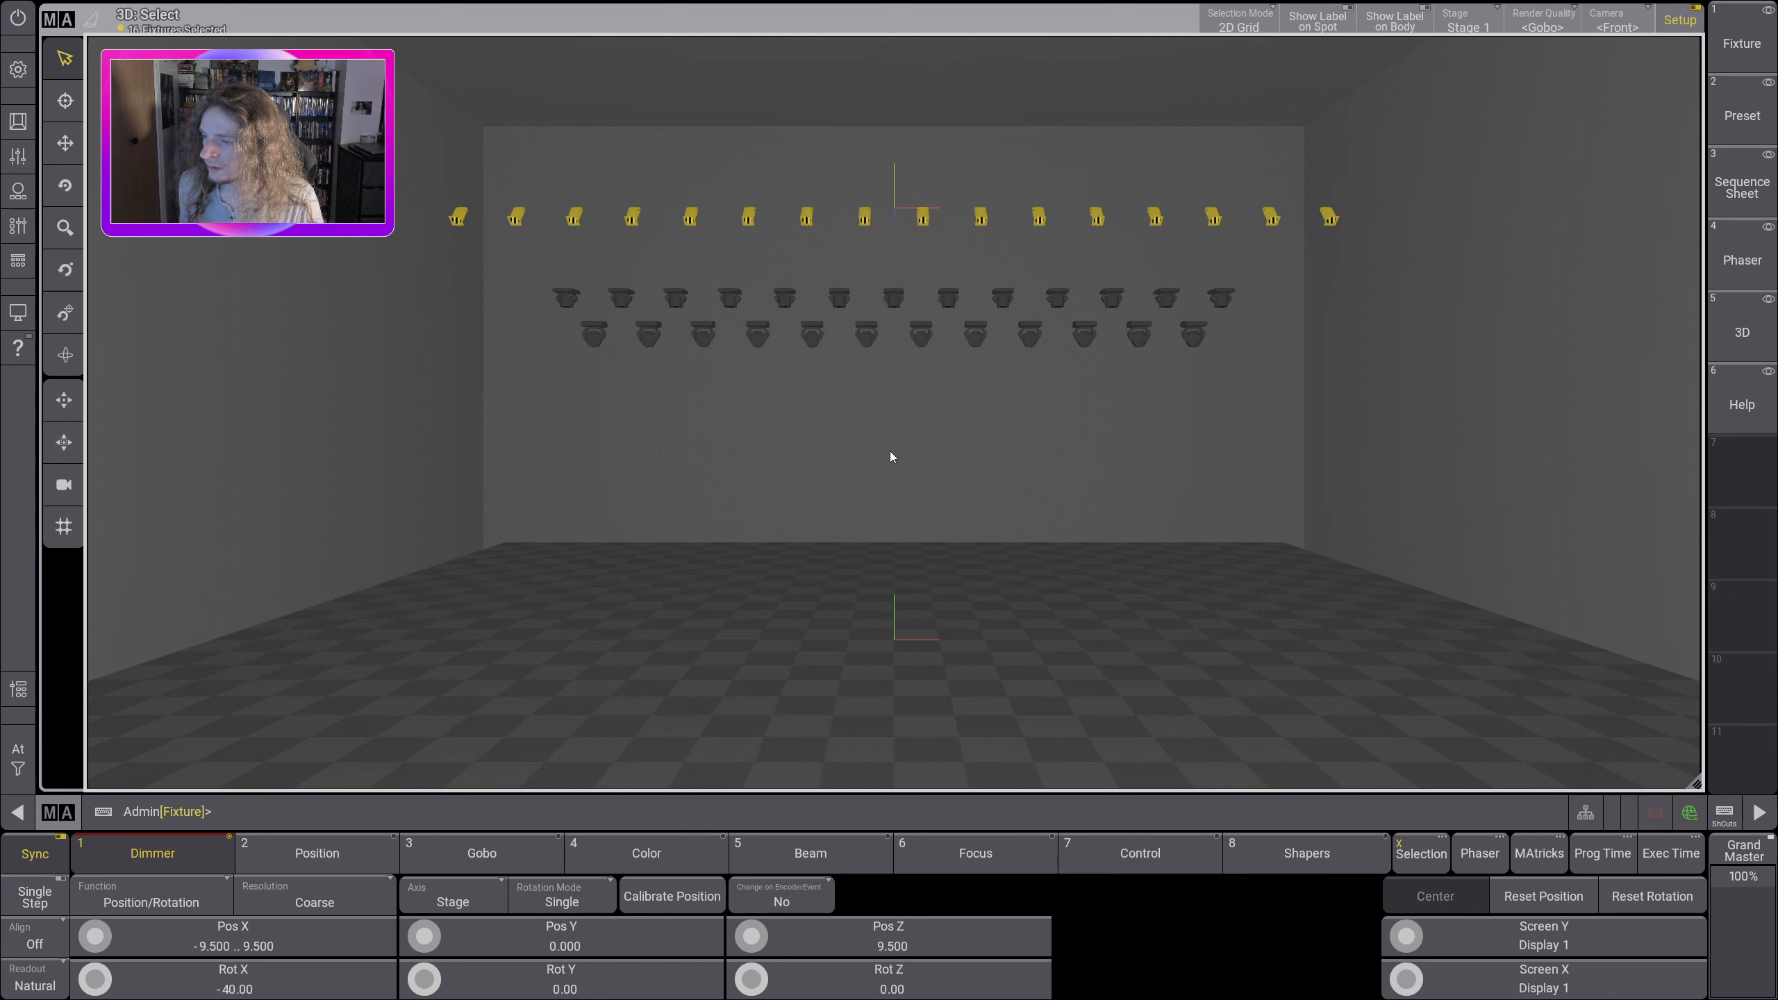
Step: Clear the selection of fixtures 301 thru 316 and turn off Setup mode in the 3D window
mouse_move(897, 476)
left_mouse_down()
mouse_move(878, 467)
mouse_move(909, 518)
mouse_move(932, 466)
mouse_move(908, 443)
mouse_move(903, 466)
mouse_move(906, 446)
mouse_move(866, 445)
mouse_move(948, 500)
mouse_move(835, 471)
mouse_move(1040, 500)
mouse_move(917, 452)
mouse_move(932, 501)
mouse_move(900, 465)
left_mouse_up()
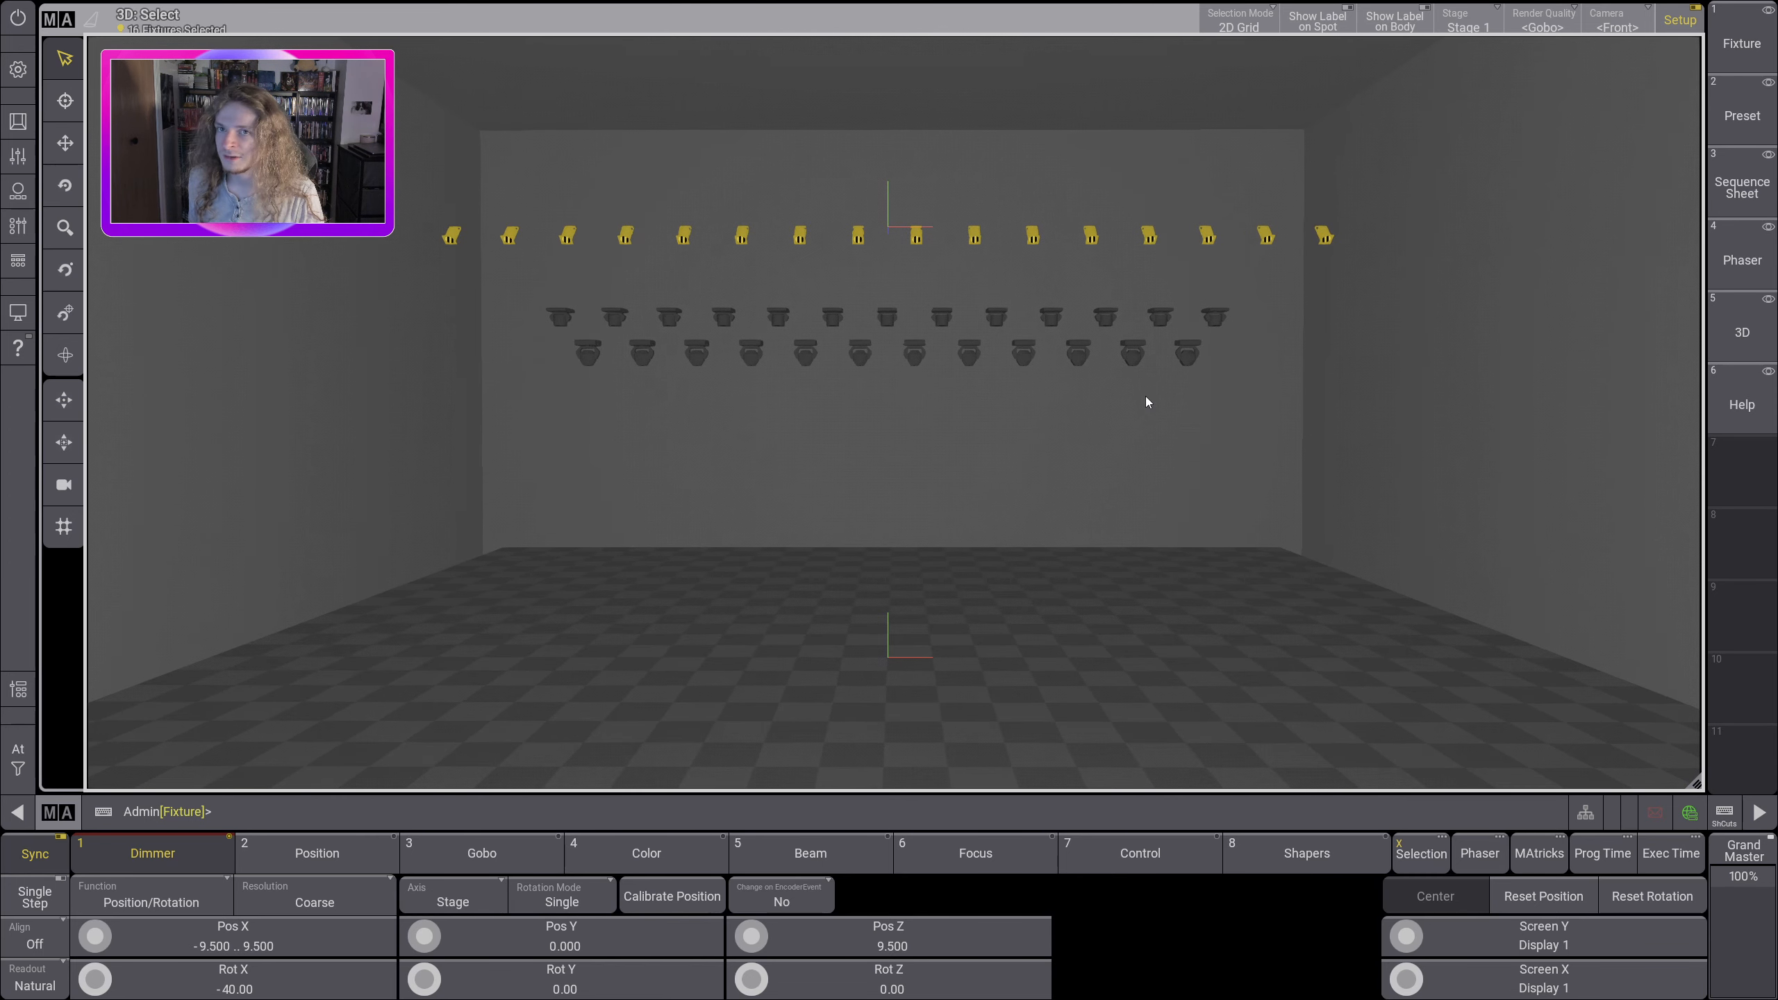
left_click(18, 758)
left_click(78, 755)
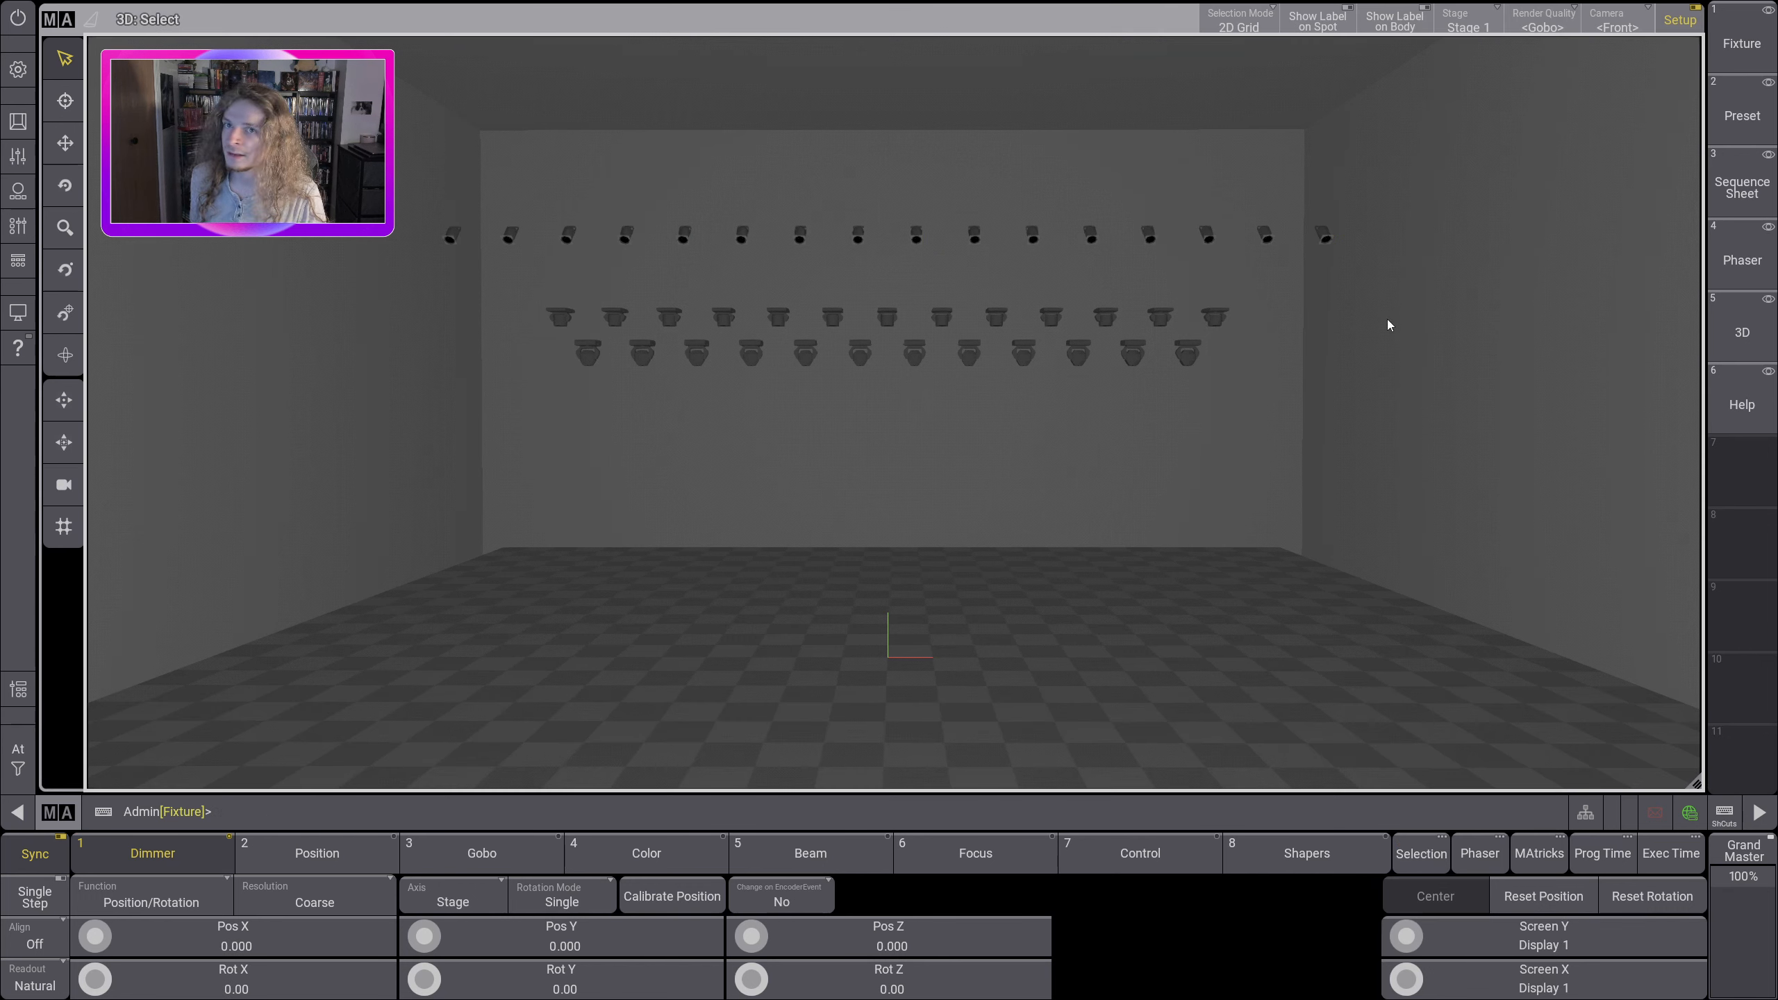
left_click(1680, 27)
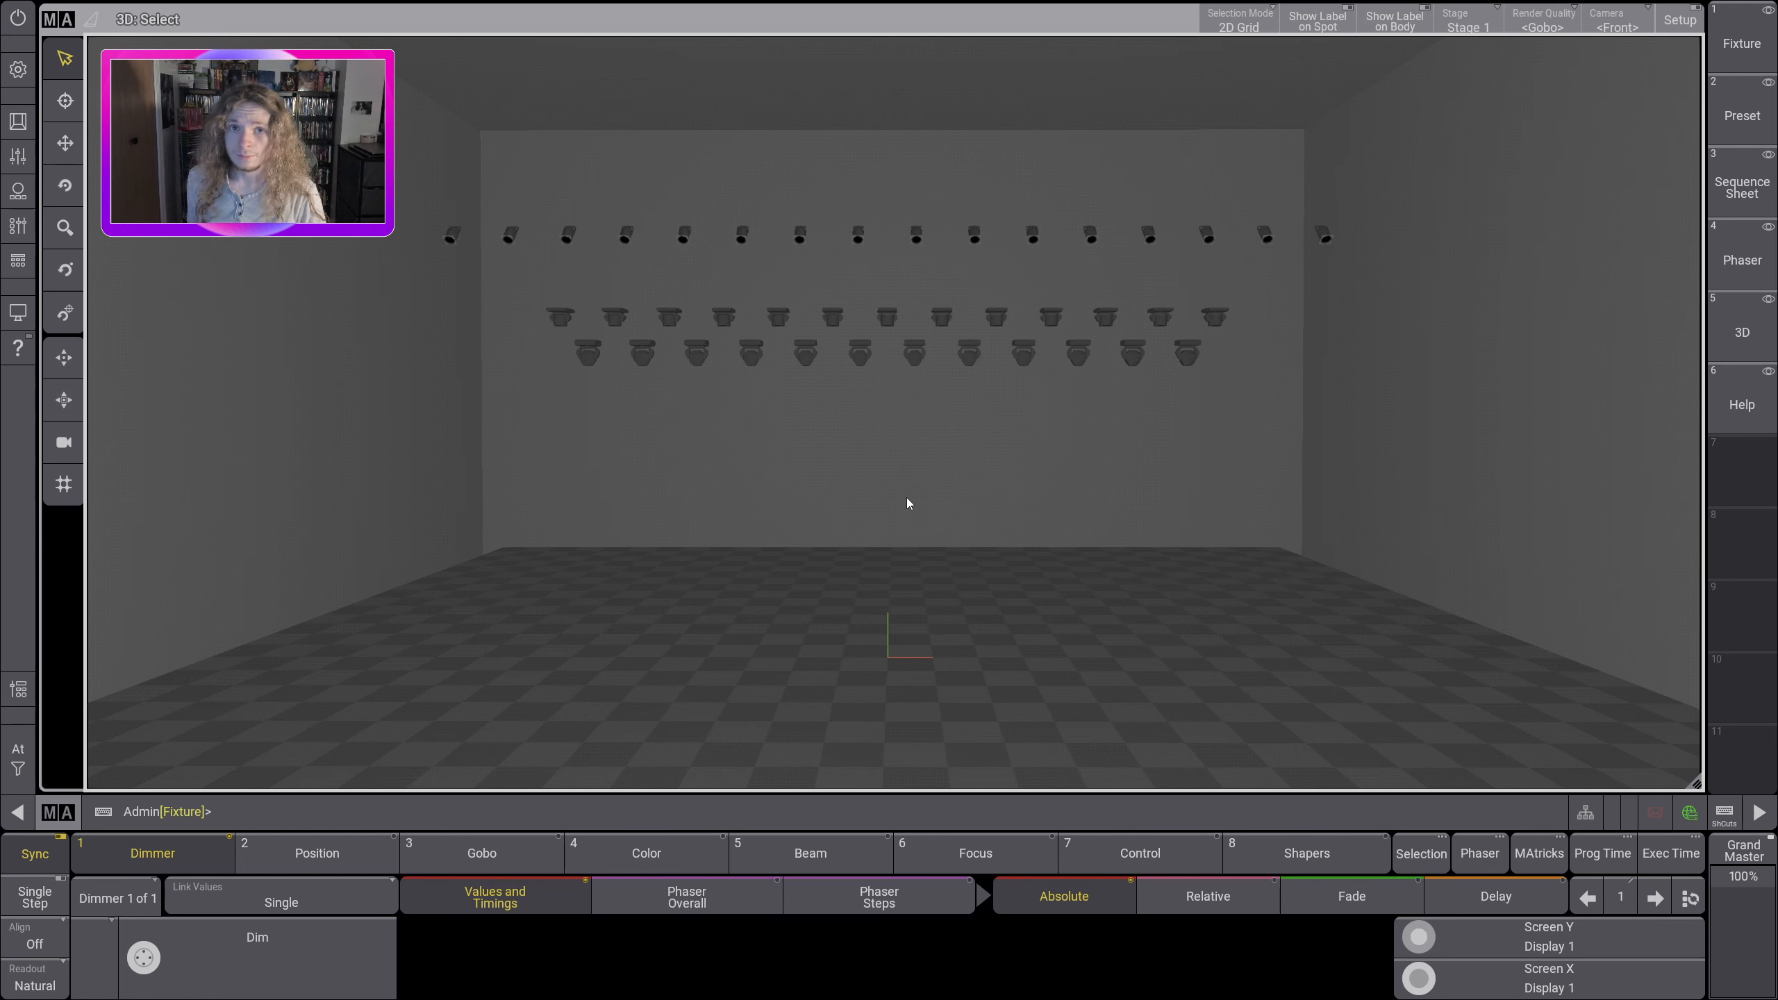
Step: Shorten the 3D window to free a row beneath it and add a Groups pool window there
left_click_drag(1696, 783, 1291, 632)
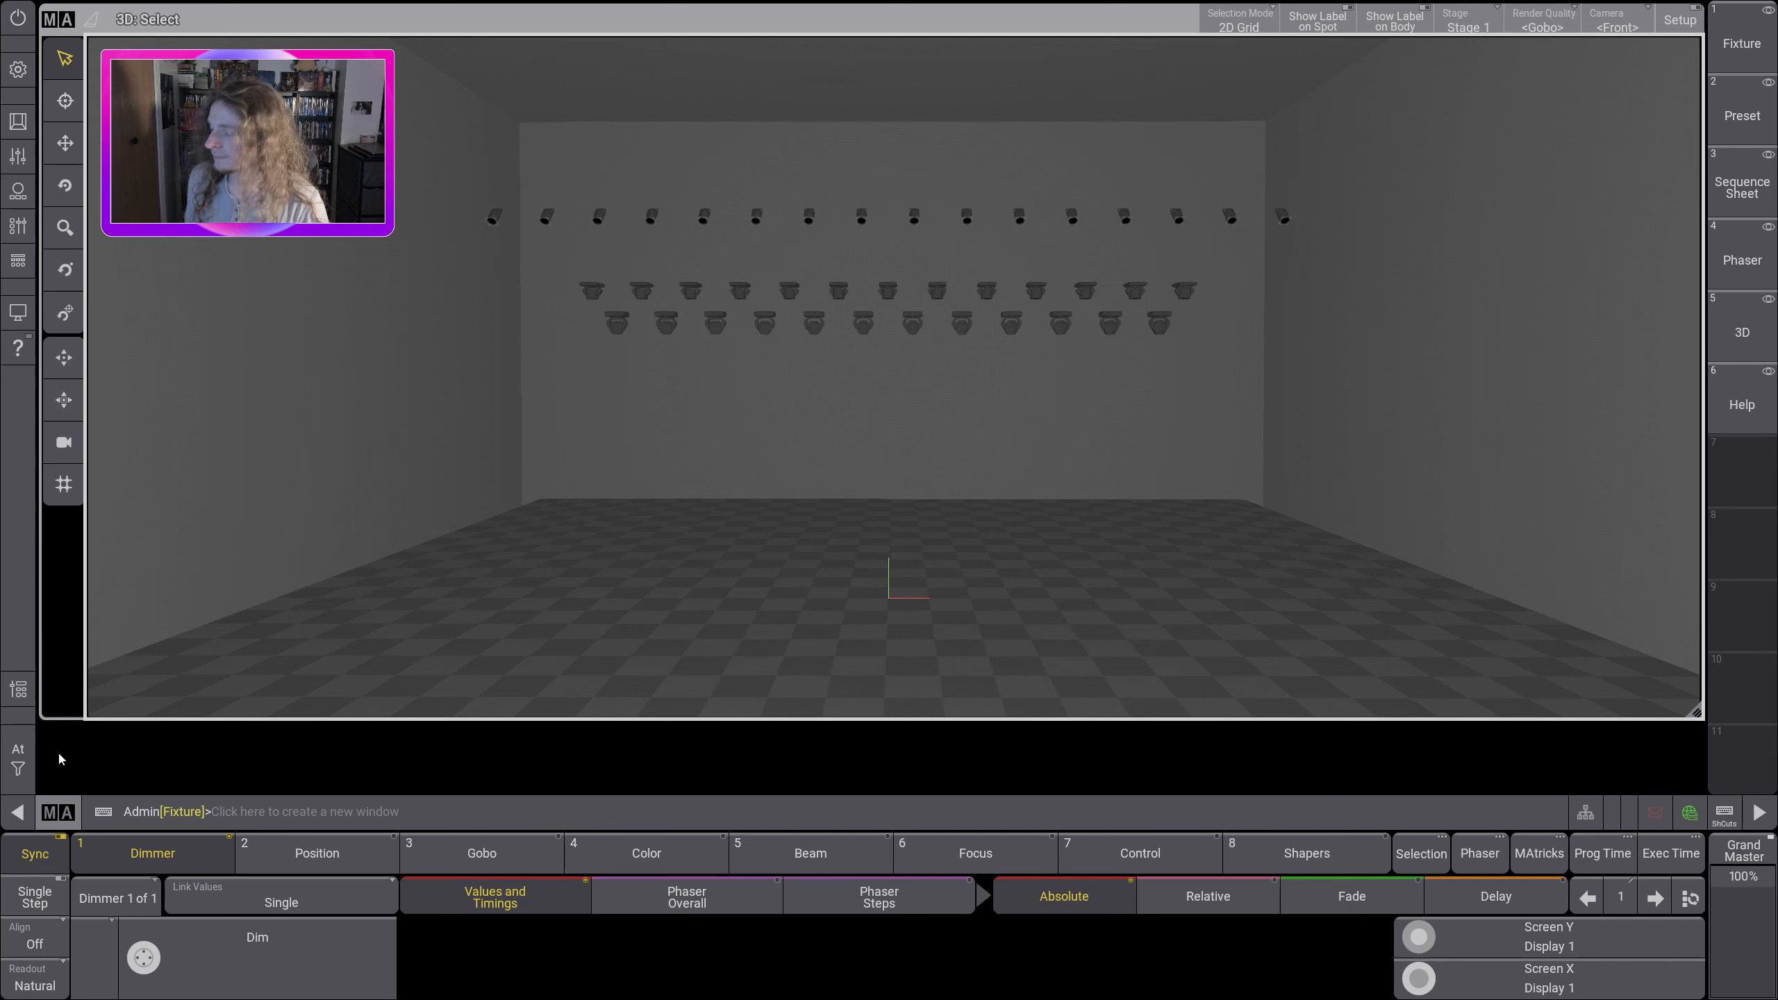
left_click(50, 731)
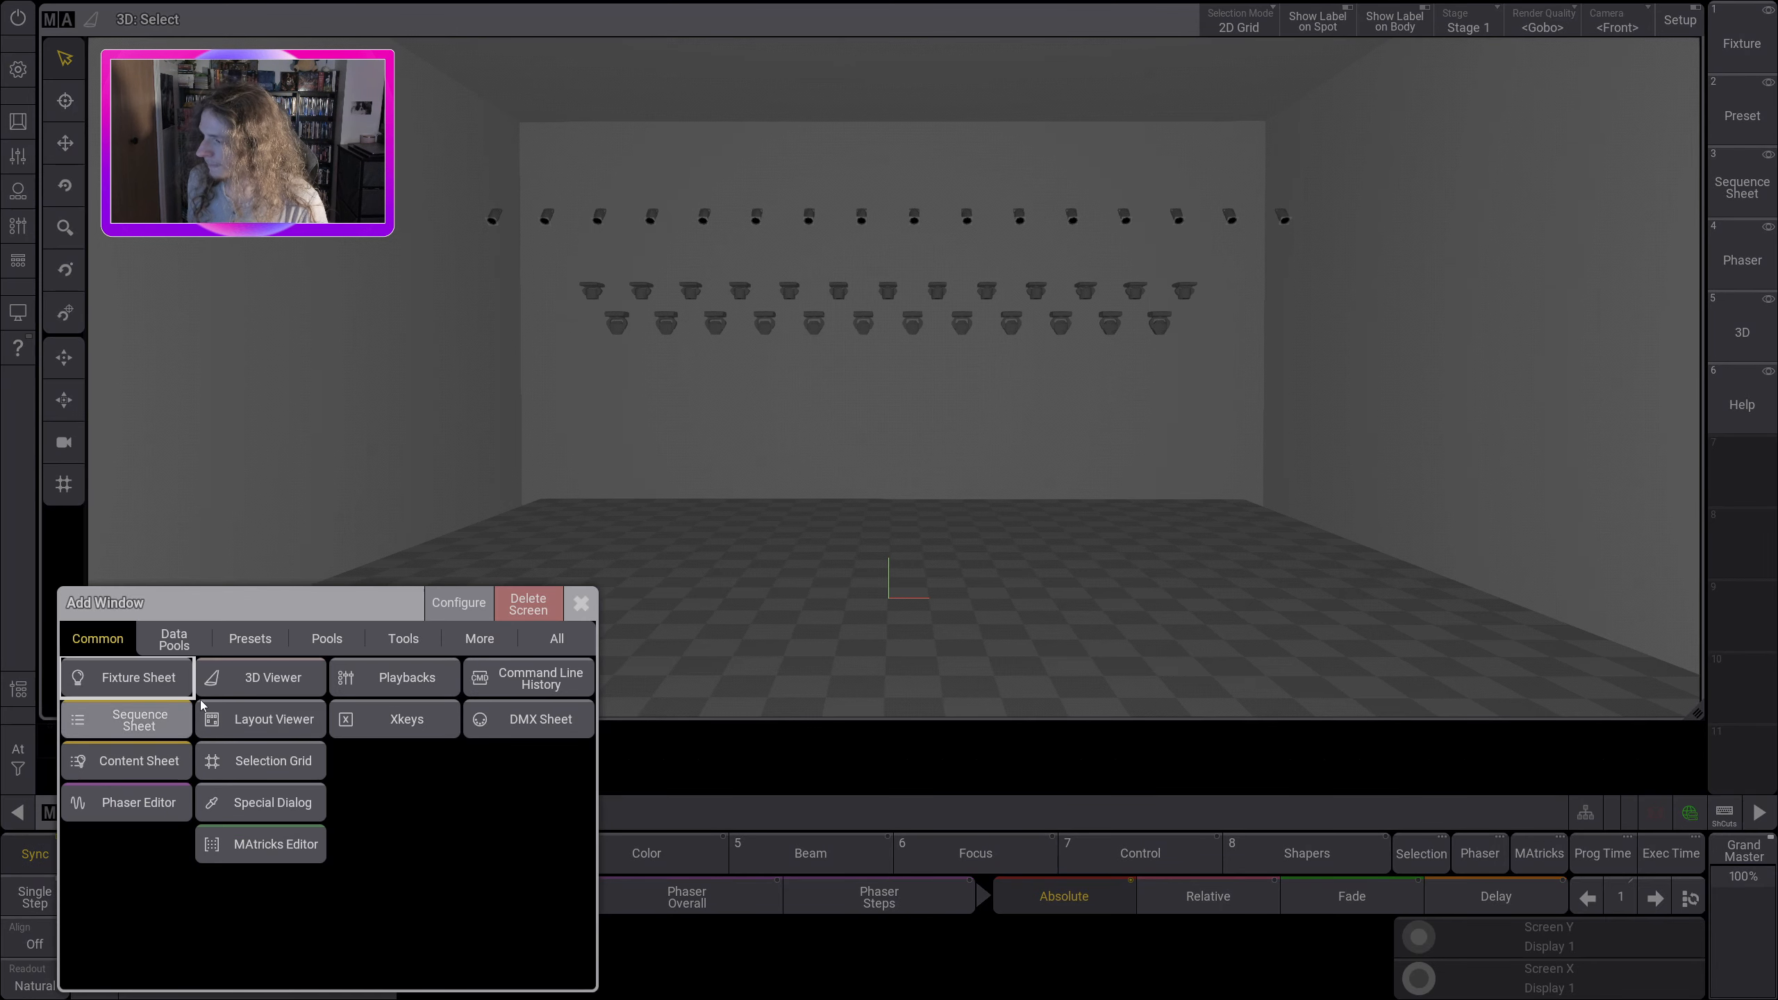
left_click_drag(197, 613, 220, 578)
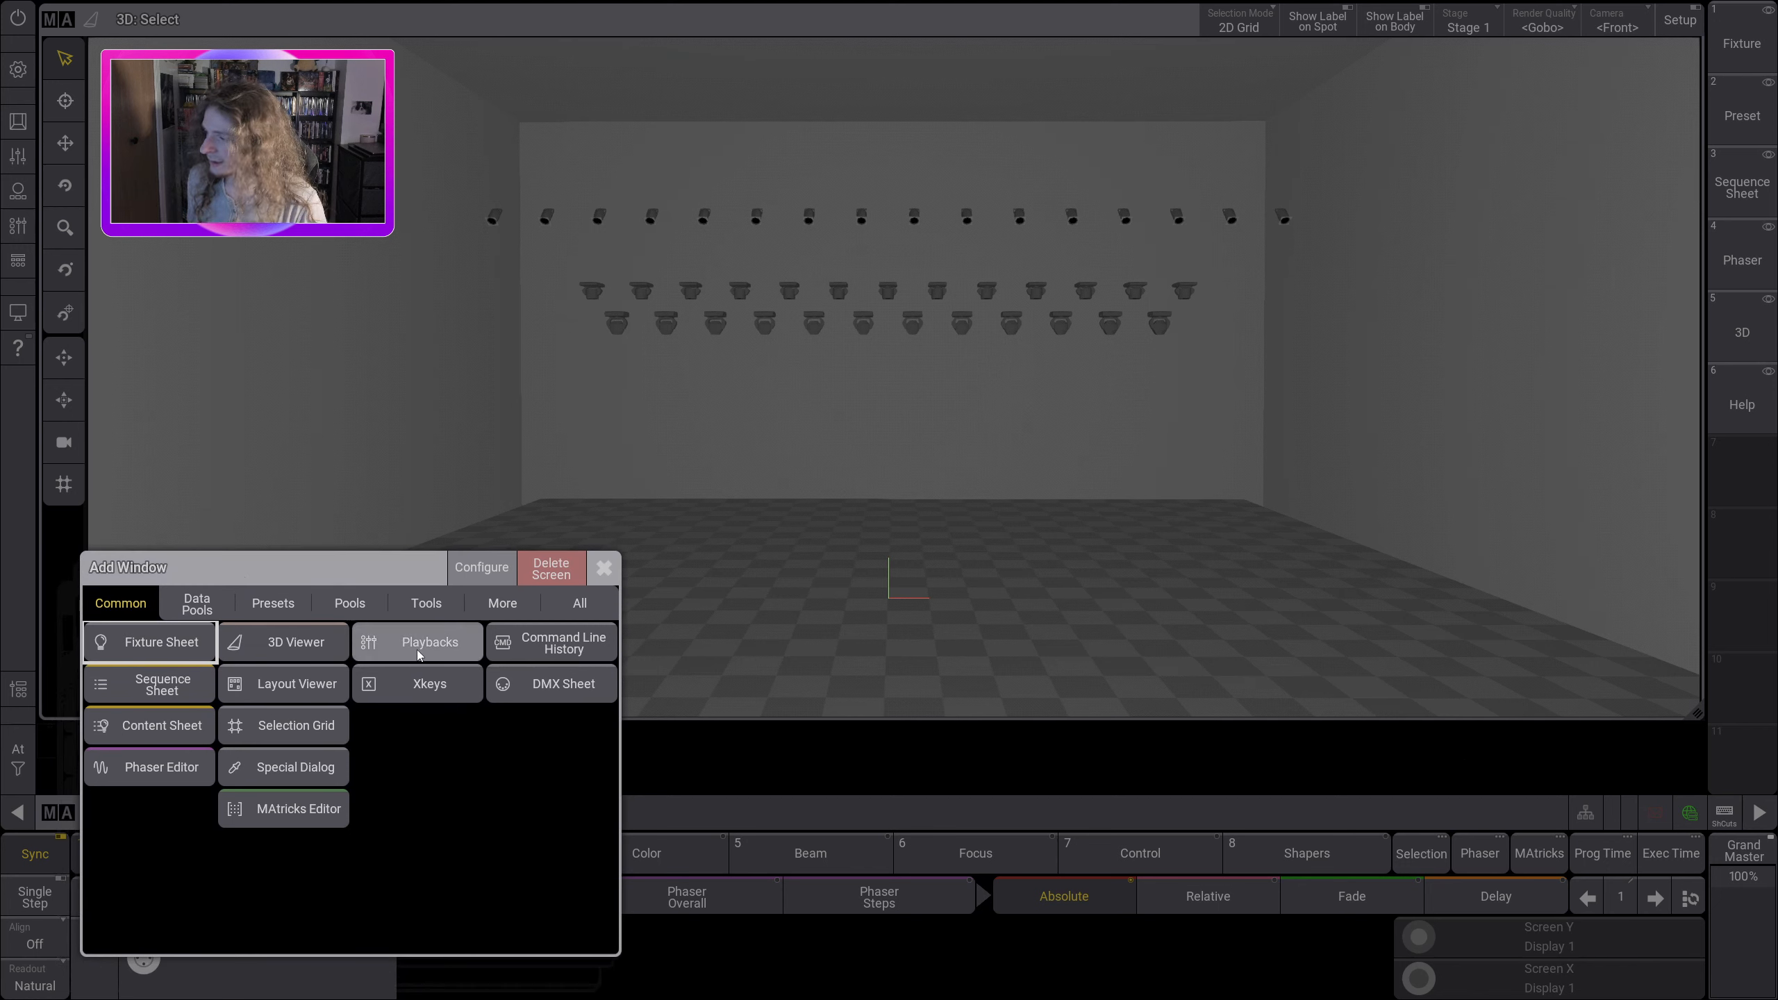
left_click(252, 605)
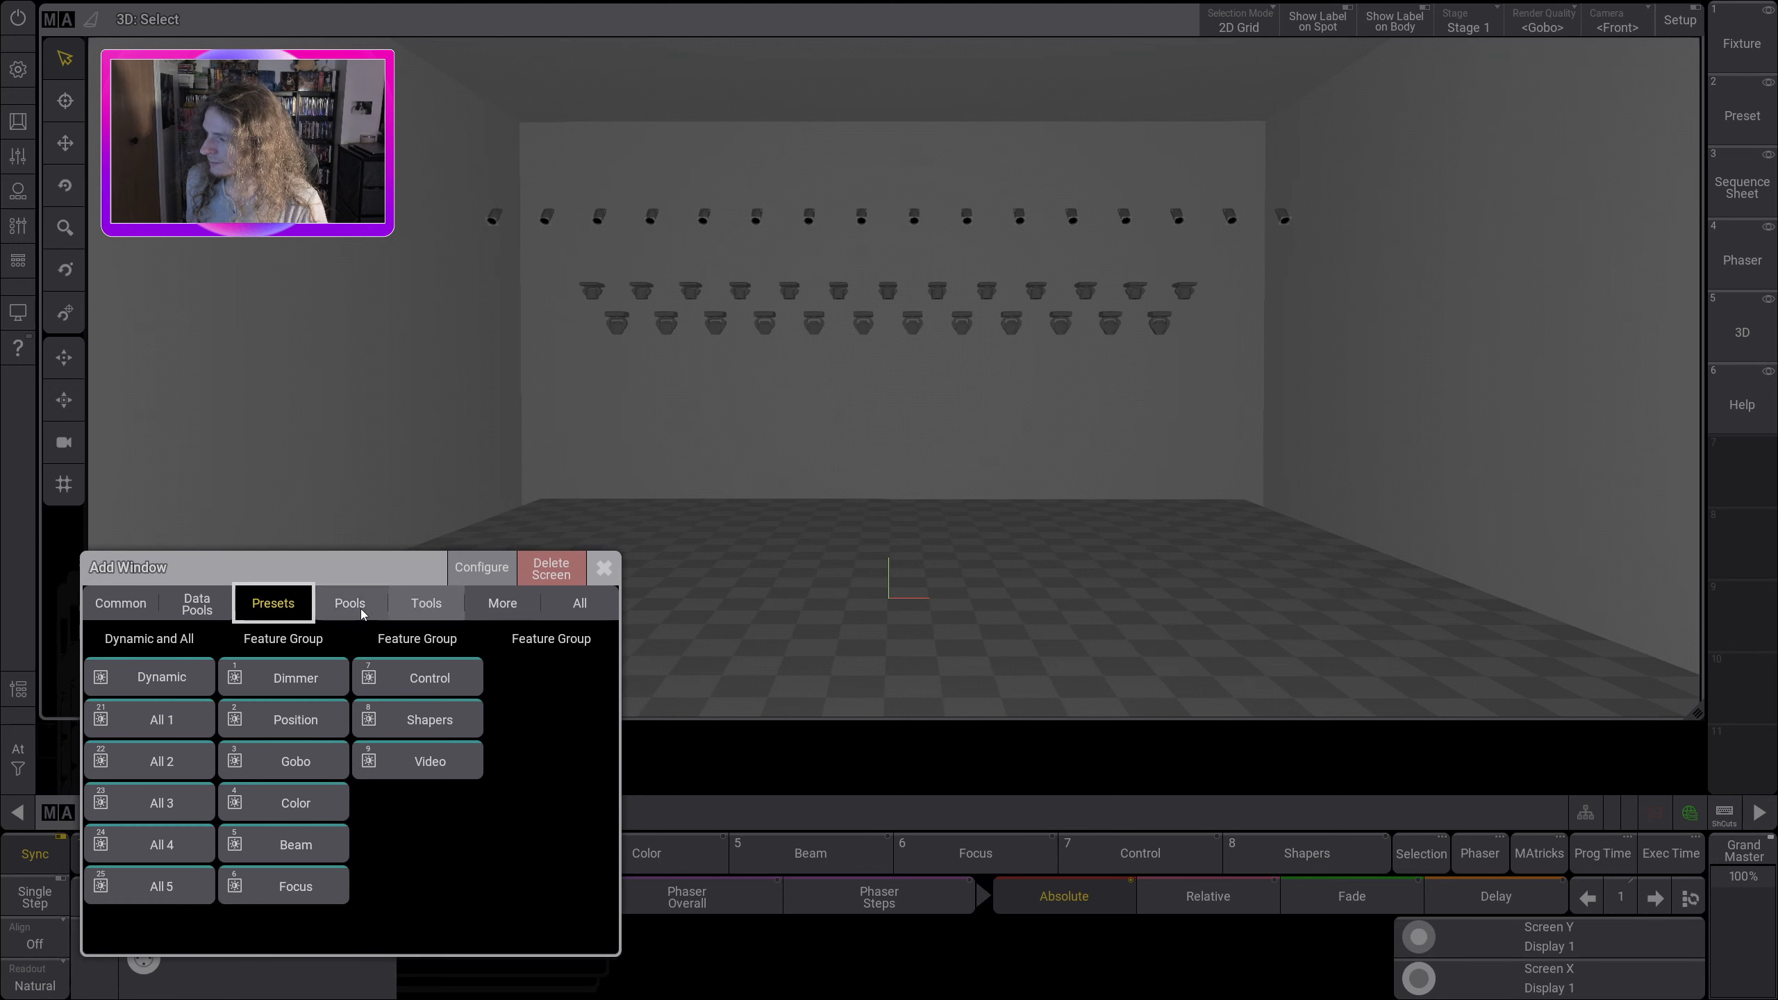
left_click(196, 604)
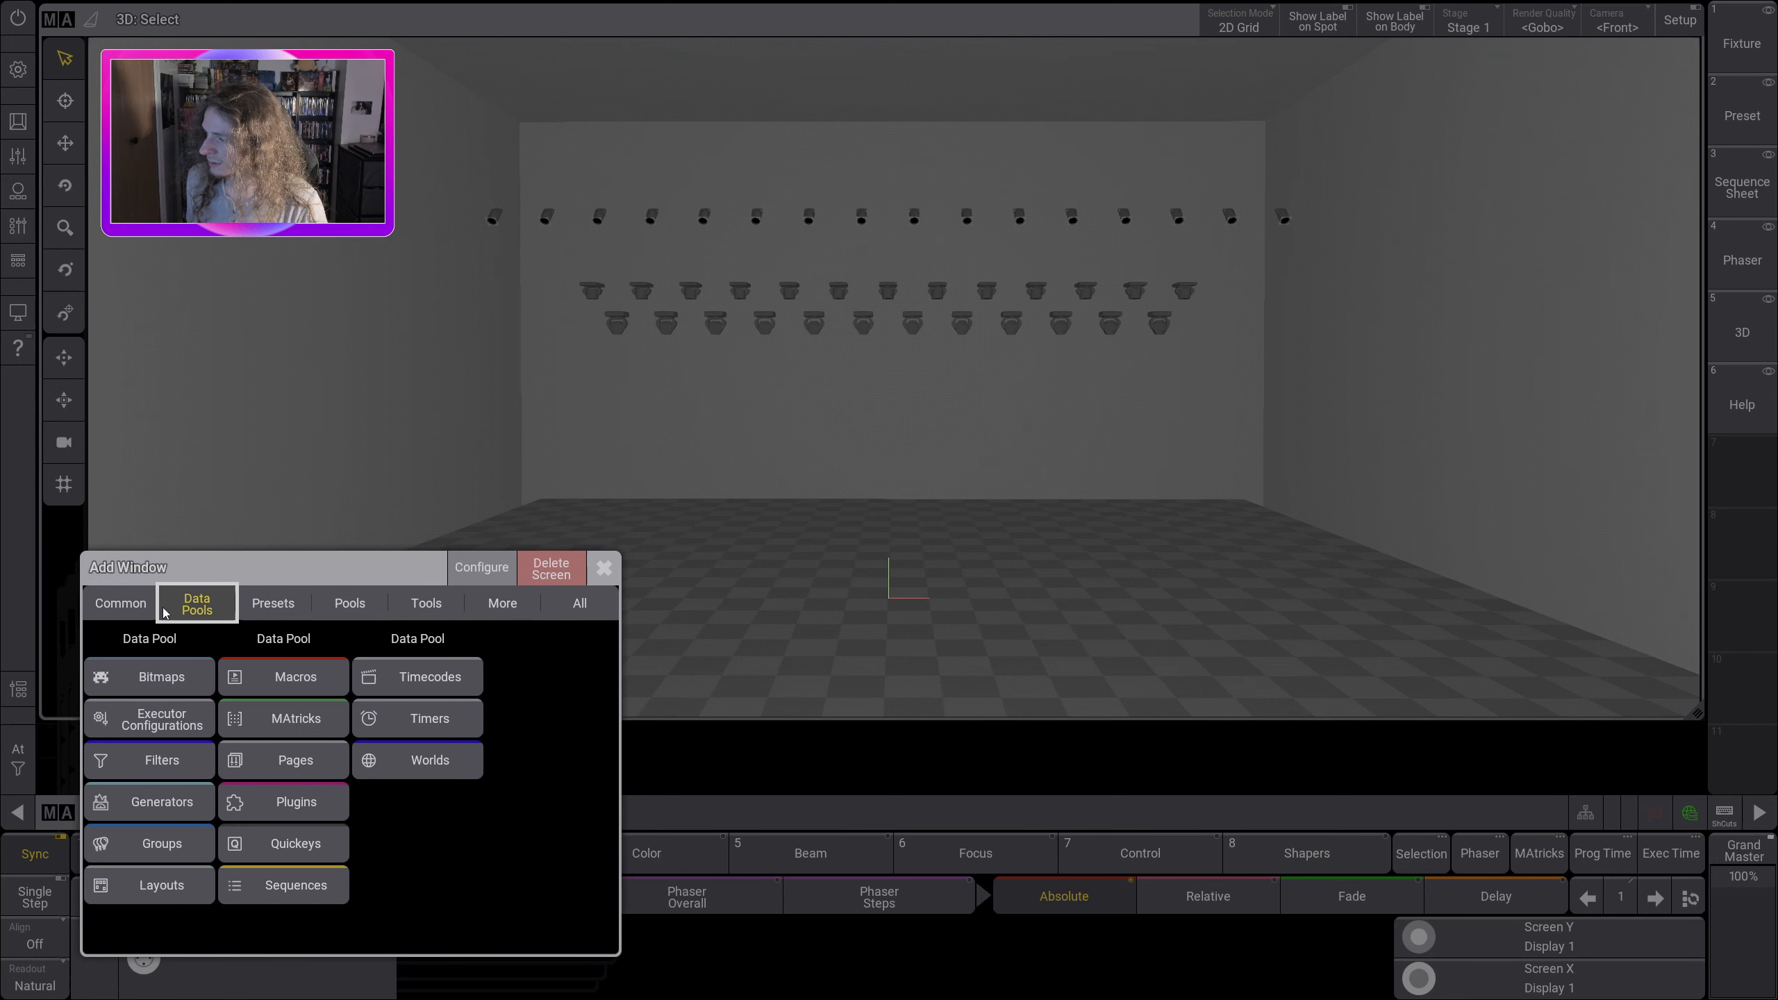
left_click(160, 846)
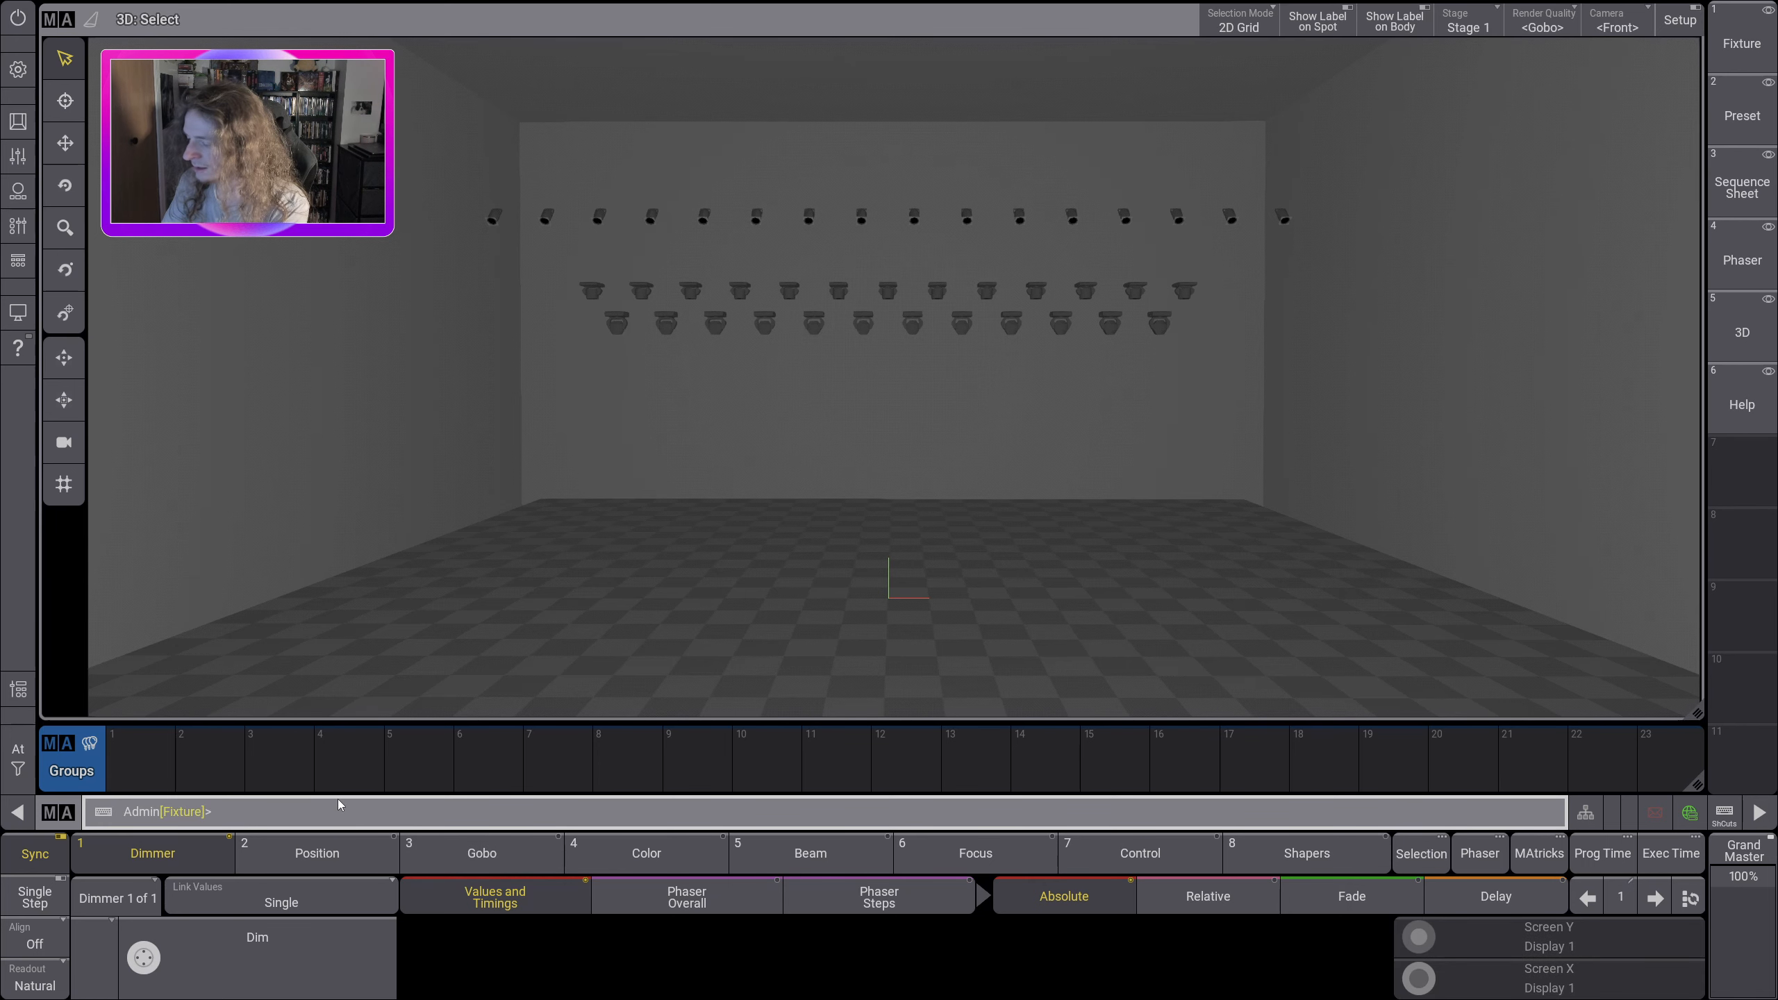
Step: Select fixtures 101 thru 112, store them in Groups pool slot 1, and clear the selection
type("101 thru")
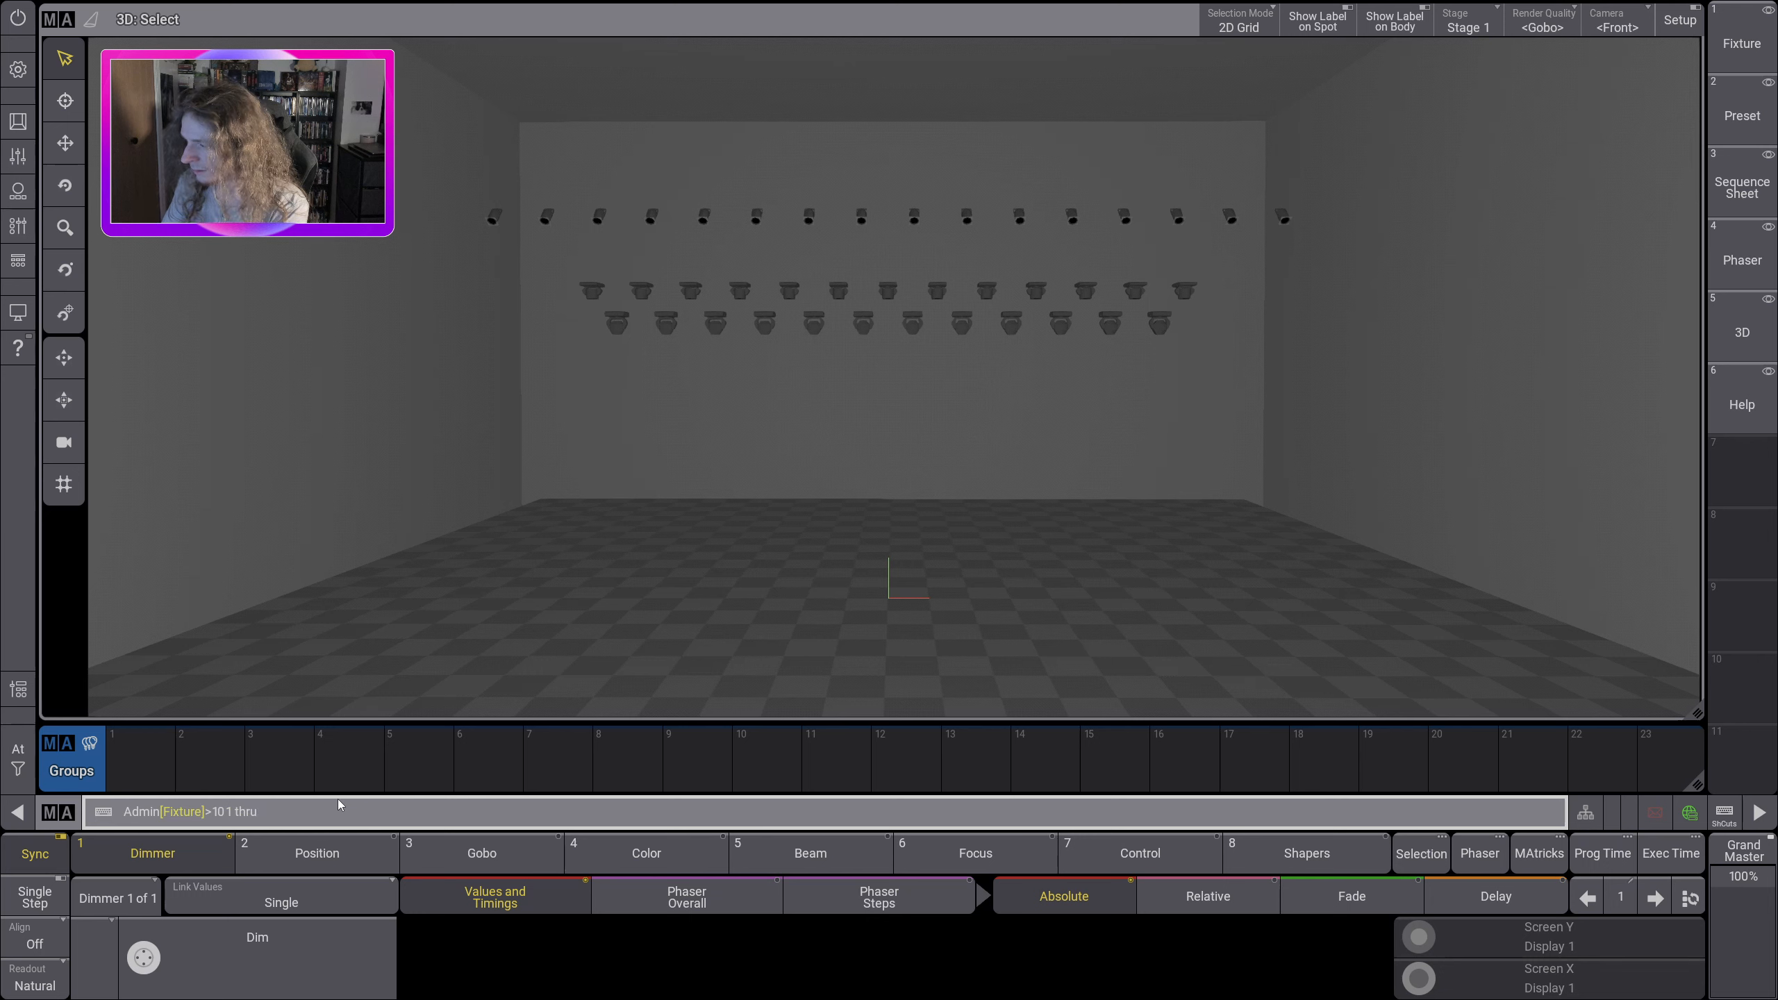
type(" 112")
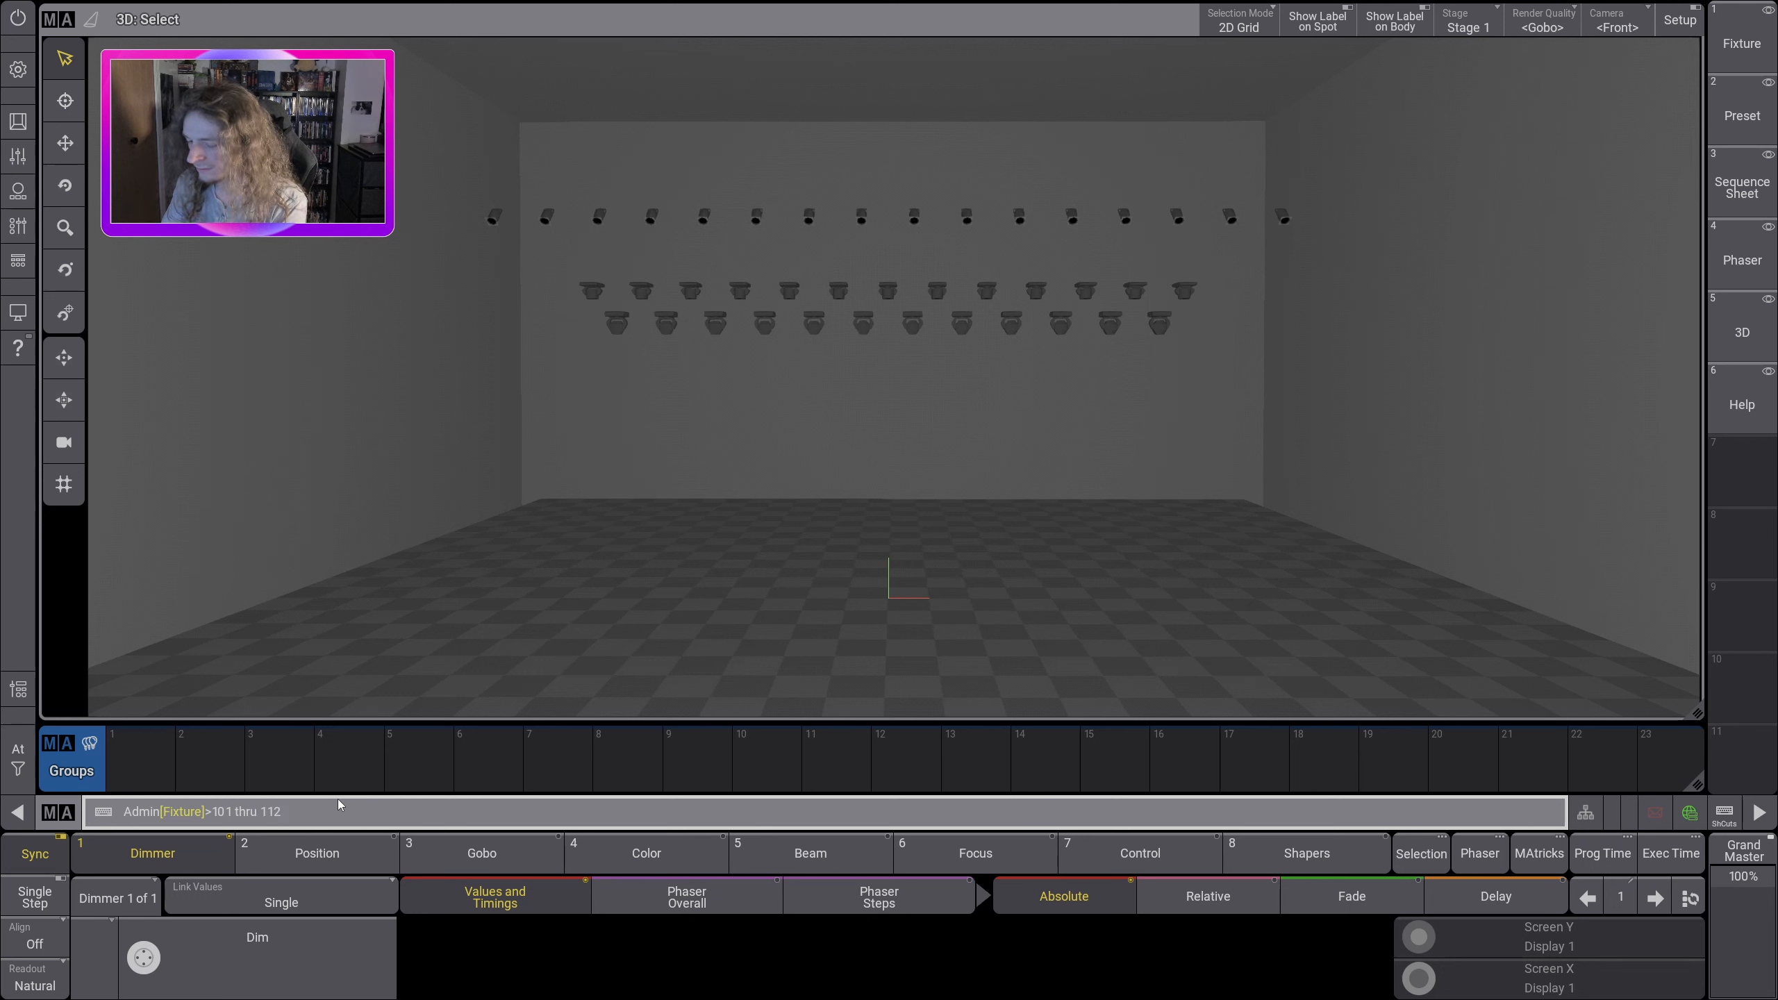
key("Return")
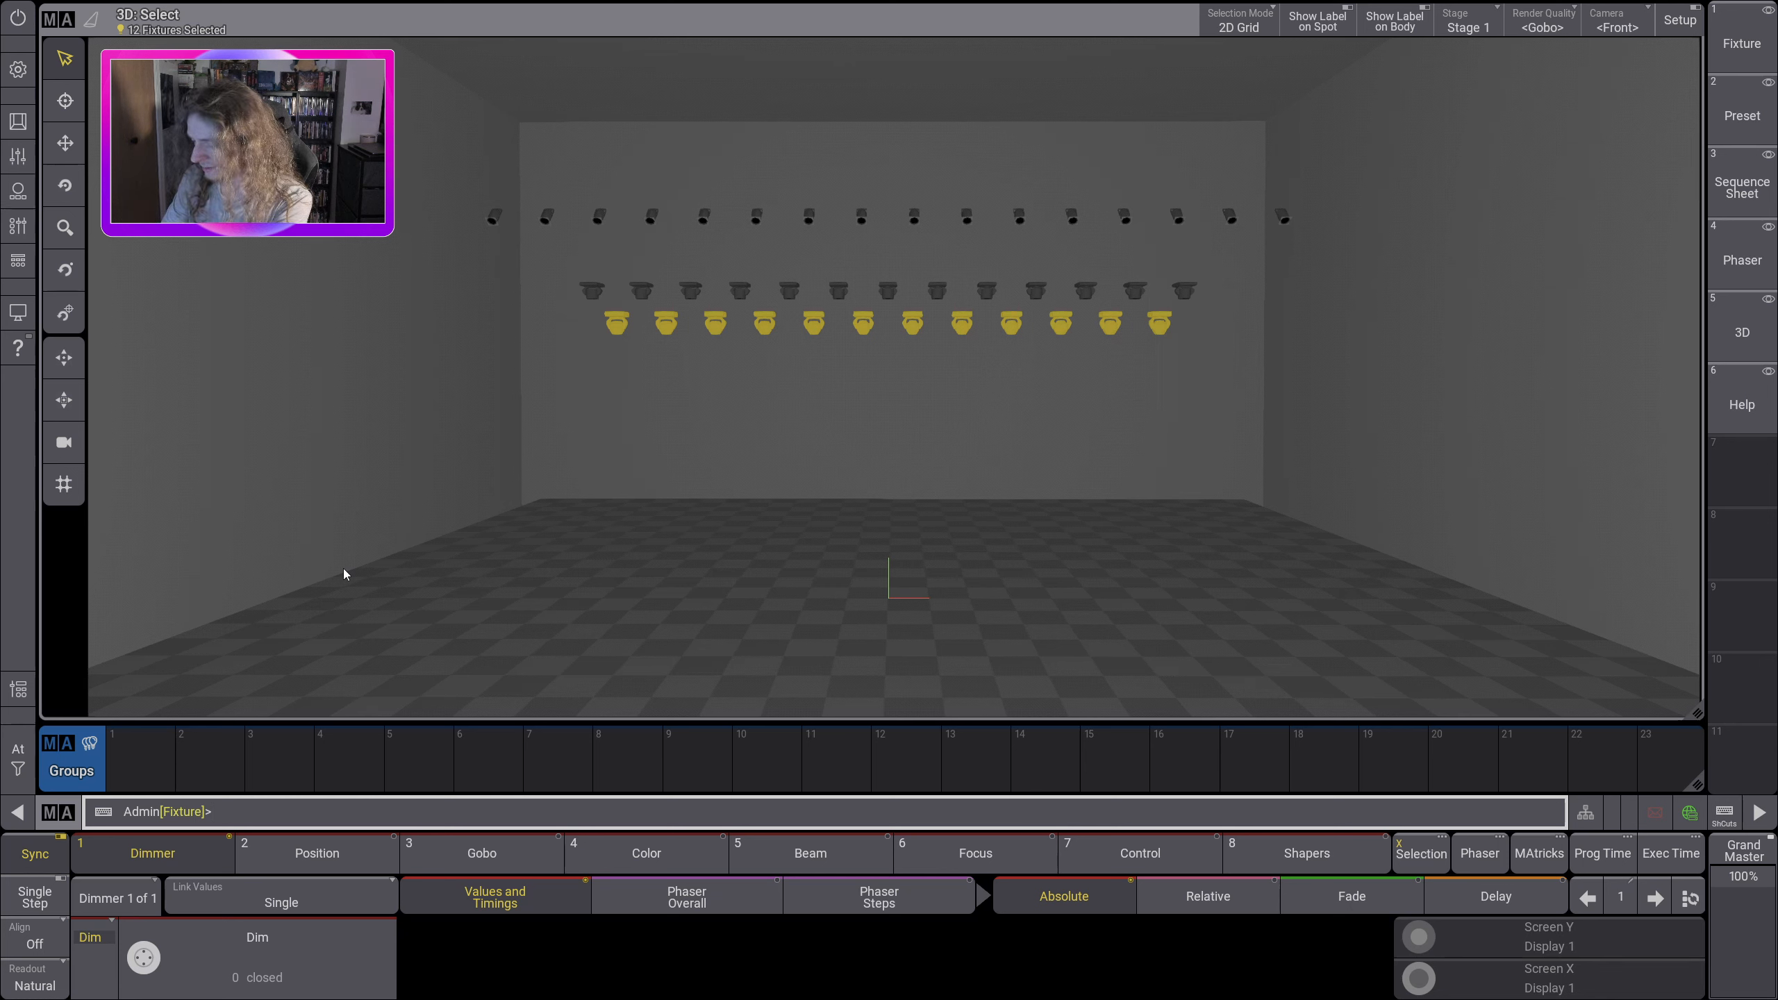
type("store")
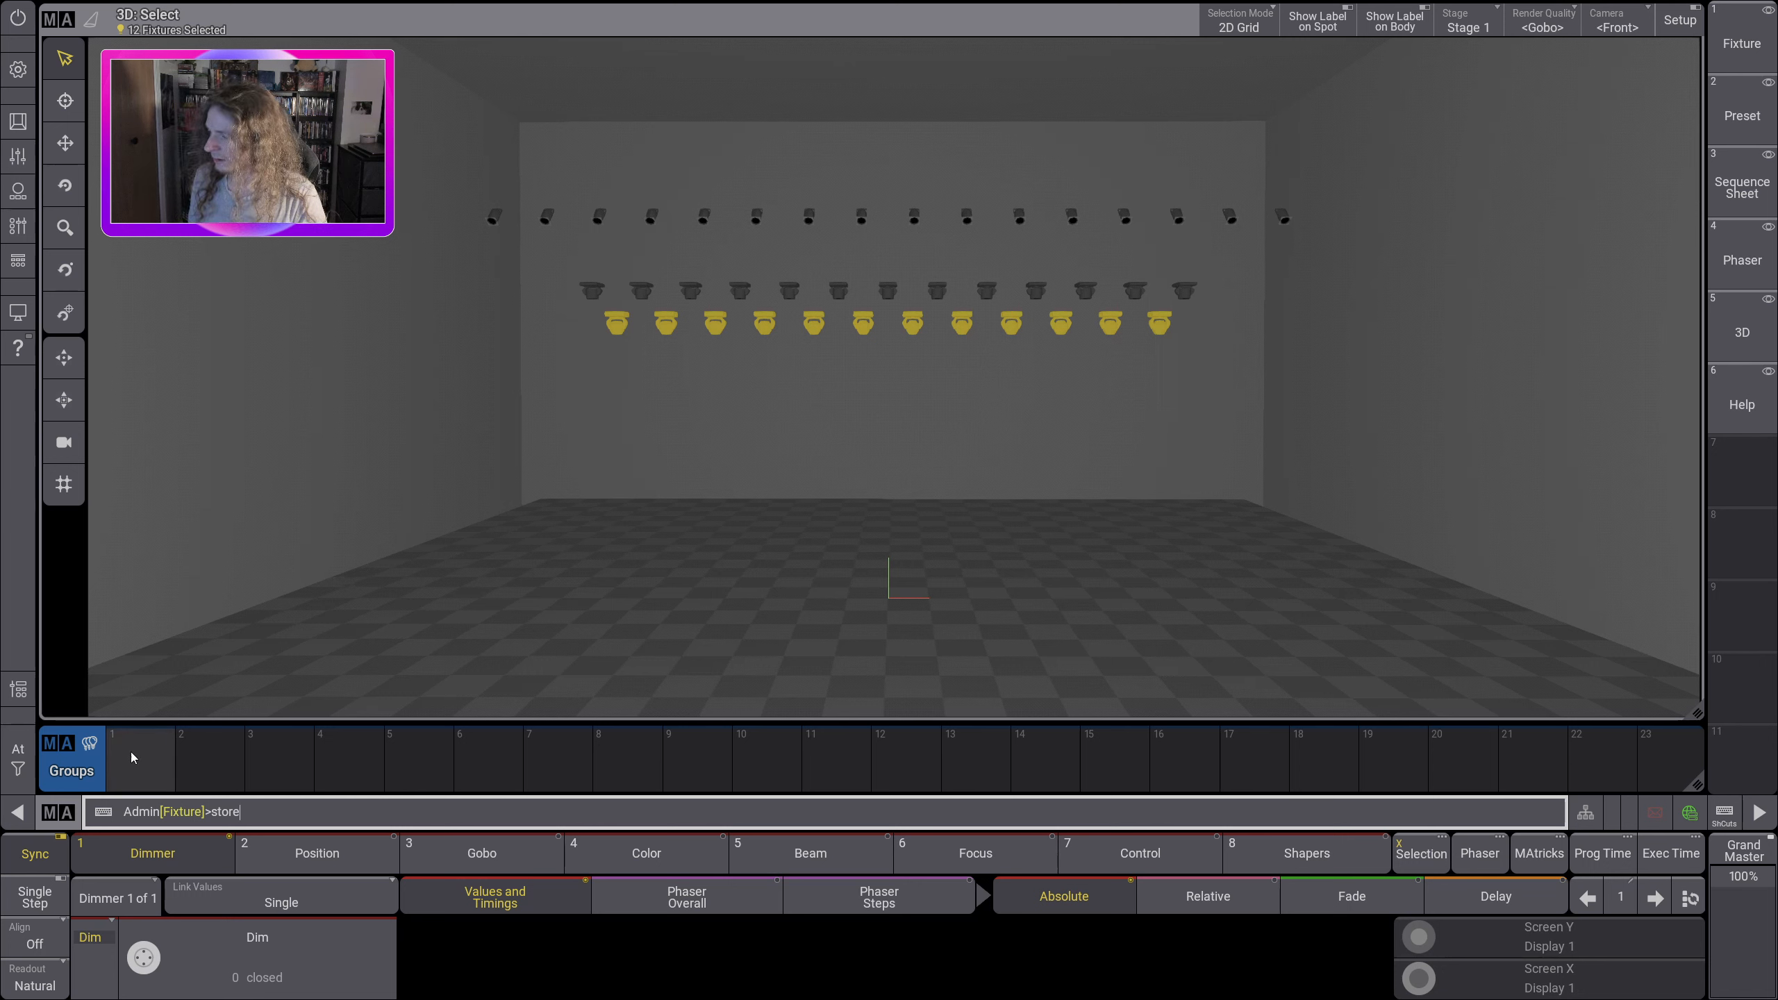
left_click(137, 773)
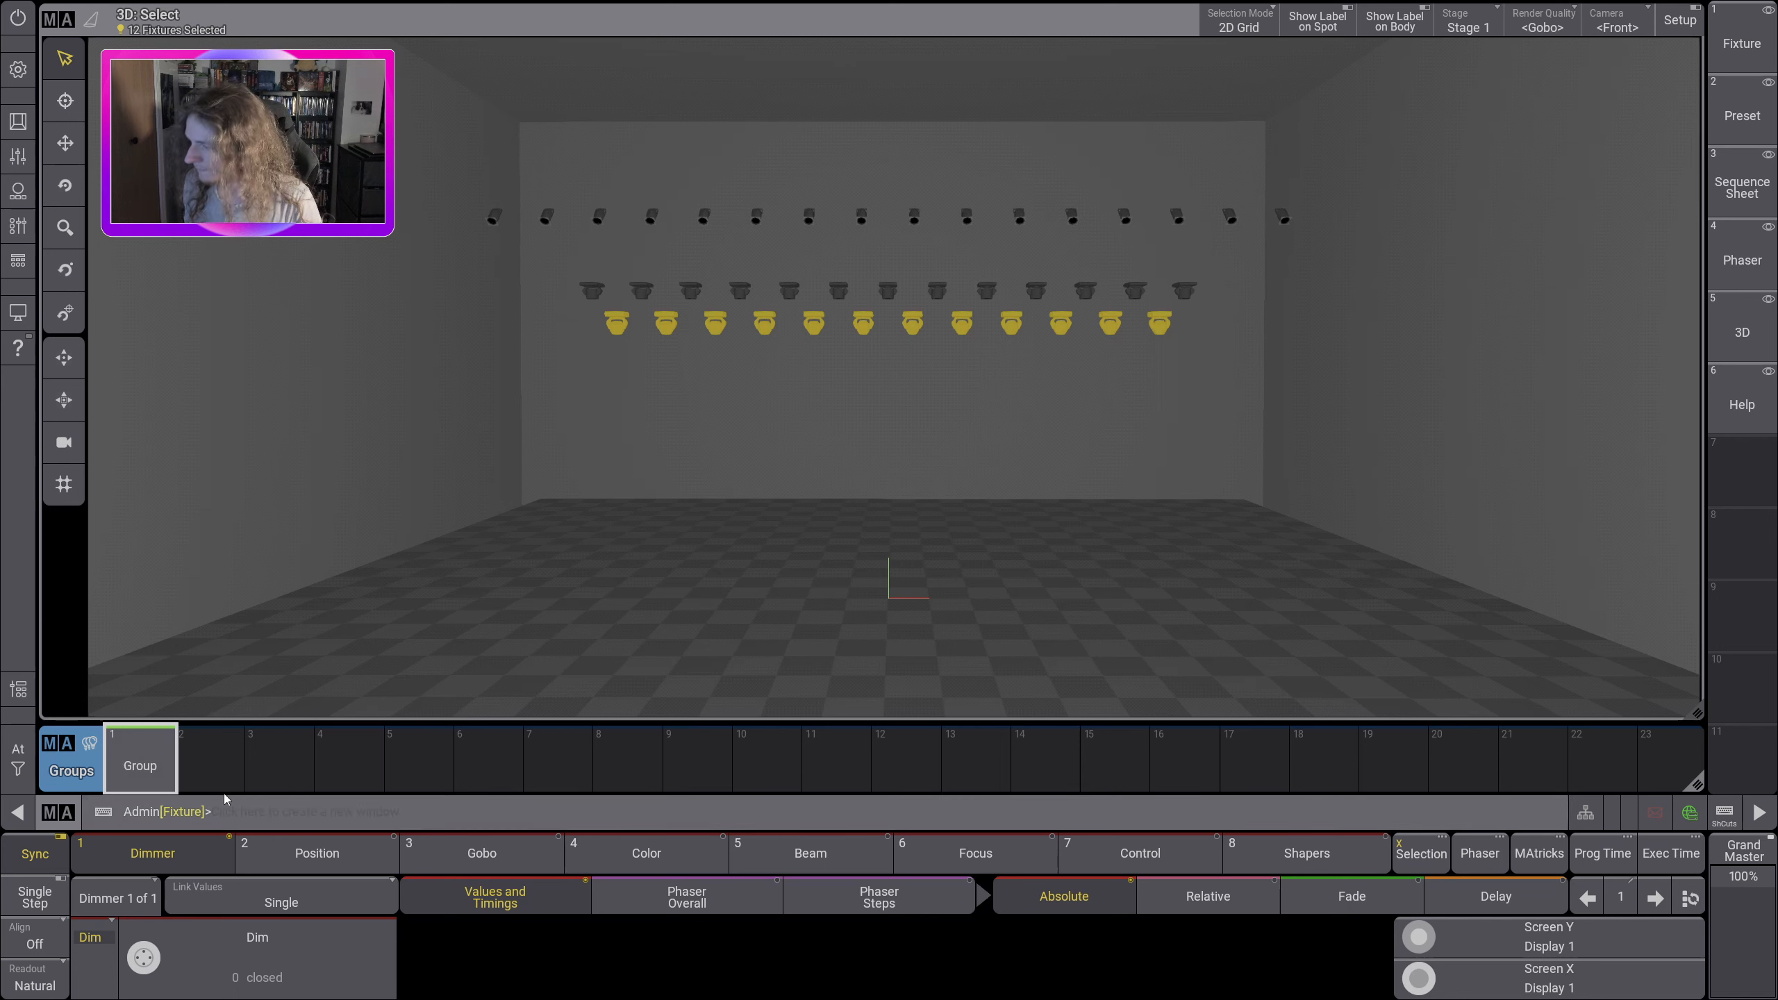
left_click(19, 757)
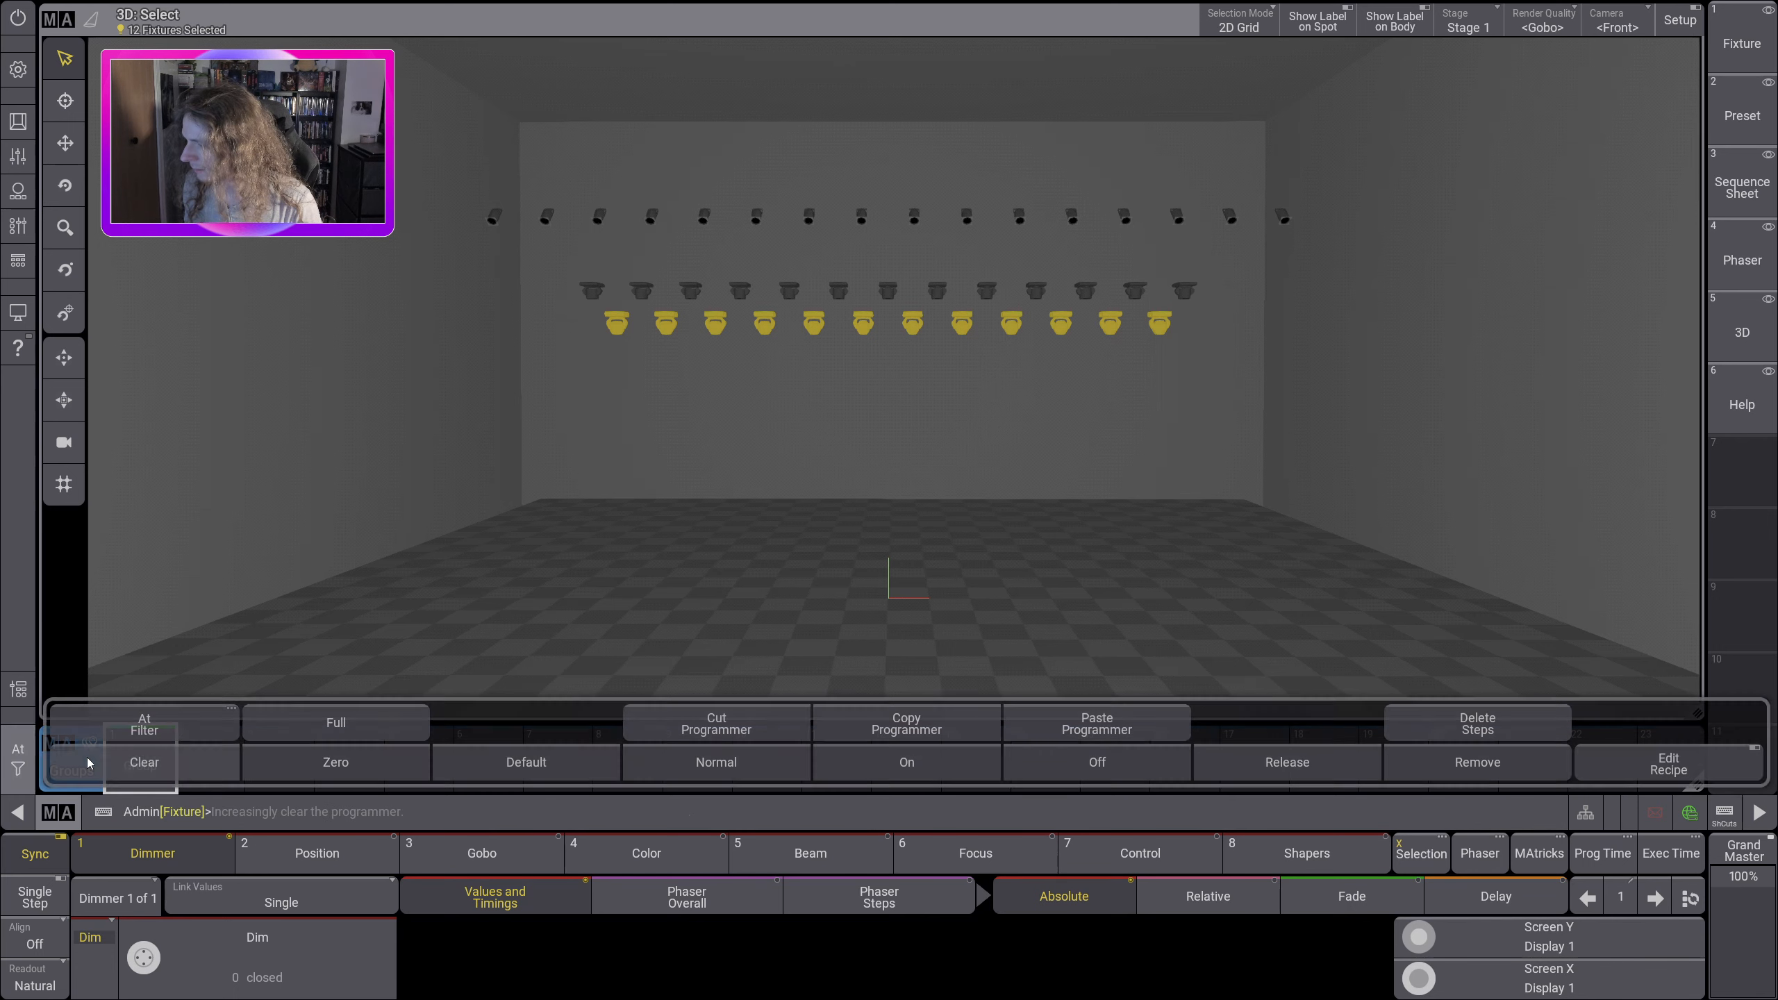
left_click(144, 762)
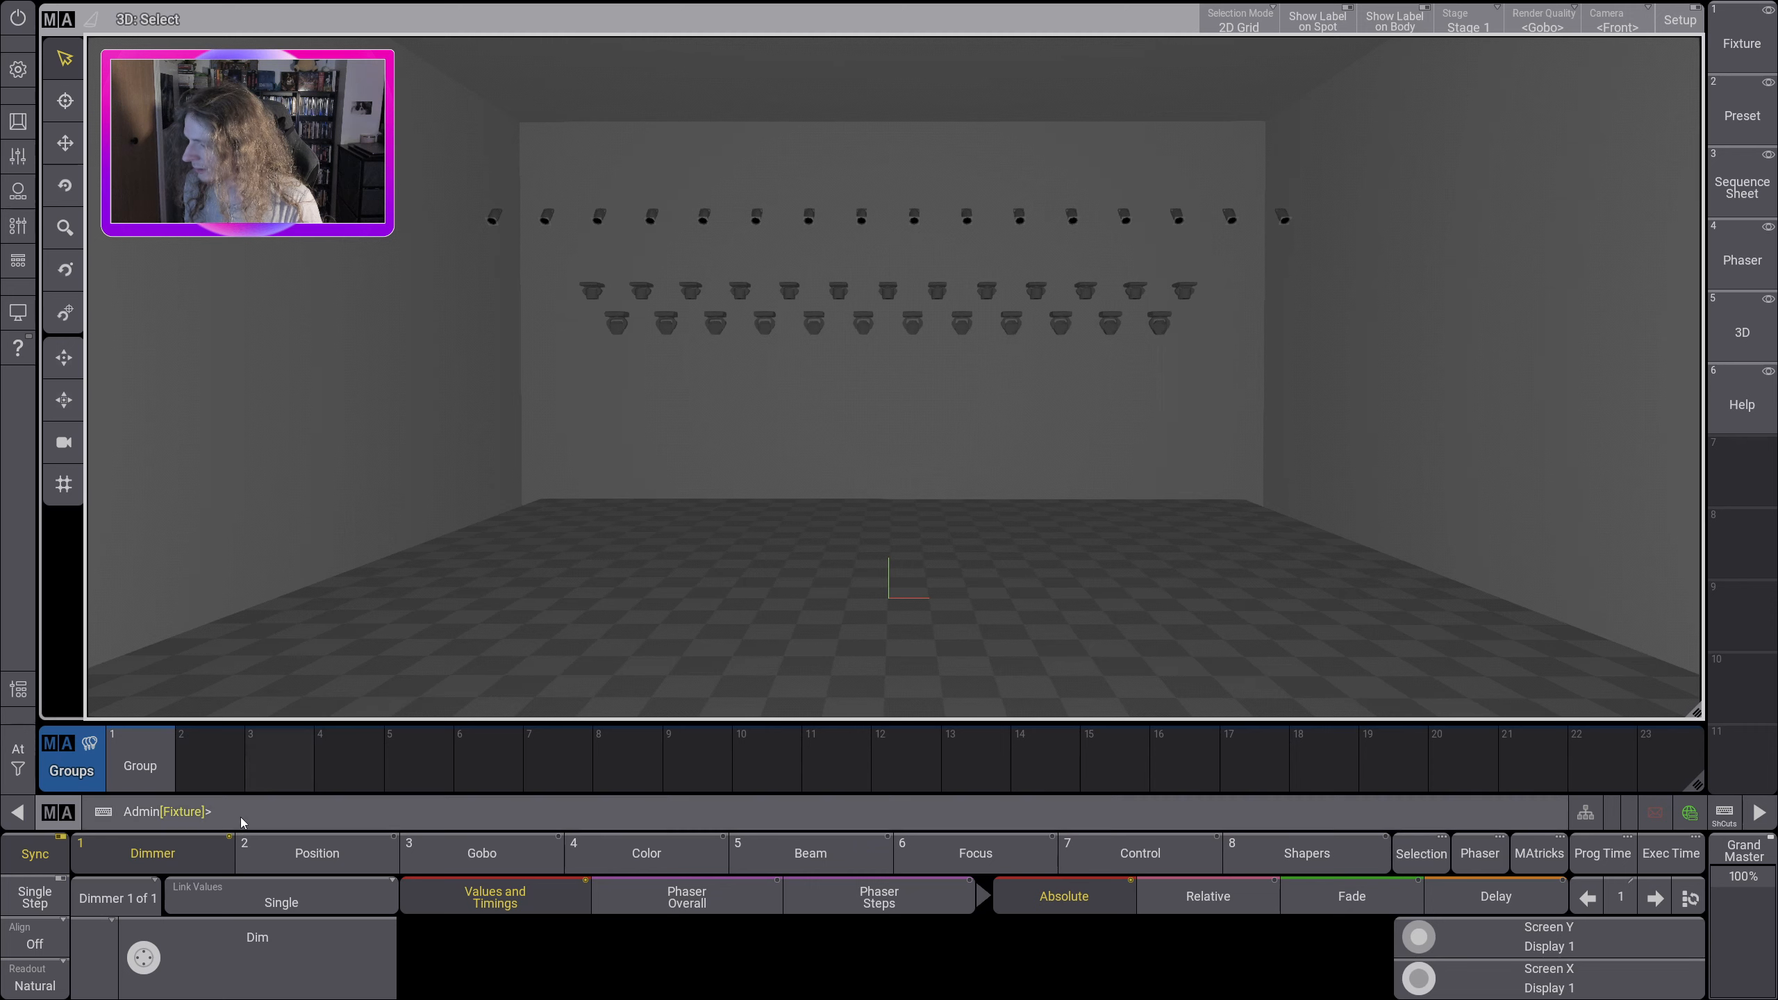
Step: Label group 1 as ALL ERAS
left_click(247, 809)
type("label")
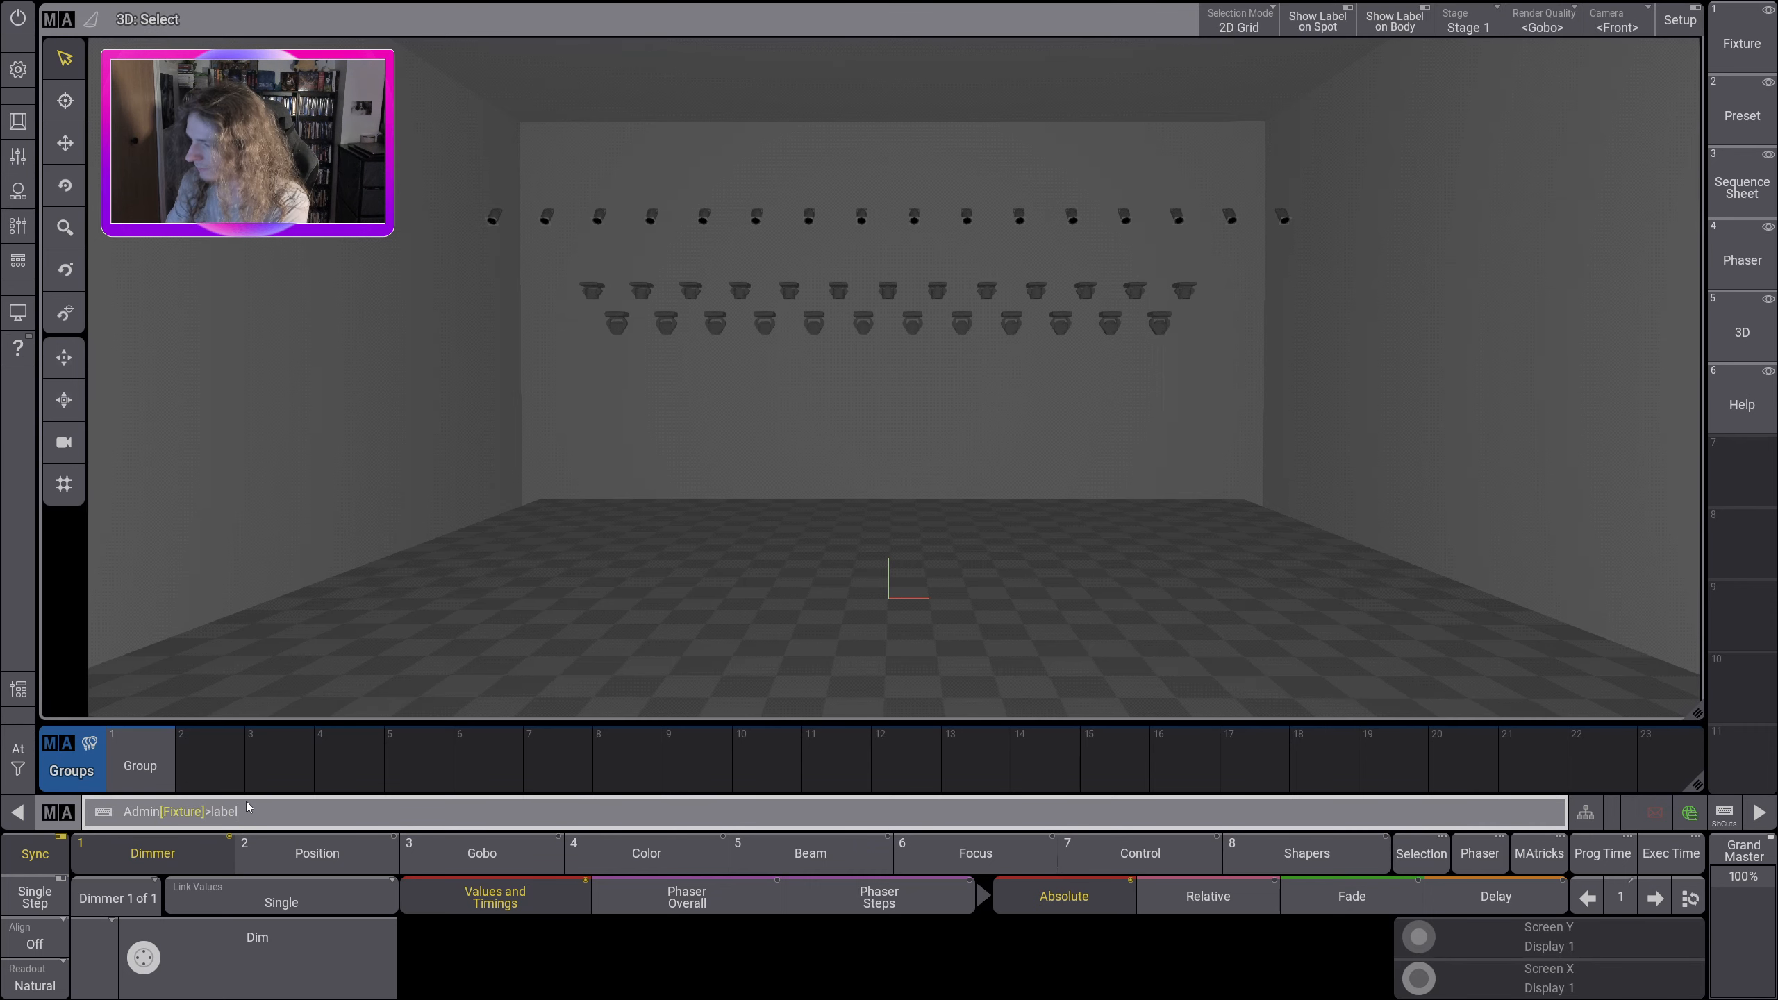
left_click(154, 765)
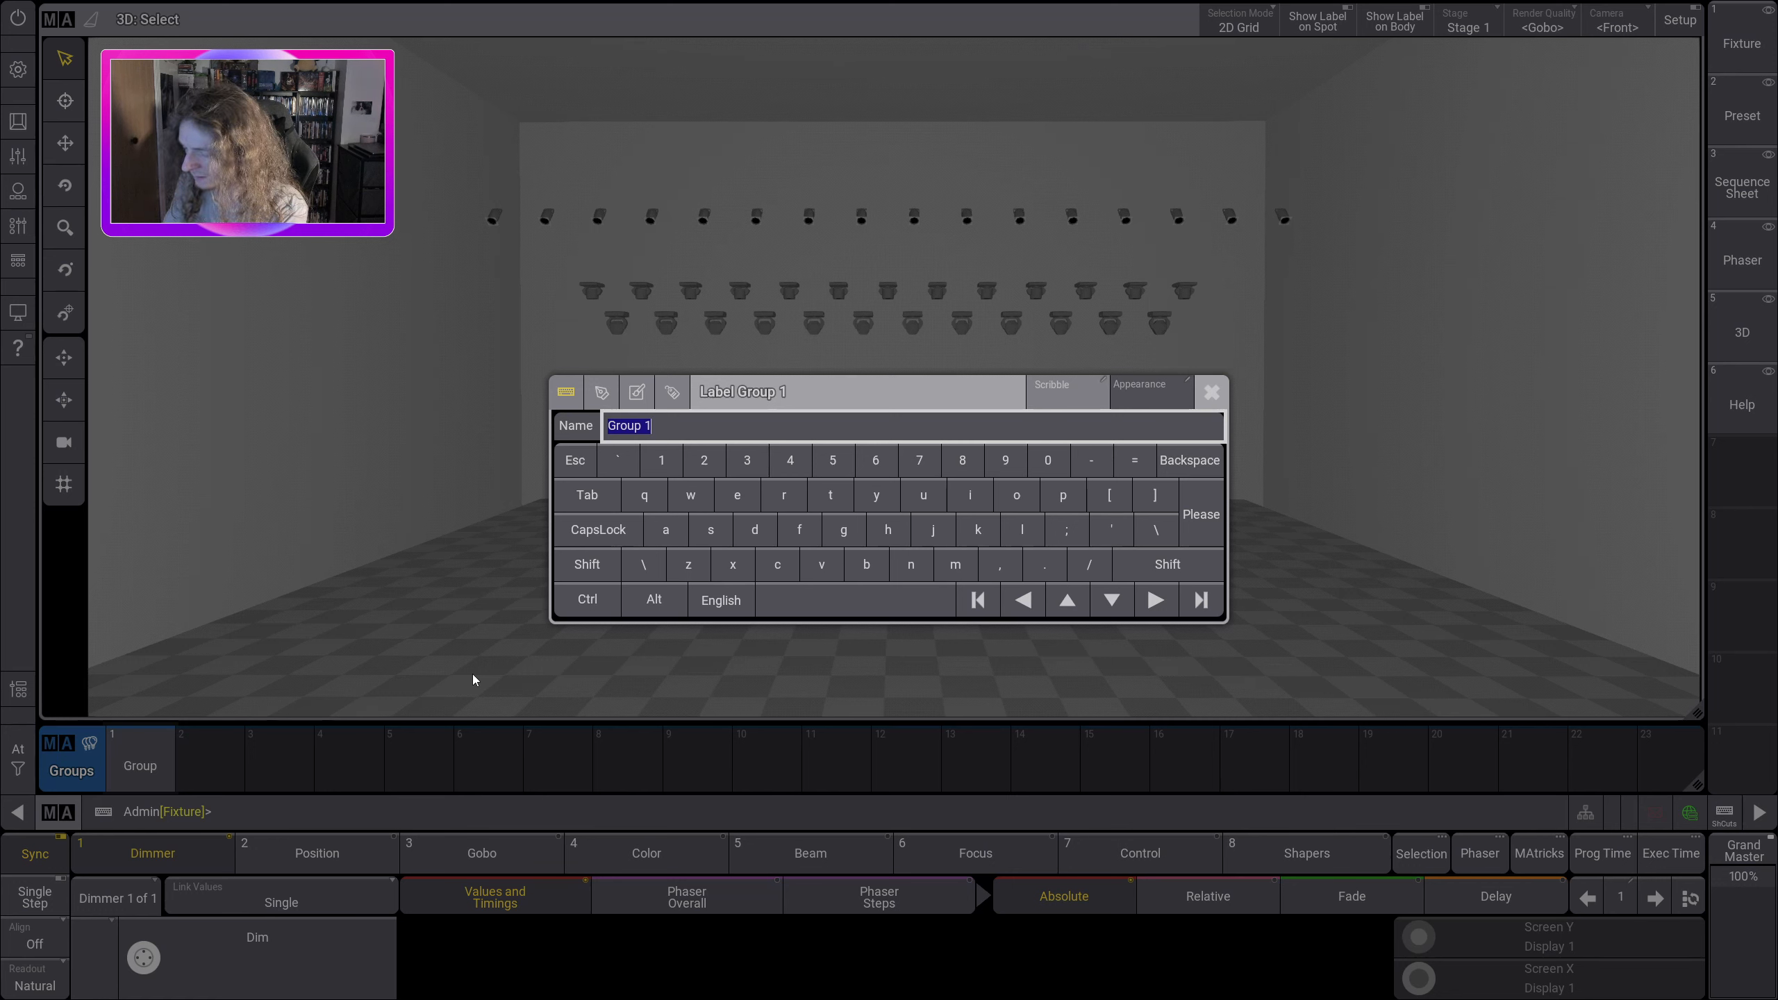
type("ALL ")
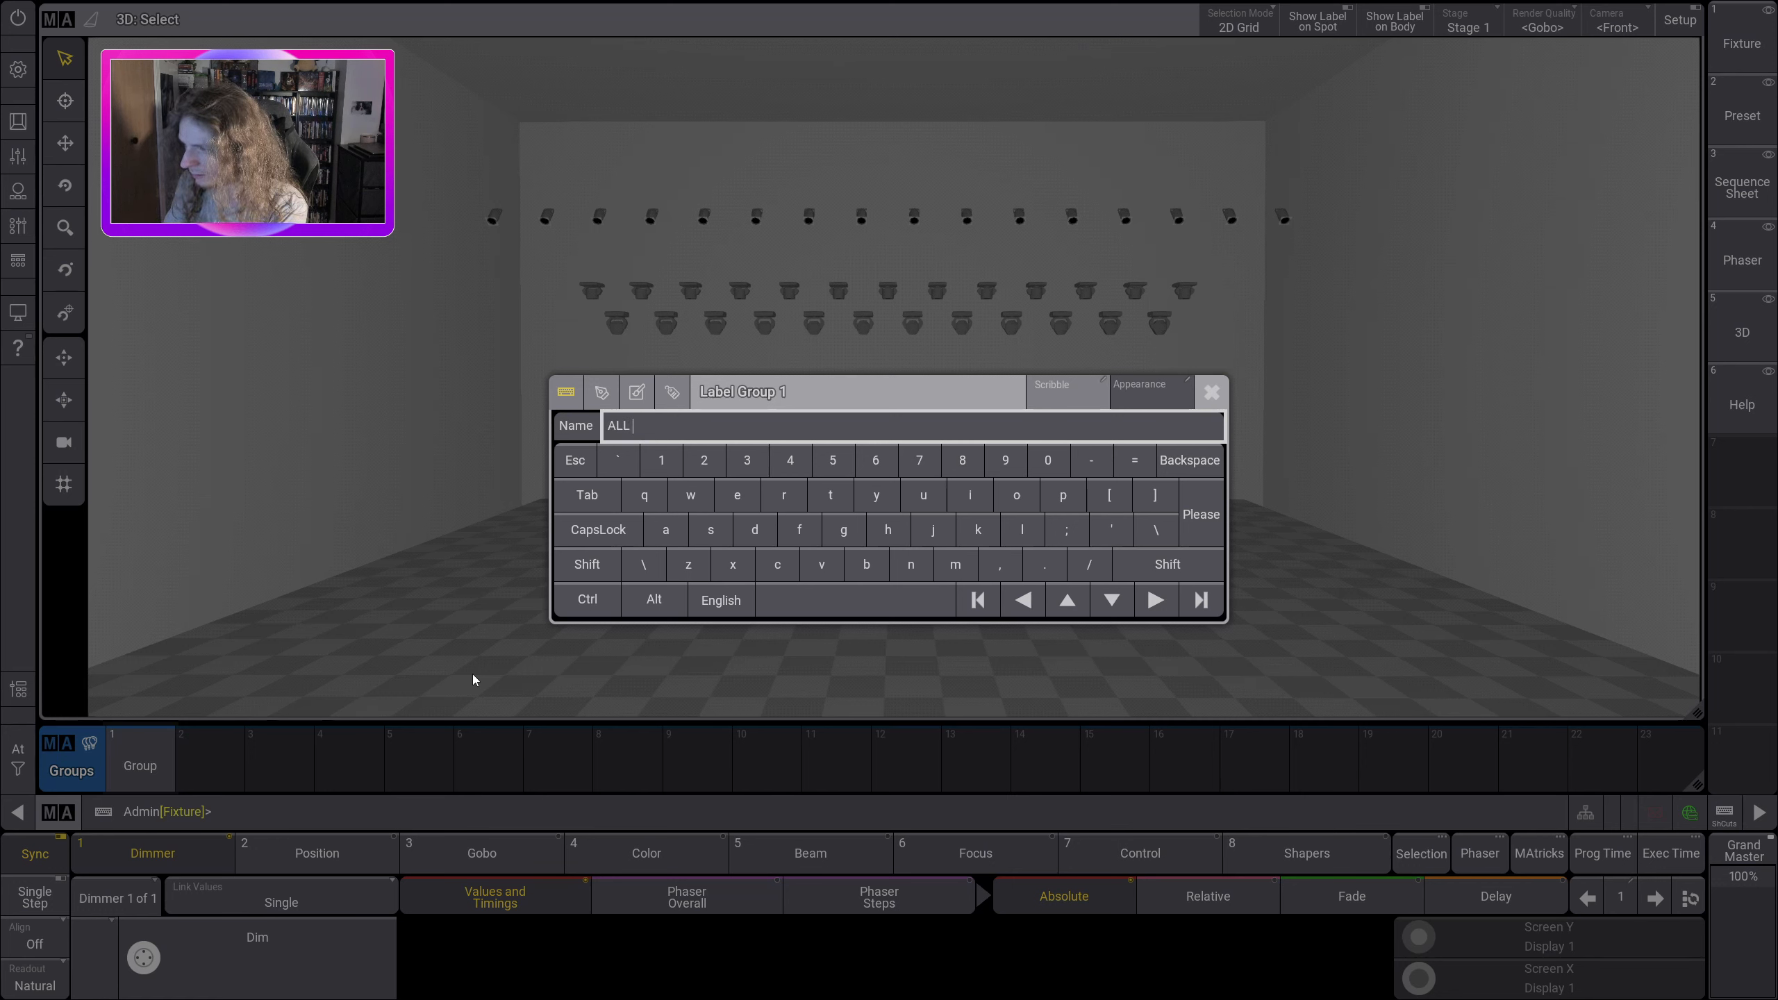
type("ERAS")
key("Return")
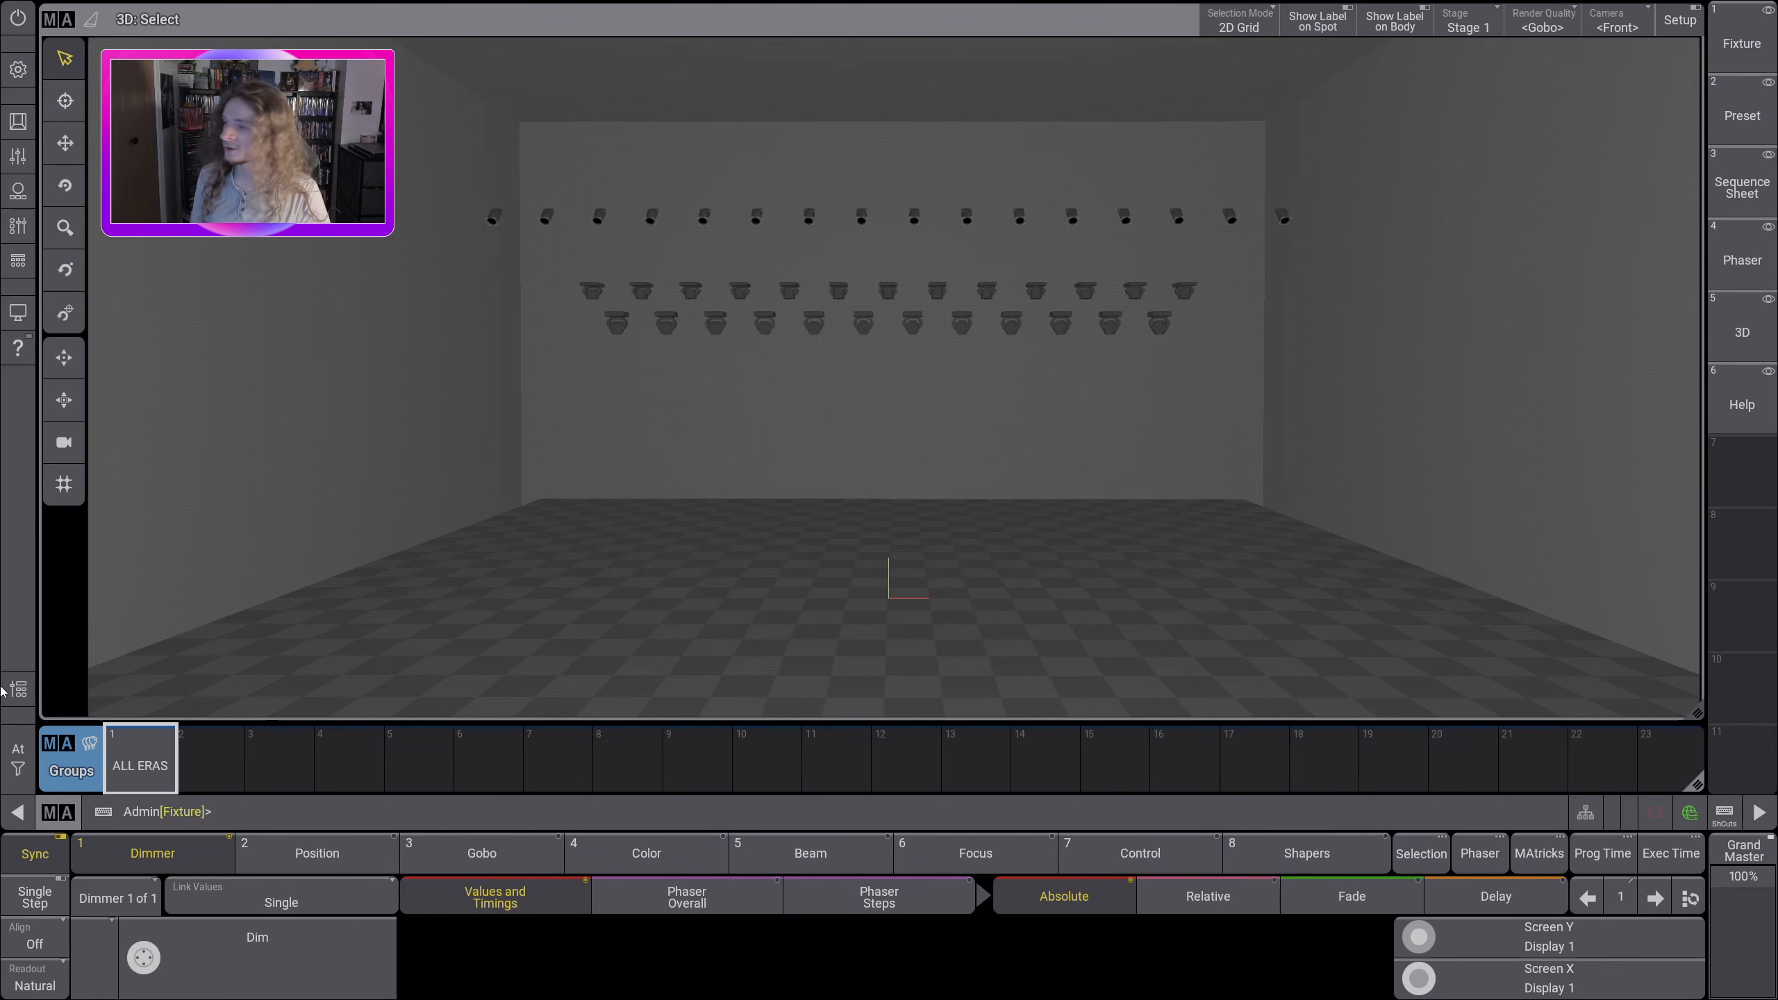
Step: Recall the ALL ERAS group to check which fixtures it selects, and clear the selection
left_click(140, 763)
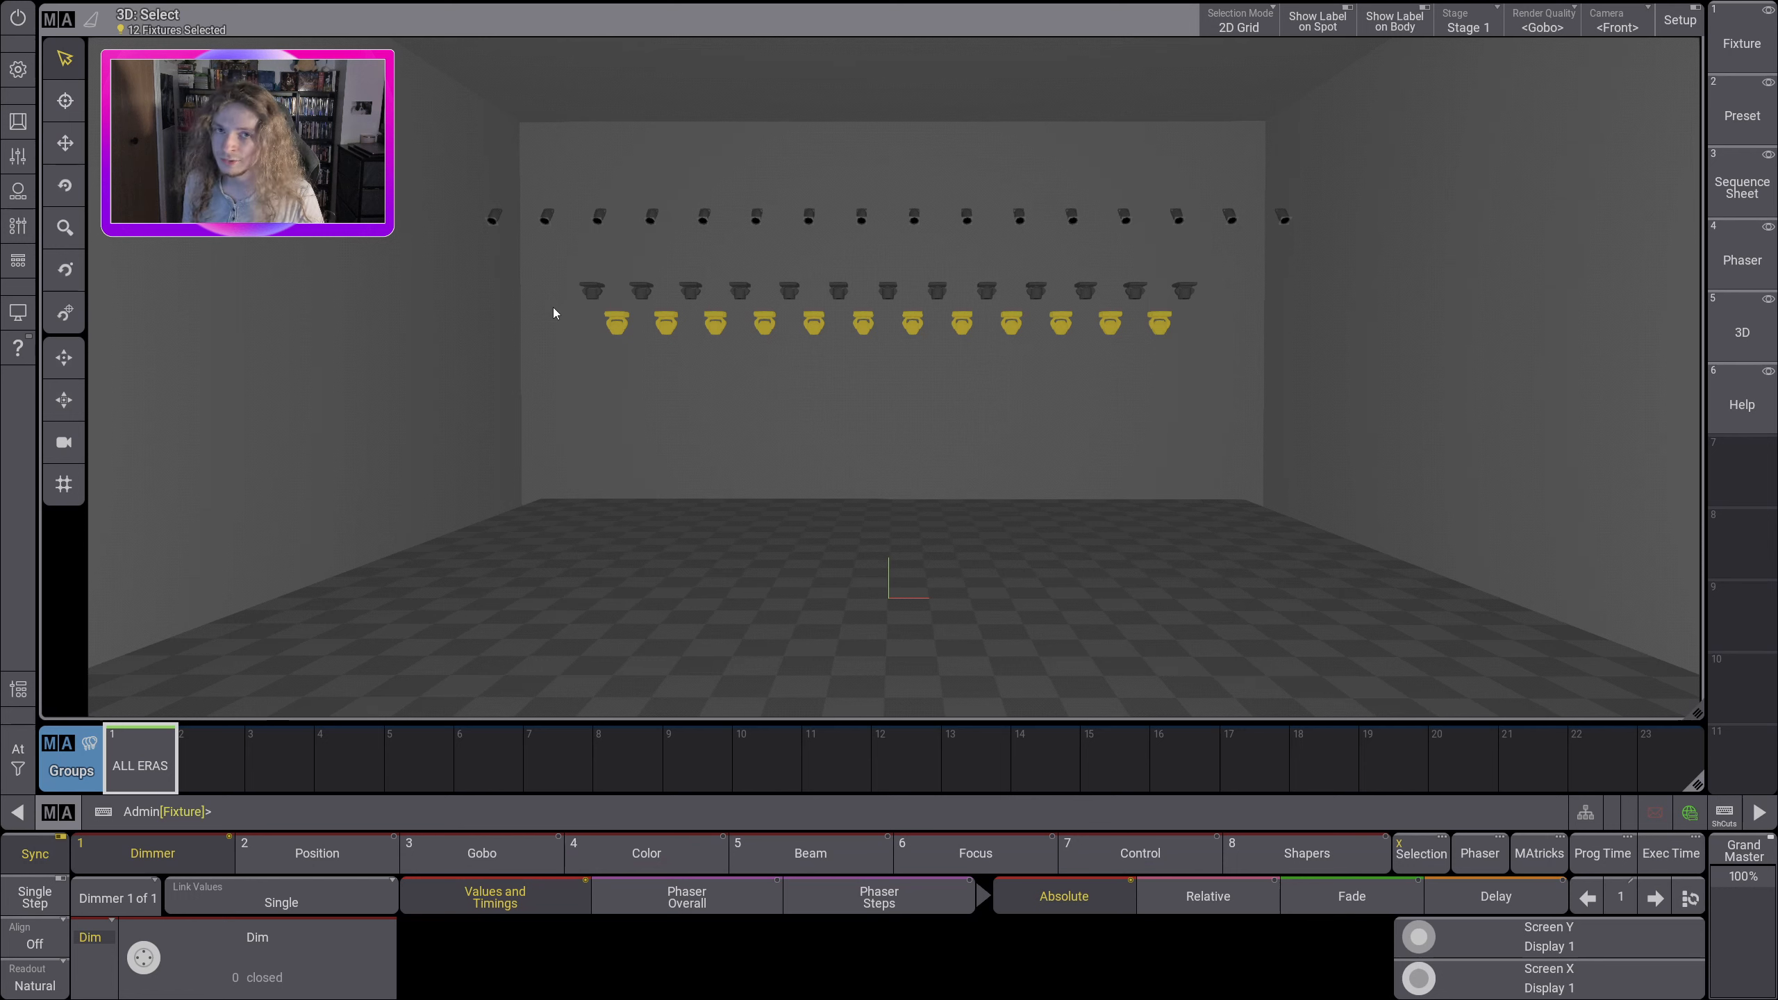
left_click(18, 758)
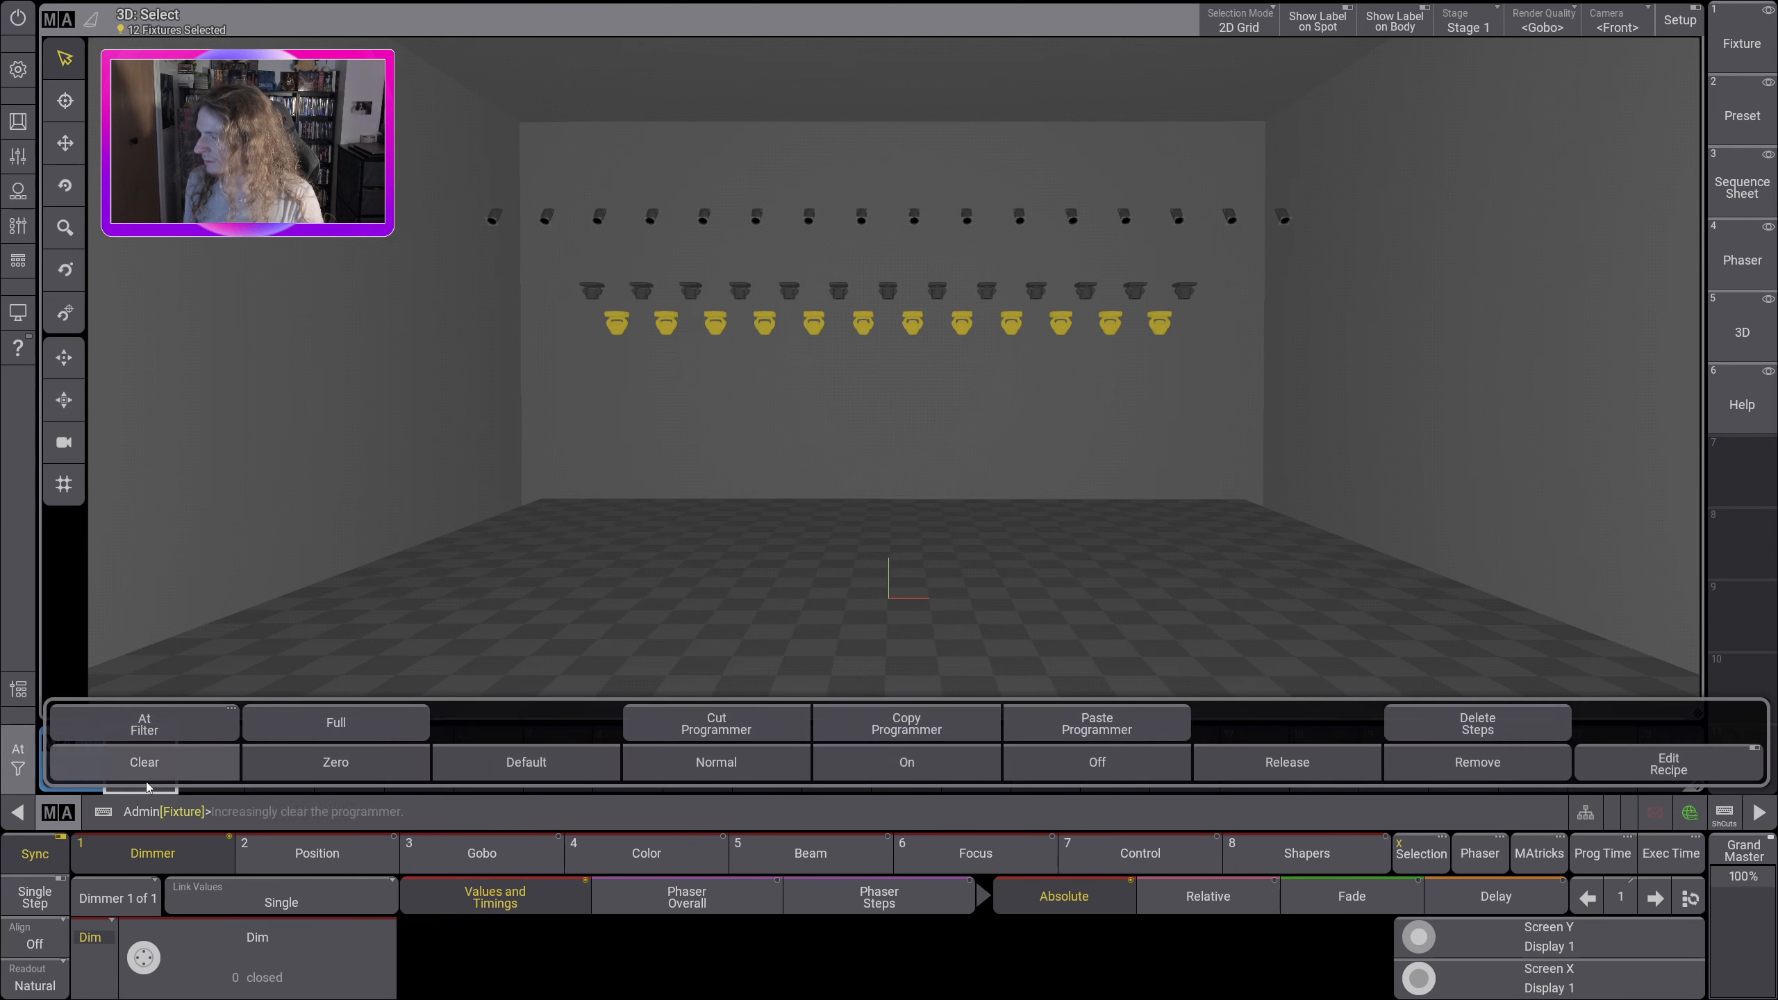
left_click(148, 774)
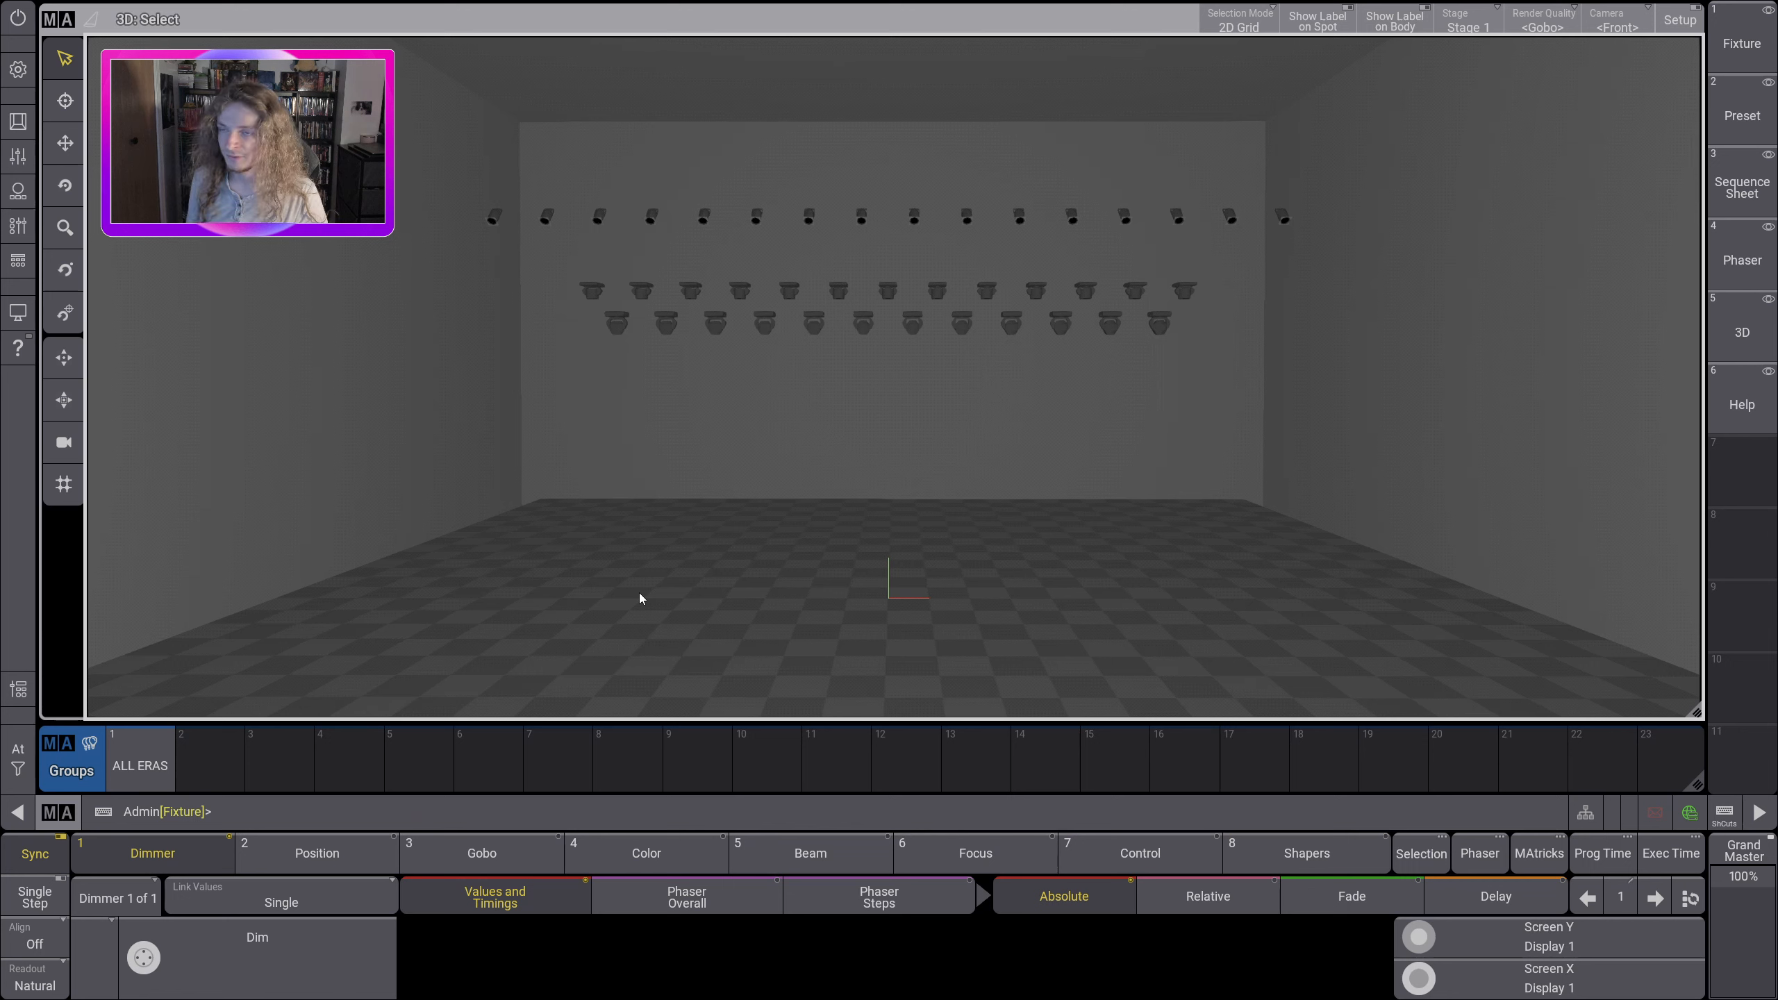
Step: Select the whole middle row of fixtures in the 3D view and store it in Groups pool slot 2
left_click(318, 820)
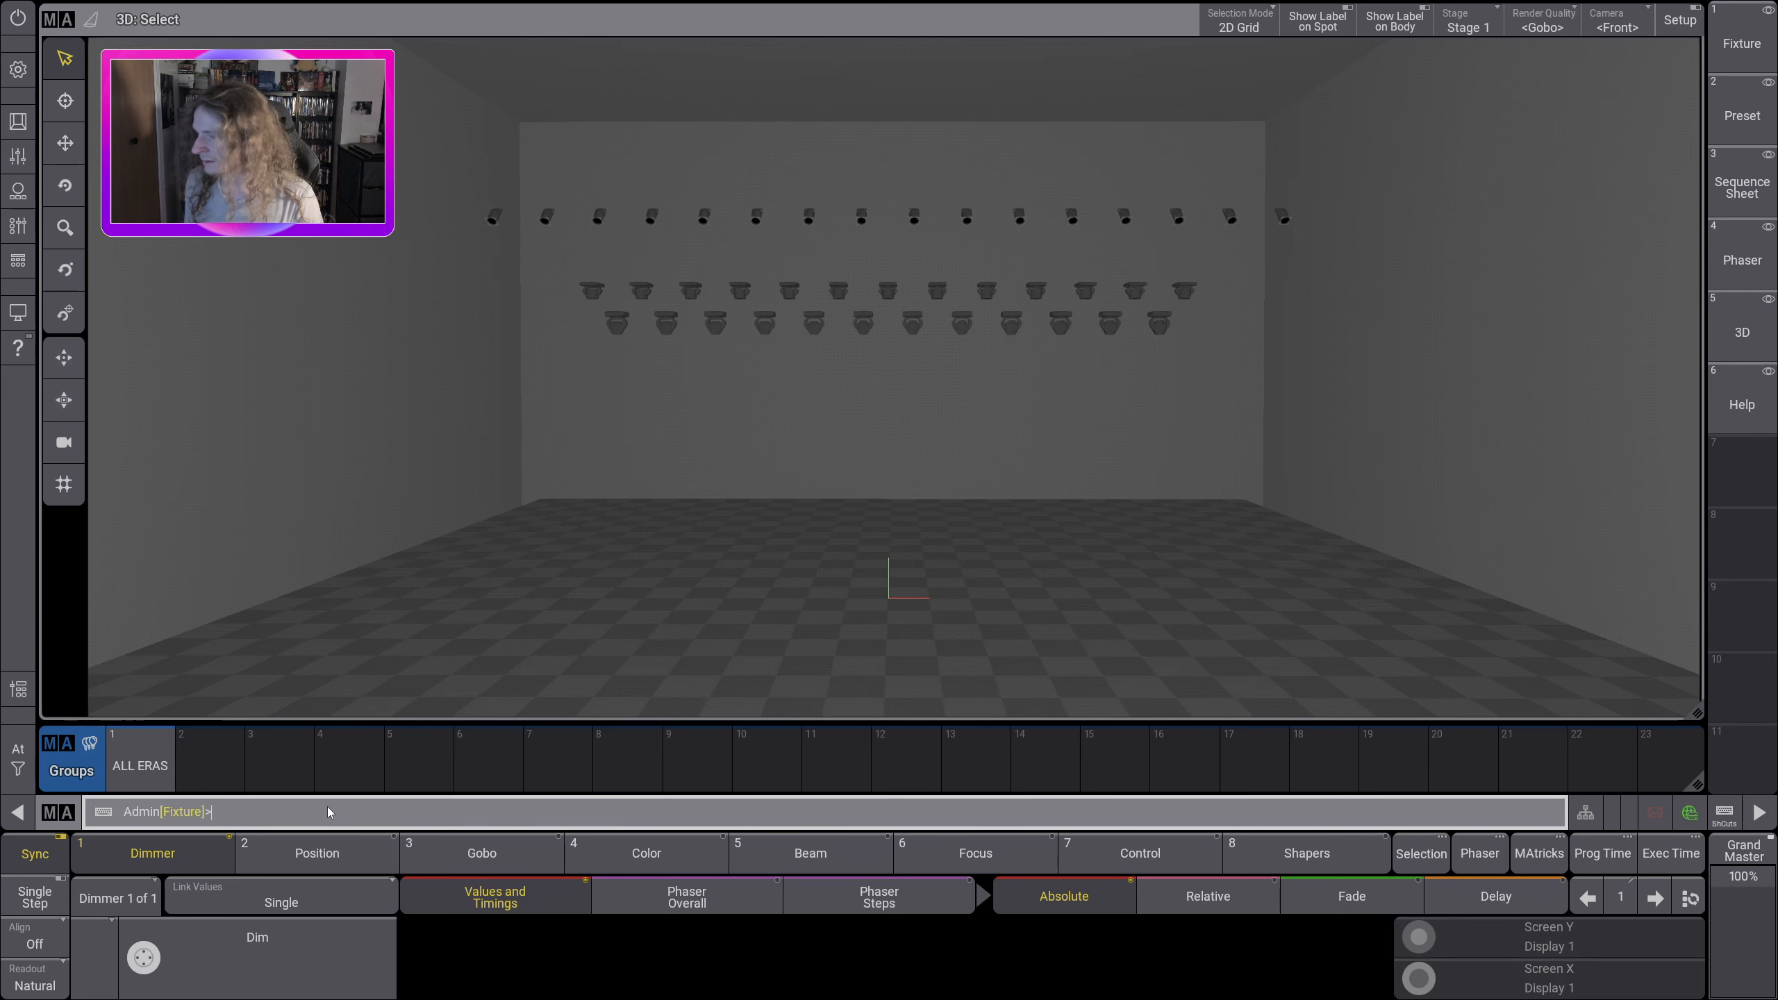
left_click(440, 412)
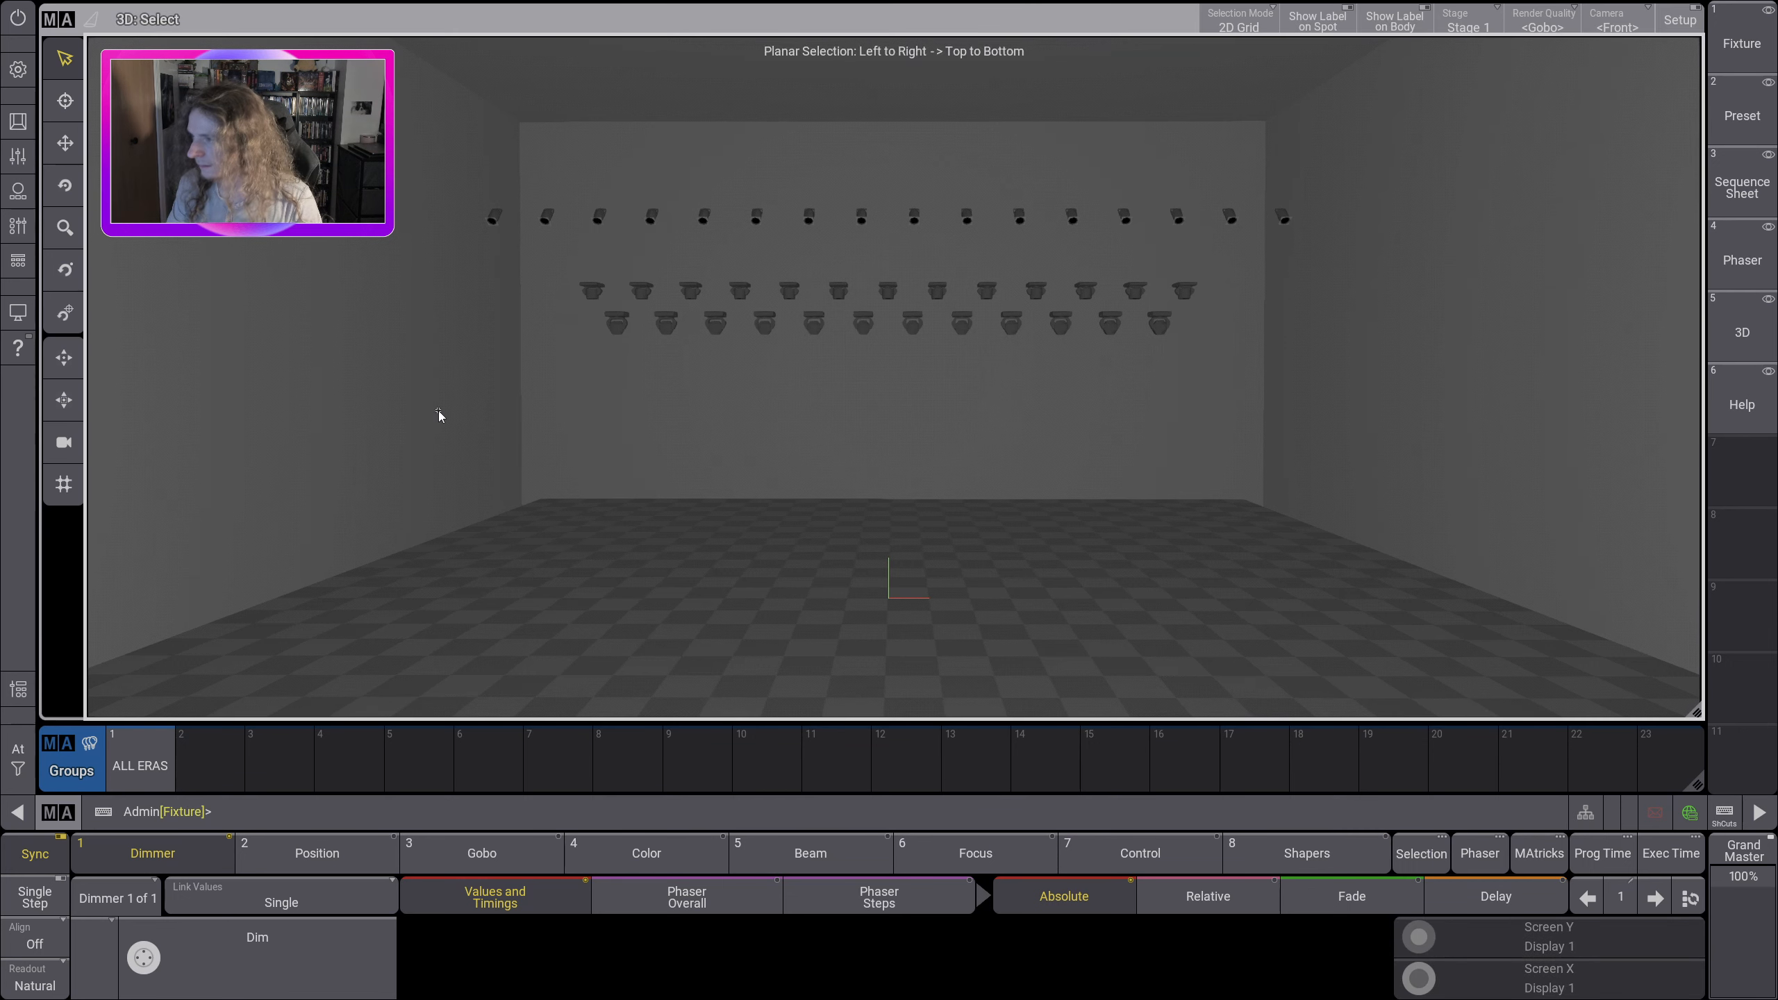
left_click_drag(499, 277, 1230, 310)
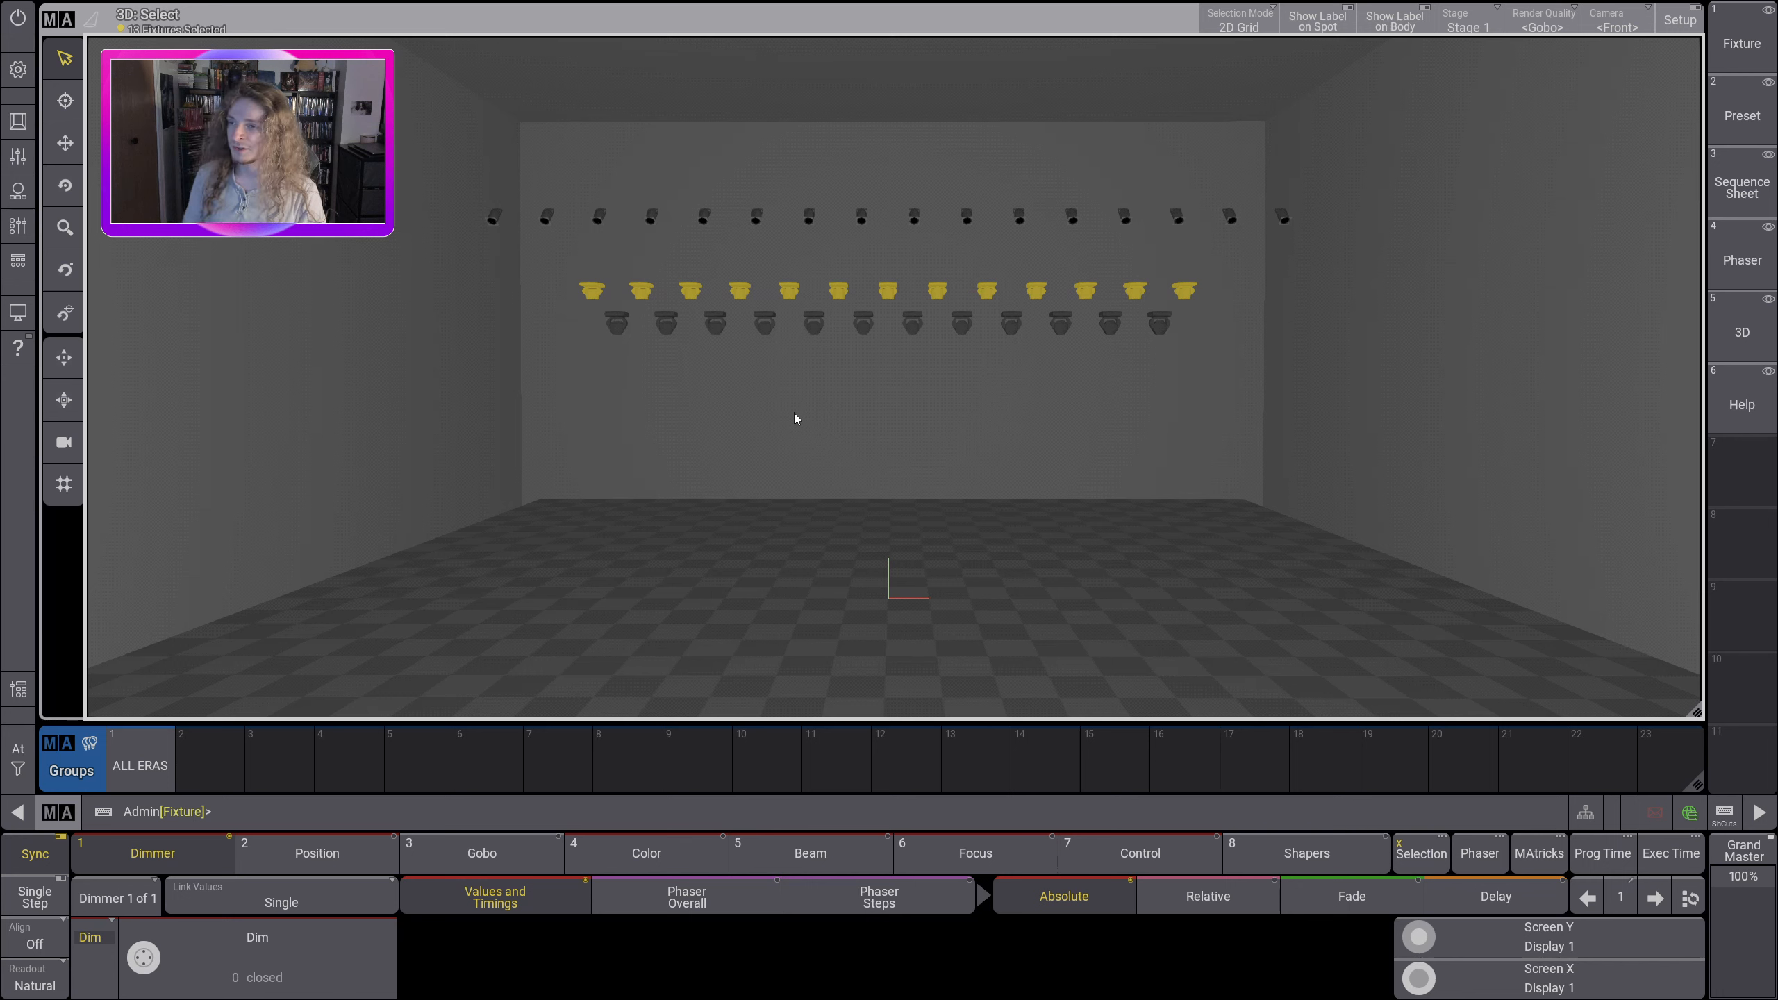
left_click(203, 762)
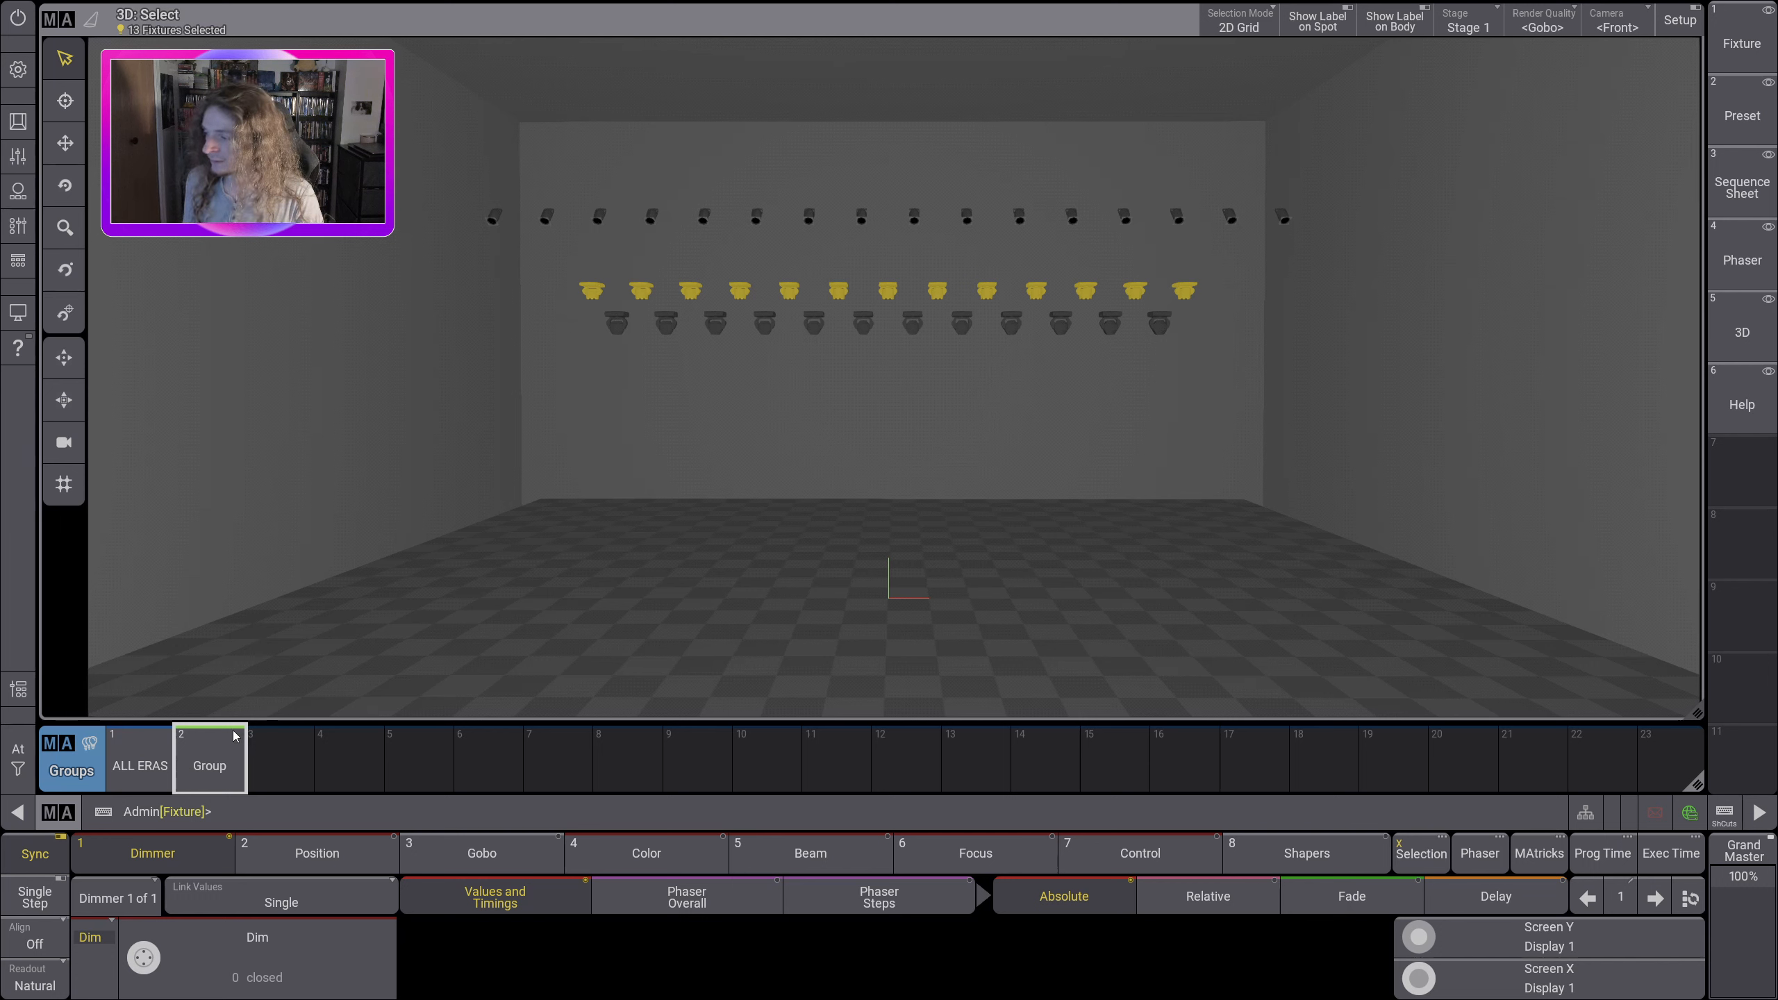
Step: Label group 2 as ALL QUANTUM WASH
left_click(210, 770)
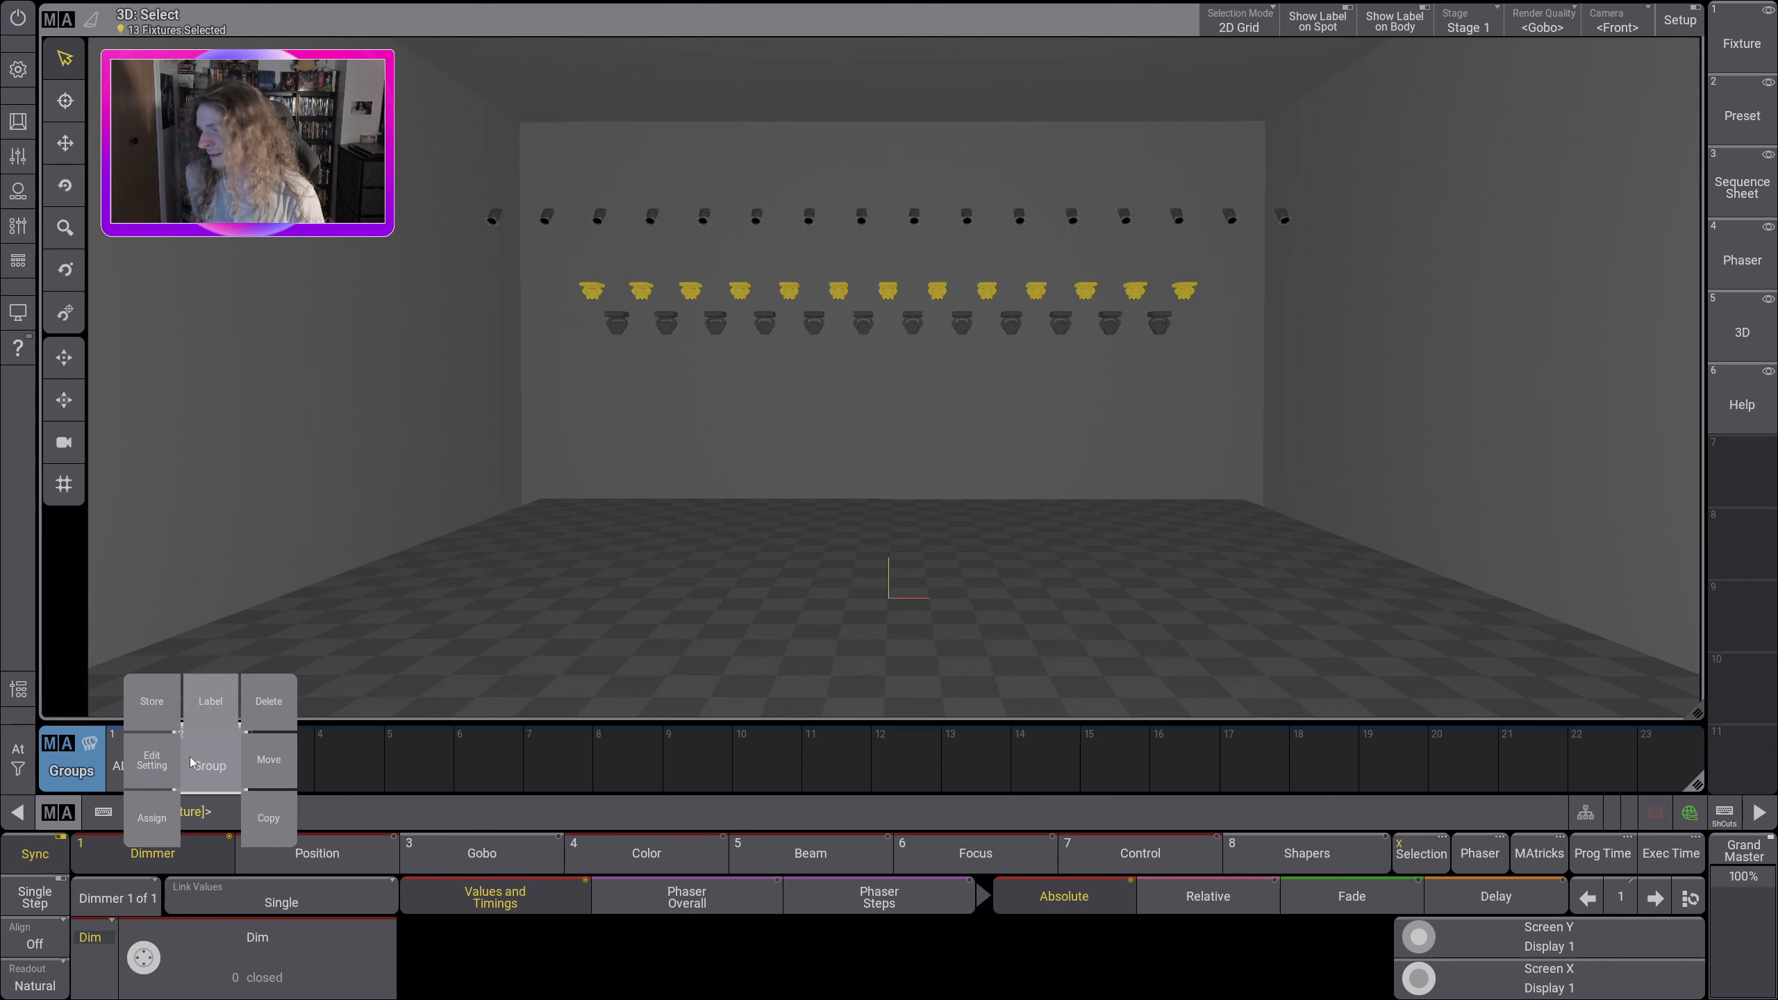
left_click(209, 705)
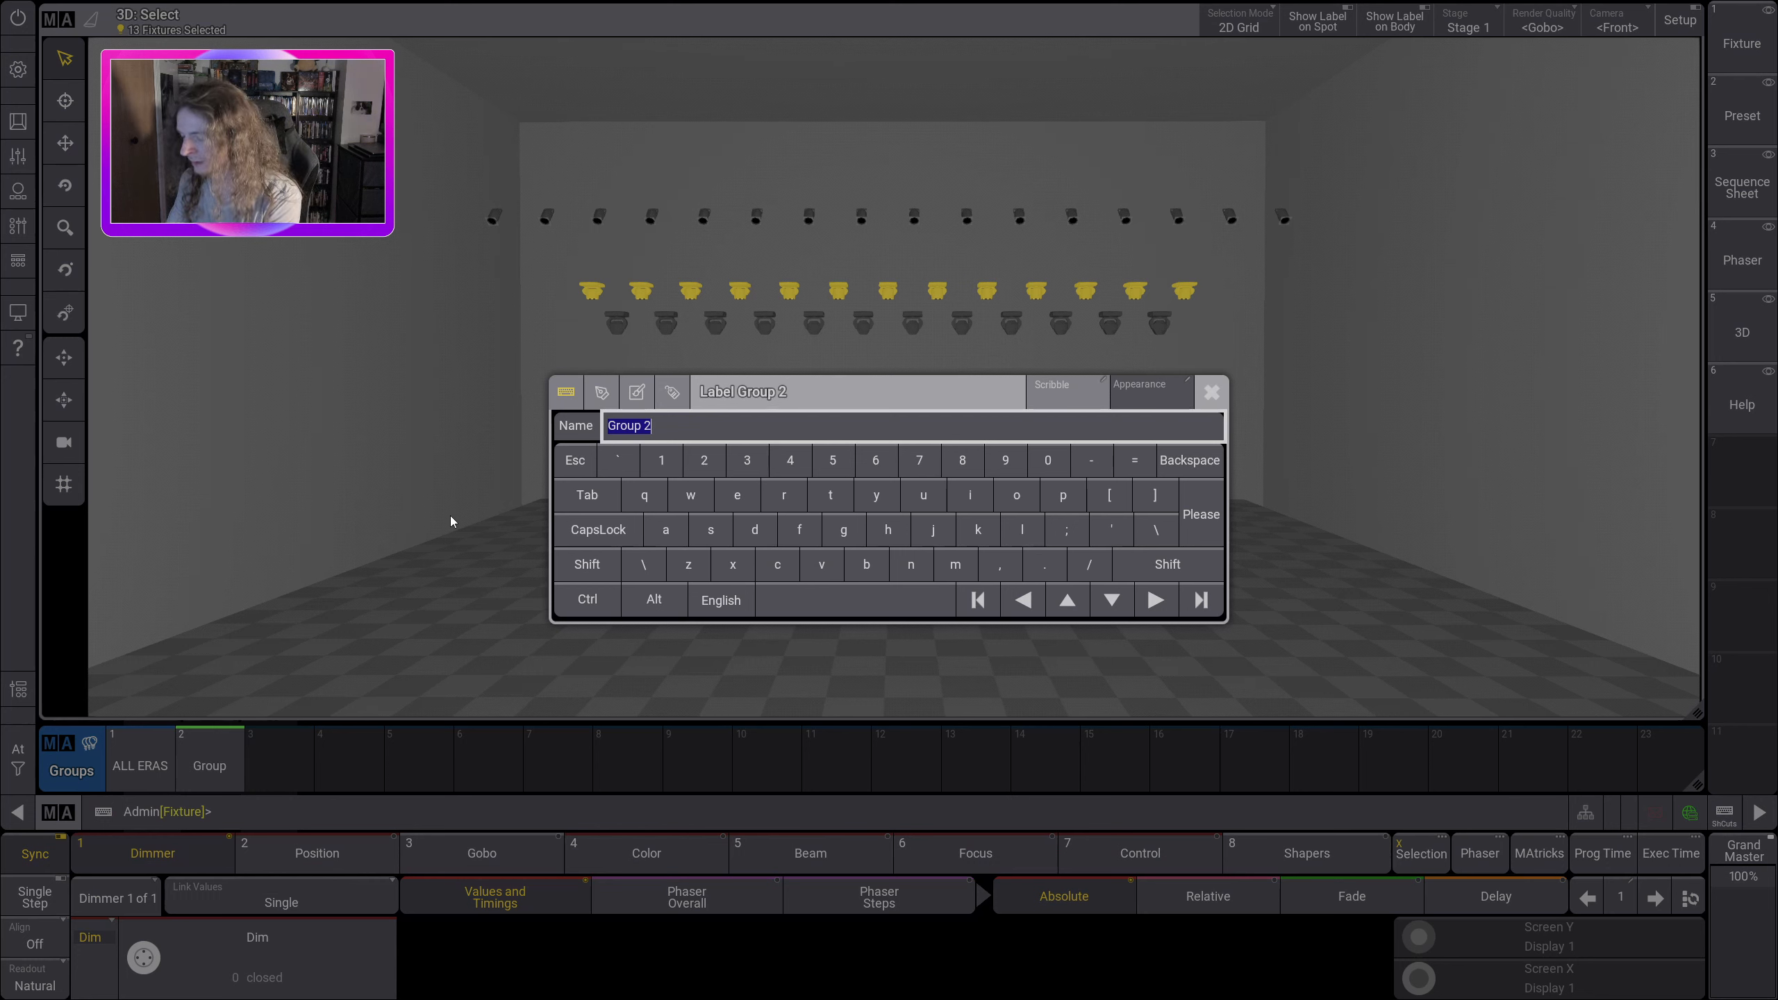
type("Qu")
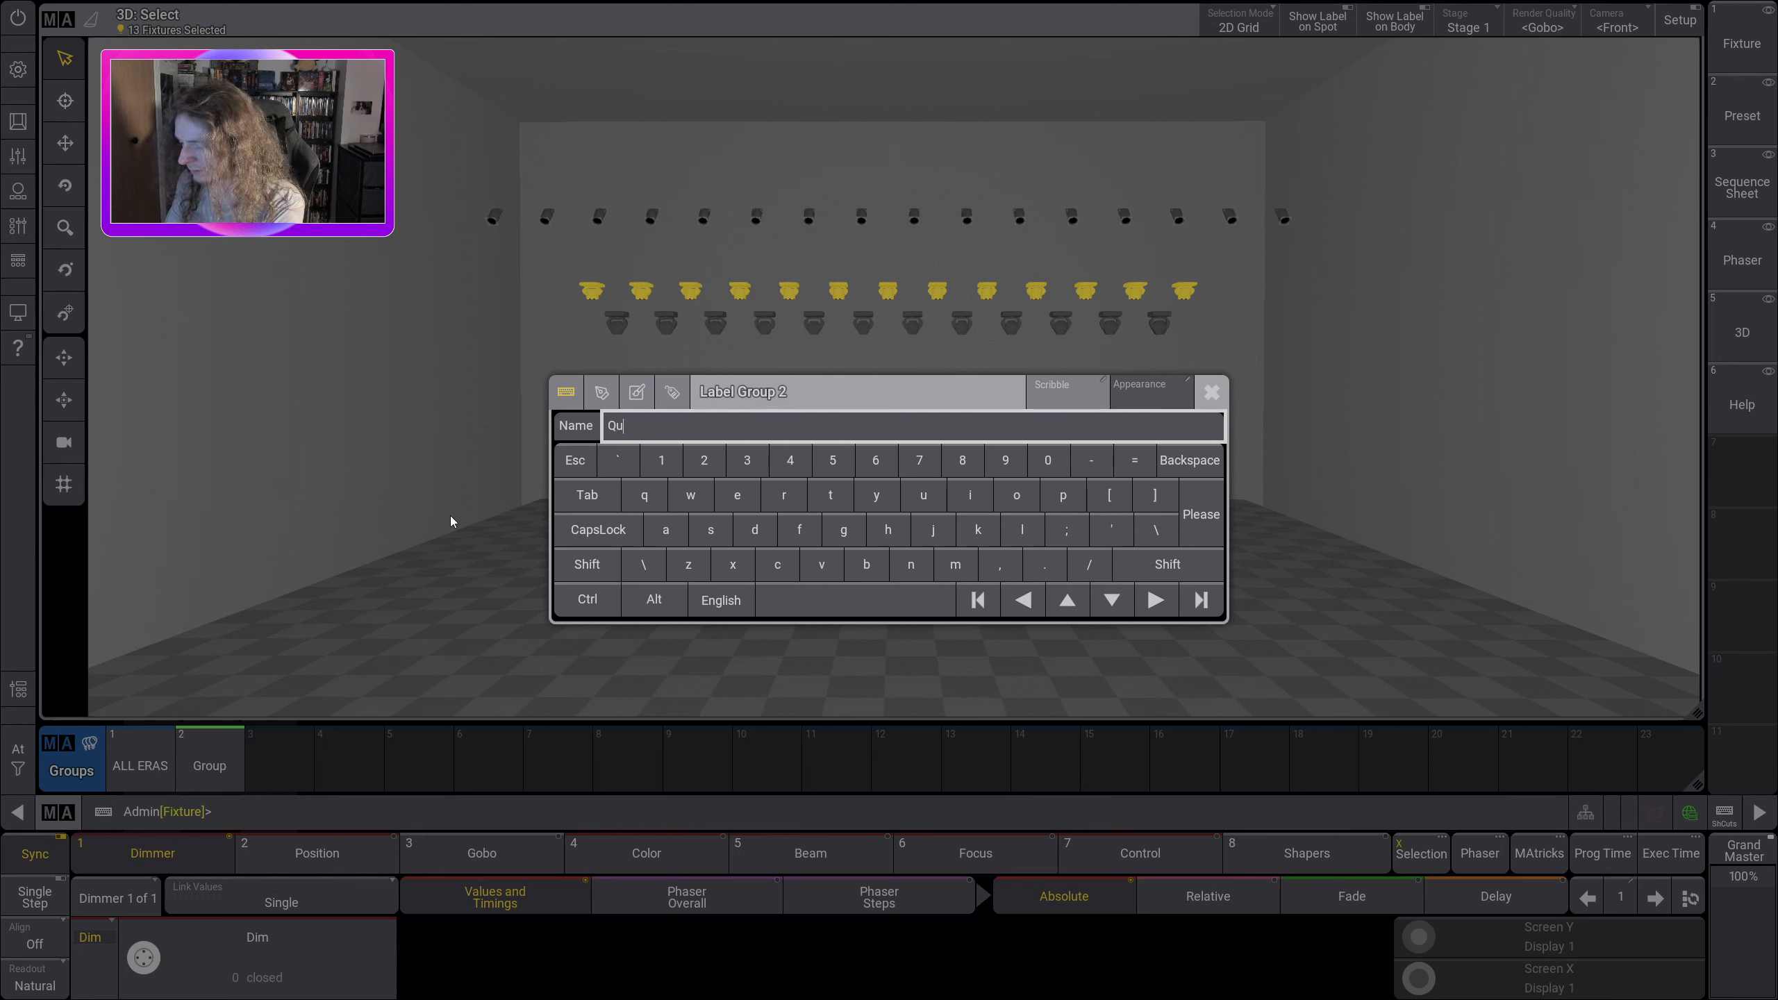
type("antum Wash")
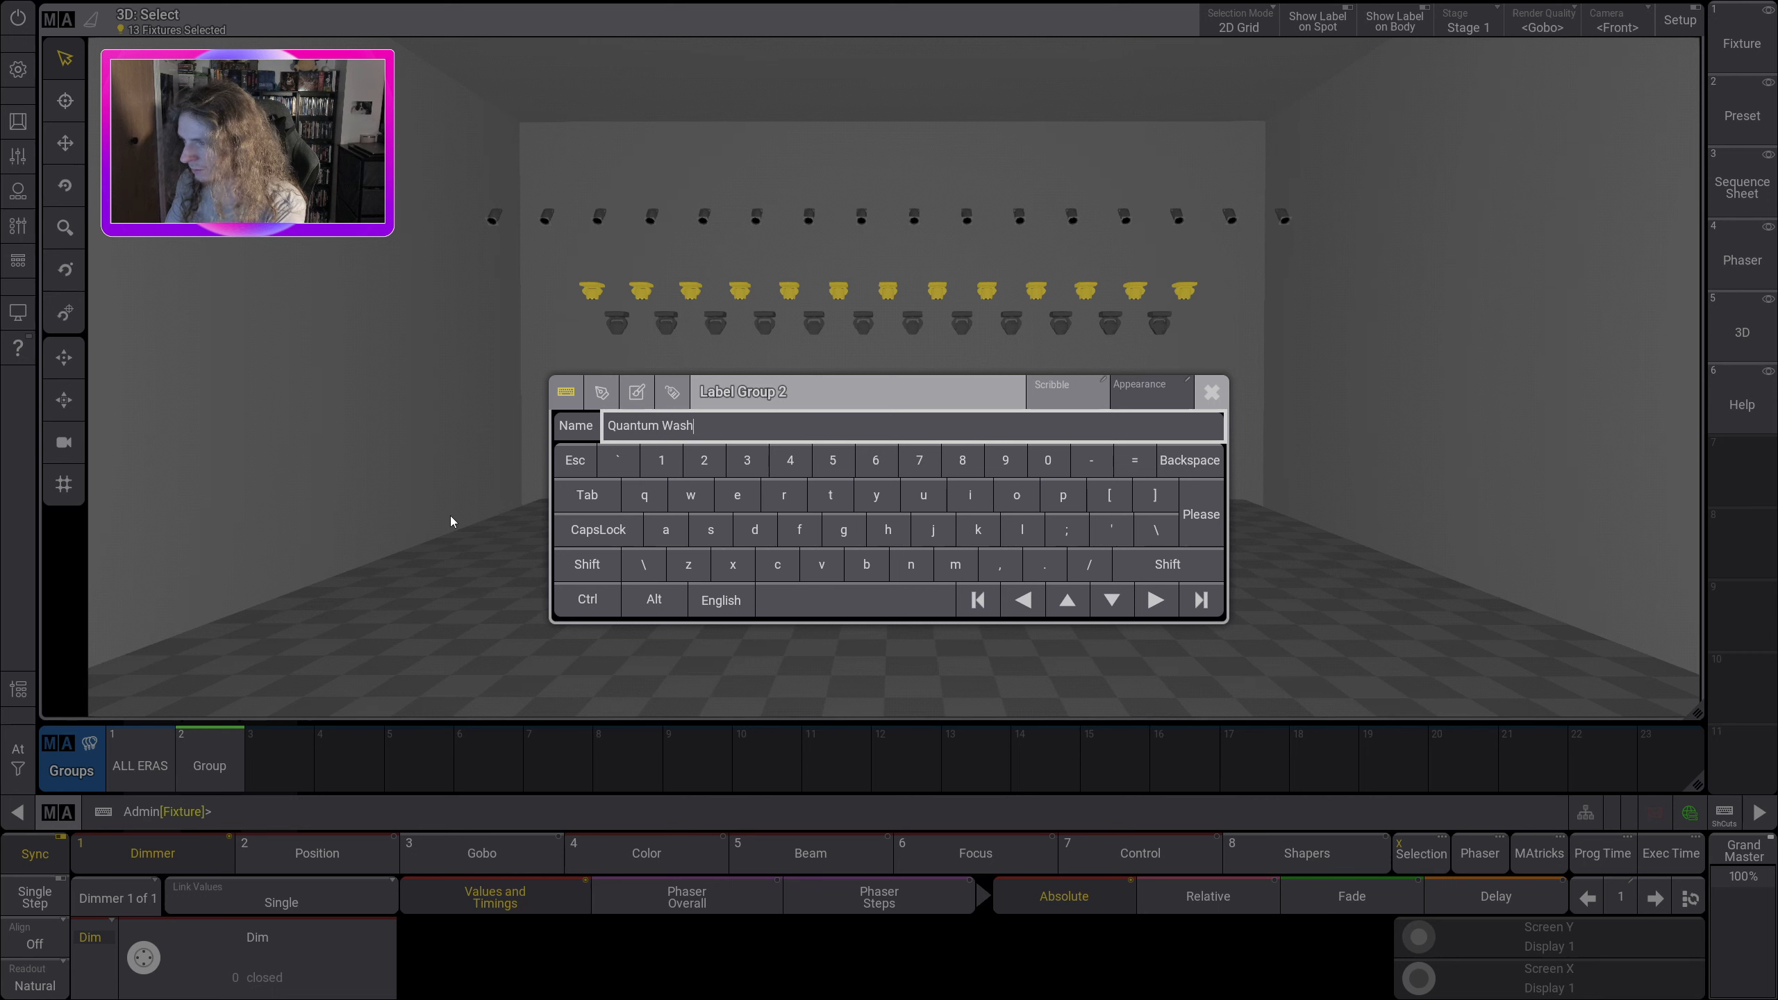
key("BackSpace")
key("BackSpace")
key("BackSpace")
key("BackSpace")
key("BackSpace")
key("BackSpace")
key("BackSpace")
key("BackSpace")
key("BackSpace")
key("BackSpace")
key("BackSpace")
key("BackSpace")
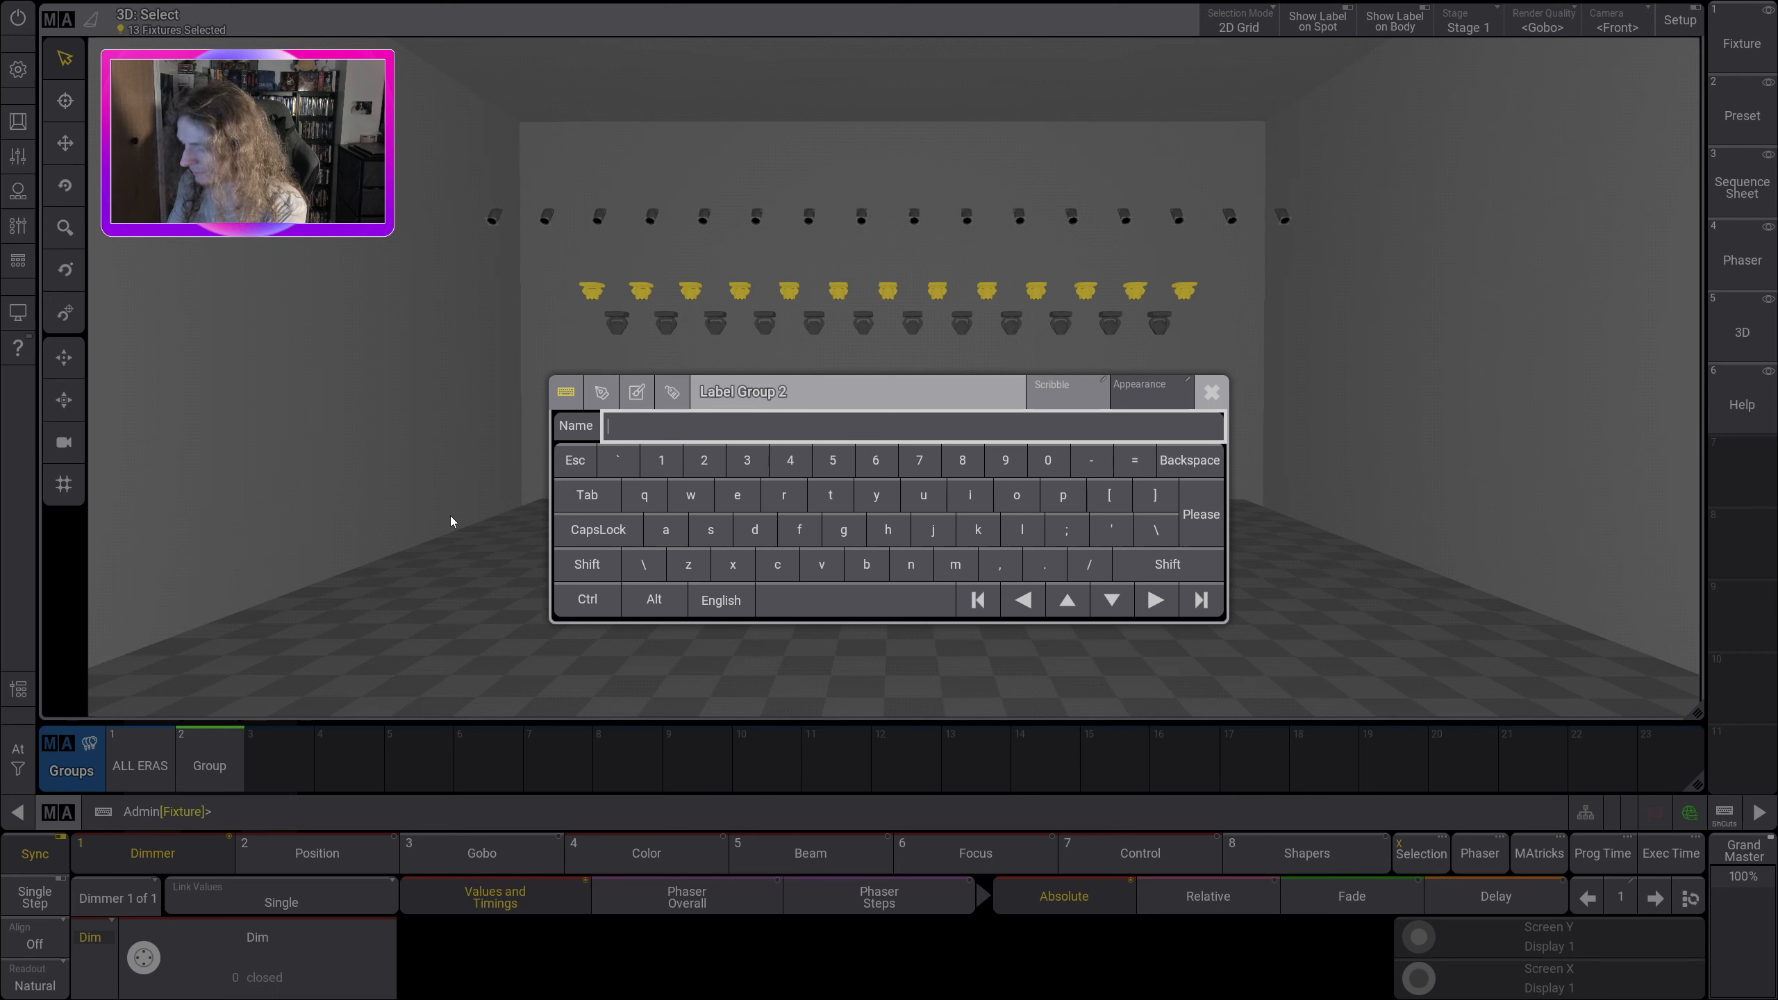
type("ALL QUA")
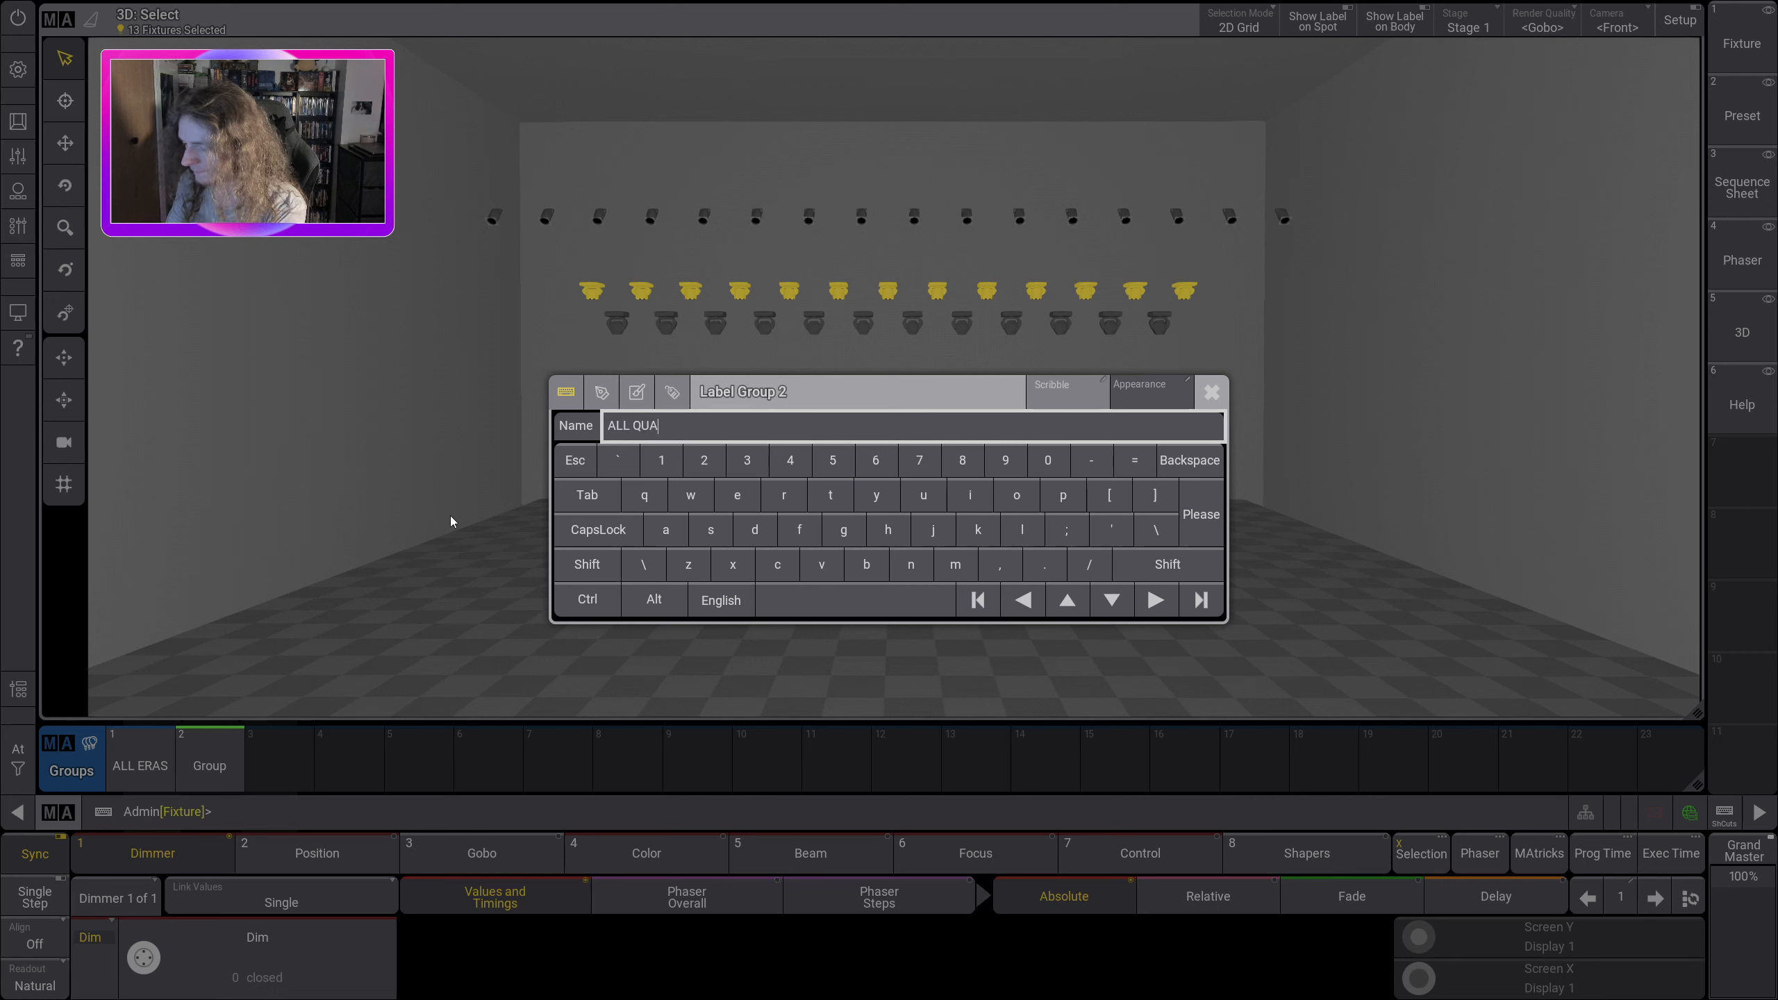
type("NTUM WASH")
key("Return")
Step: Clear the selection, select the uppermost row of fixtures in the 3D view and store it in Groups pool slot 3
left_click(18, 757)
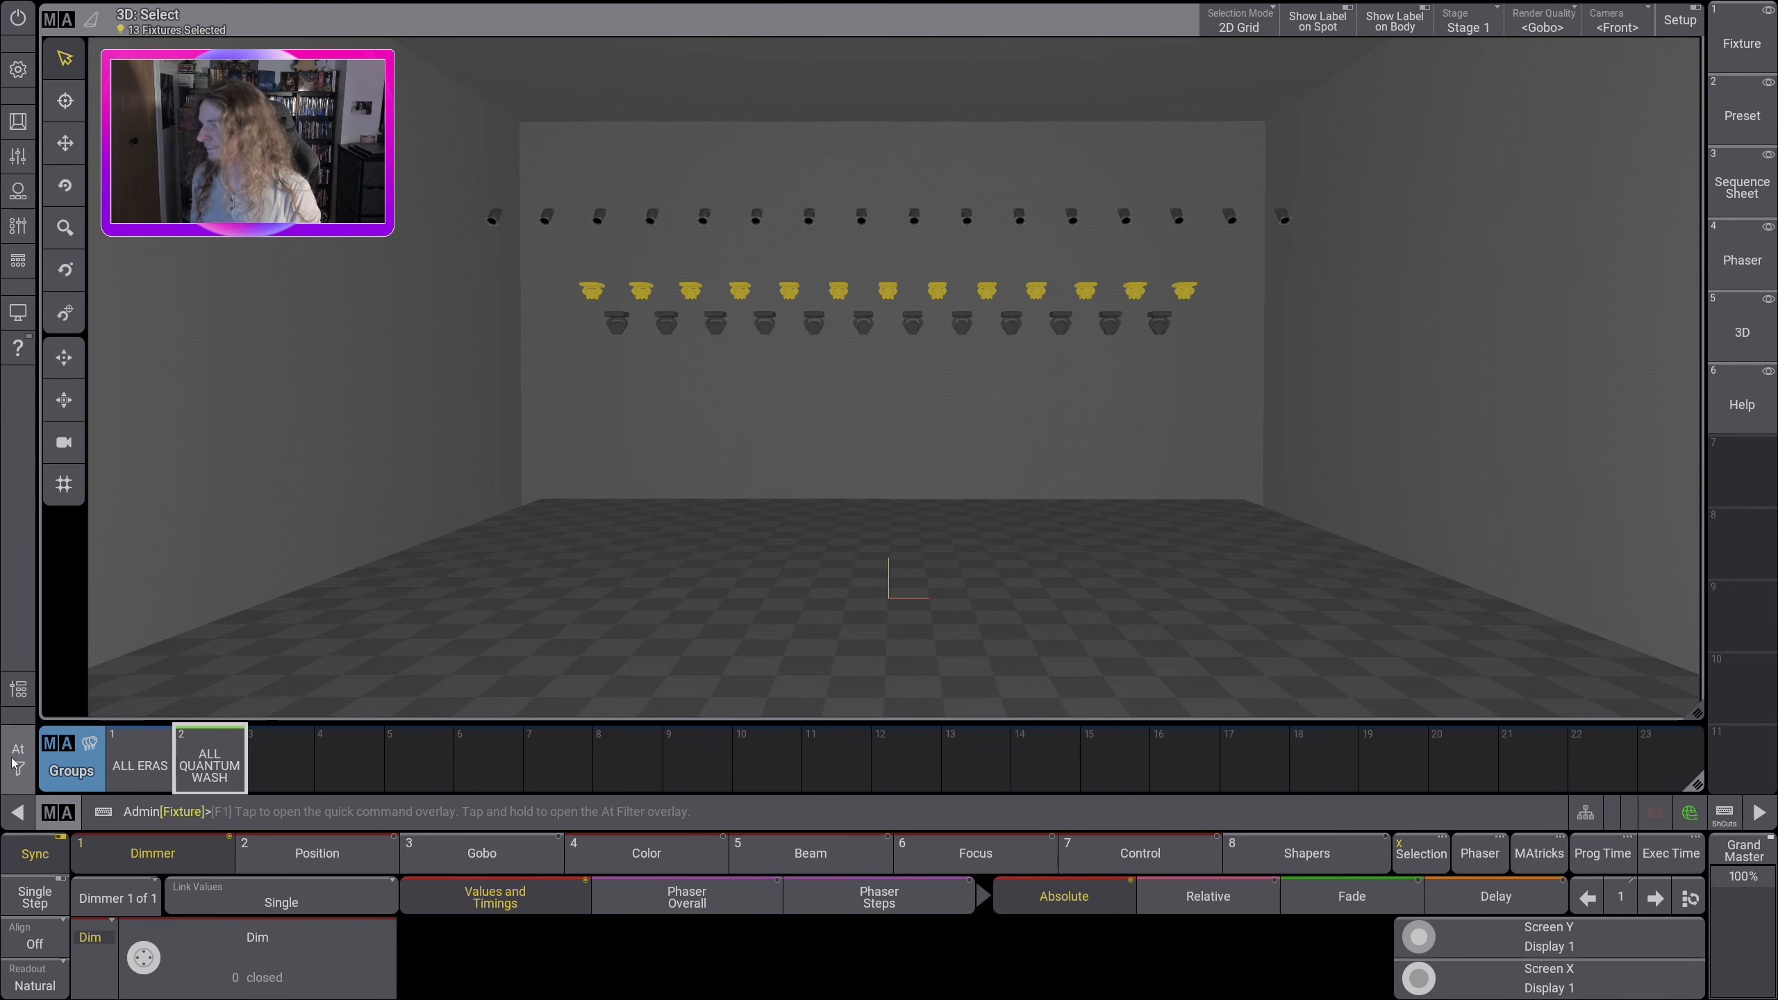
left_click(166, 754)
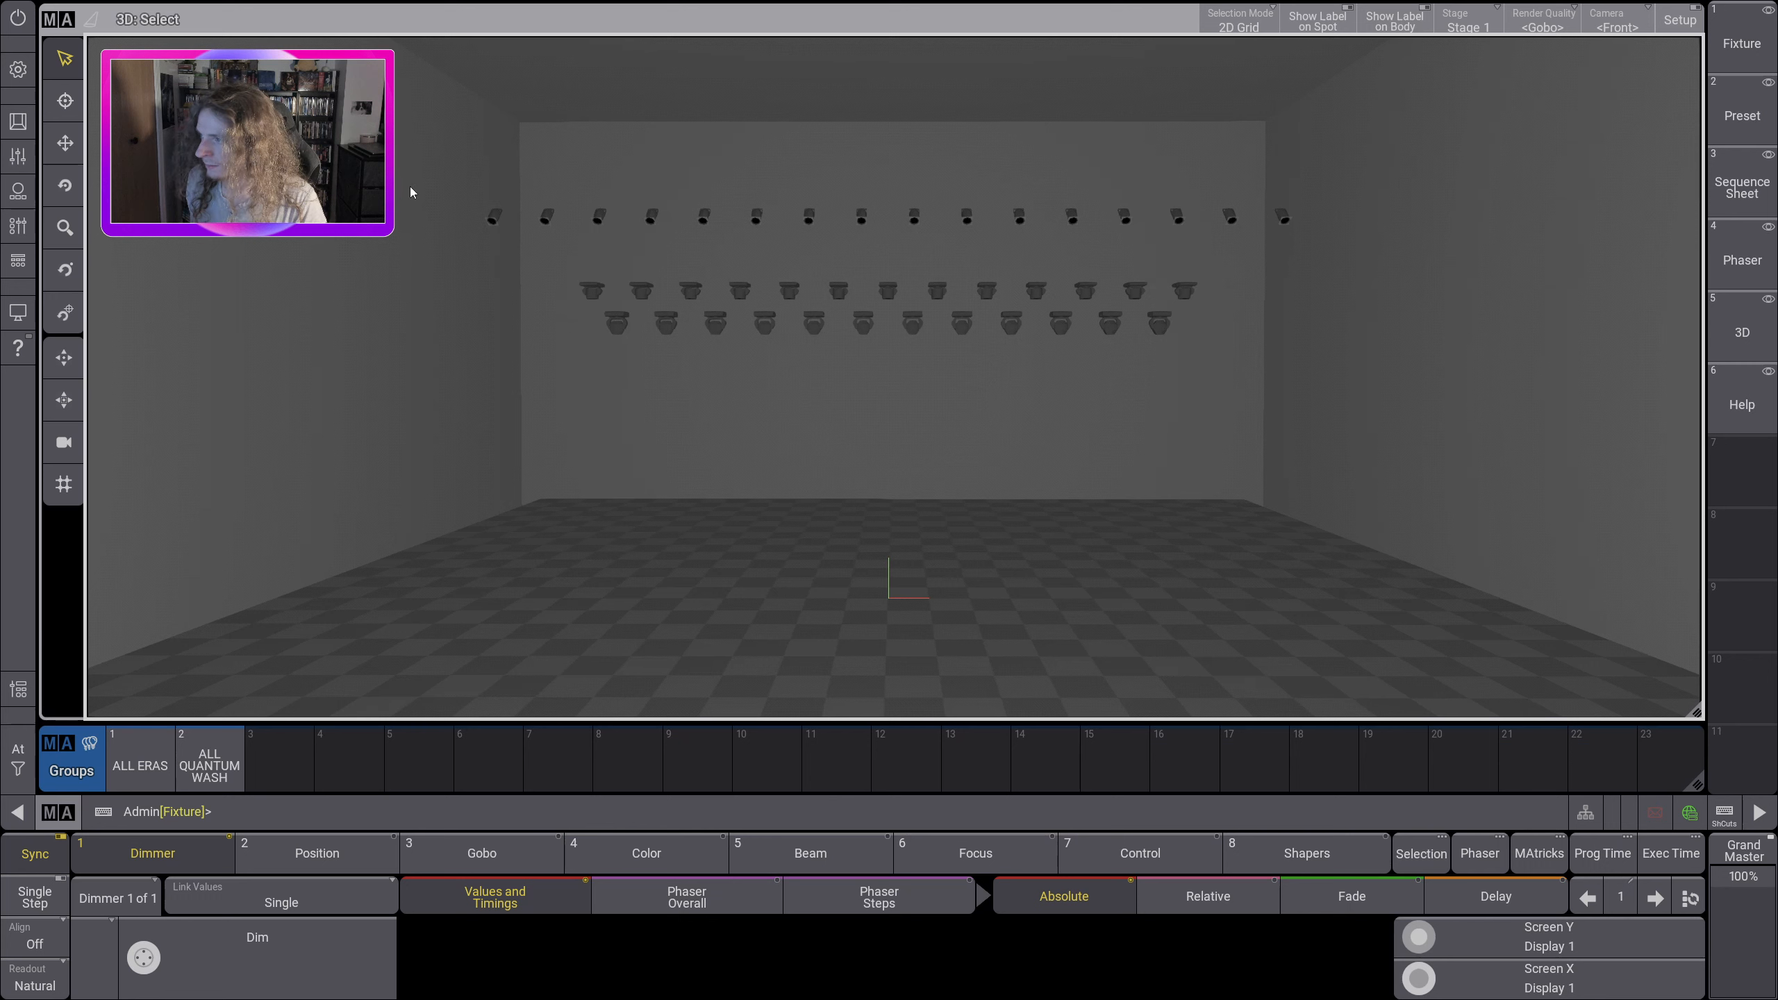
left_click_drag(410, 176, 1428, 258)
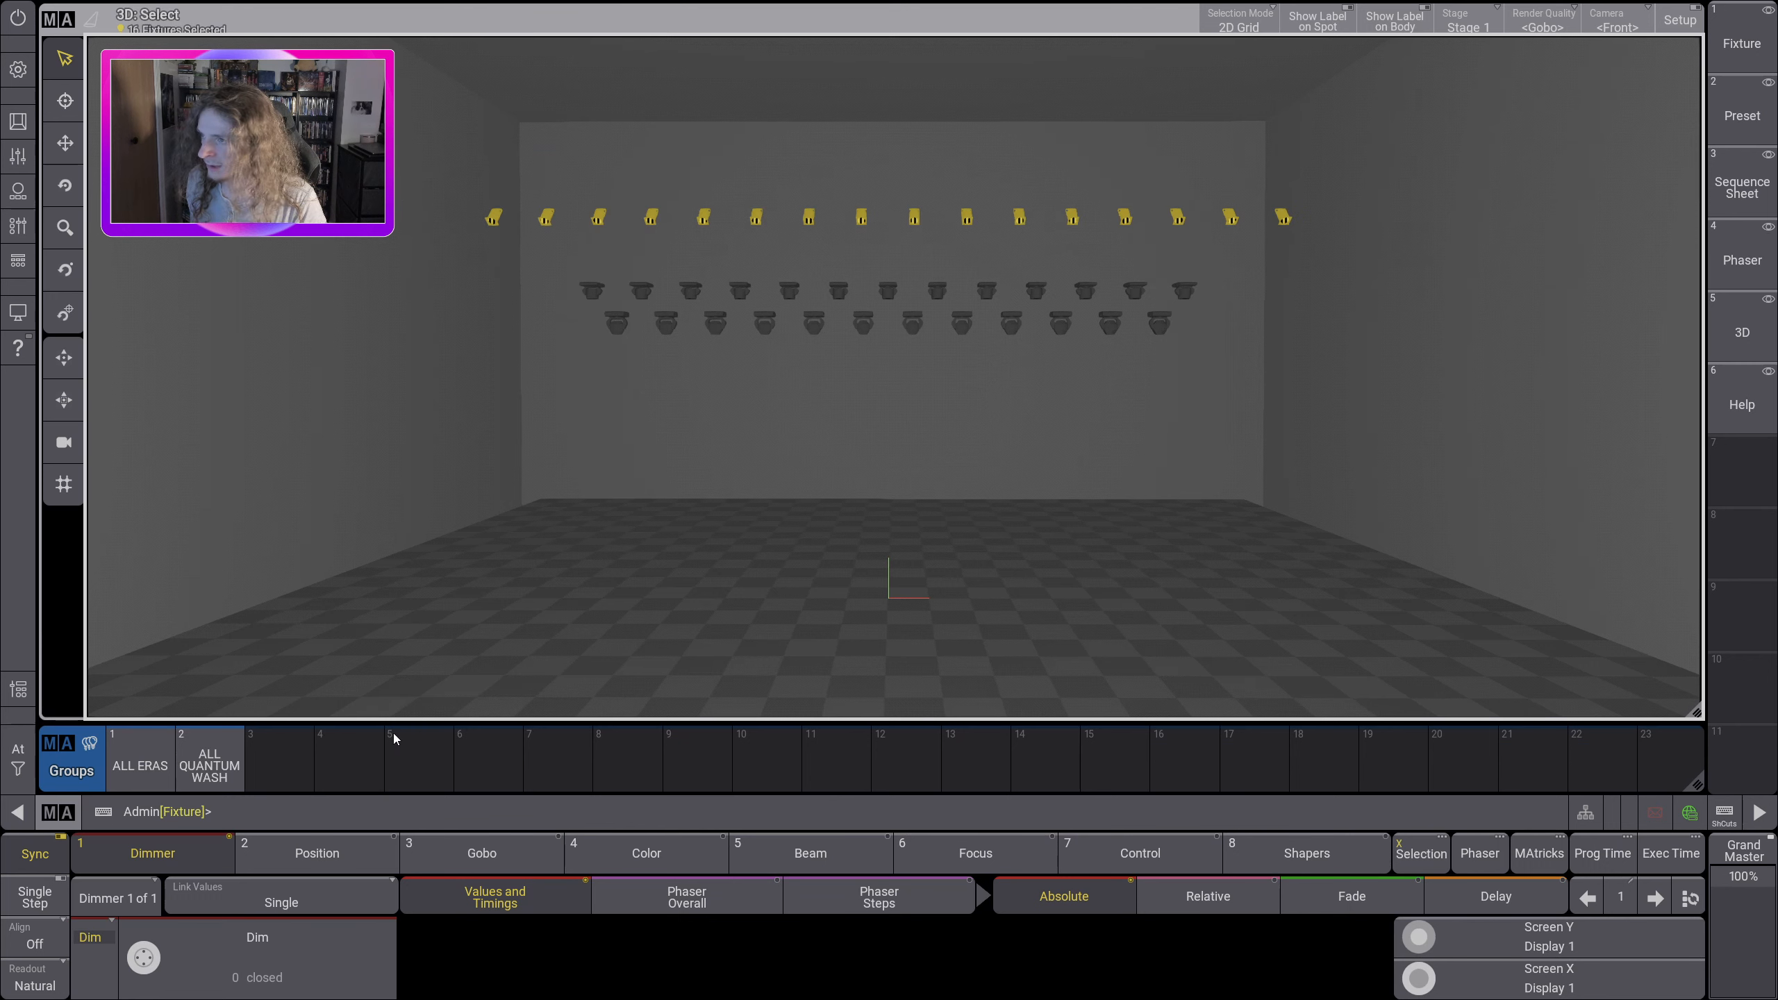
left_click(298, 772)
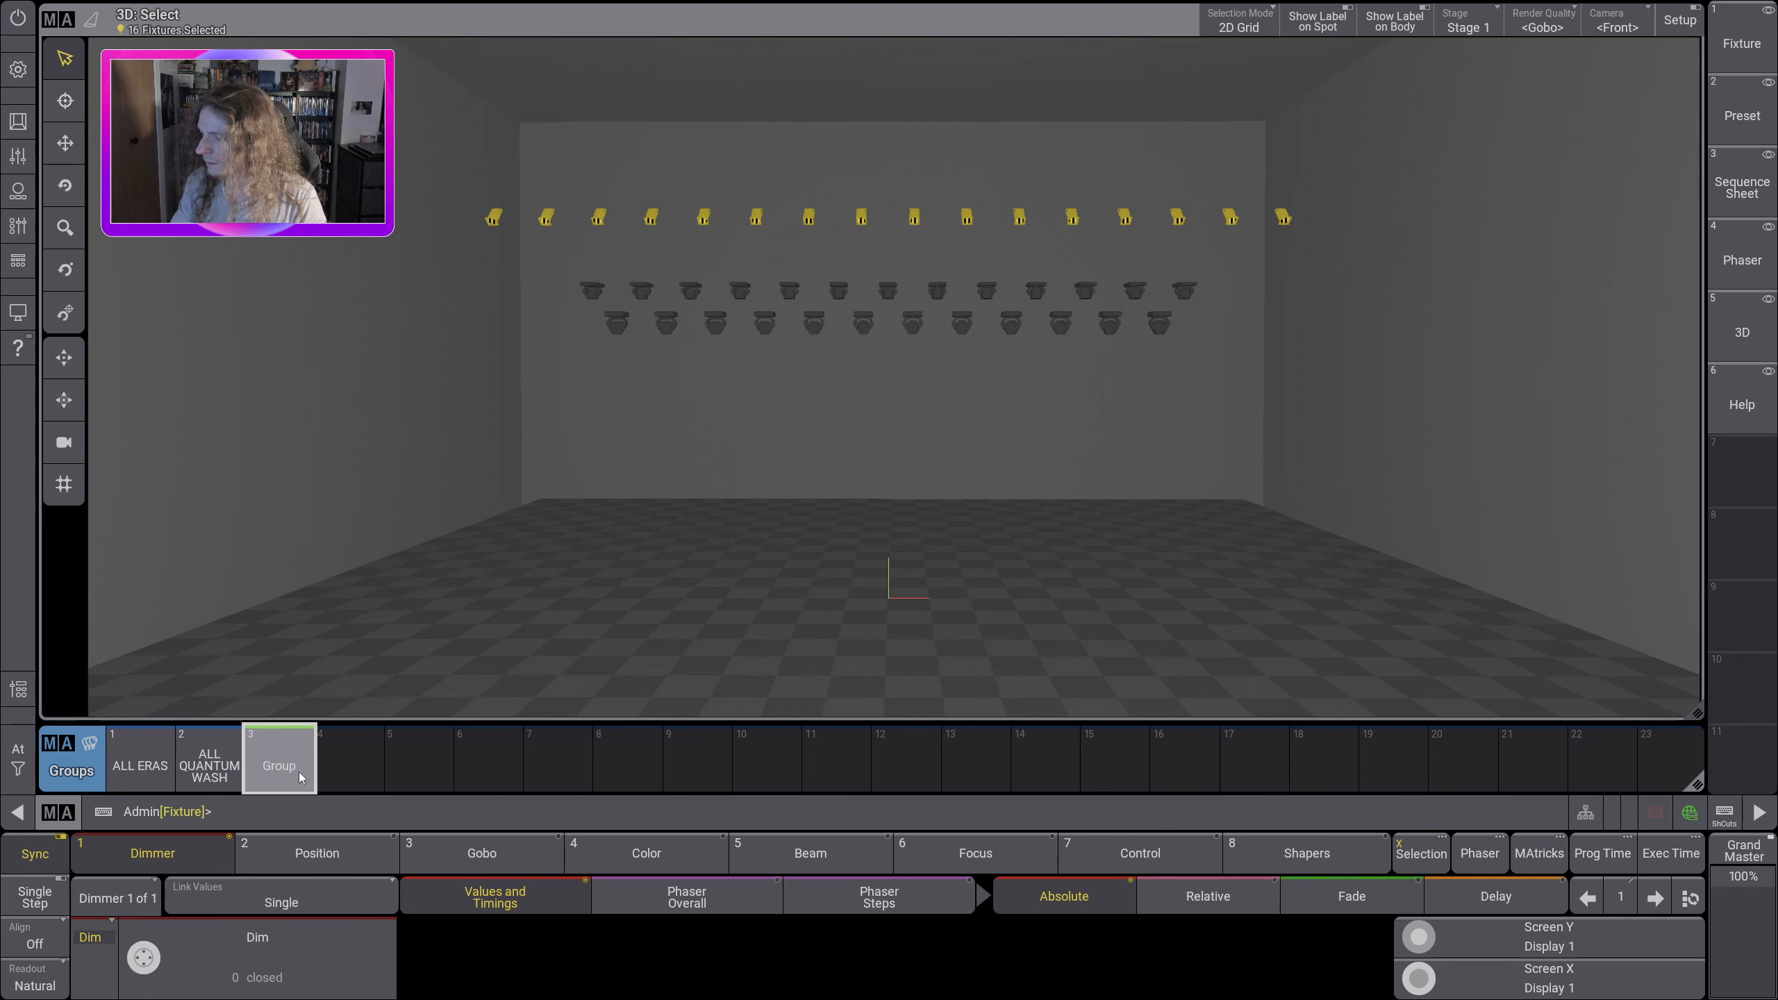
Step: Label group 3 as ALL DIMMERS
left_click_drag(295, 872, 283, 869)
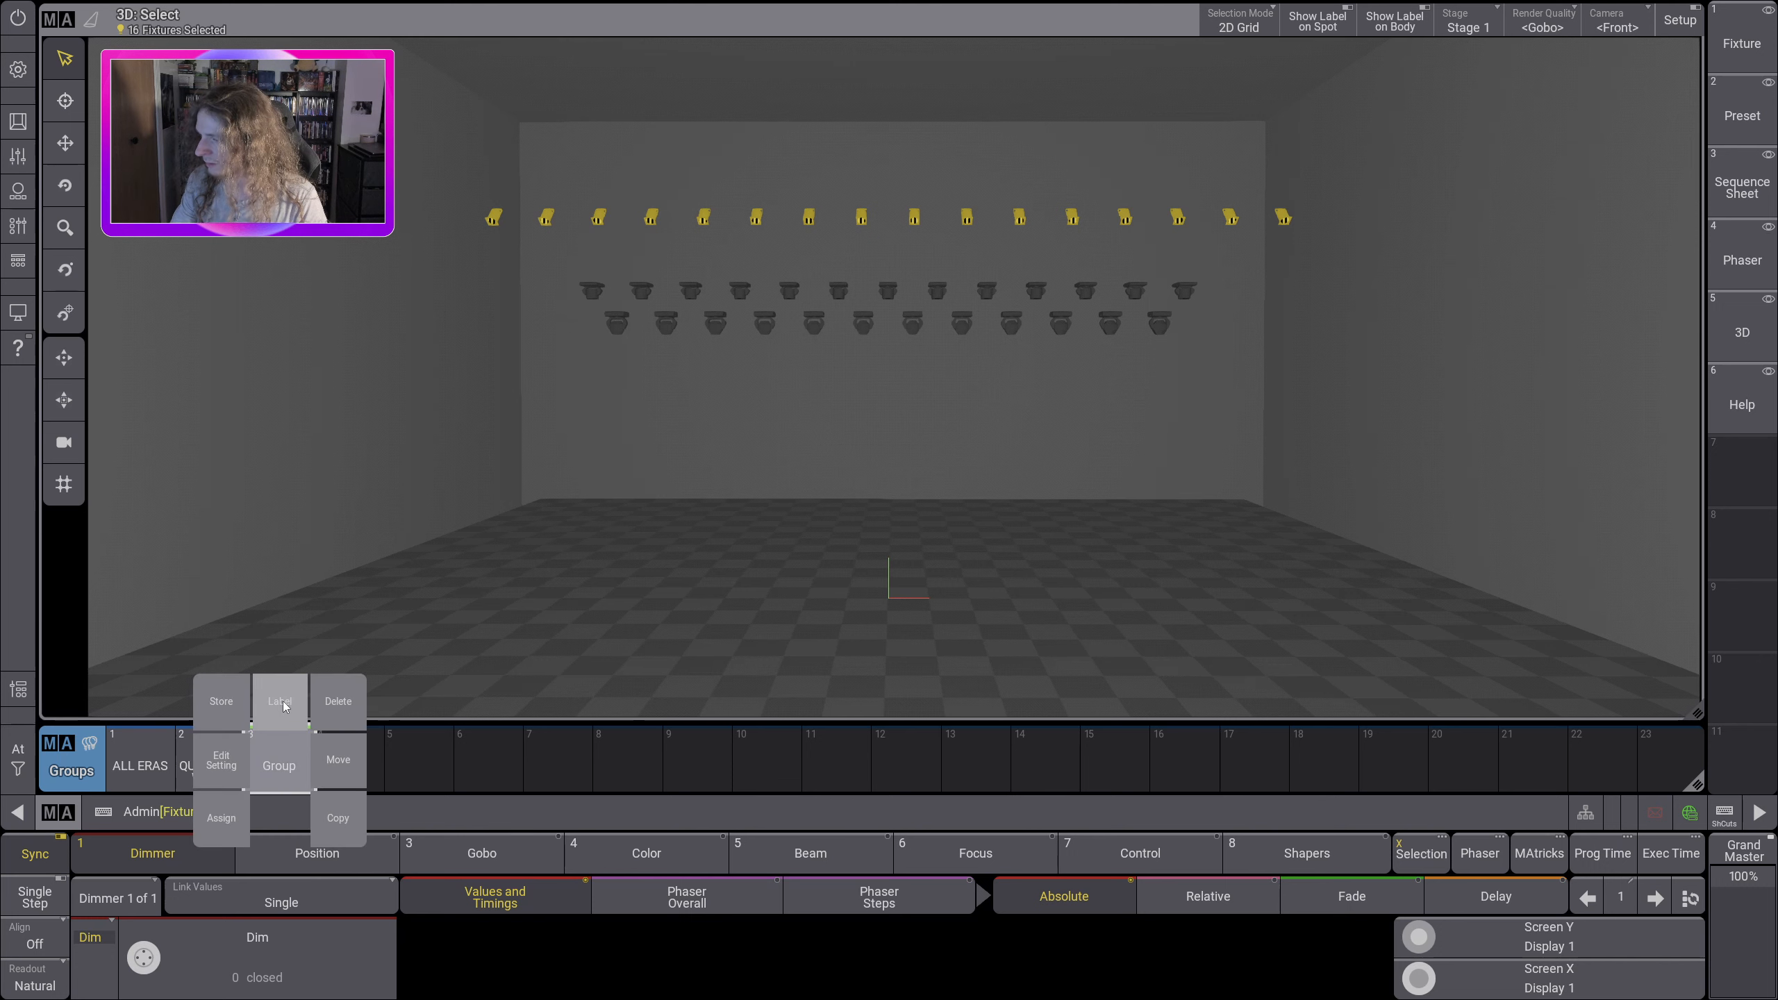
left_click_drag(283, 700, 283, 700)
type("a")
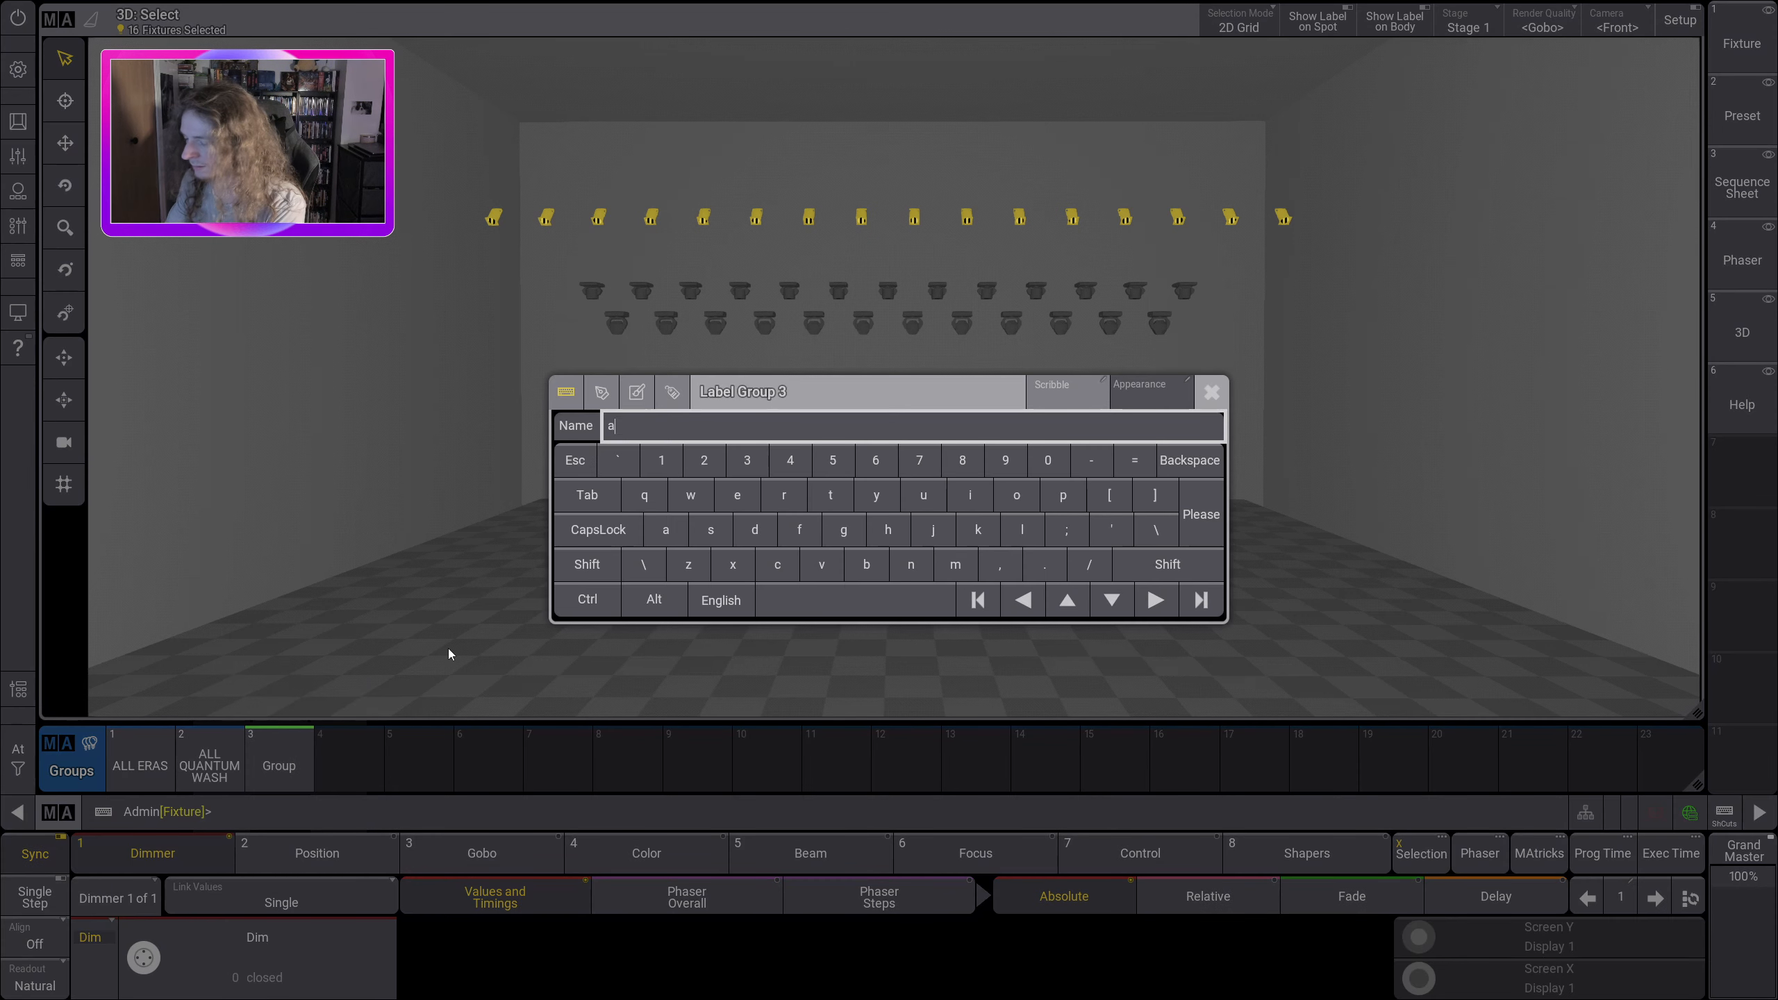
key("BackSpace")
type("ALL ")
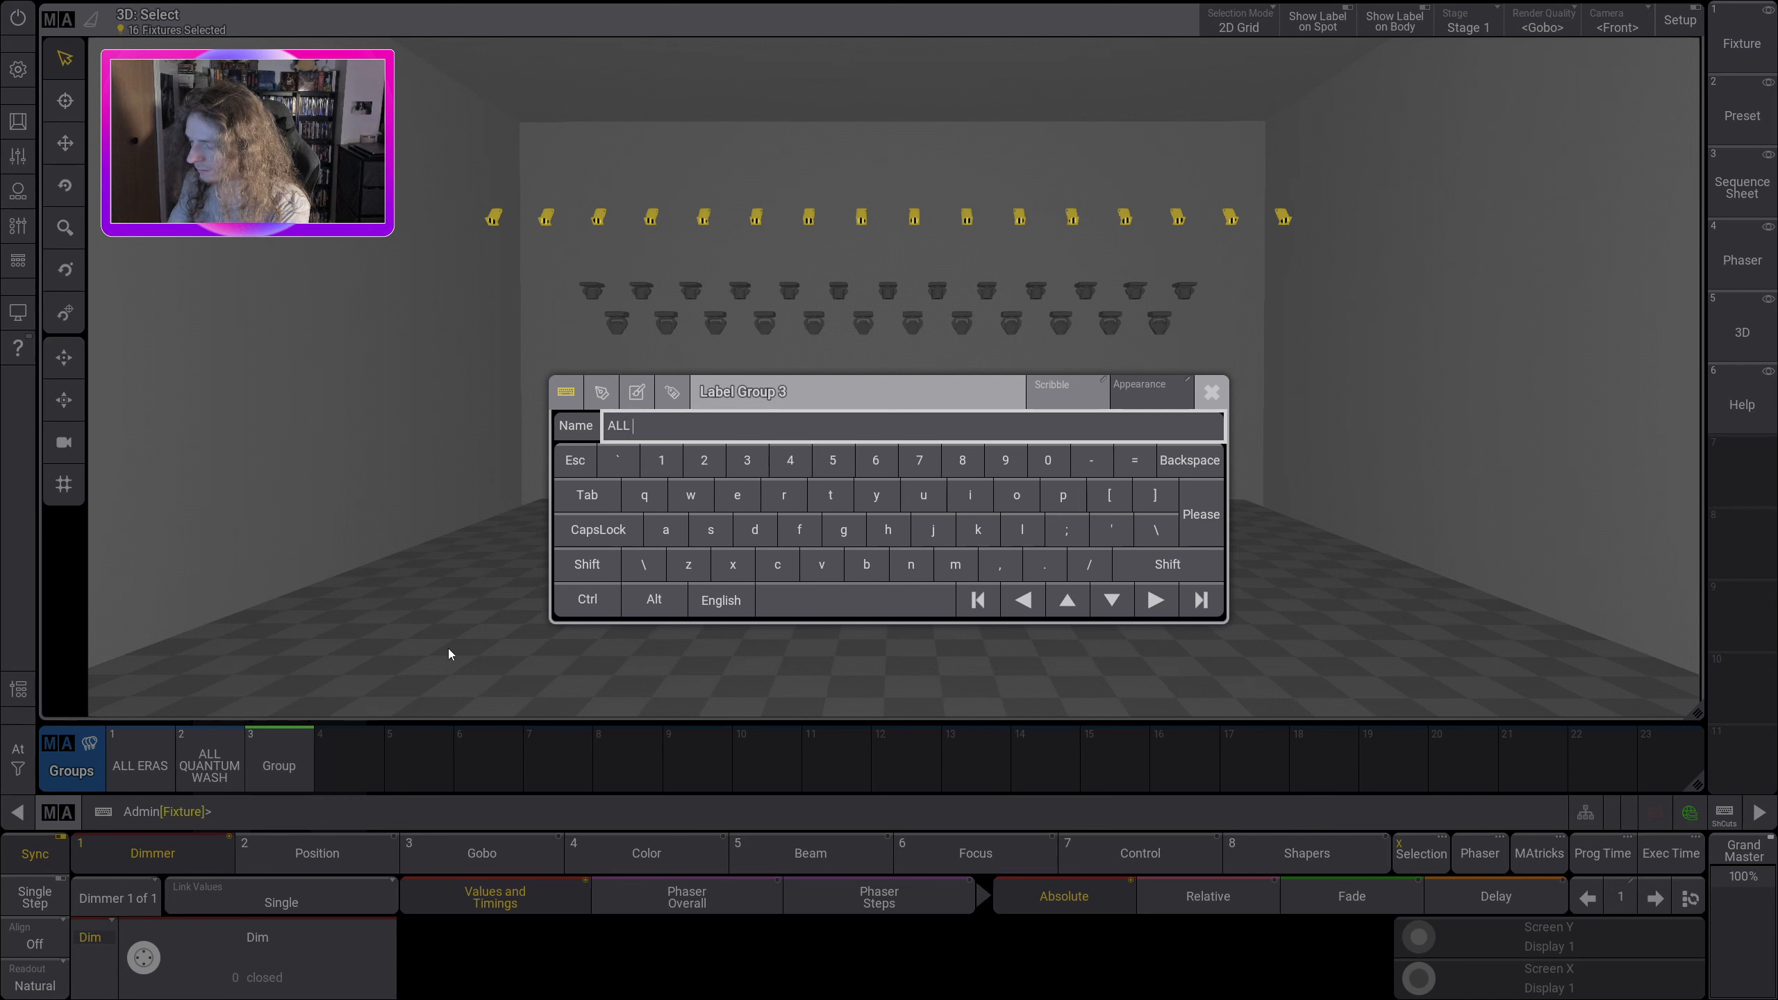
type("DIMMERS")
key("Return")
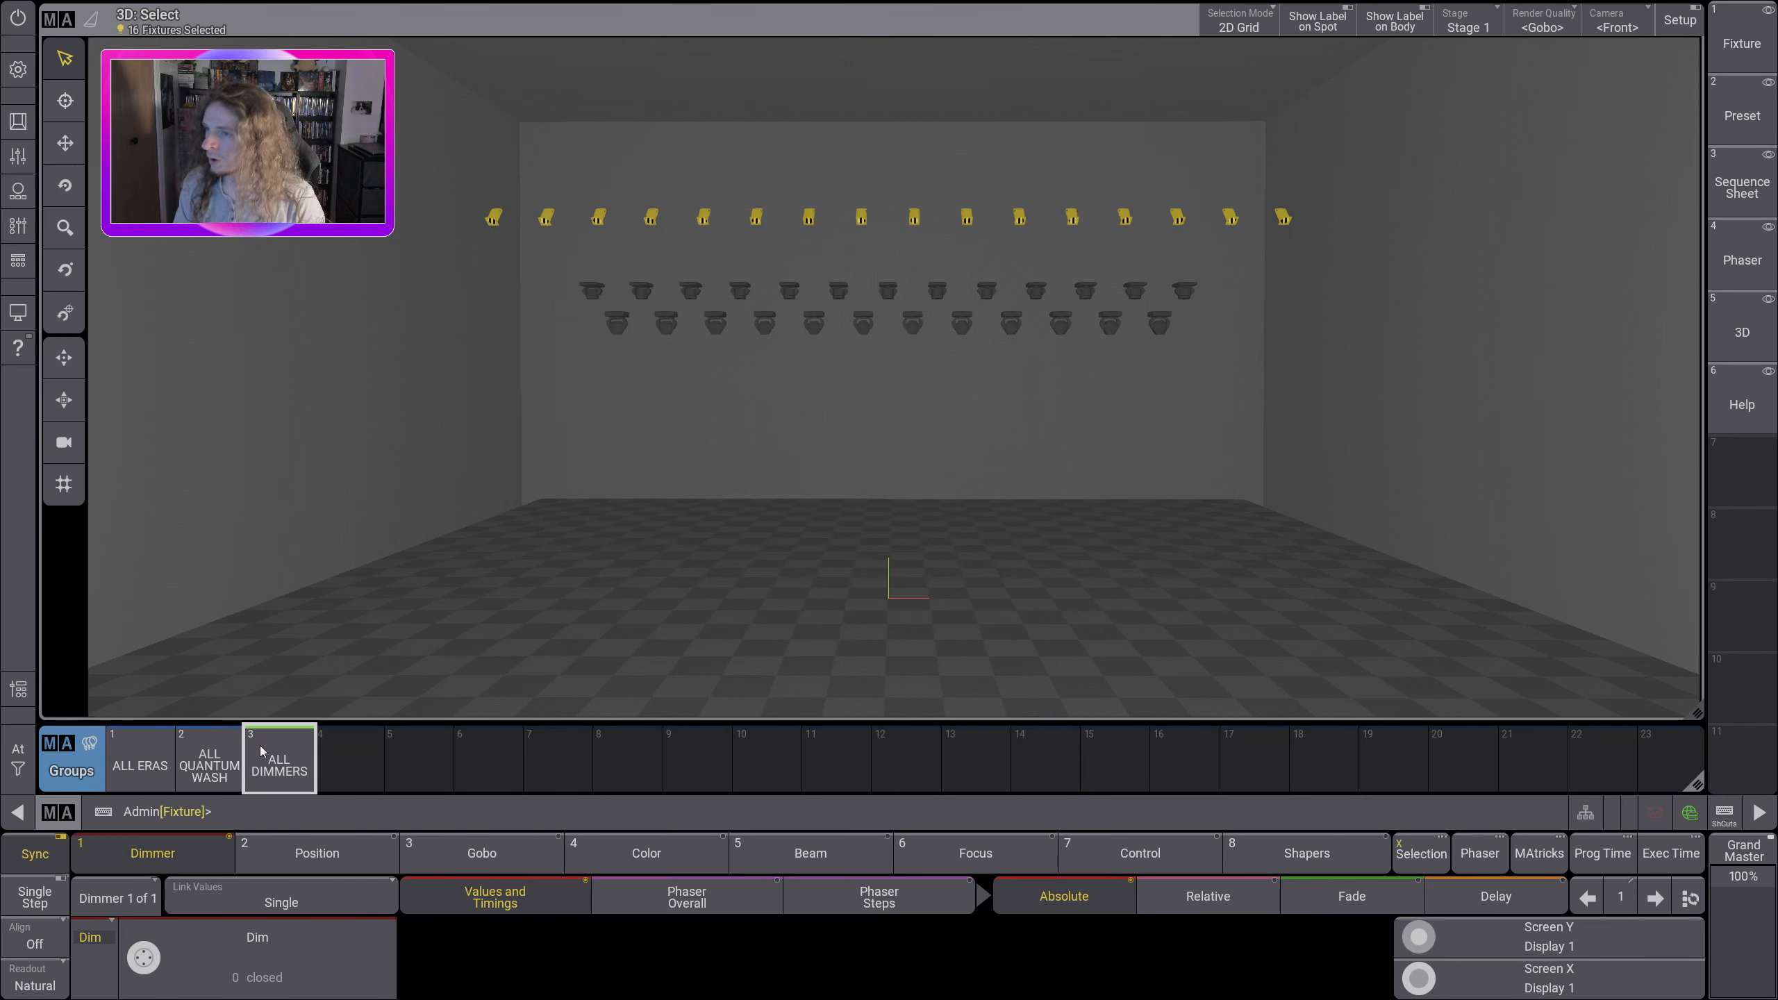
Step: Clear the current selection and recall the ALL DIMMERS group to select its fixtures
left_click(18, 759)
left_click(148, 770)
left_click(417, 511)
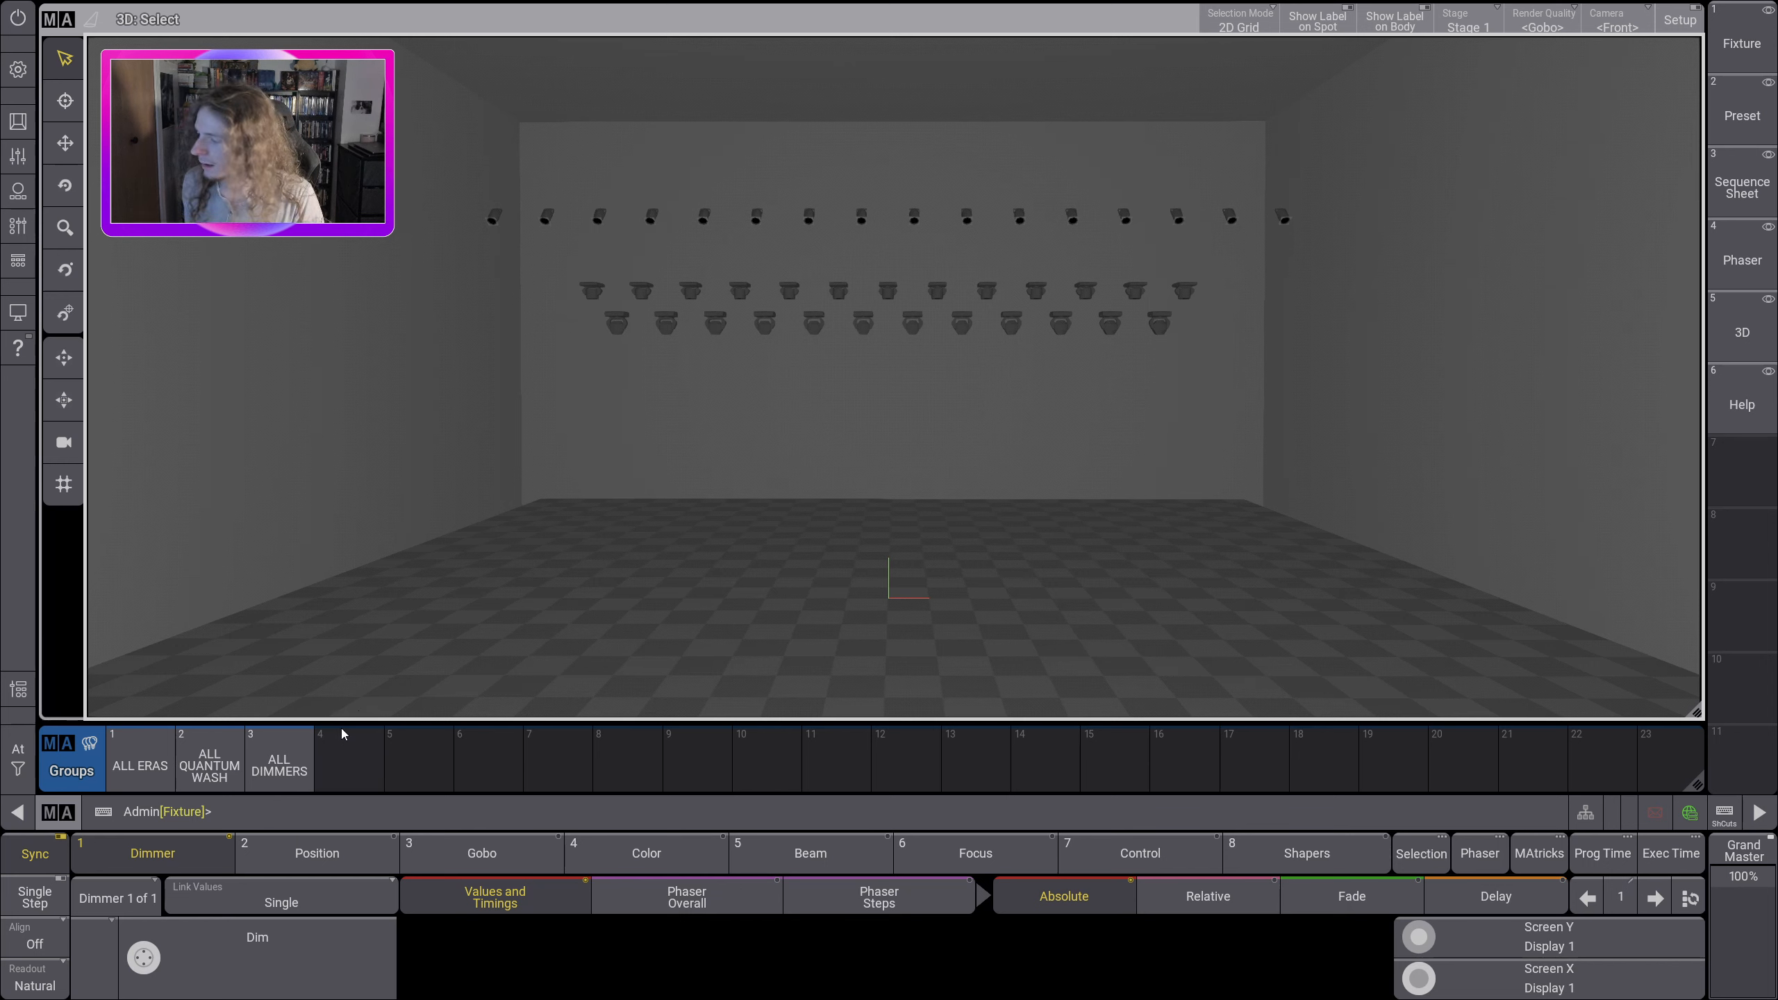
left_click(154, 748)
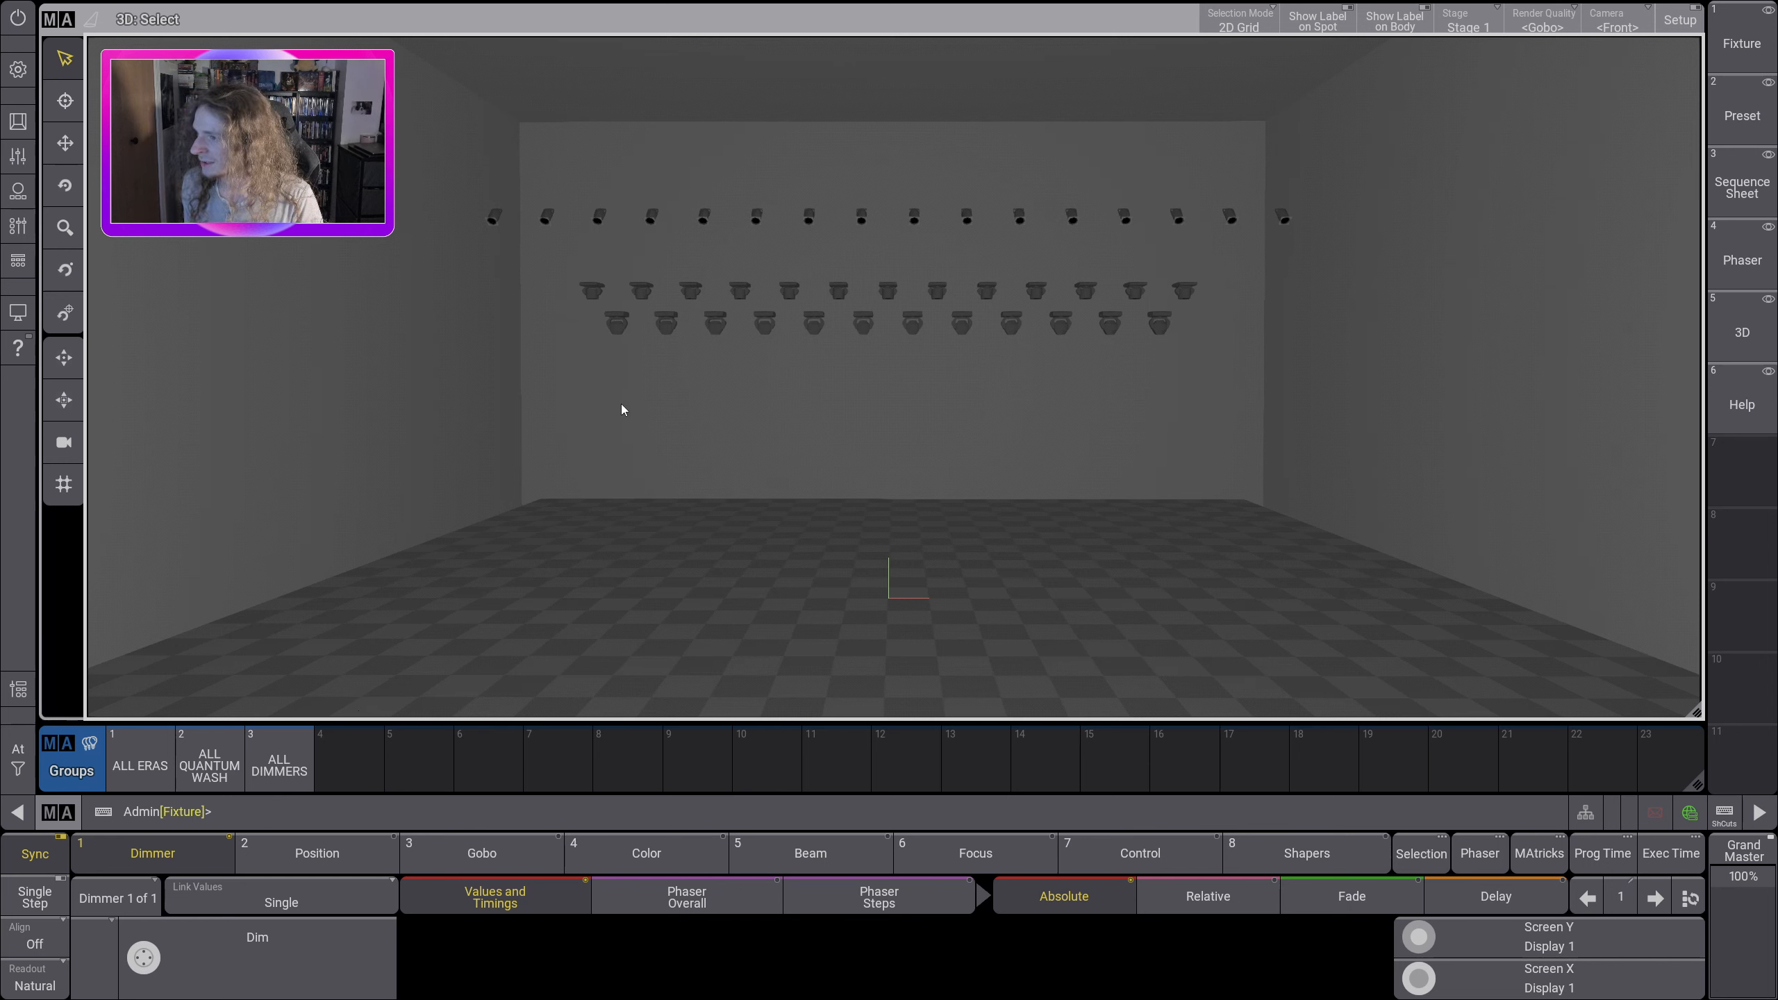
left_click(279, 764)
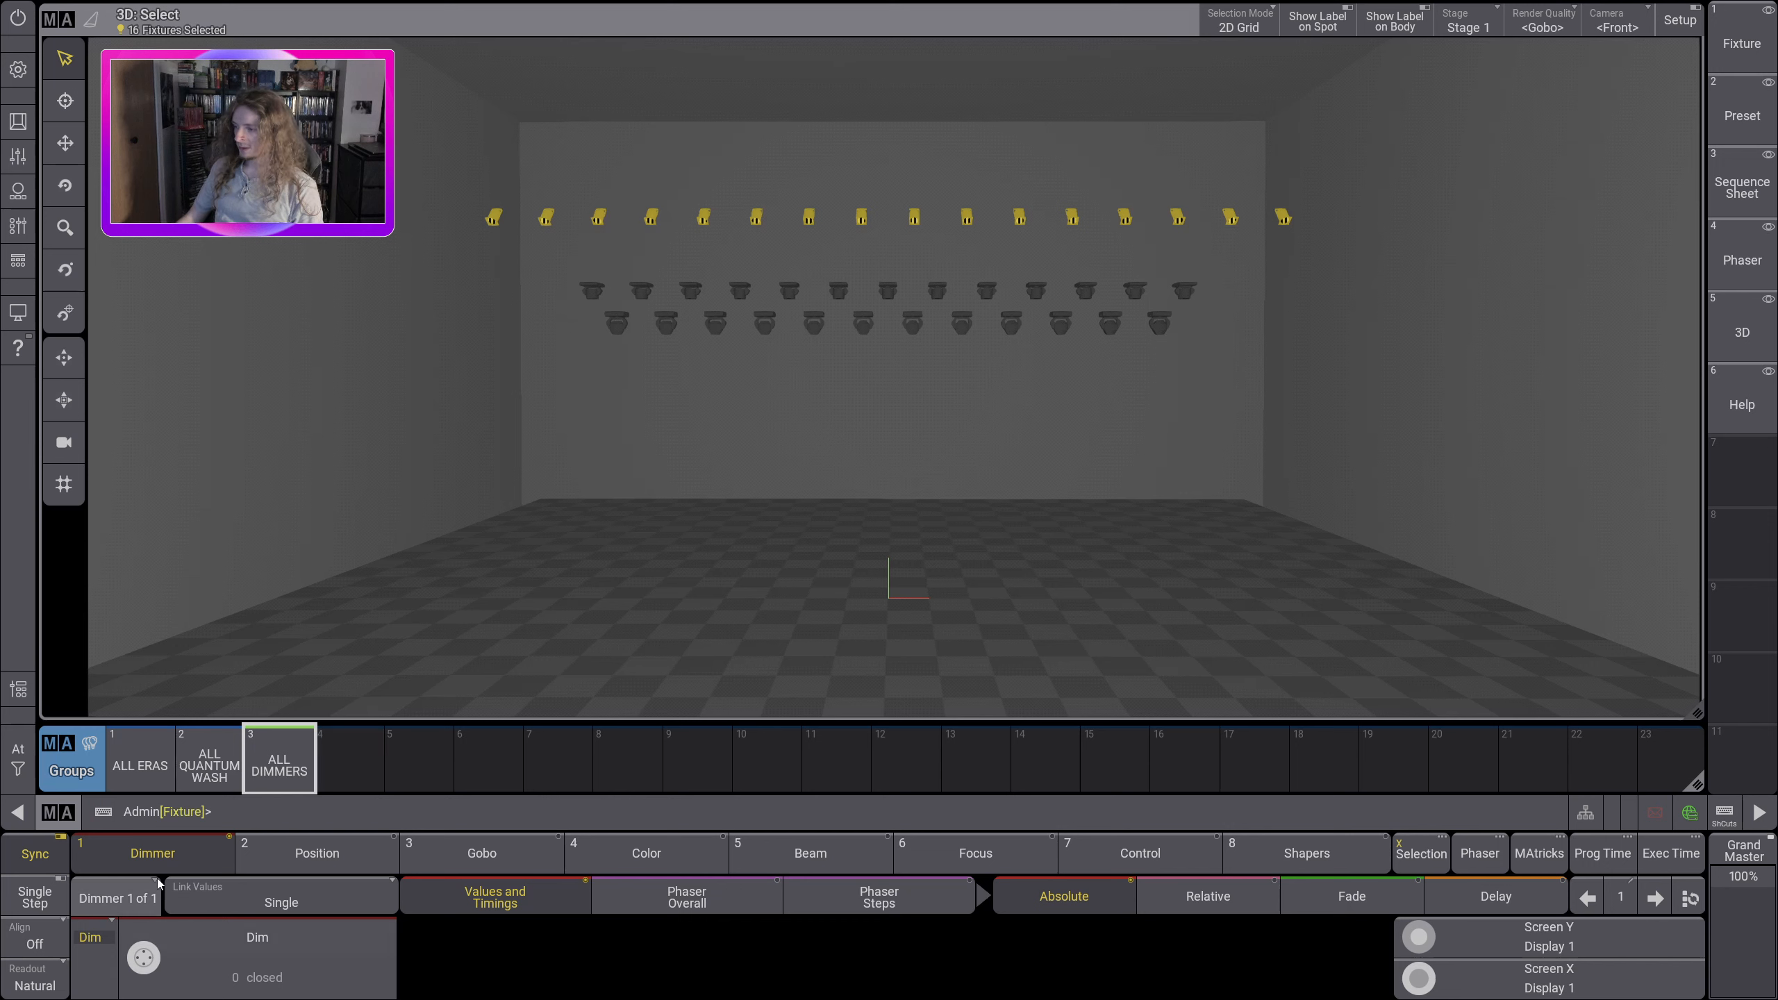
Step: Raise the Dim value of the selected ALL DIMMERS fixtures to 100
left_click(1375, 912)
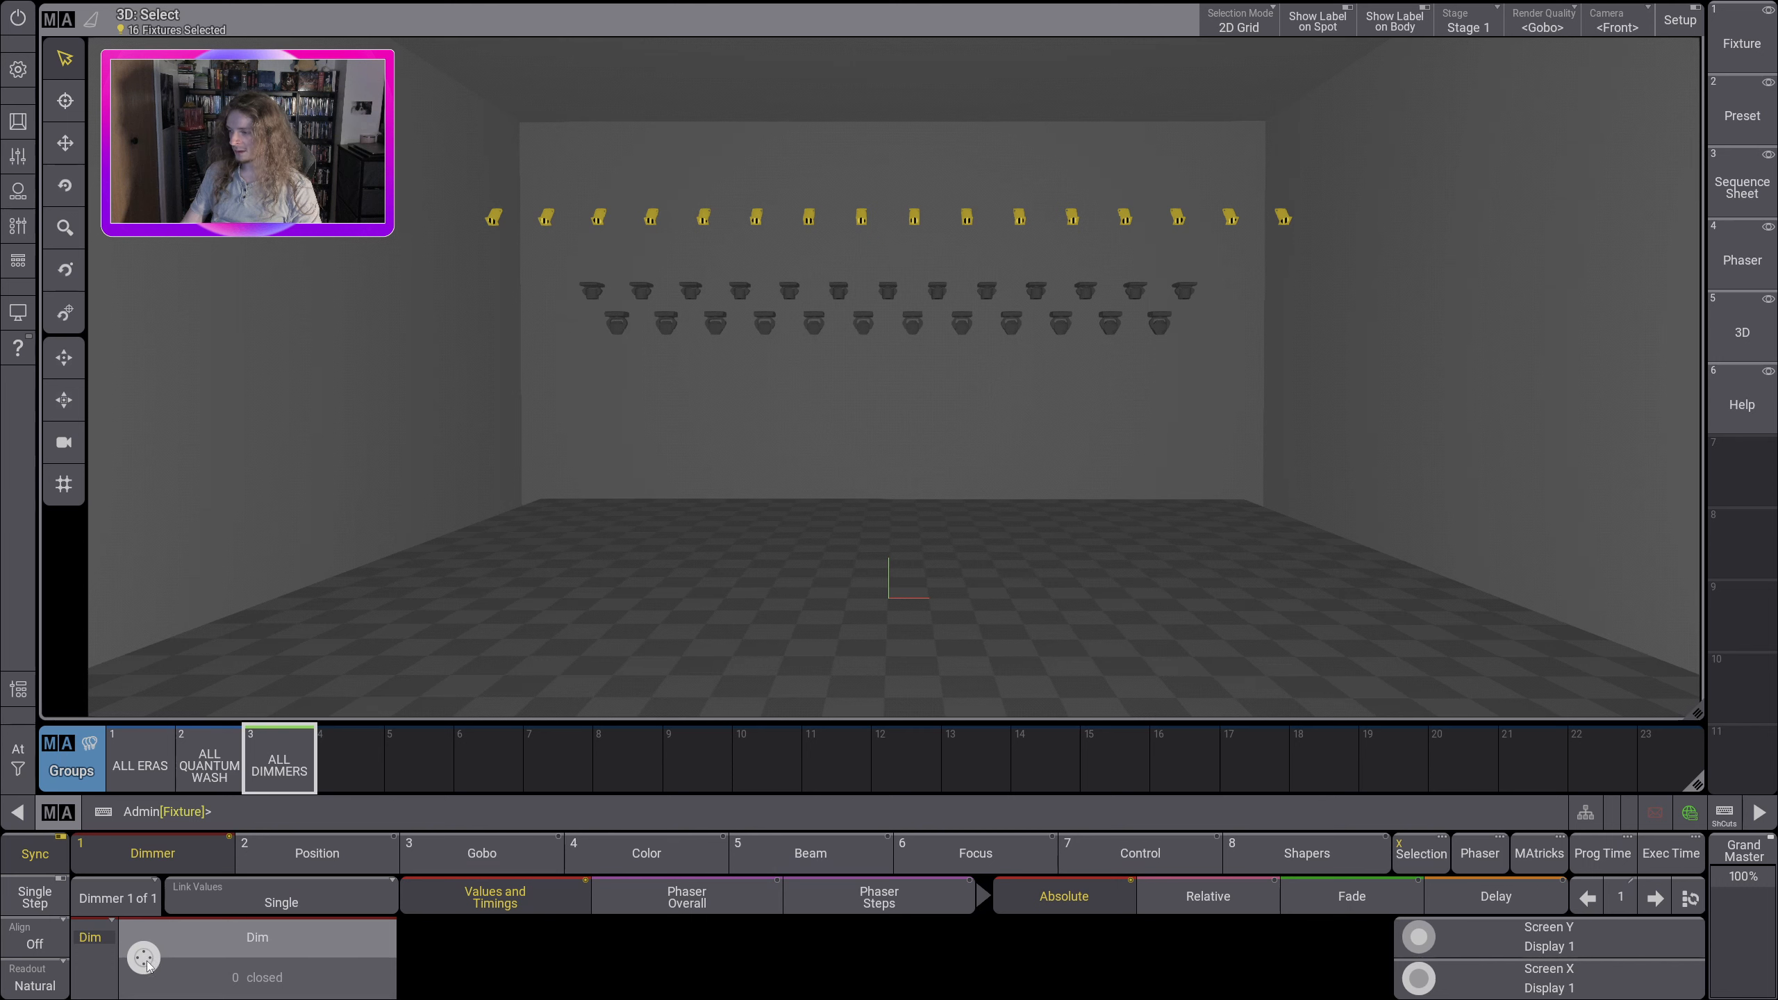
scroll(148, 965, "up", 1)
scroll(148, 967, "up", 5)
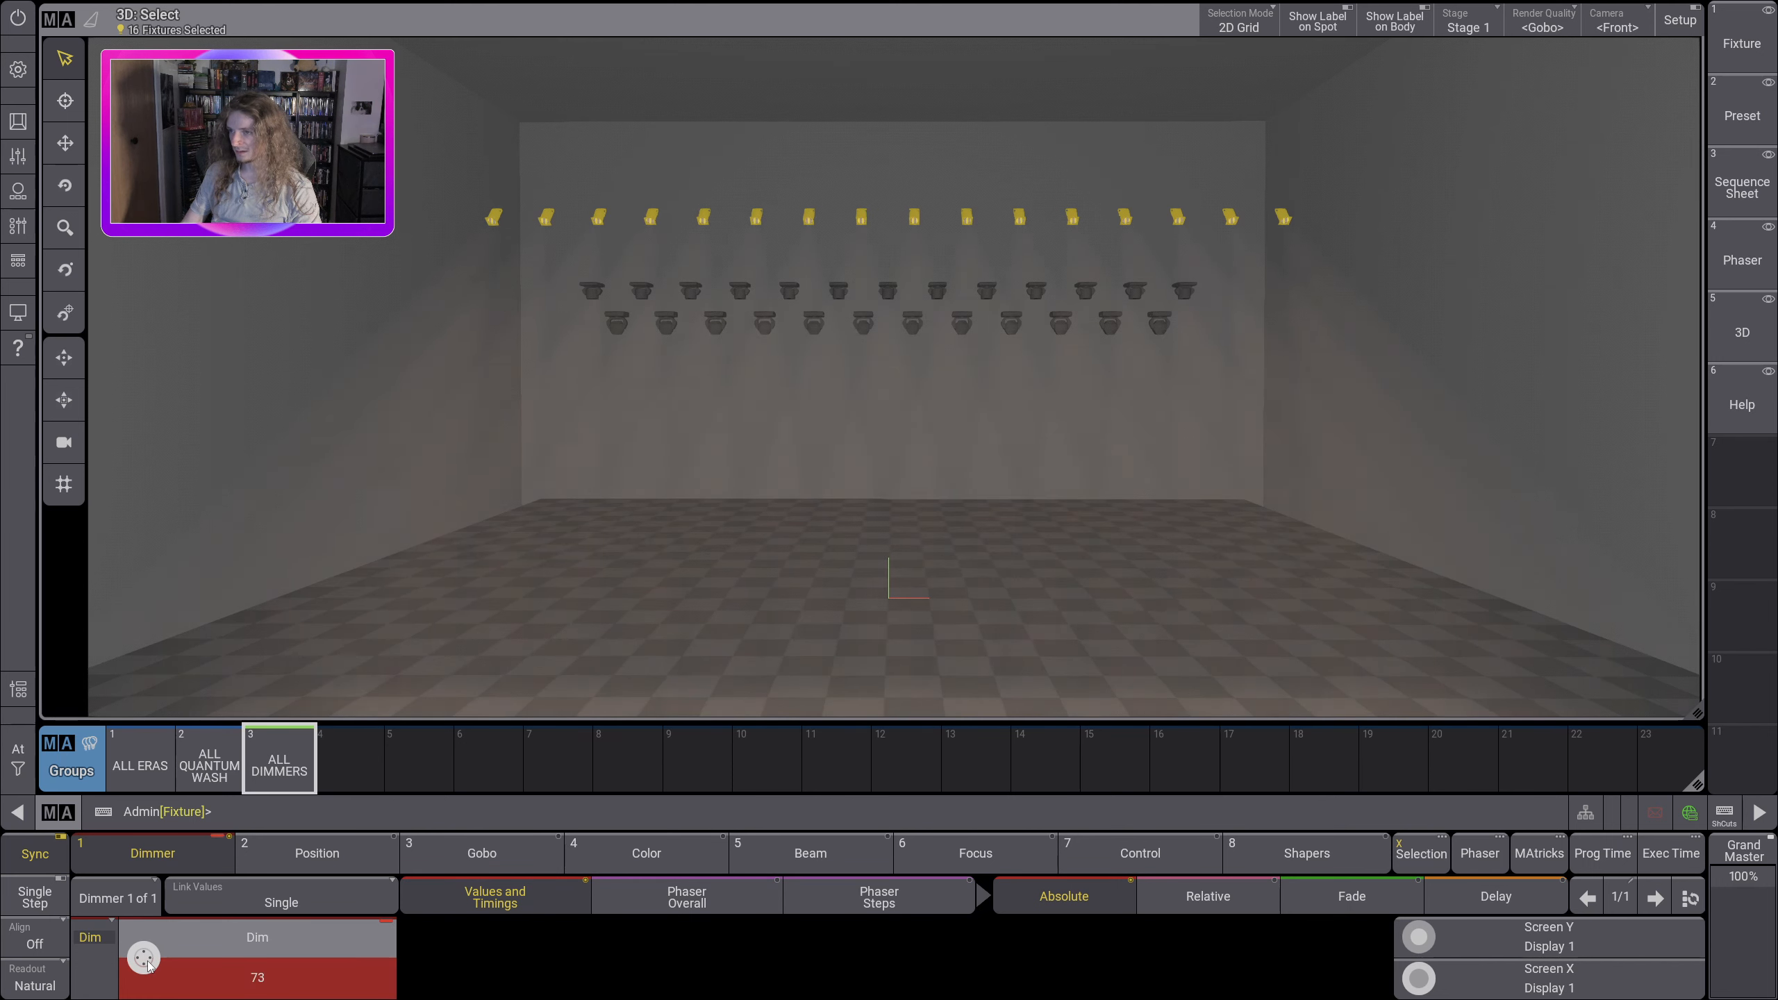
scroll(147, 966, "up", 1)
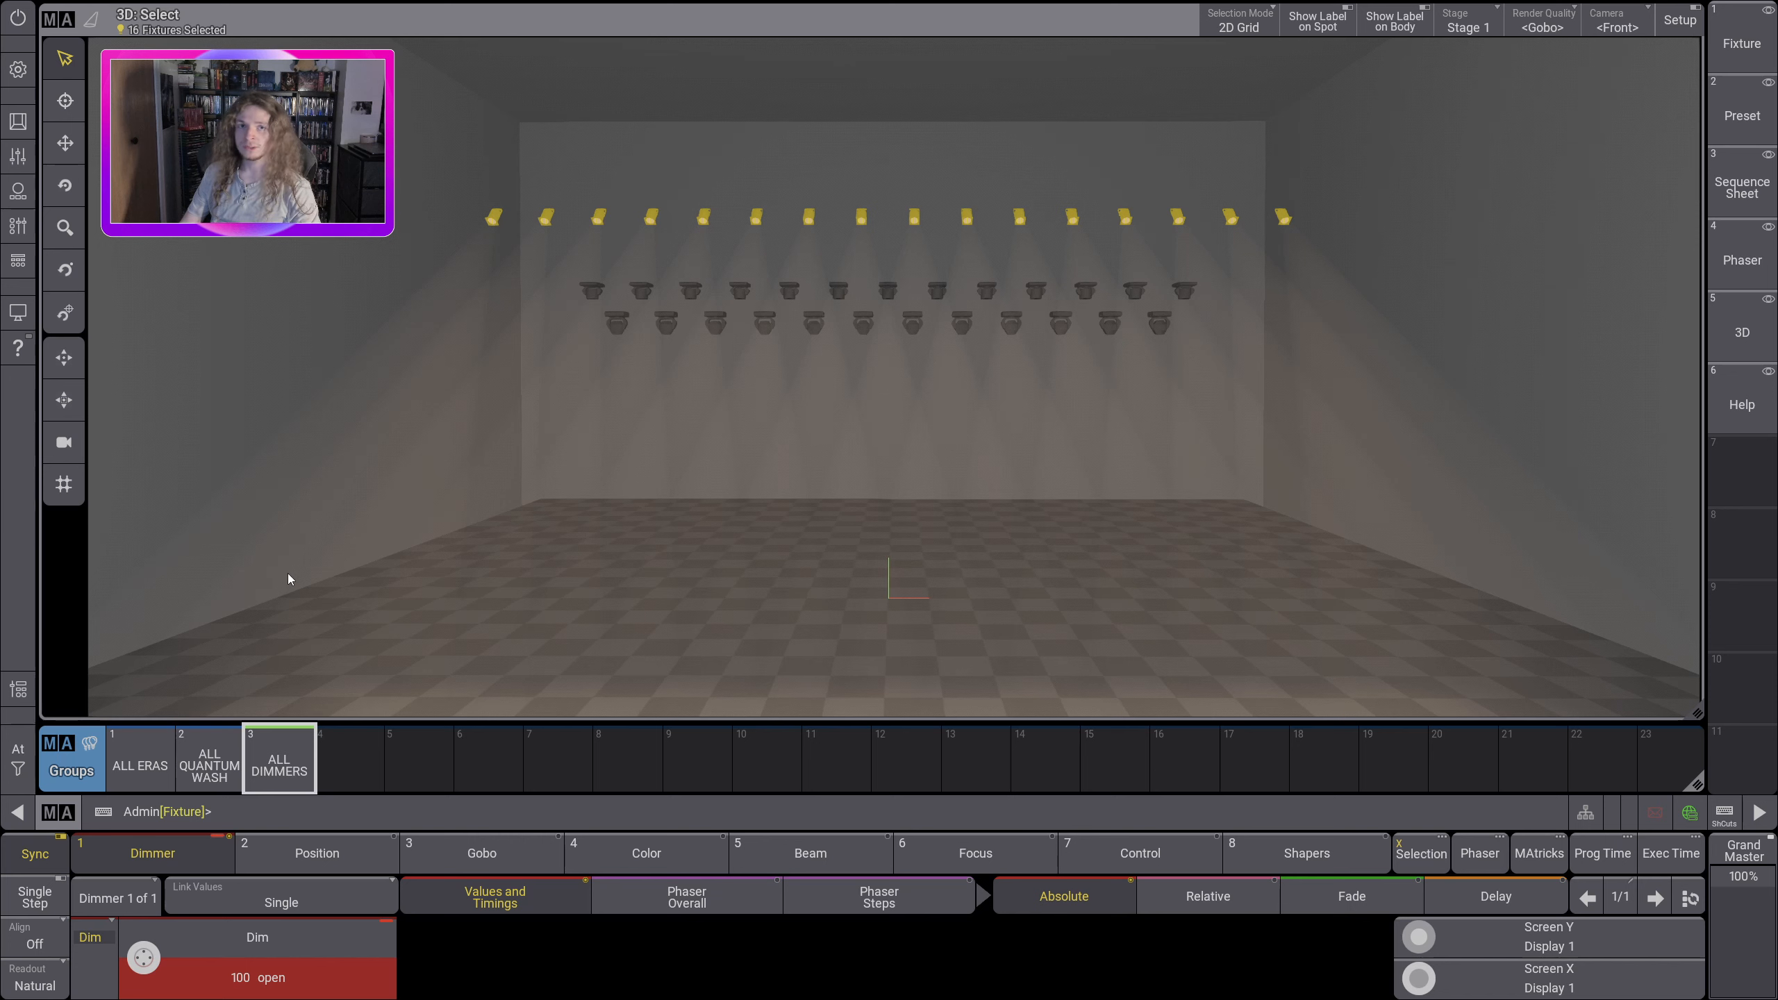
Step: Set the Dim attribute to the closed channel set and then to the open channel set
left_click(252, 938)
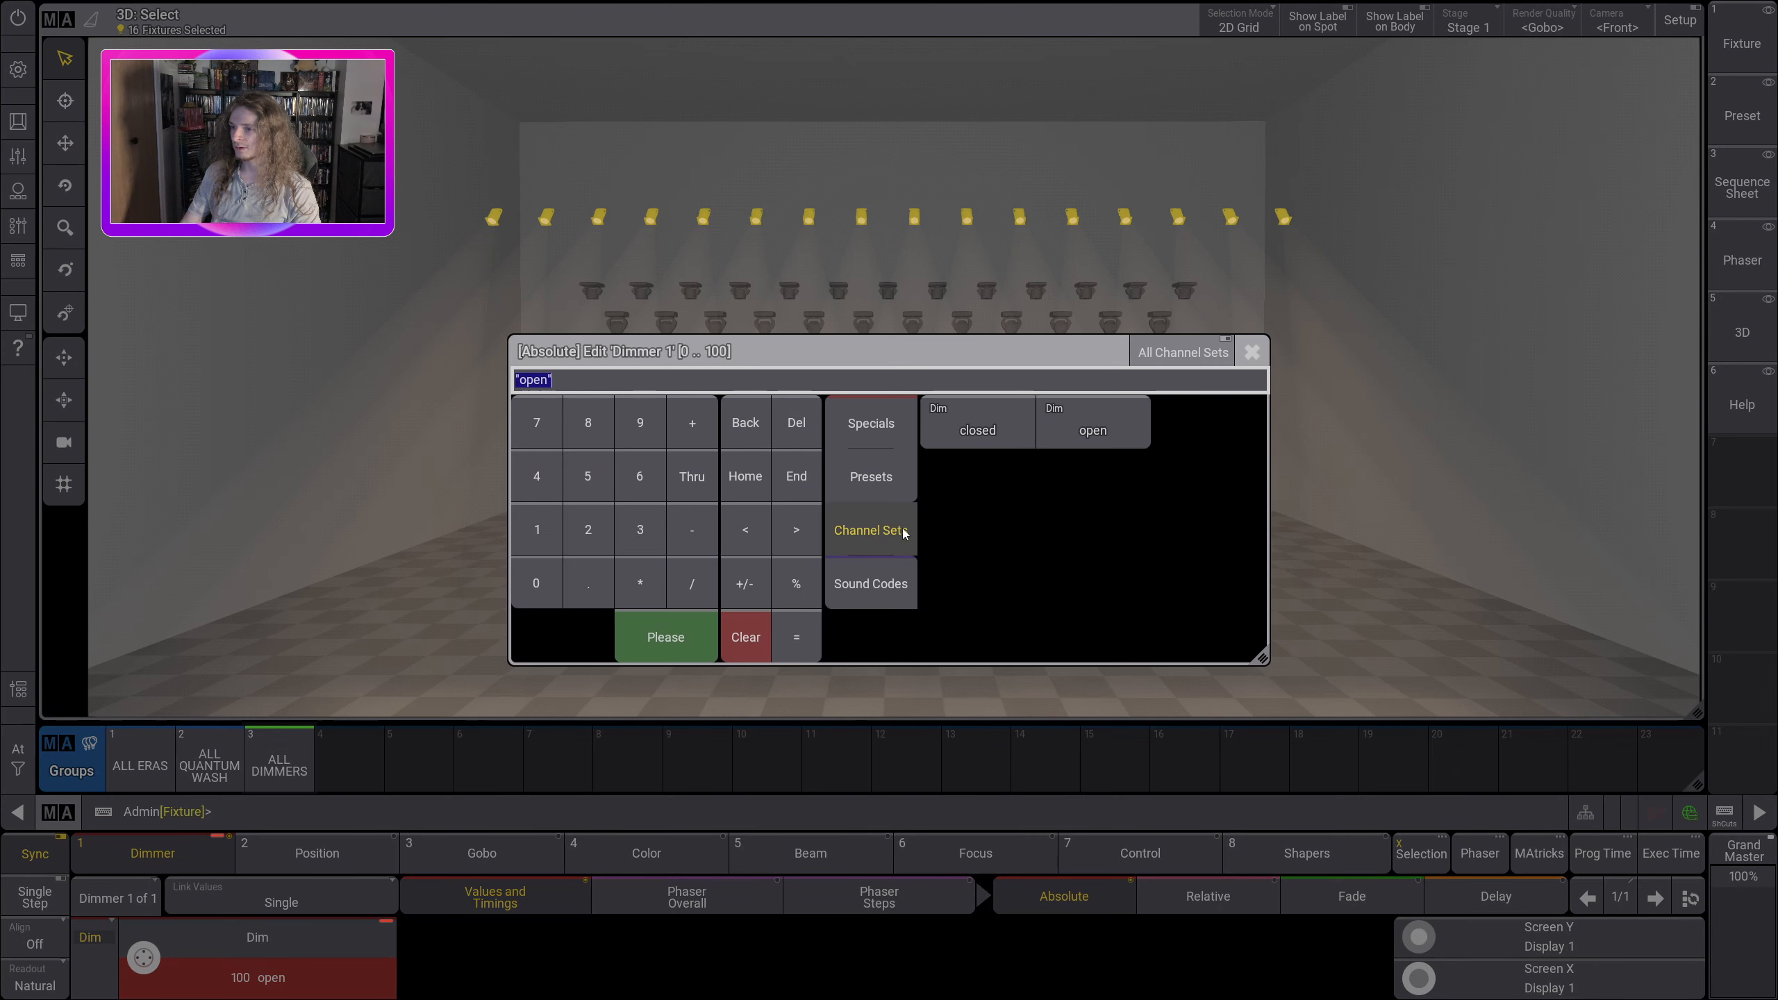
left_click(980, 426)
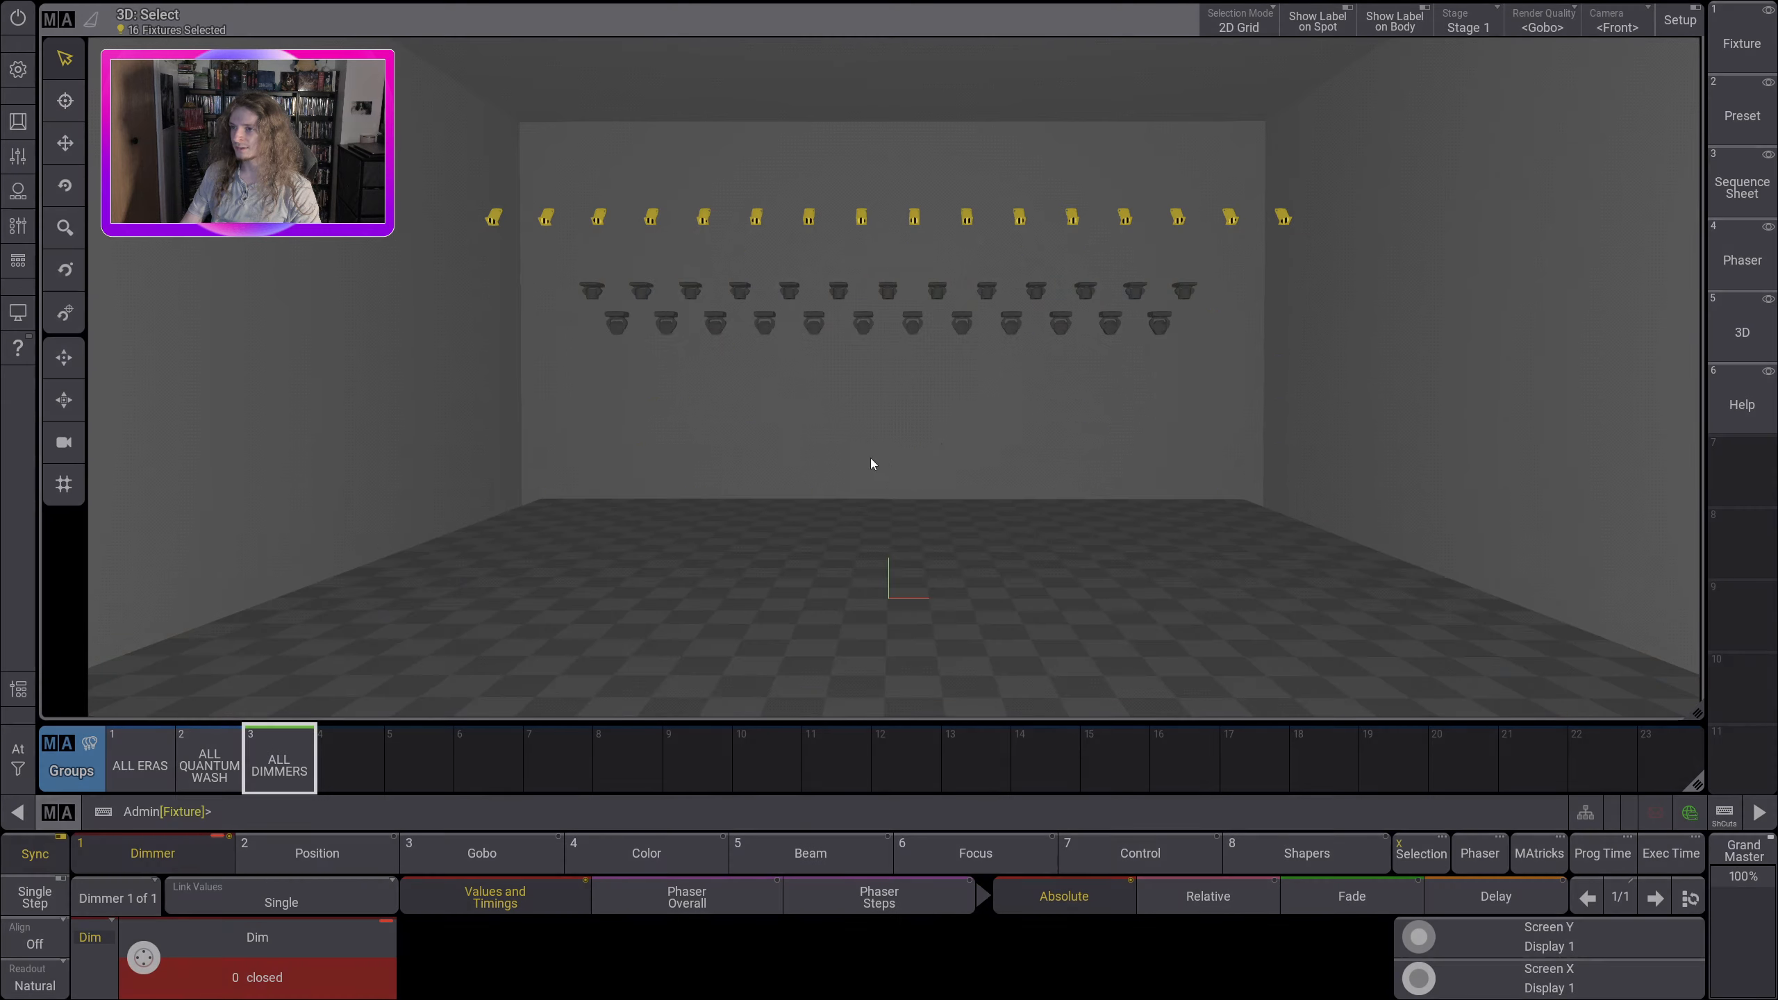
left_click(252, 938)
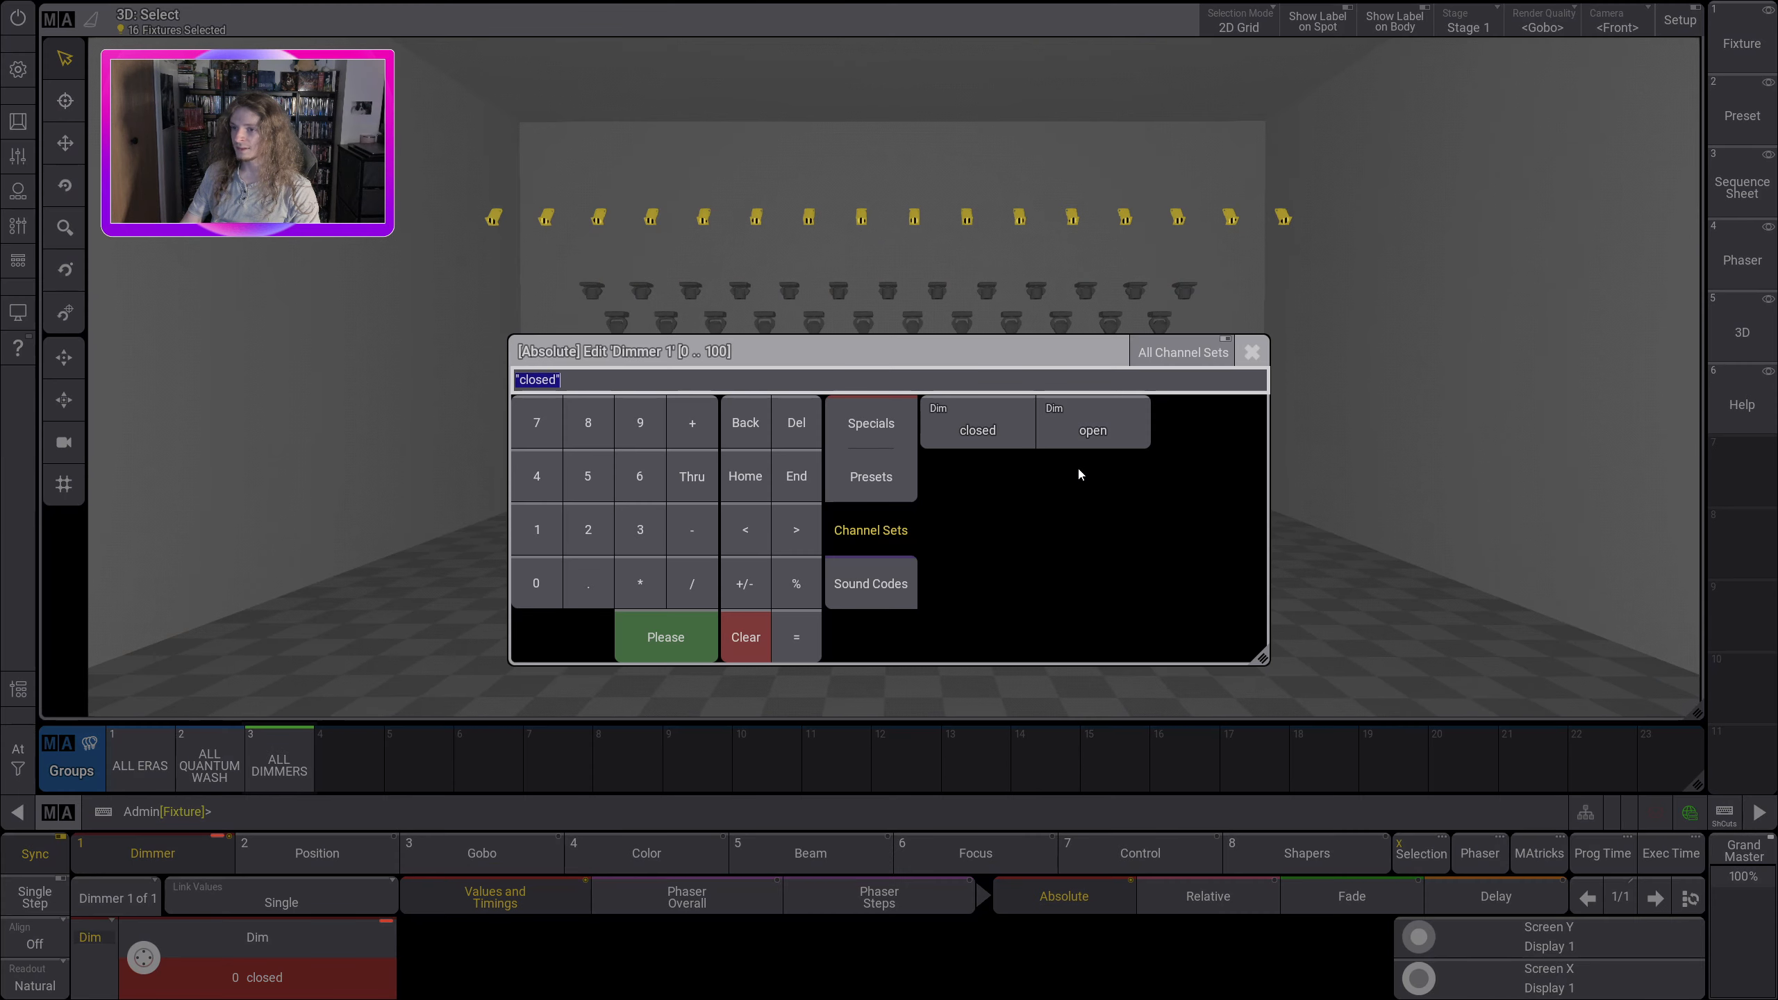
left_click(1103, 433)
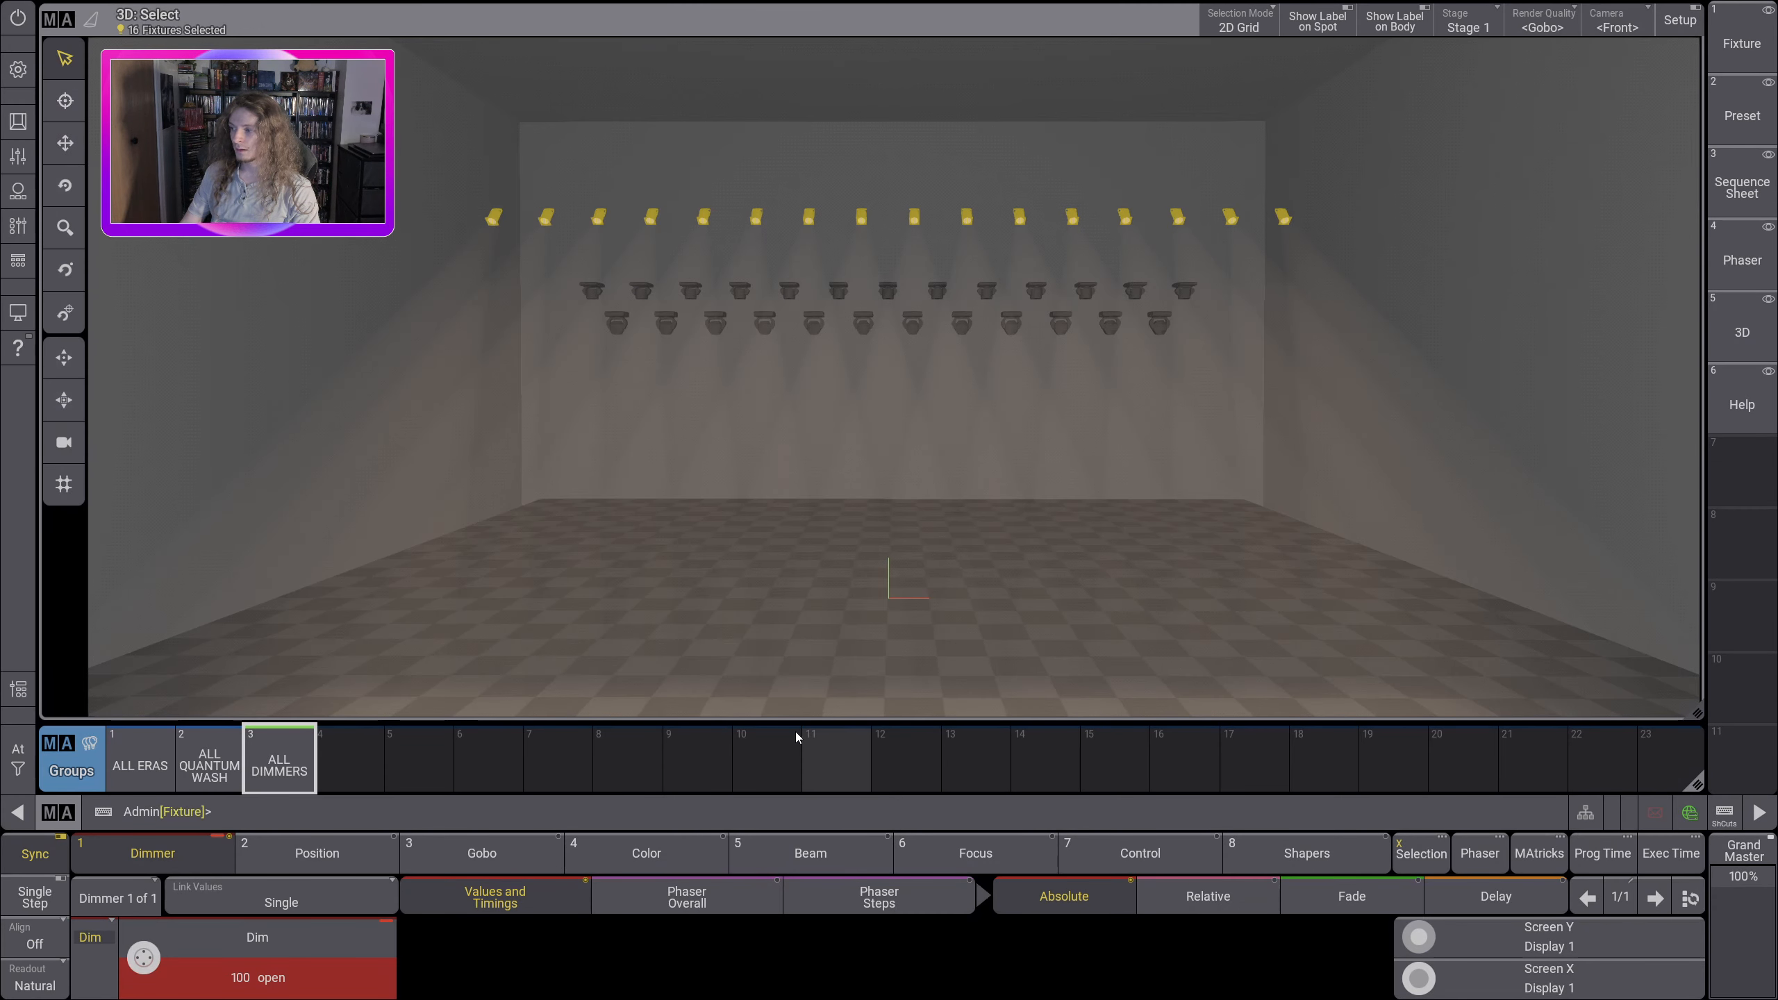
Step: Send the selected dimmers to Zero and then to Full with the At quick commands
left_click(16, 765)
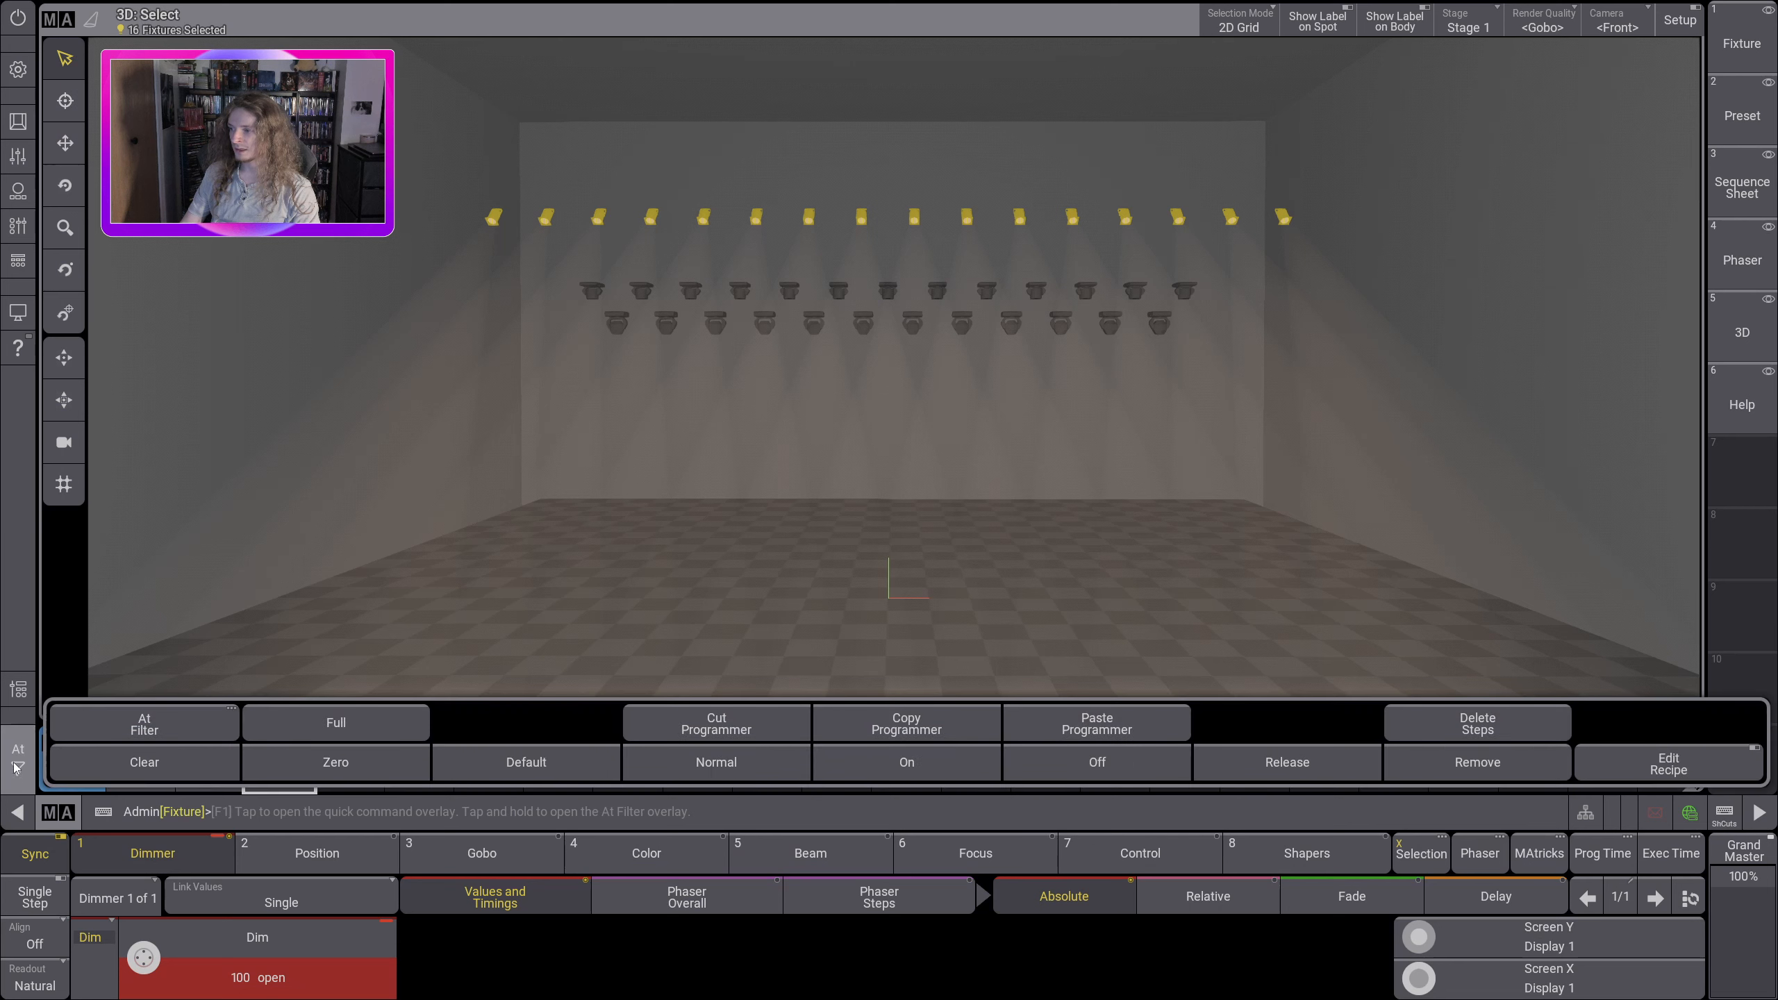
left_click(328, 770)
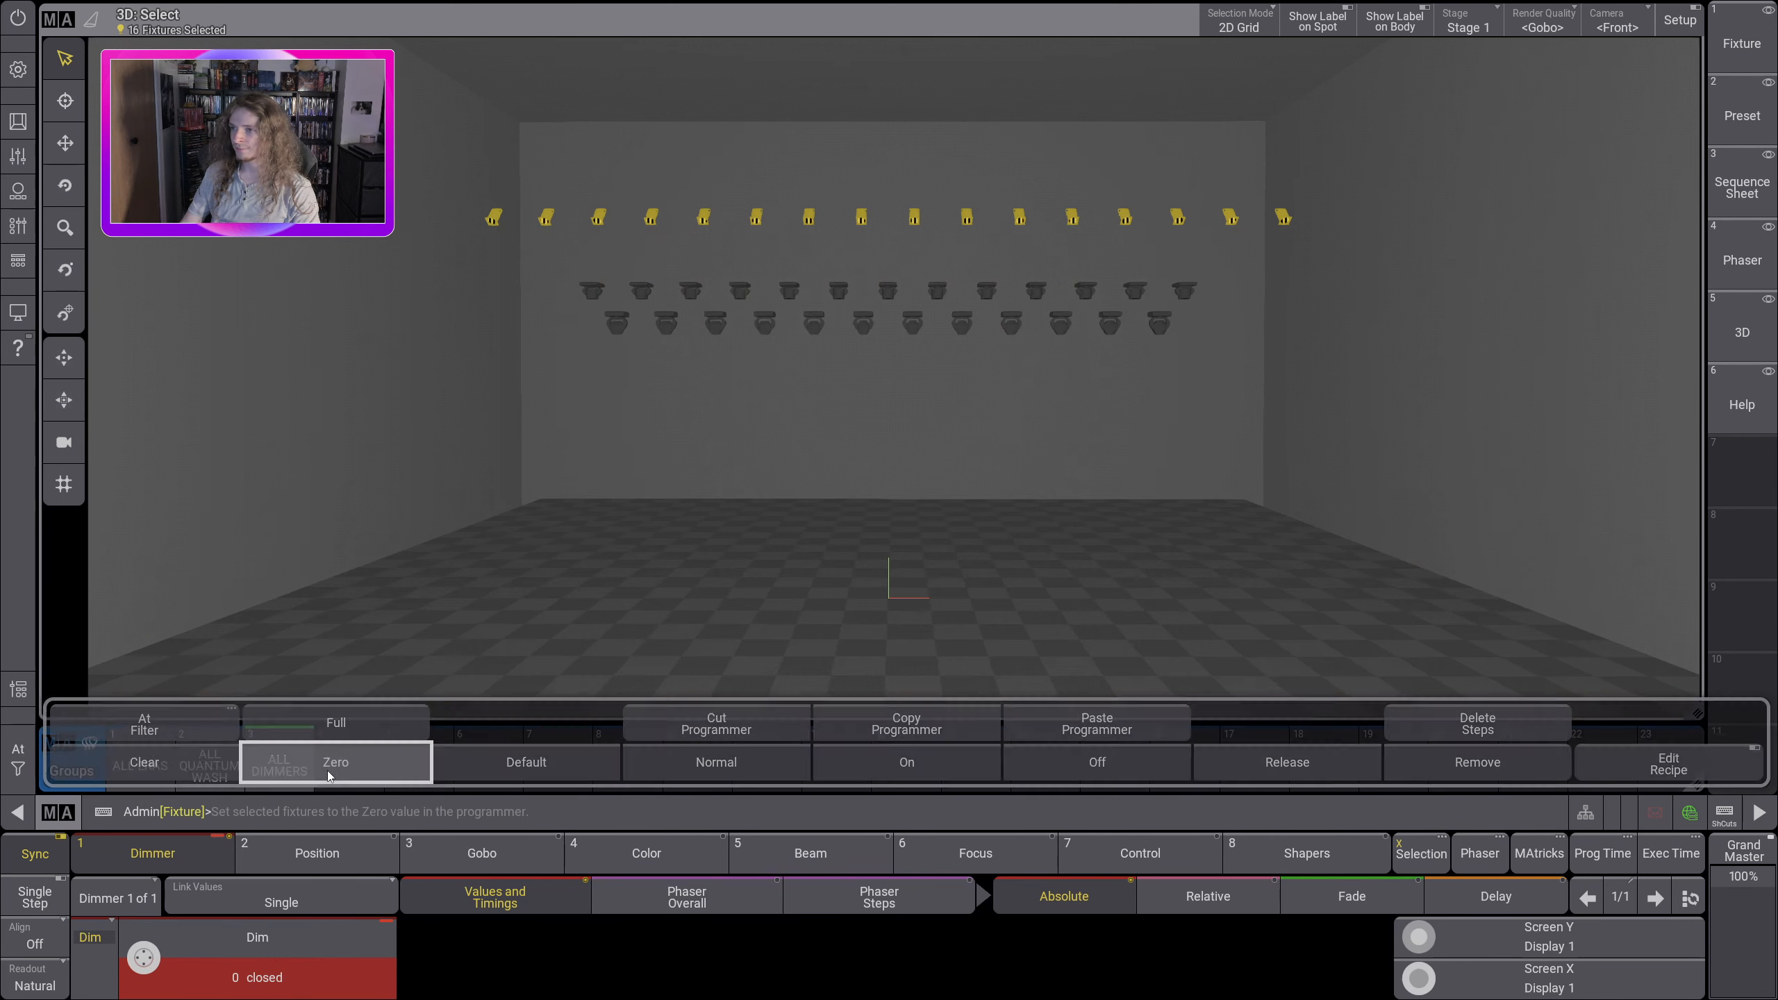
left_click(17, 763)
left_click(314, 728)
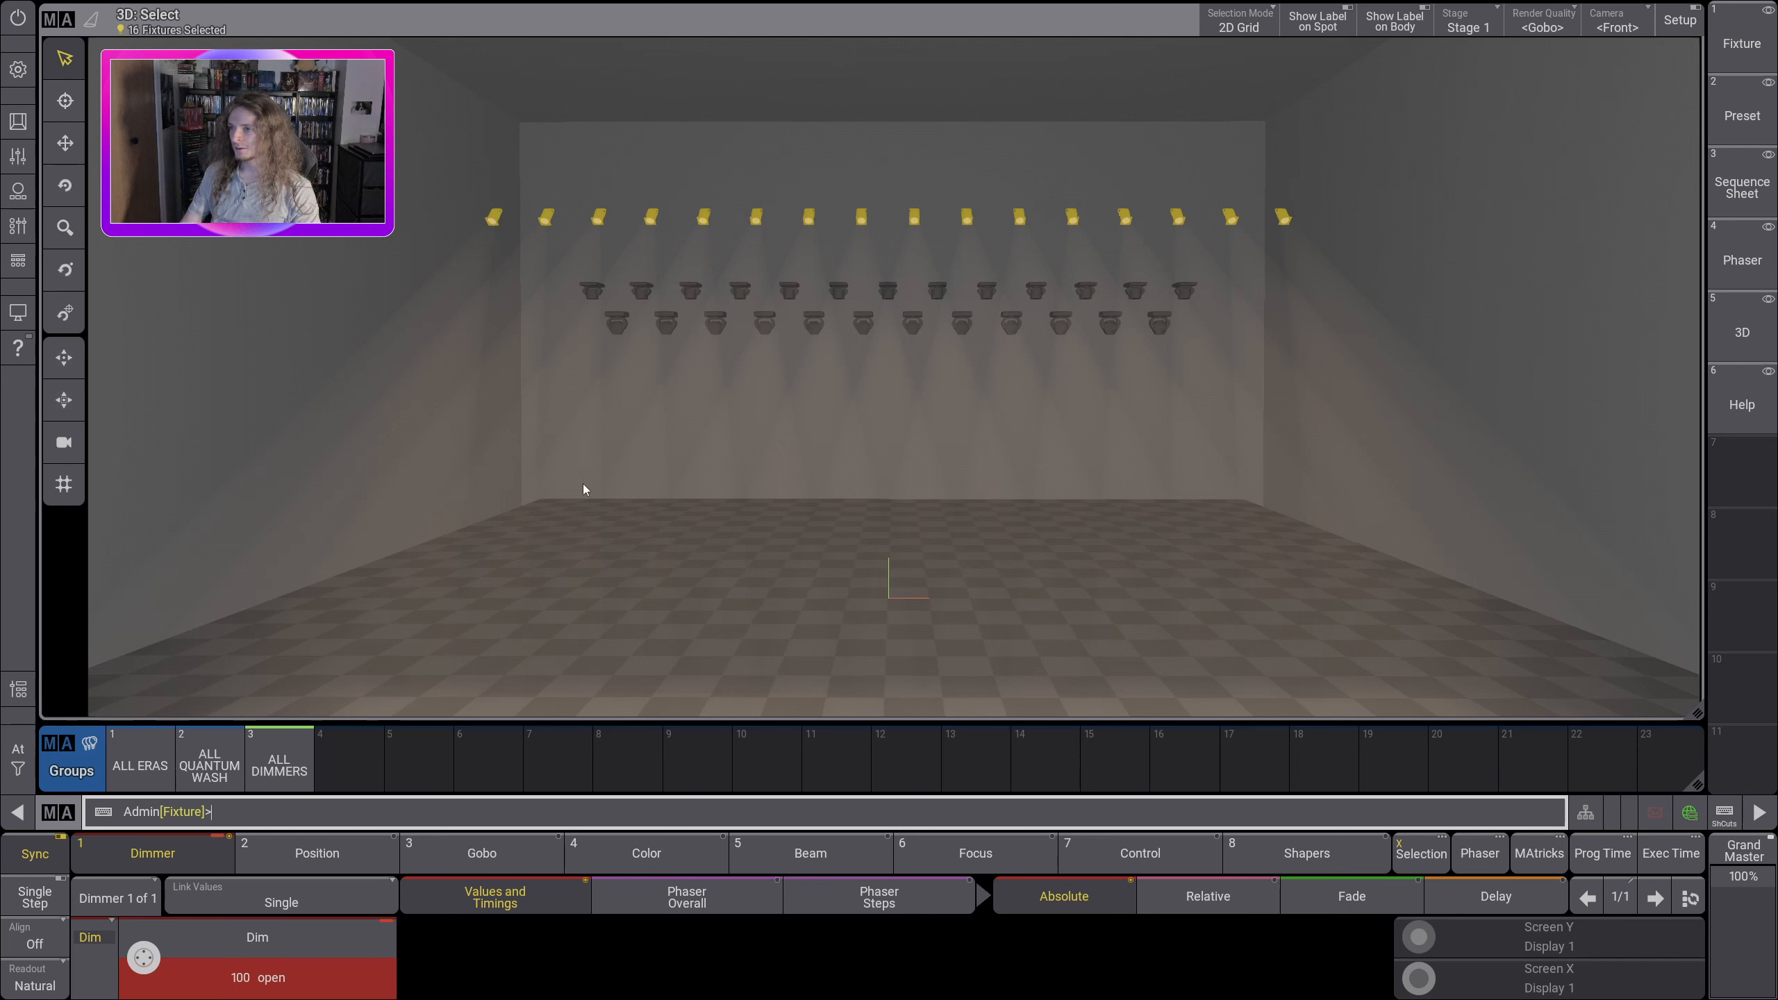
Step: Clear the fixture selection once with the At quick commands
left_click(14, 754)
left_click(80, 758)
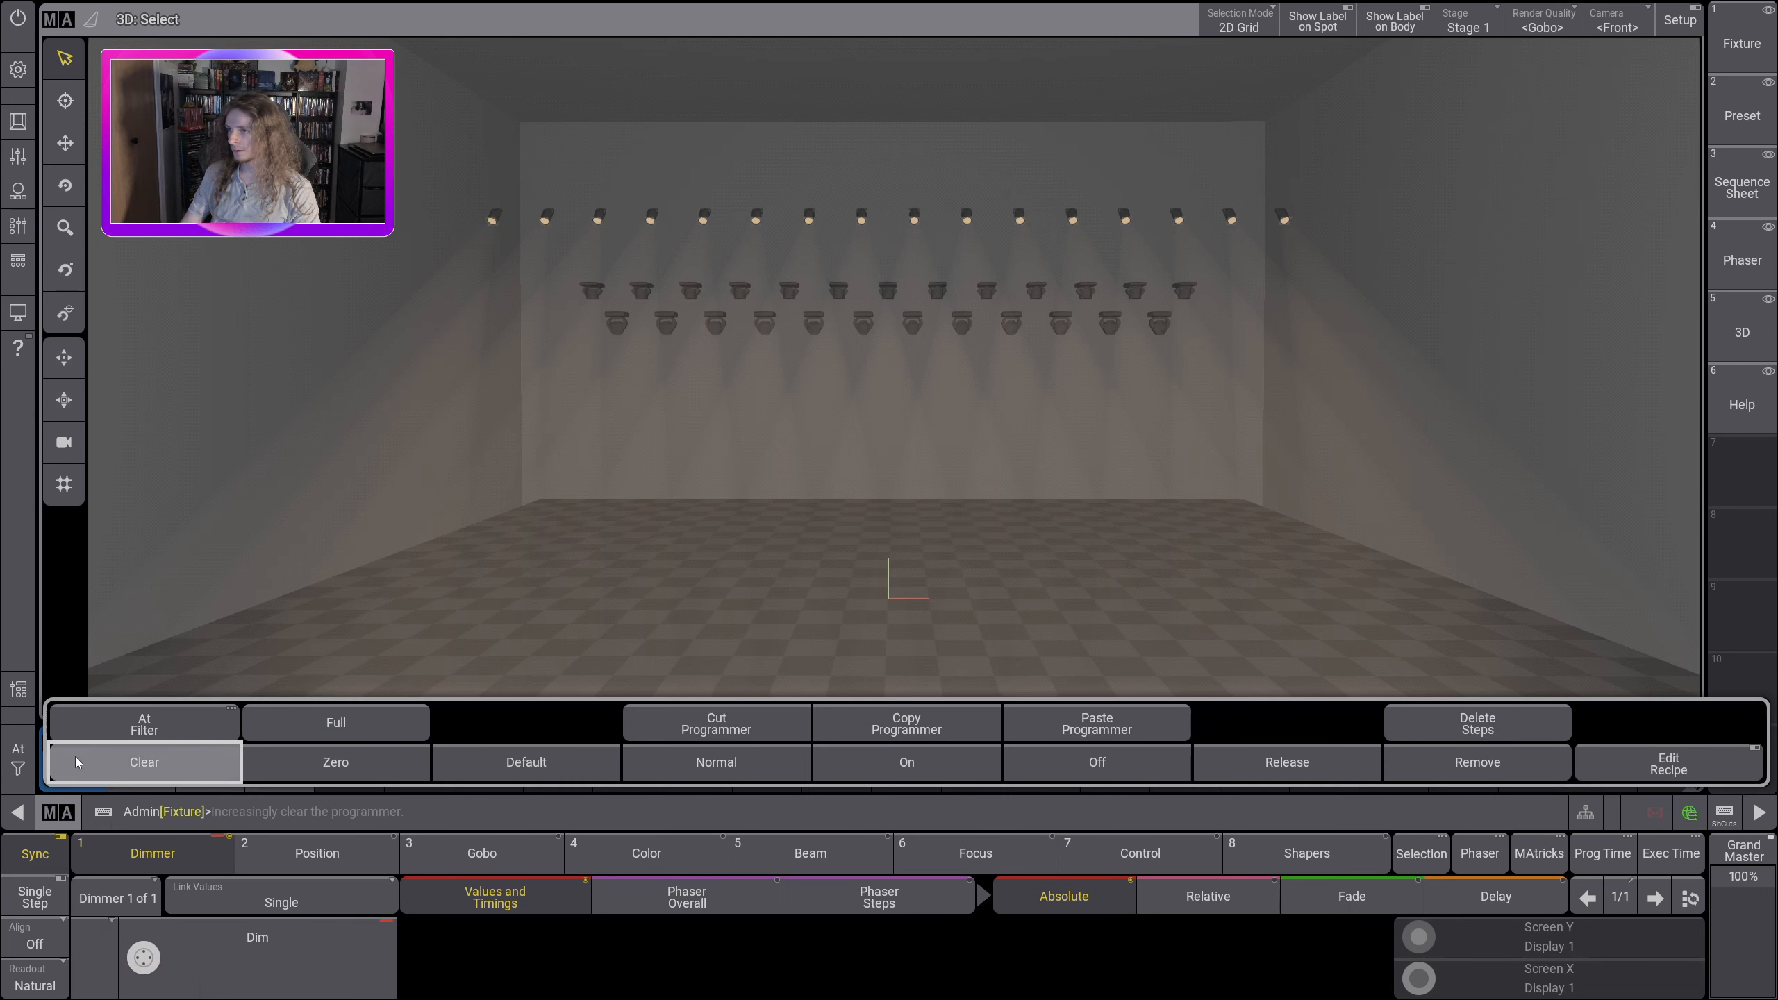
left_click(266, 538)
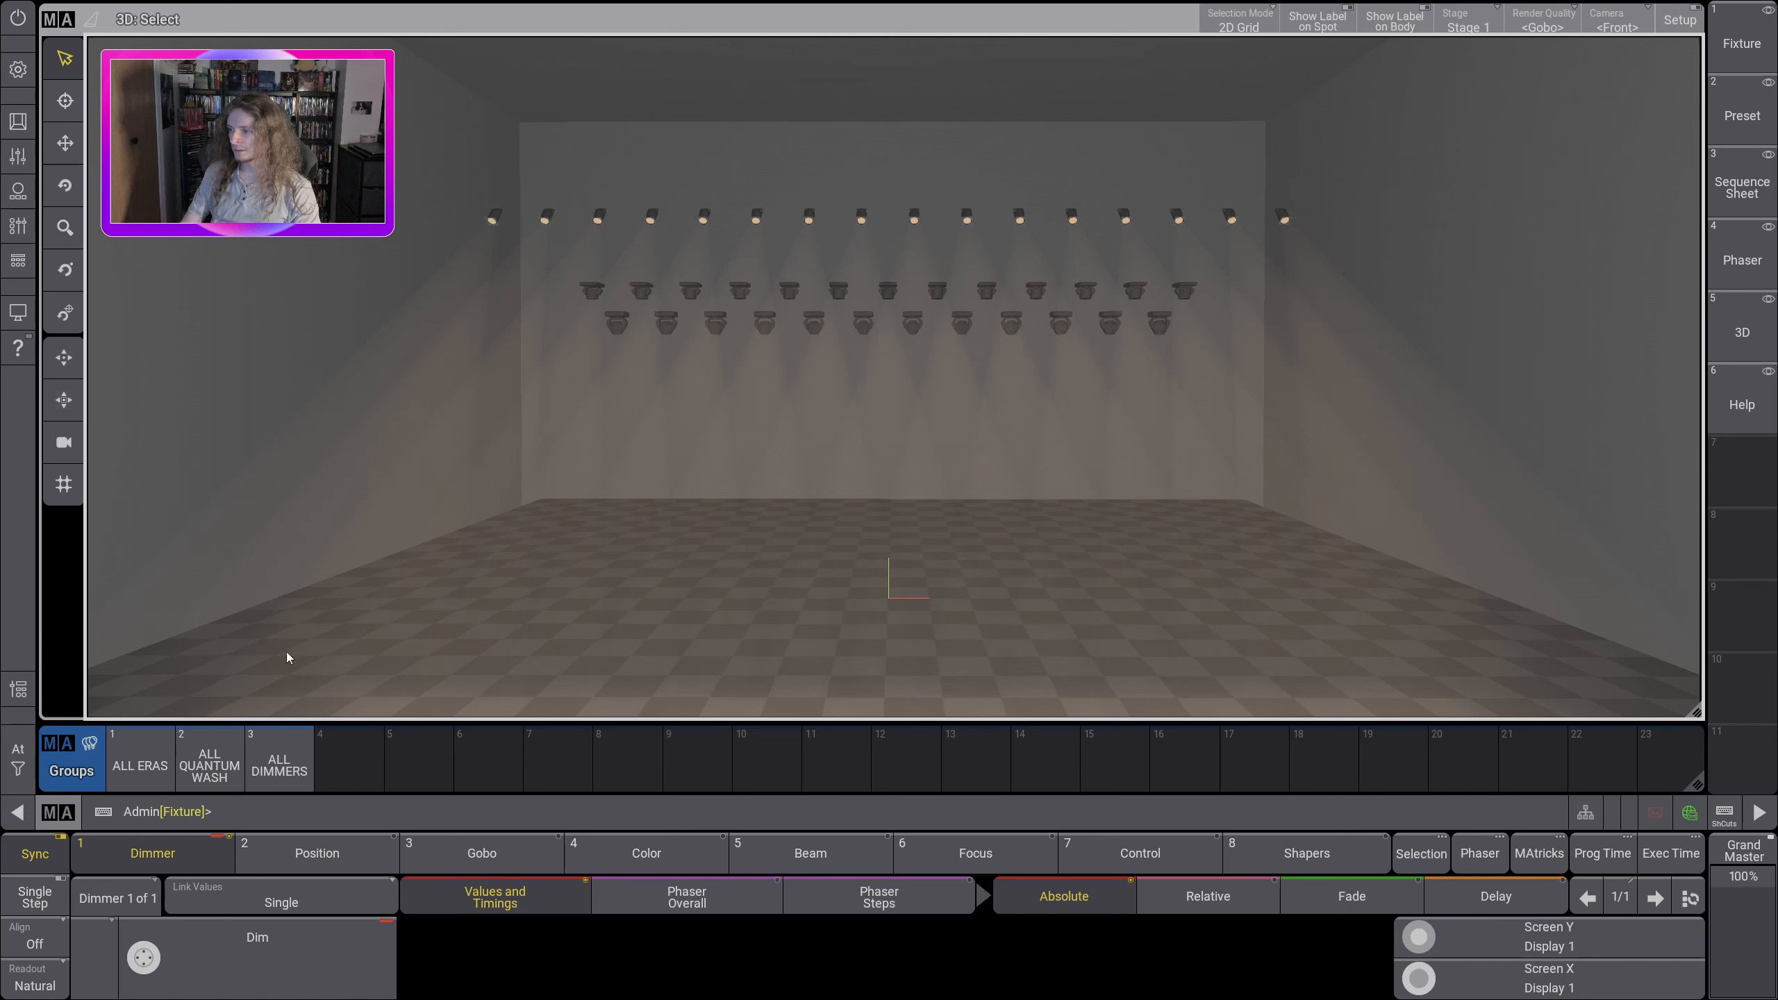
Step: Select the ALL QUANTUM WASH group and set its fixtures to Full
left_click(209, 763)
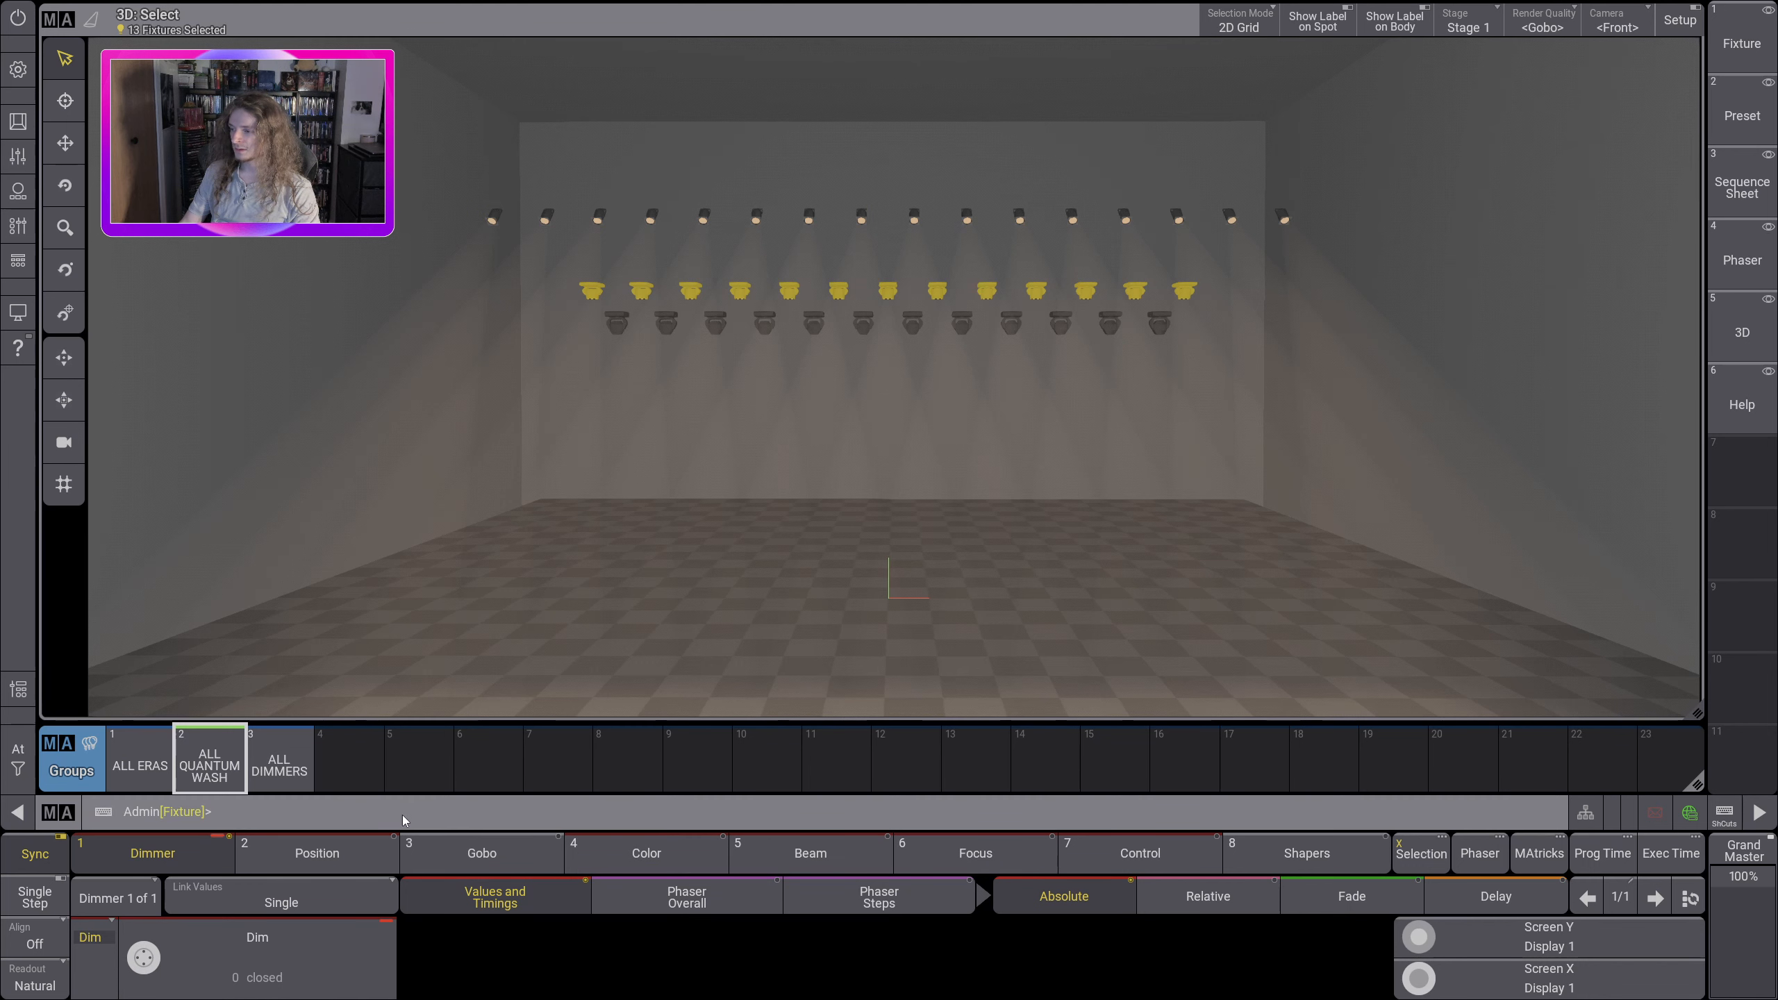
left_click(18, 755)
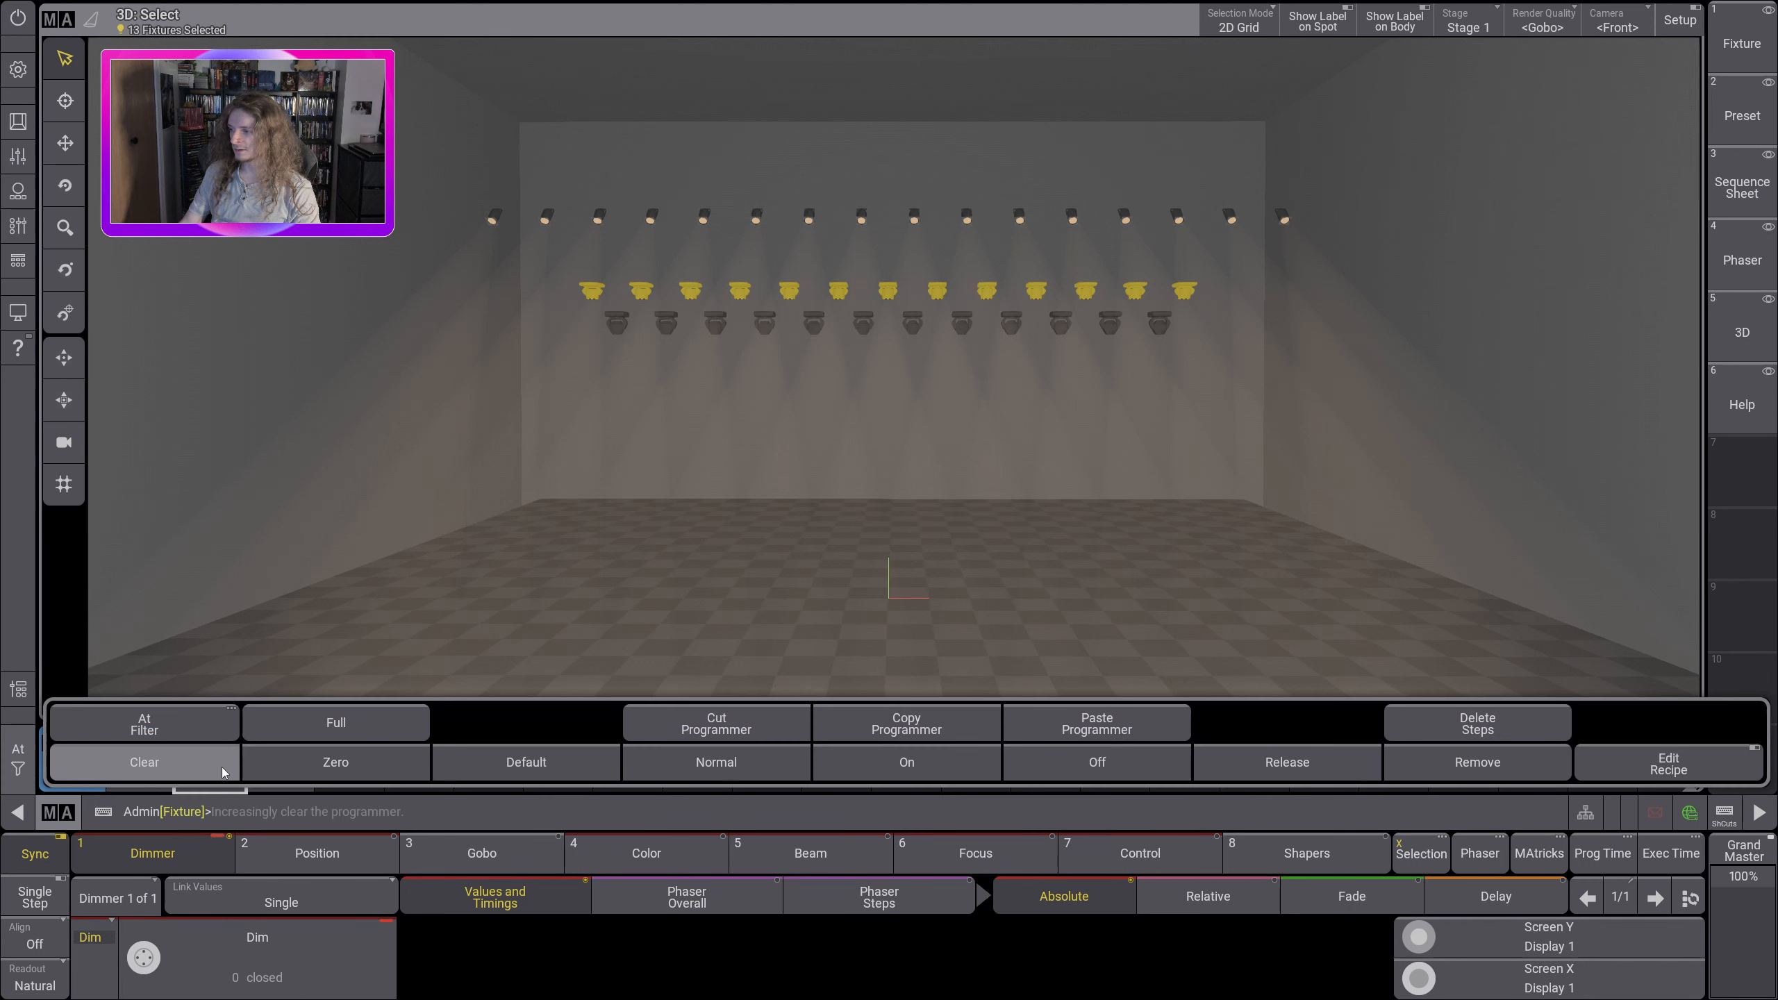
left_click(365, 732)
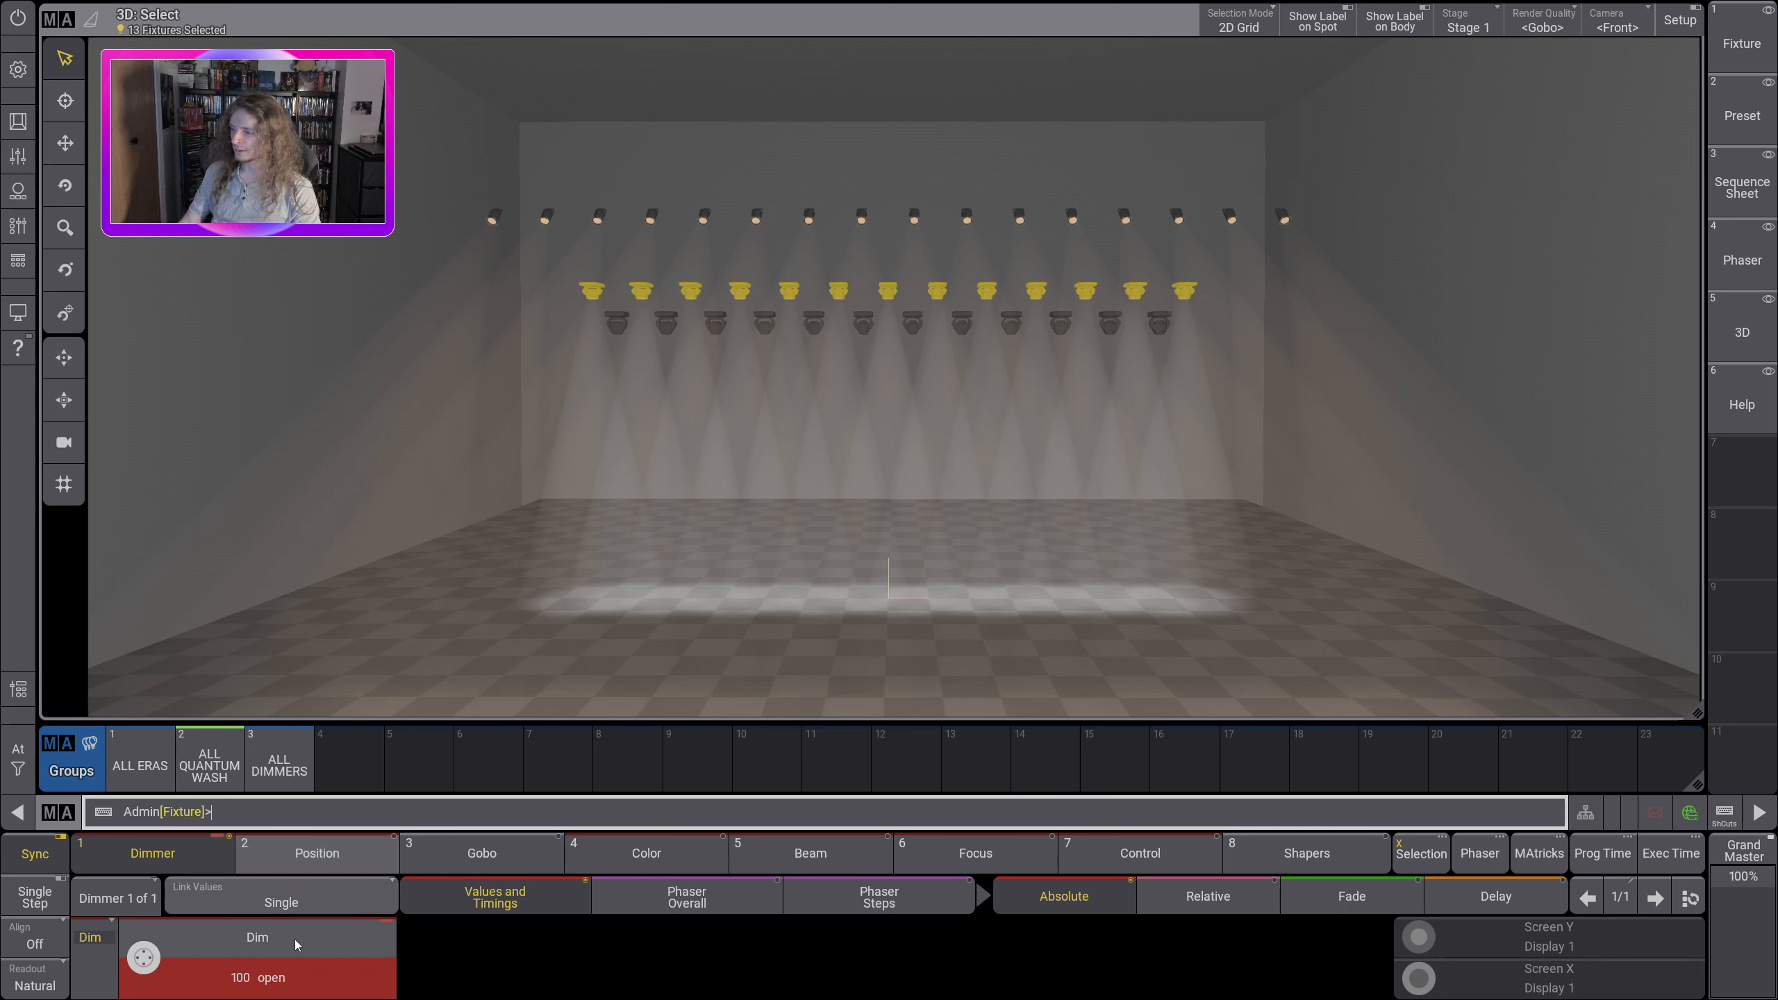
Step: Adjust the wash fixtures' position, setting tilt to -50.26 and, after trying both pan directions, pan to 0.00 center
left_click(329, 862)
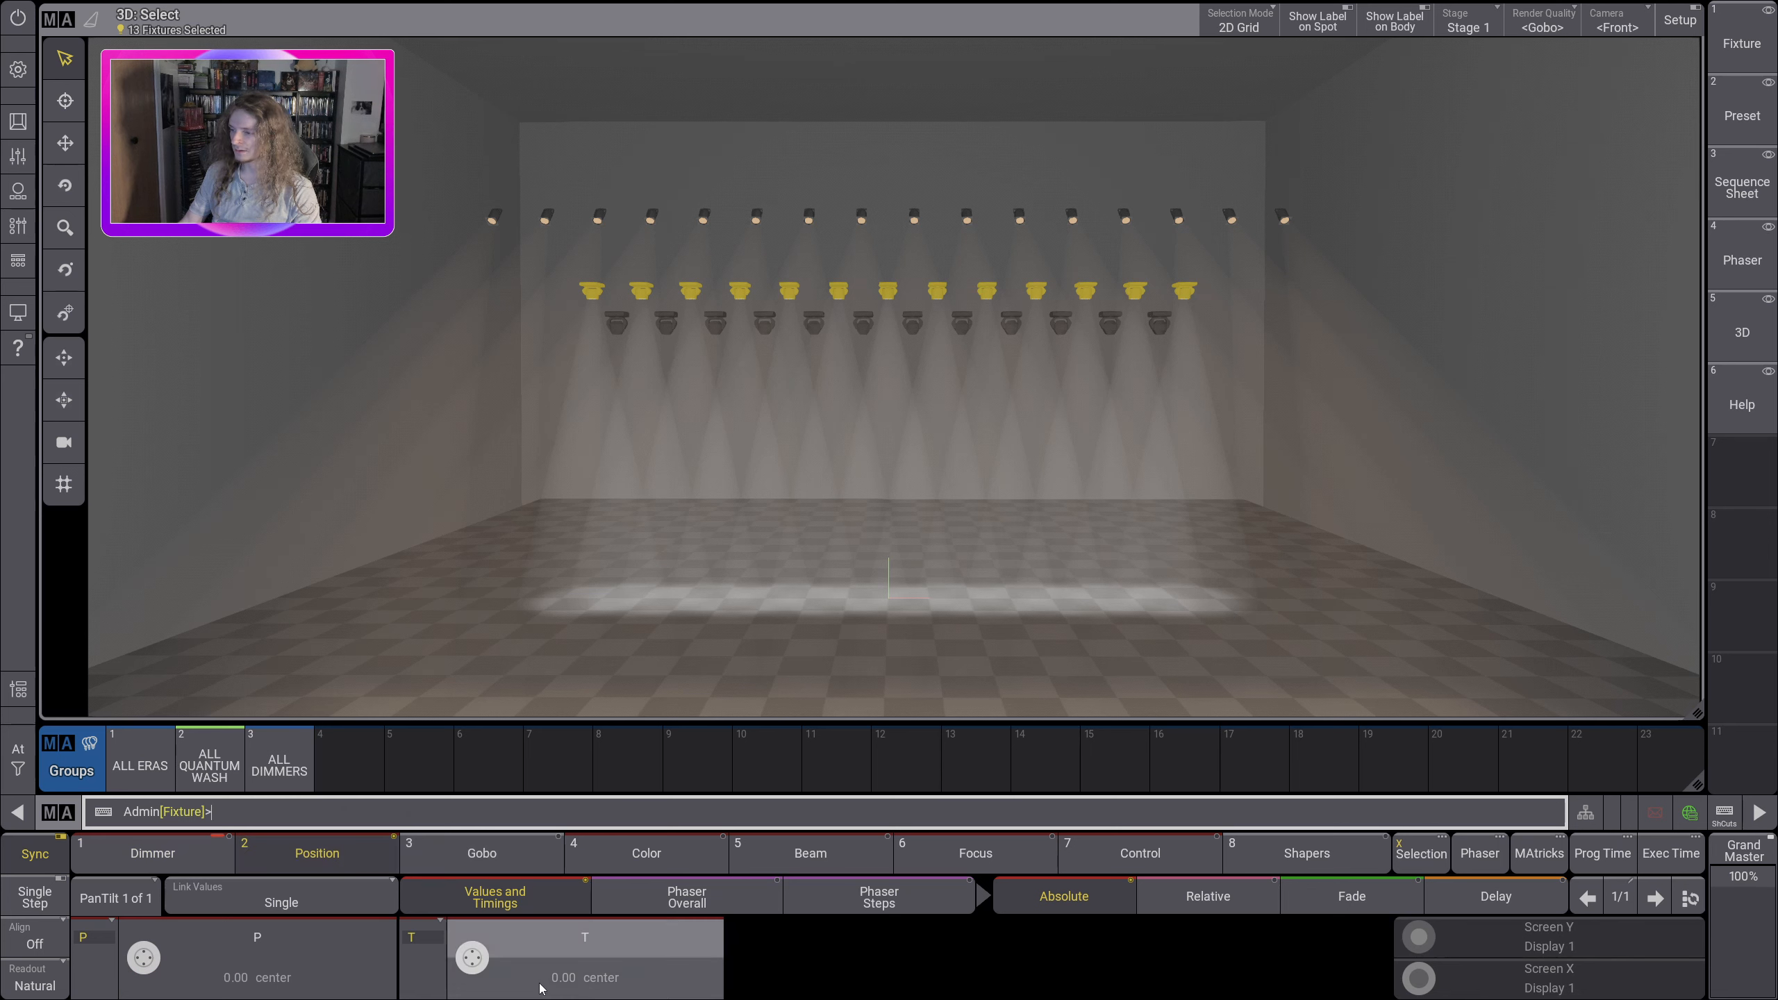
scroll(471, 968, "down", 15)
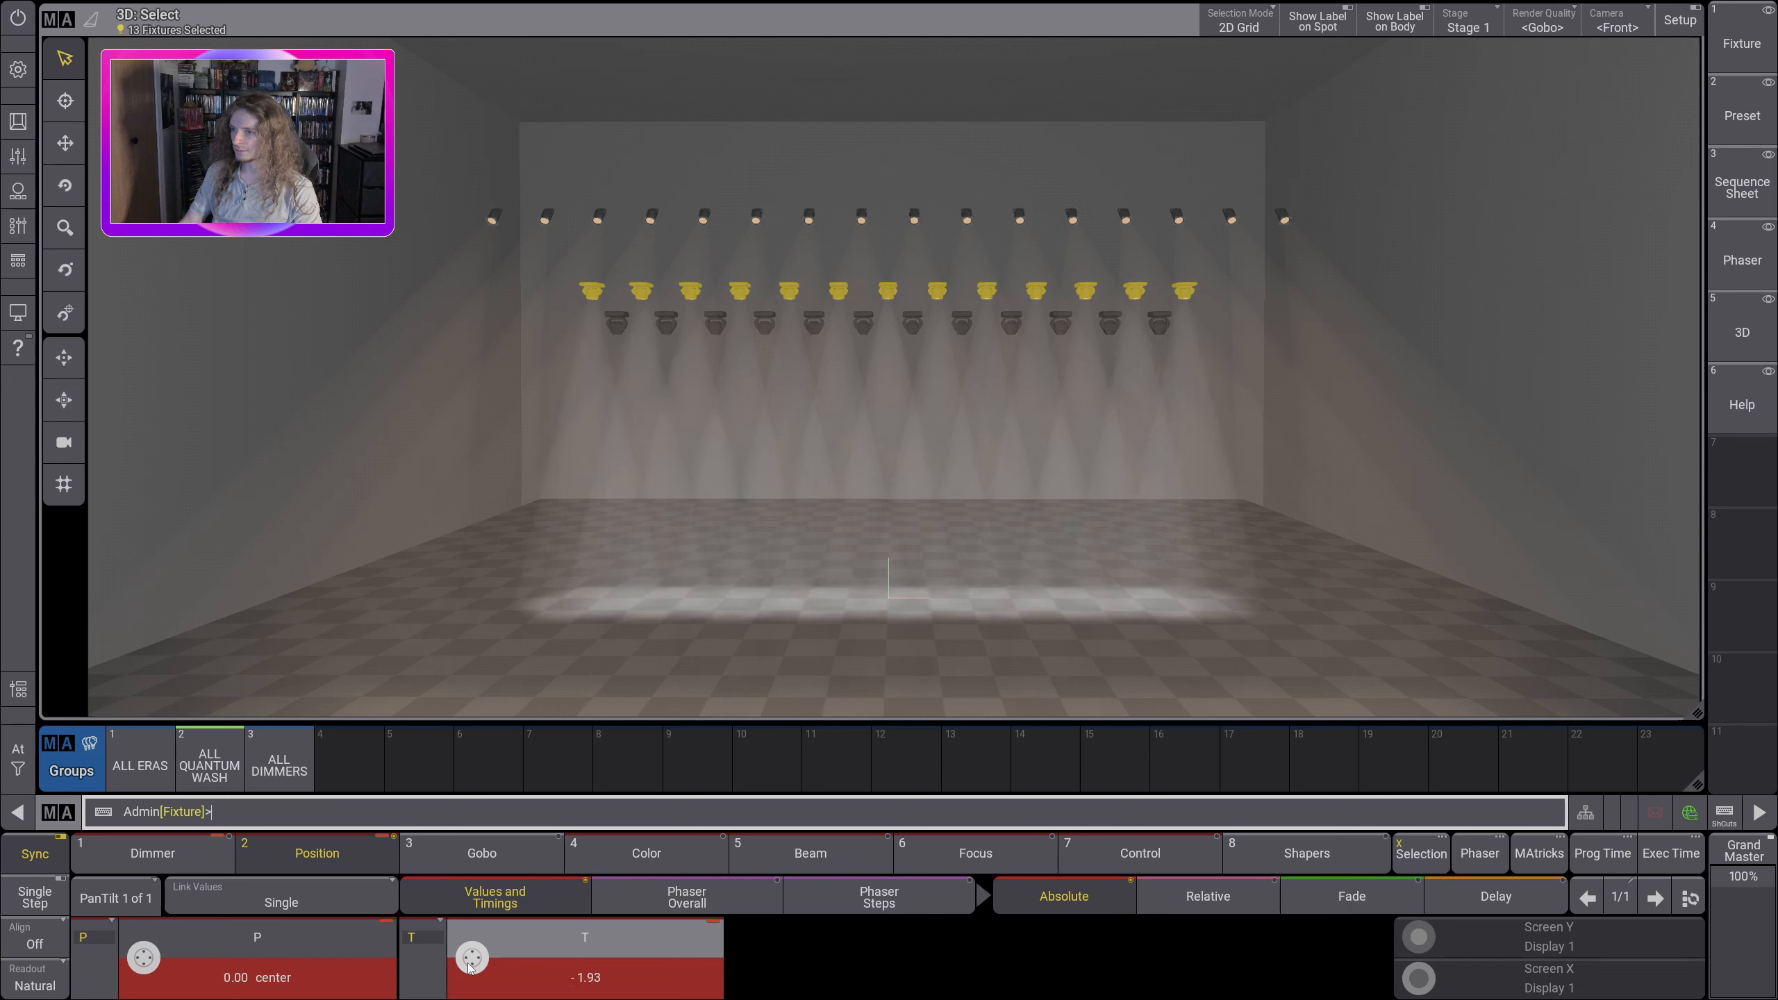
scroll(470, 968, "down", 15)
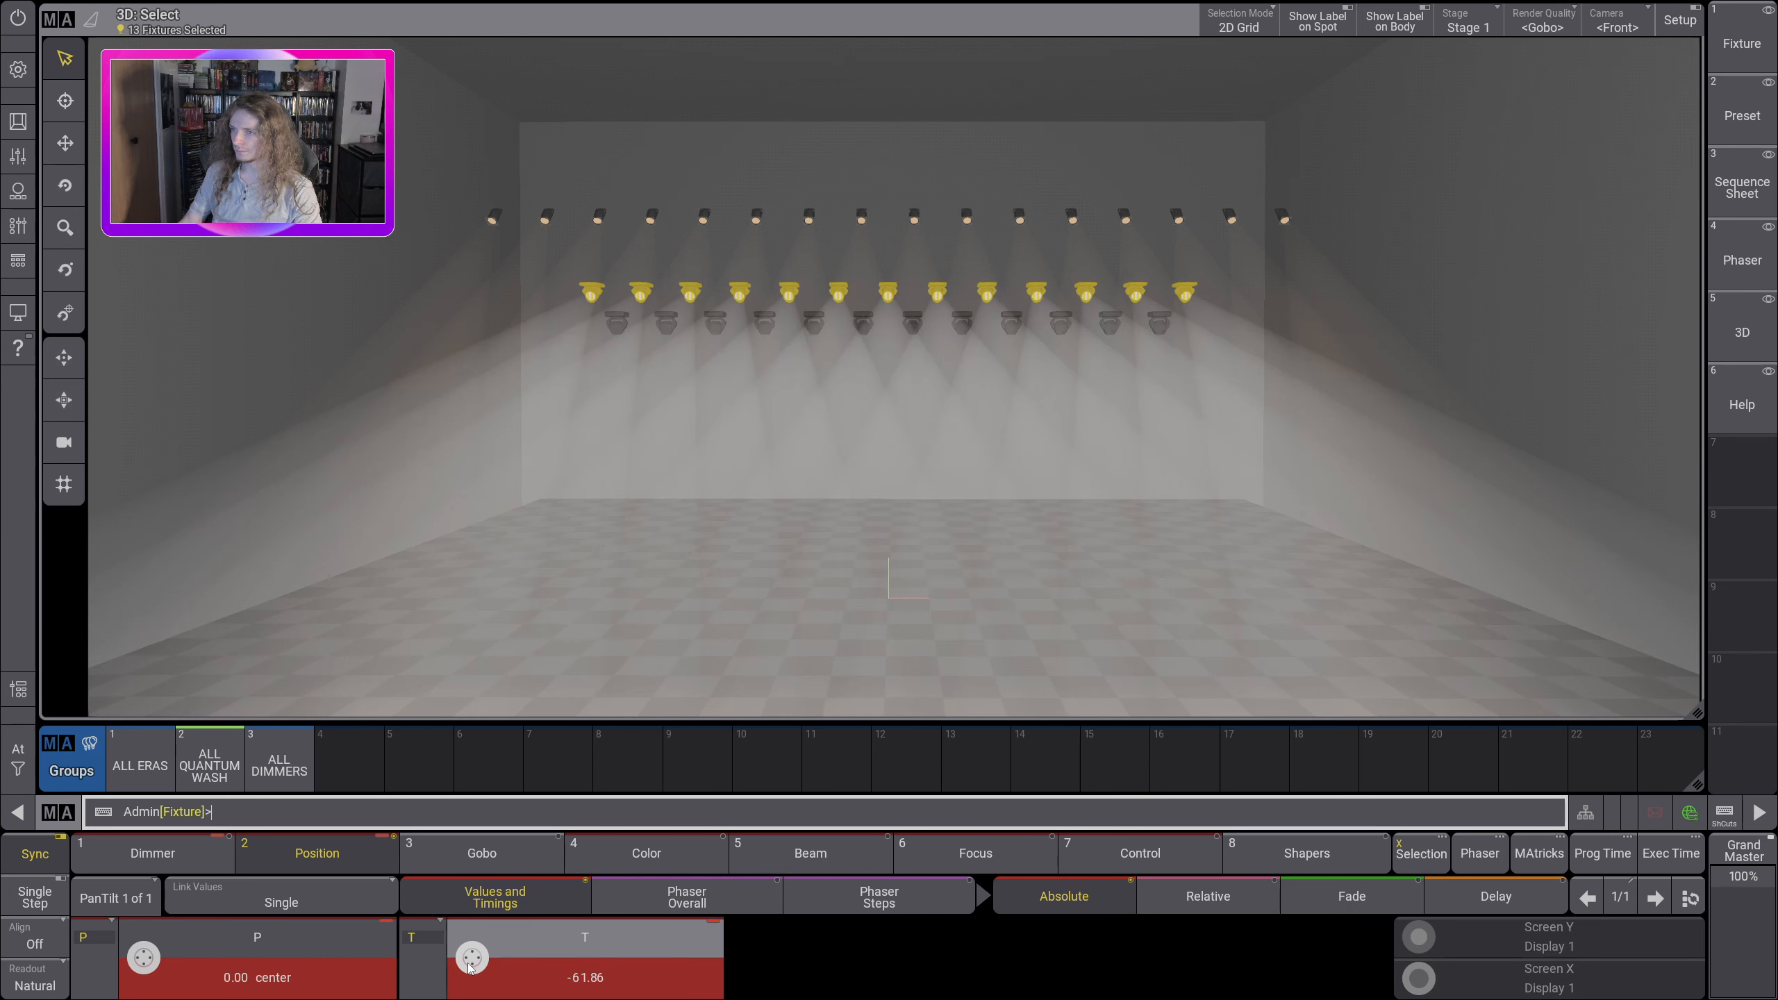
scroll(160, 968, "up", 5)
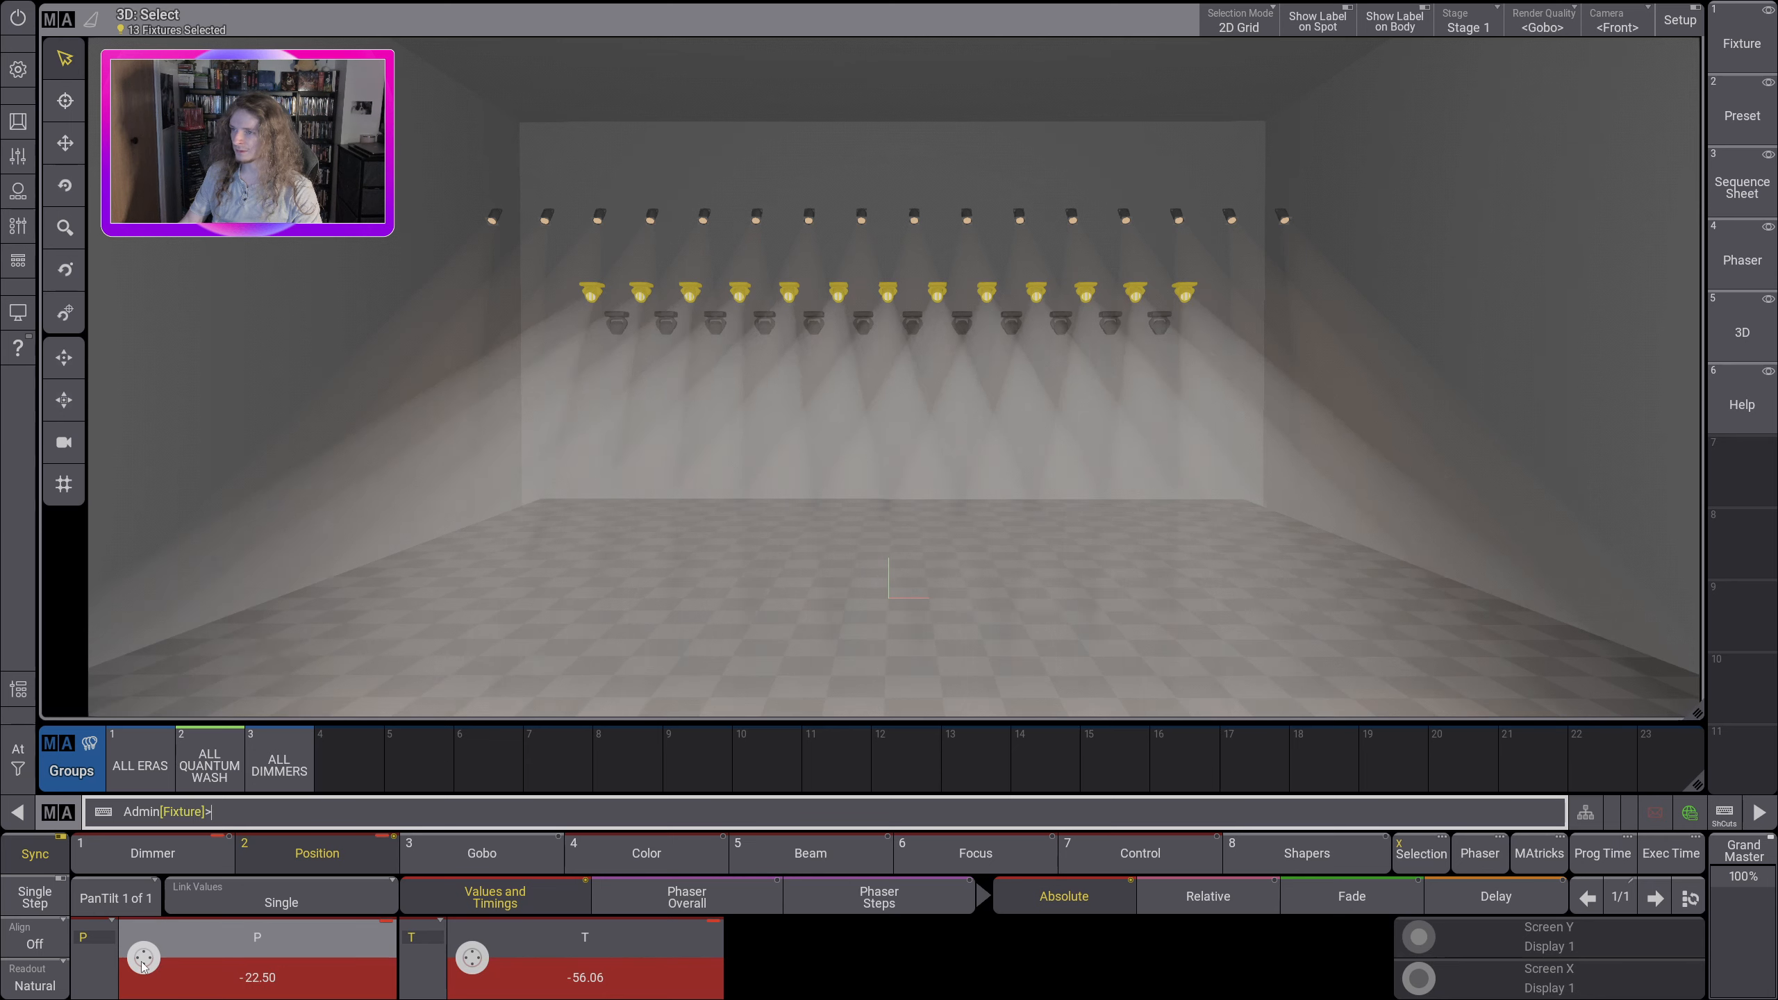
scroll(142, 965, "down", 15)
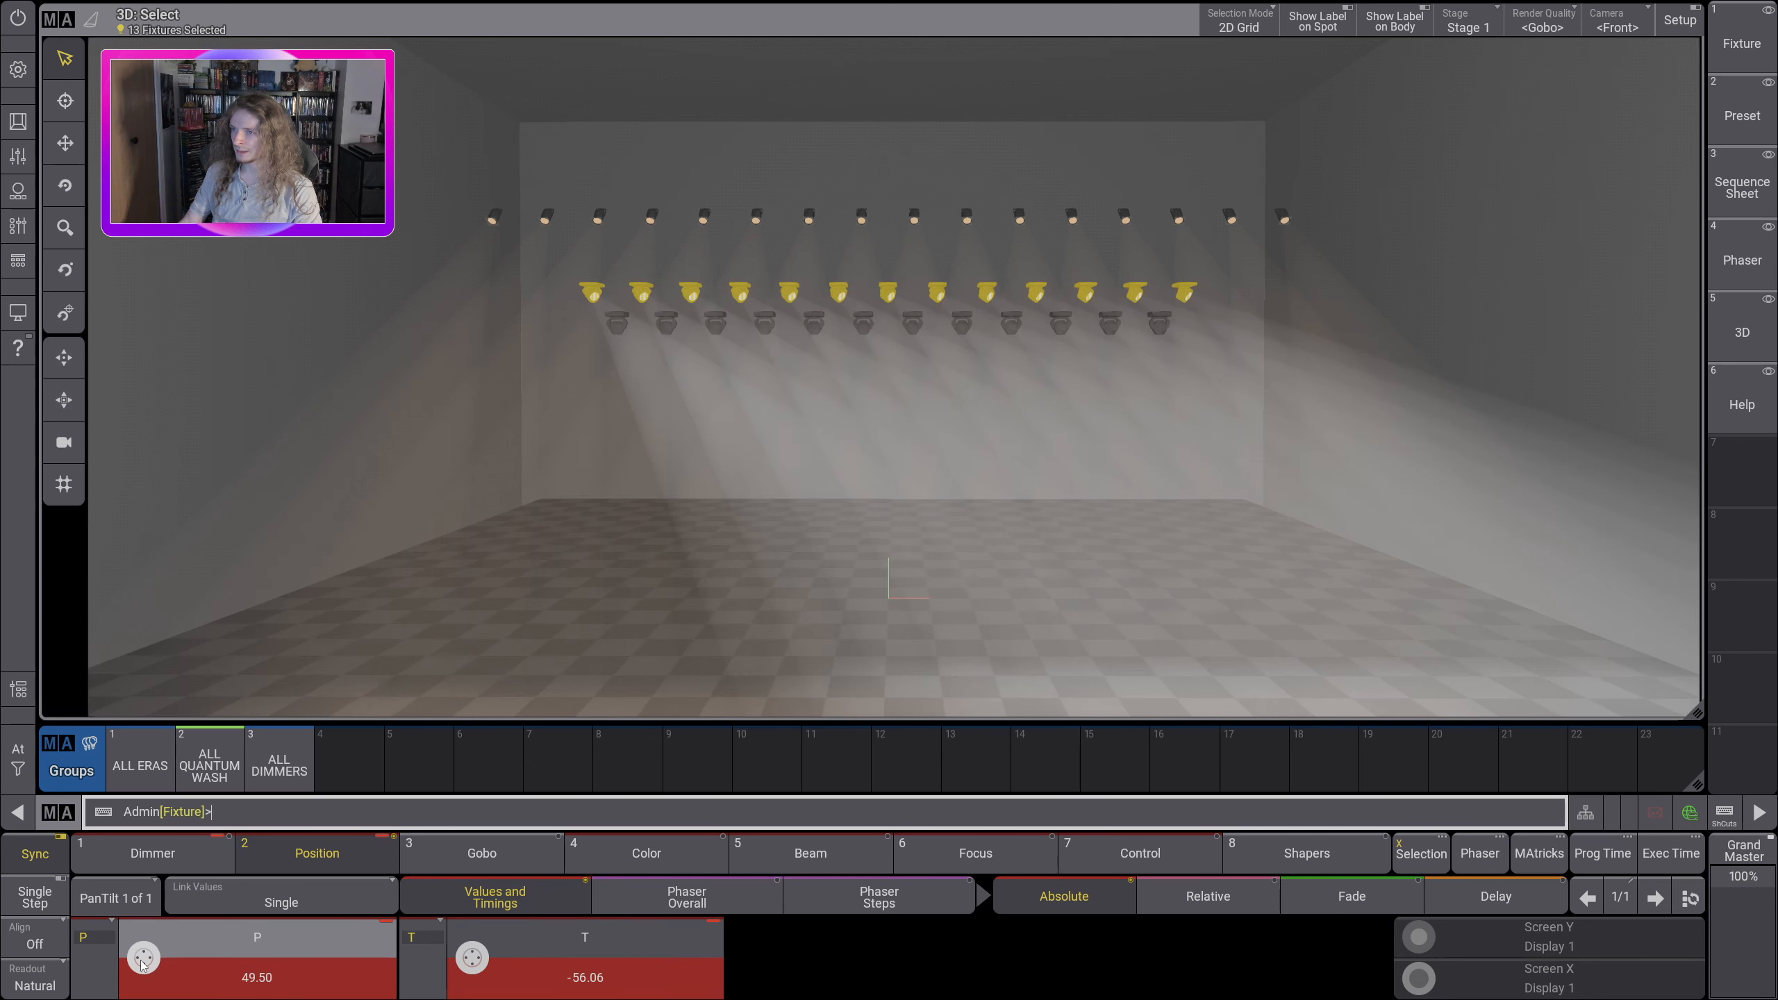
scroll(142, 965, "up", 18)
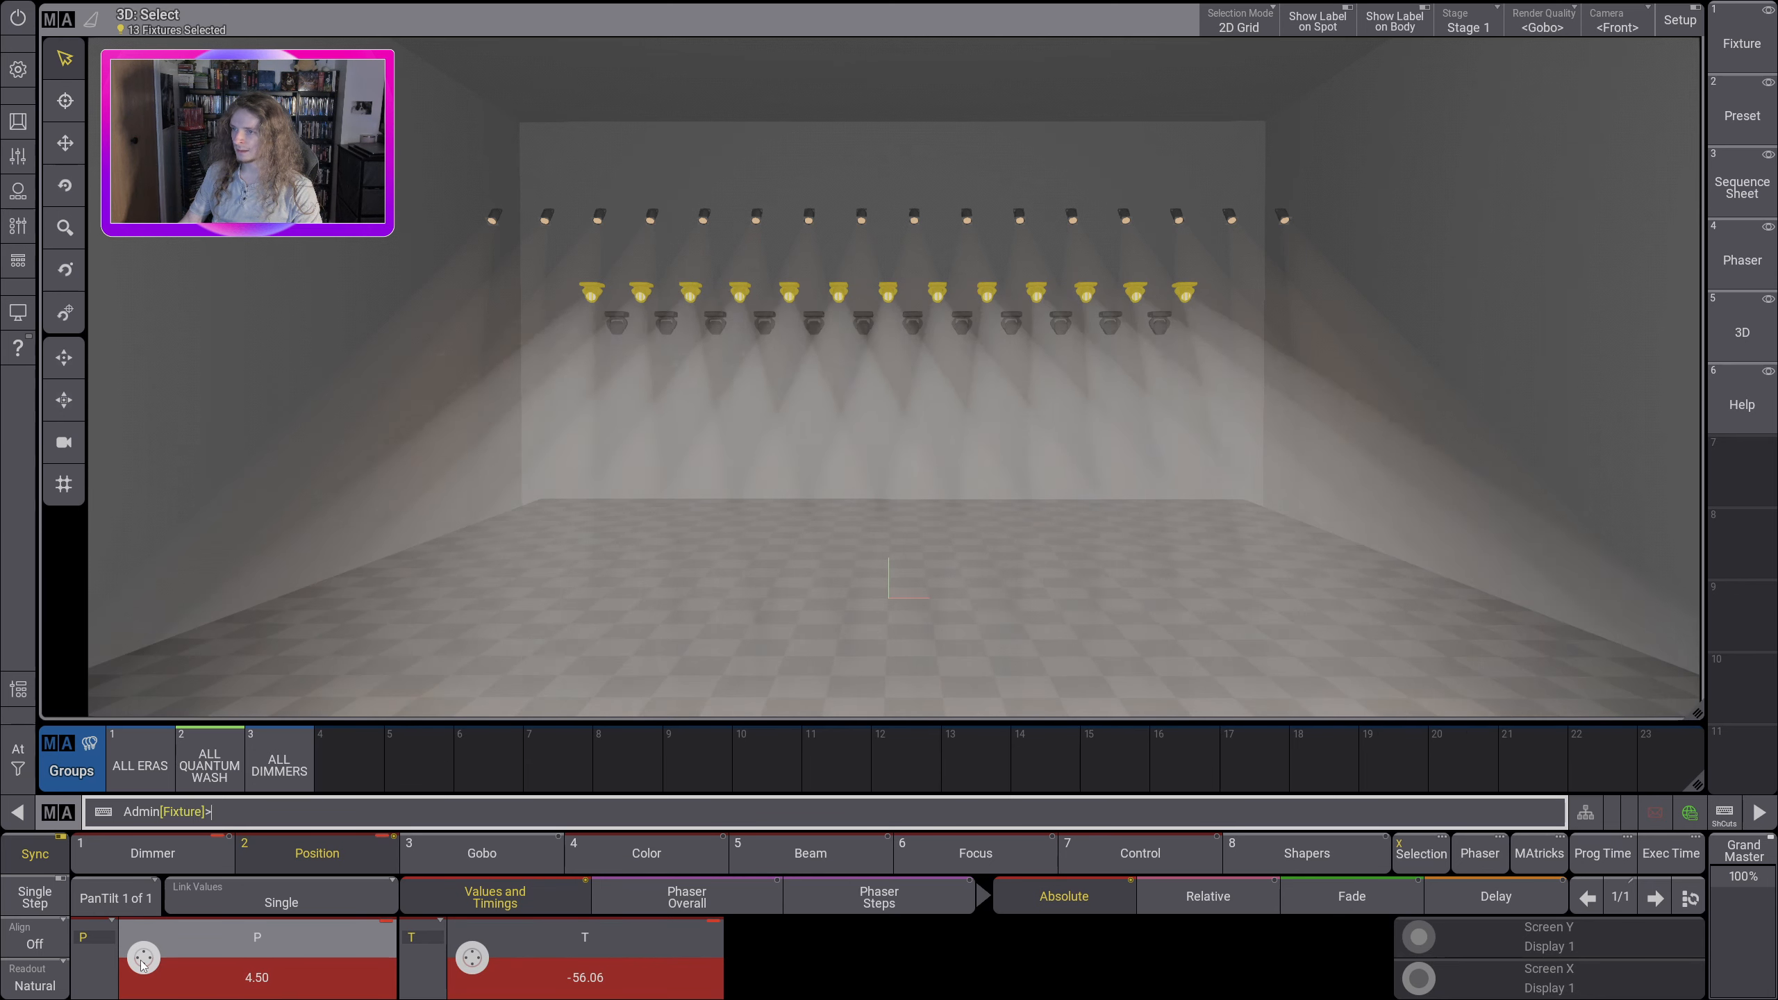
scroll(143, 965, "down", 7)
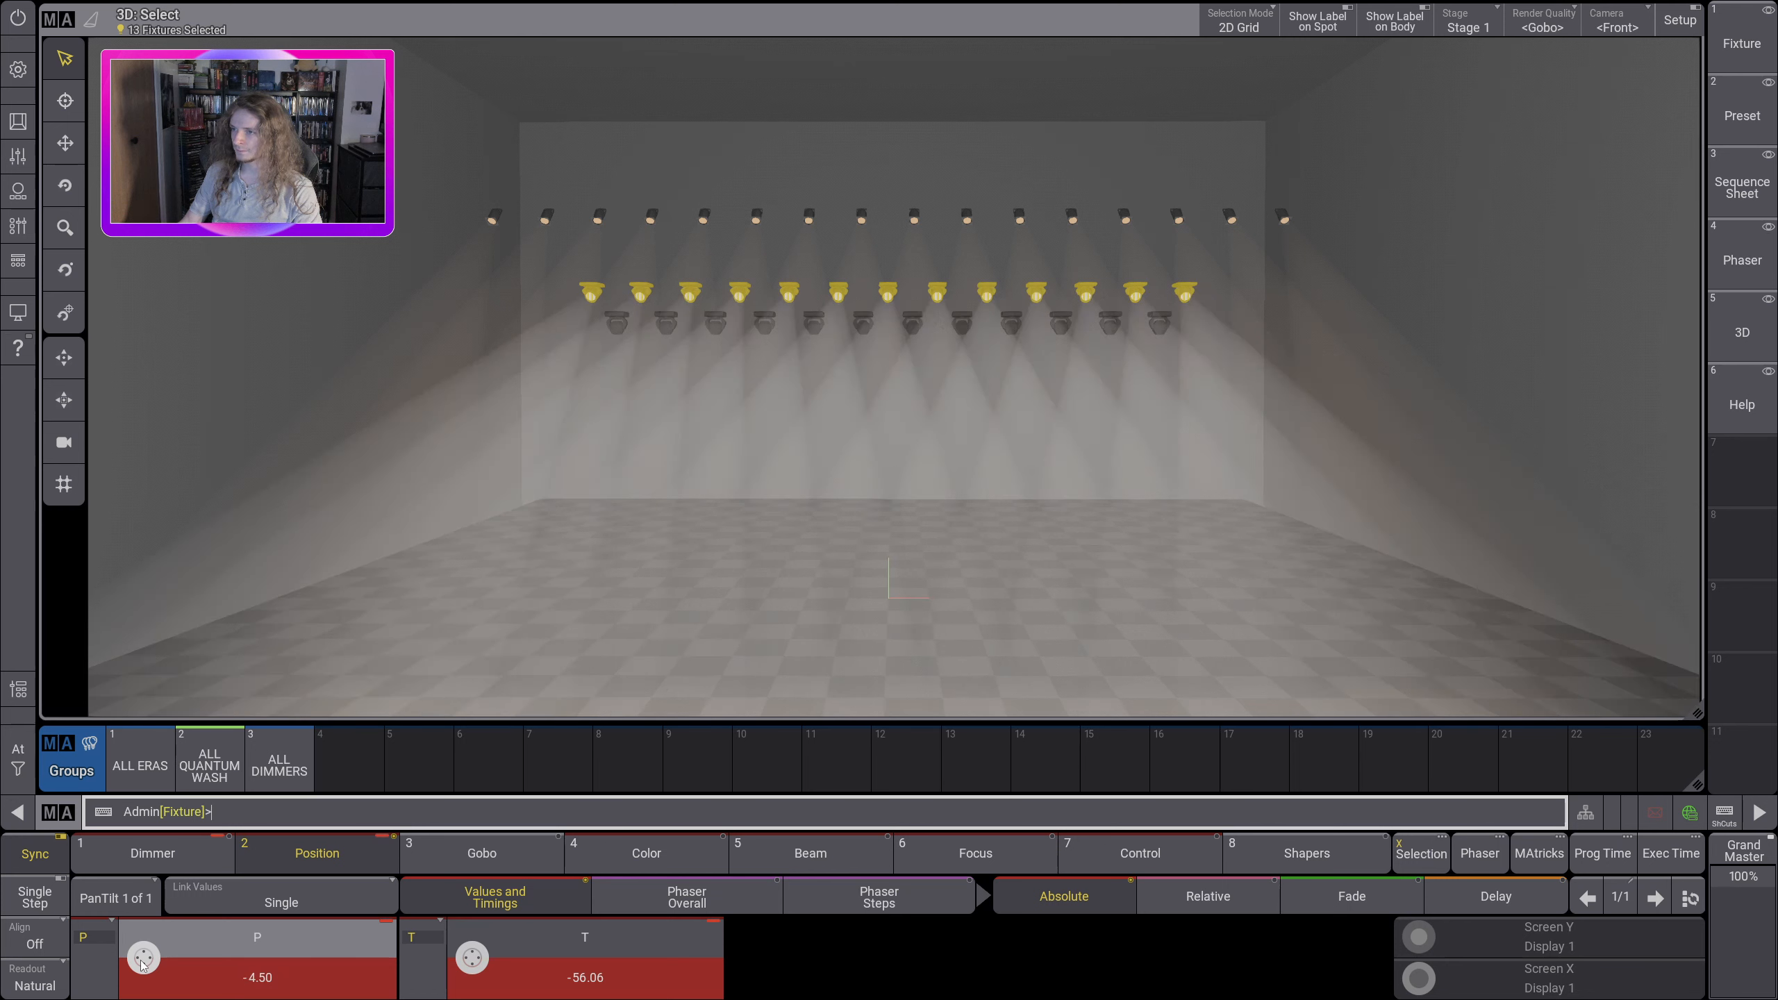
scroll(143, 966, "up", 2)
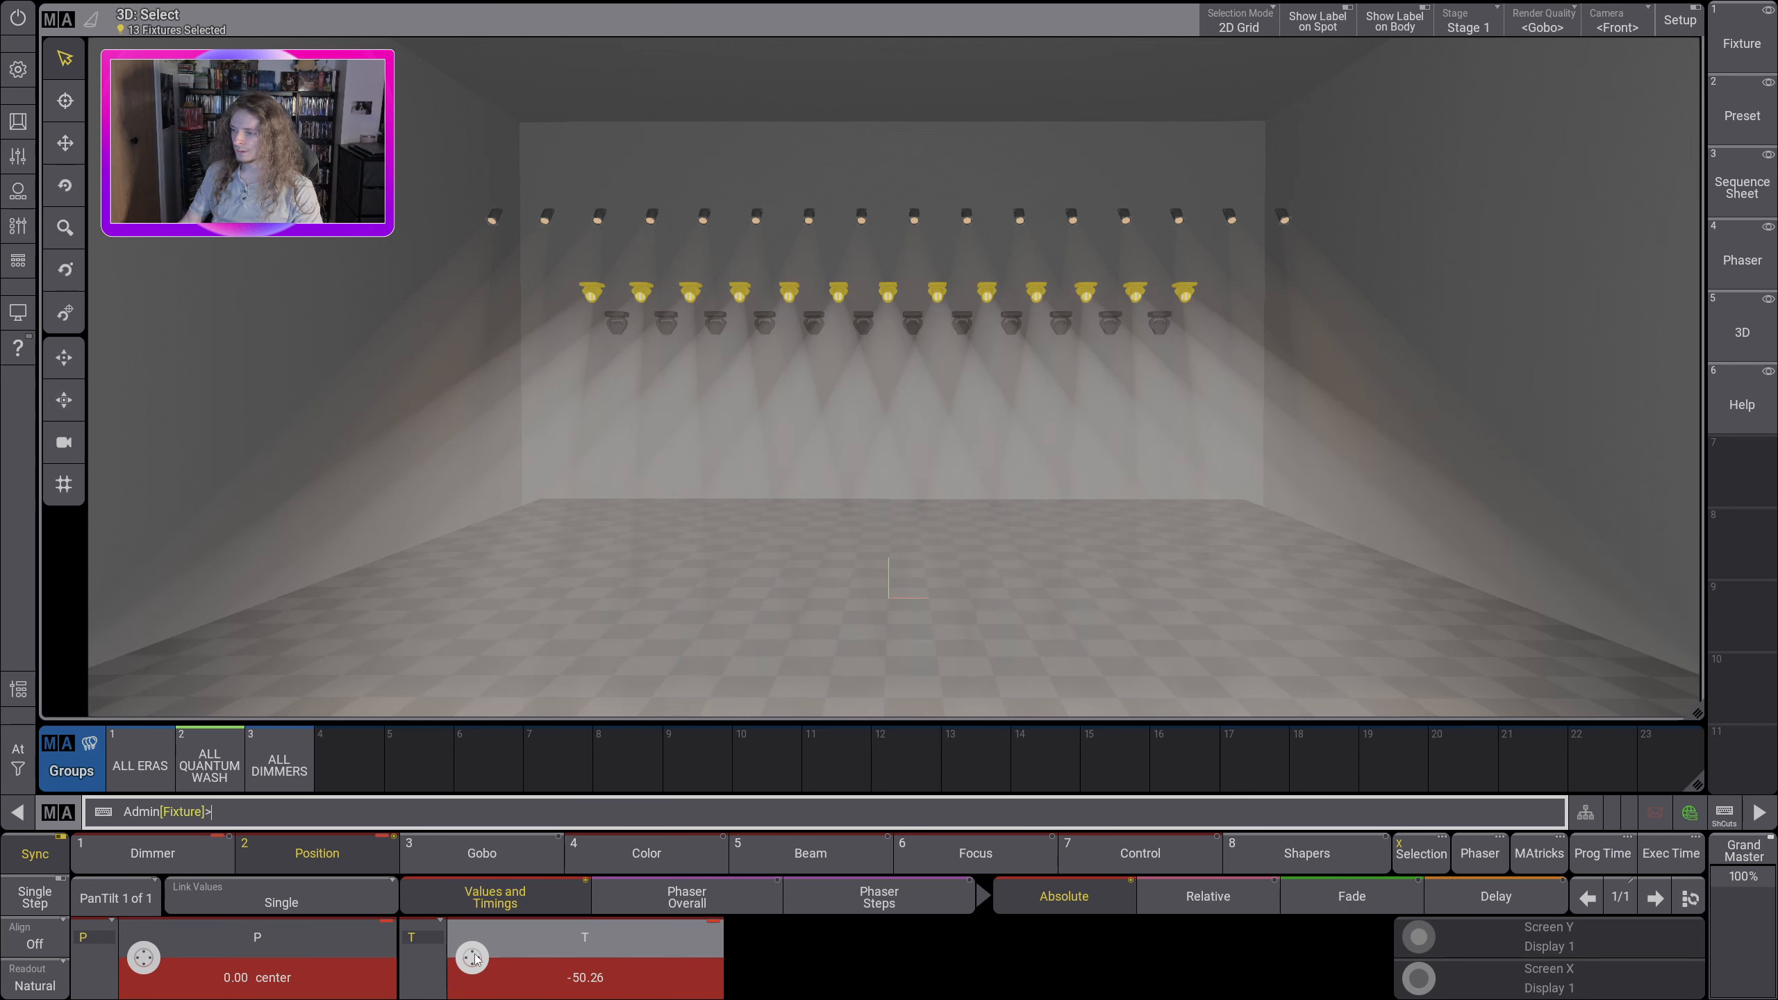
scroll(472, 958, "up", 2)
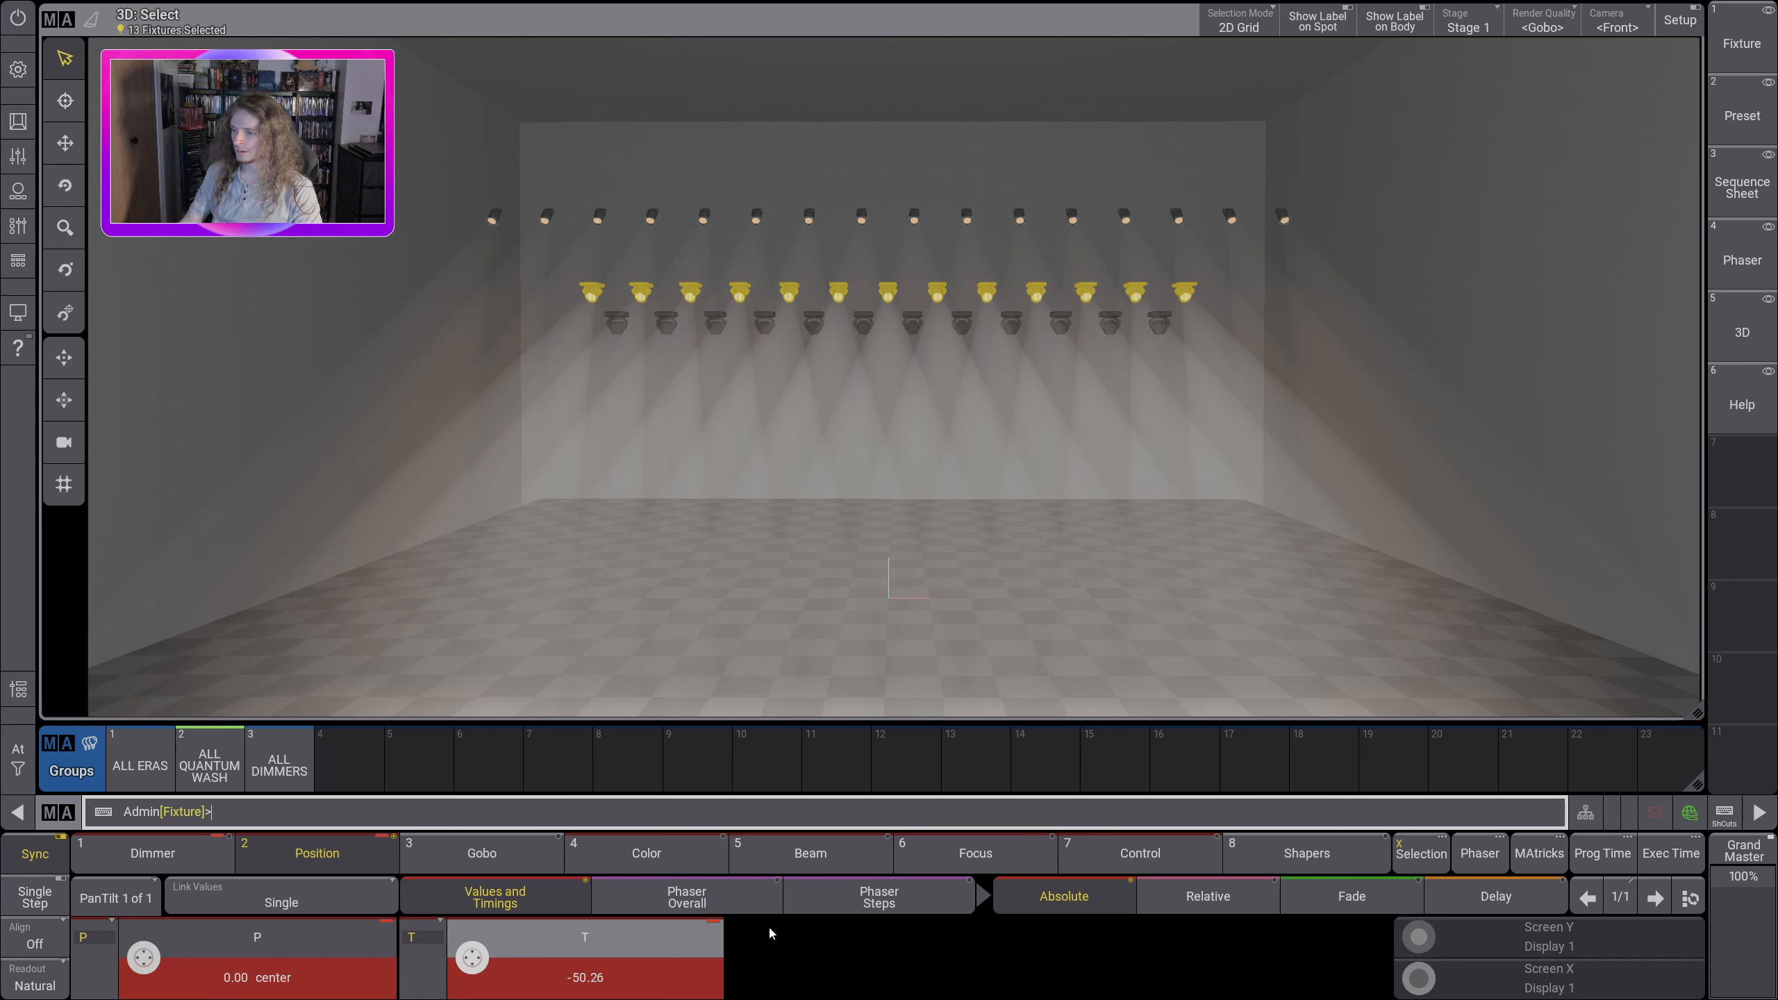
Step: Lower the red and green color values of the wash fixtures to 0
left_click(664, 853)
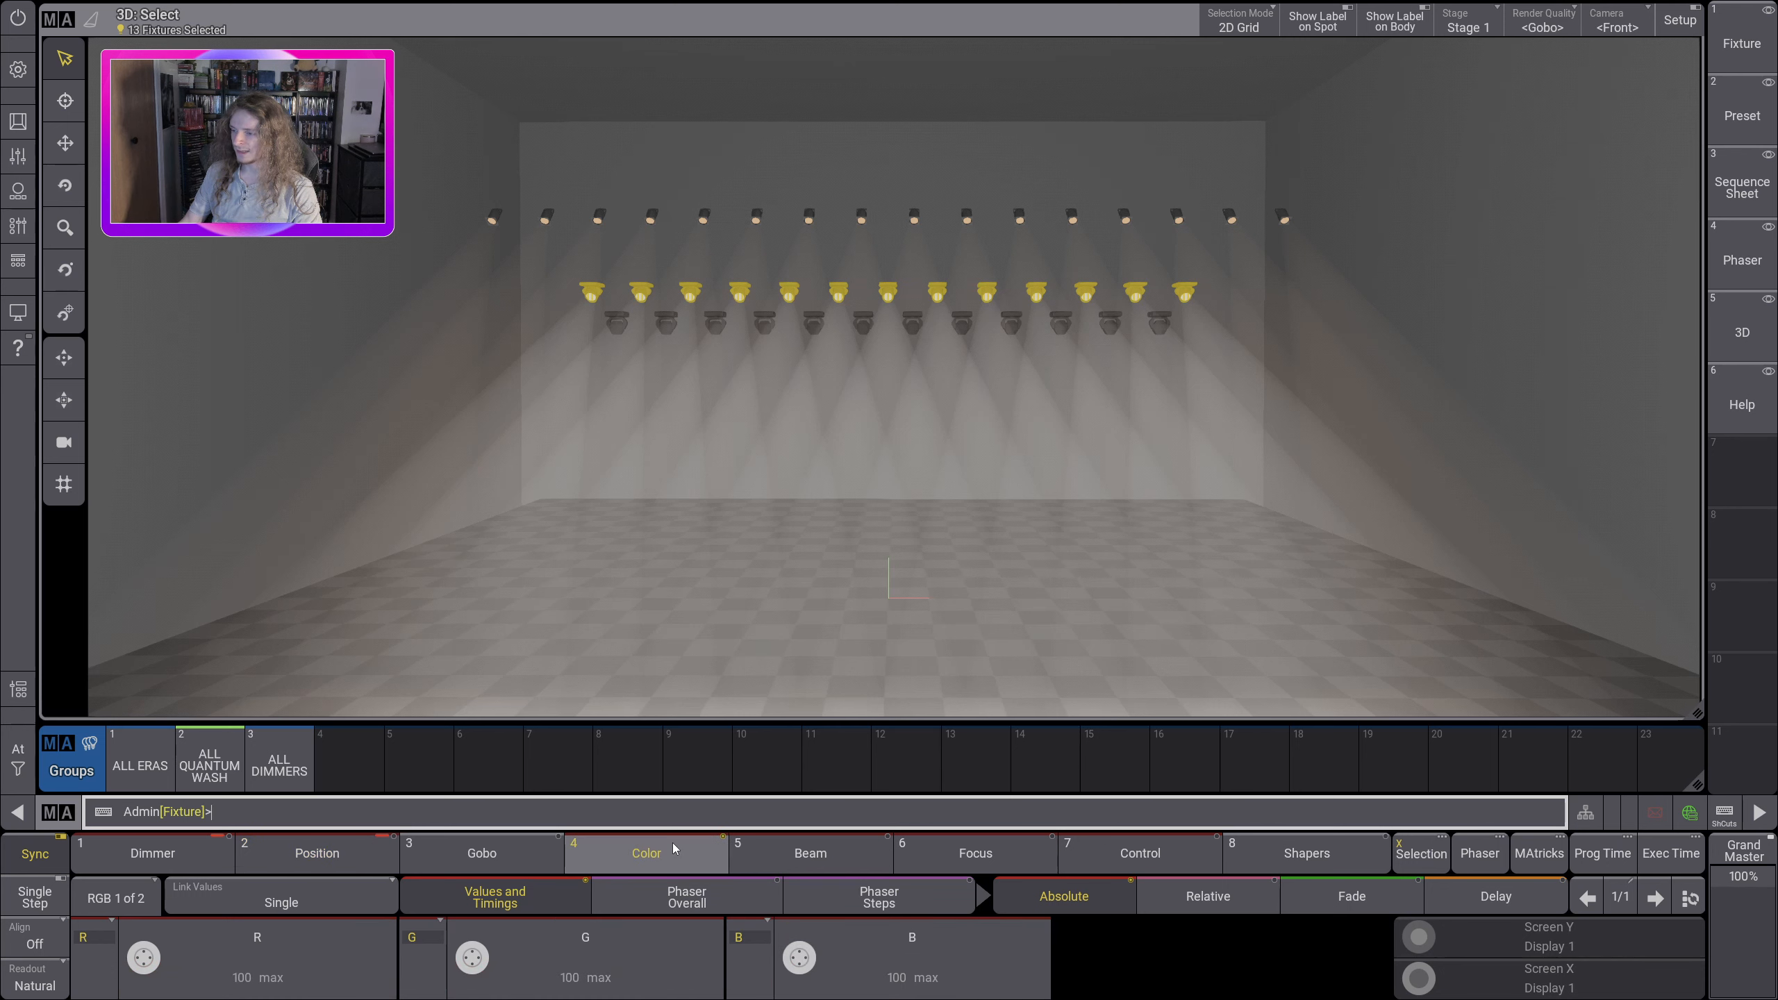
scroll(145, 962, "down", 1)
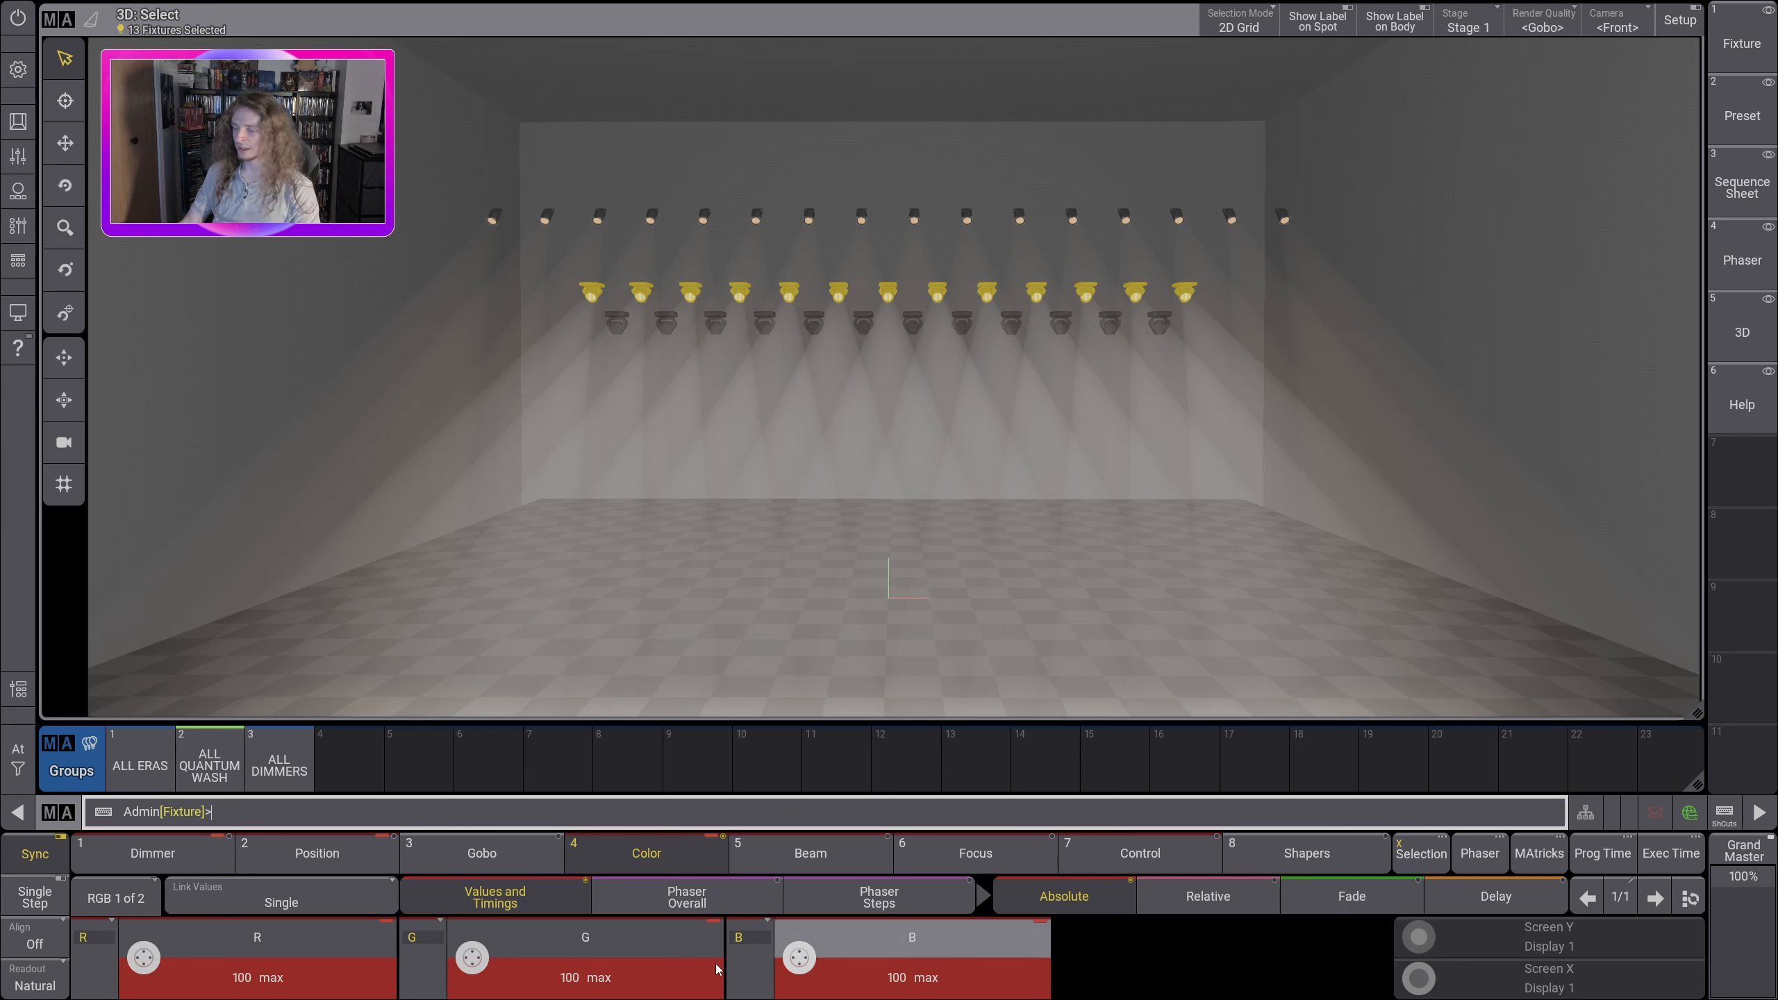
scroll(139, 952, "down", 6)
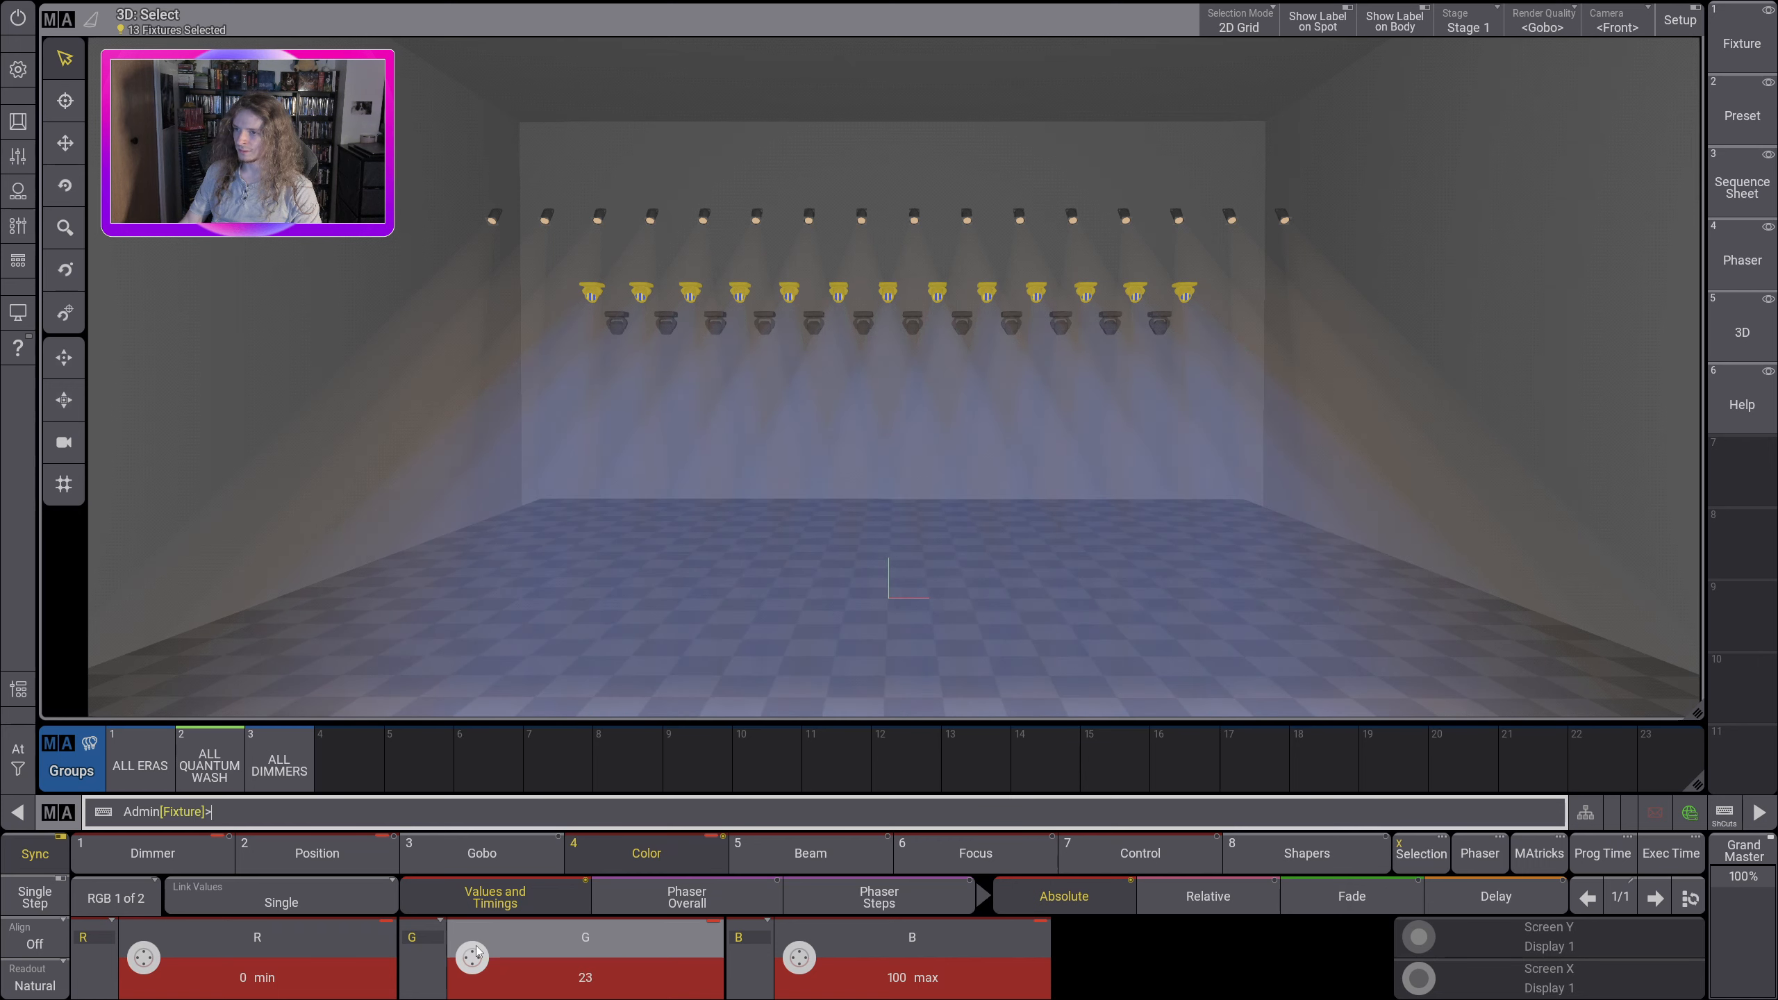
Step: Set the wash fixtures' blue value to min and their green value to max
left_click(911, 959)
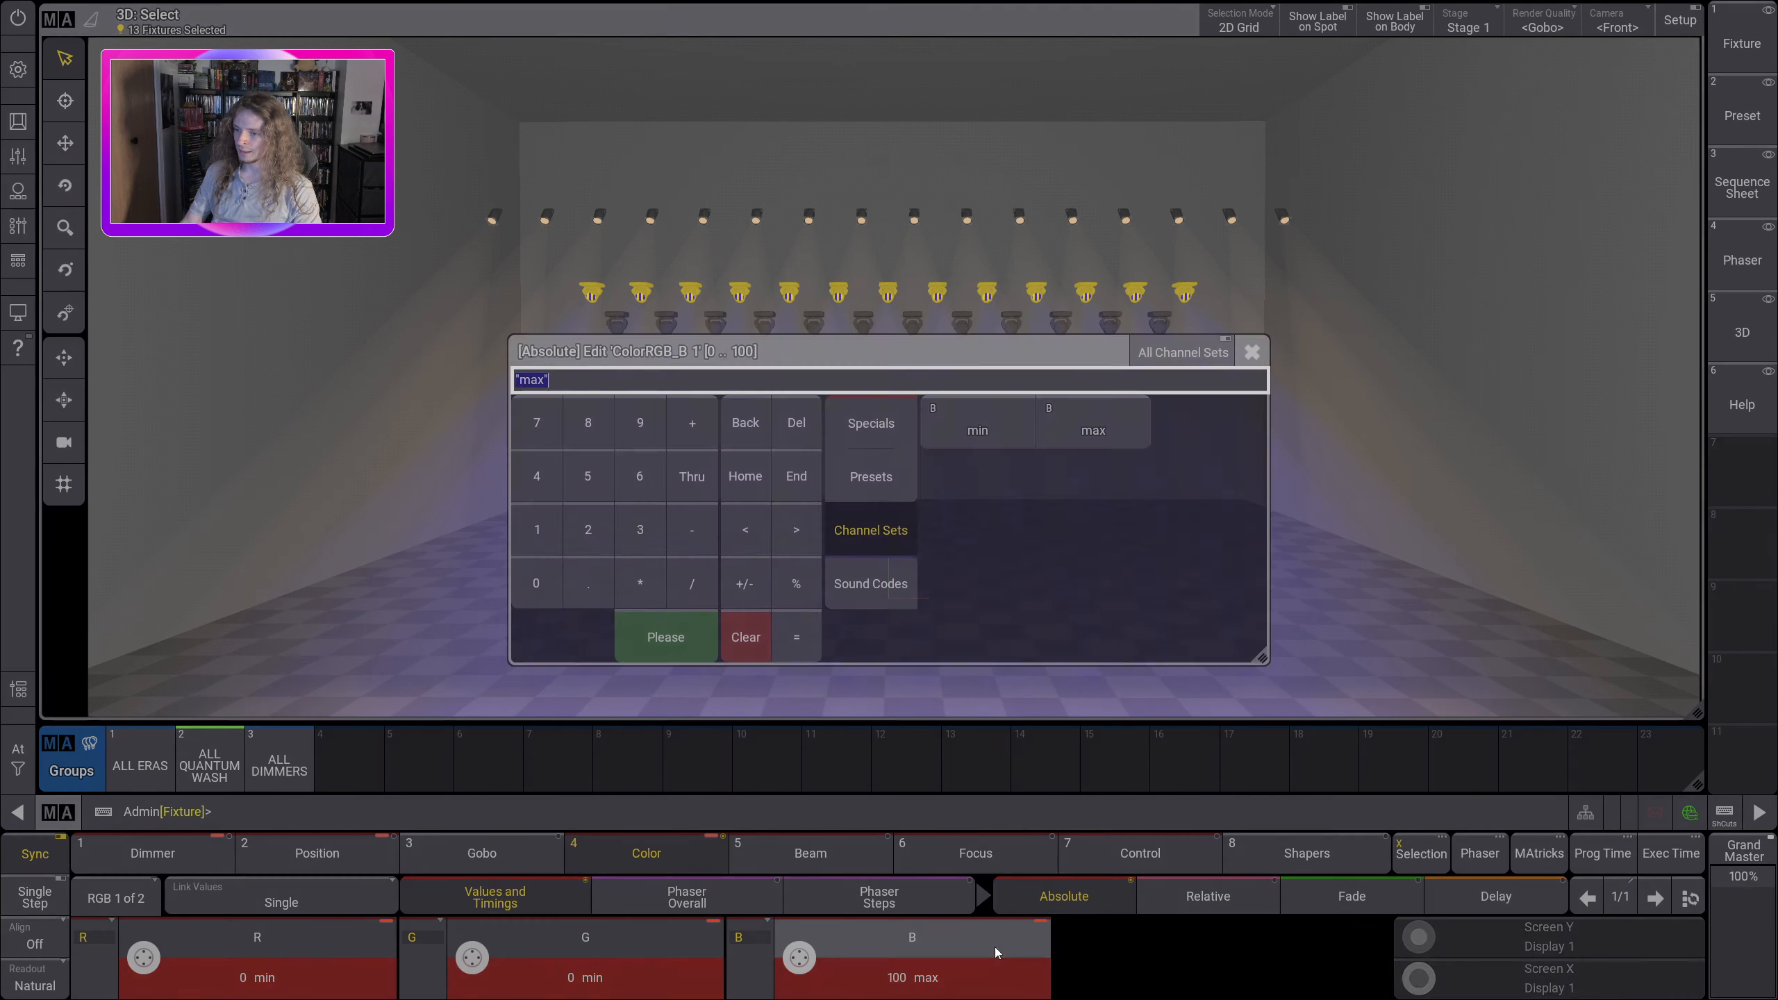
left_click(989, 436)
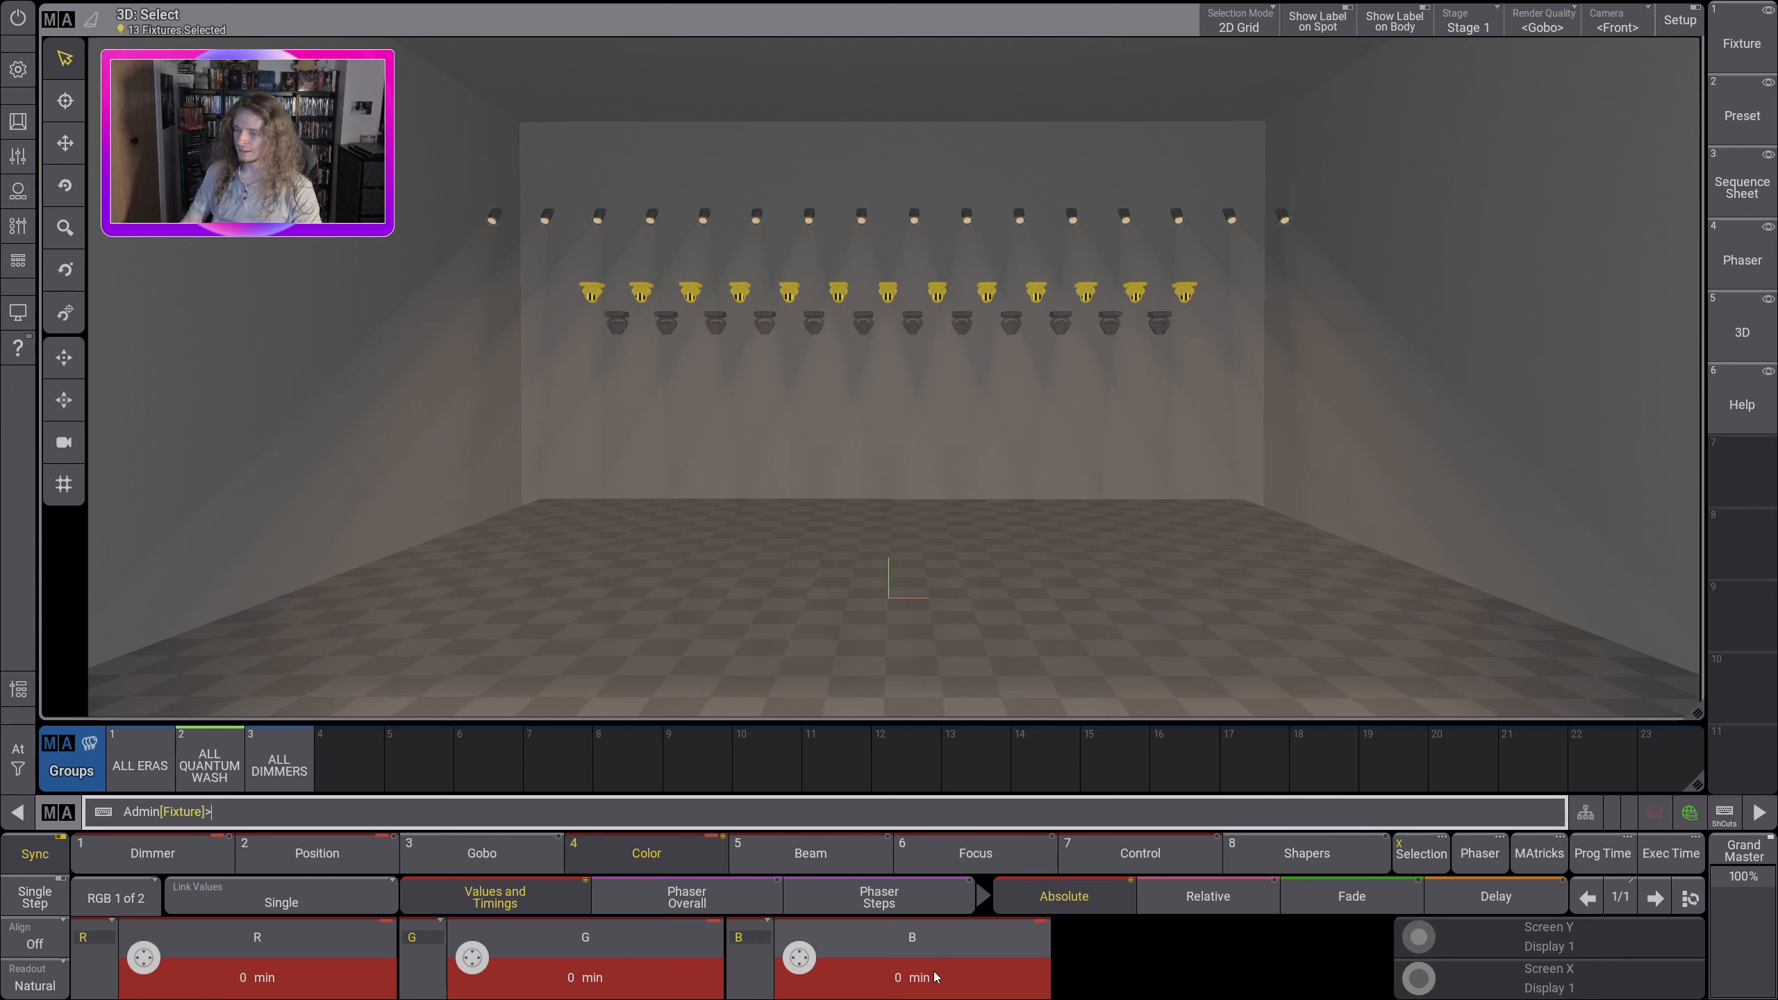
left_click(936, 977)
left_click(980, 420)
left_click(622, 977)
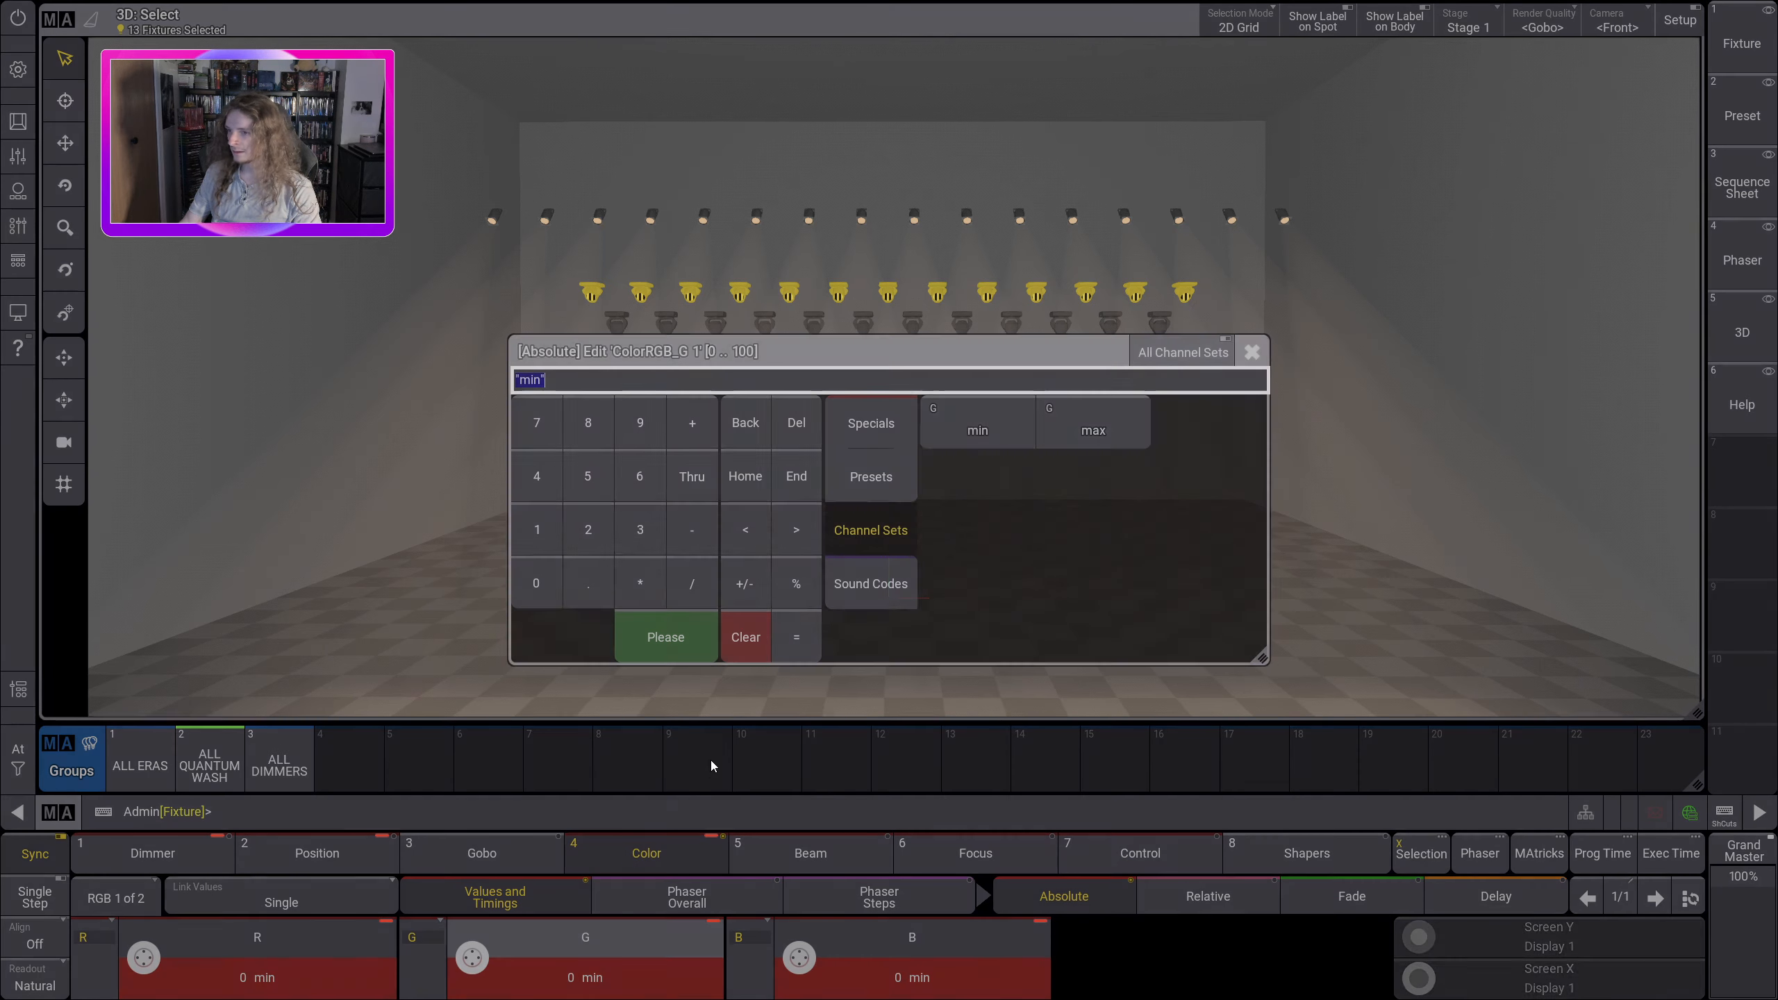
left_click(1124, 439)
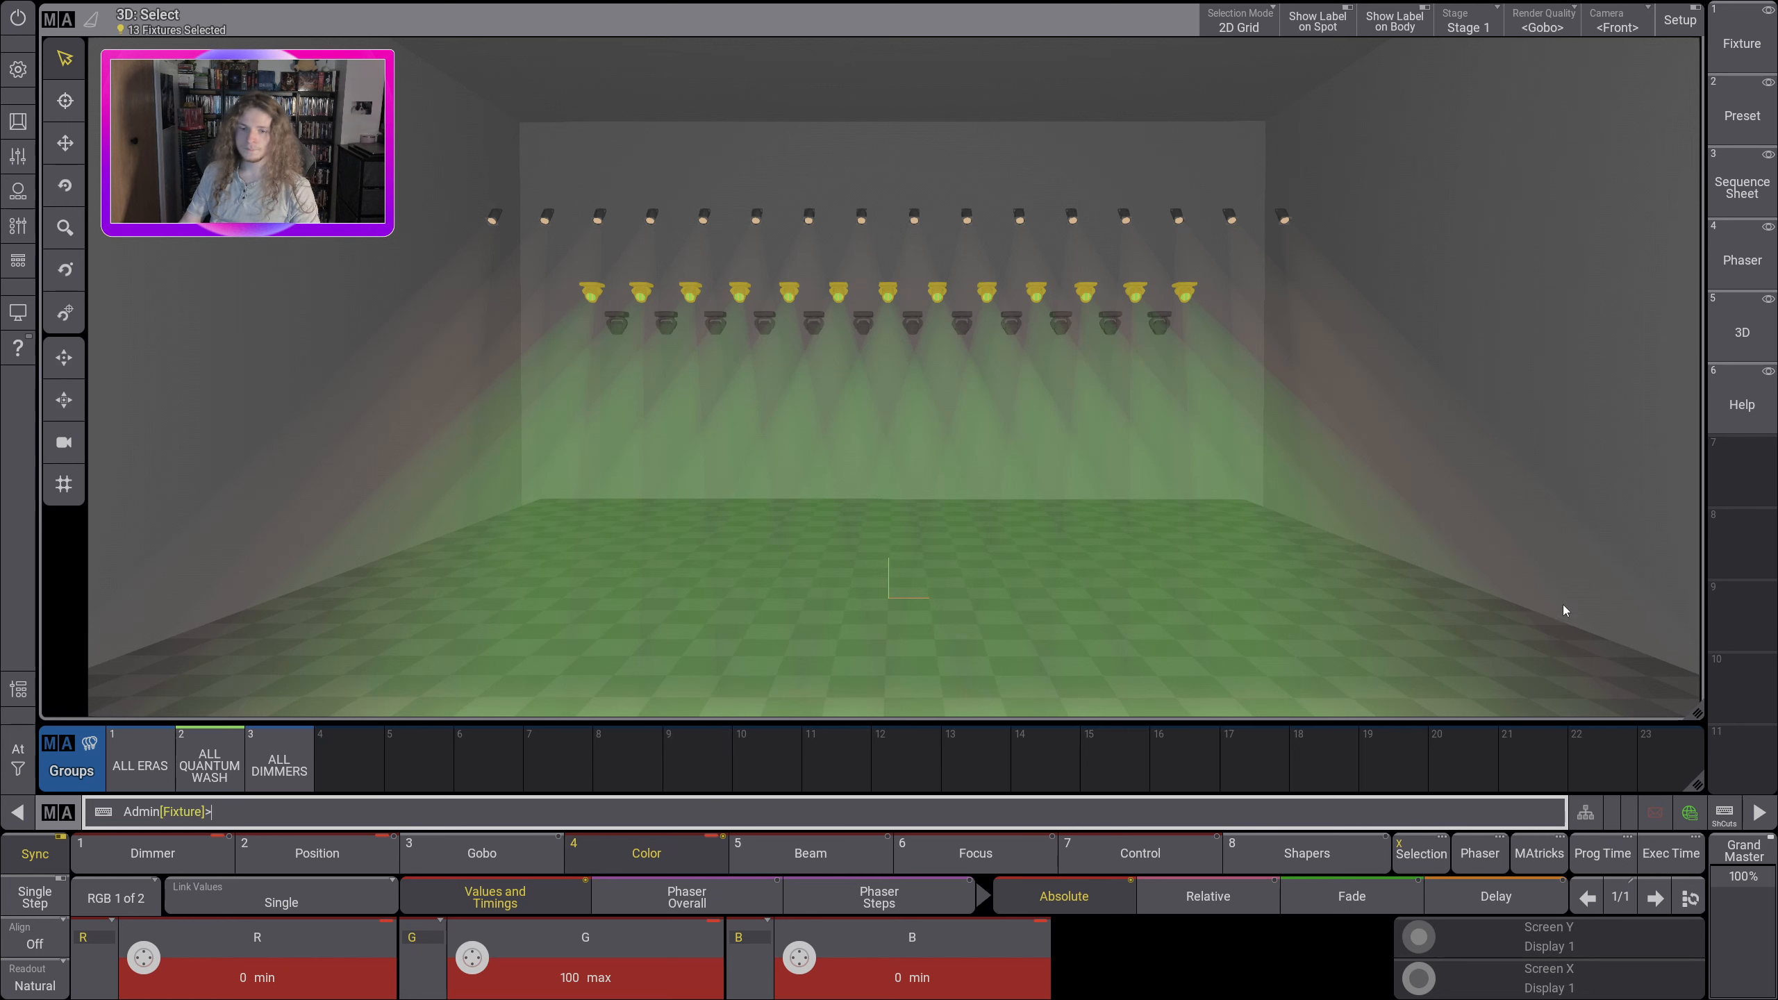
Step: Narrow the 3D window to free a column of empty screen space beside it
left_click_drag(1689, 714, 1356, 717)
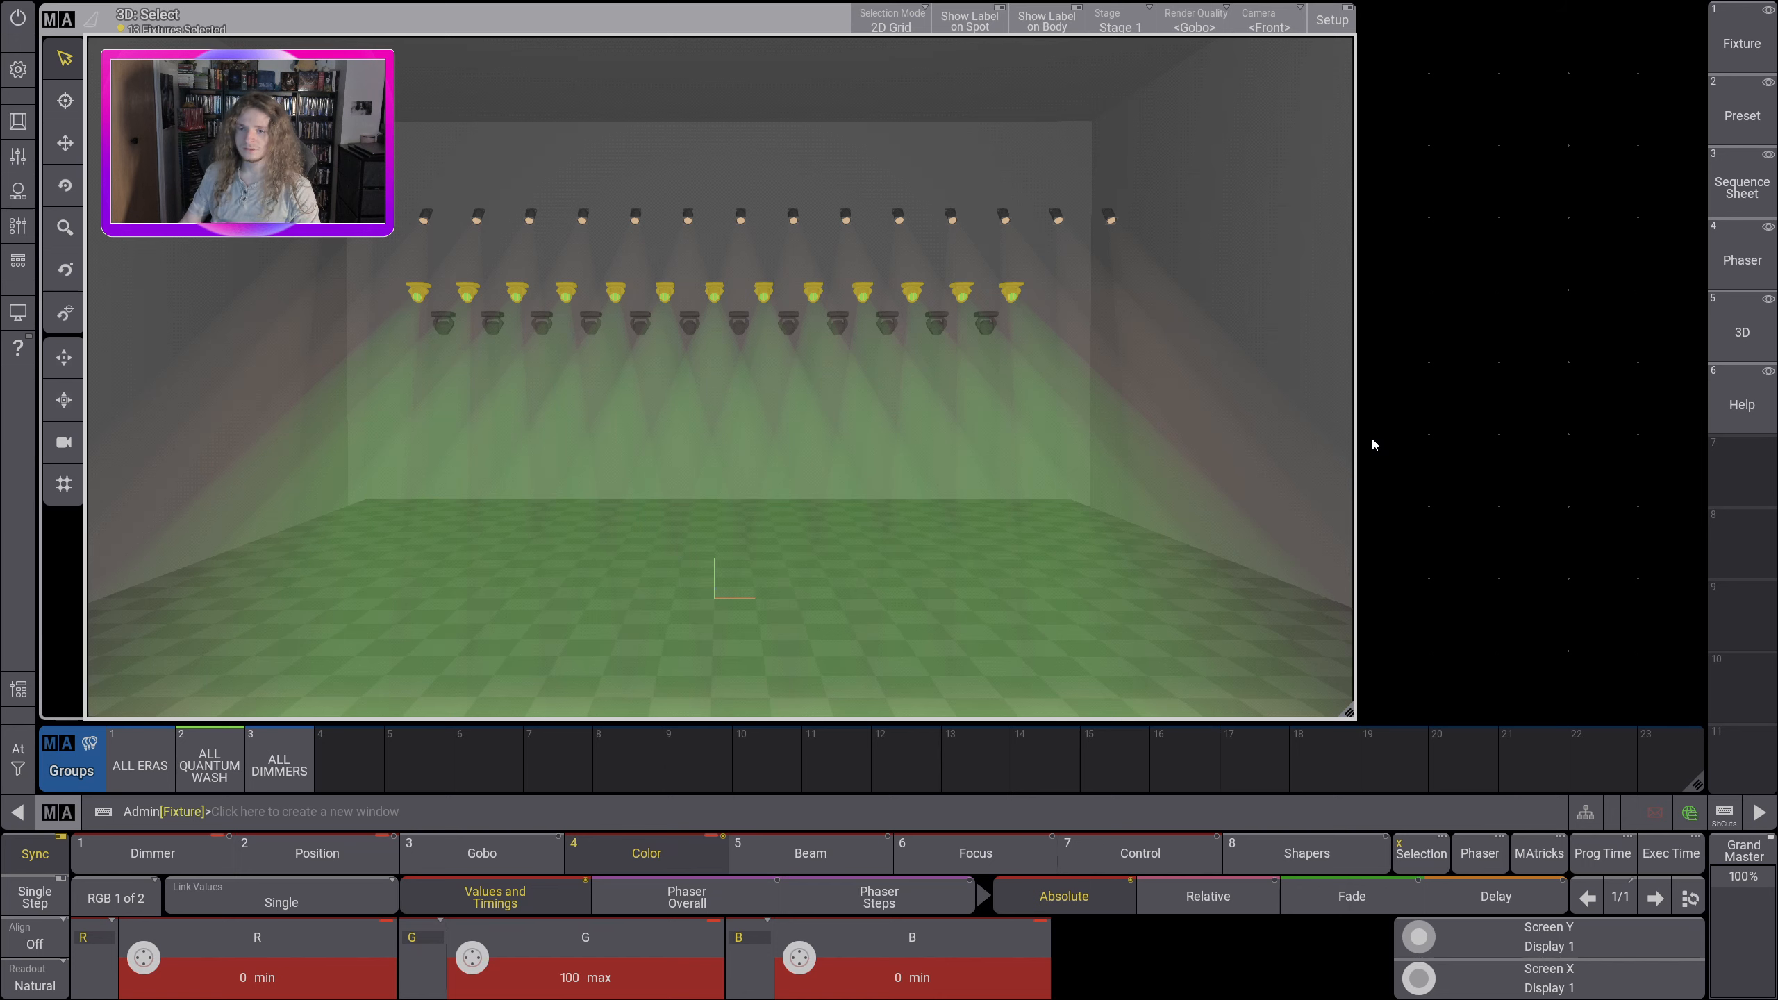
left_click_drag(1366, 442, 1691, 717)
left_click_drag(1507, 611, 1443, 594)
left_click(1687, 586)
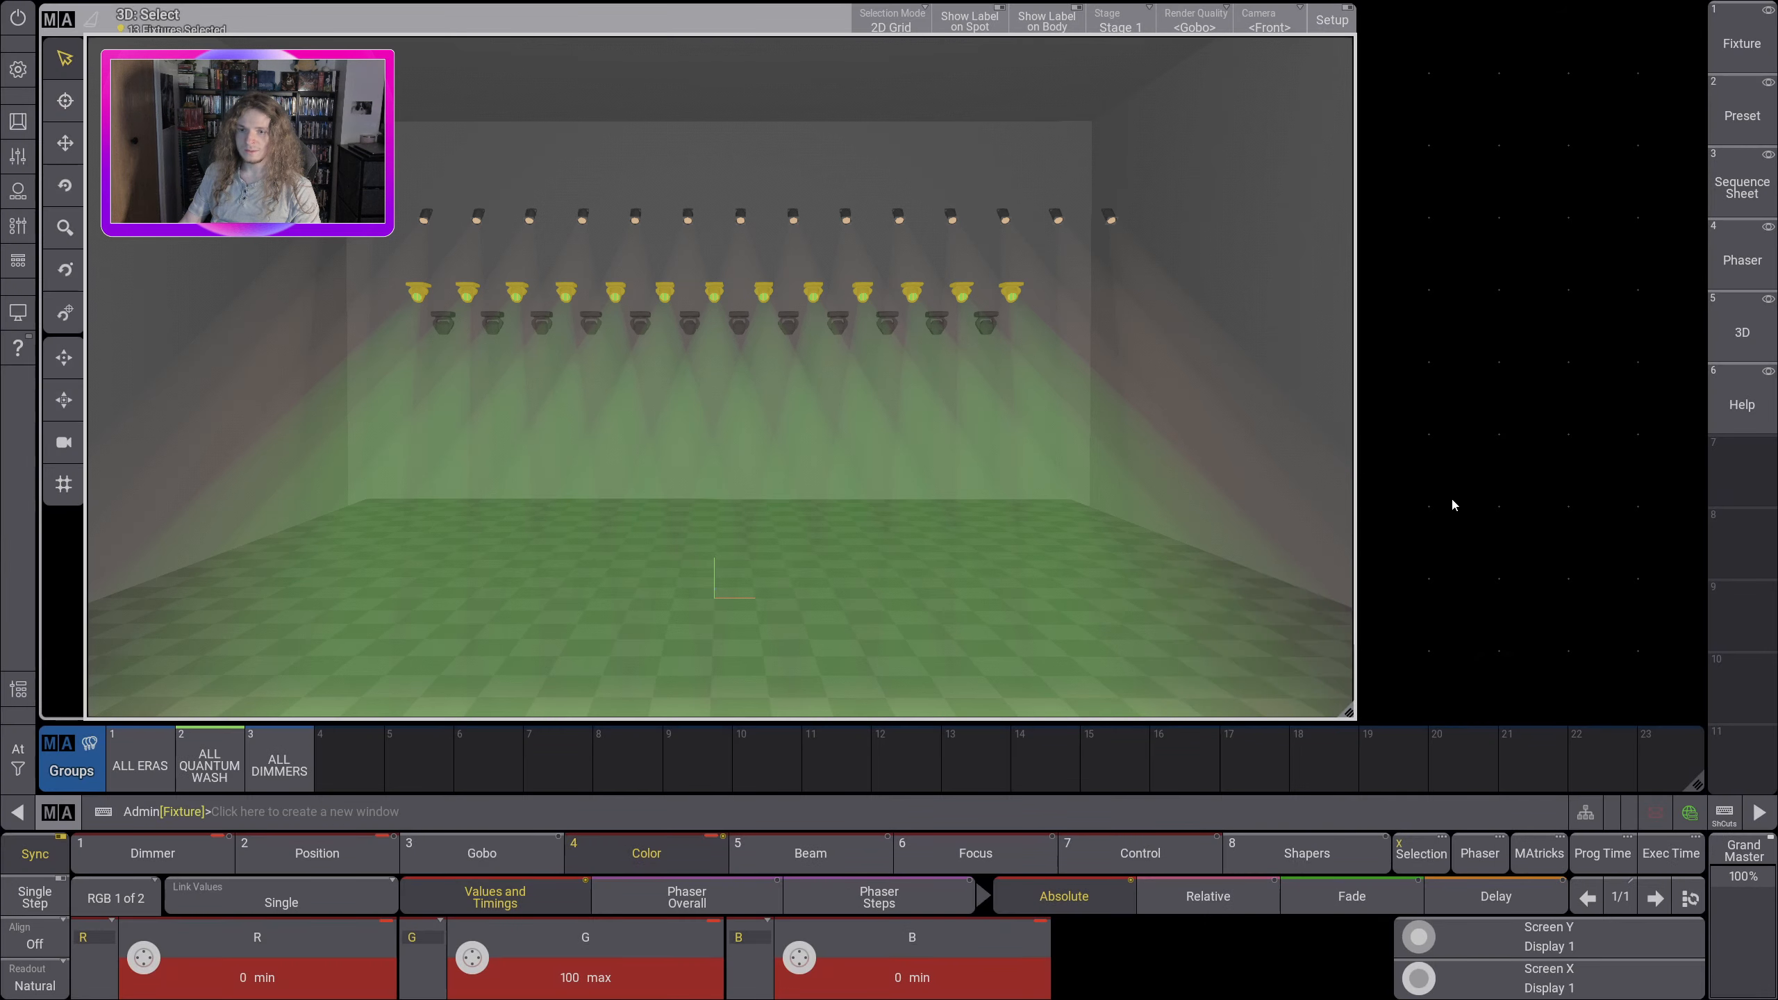
left_click_drag(1389, 488, 1714, 732)
left_click(1753, 603)
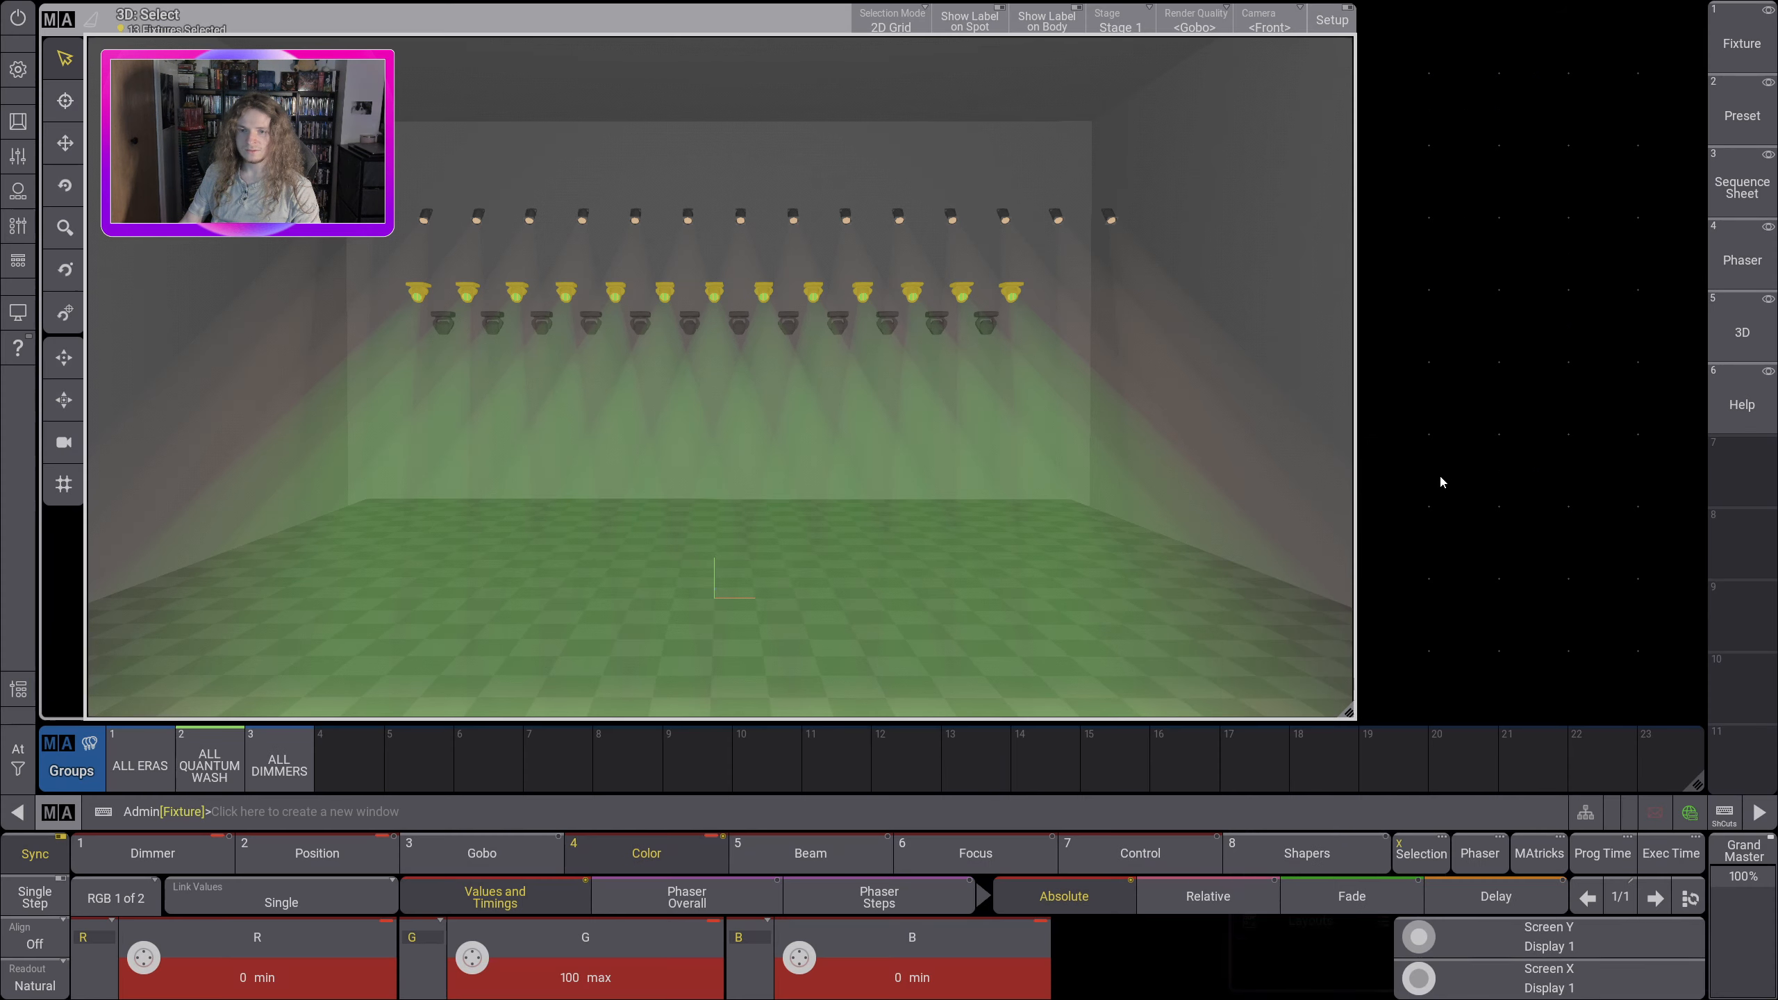
left_click(1378, 451)
left_click(1753, 470)
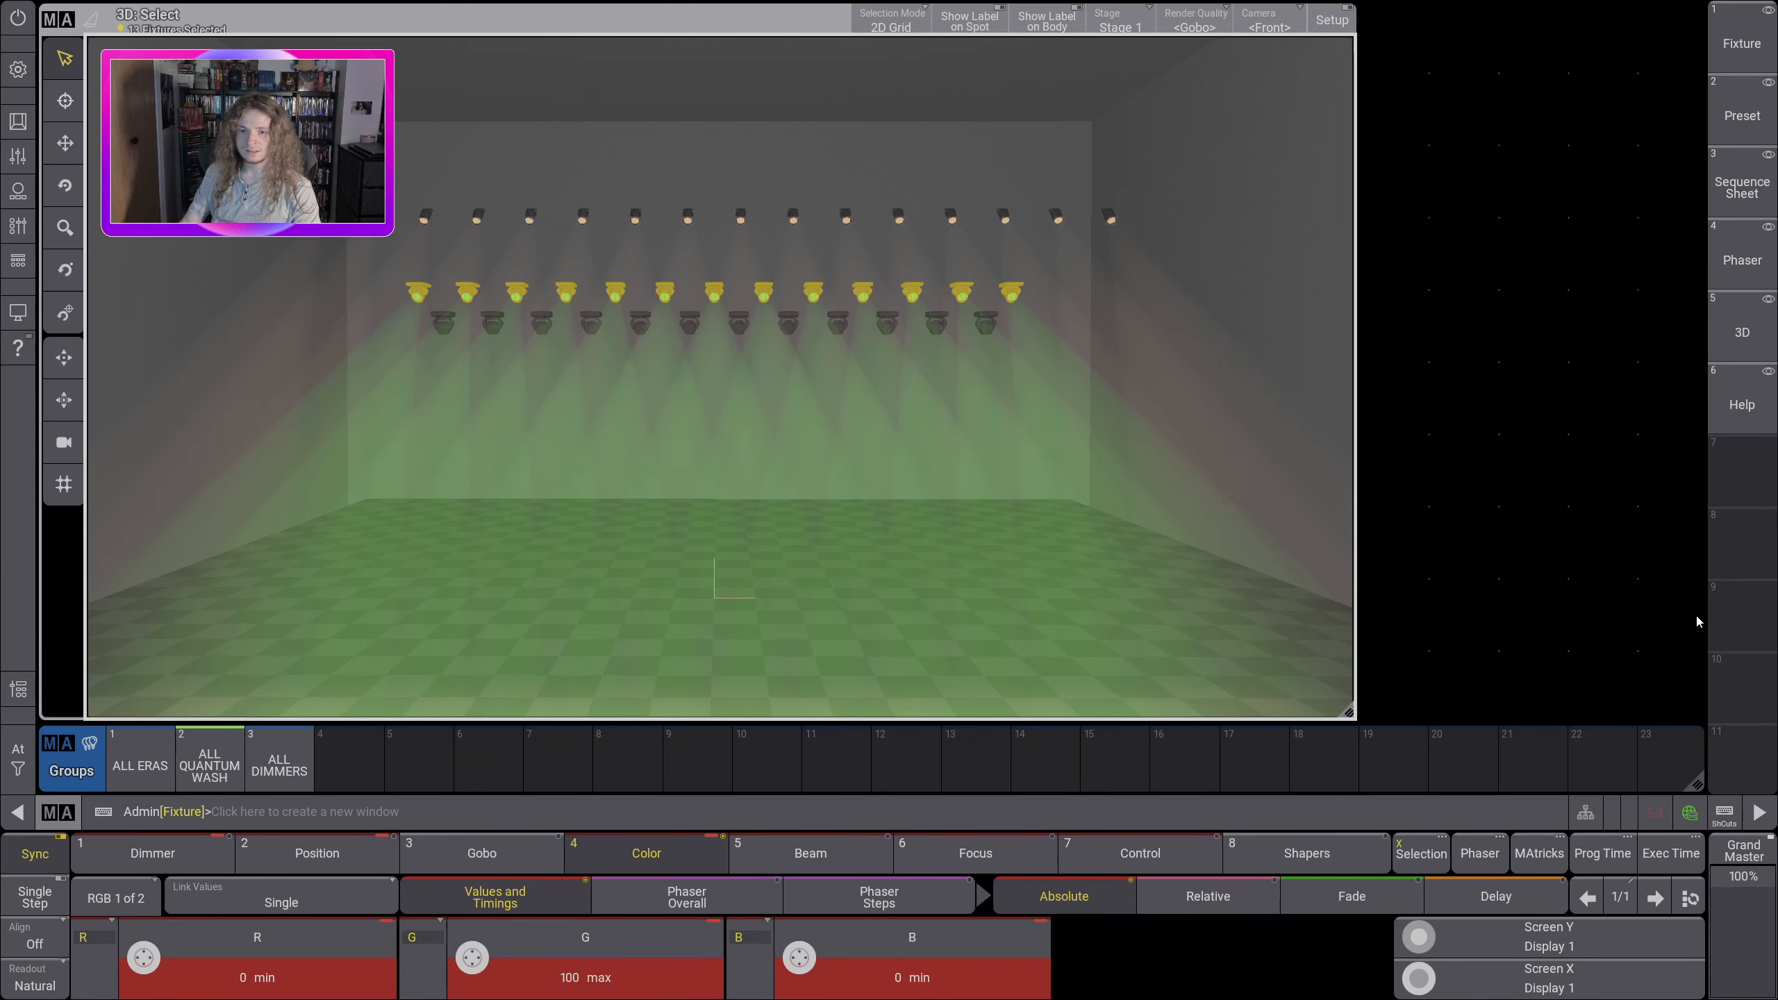
Step: Add a Special Dialog window in the lower part of the empty space beside the 3D view
left_click(1376, 455)
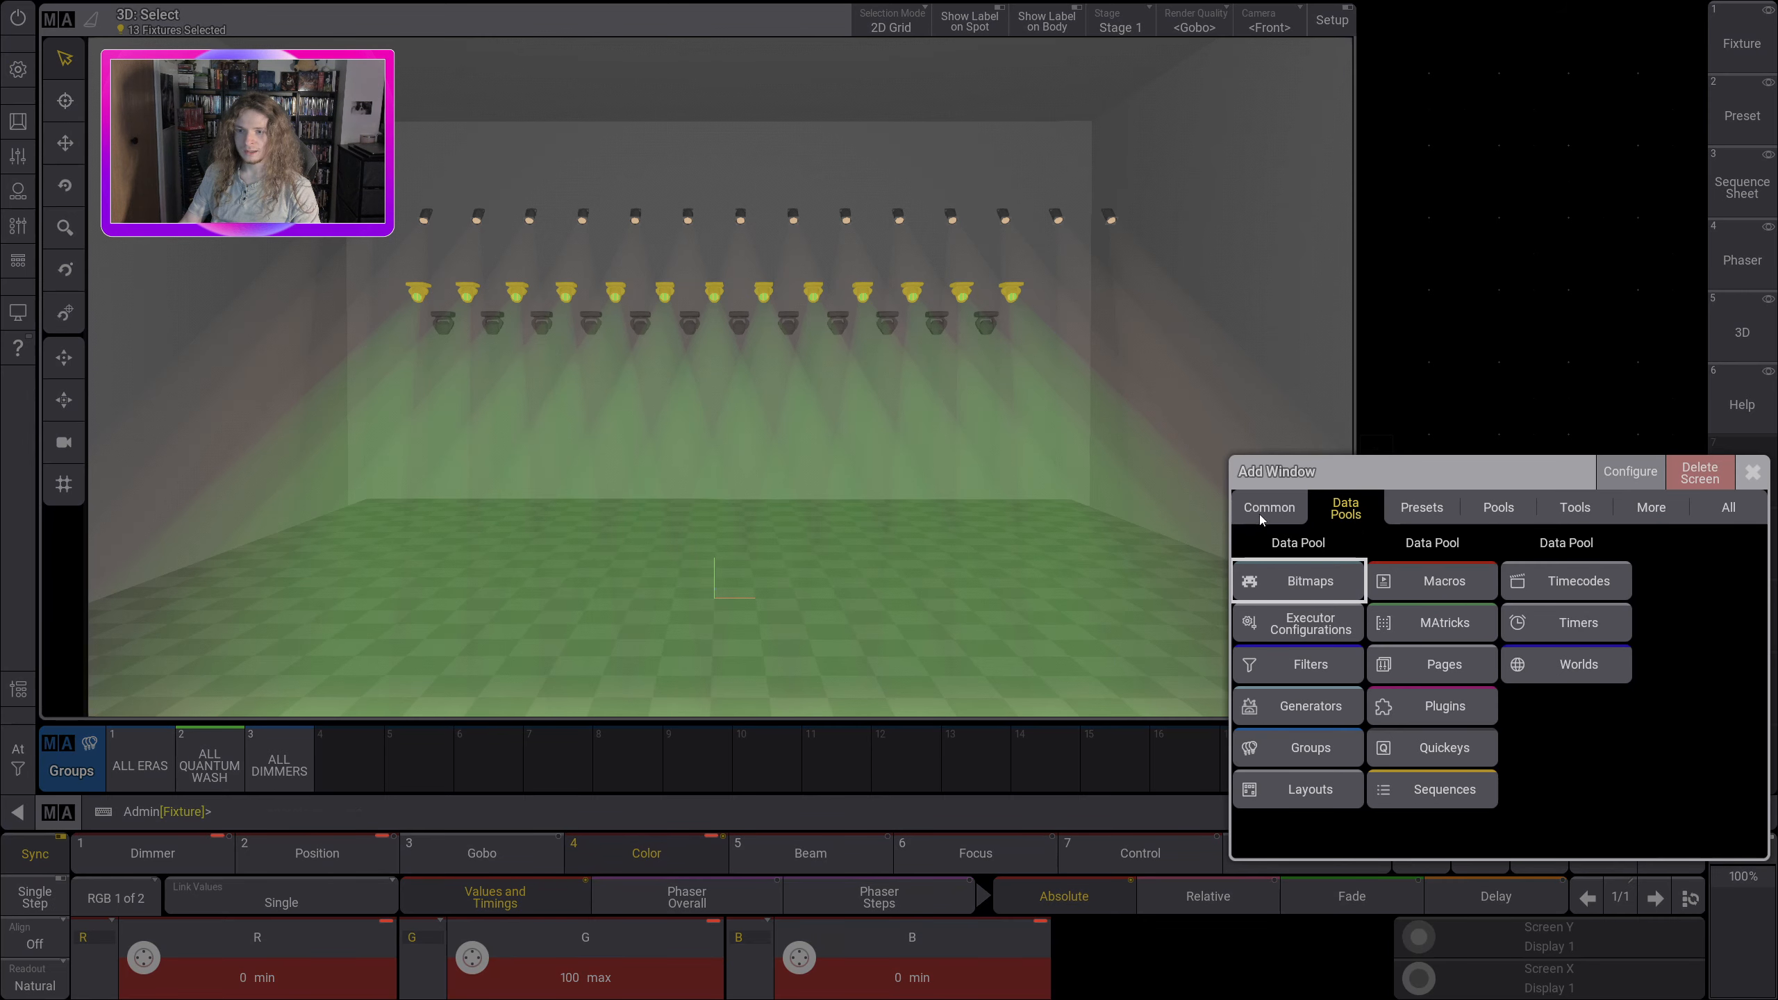
left_click(1263, 514)
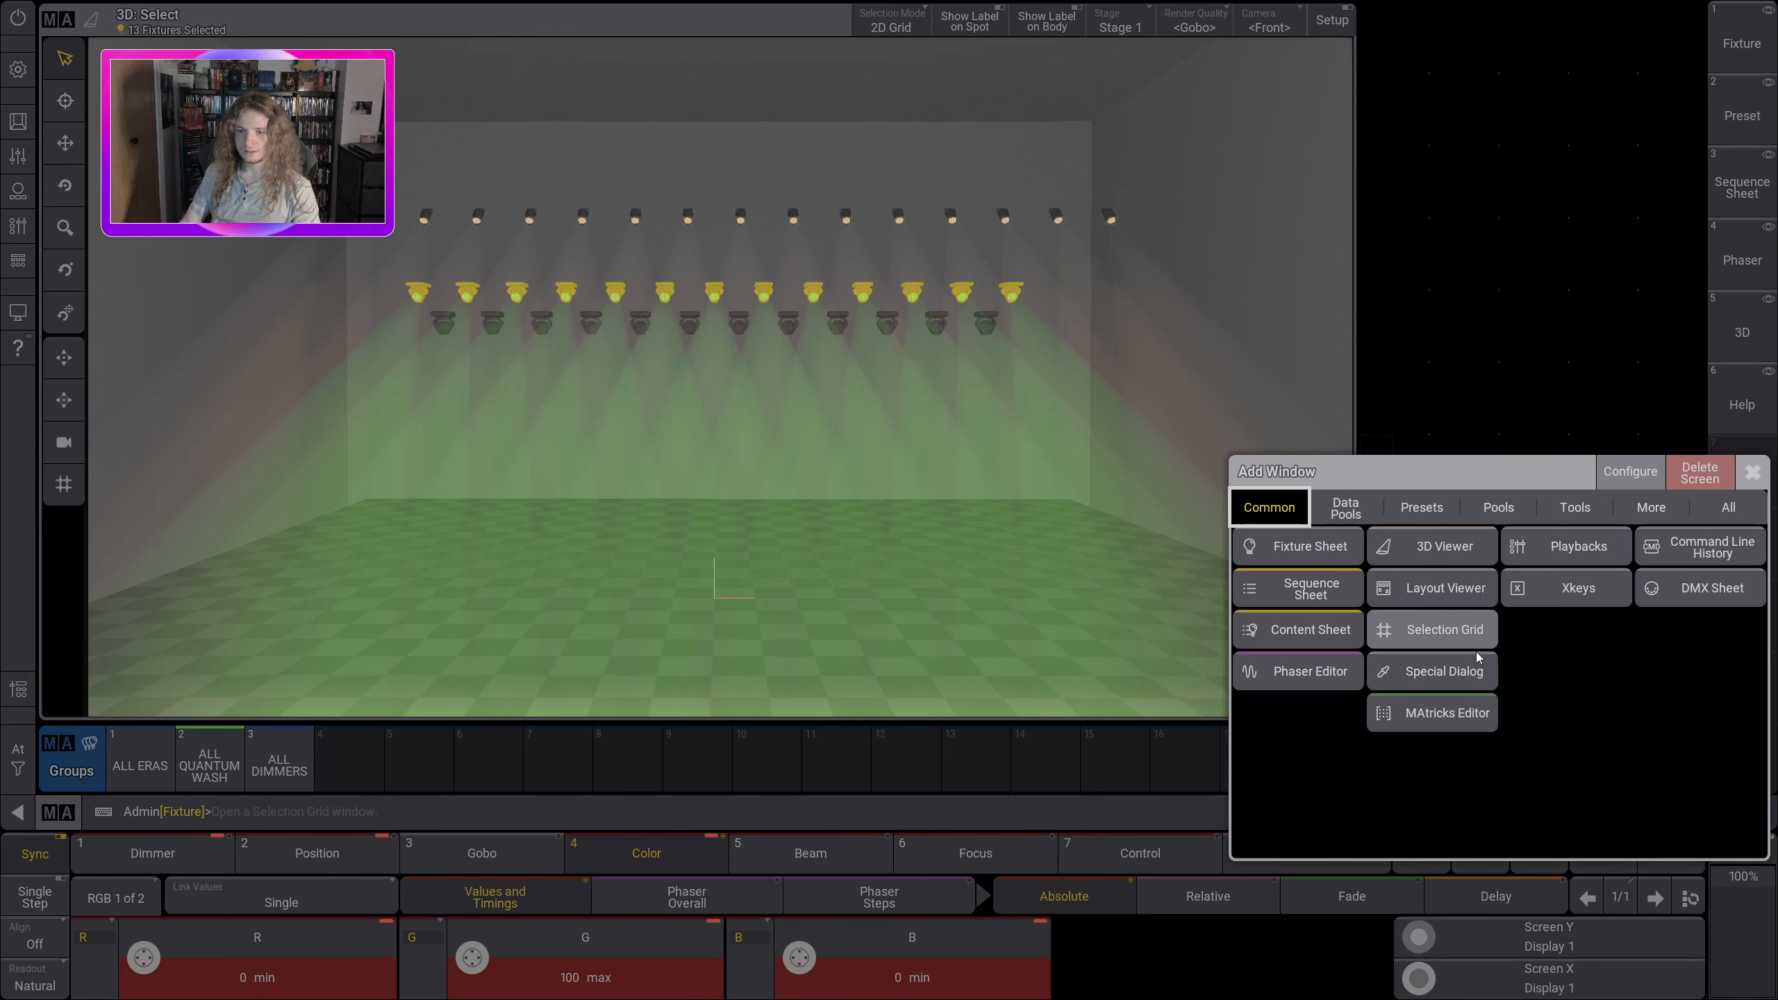
left_click(1443, 675)
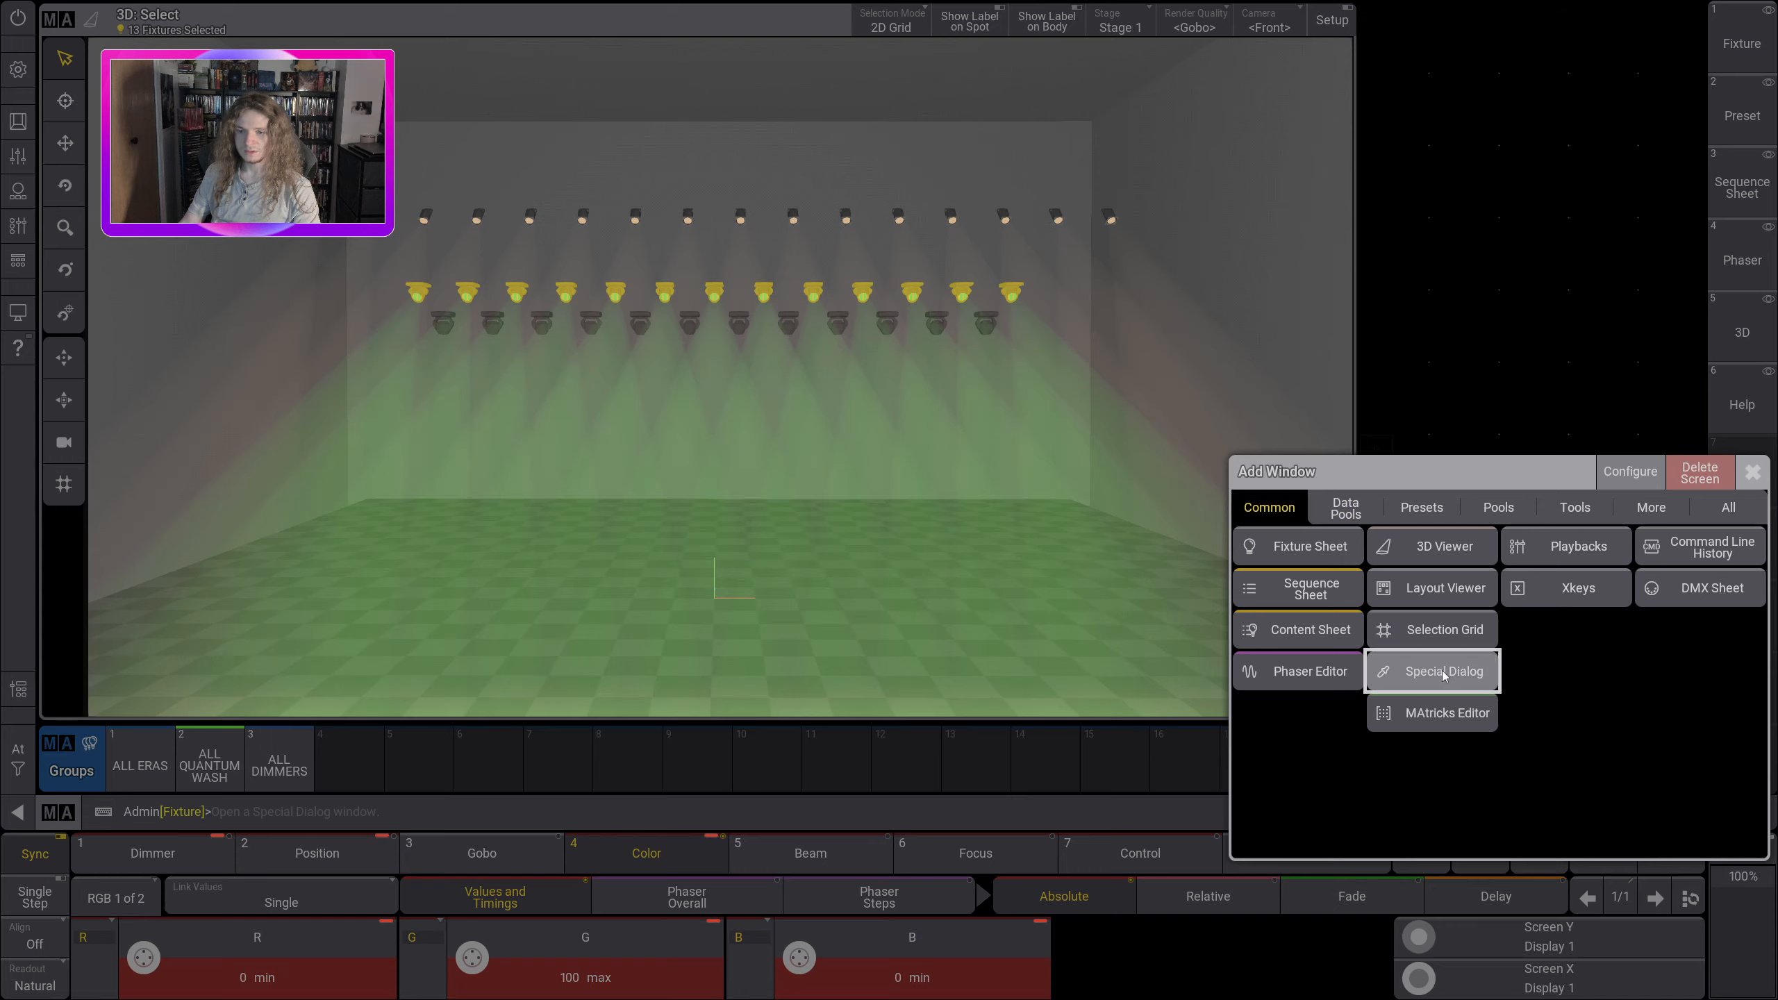
left_click(1443, 674)
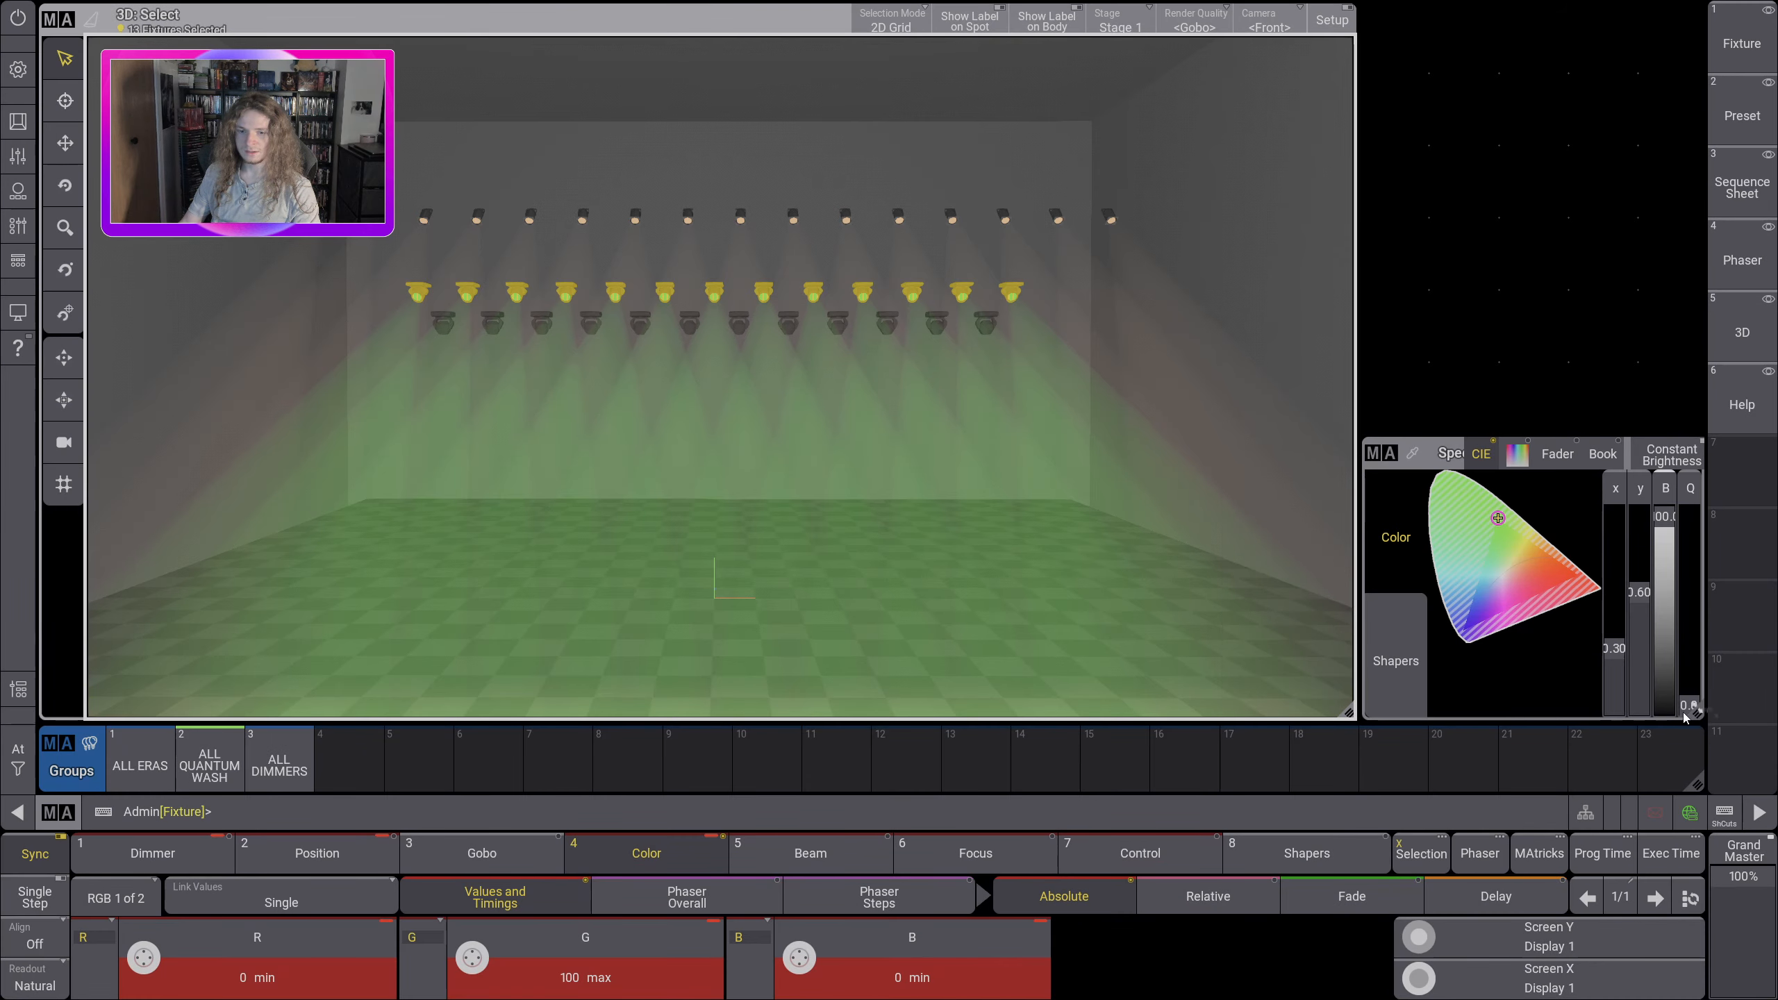
Step: Try a narrower size for the Special Dialog window and remove it from the screen
left_click(1381, 454)
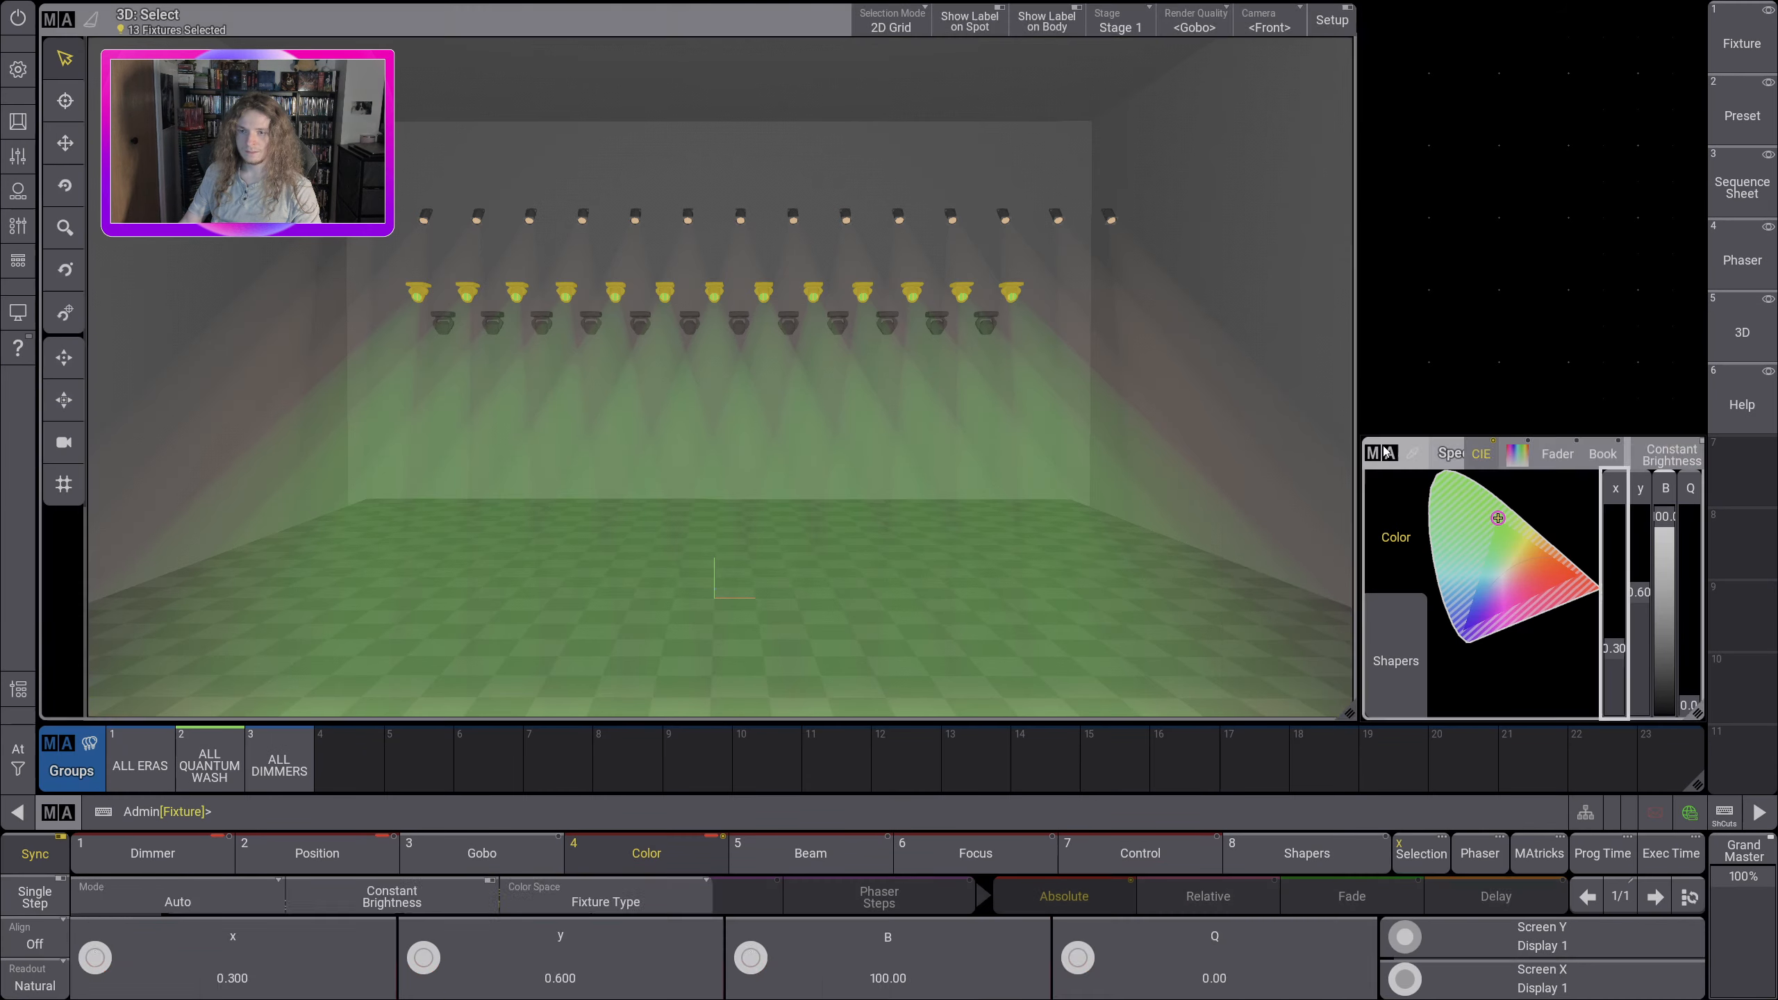
left_click(1701, 462)
left_click_drag(1487, 579, 1638, 739)
left_click(1480, 799)
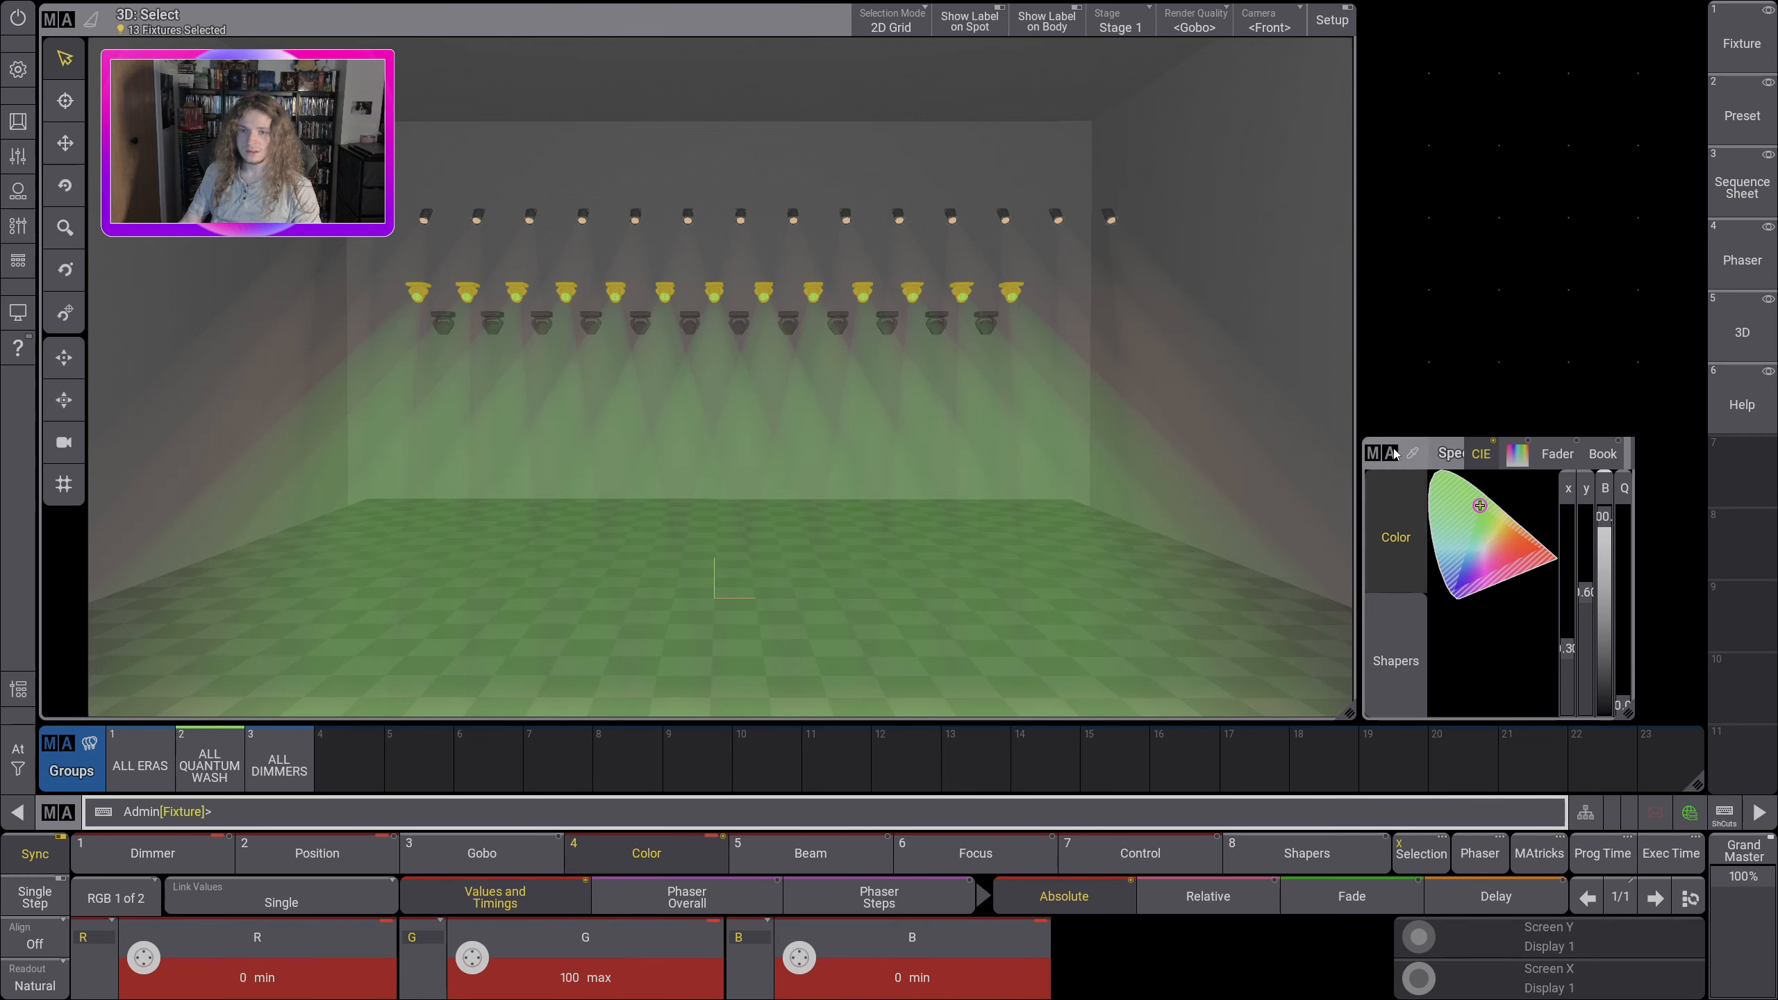
left_click(1373, 454)
left_click(1702, 461)
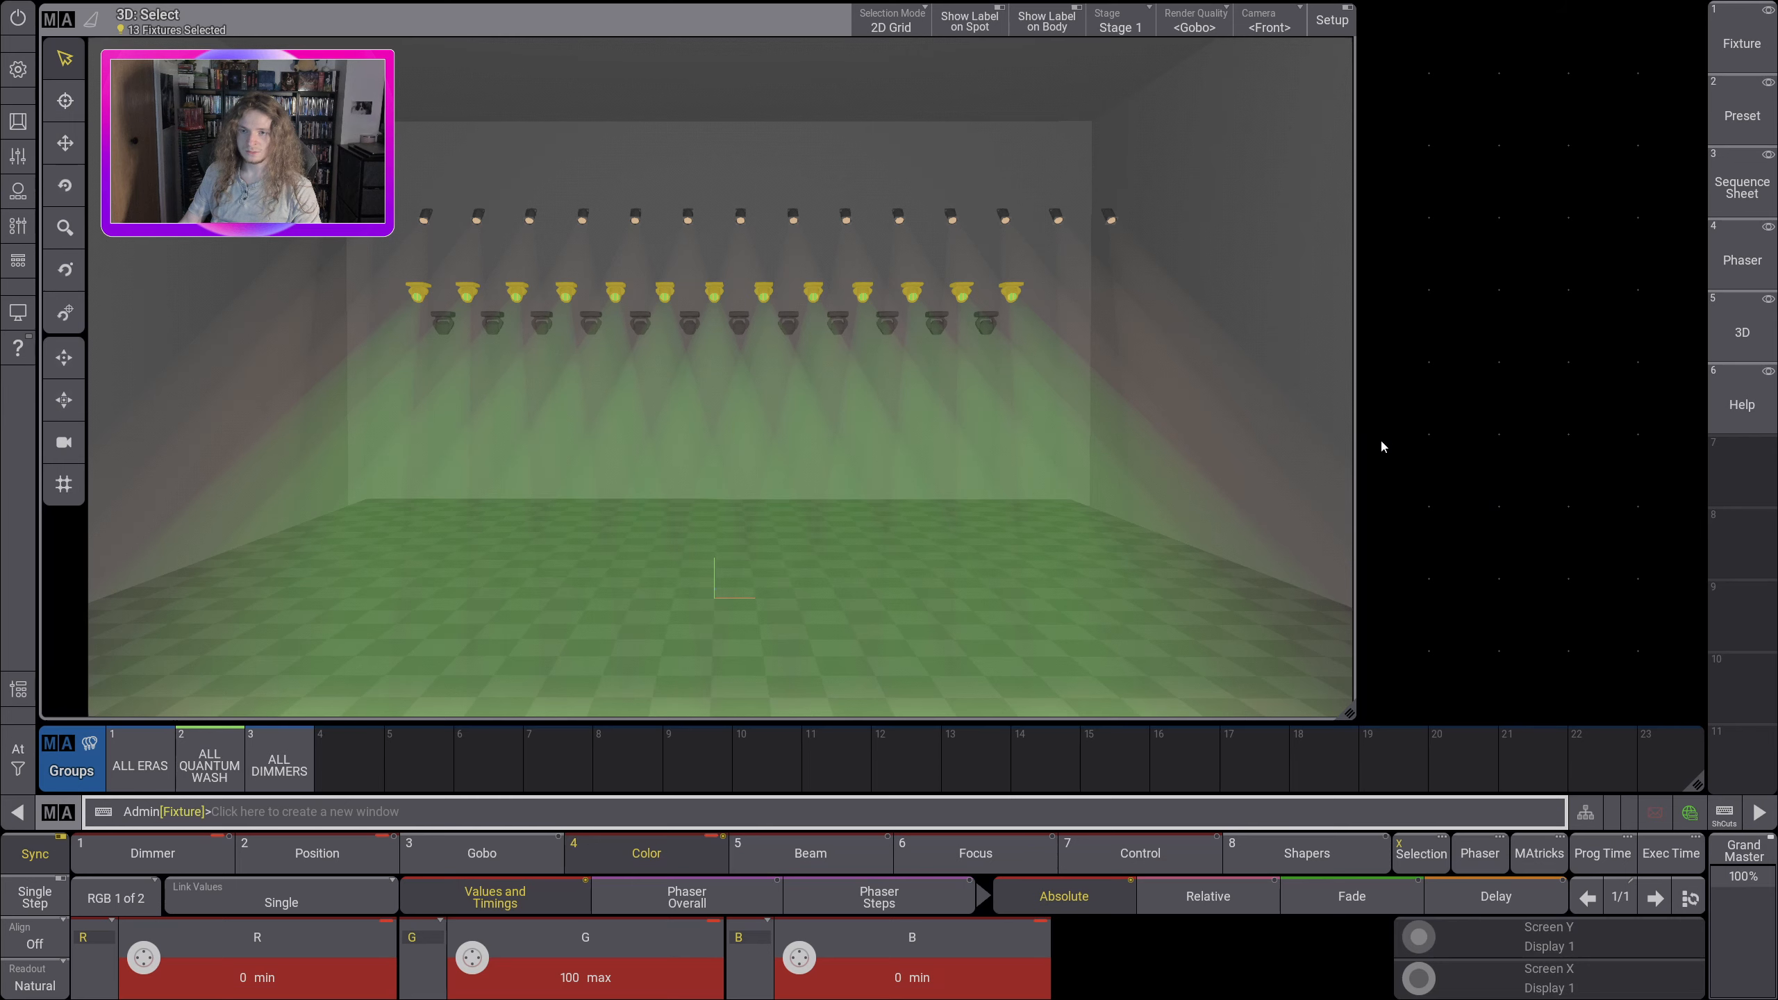
Step: Add a taller Special Dialog window beside the 3D view and shift the wash fixtures' color to cyan, about x 0.22 and y 0.32
left_click(1383, 446)
left_click(1433, 602)
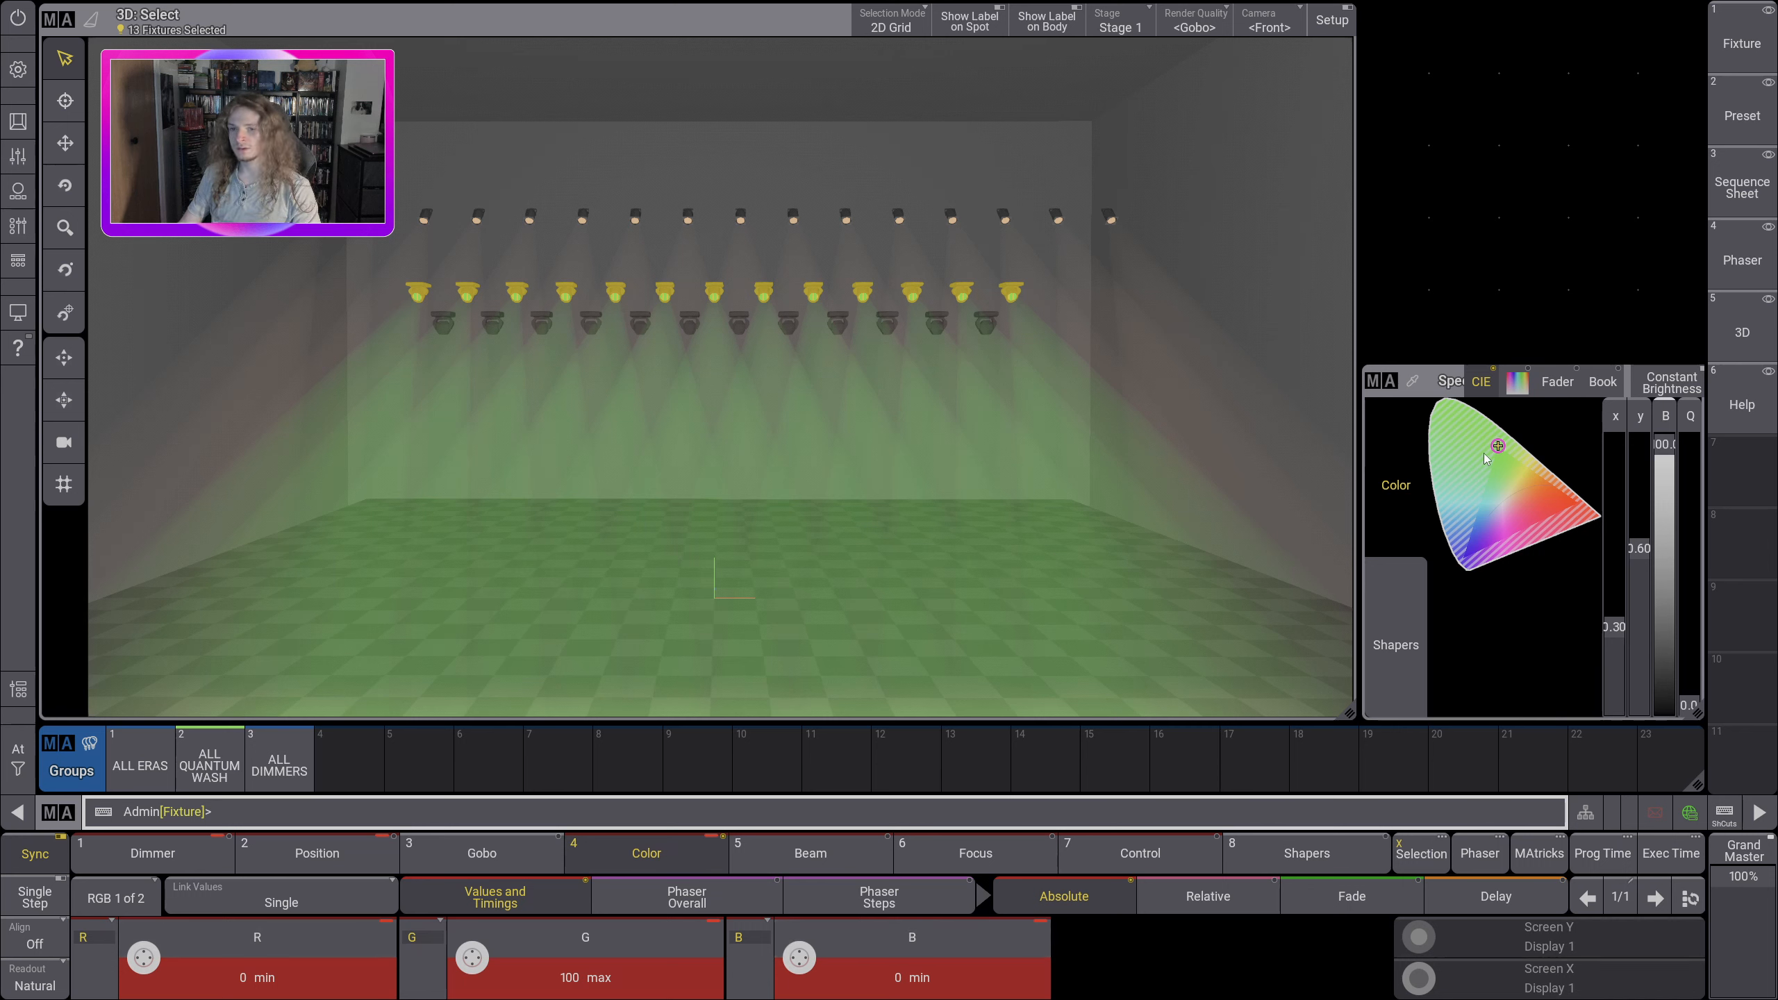
left_click_drag(1499, 448, 1477, 505)
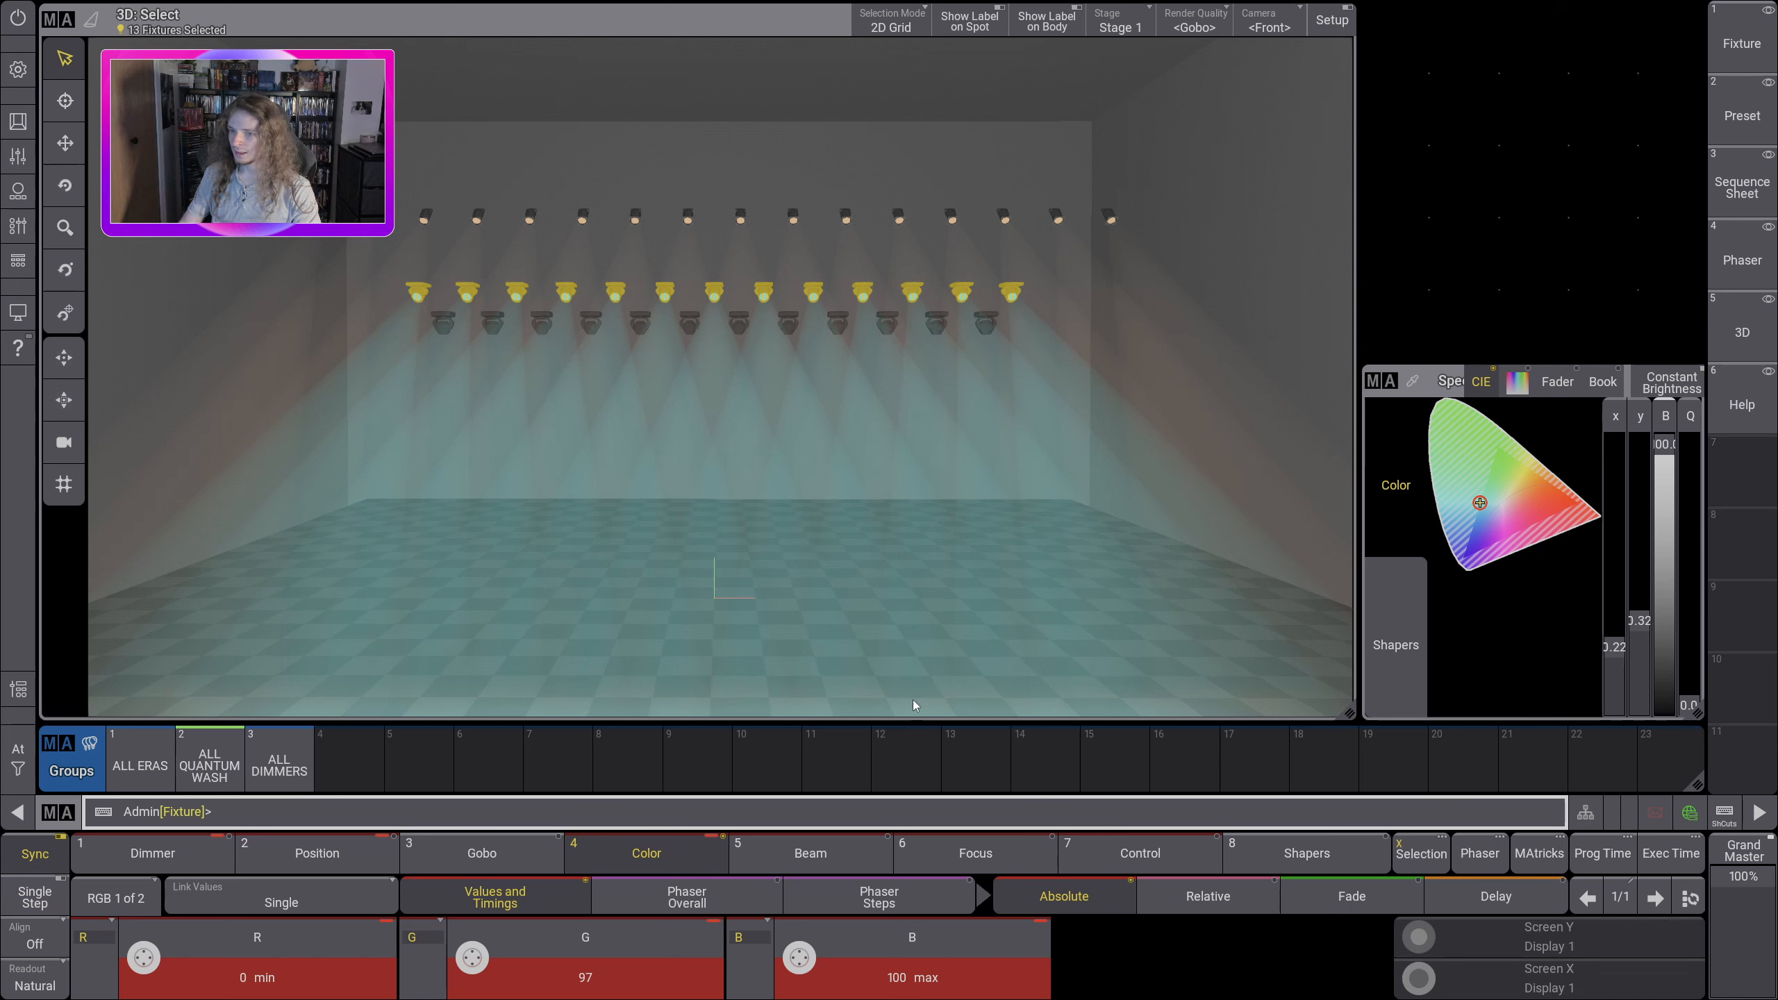
Step: Review the presets, specials and channel sets offered for the wash fixtures' shutter, and set the shutter to 100 open with values linked by Feature
left_click(816, 863)
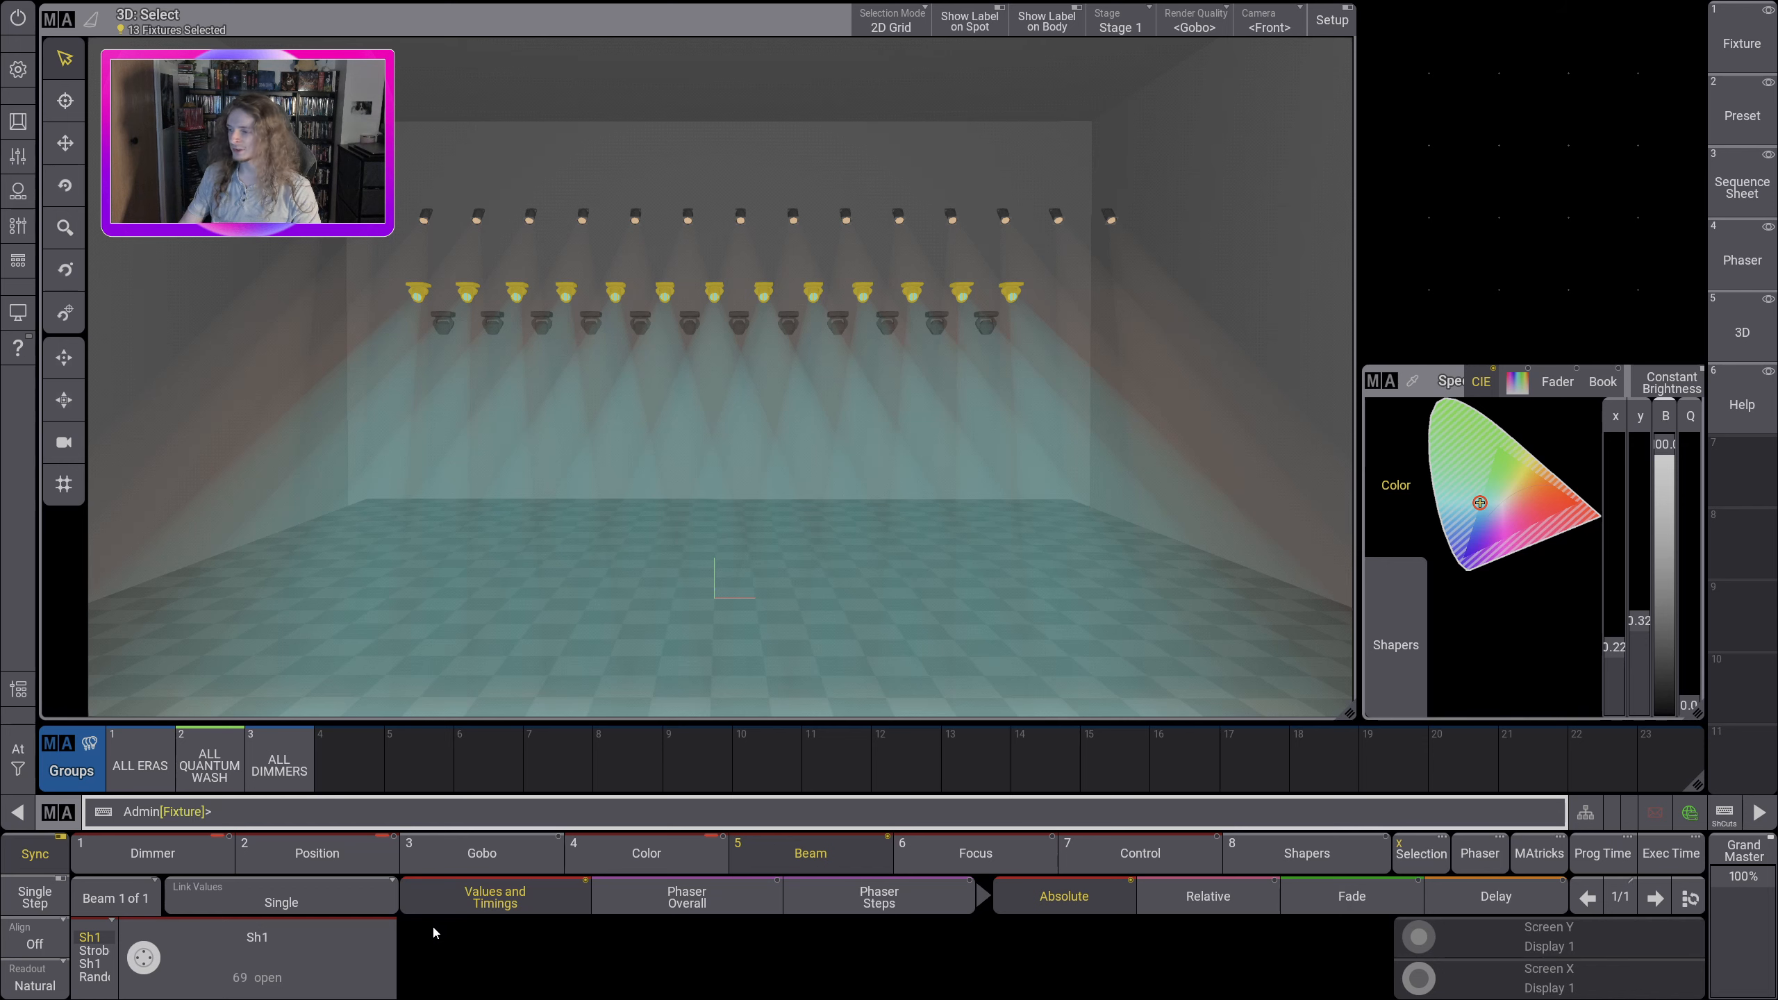
left_click(269, 939)
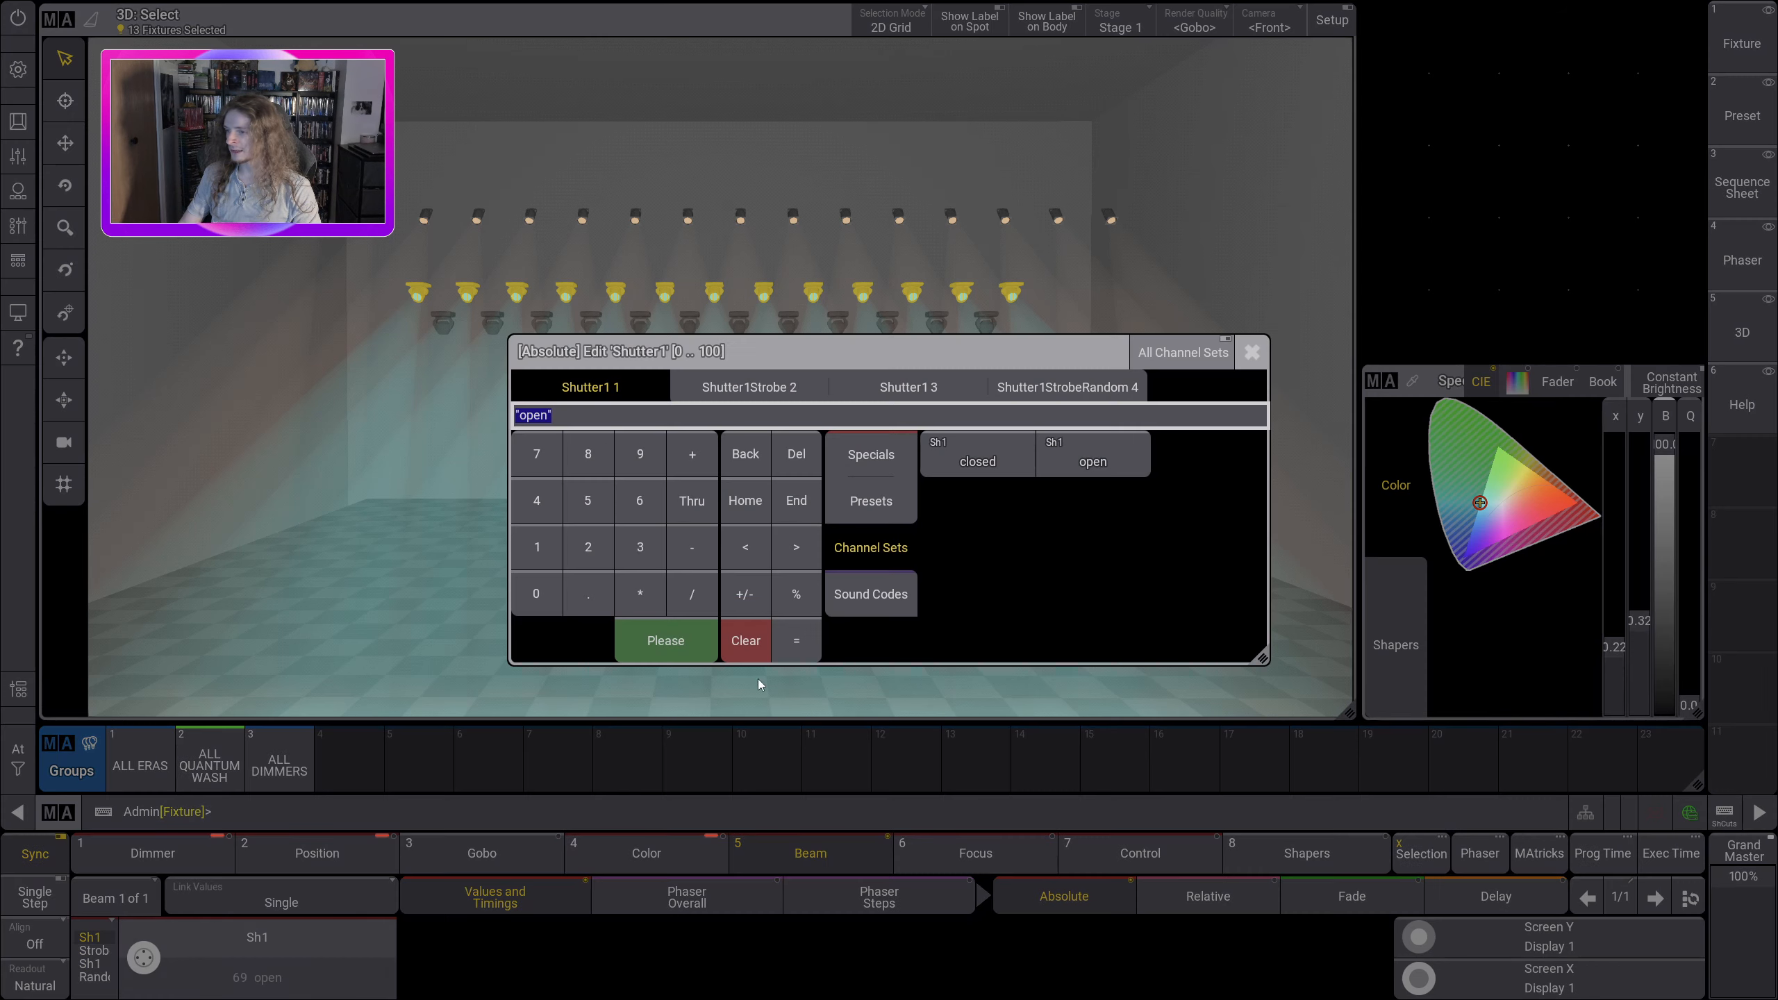
left_click_drag(763, 358, 675, 385)
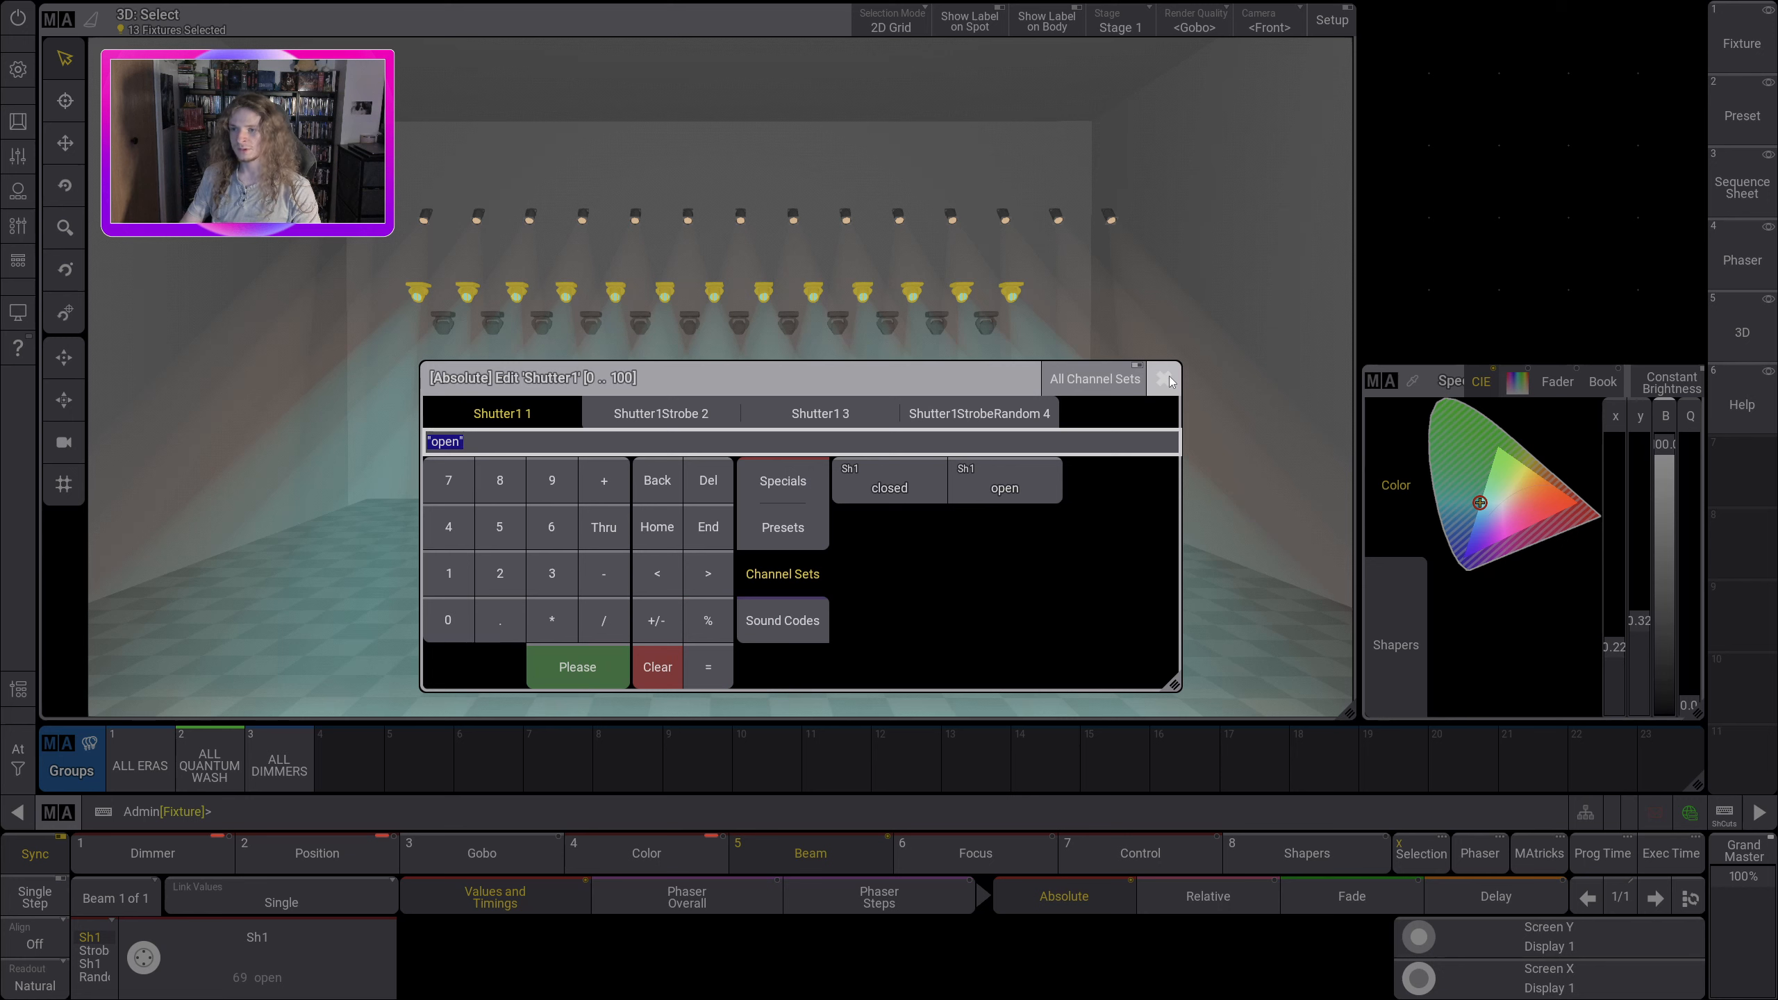
left_click(815, 526)
left_click(792, 478)
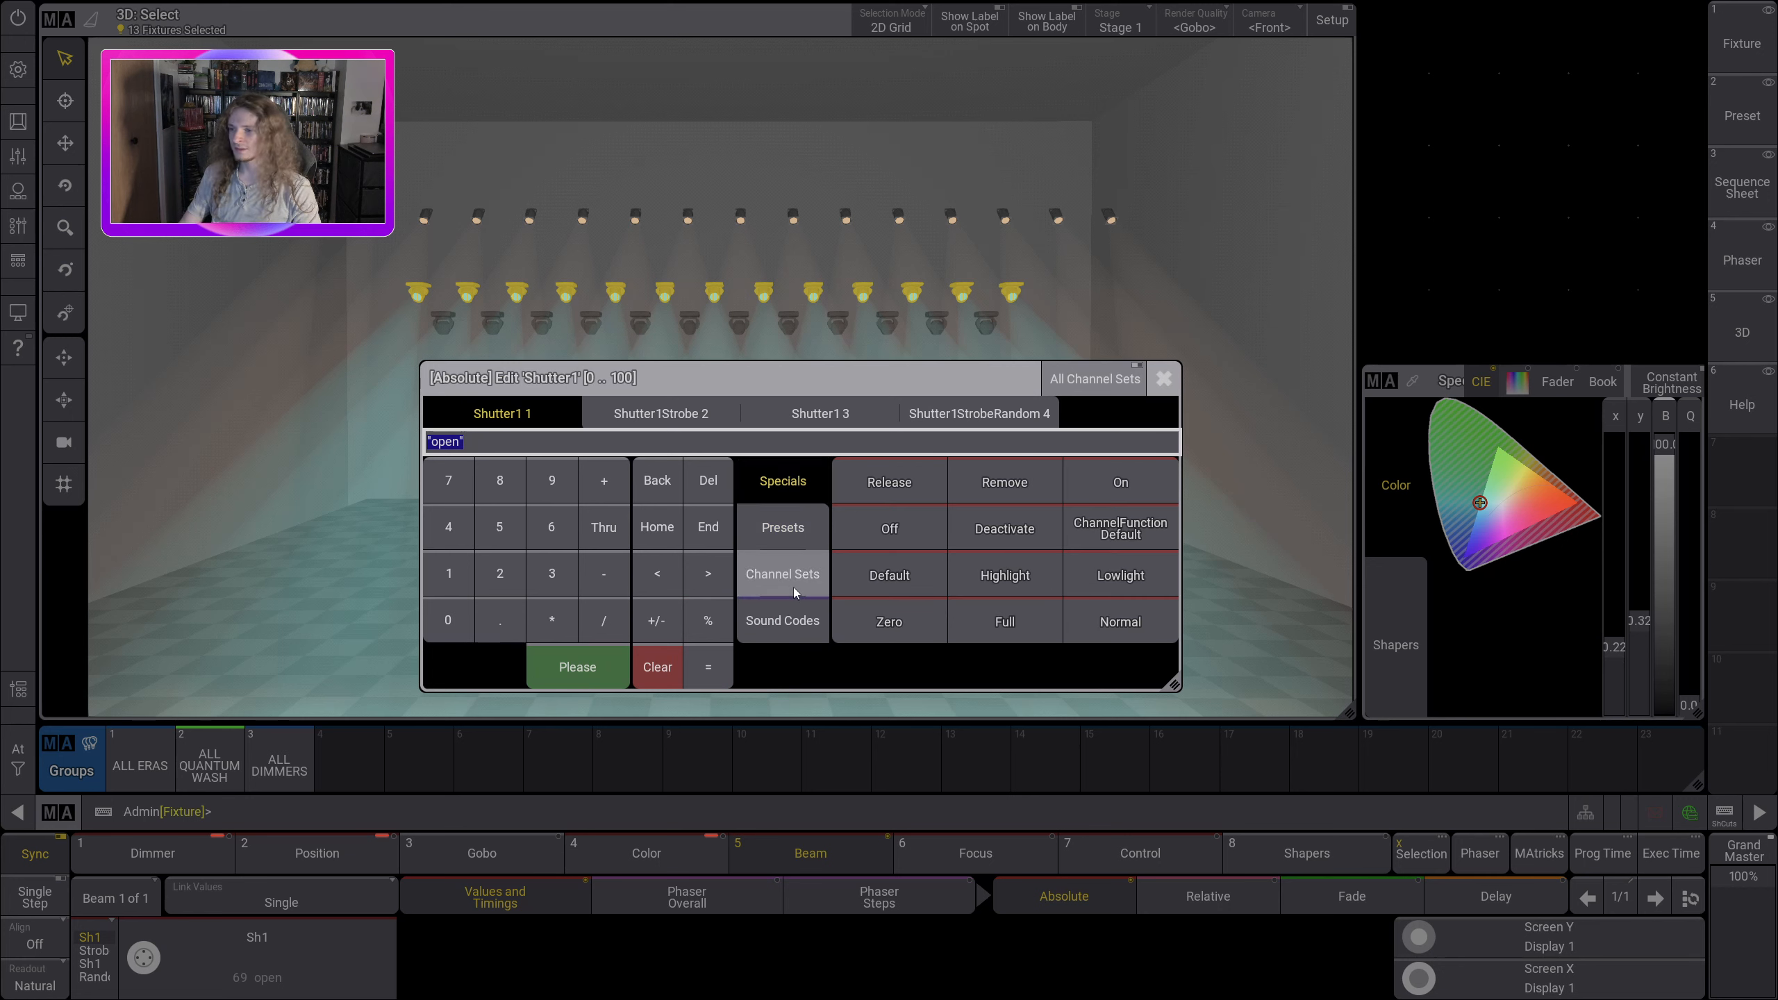
left_click(795, 592)
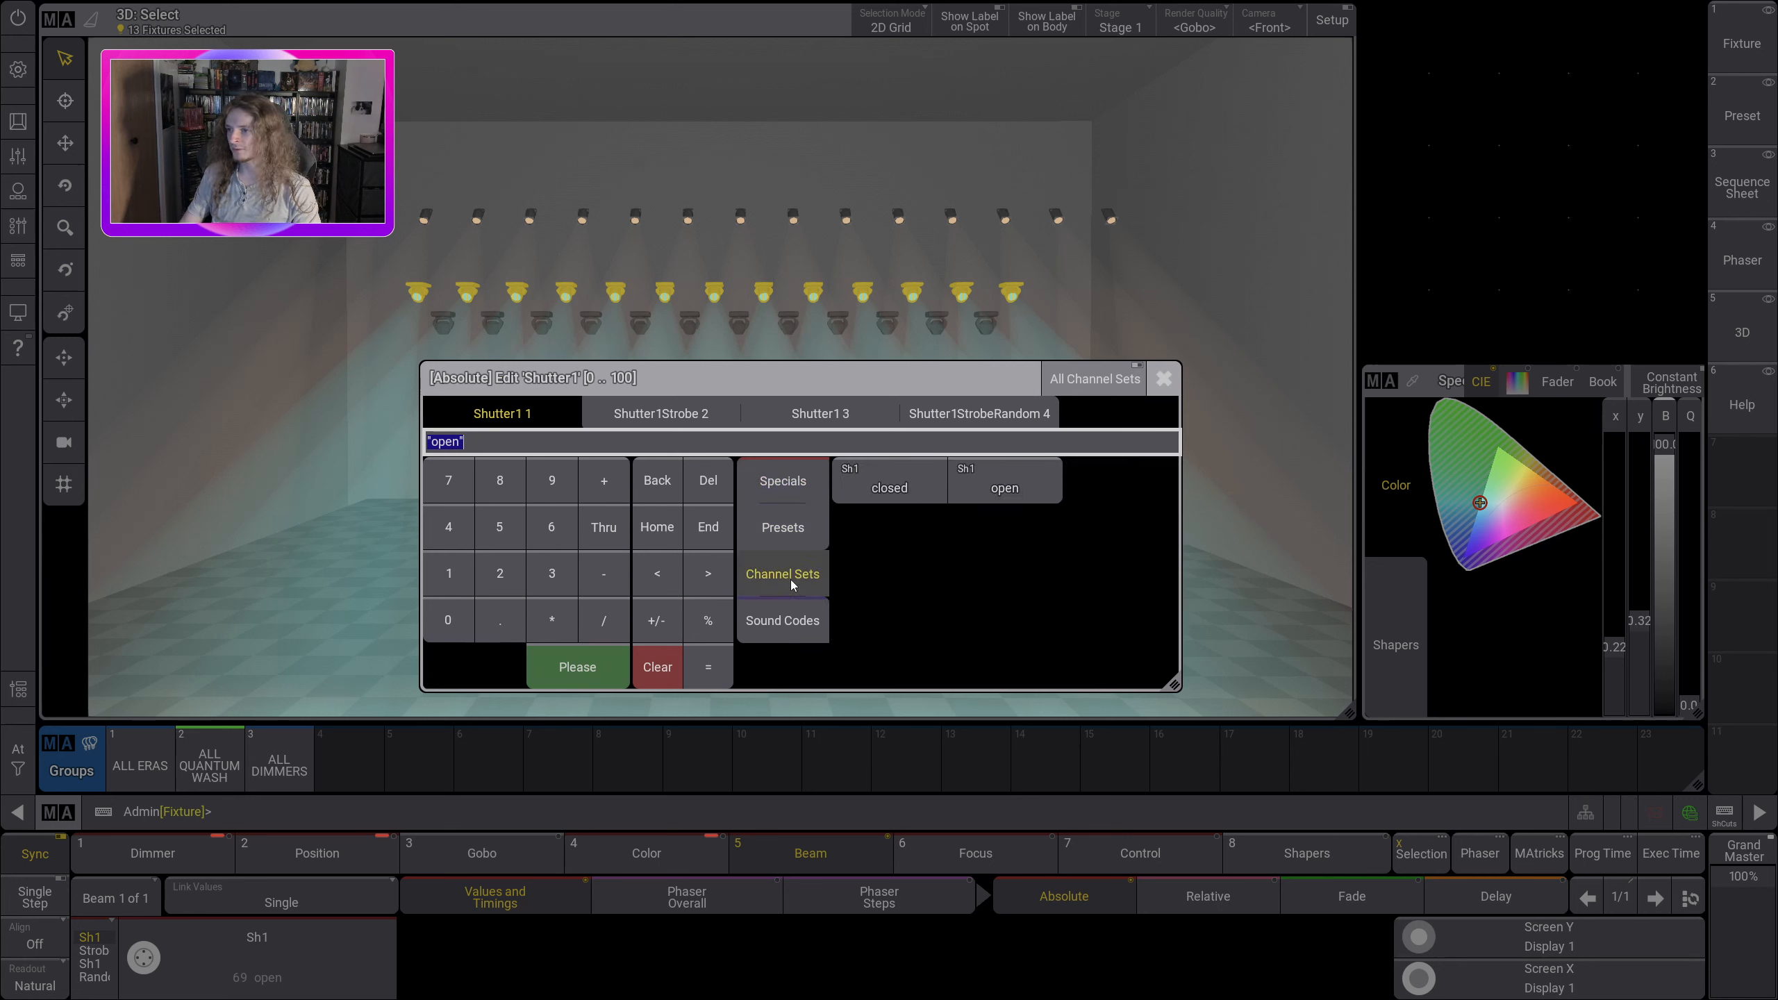
left_click(1164, 382)
left_click(719, 909)
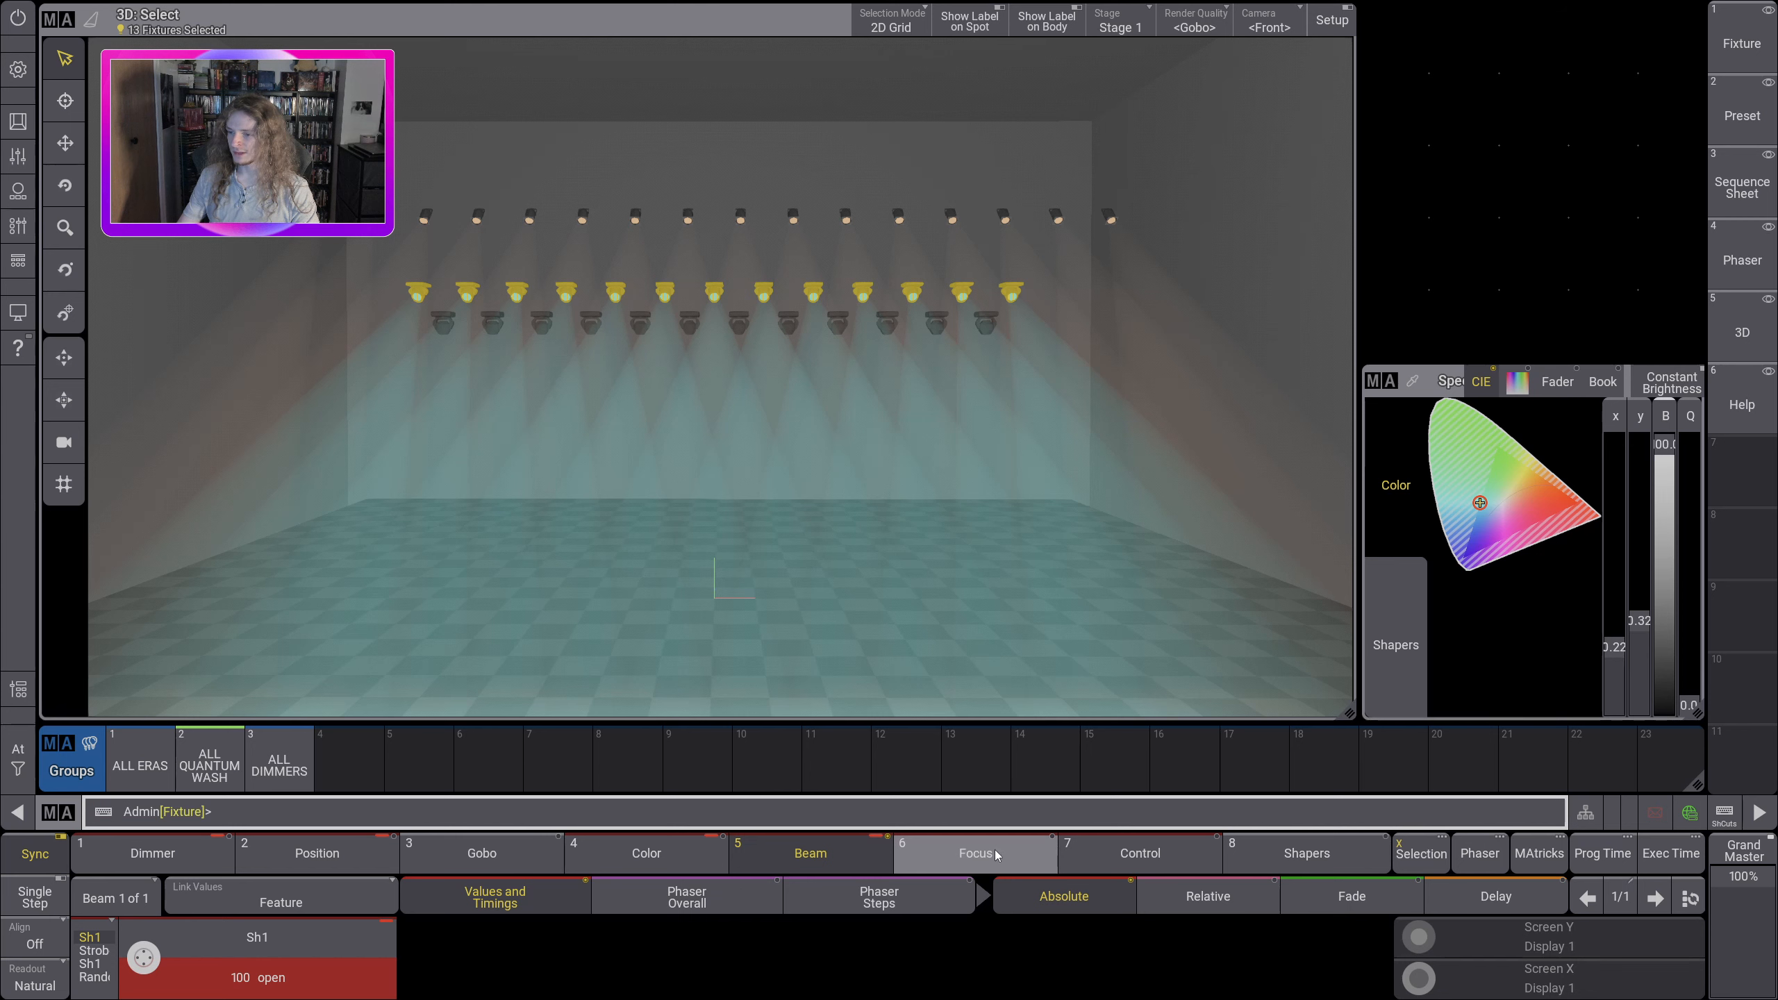
Step: Vary the wash fixtures' zoom and set it to the wide channel set
left_click(997, 854)
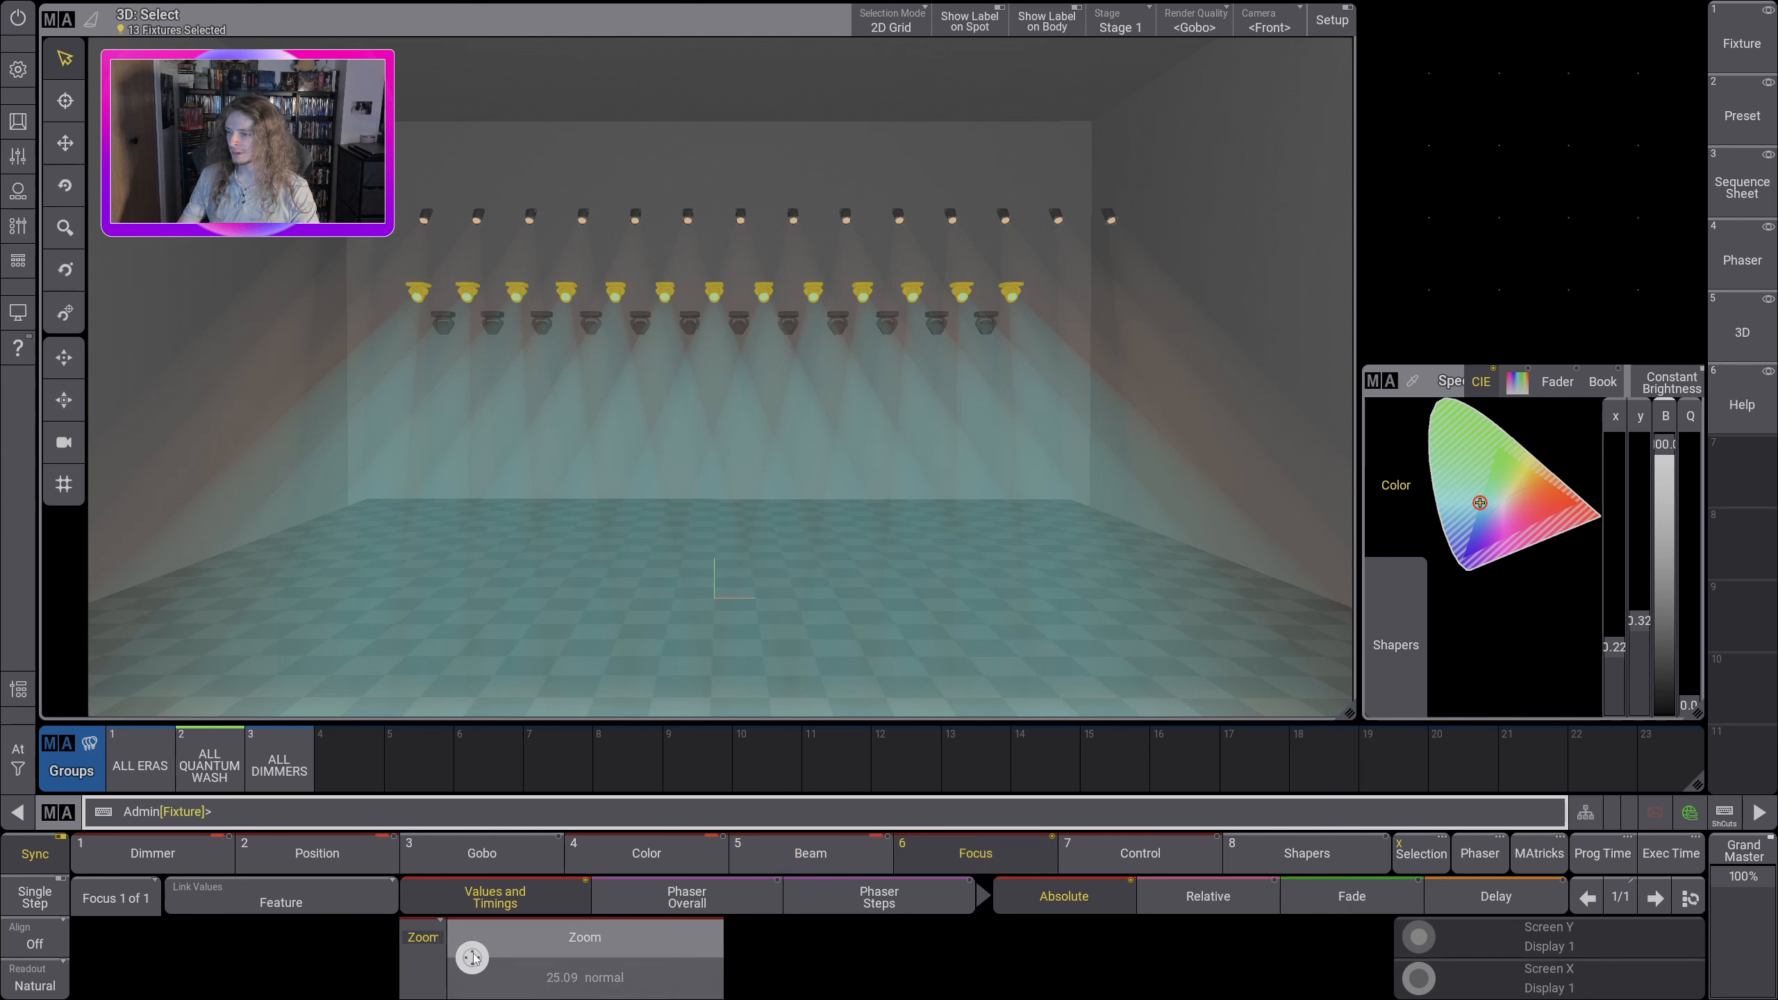
scroll(473, 957, "up", 3)
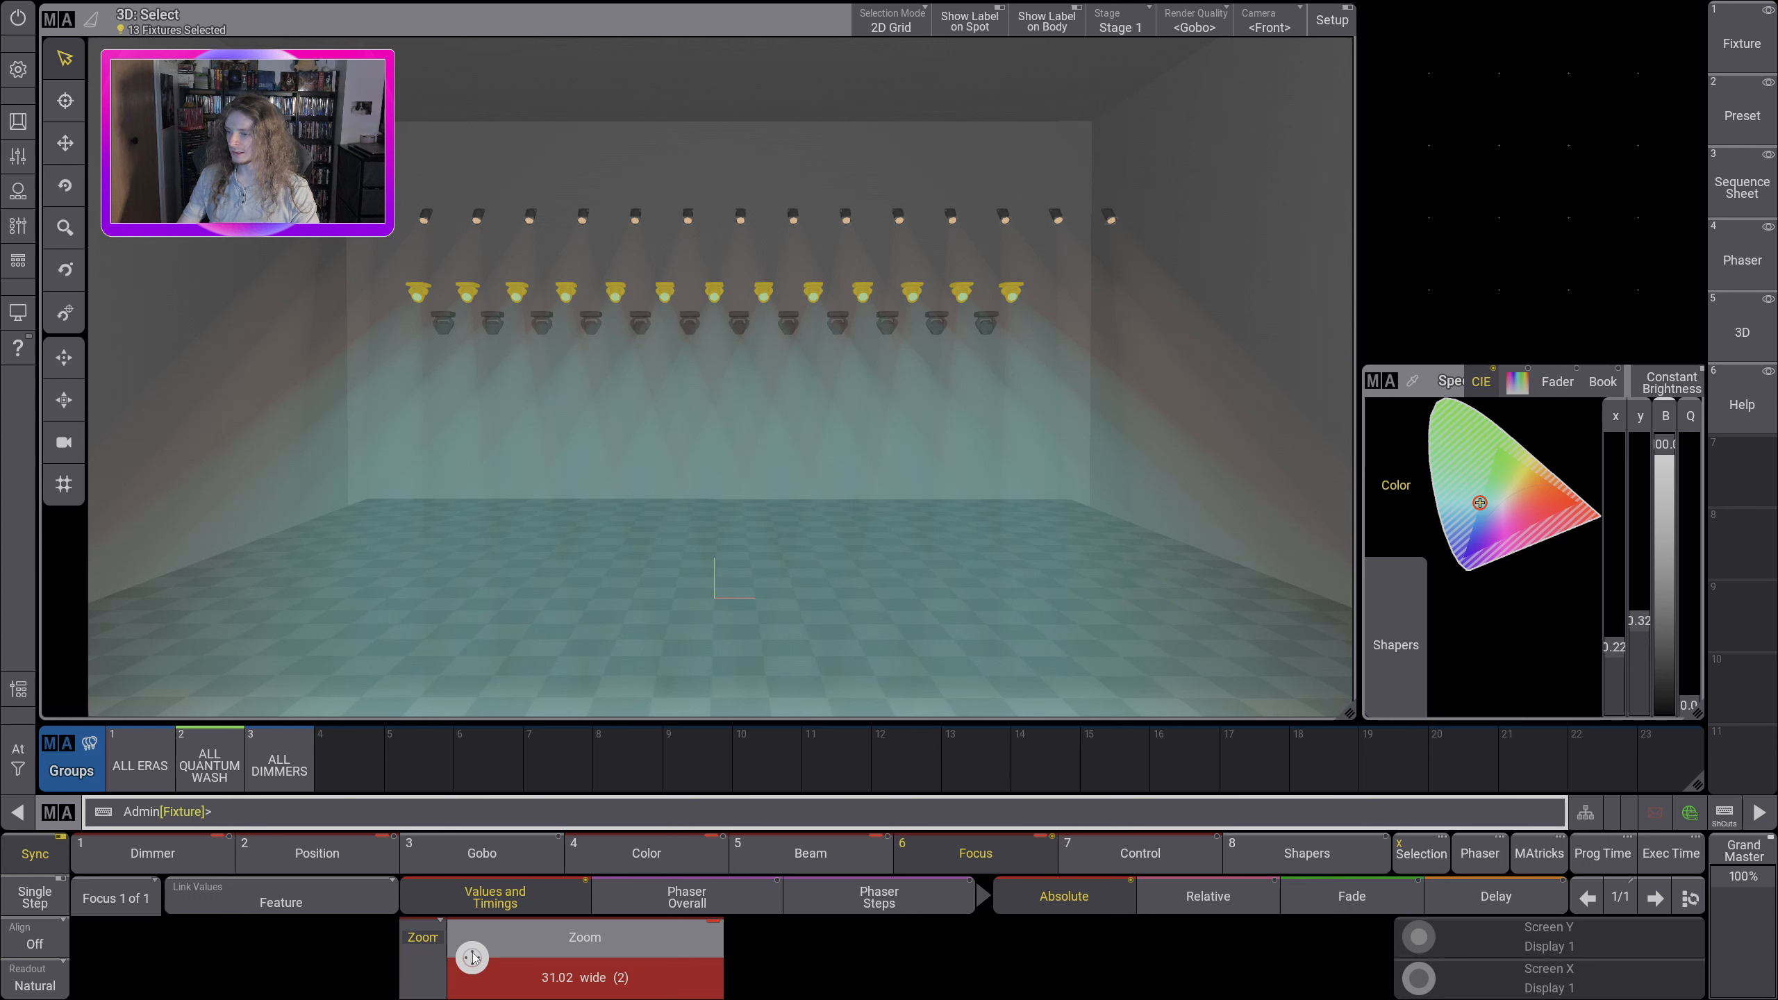
scroll(473, 961, "down", 3)
left_click(649, 995)
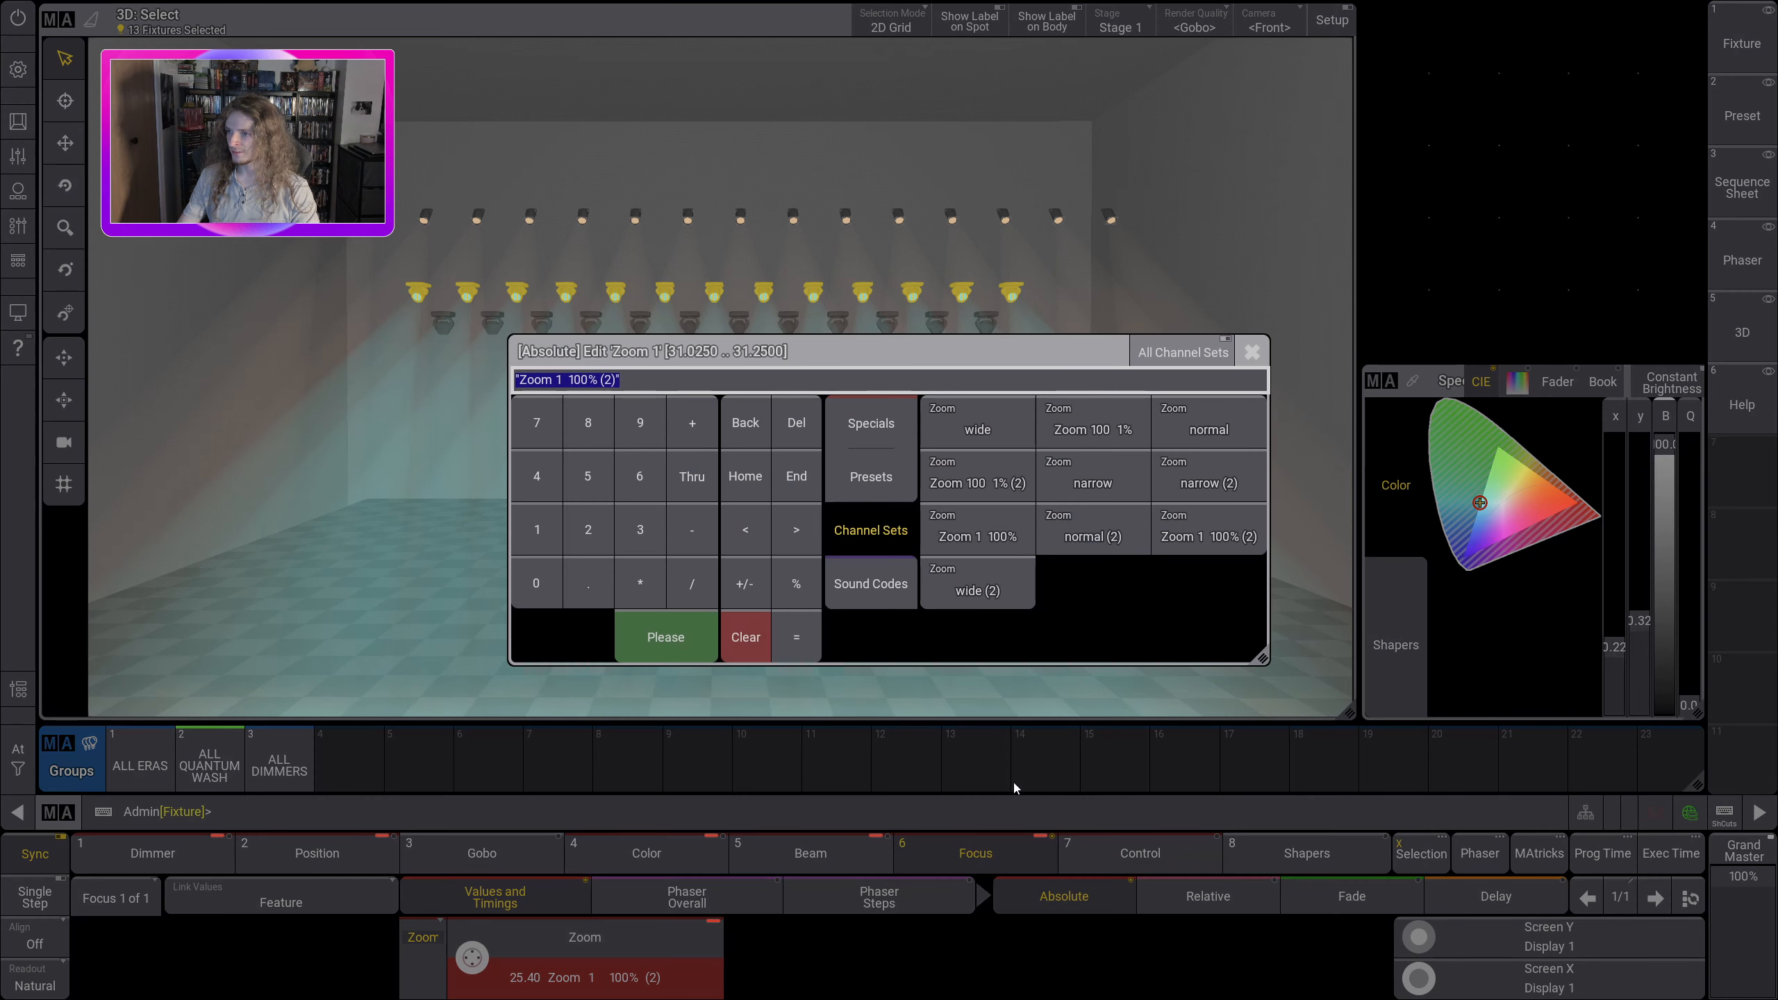
left_click_drag(732, 349, 619, 373)
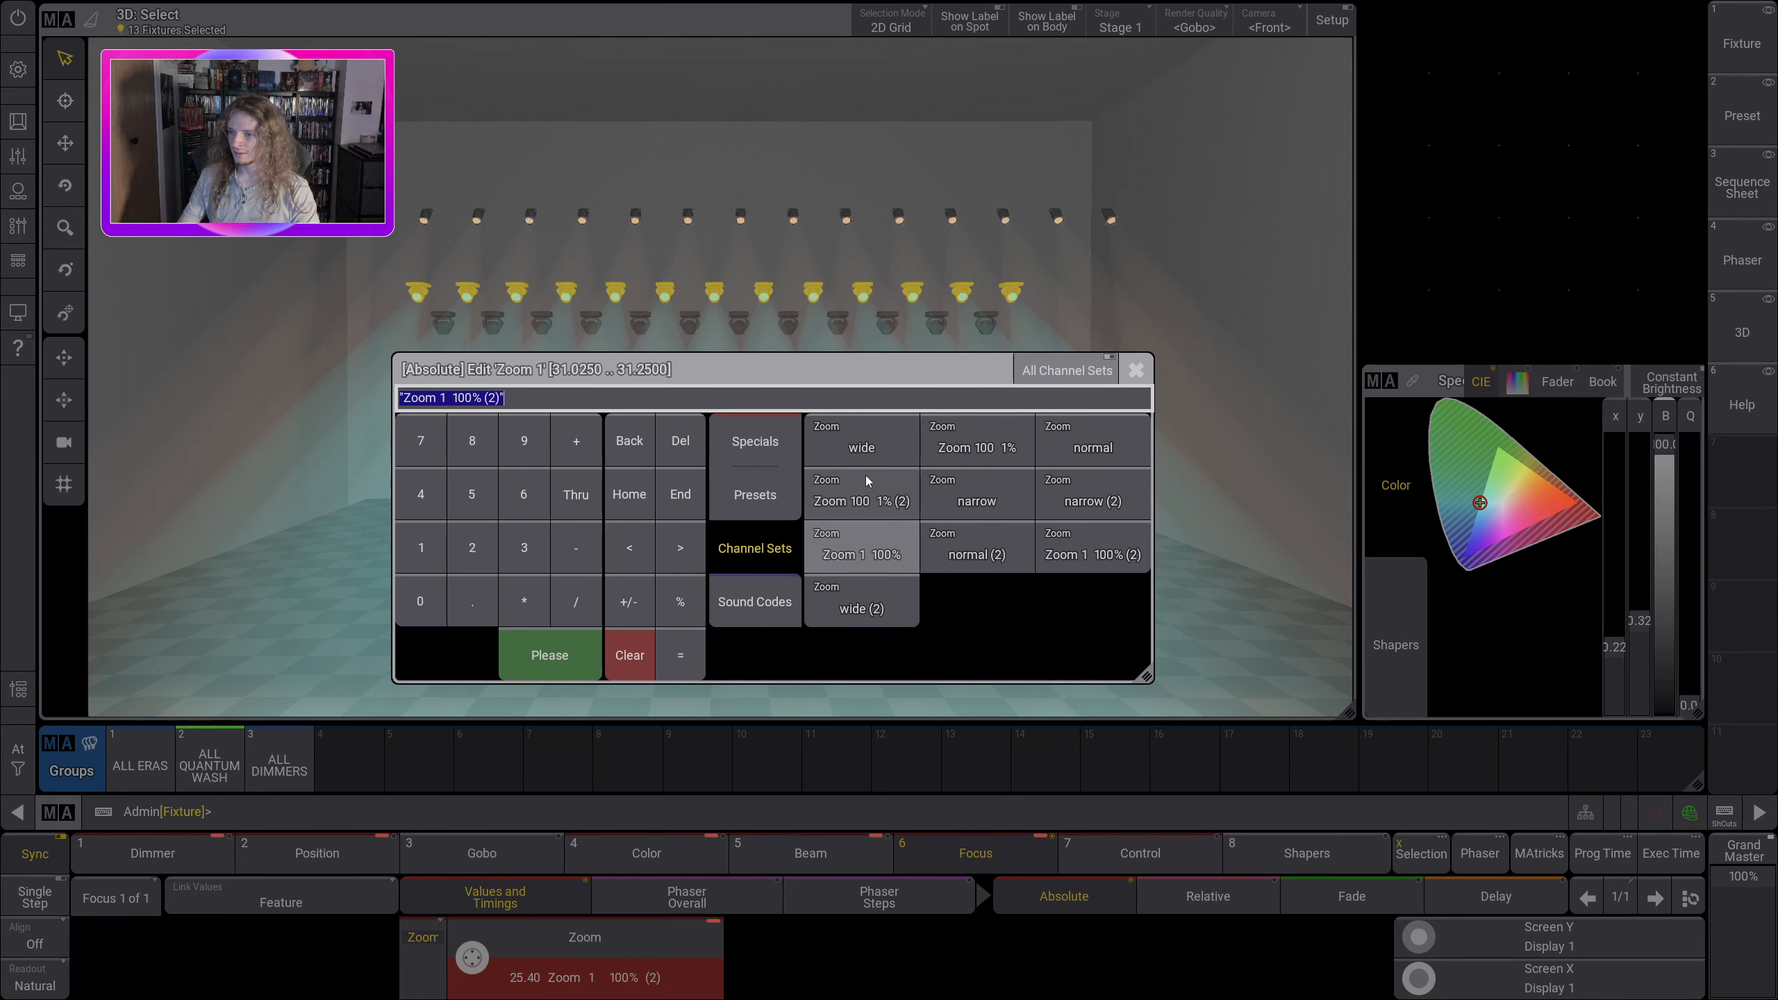
left_click(868, 451)
Step: Switch the wash fixtures' zoom to the normal channel set, followed by narrow
left_click(654, 956)
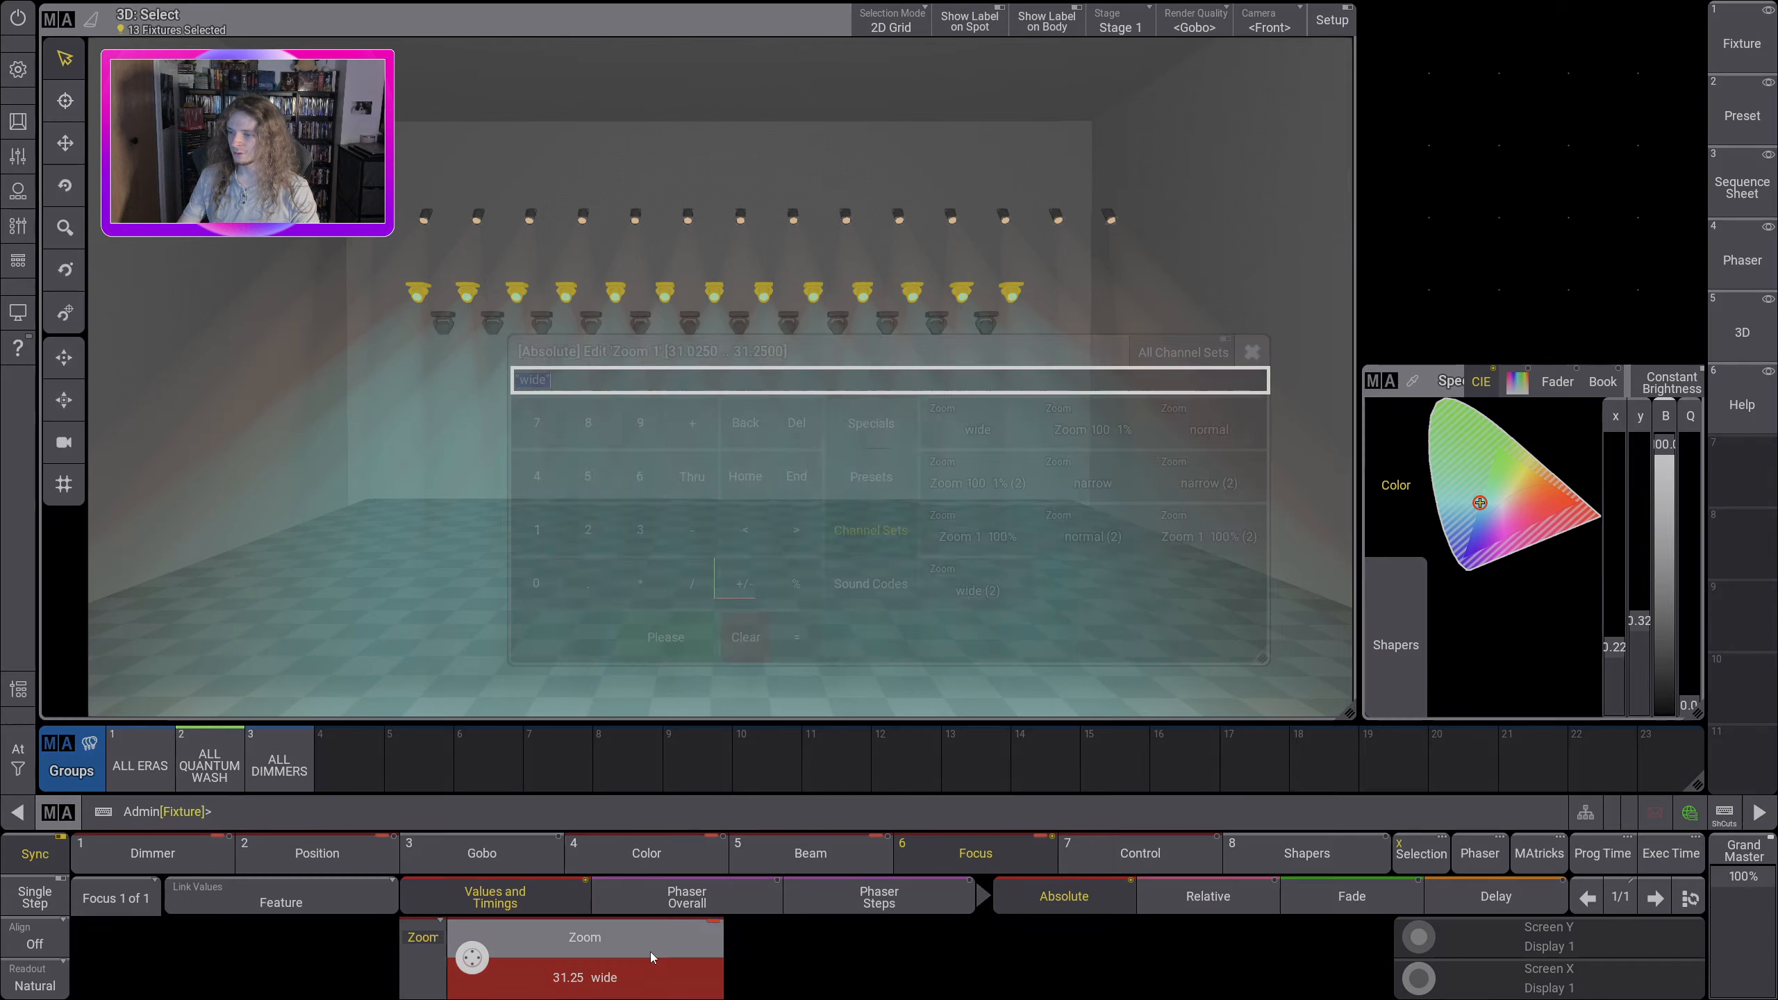
left_click(1209, 429)
left_click(672, 957)
left_click(1100, 511)
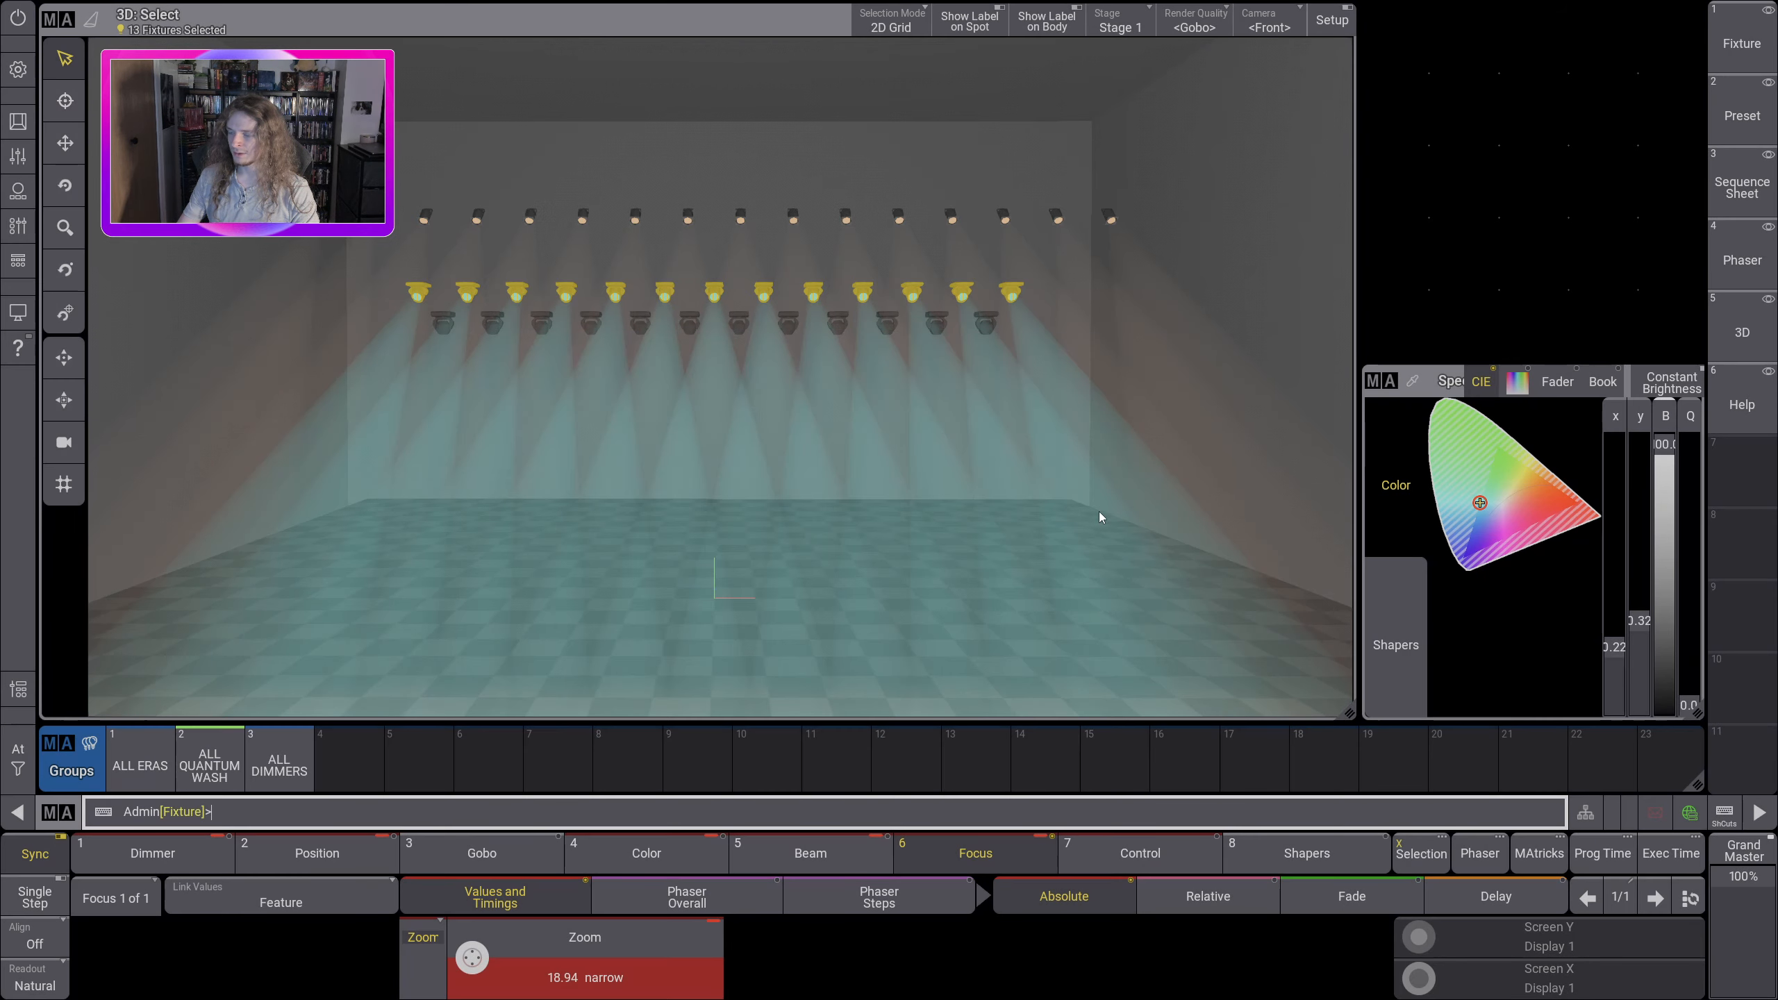
Step: Compare the beams by opening the wash fixtures' zoom to wide (2) and returning it to narrow
left_click(541, 972)
left_click(1153, 432)
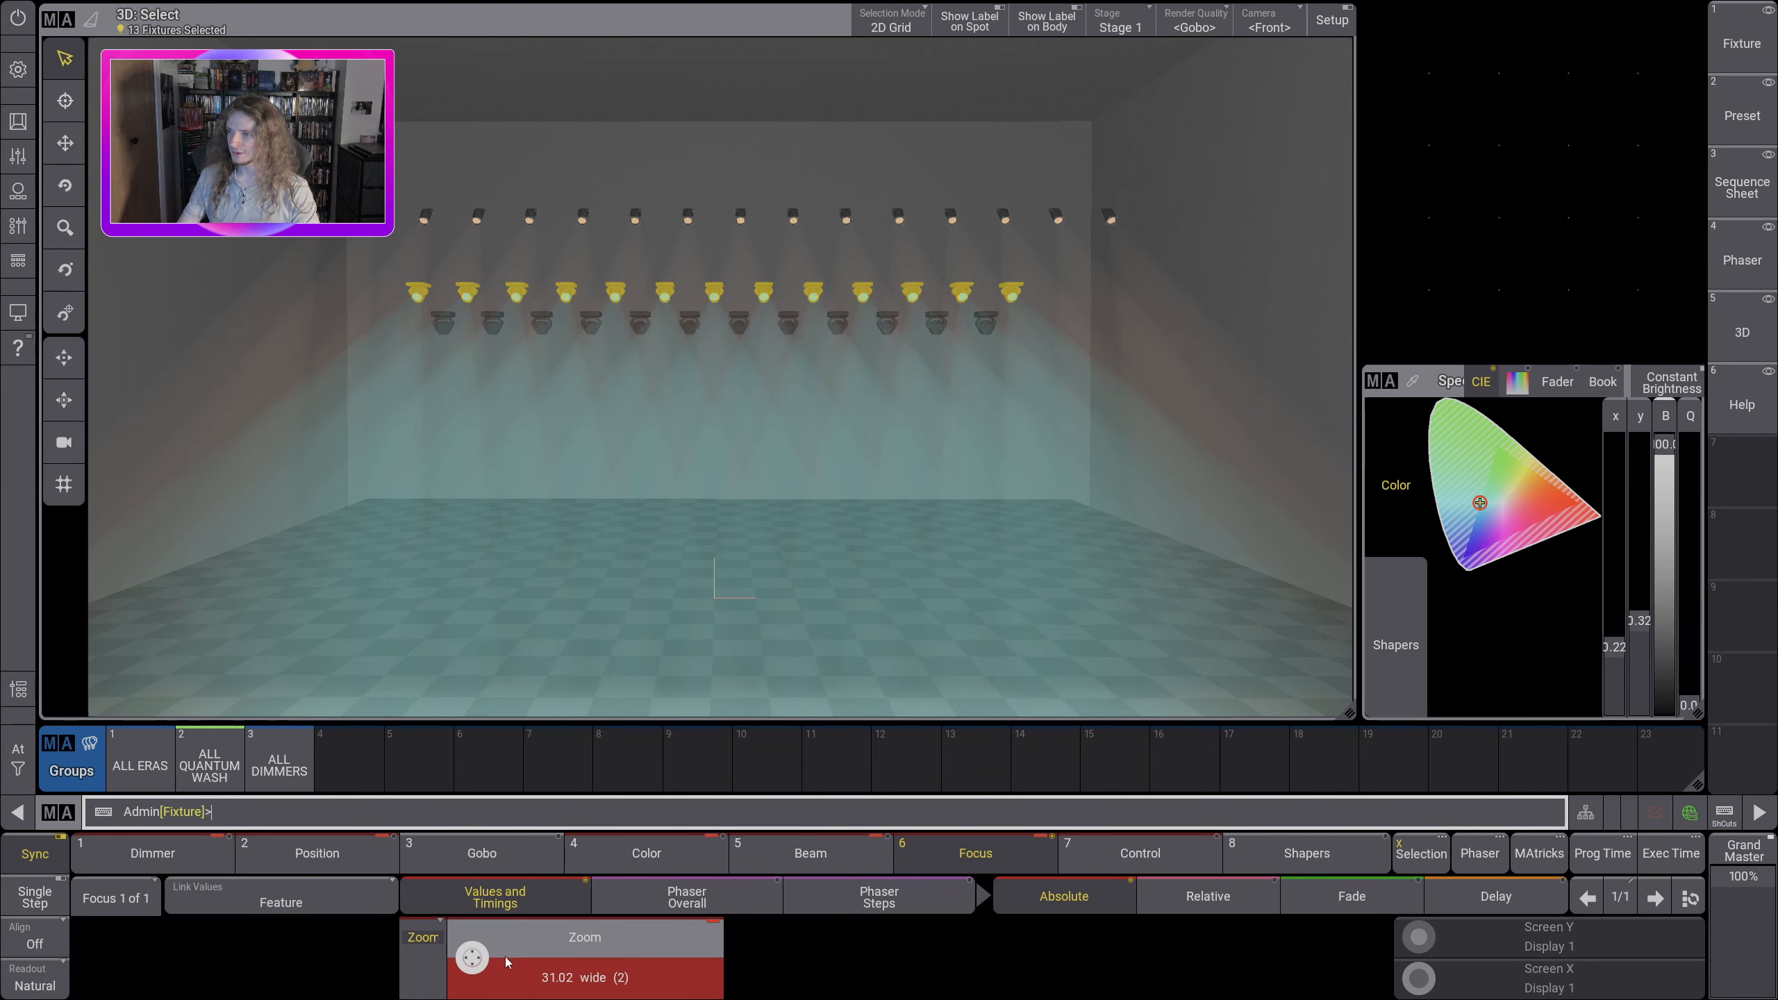
left_click(567, 965)
left_click(968, 416)
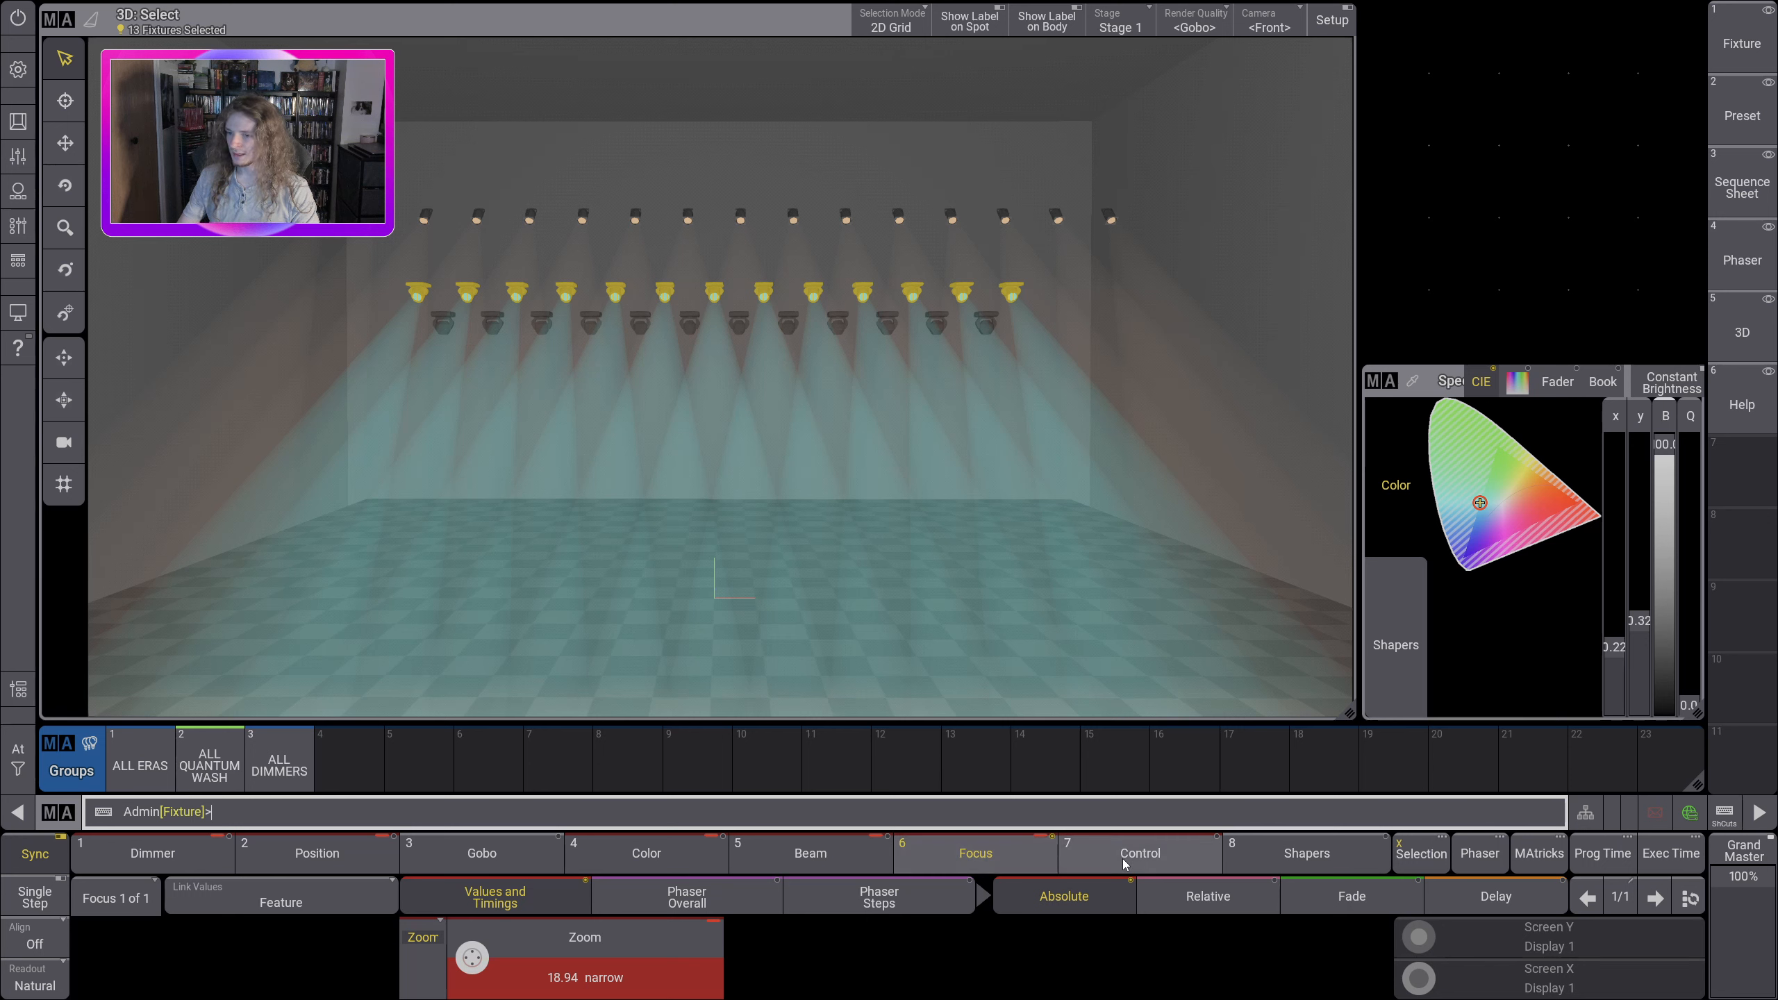
Step: Examine the wash fixtures' control functions, including the global and color mix resets, dimmer curve, display and fan options
left_click(1140, 853)
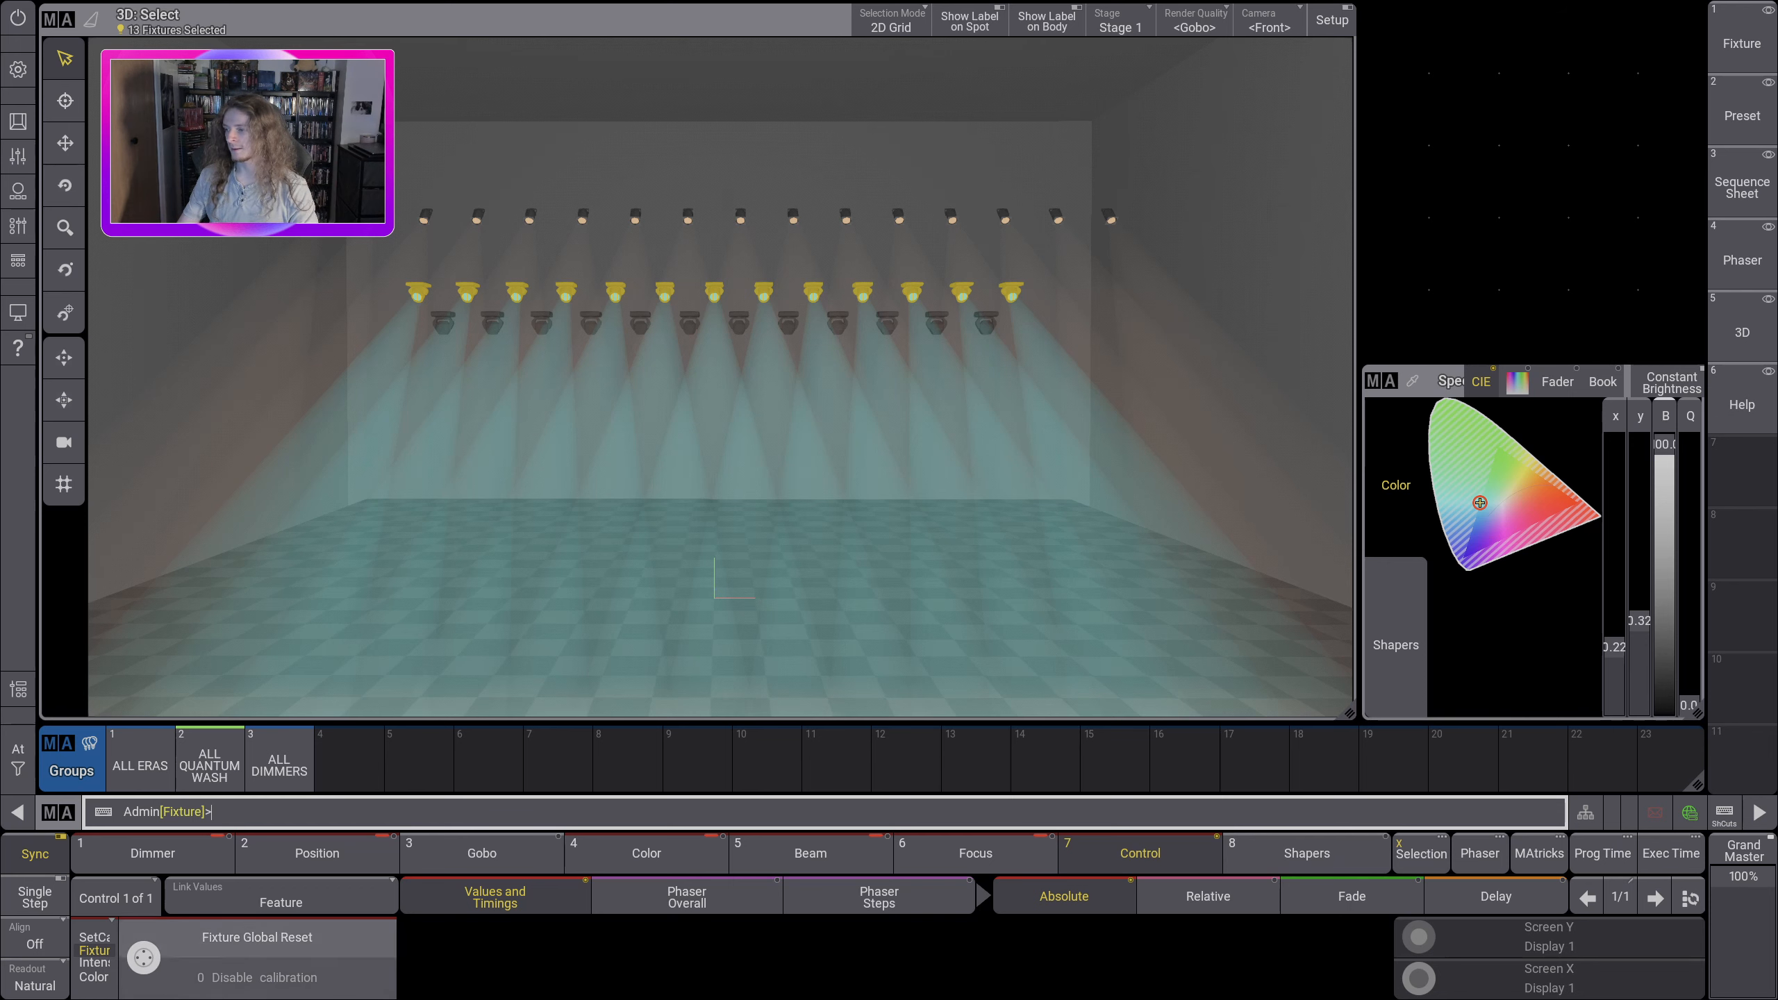
left_click(241, 946)
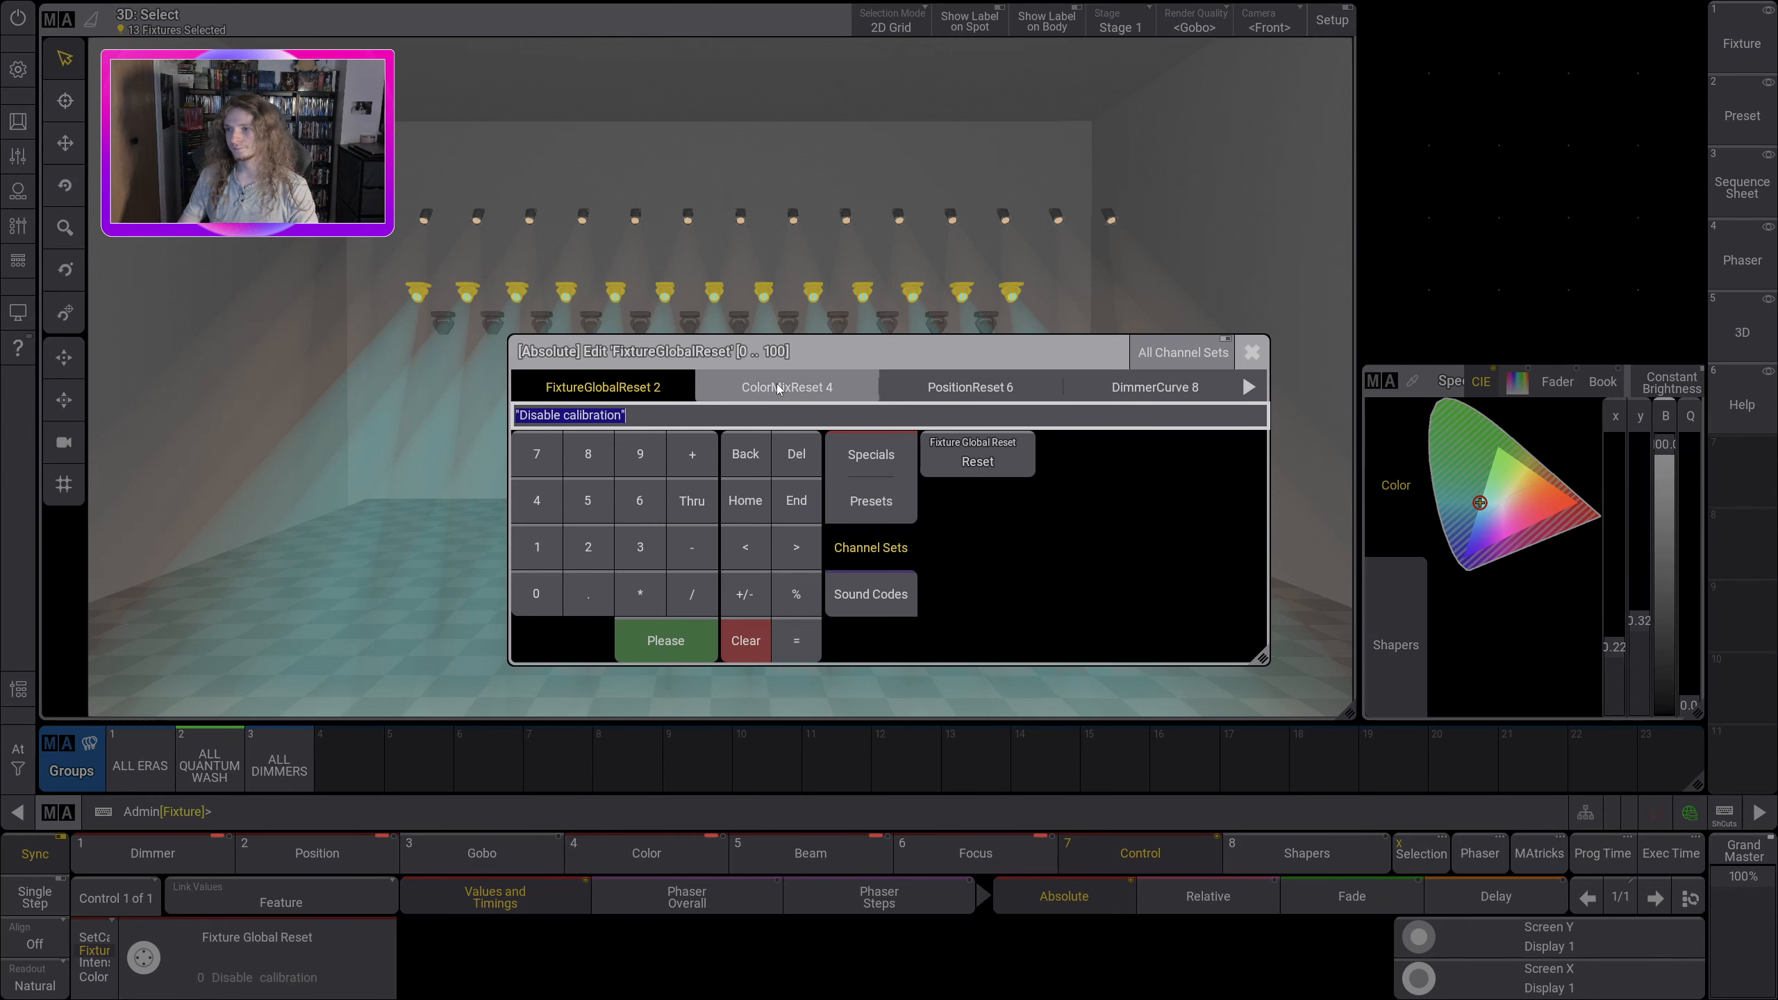
left_click(815, 391)
left_click(1152, 388)
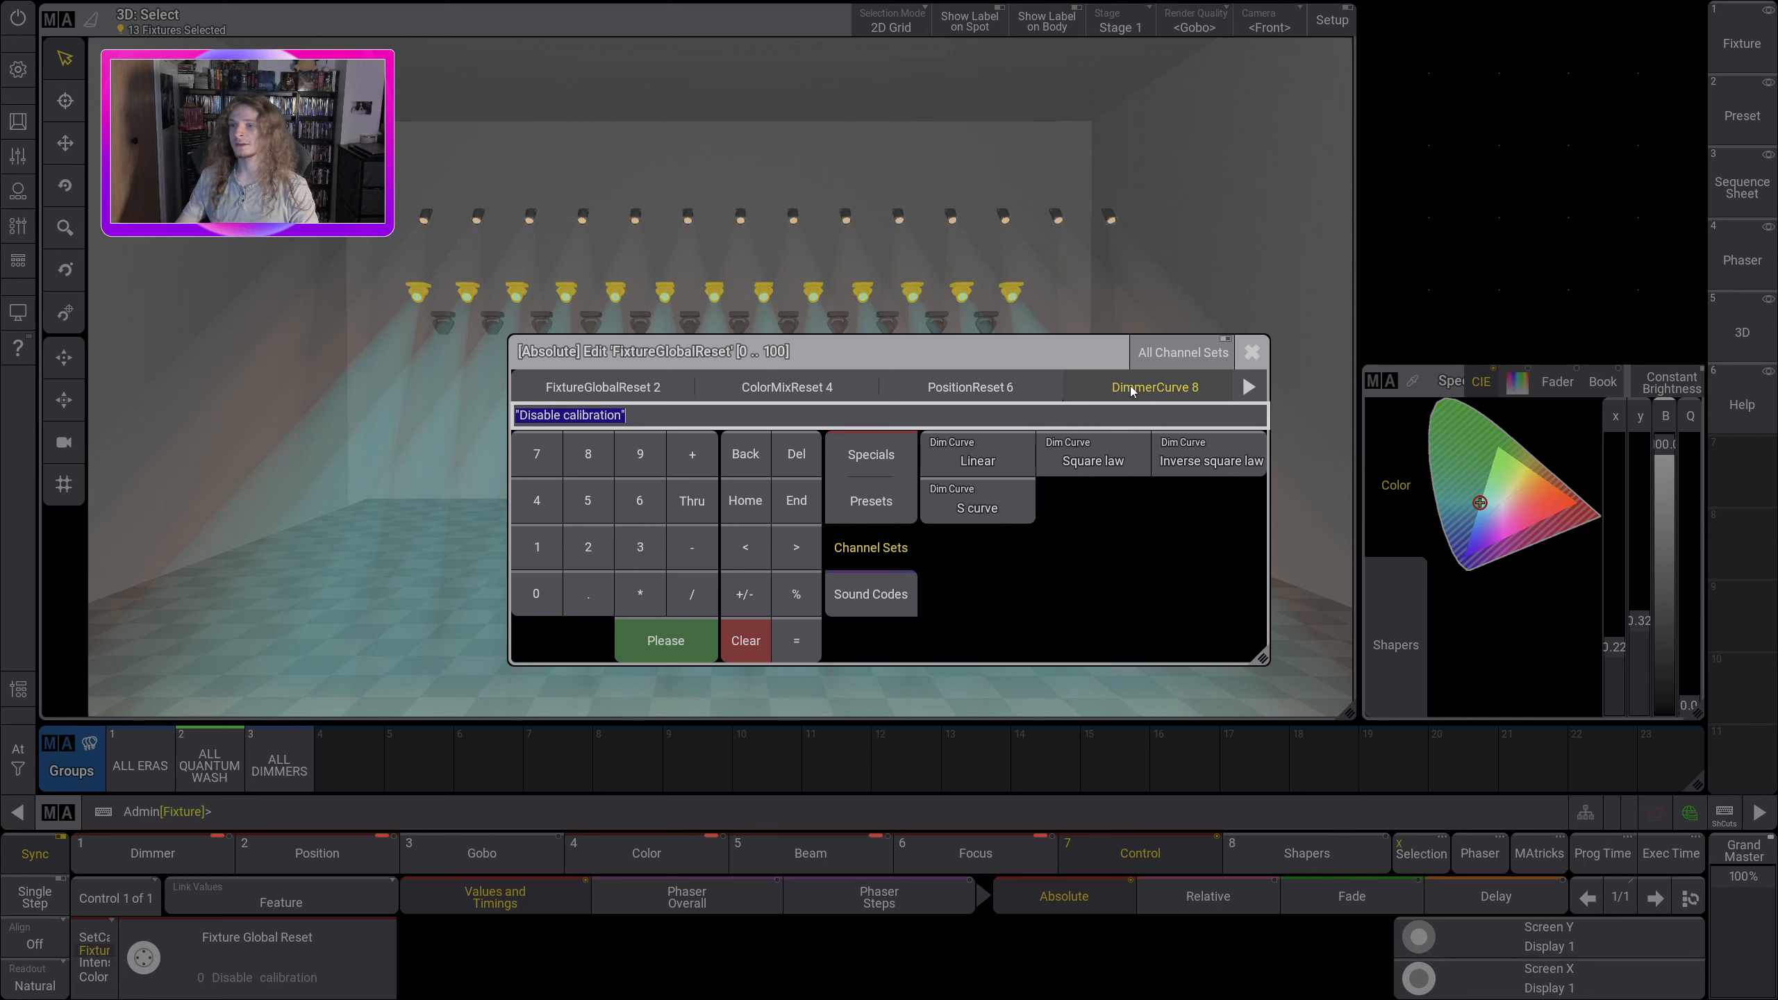
left_click(1248, 386)
left_click(1249, 386)
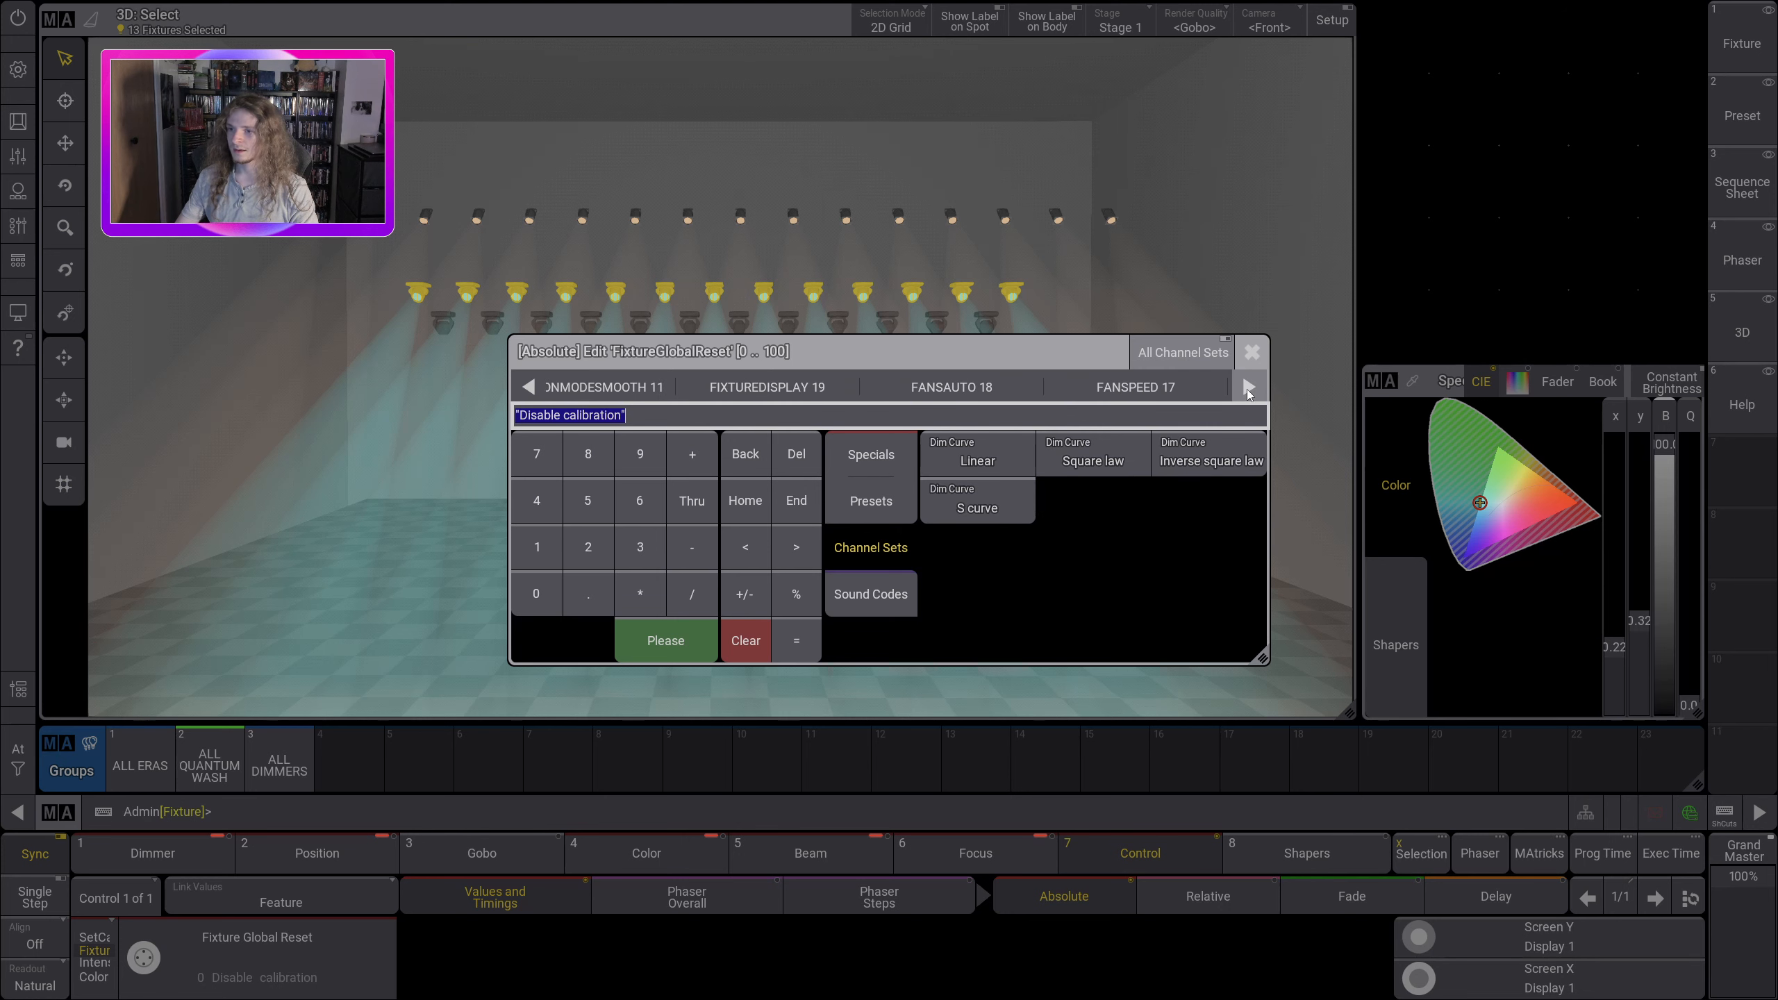
left_click(1251, 352)
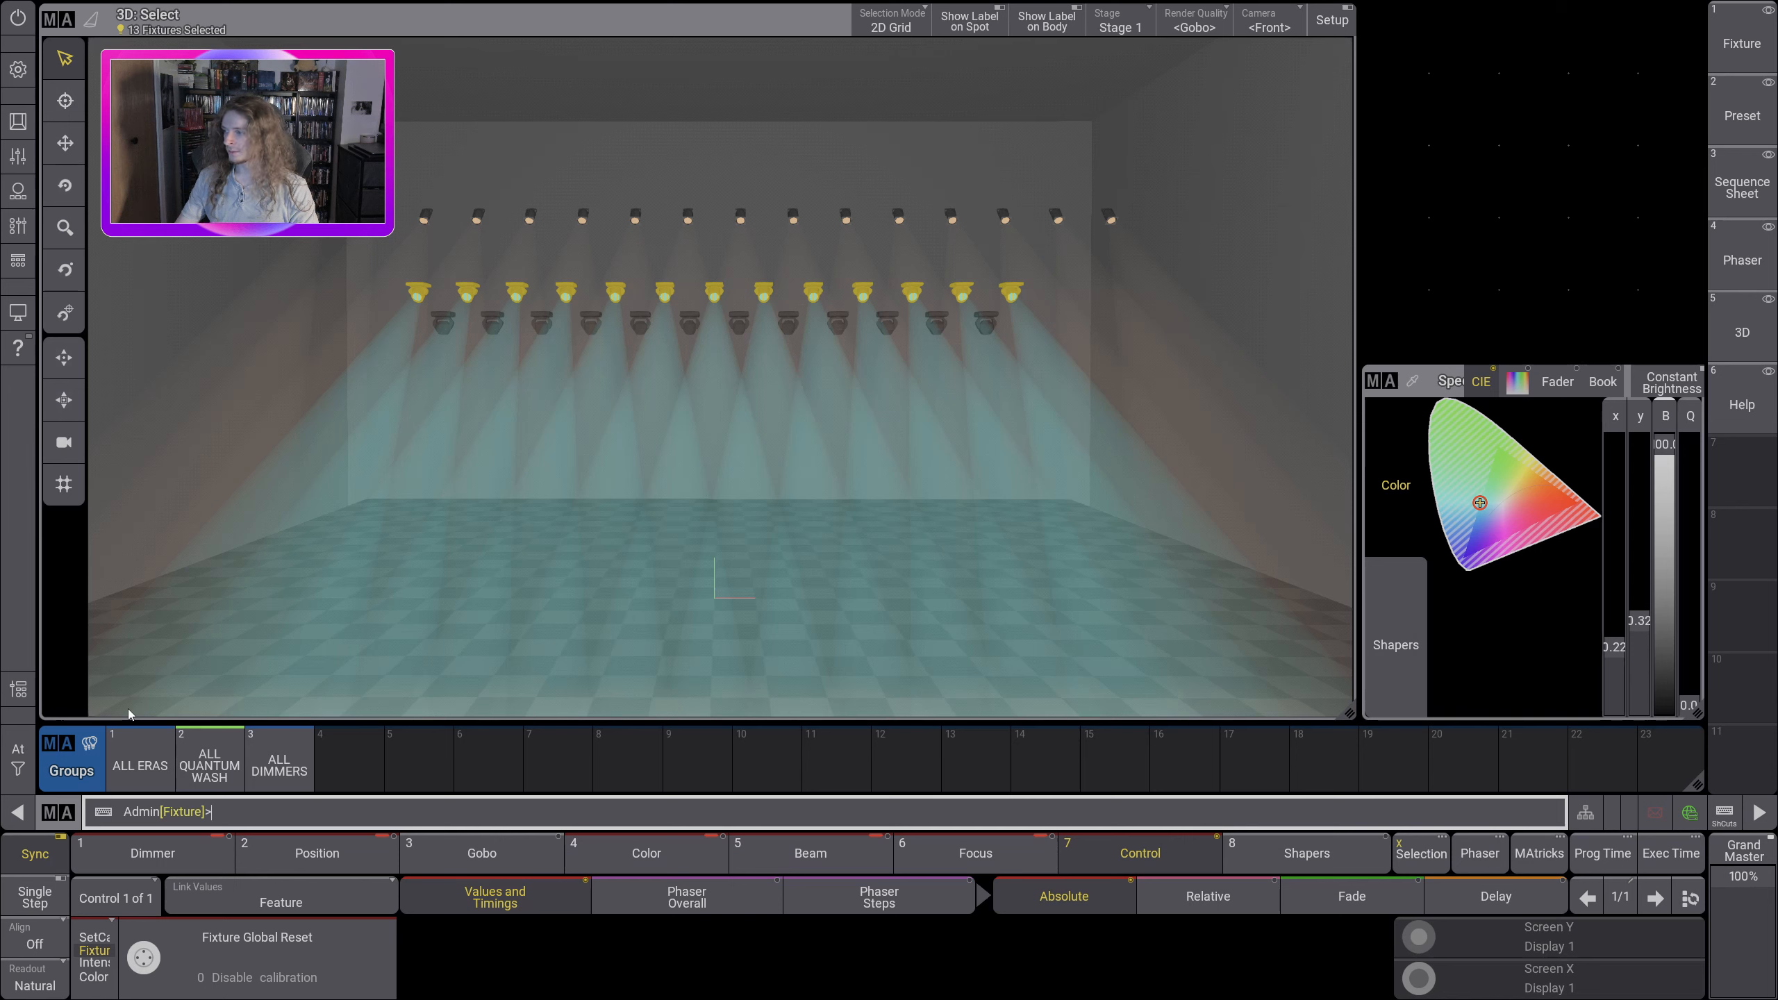
Step: Clear the wash fixture selection while keeping its values, and select the ALL ERAS group
left_click_drag(19, 759, 105, 759)
left_click(132, 759)
left_click(392, 536)
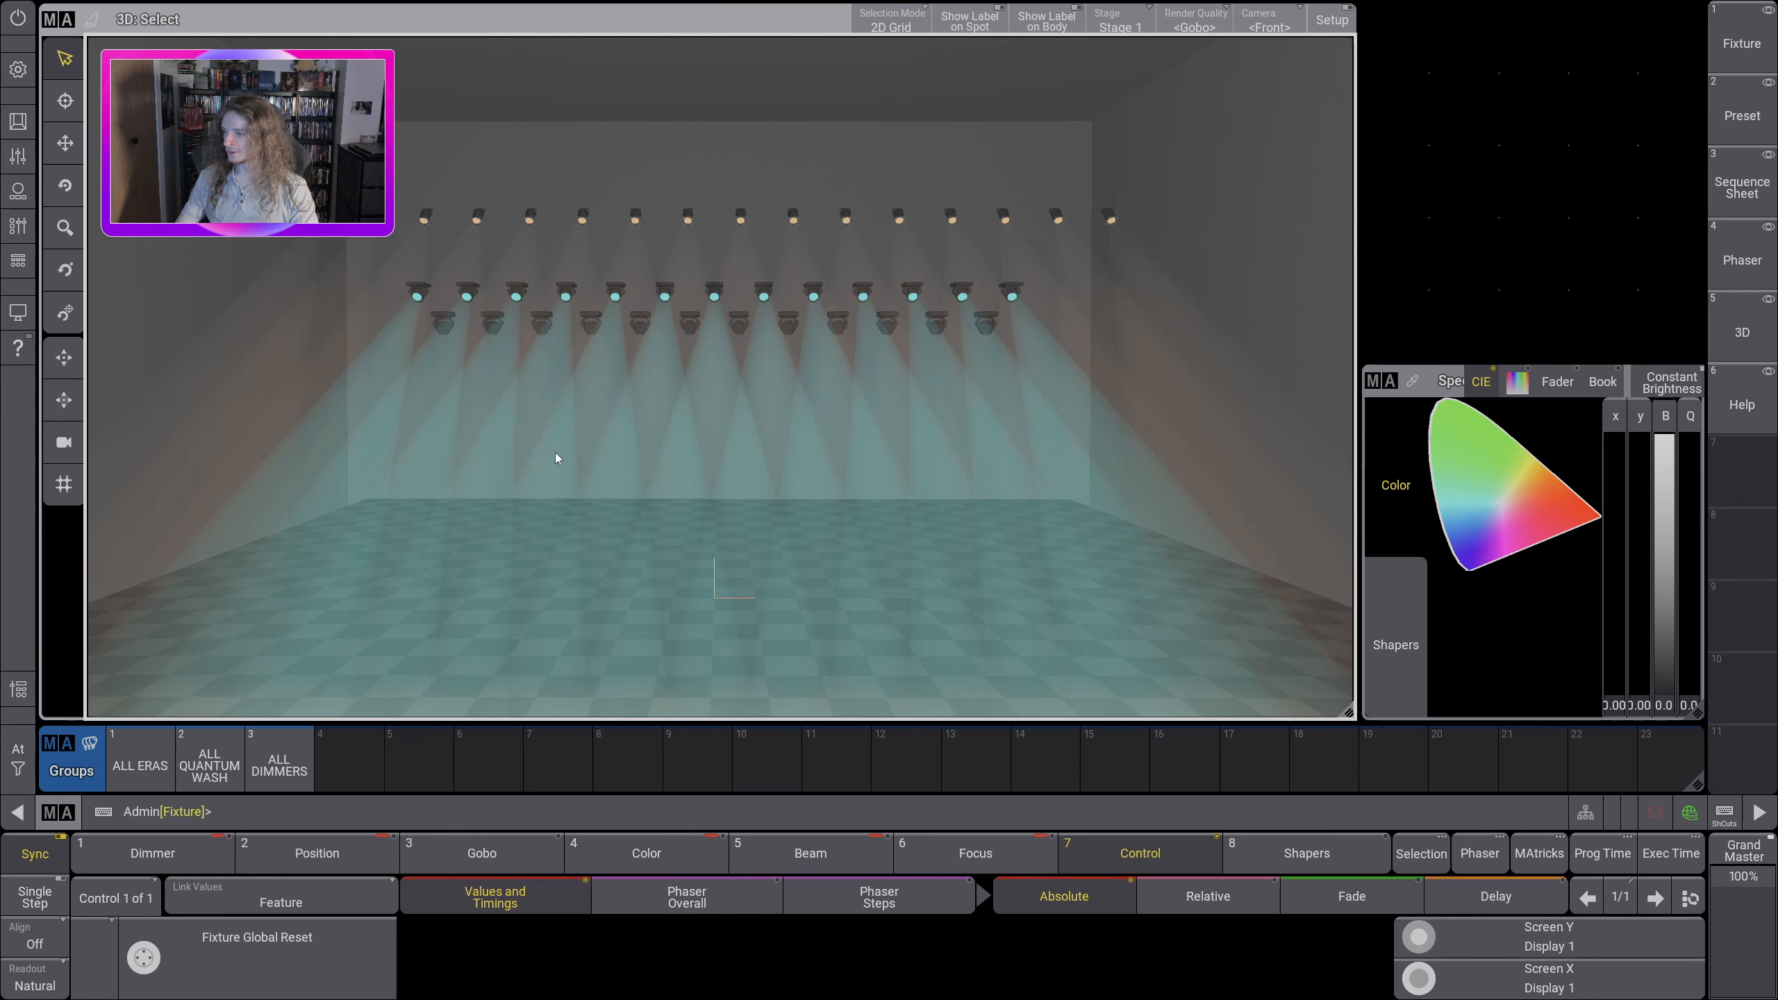
left_click(140, 759)
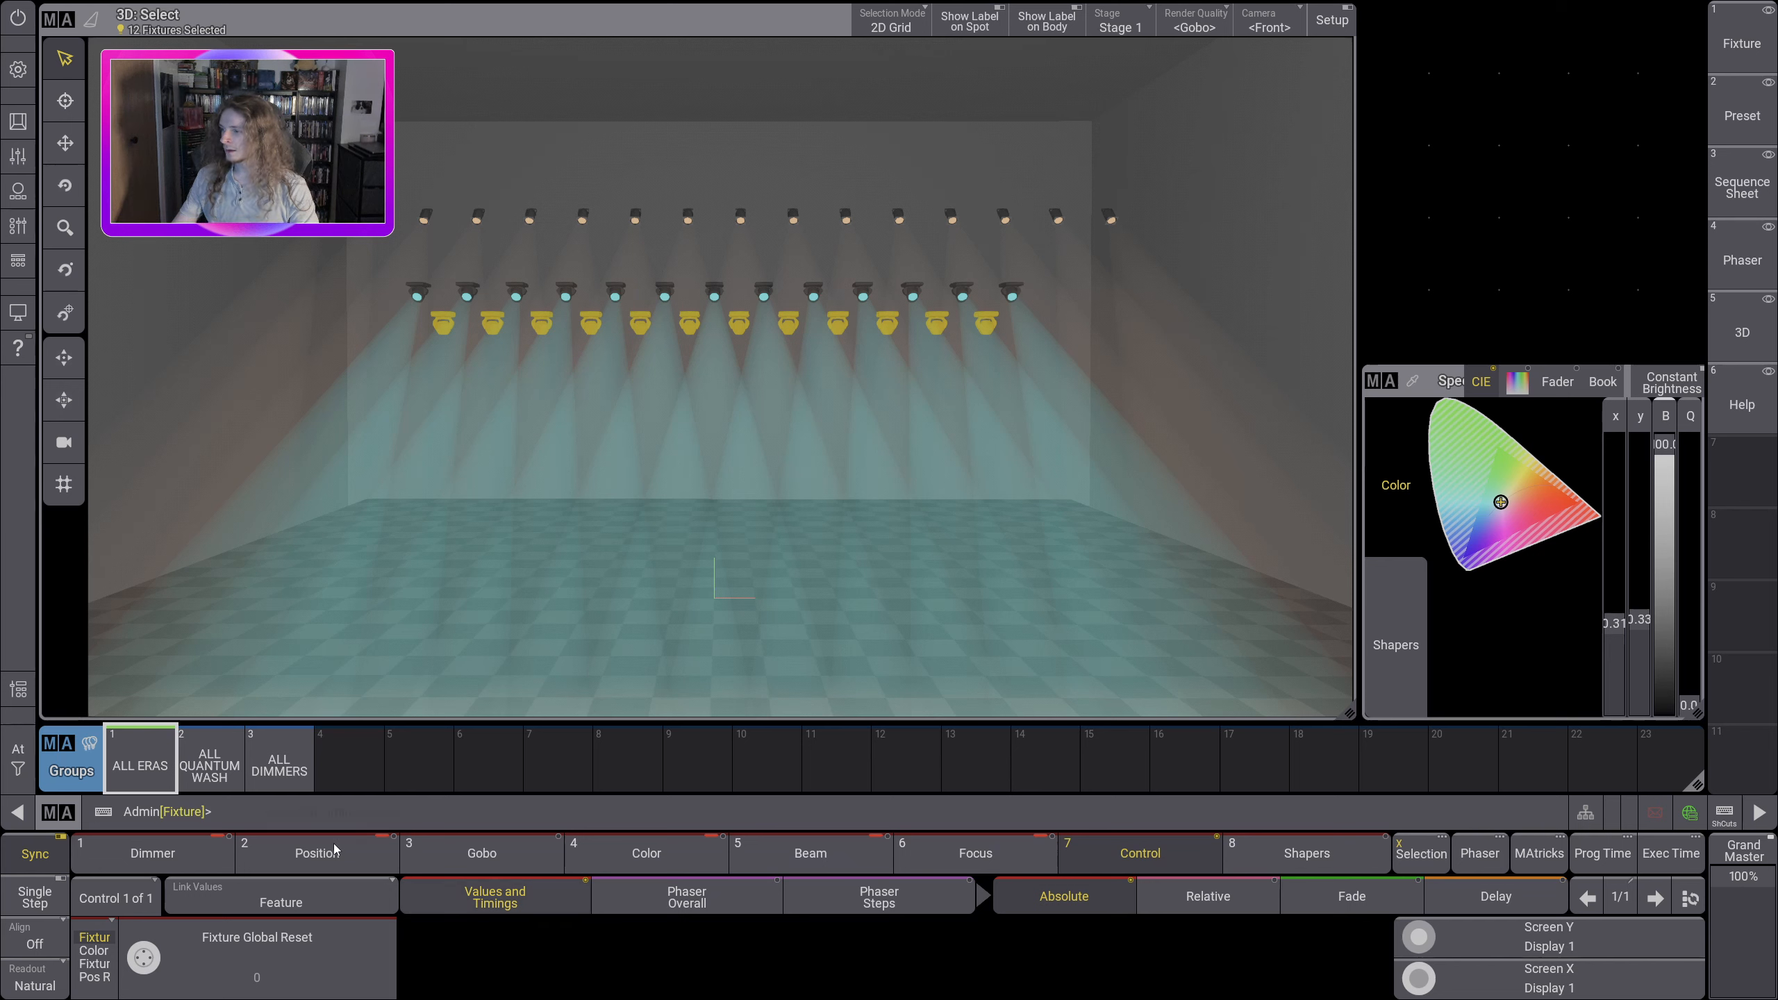
Step: Set the dimmer of the ALL ERAS fixtures to full
left_click(186, 868)
left_click(18, 748)
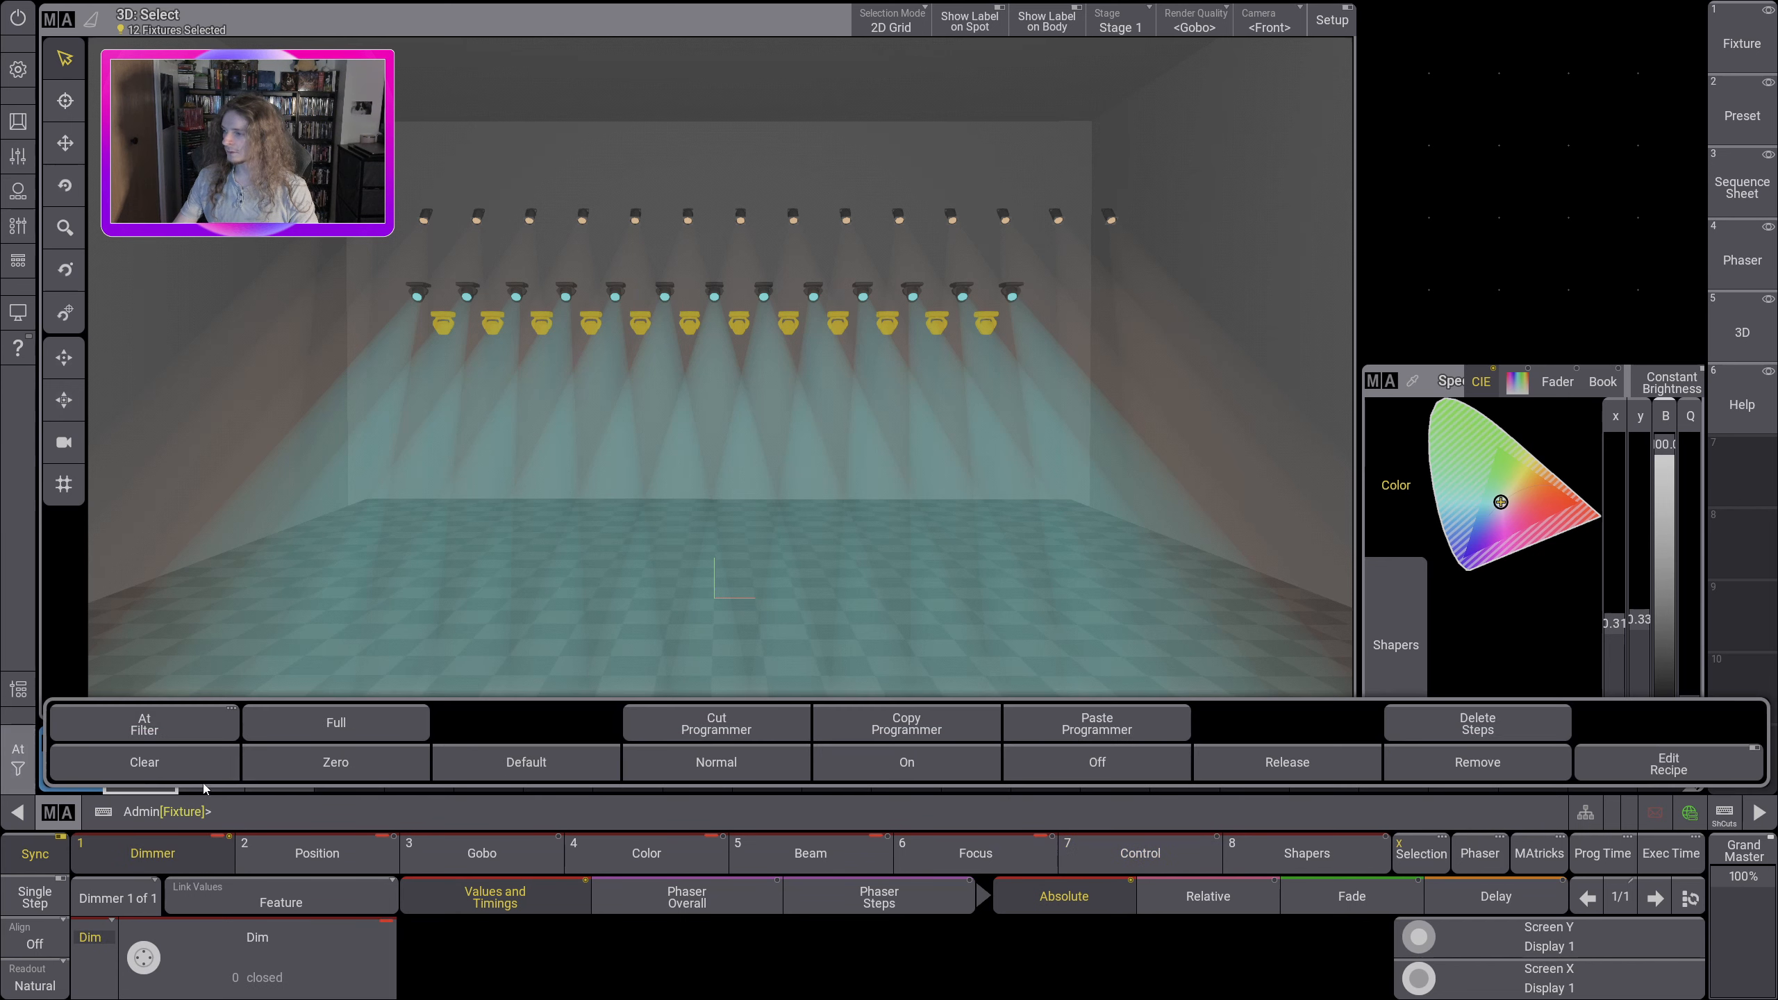
left_click(324, 729)
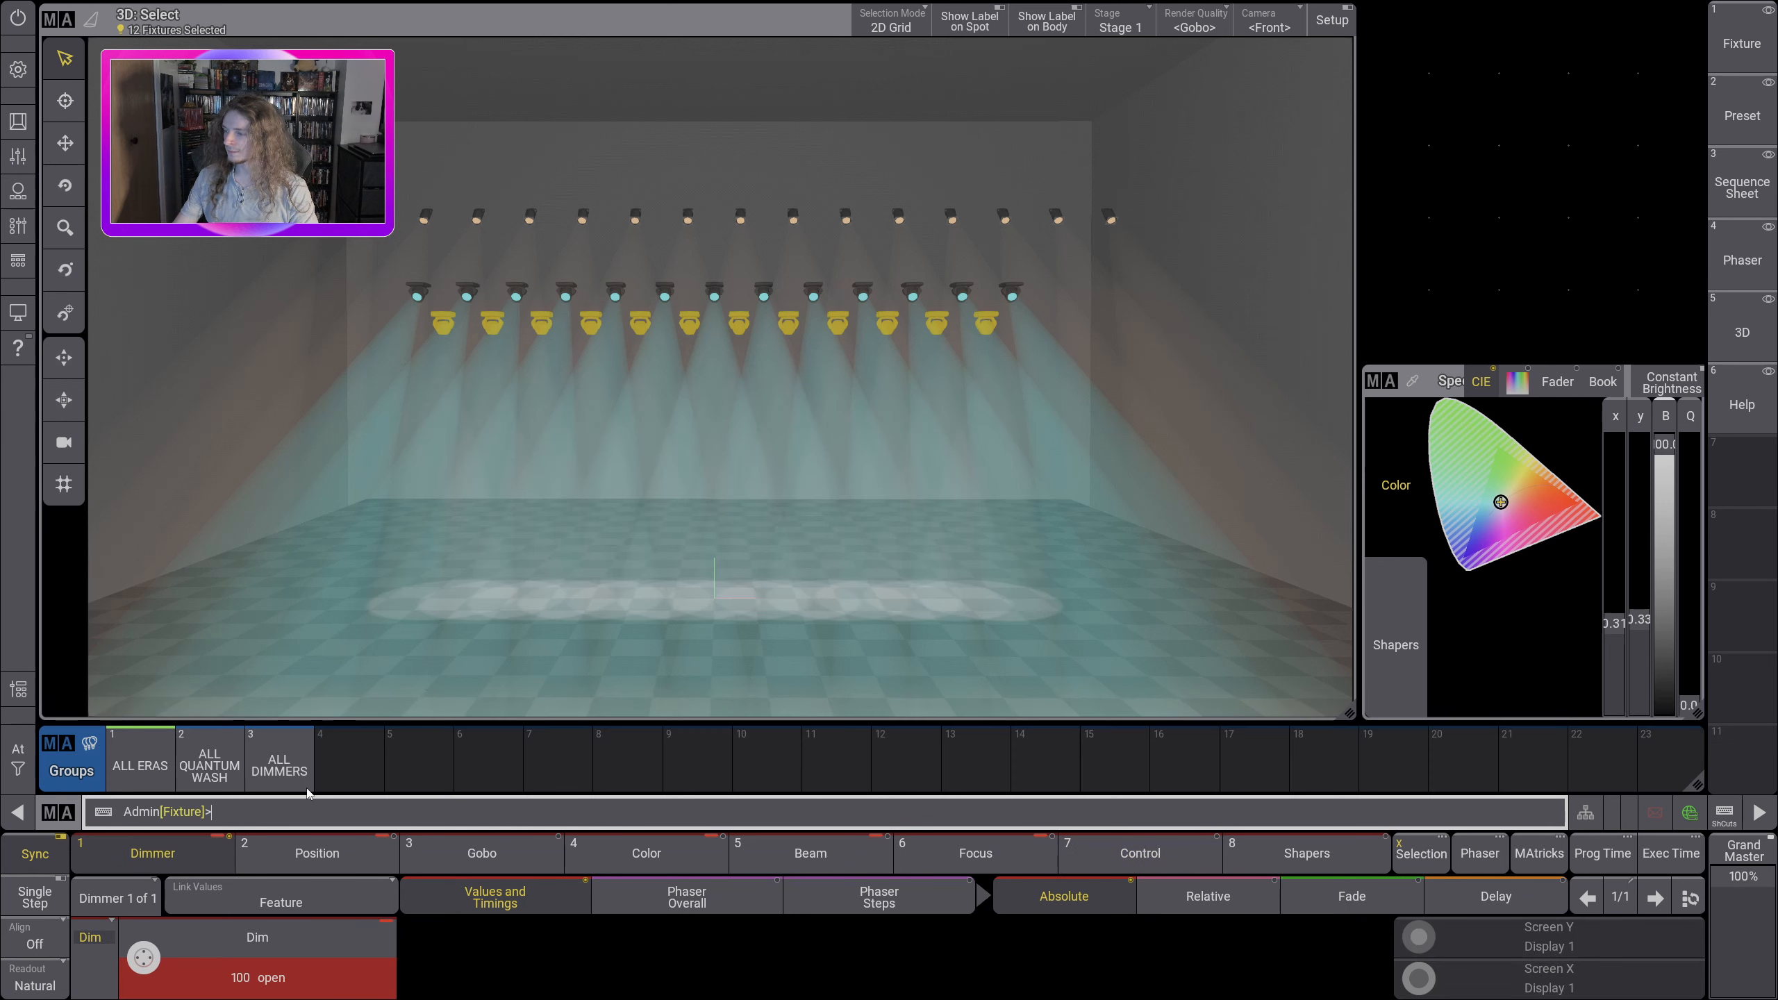
Step: Try moving the ALL ERAS fixtures' linked pan and tilt to about 4.3, and return both to 0.00 center
left_click(331, 860)
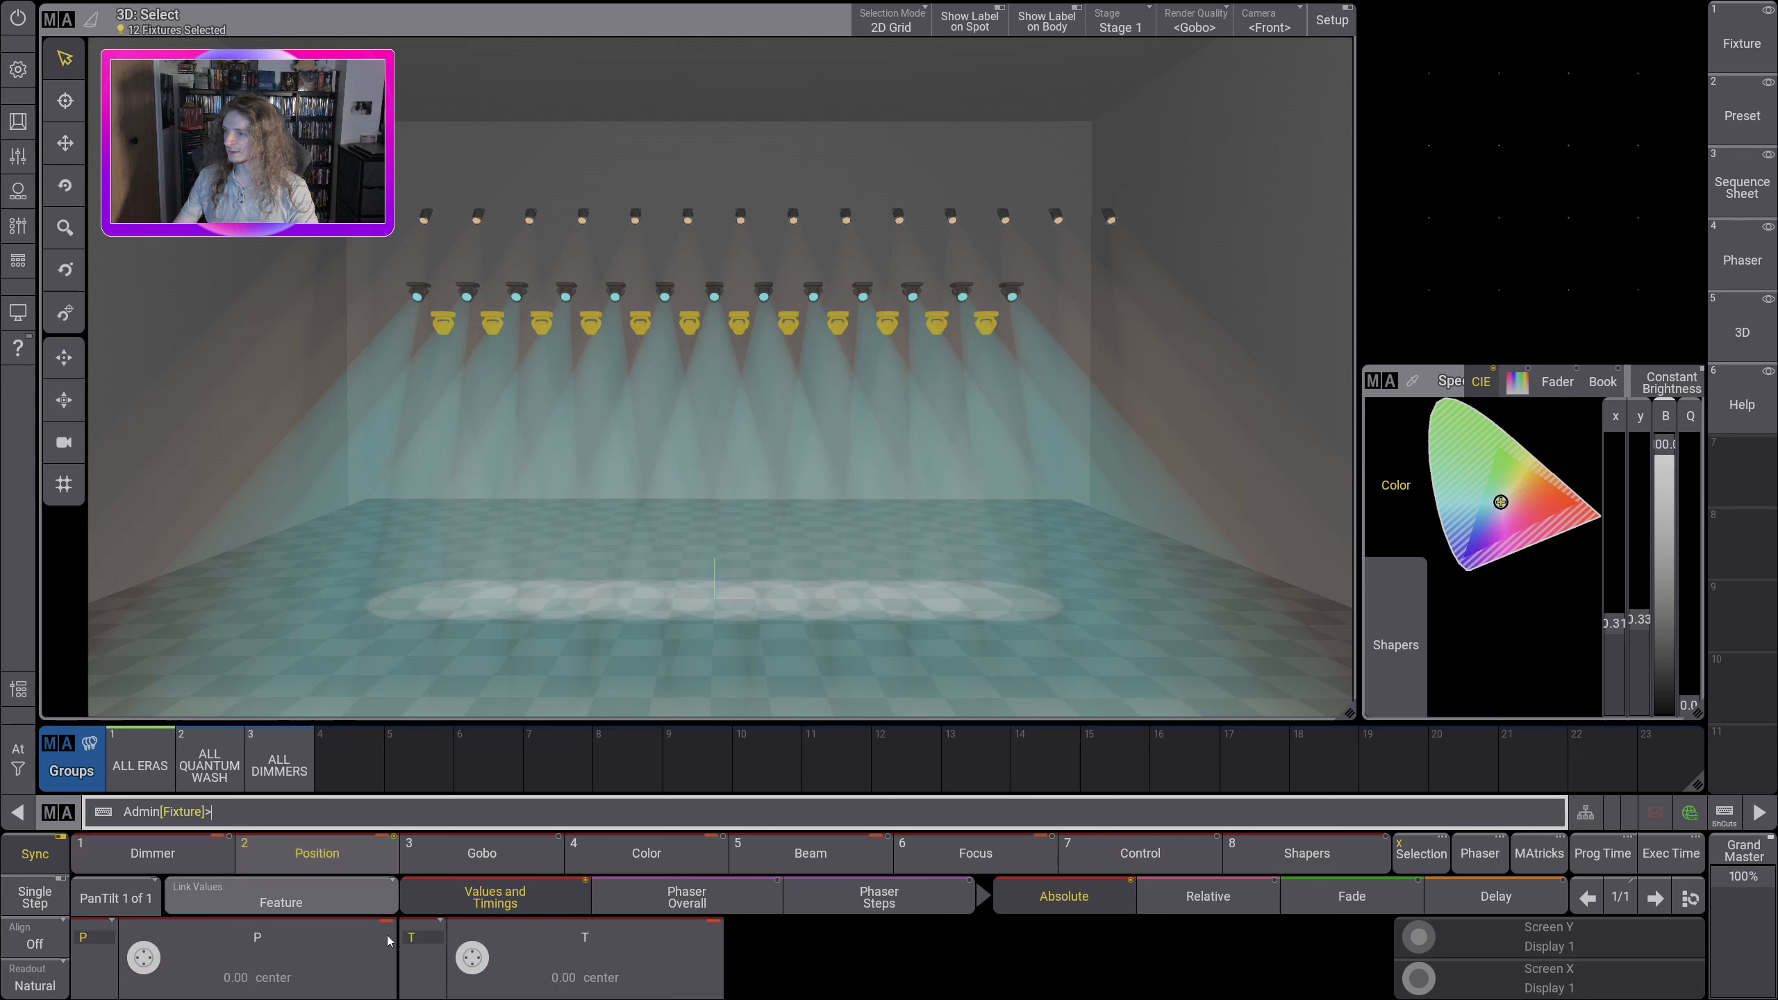
mouse_move(477, 963)
left_mouse_down()
mouse_move(481, 945)
mouse_move(484, 961)
left_mouse_up()
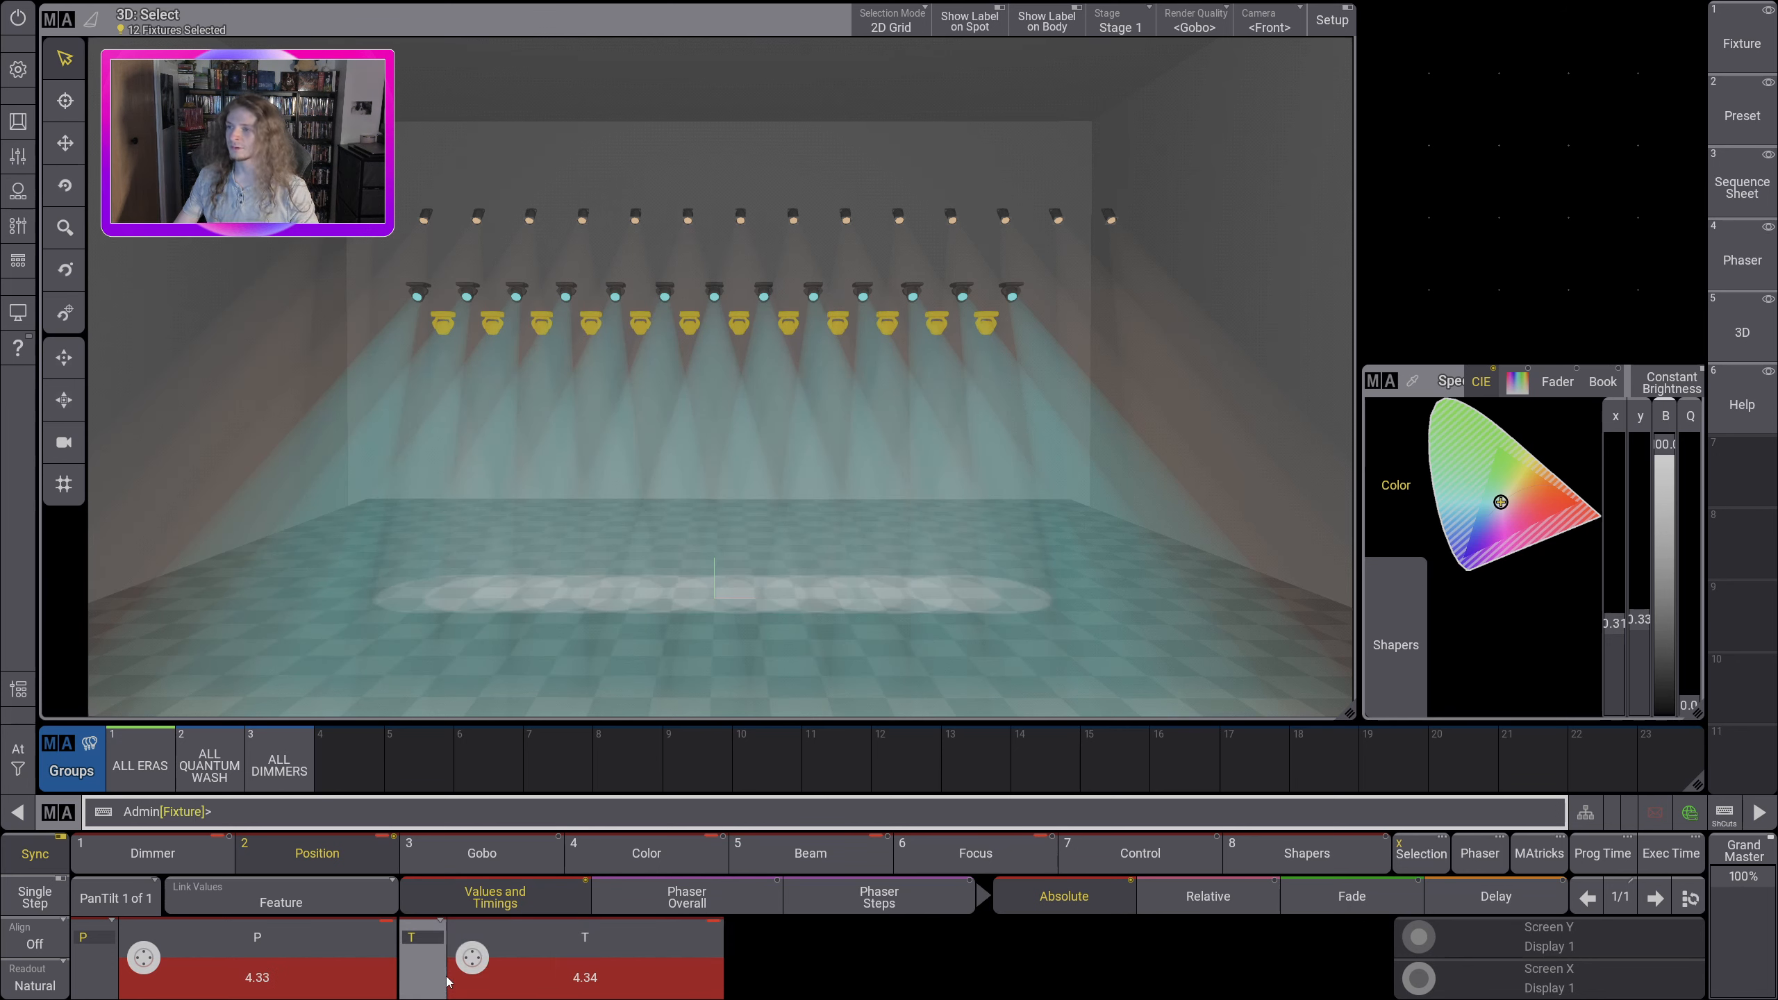
scroll(464, 954, "down", 2)
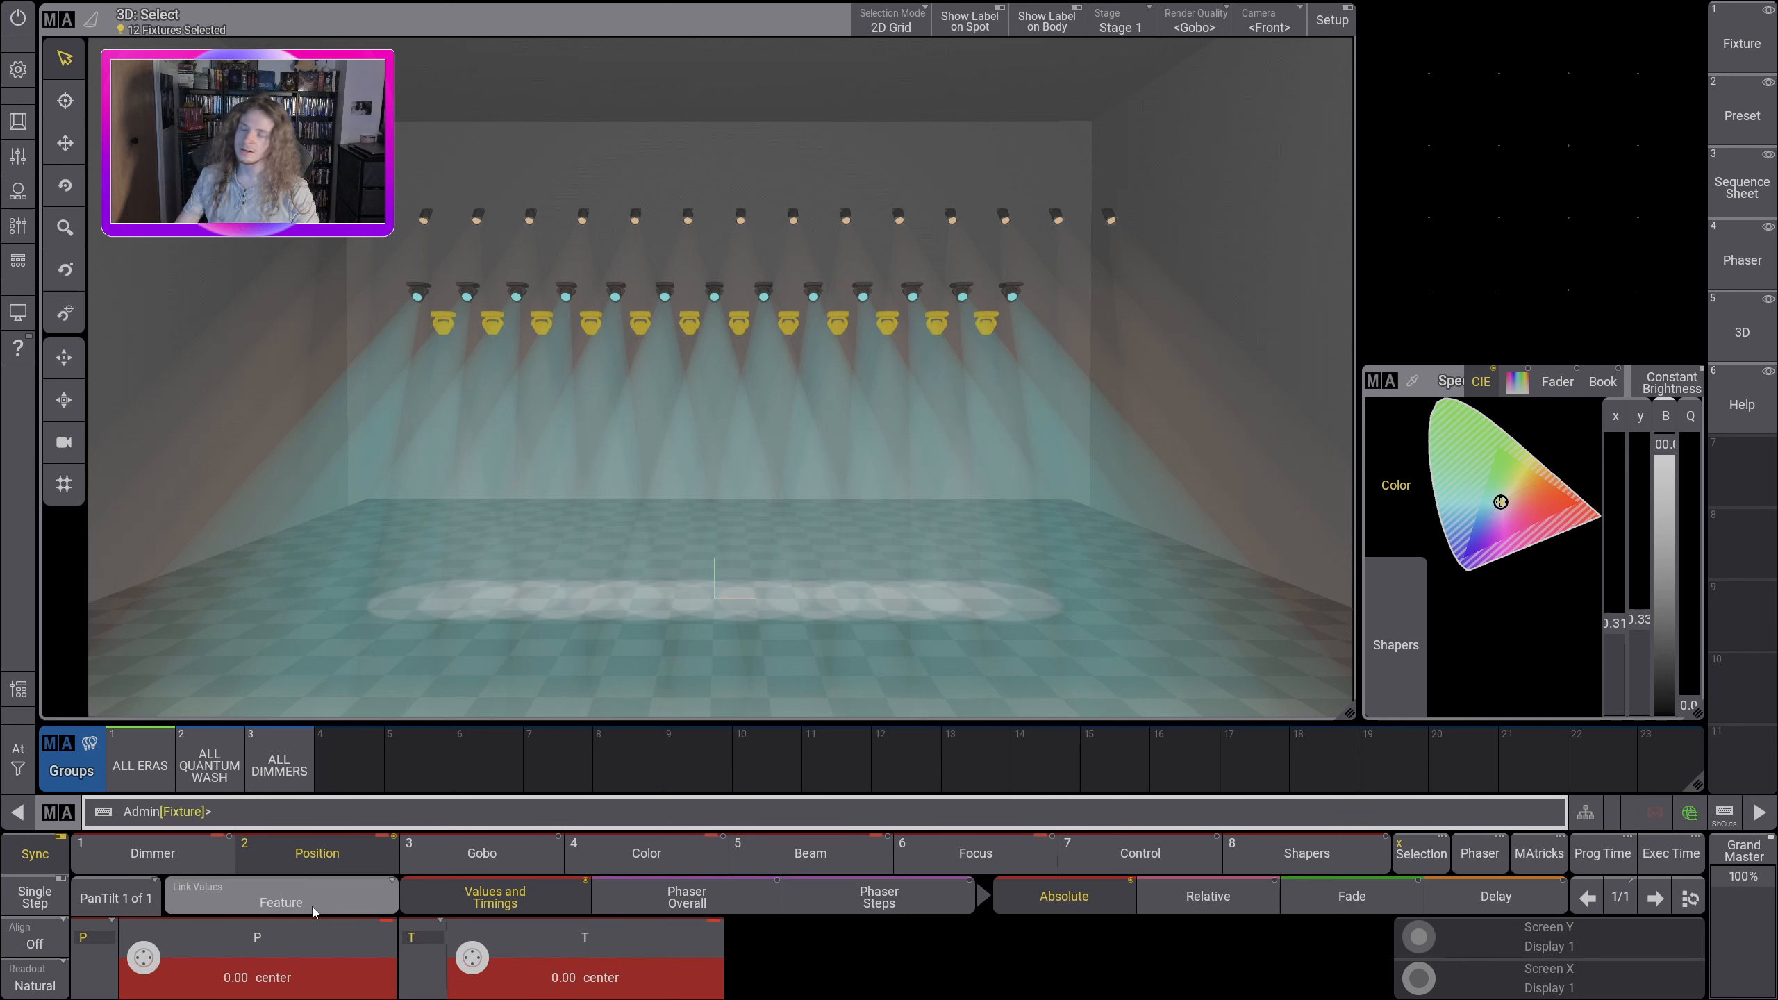
Step: Set Link Values to Single and tilt the ALL ERAS fixtures to about -62.83, leaving pan at 0.00 center
left_click(271, 904)
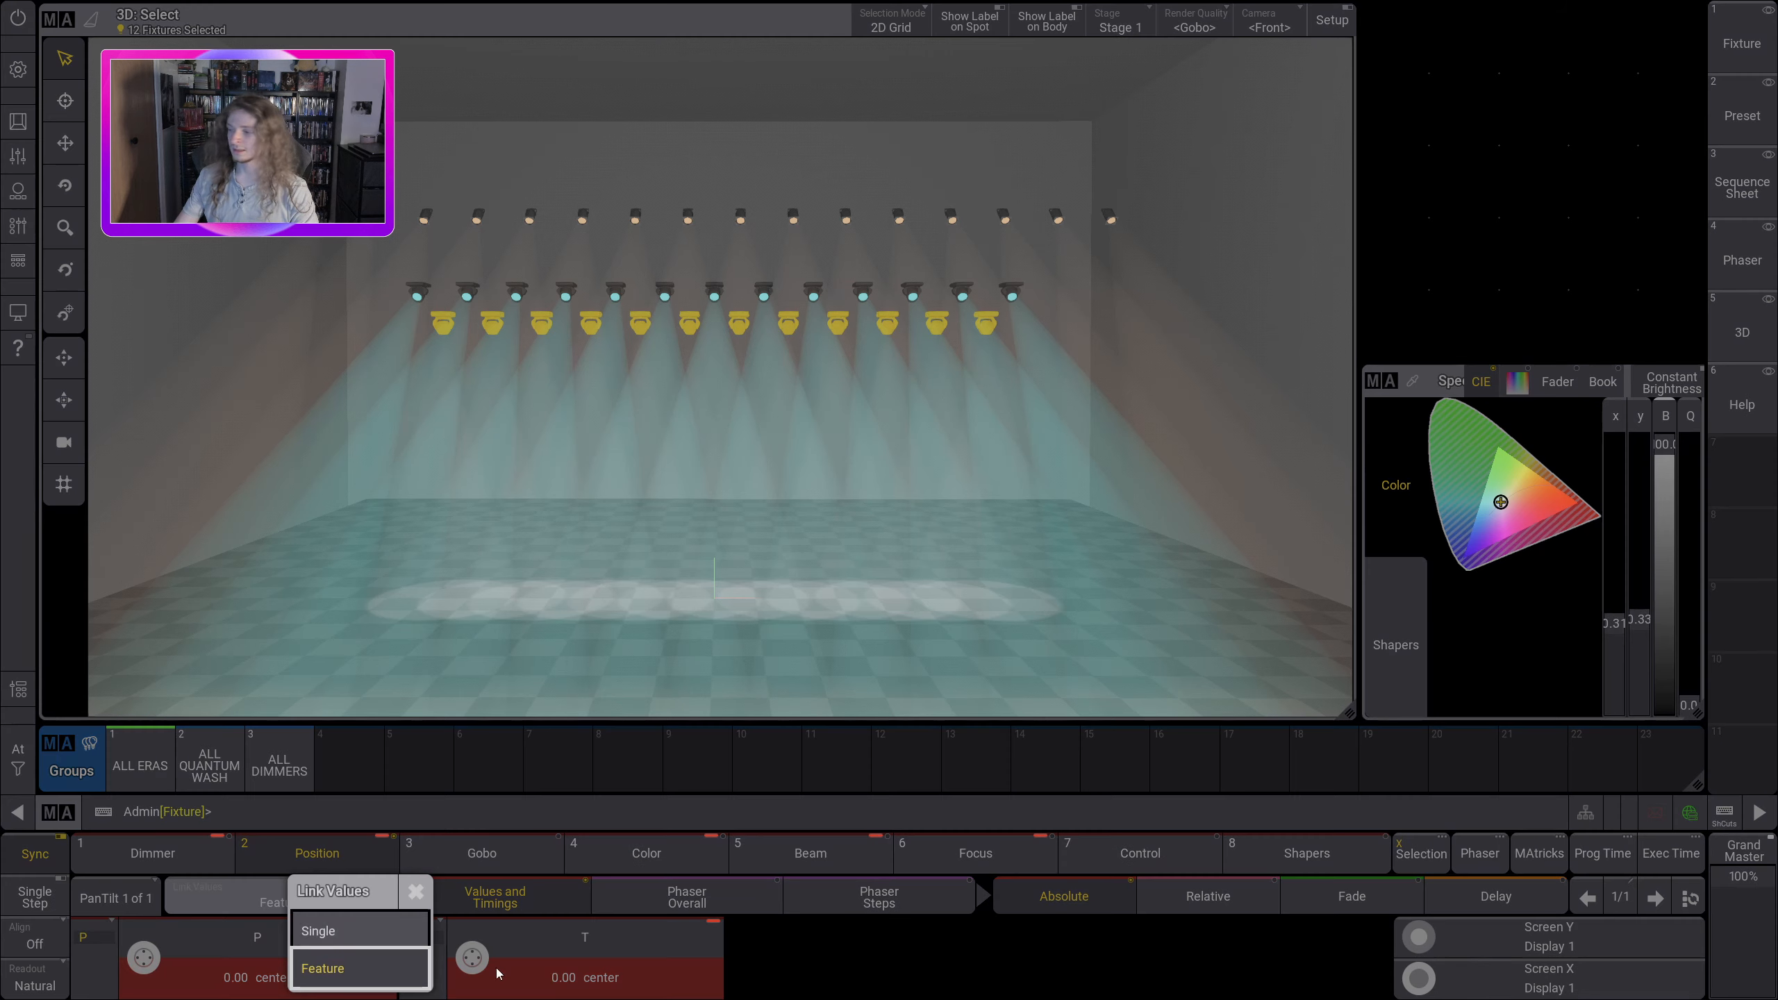
left_click(360, 928)
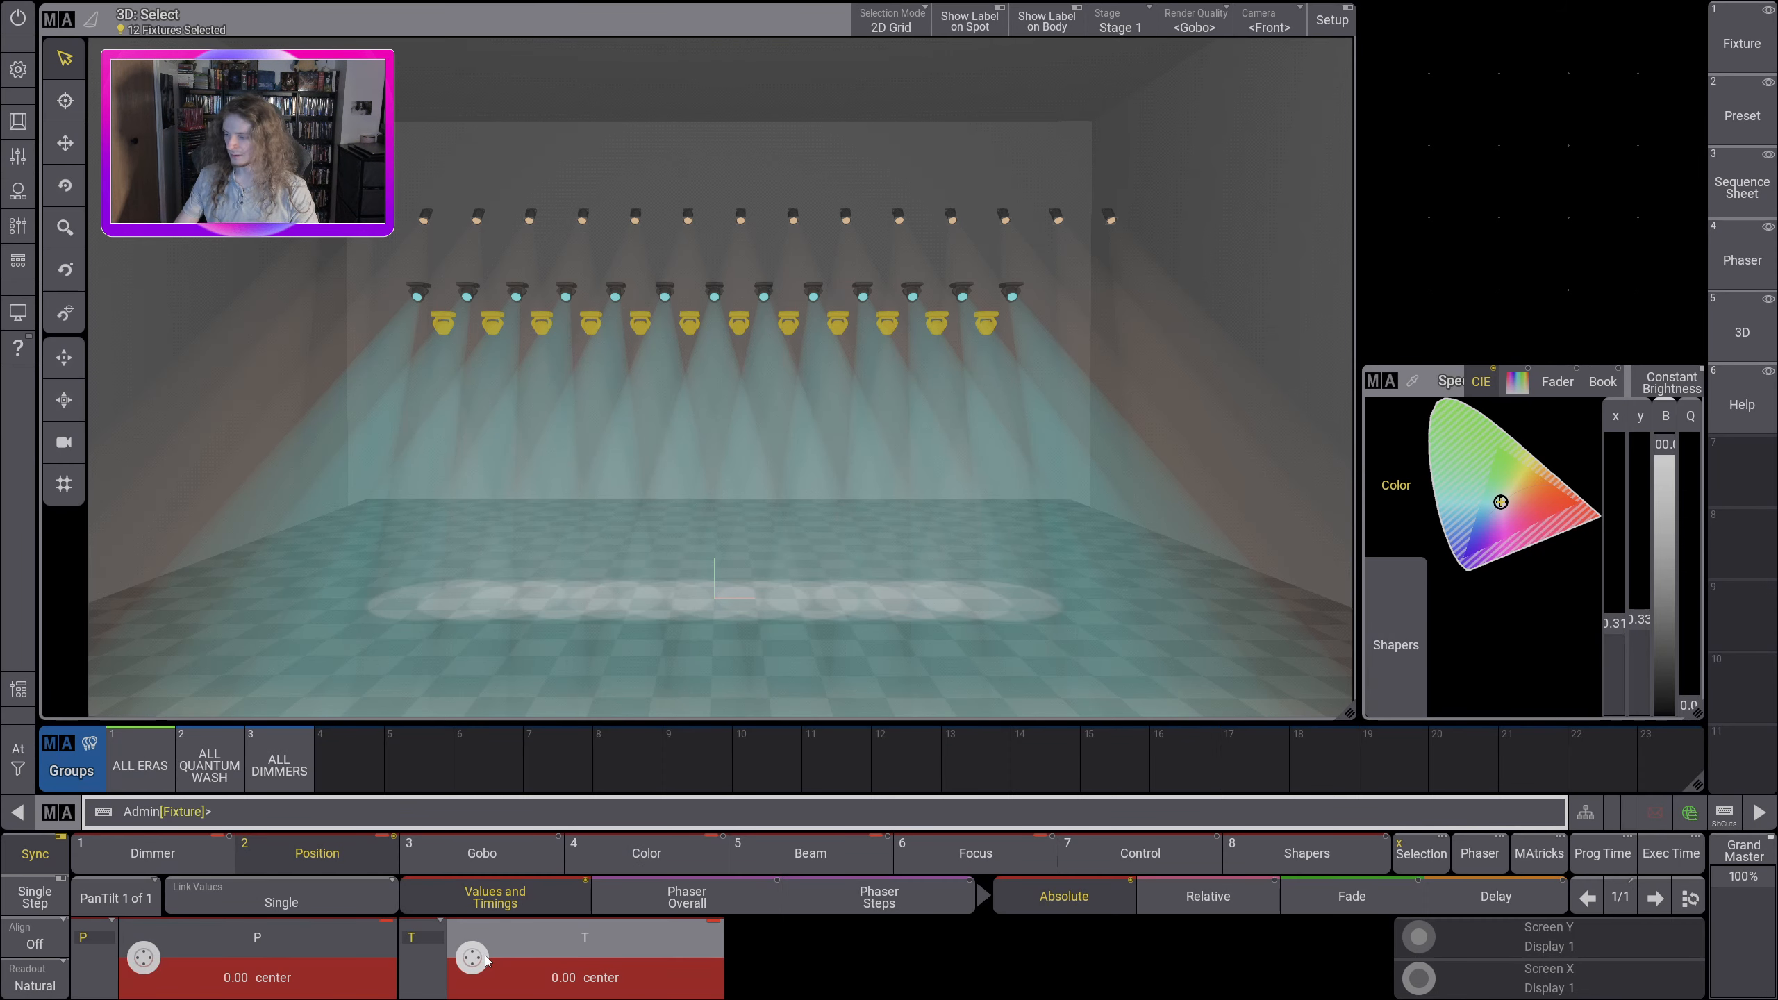
scroll(467, 964, "up", 10)
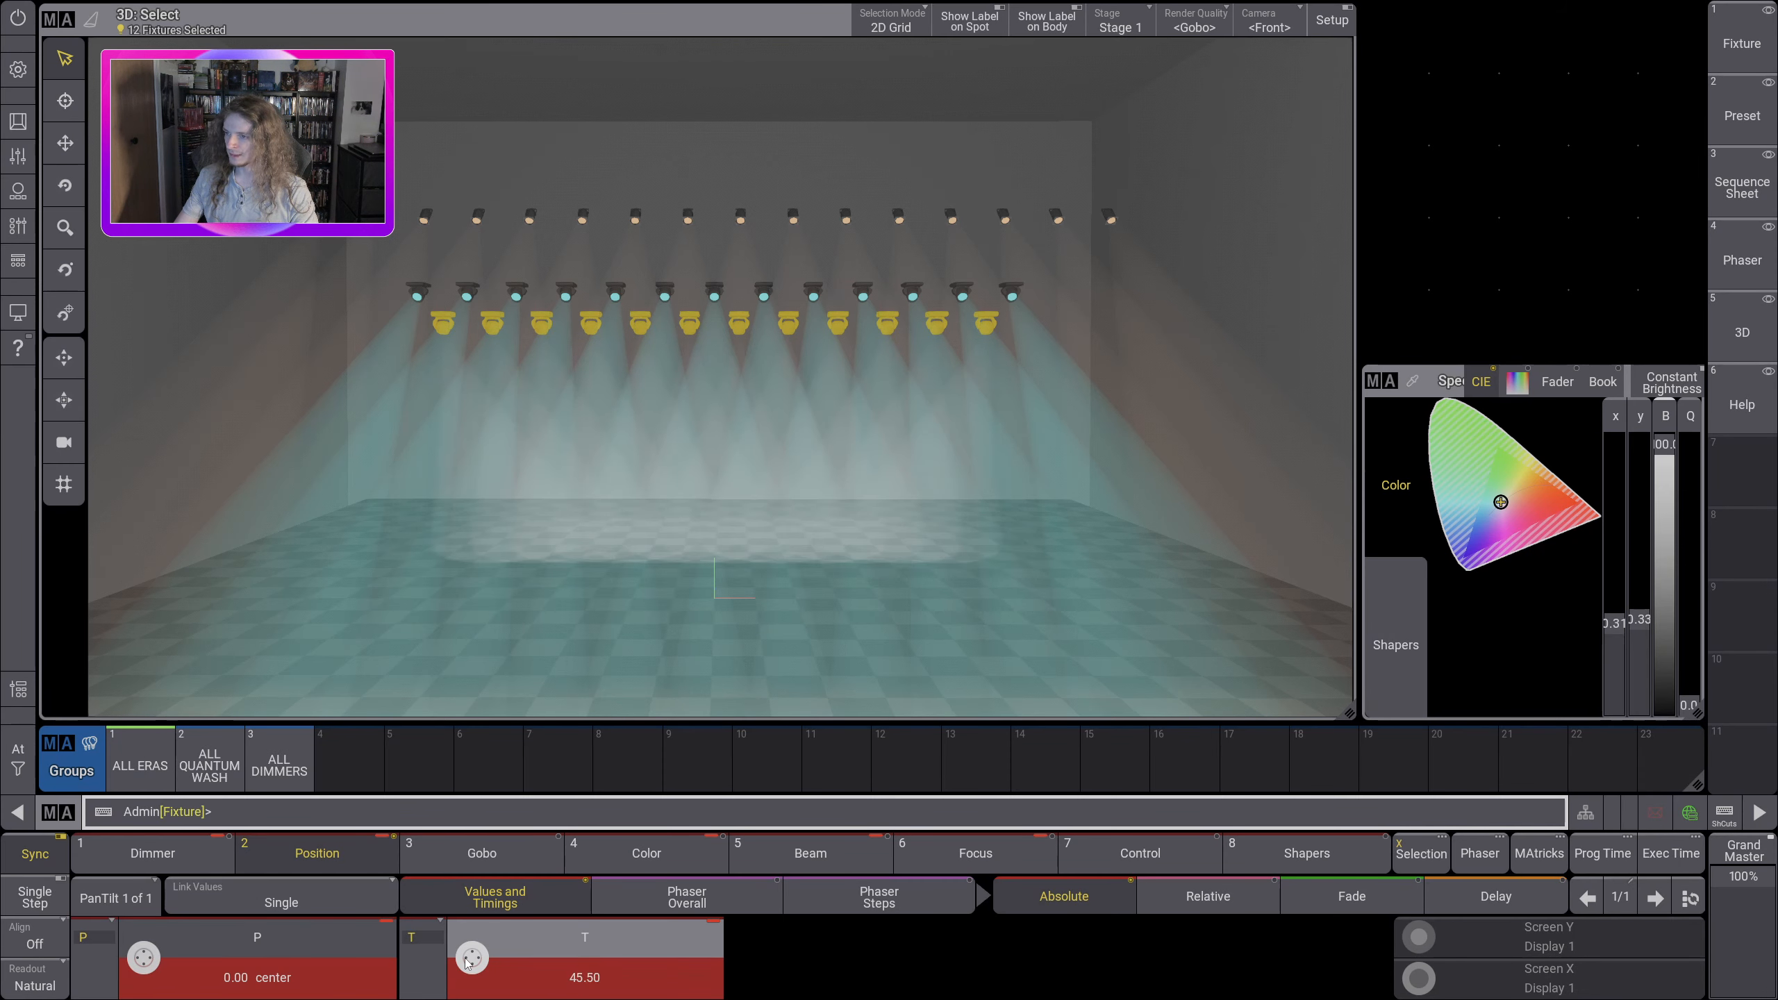
scroll(466, 964, "down", 13)
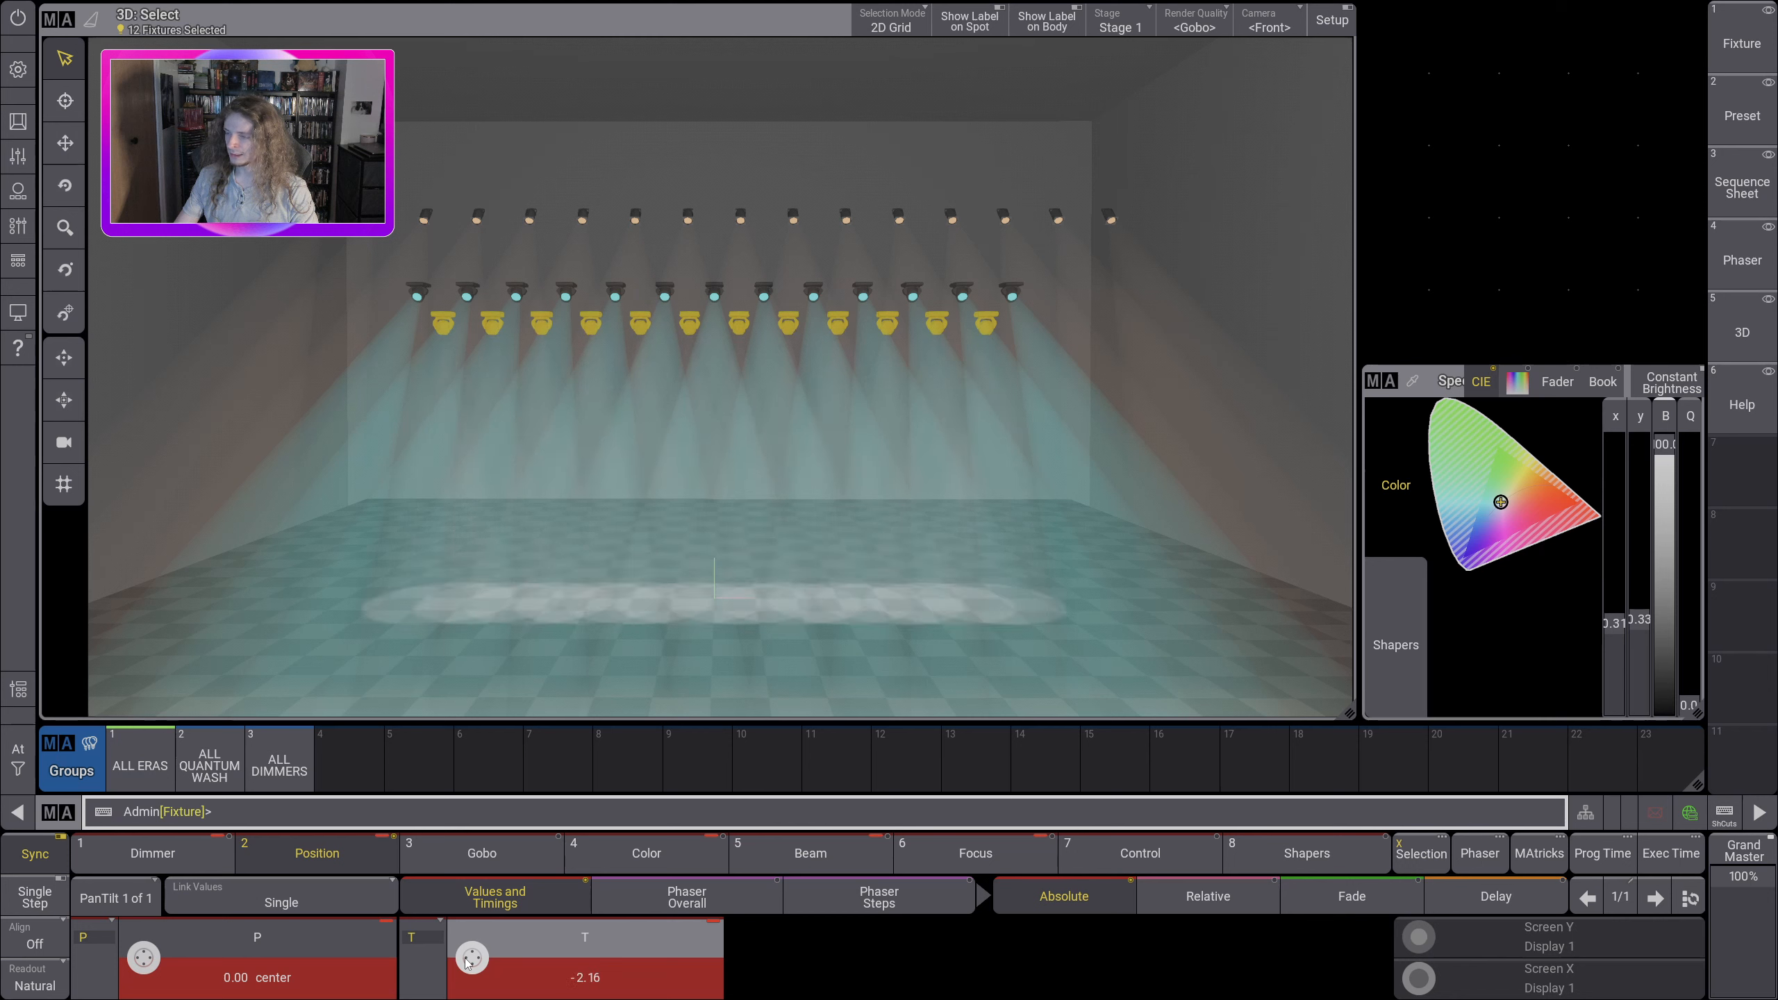
scroll(466, 964, "down", 5)
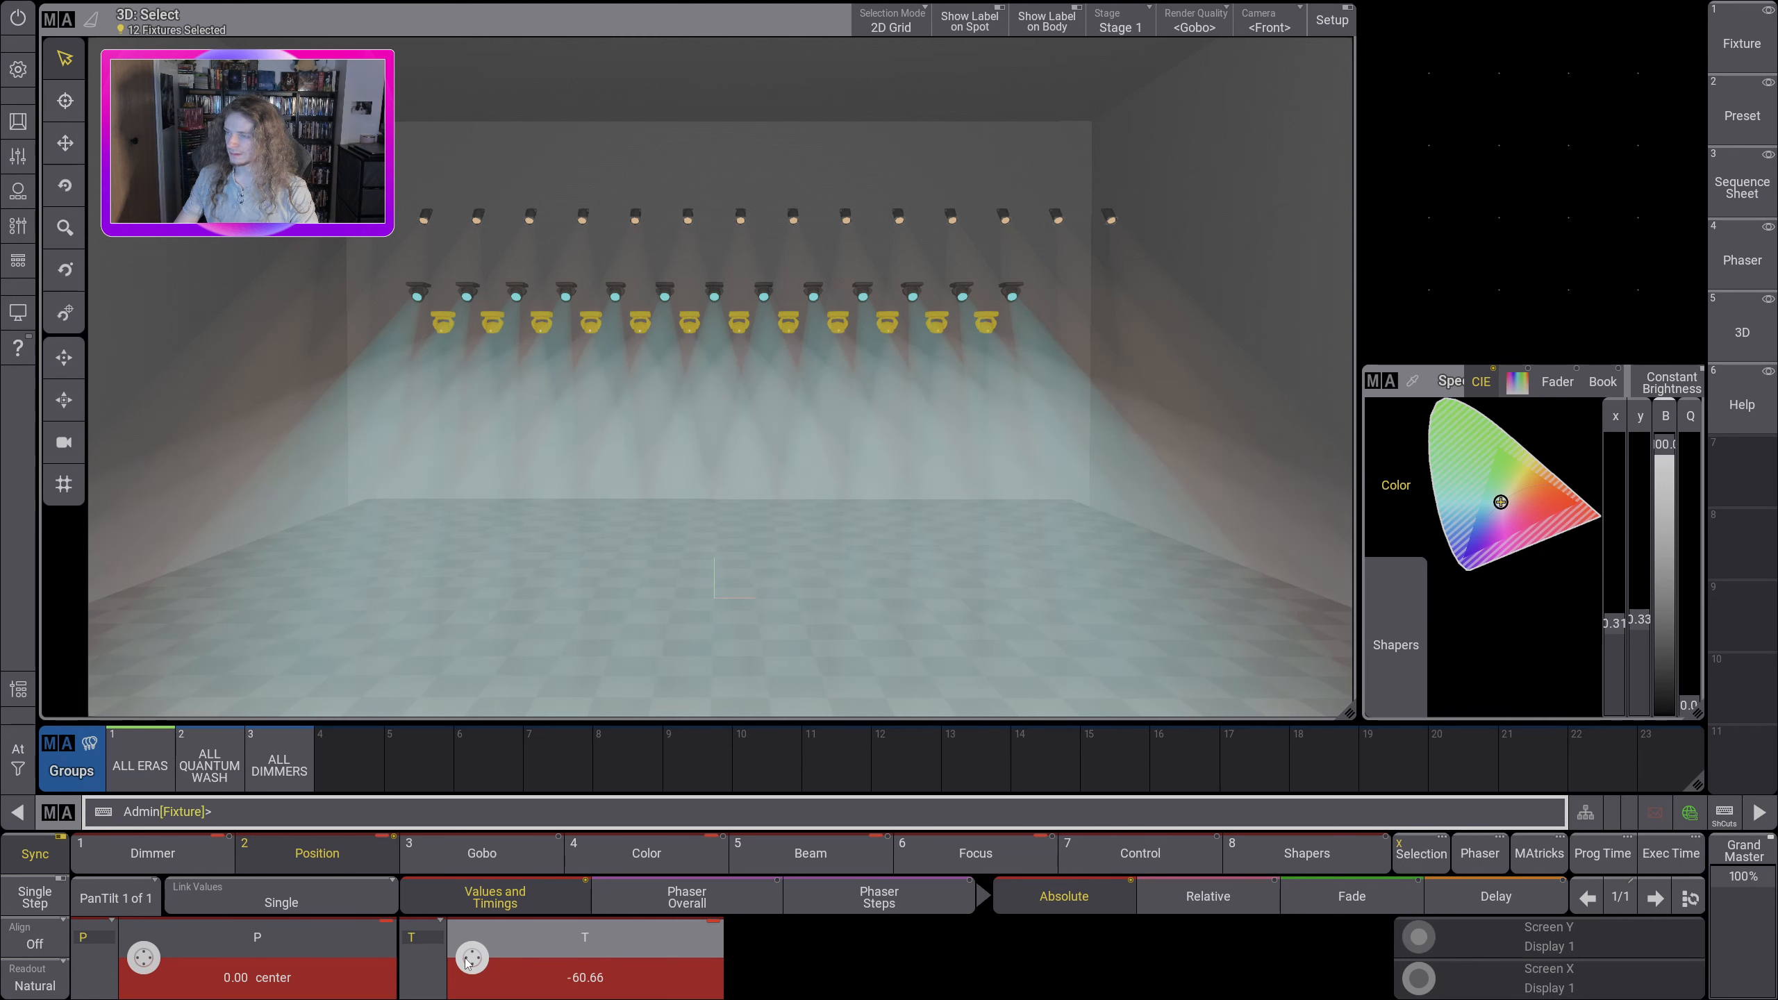
scroll(467, 964, "down", 2)
scroll(467, 964, "up", 1)
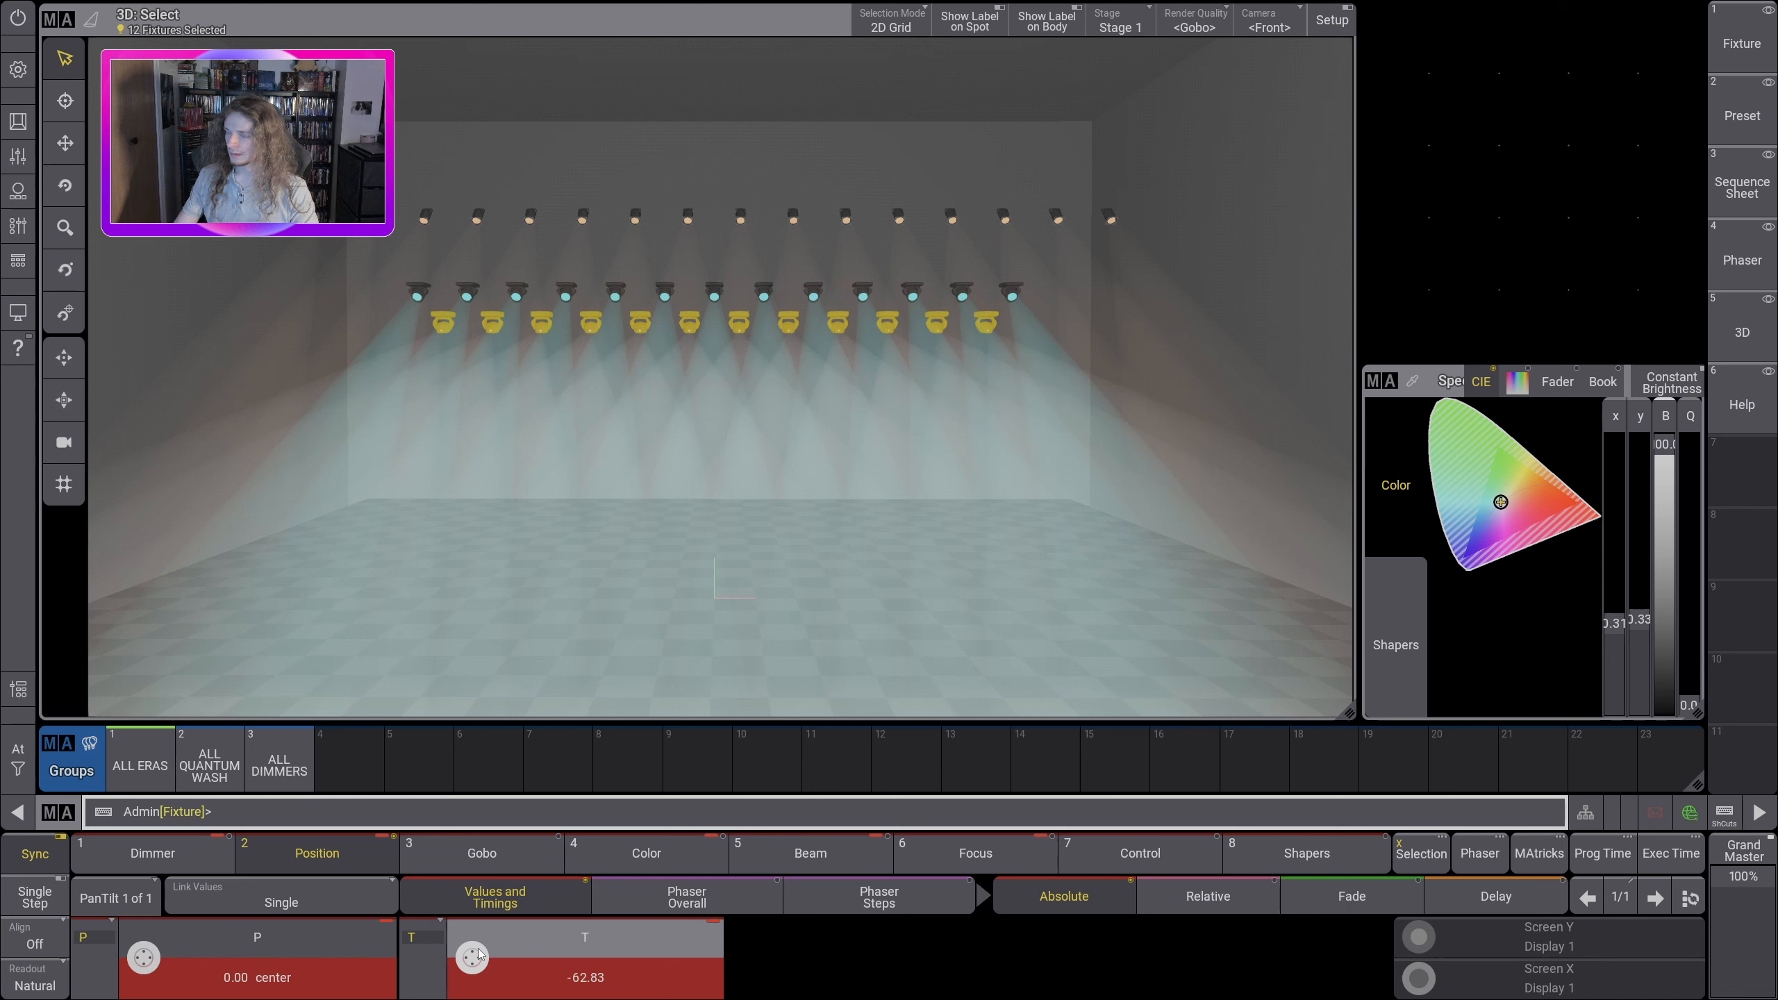
Step: Try the >>> wheel spin setting on Gobo 1 of the ALL ERAS fixtures
left_click(456, 856)
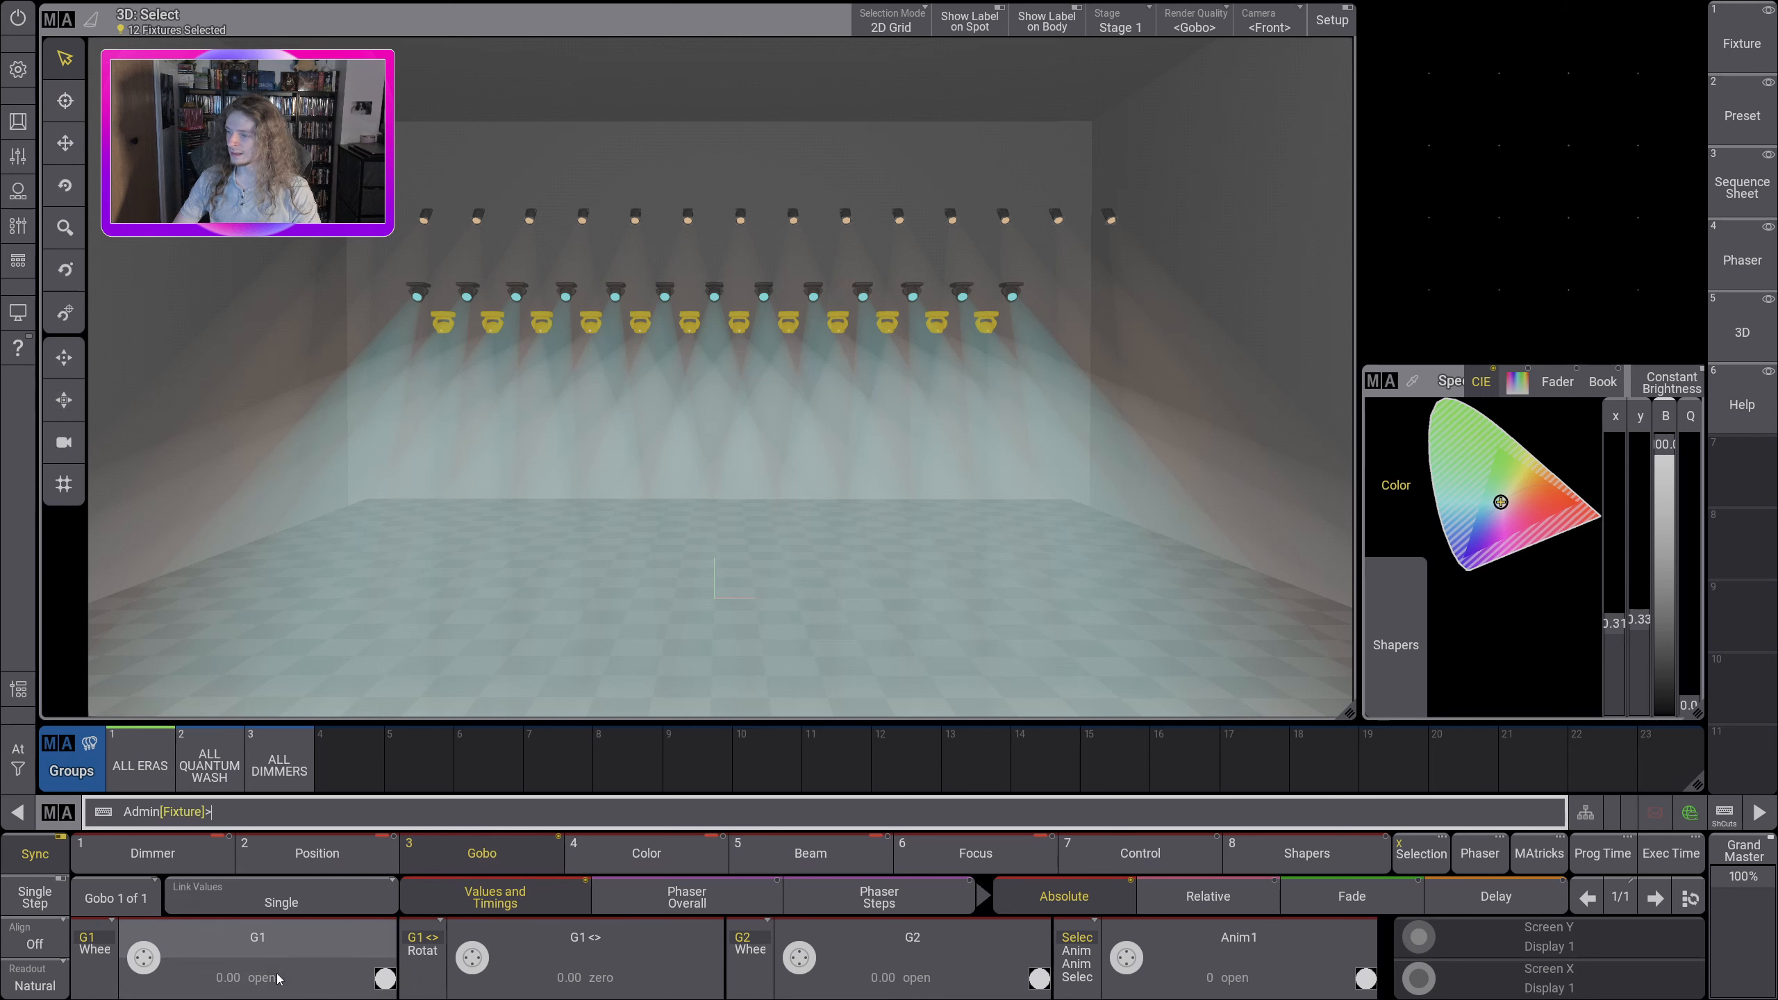
left_click(283, 953)
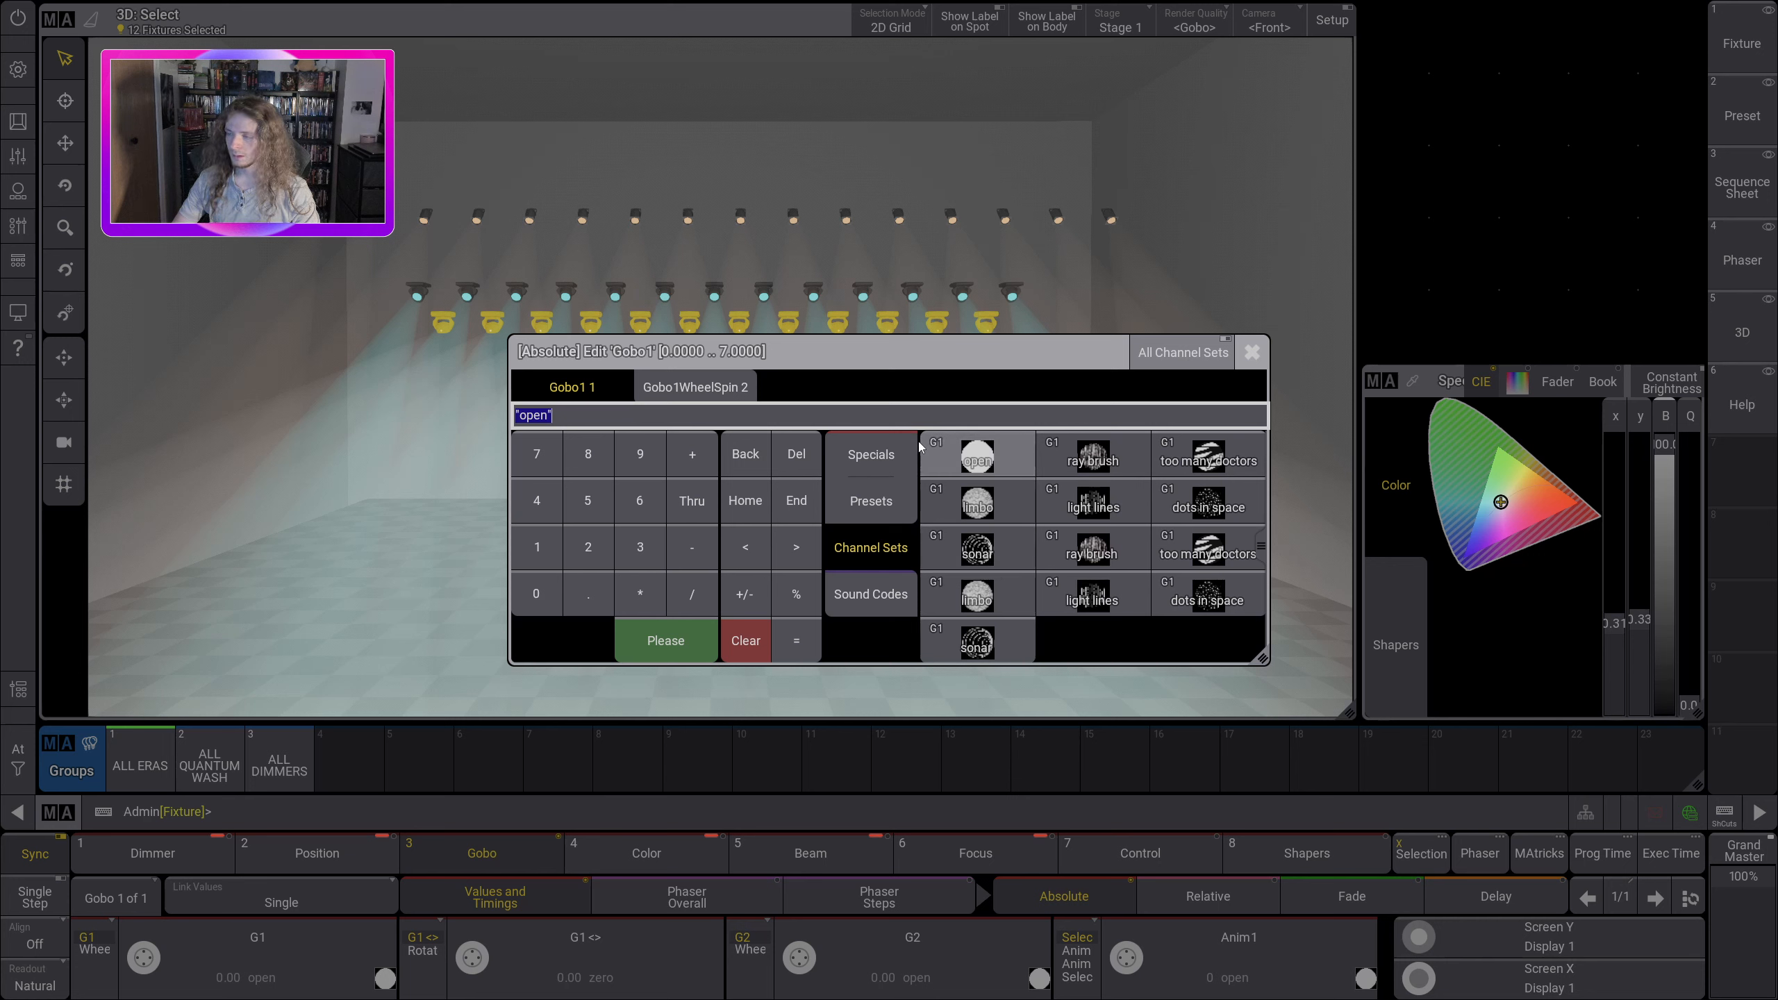
left_click(697, 387)
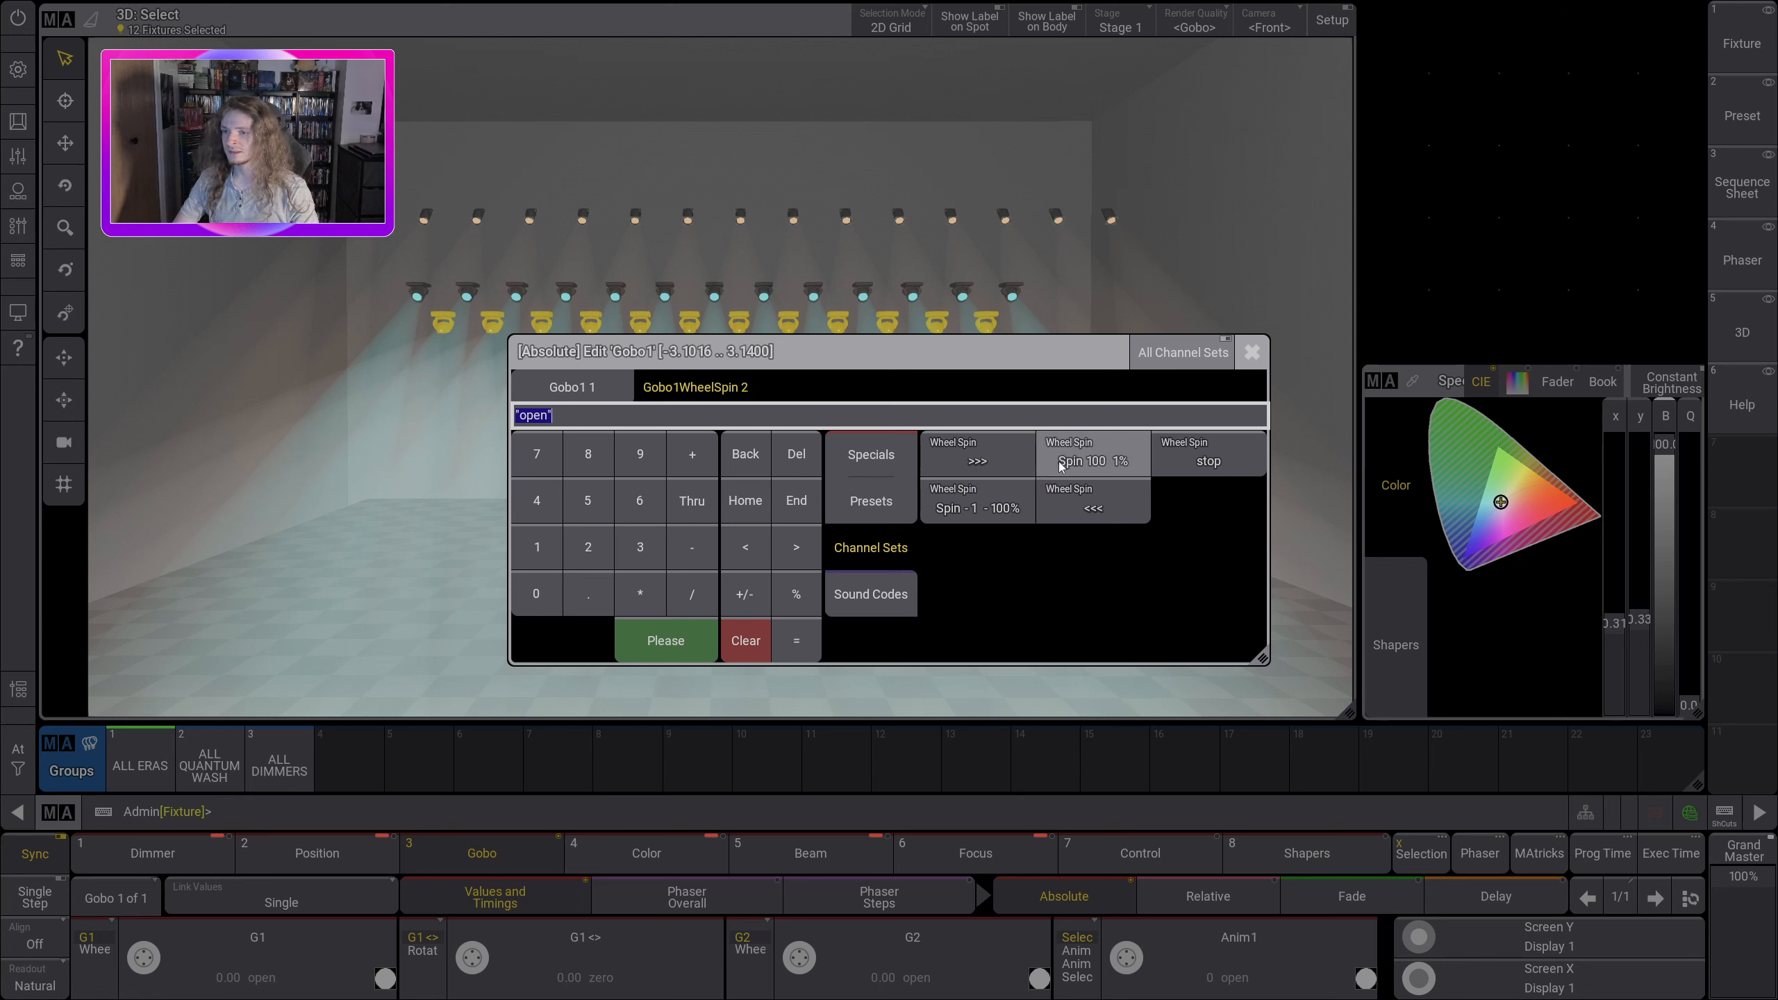
left_click(1015, 459)
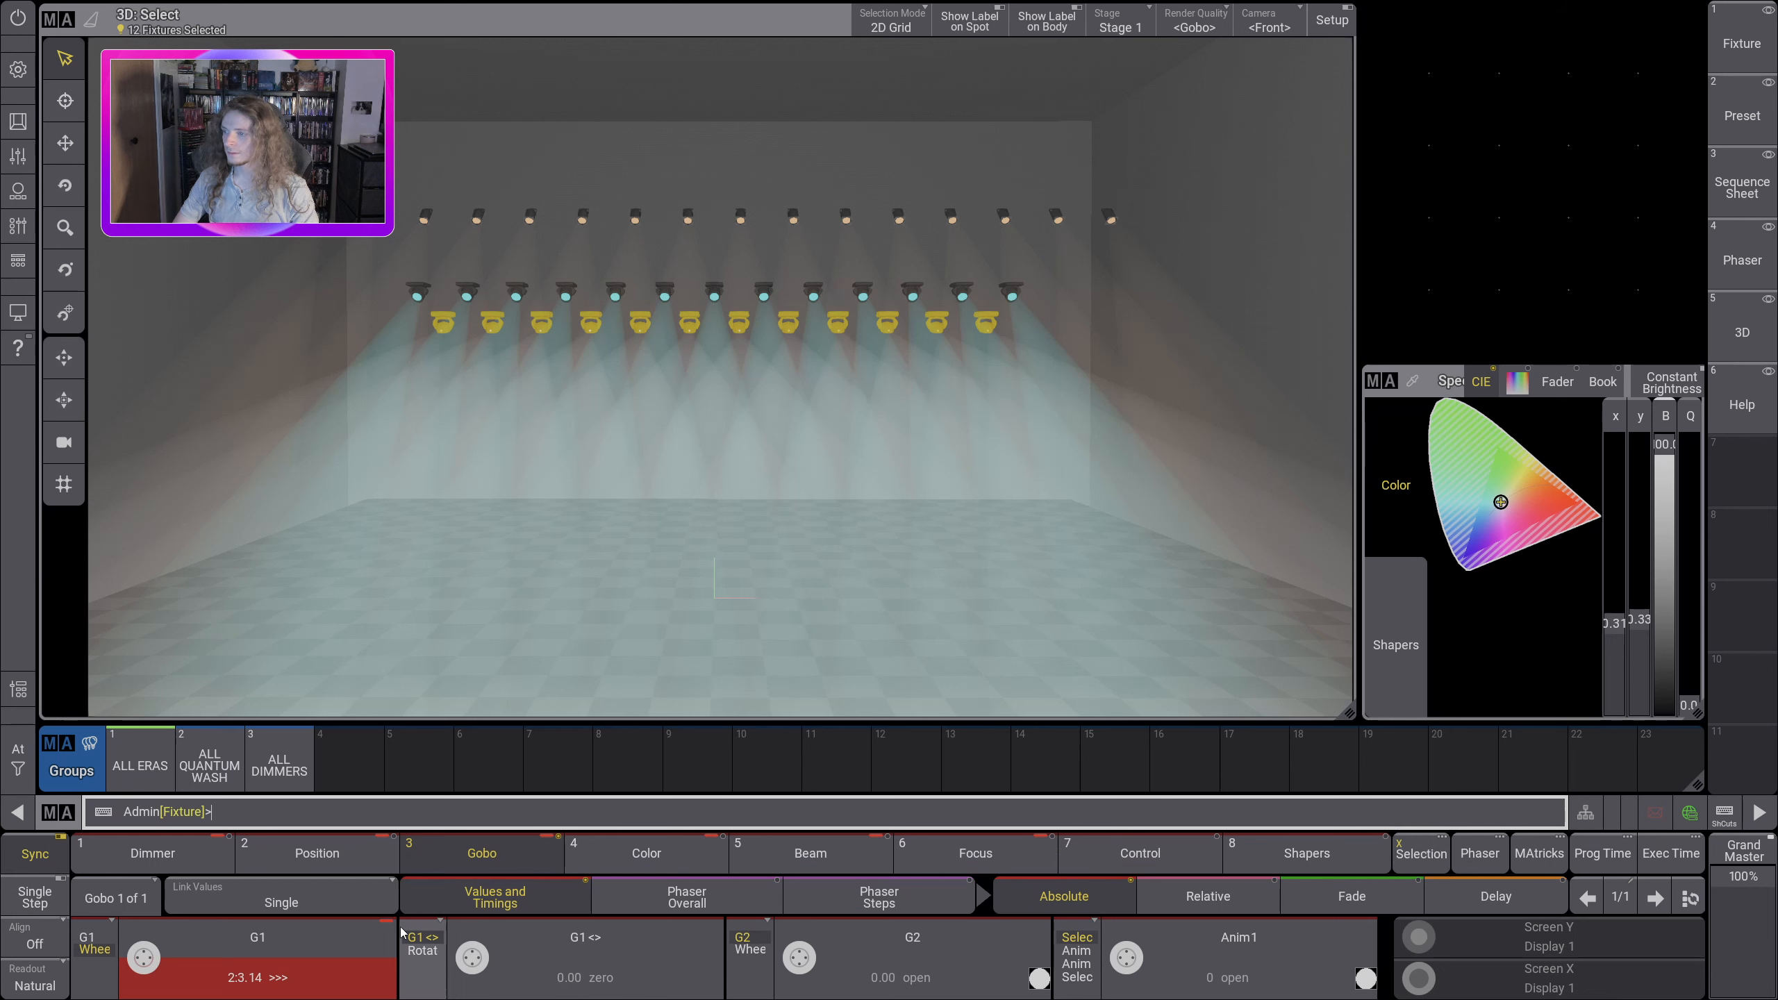
Step: Set Gobo 1 of the ALL ERAS fixtures to the ray brush gobo
left_click(331, 965)
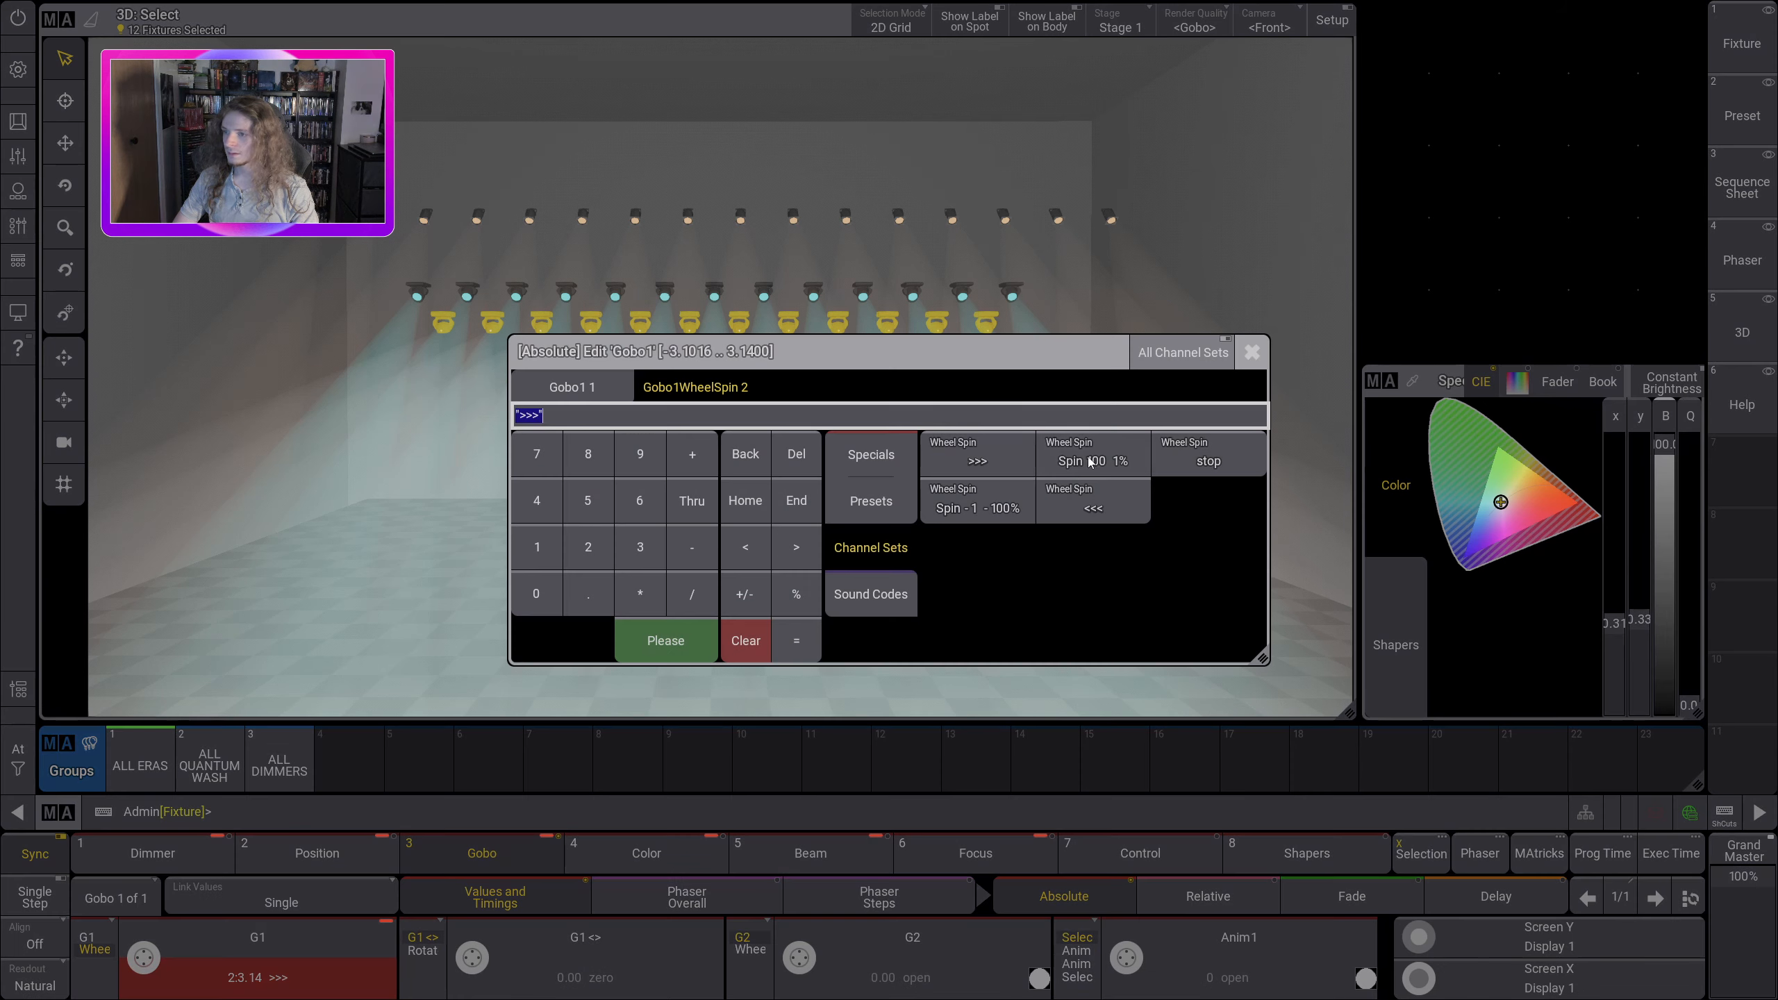
left_click(571, 386)
left_click(1106, 475)
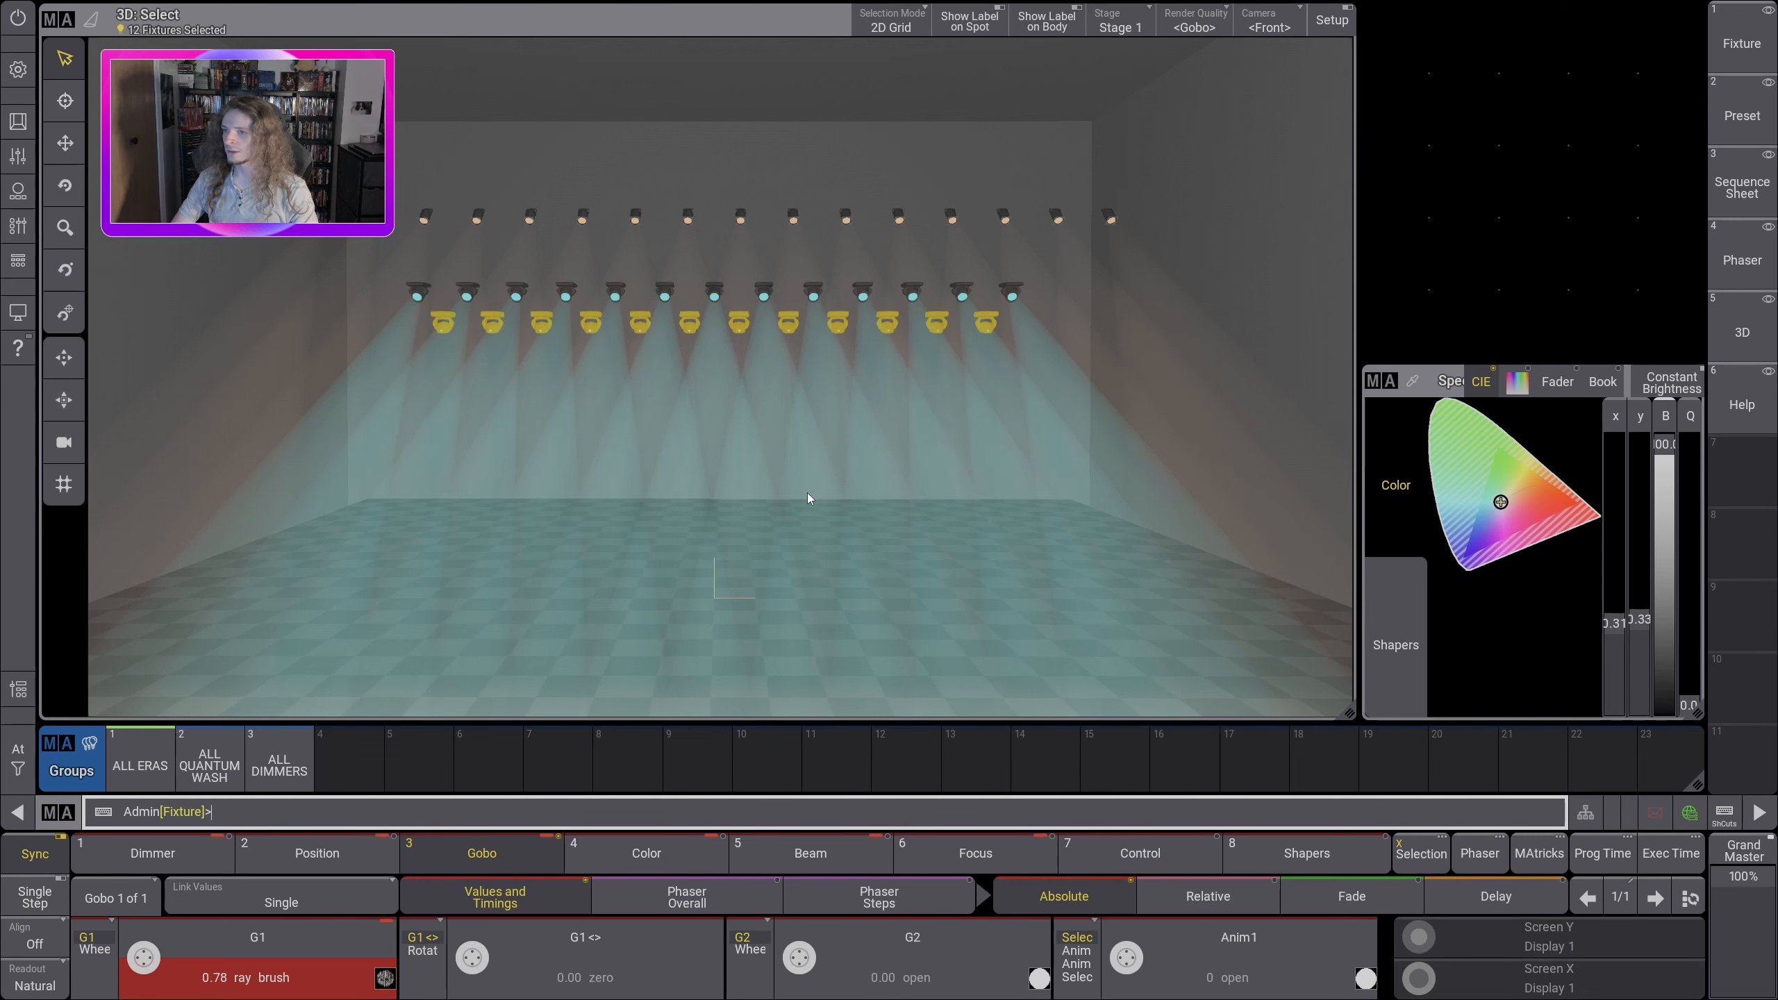
left_click_drag(775, 519, 550, 533)
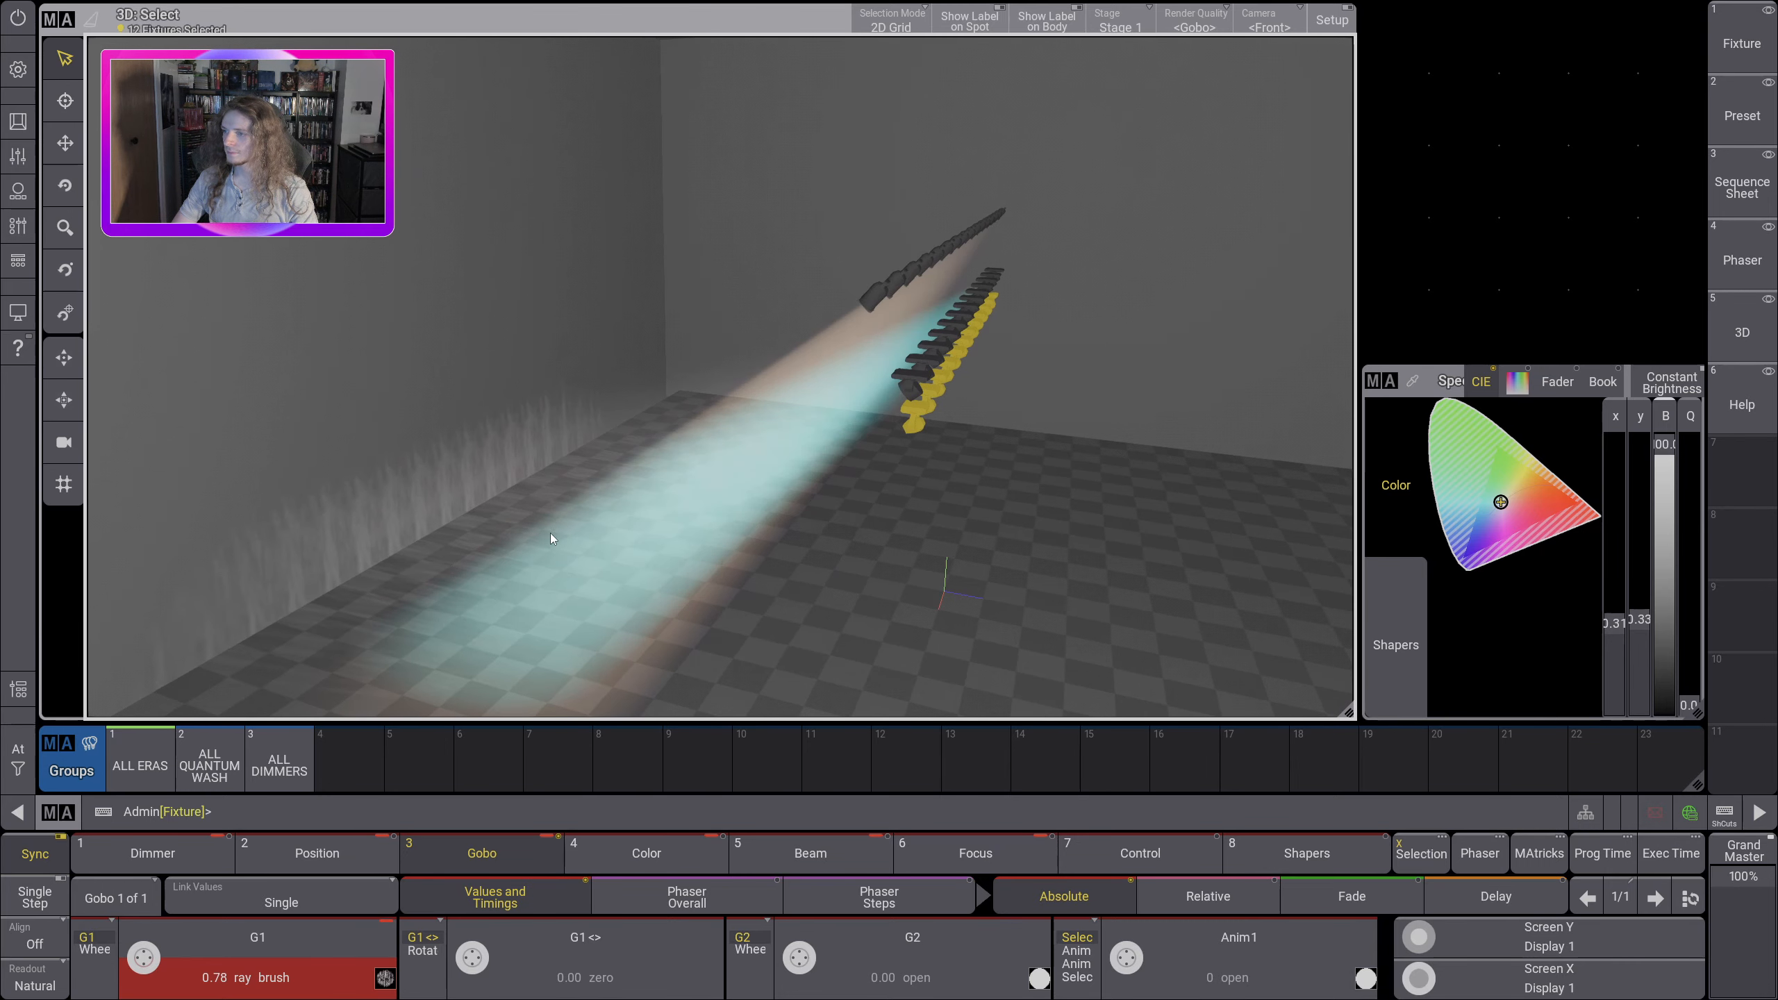
left_click_drag(698, 516, 765, 398)
scroll(765, 398, "up", 3)
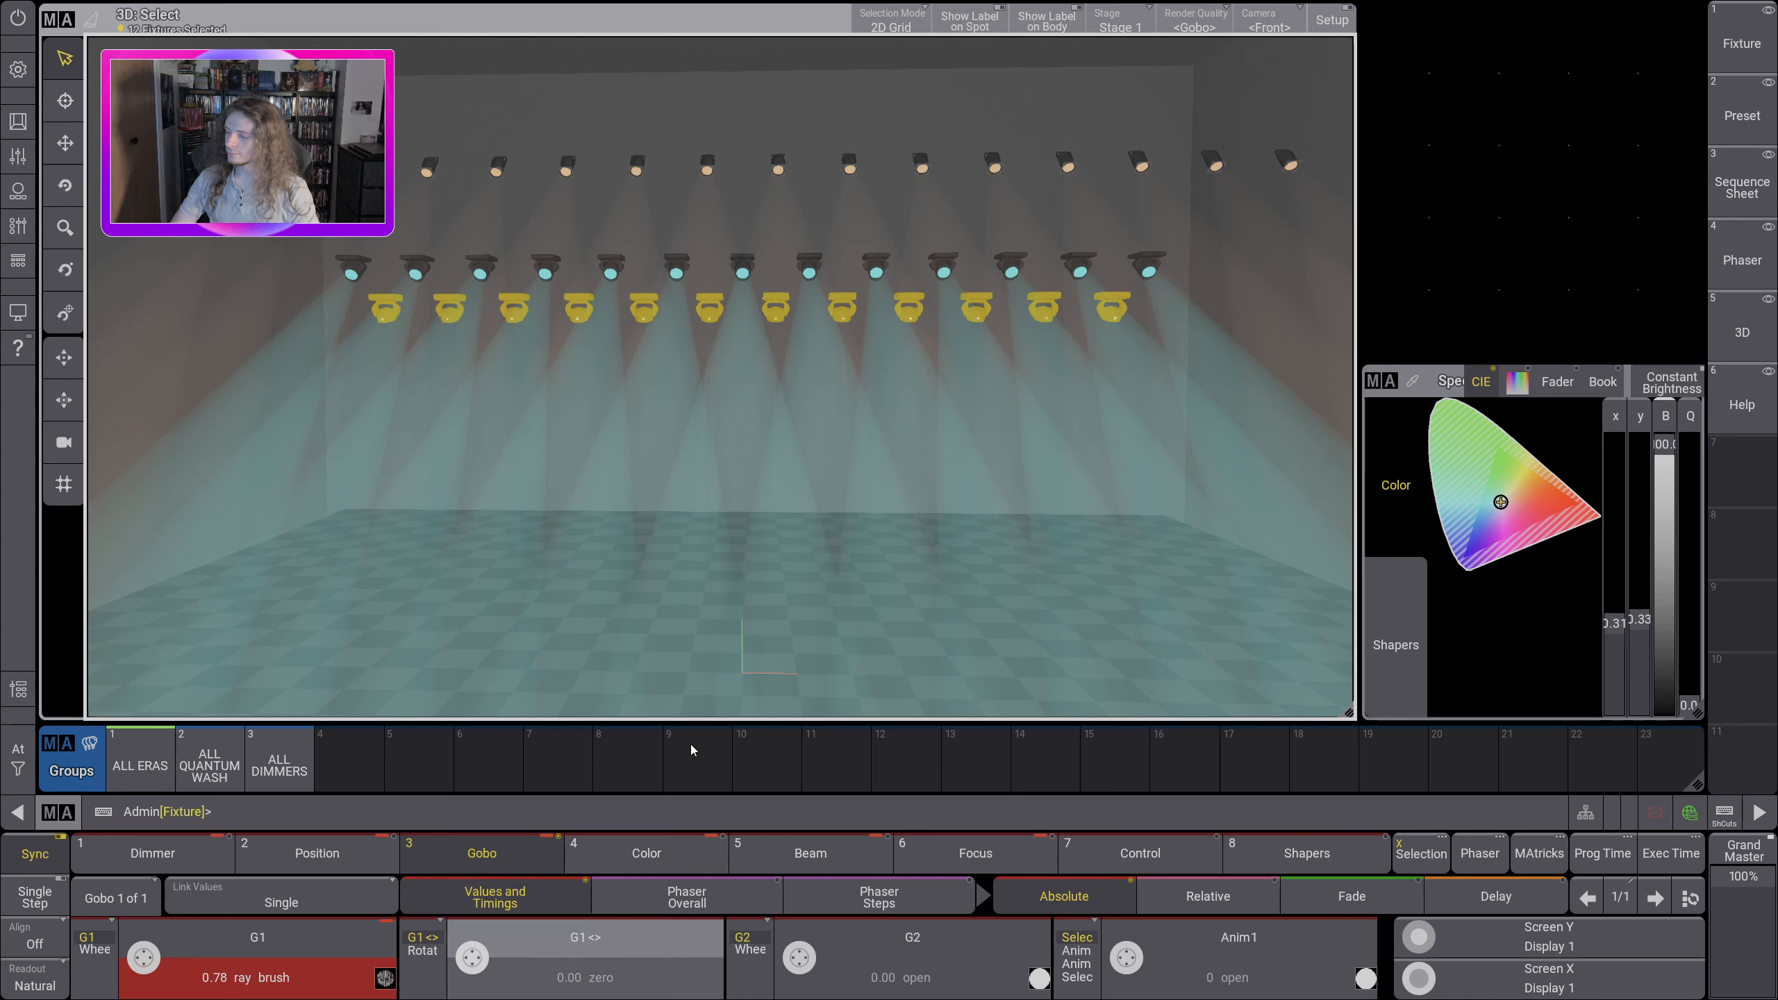
Step: Raise the Gobo 1 rotation of the ALL ERAS fixtures to the continuous >>> setting of 2:3.14
left_click_drag(785, 428, 756, 648)
scroll(477, 965, "up", 3)
scroll(477, 968, "up", 4)
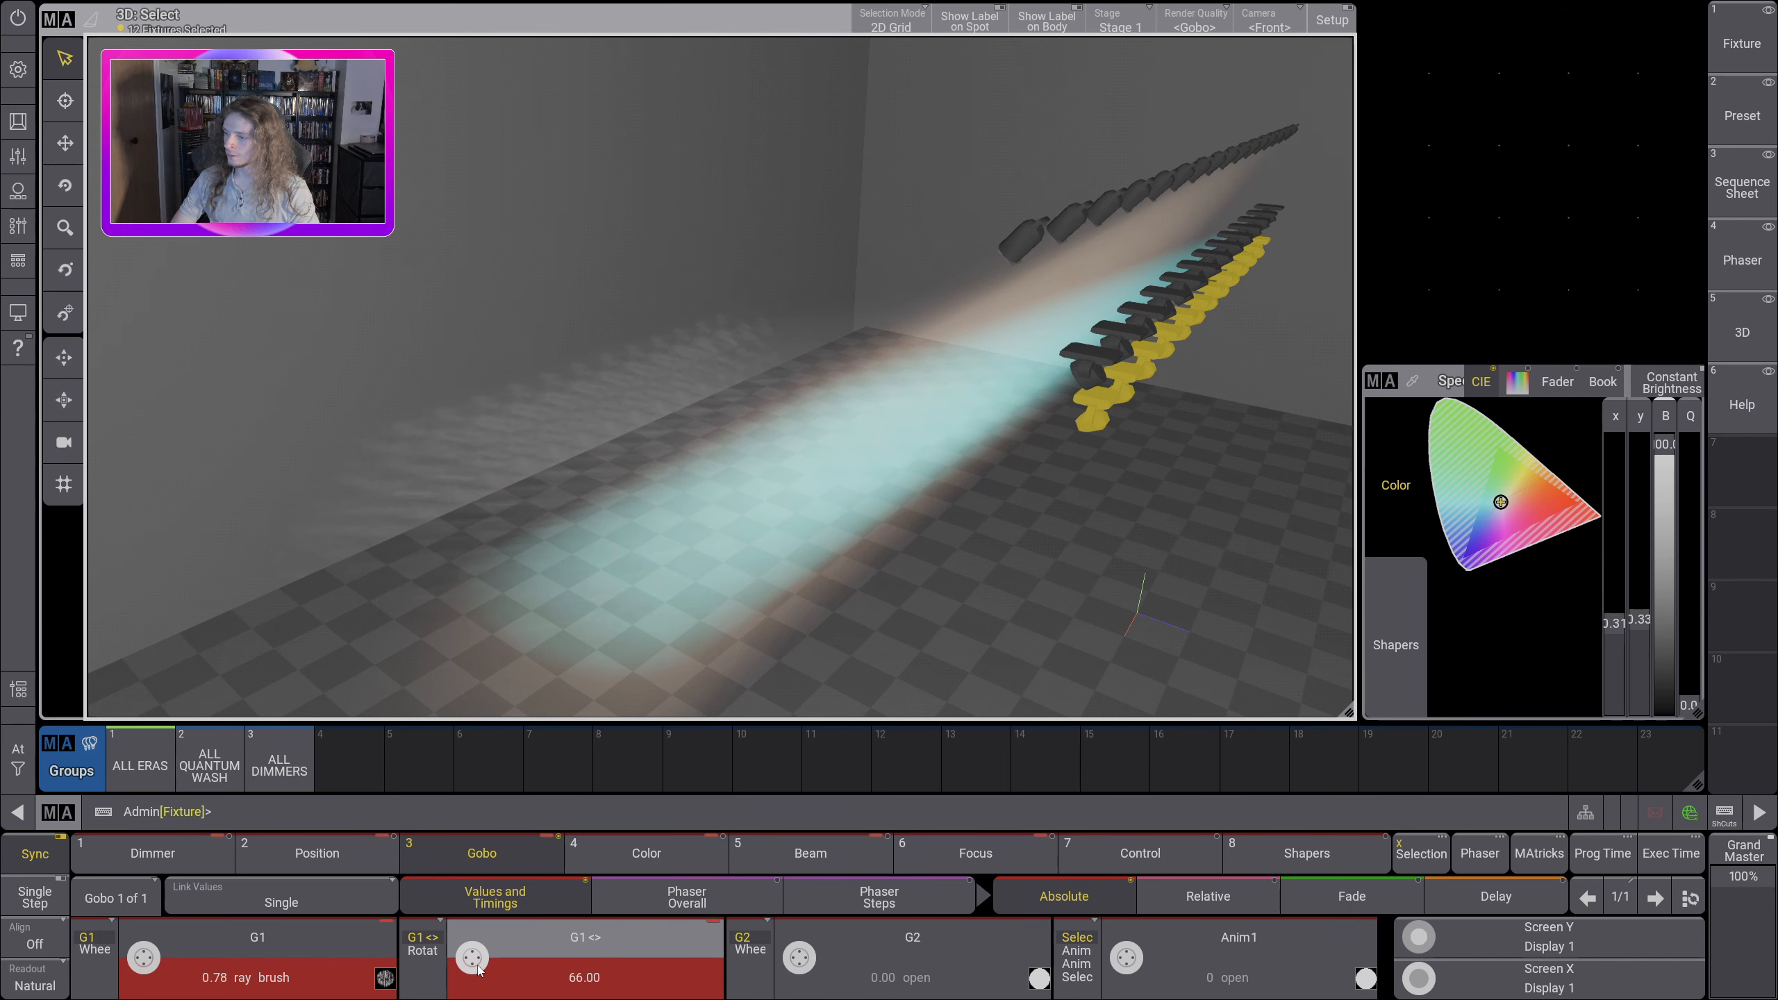
scroll(475, 971, "up", 5)
left_click_drag(589, 444, 553, 644)
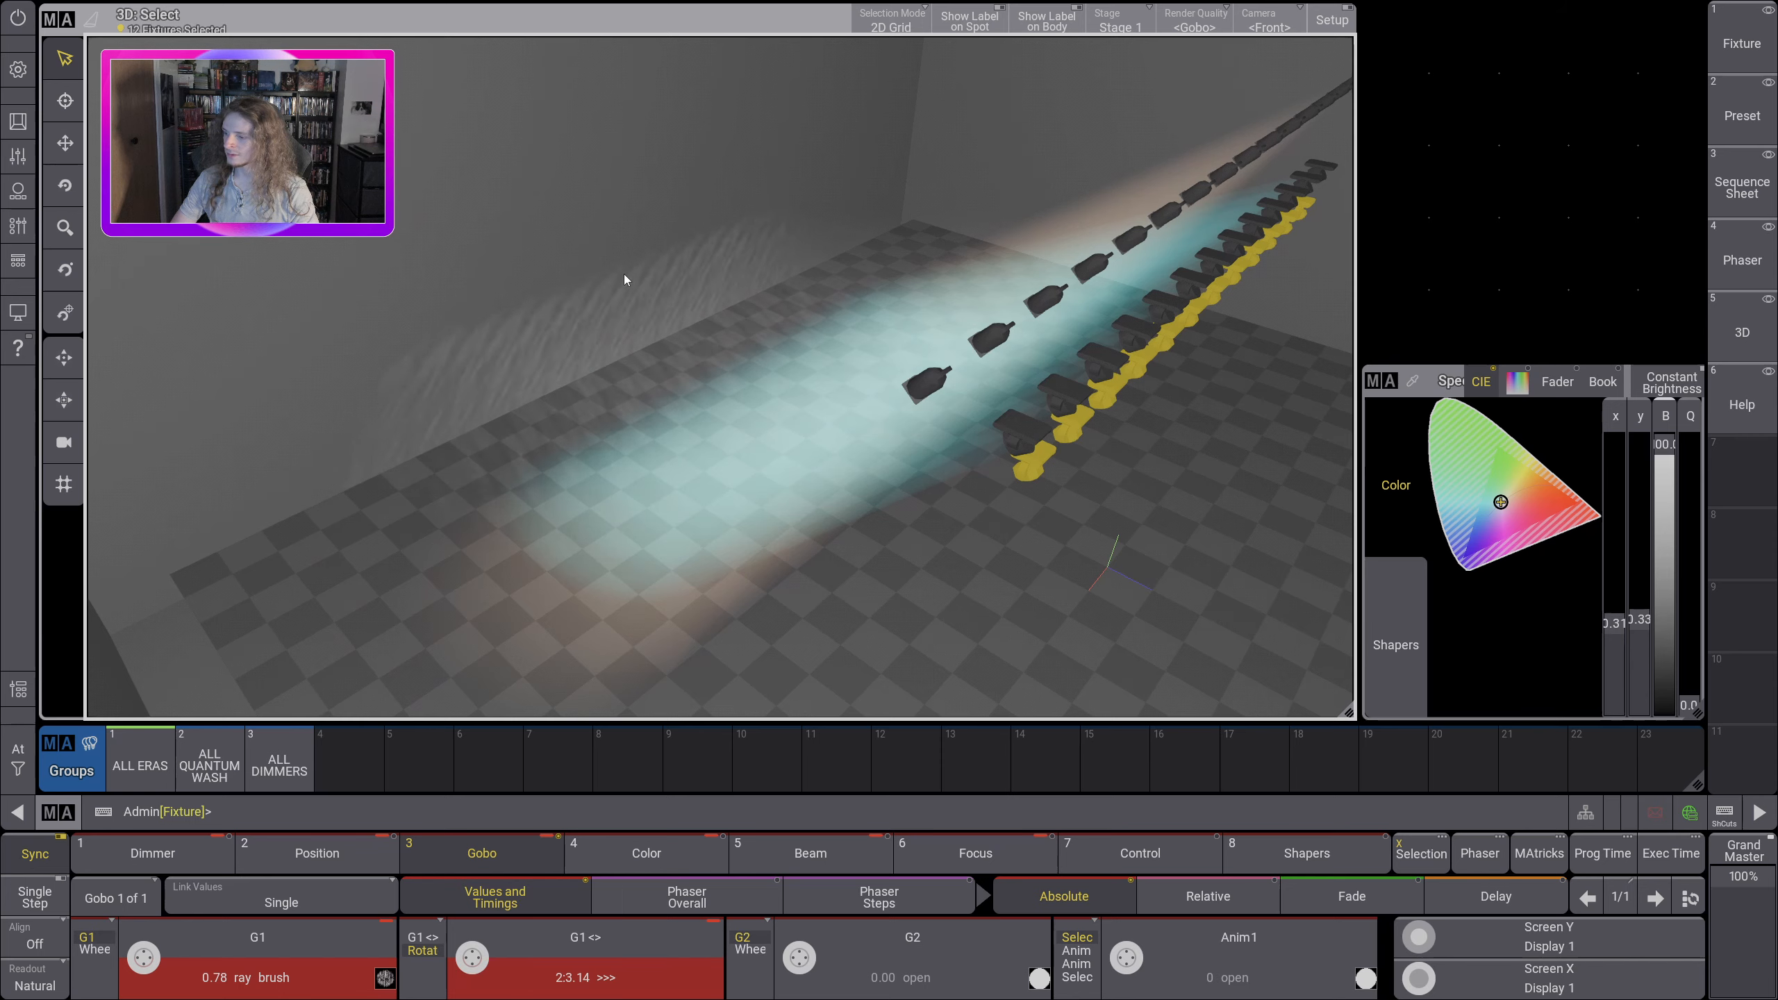
left_click_drag(624, 274, 611, 434)
scroll(559, 406, "up", 3)
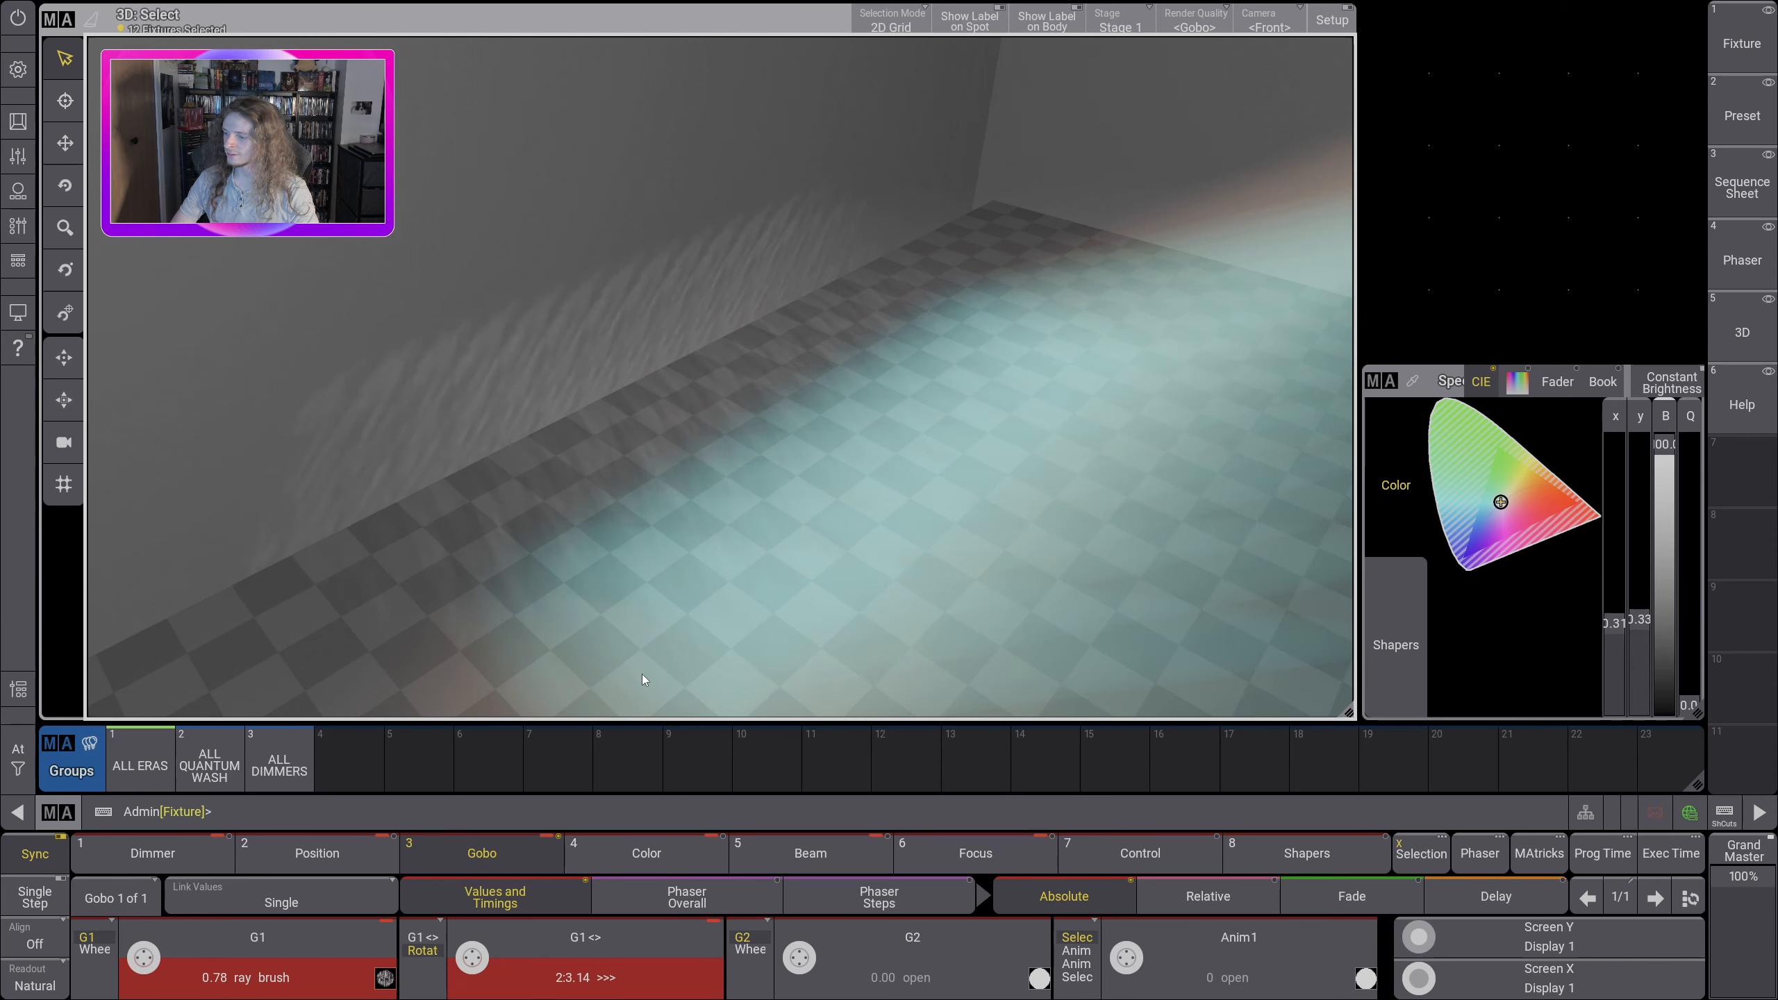
left_click(422, 949)
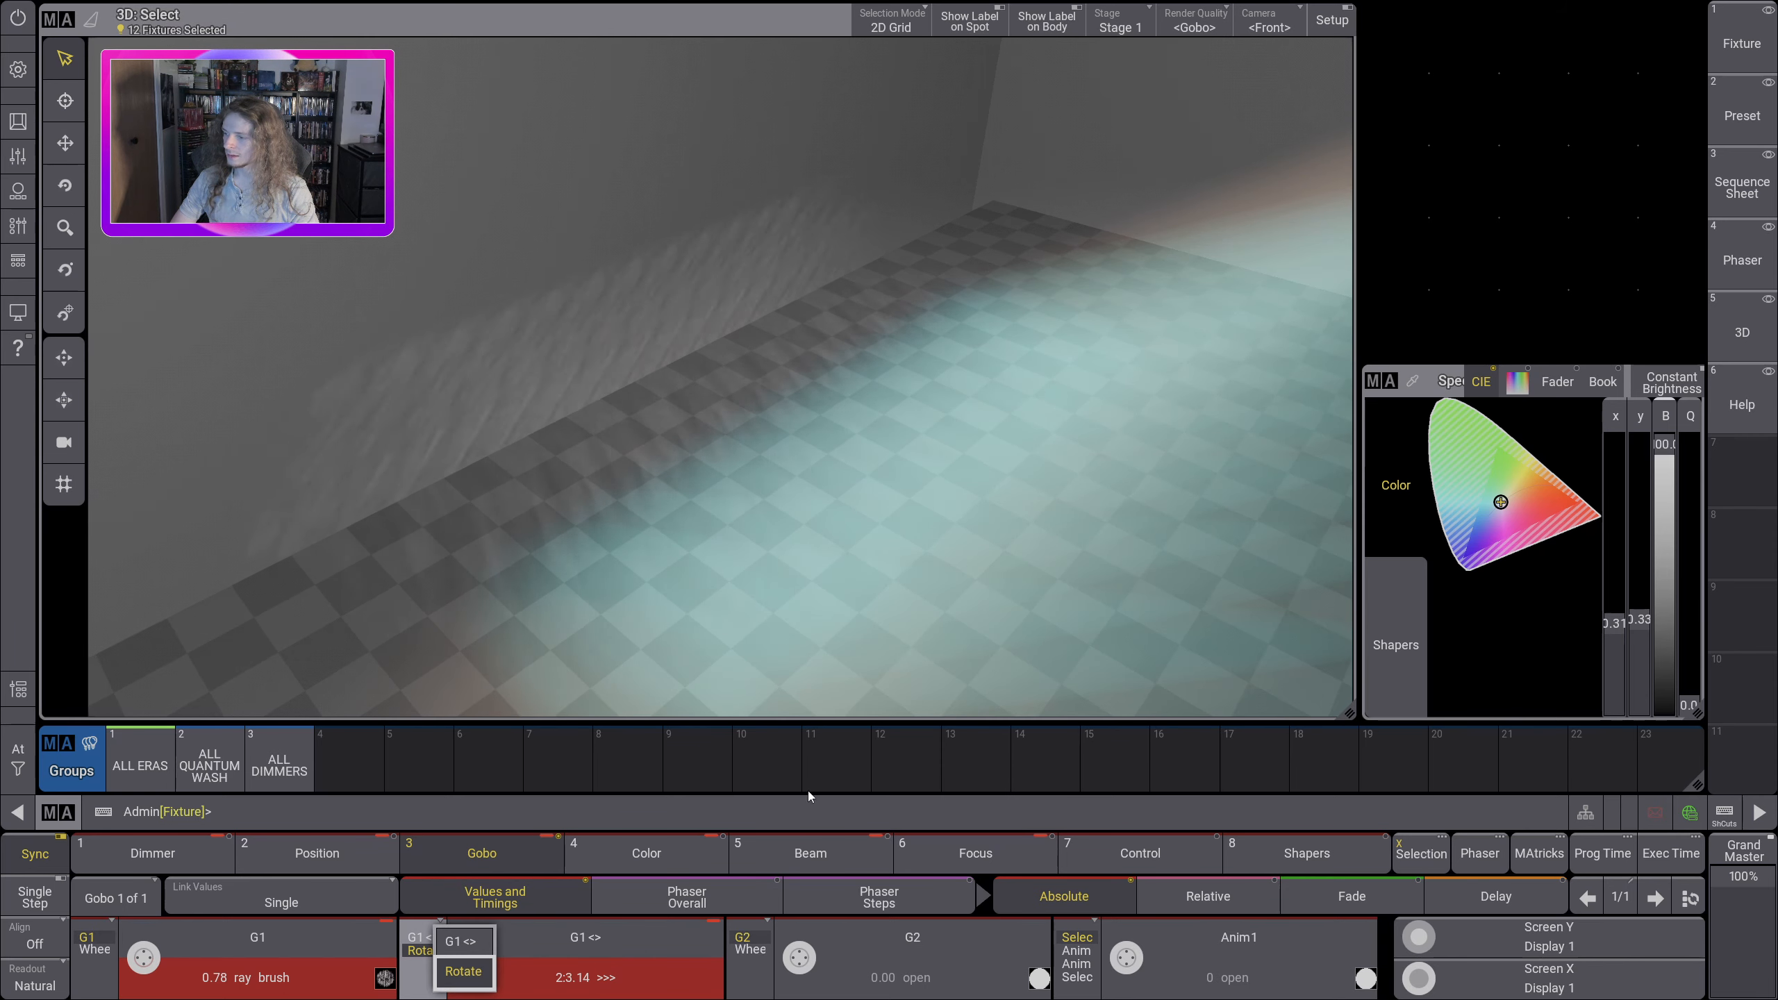
left_click(815, 543)
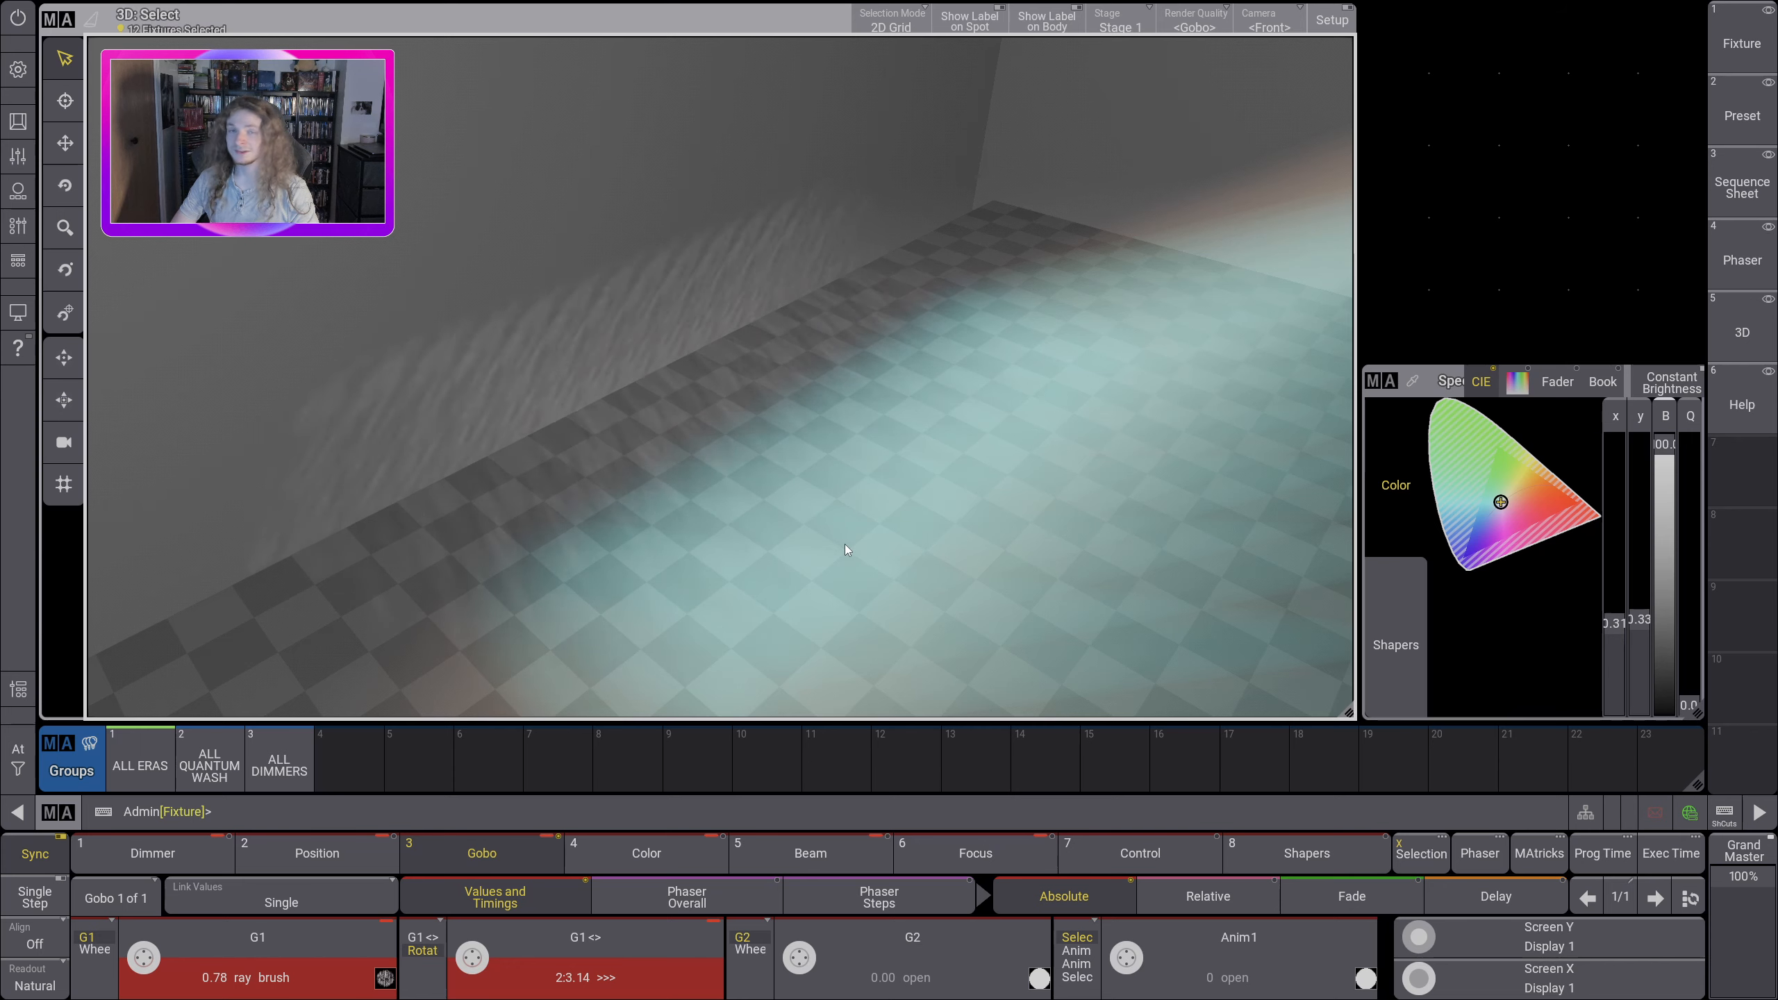
Step: Return Gobo 1 to open and switch its rotation attribute off
left_click_drag(700, 422, 1147, 607)
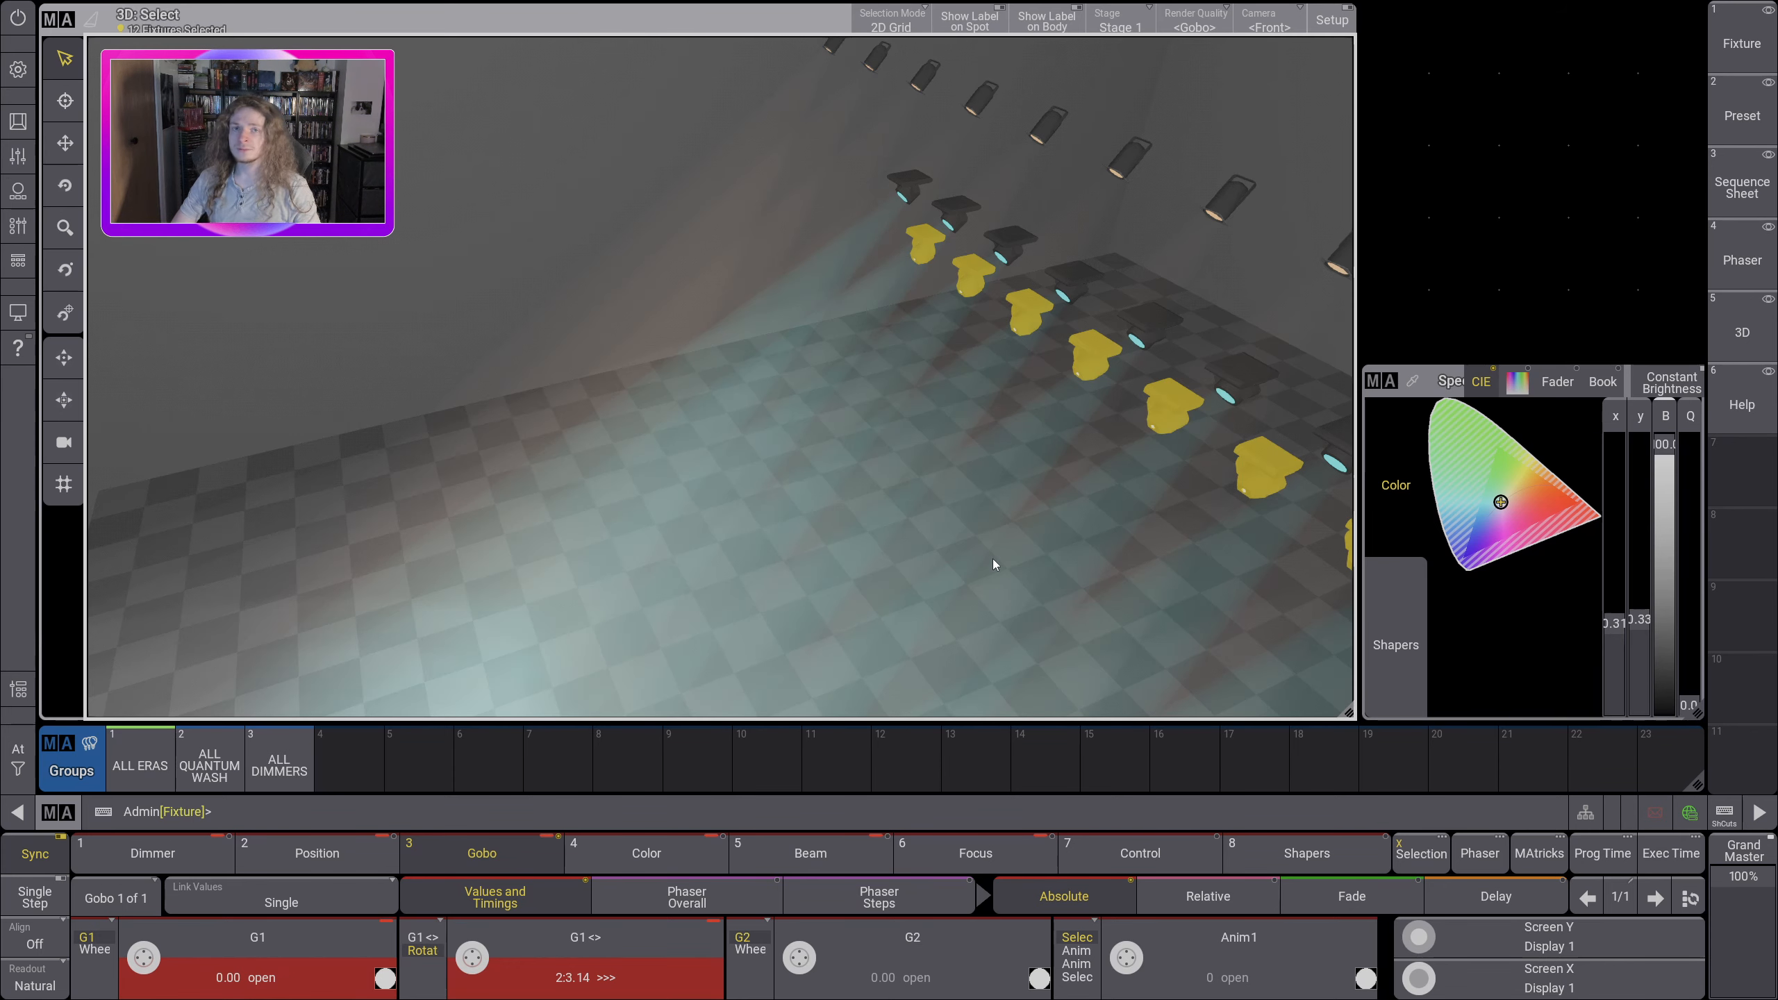
left_click_drag(803, 579, 761, 456)
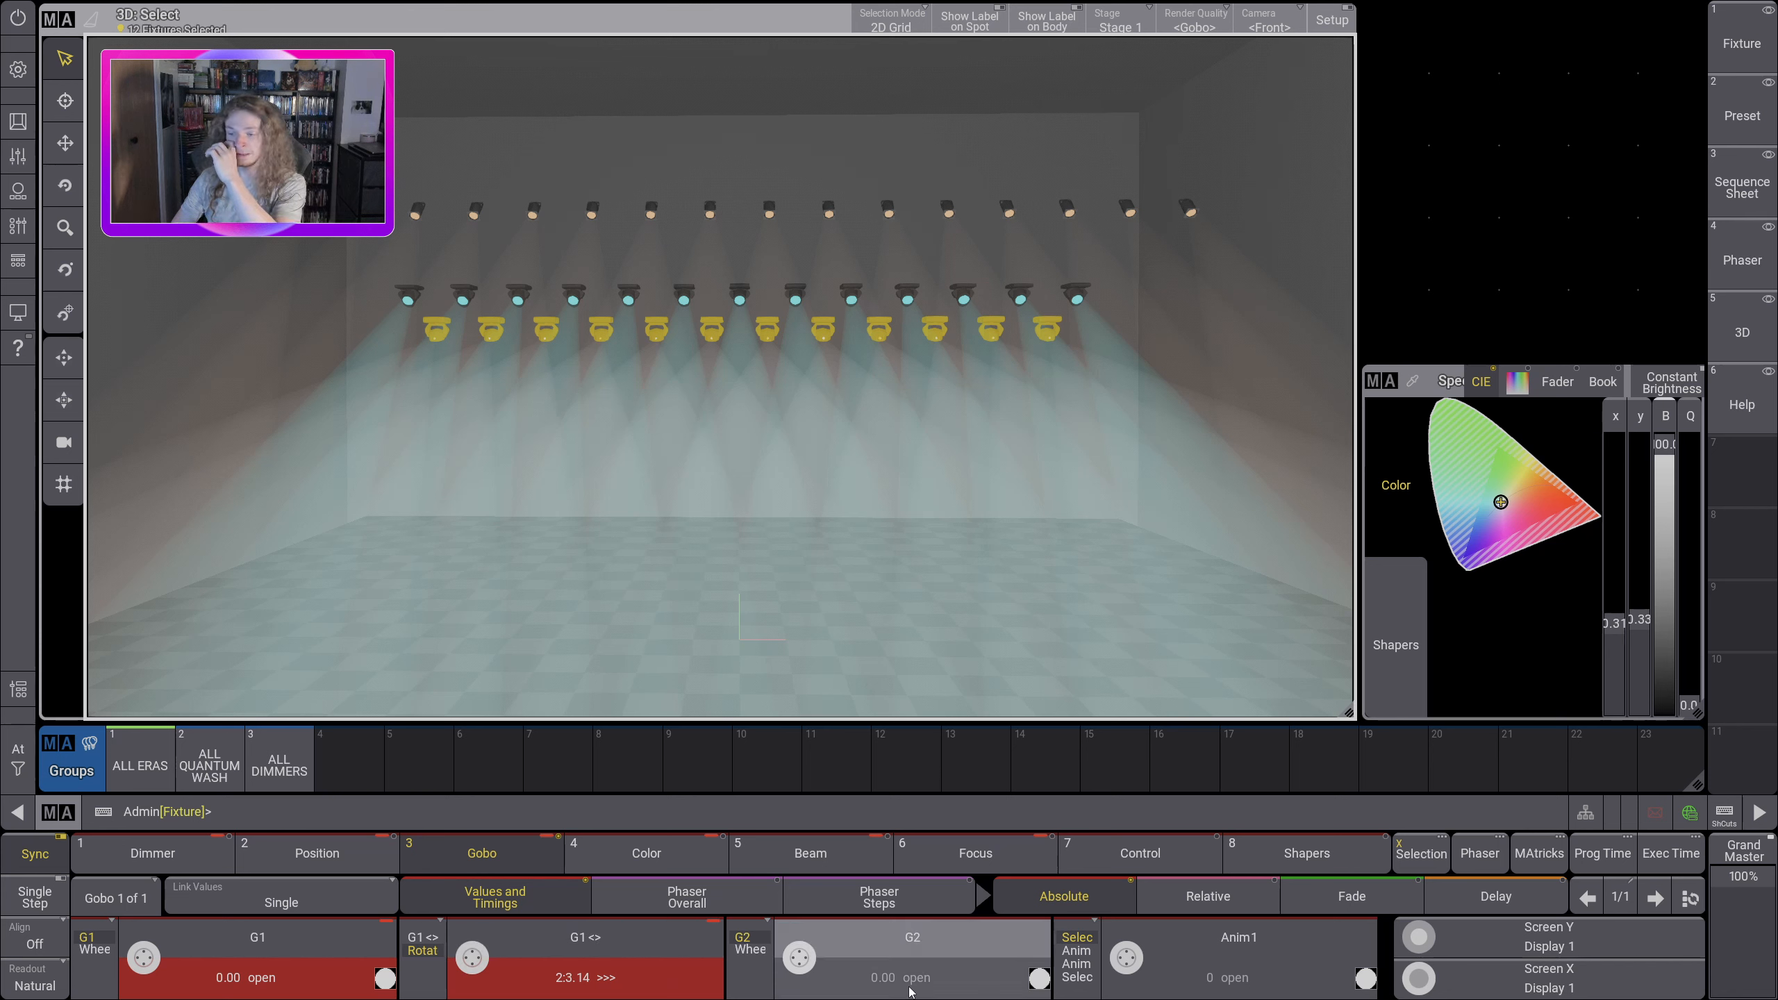
left_click(586, 978)
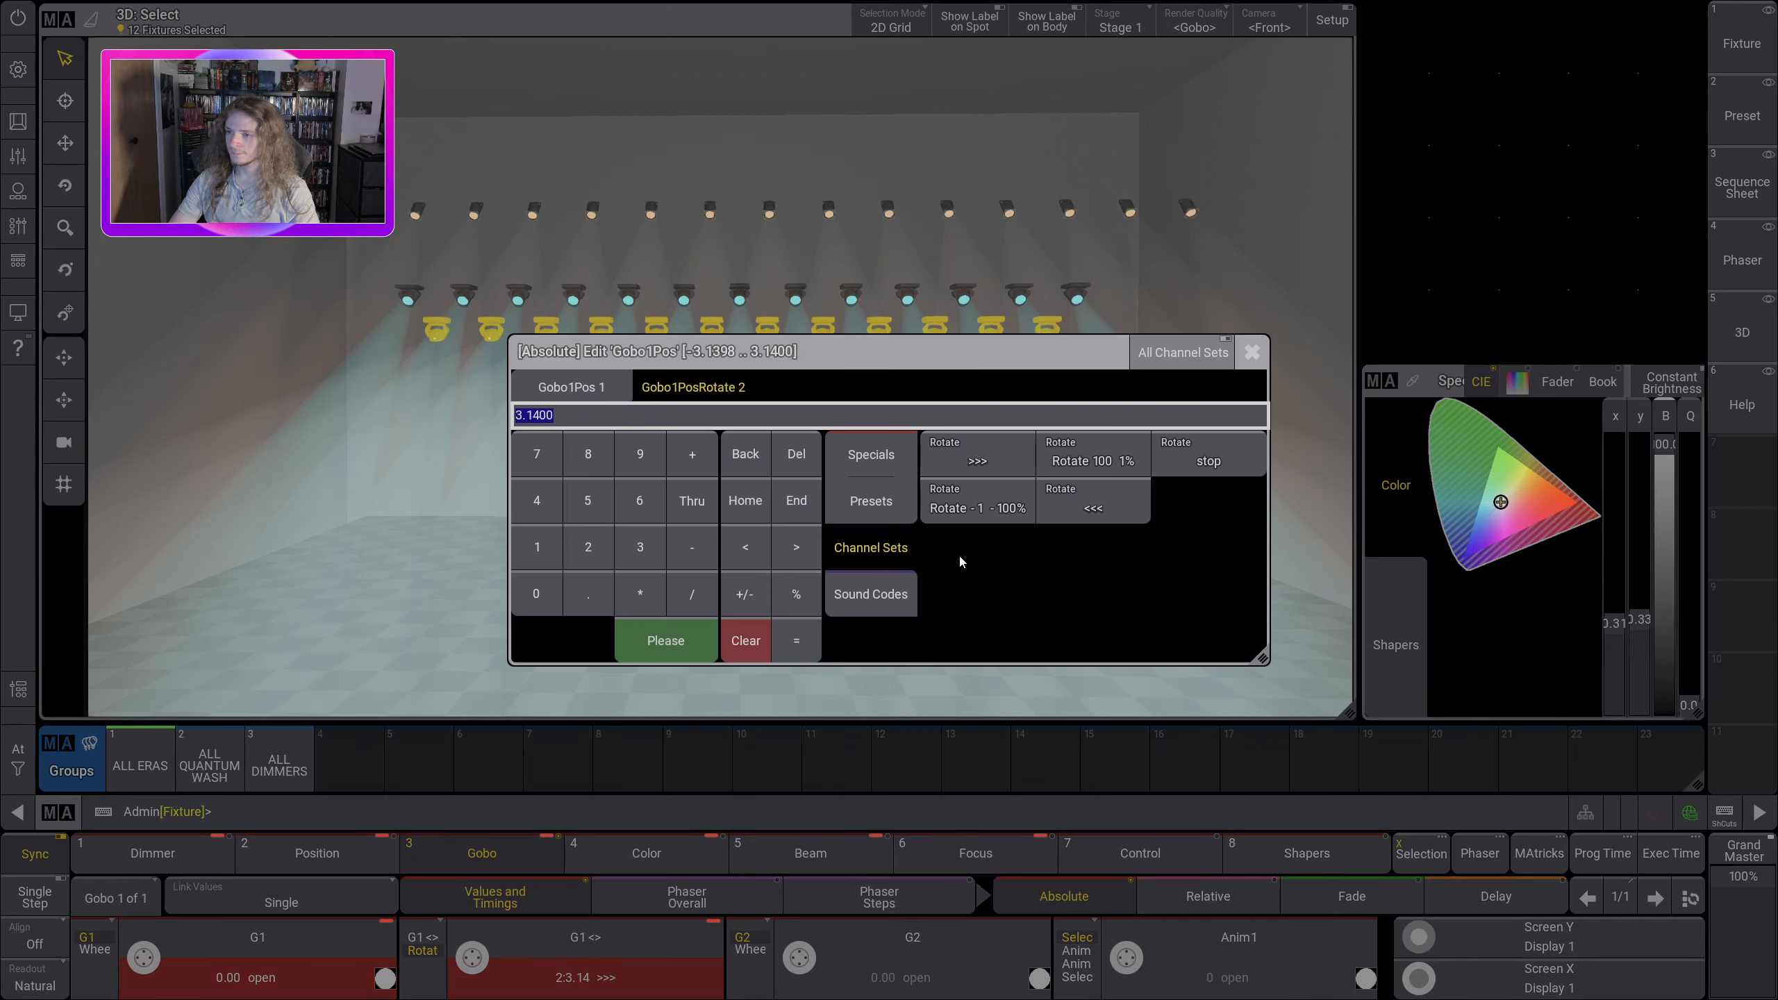
left_click(854, 471)
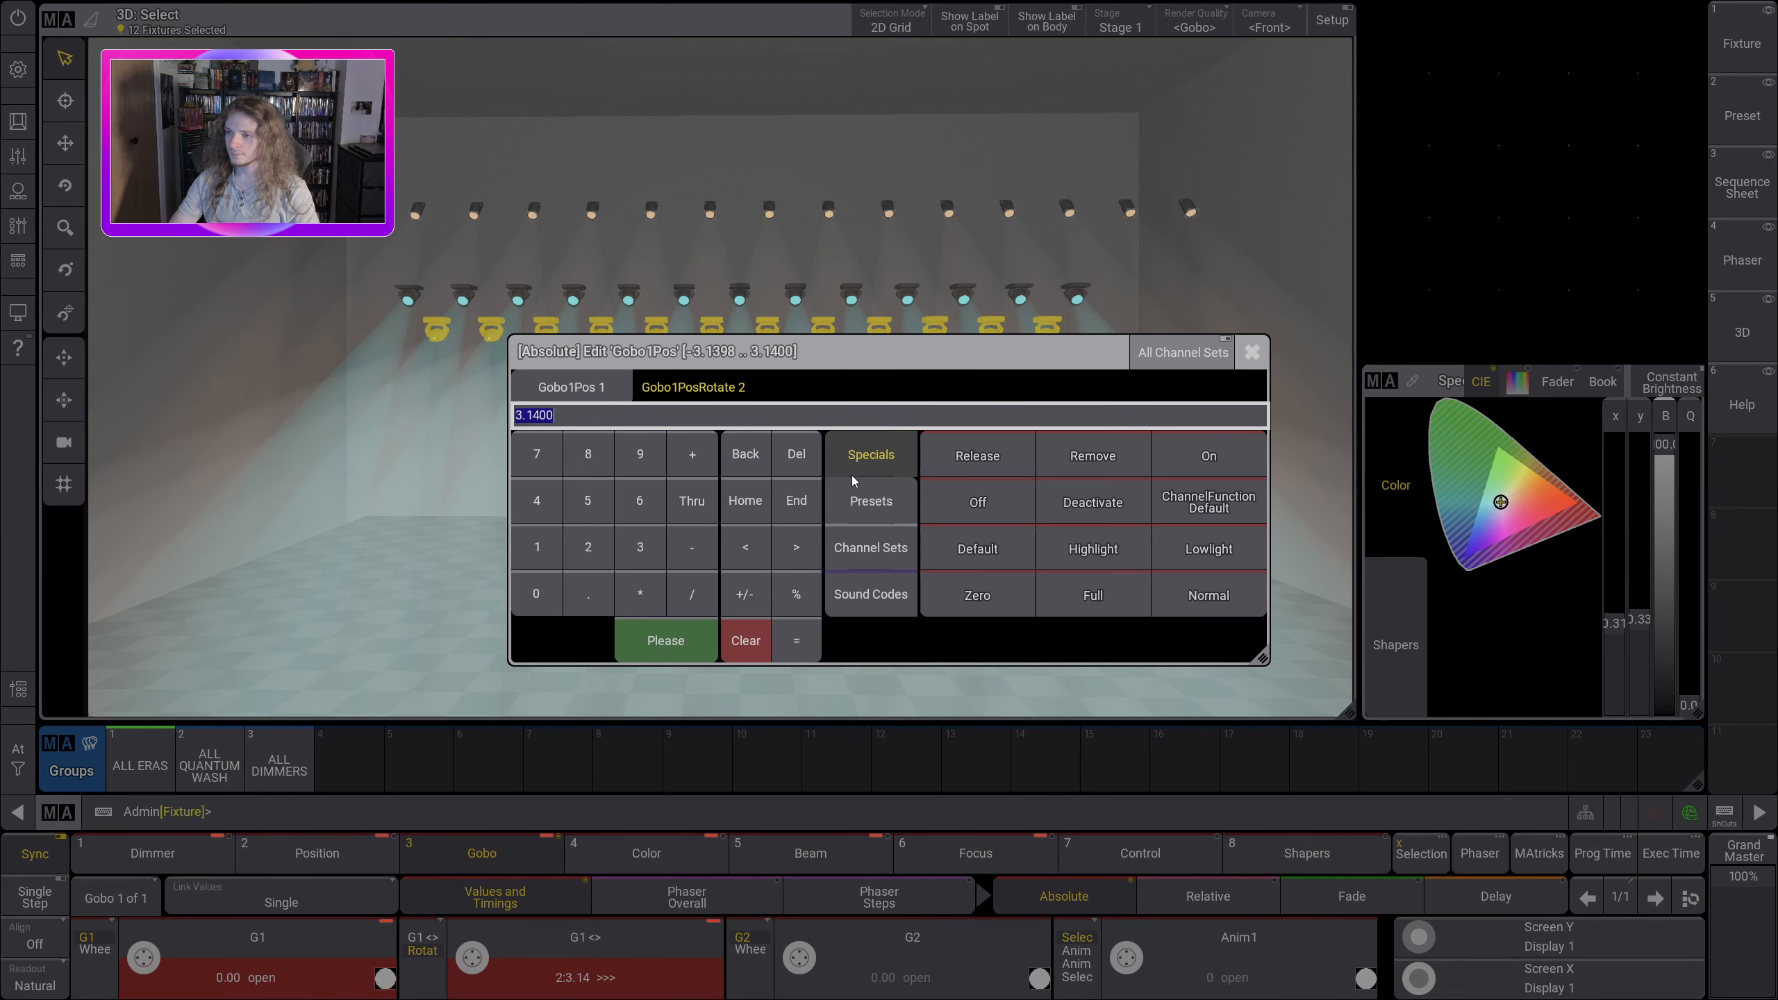
left_click(987, 514)
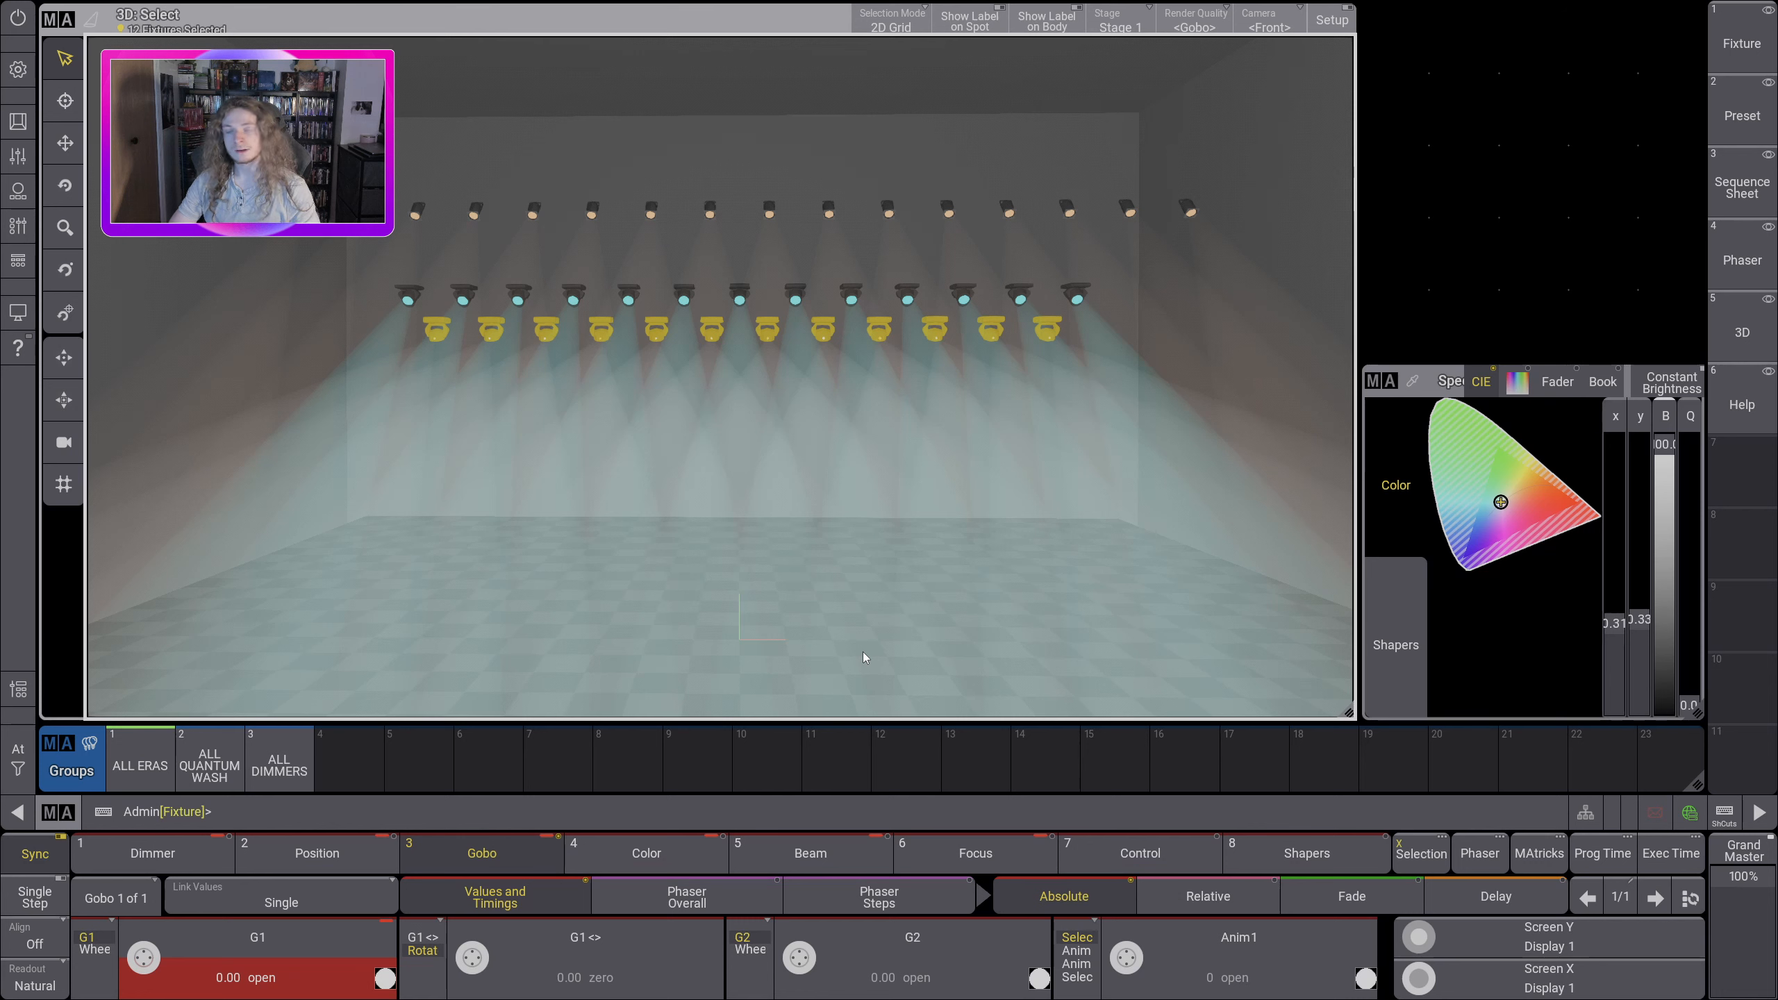
Step: Use the OFF command to take the Gobo 1 value out of the programmer
left_click(510, 811)
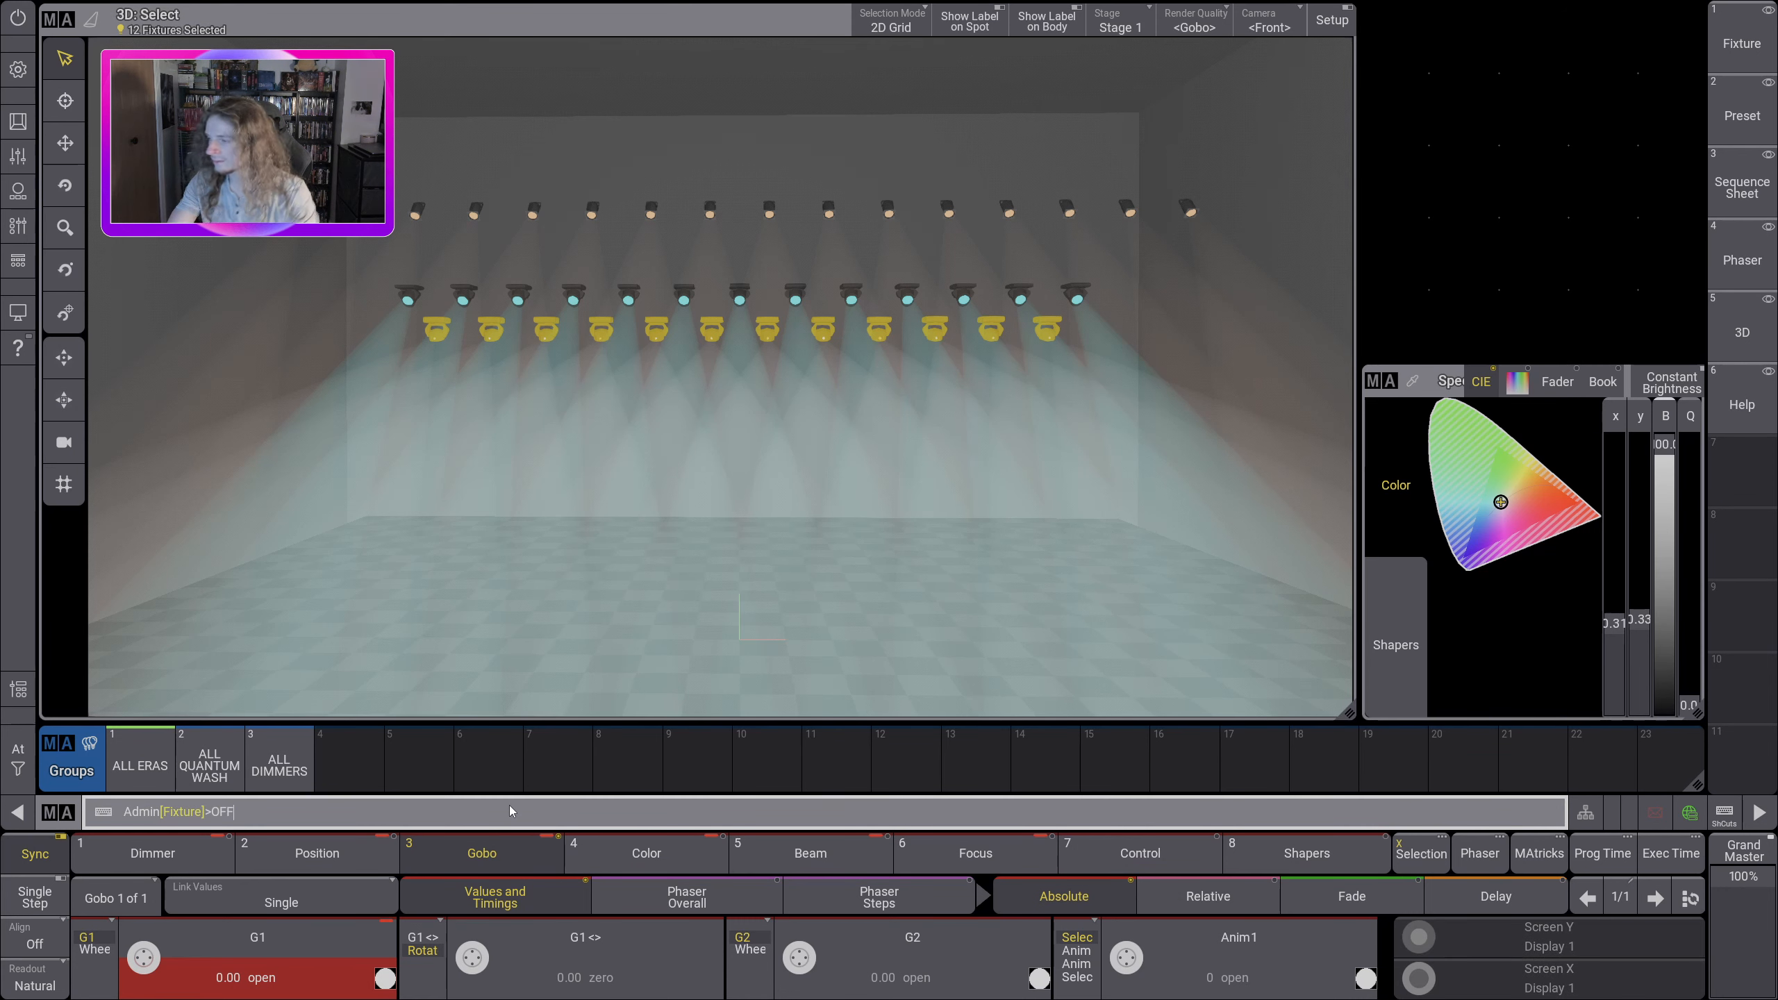
type("OFF")
key("Return")
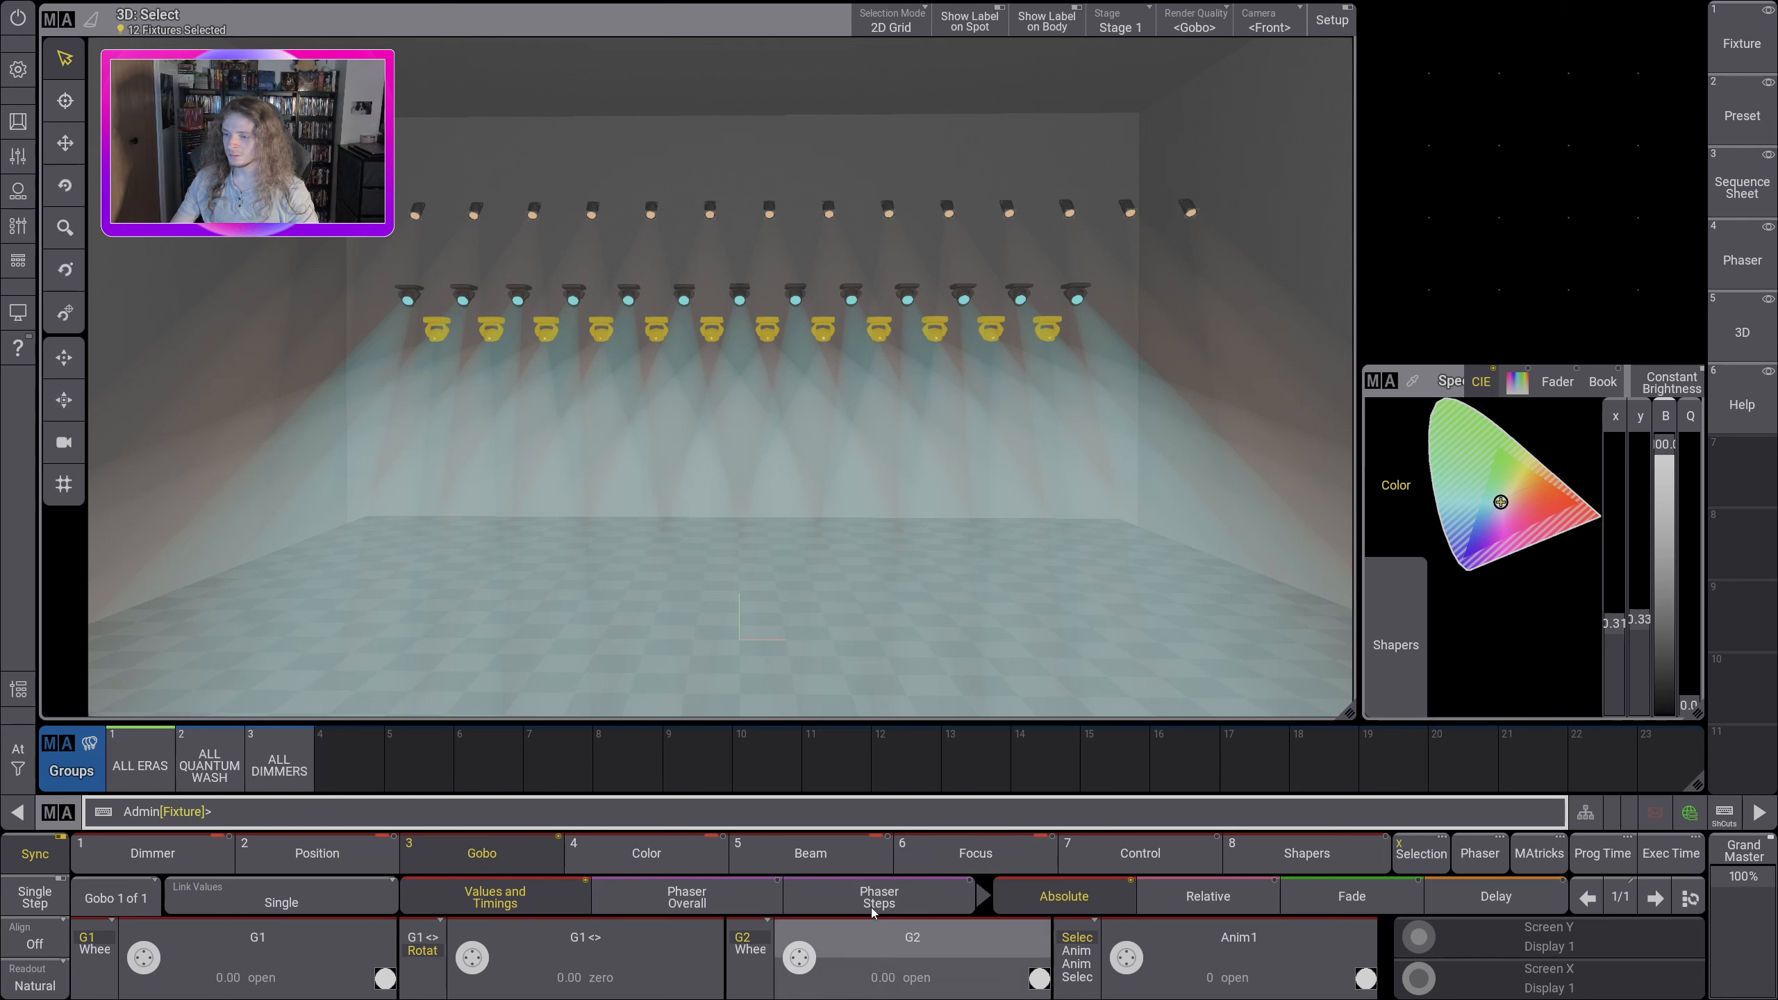
Step: Set Gobo 2 of the ALL ERAS fixtures to the squares gobo
left_click(881, 948)
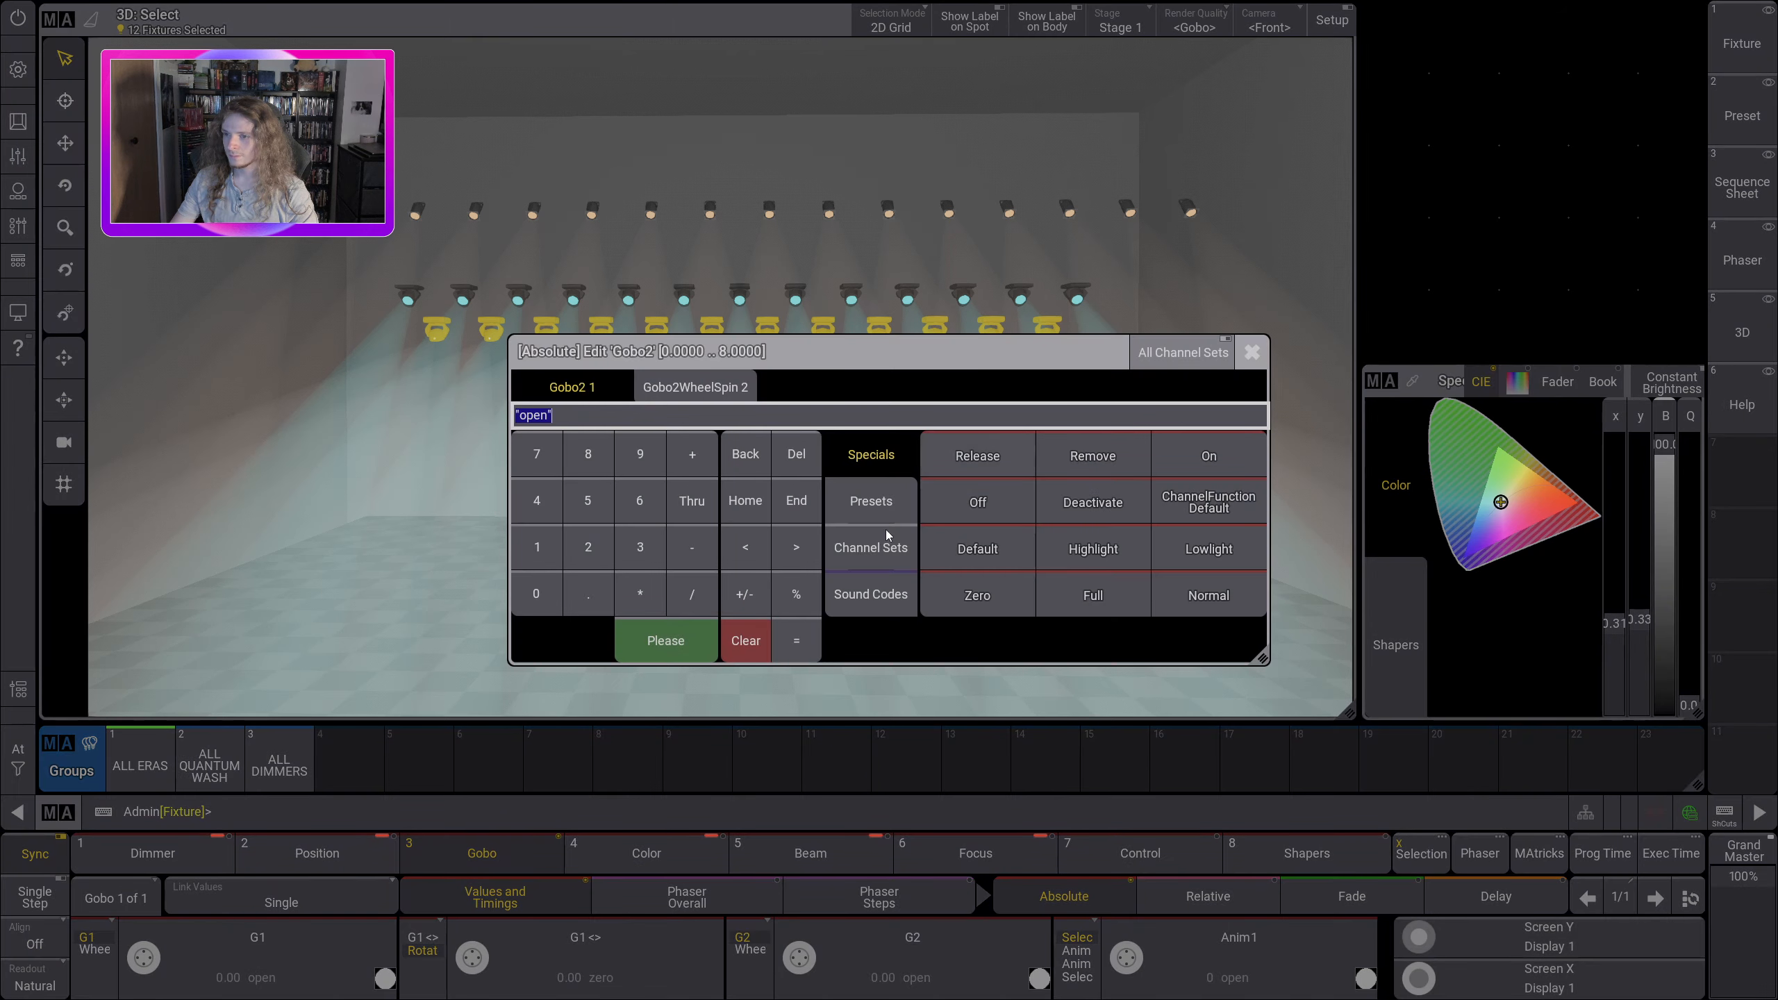
left_click(882, 565)
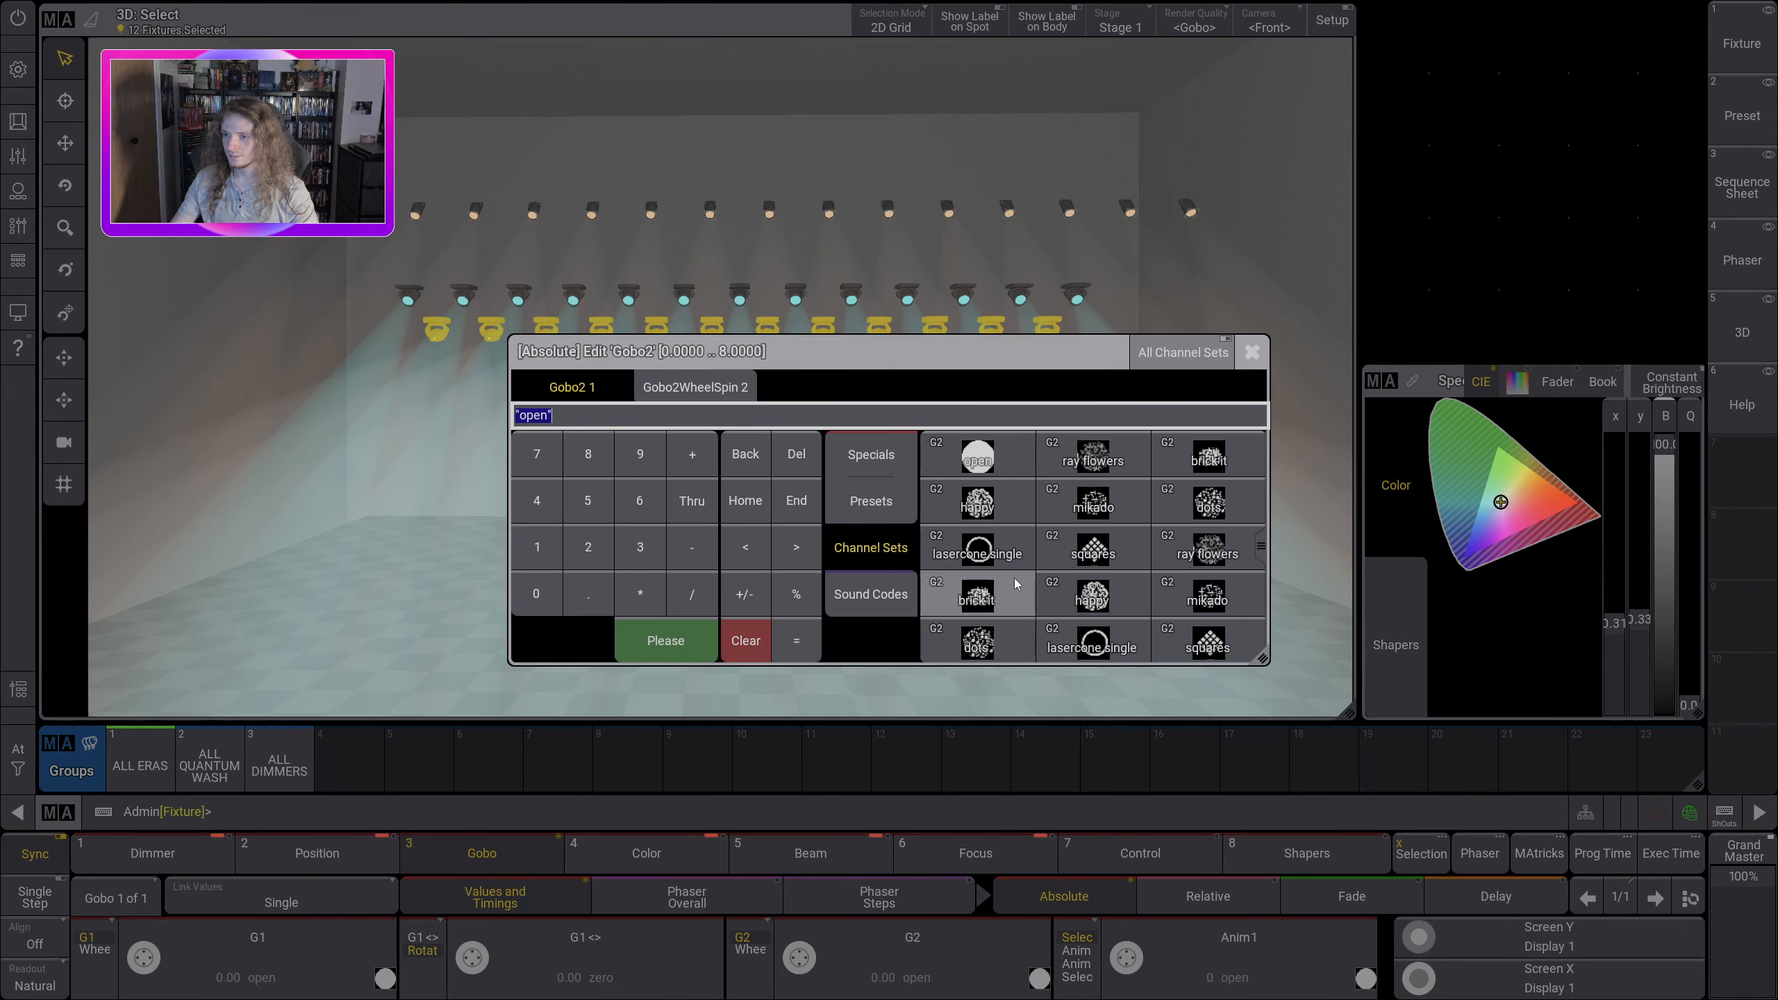
left_click(1093, 550)
left_click_drag(872, 506, 602, 441)
Step: Set the tilt of the ALL ERAS fixtures to -78.00 so their beams hit the wall
left_click(317, 852)
scroll(469, 958, "up", 3)
scroll(469, 958, "down", 12)
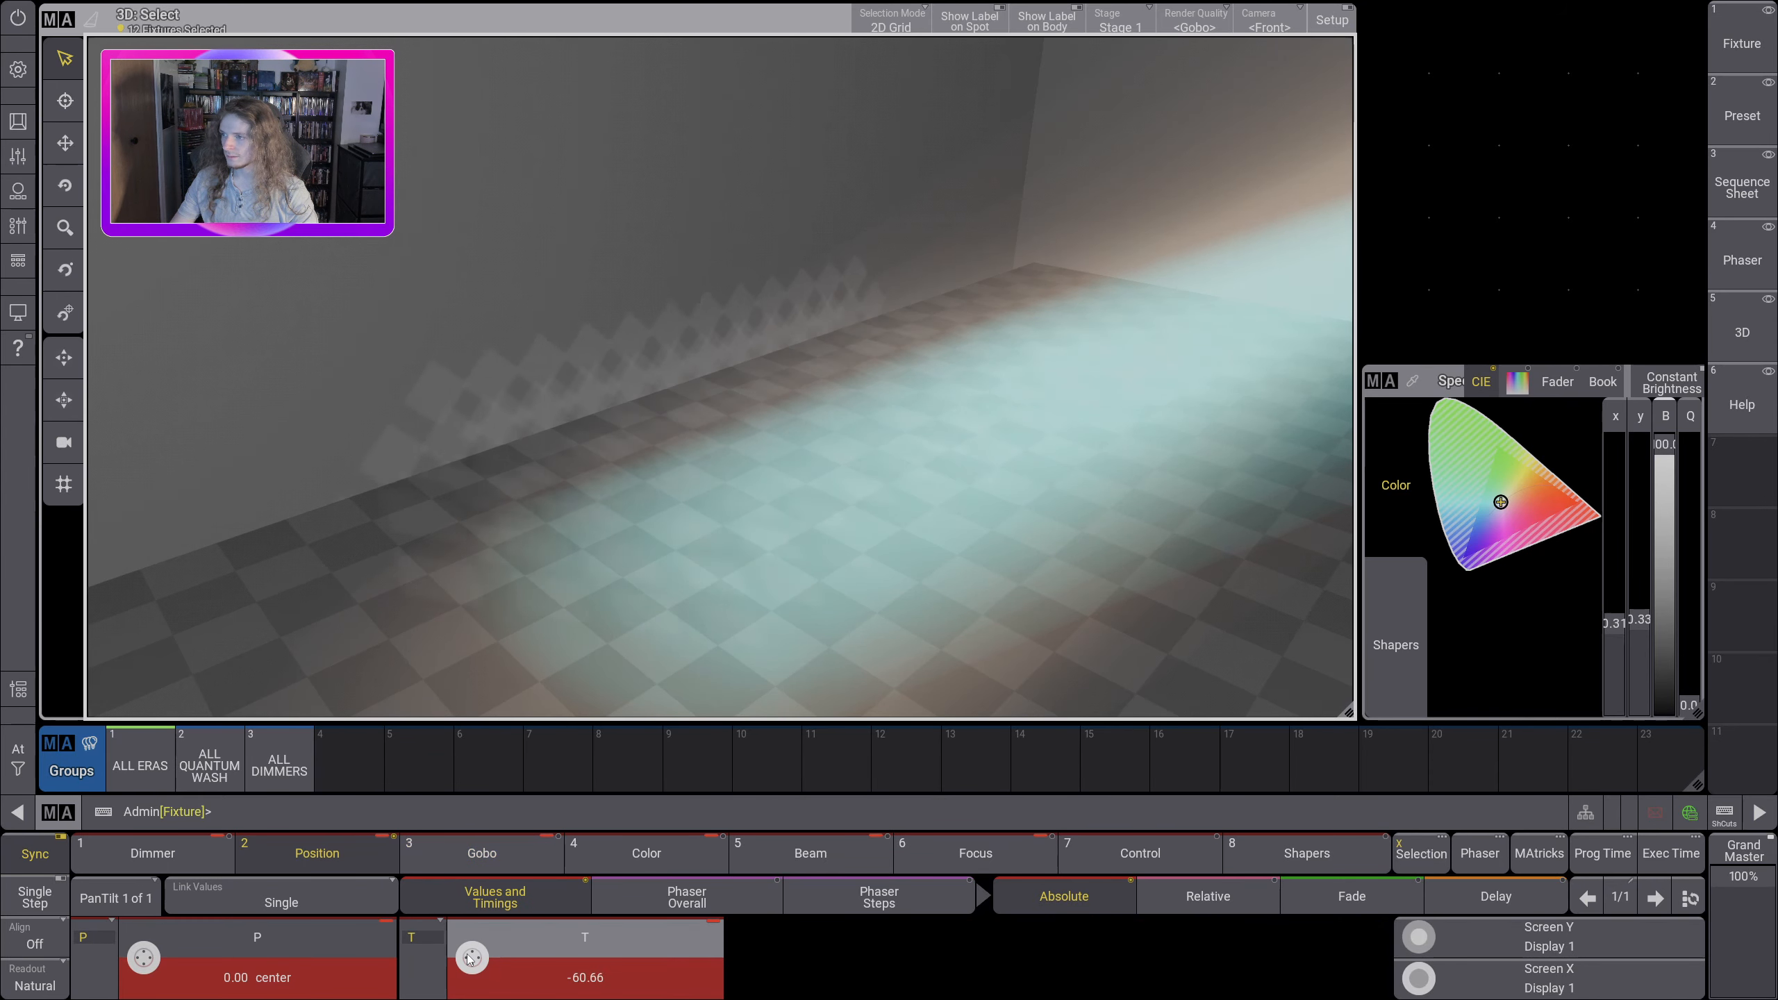
scroll(467, 957, "up", 5)
scroll(469, 958, "down", 5)
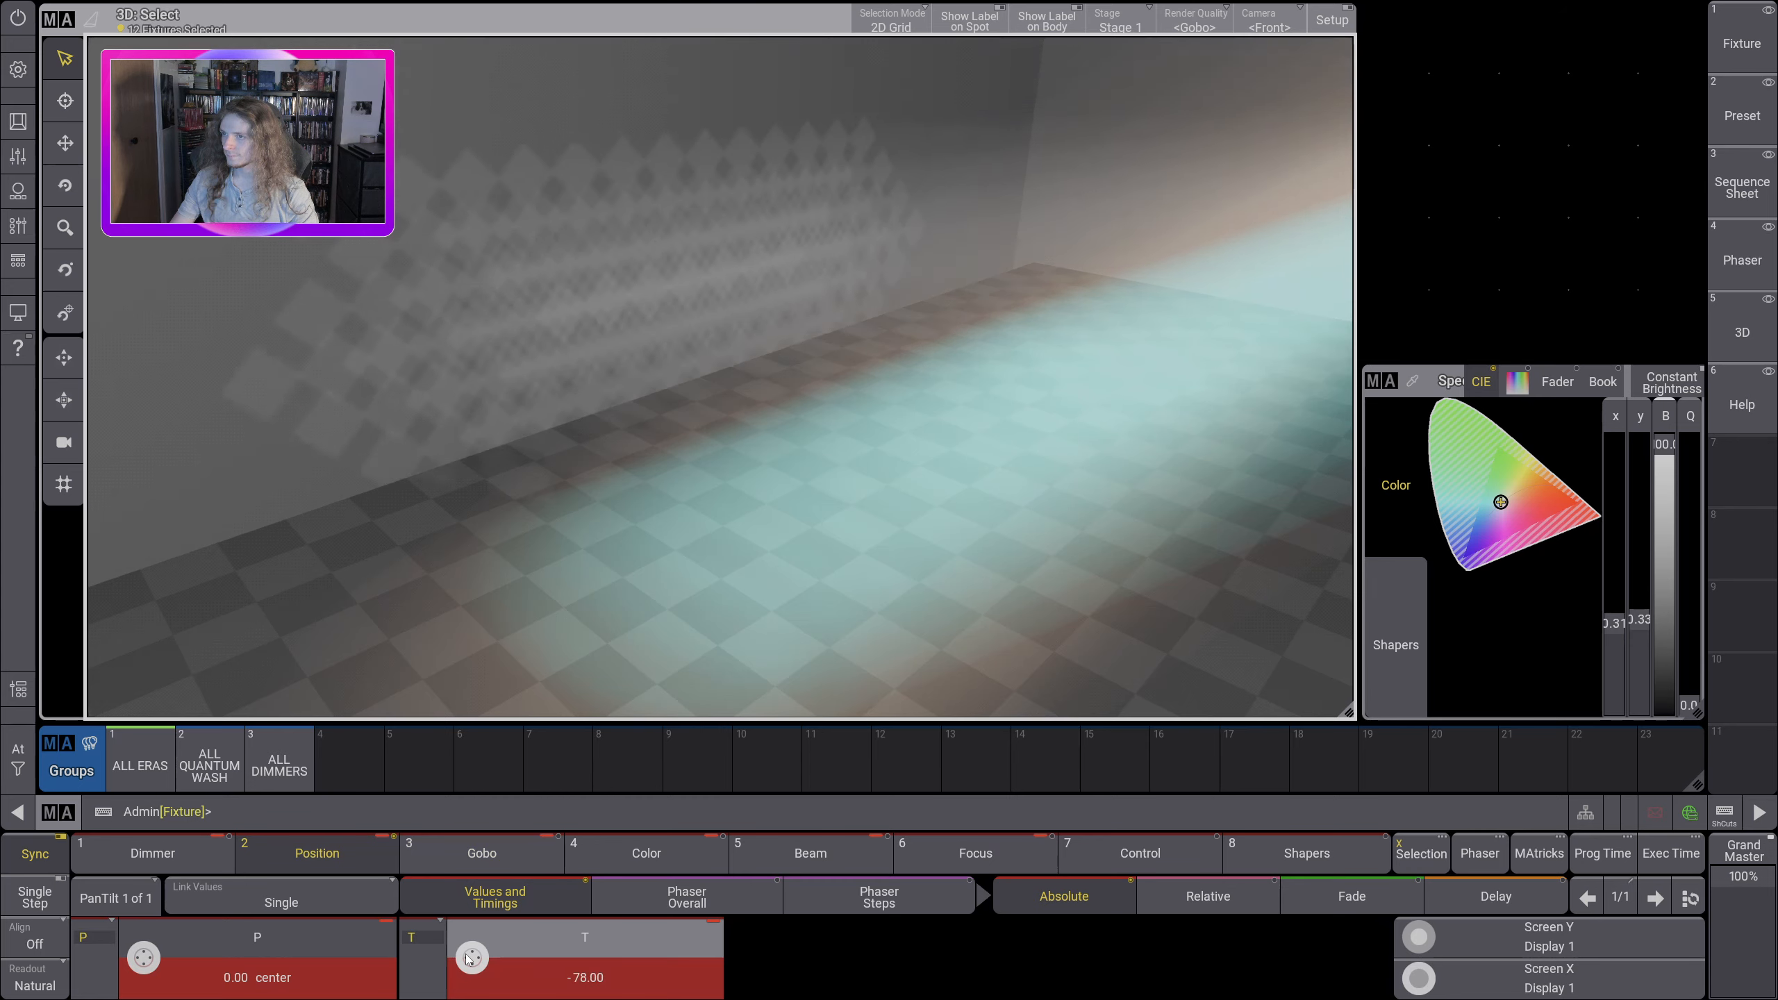
scroll(468, 957, "up", 3)
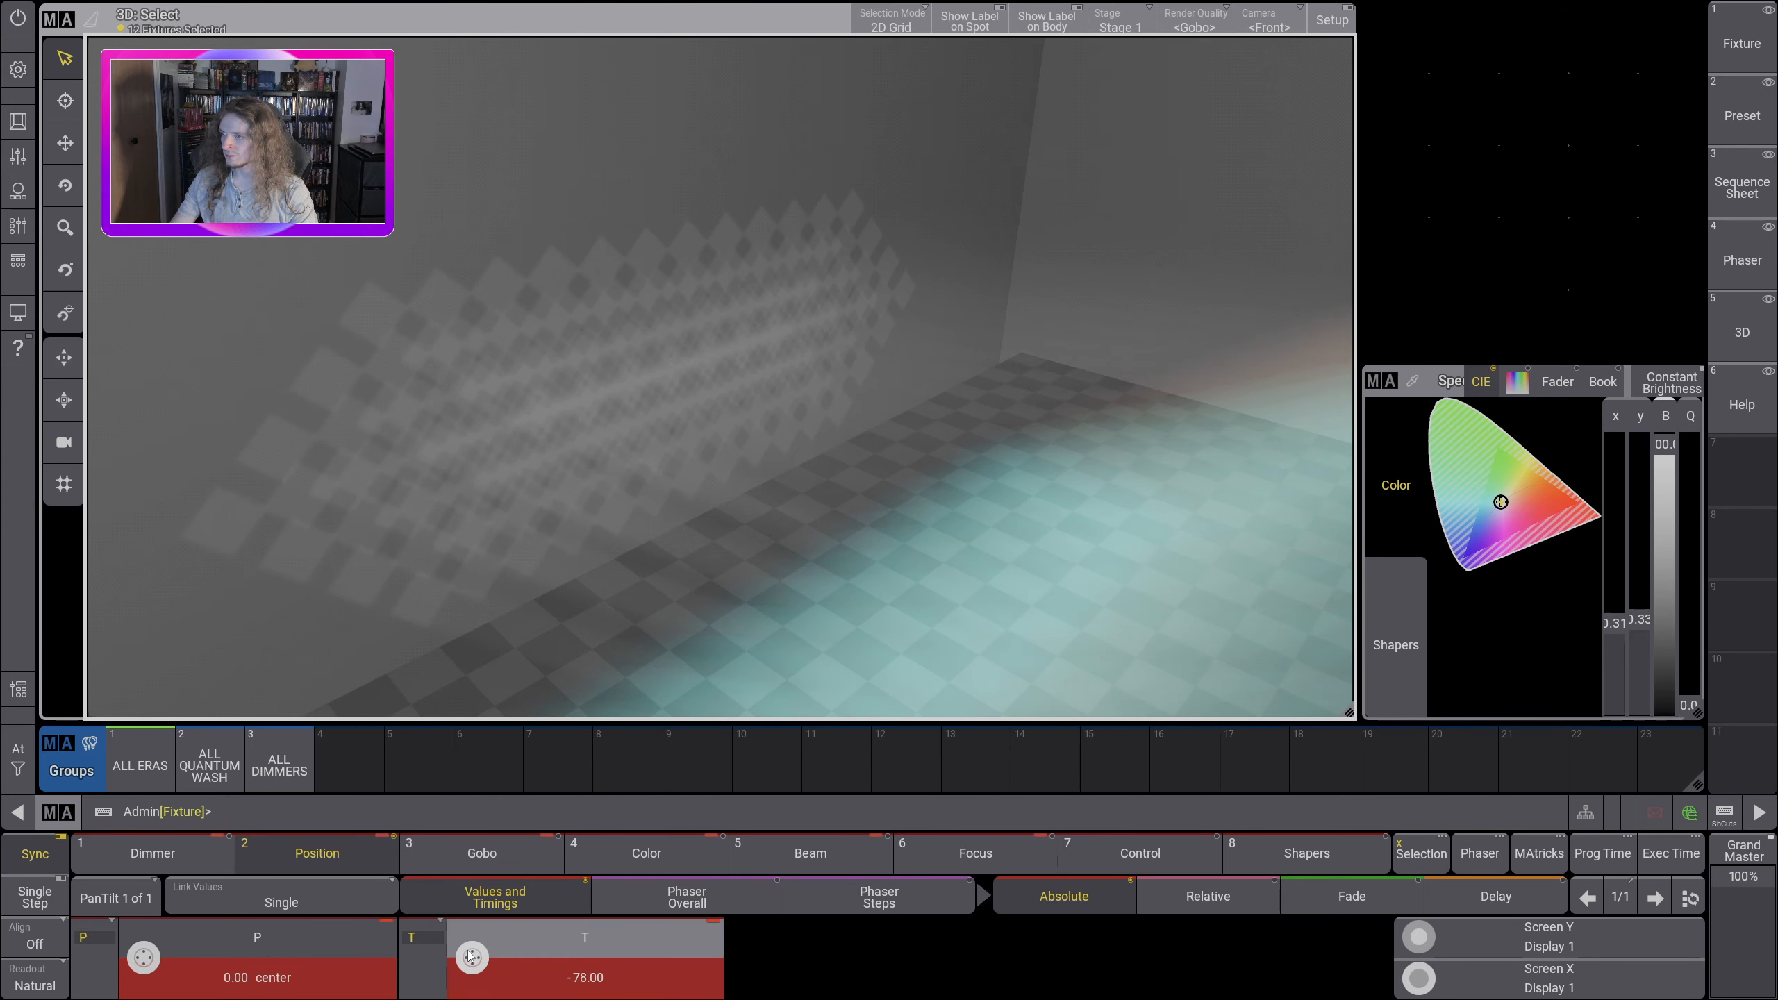
Step: Switch the Gobo 2 value of the ALL ERAS fixtures off
left_click(441, 855)
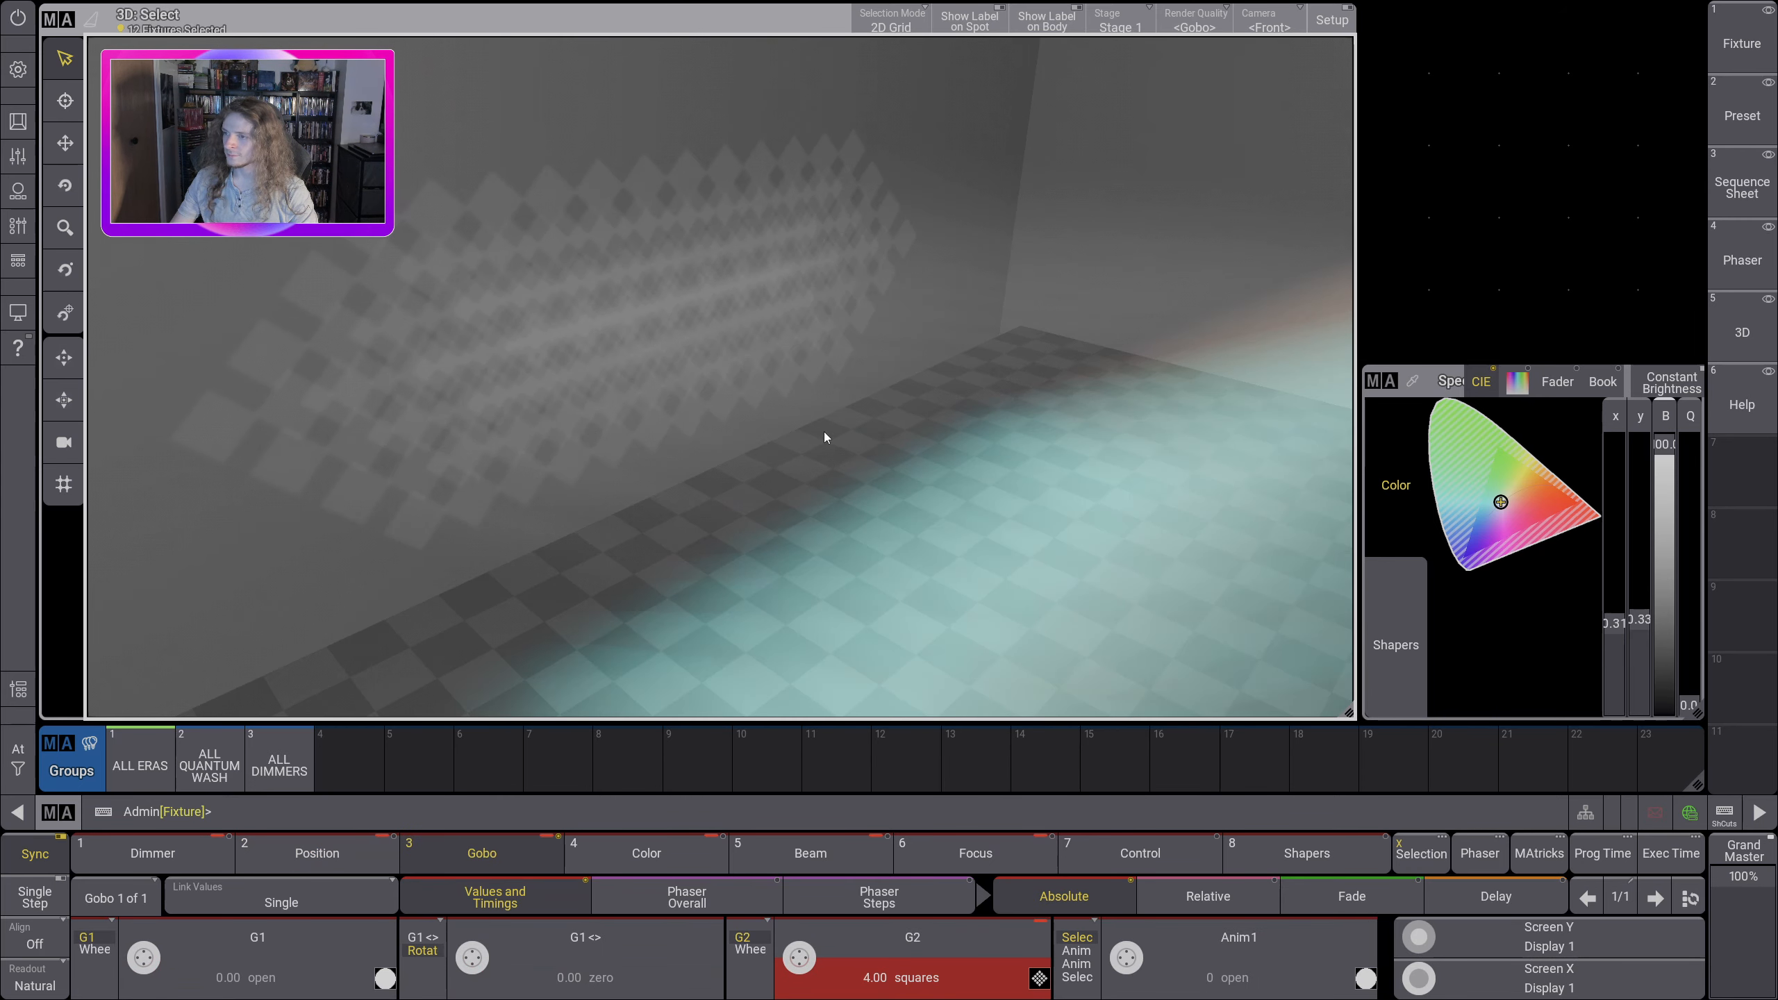
mouse_move(823, 431)
left_mouse_down()
mouse_move(1115, 436)
mouse_move(1118, 414)
mouse_move(1039, 357)
mouse_move(964, 485)
mouse_move(984, 397)
mouse_move(800, 442)
mouse_move(786, 416)
mouse_move(815, 391)
mouse_move(842, 405)
mouse_move(815, 406)
left_mouse_up()
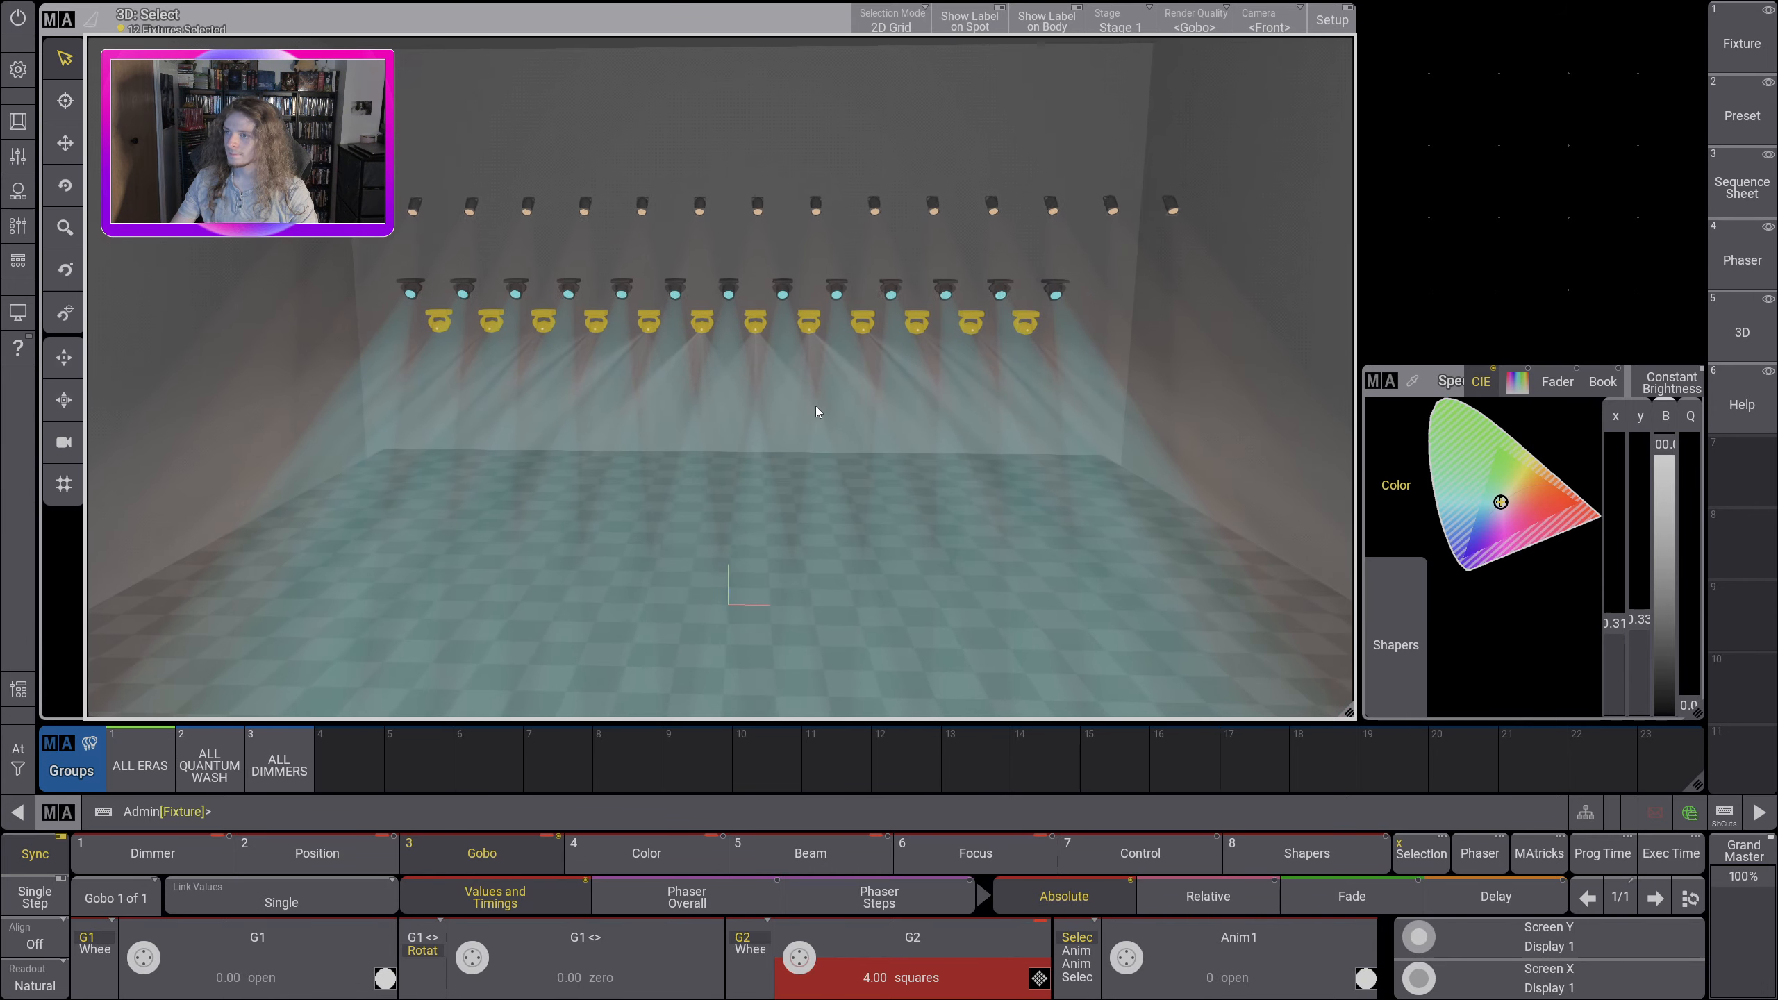
left_click(909, 946)
left_click(870, 455)
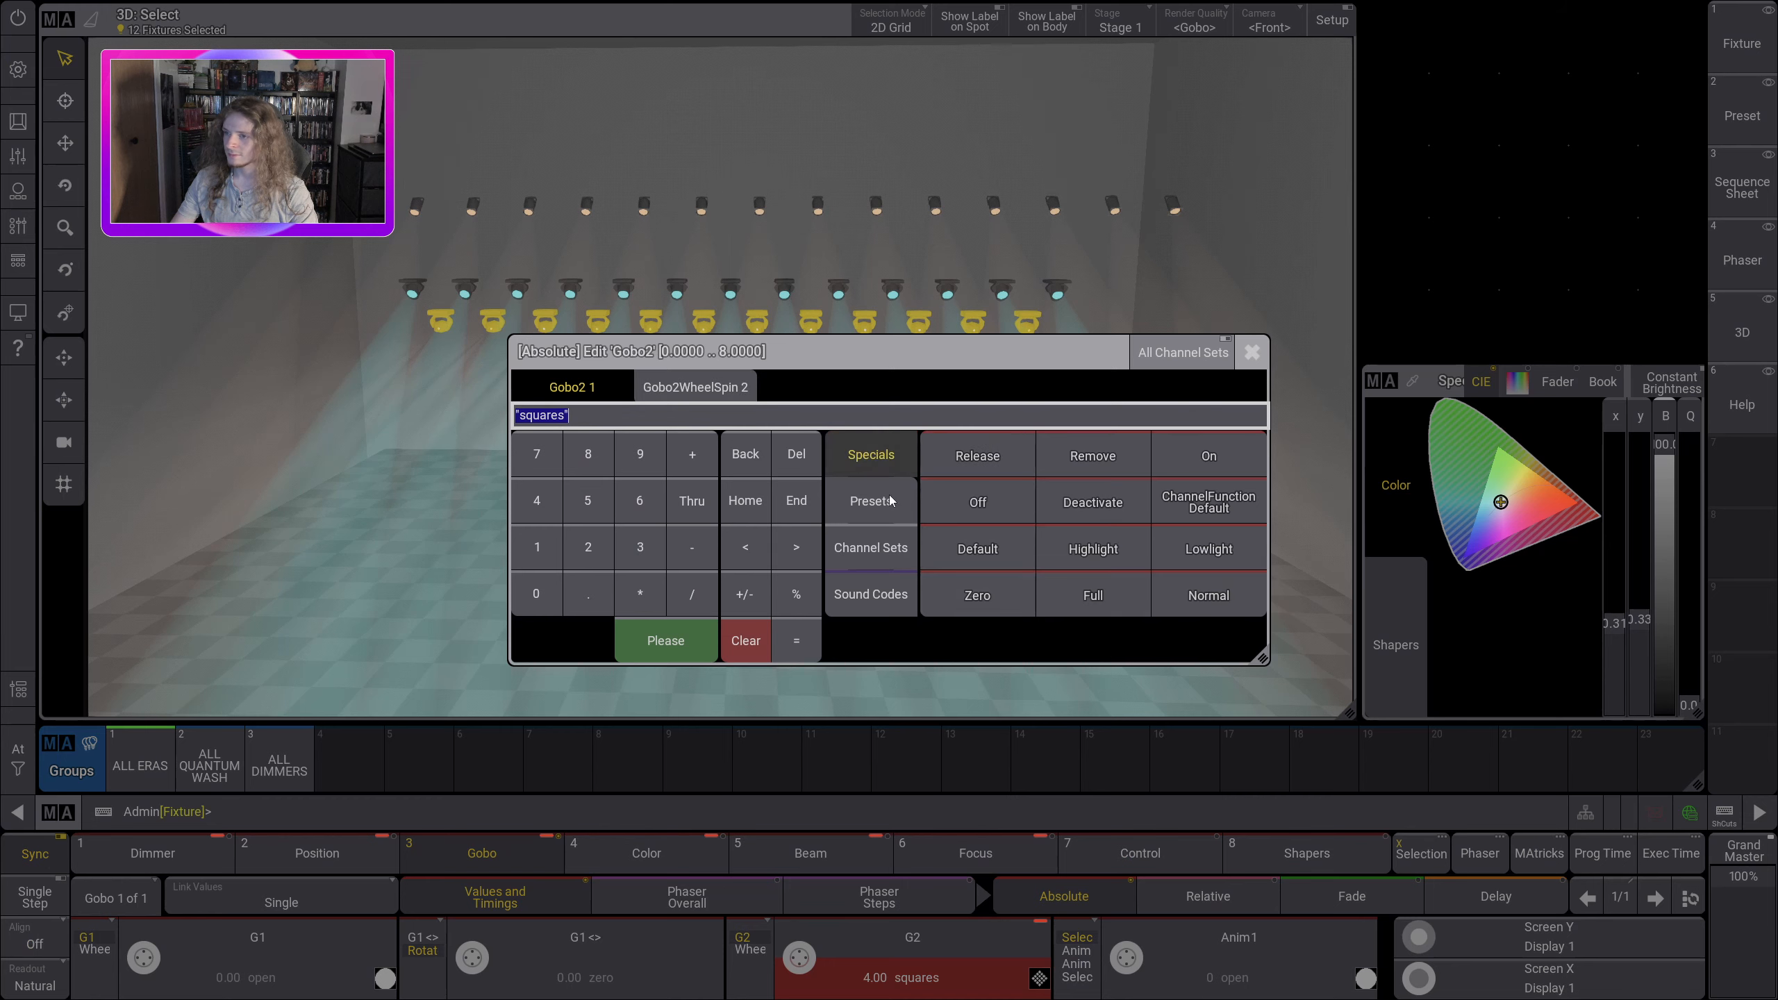
left_click(1005, 511)
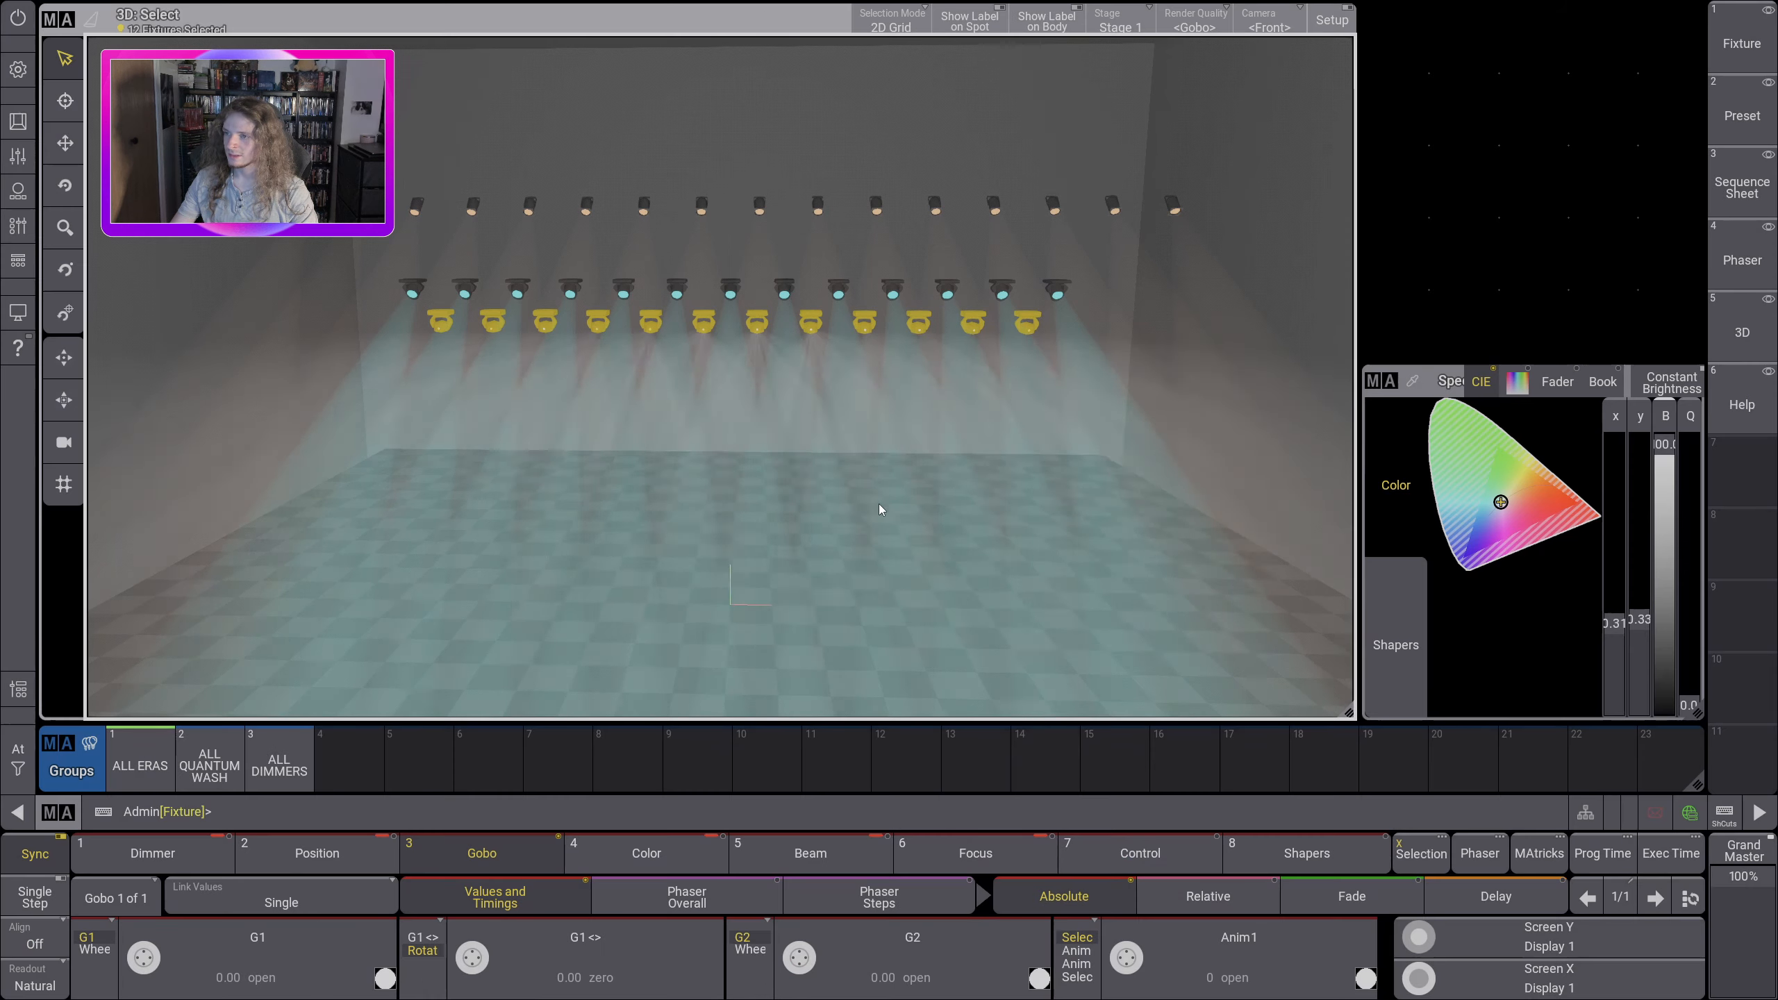
Step: Set the tilt of the ALL ERAS fixtures to -56.33 and change their color to red
left_click(383, 868)
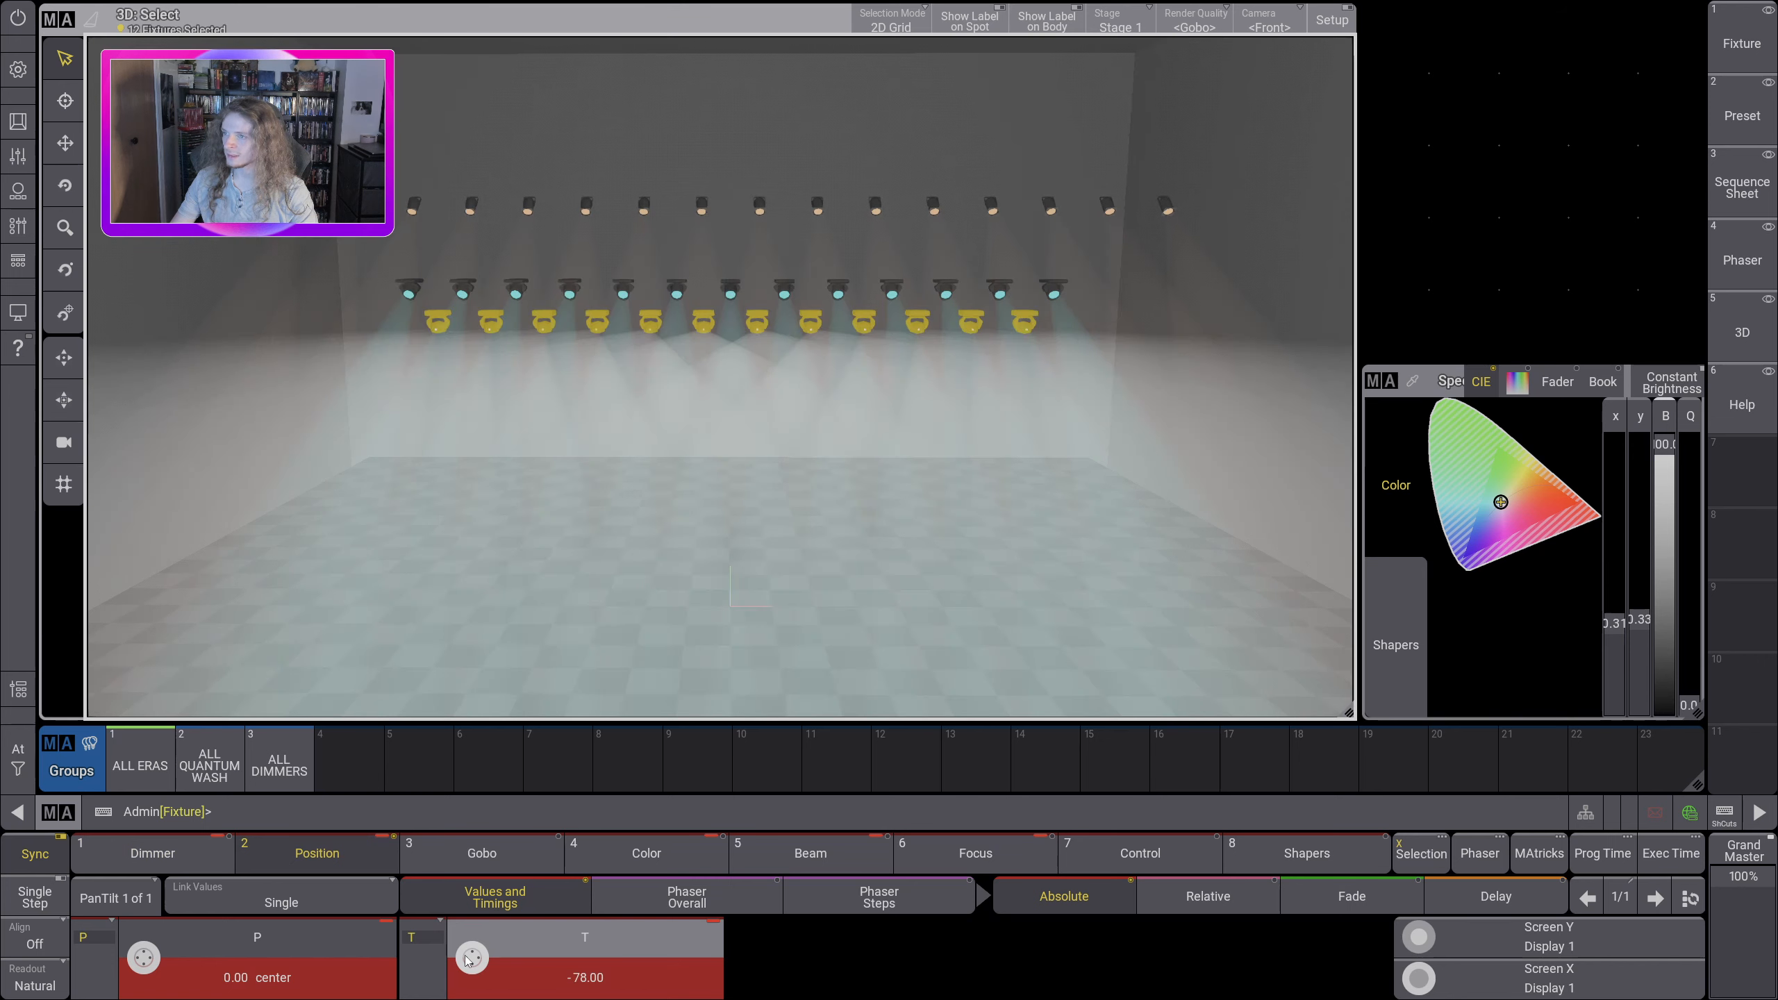
left_click_drag(465, 955, 584, 830)
left_click_drag(789, 463, 776, 445)
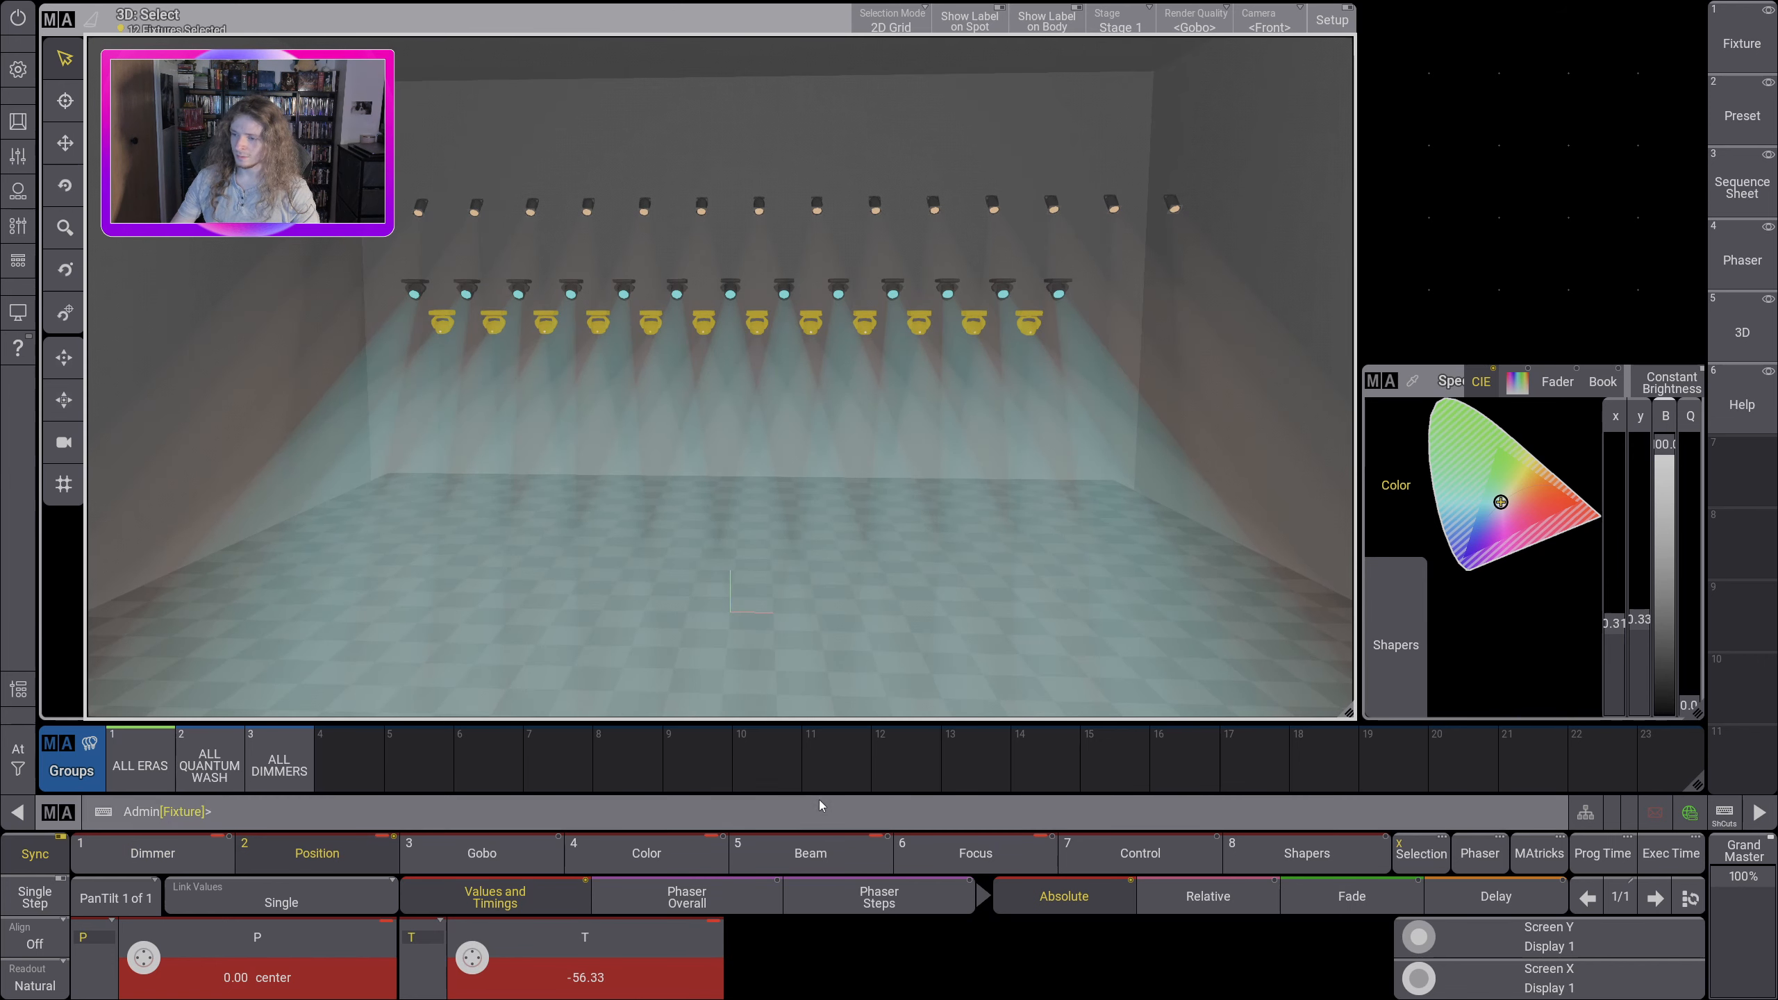
left_click(650, 854)
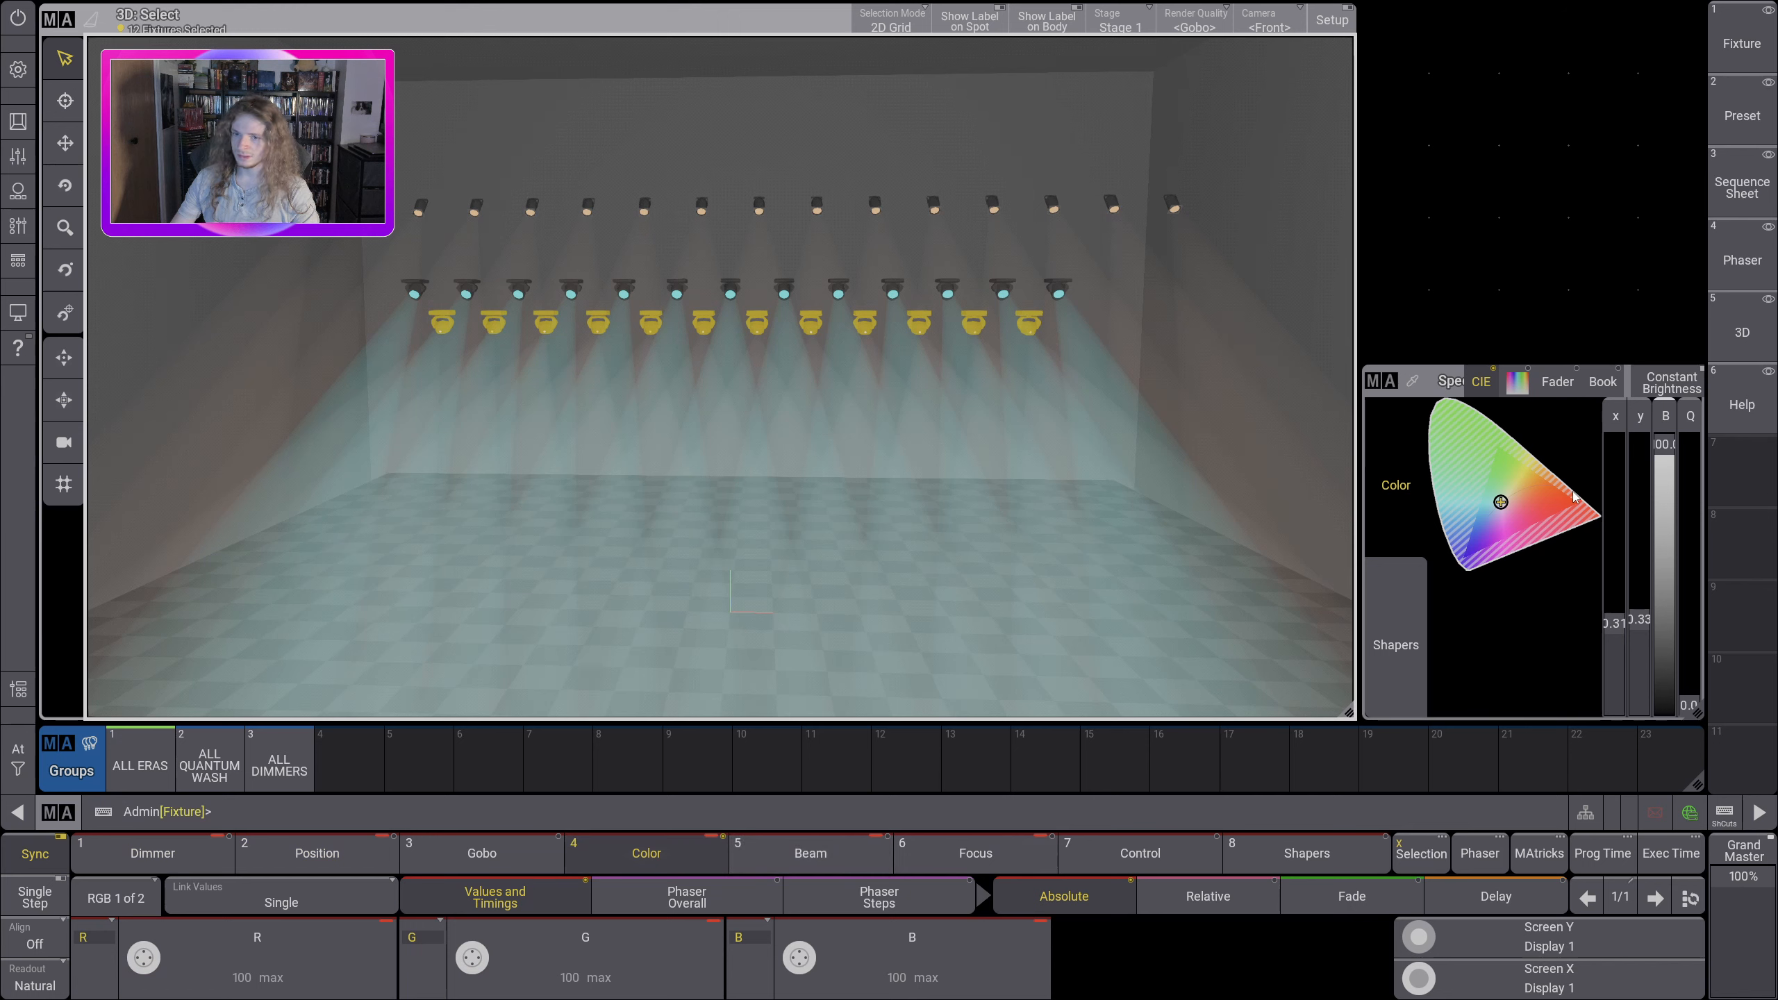
left_click_drag(1500, 502, 1454, 498)
Step: Narrow the iris of the ALL ERAS fixtures to 31 and check their beams in the 3D view
left_click(800, 852)
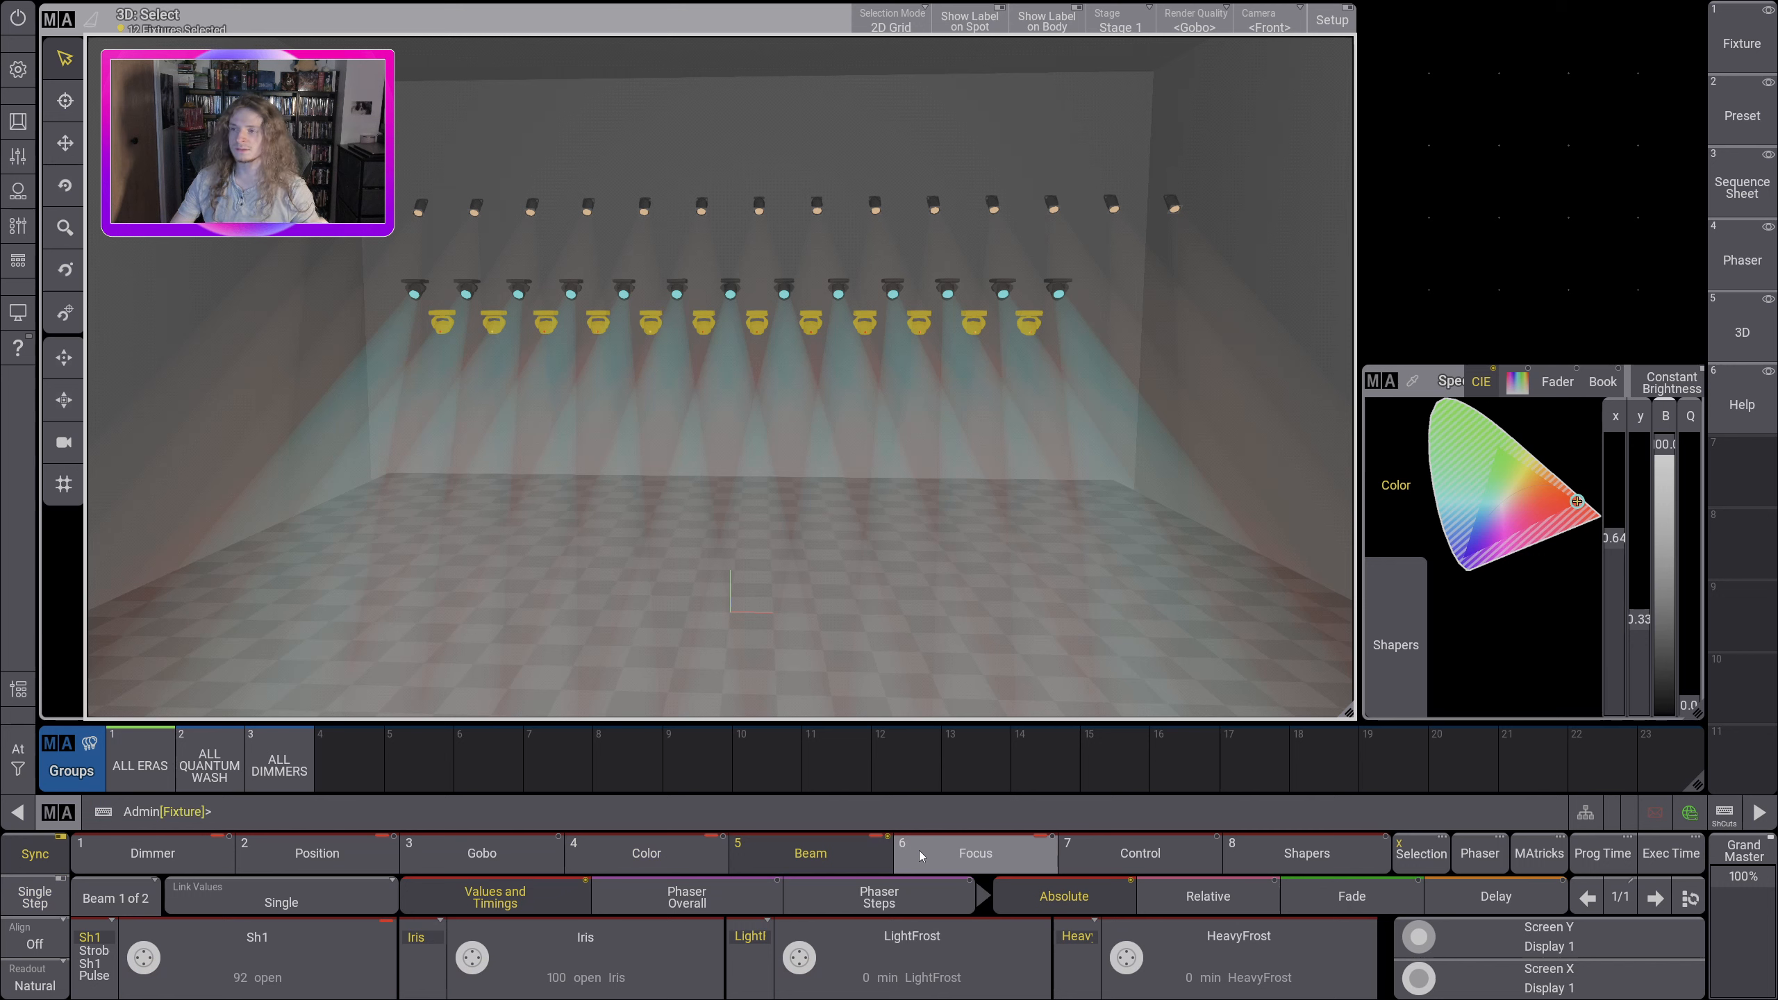
left_click(464, 971)
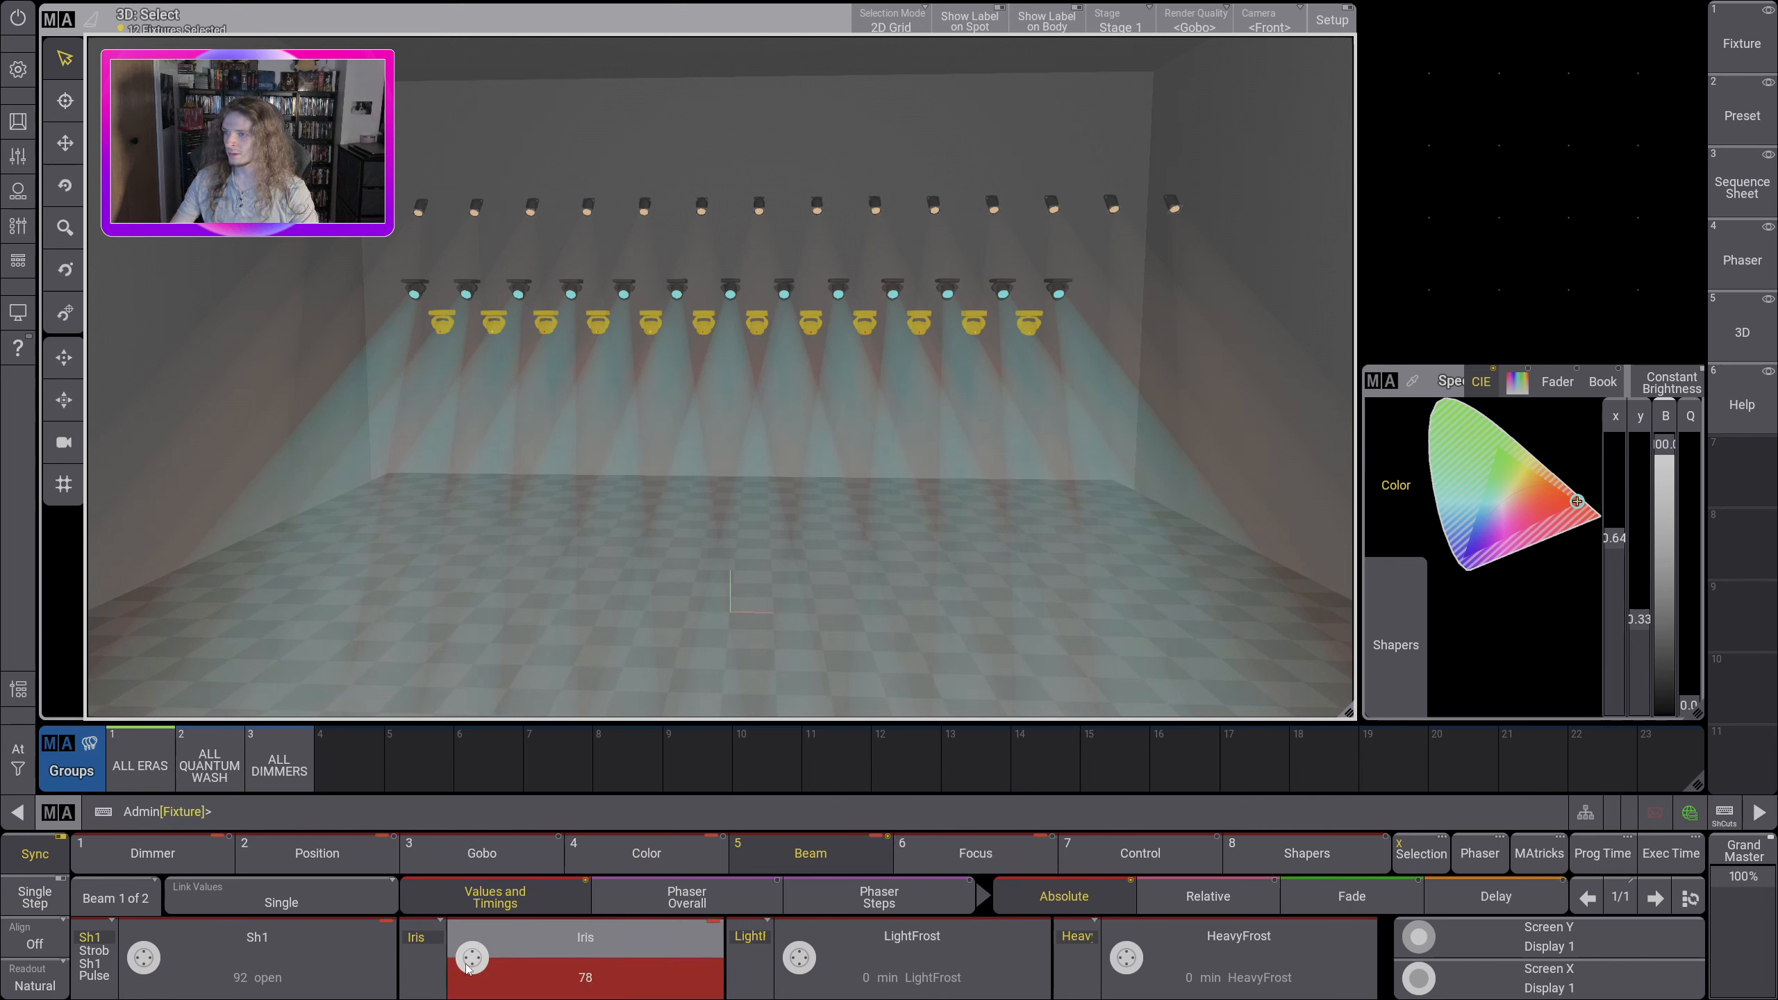
scroll(471, 961, "down", 8)
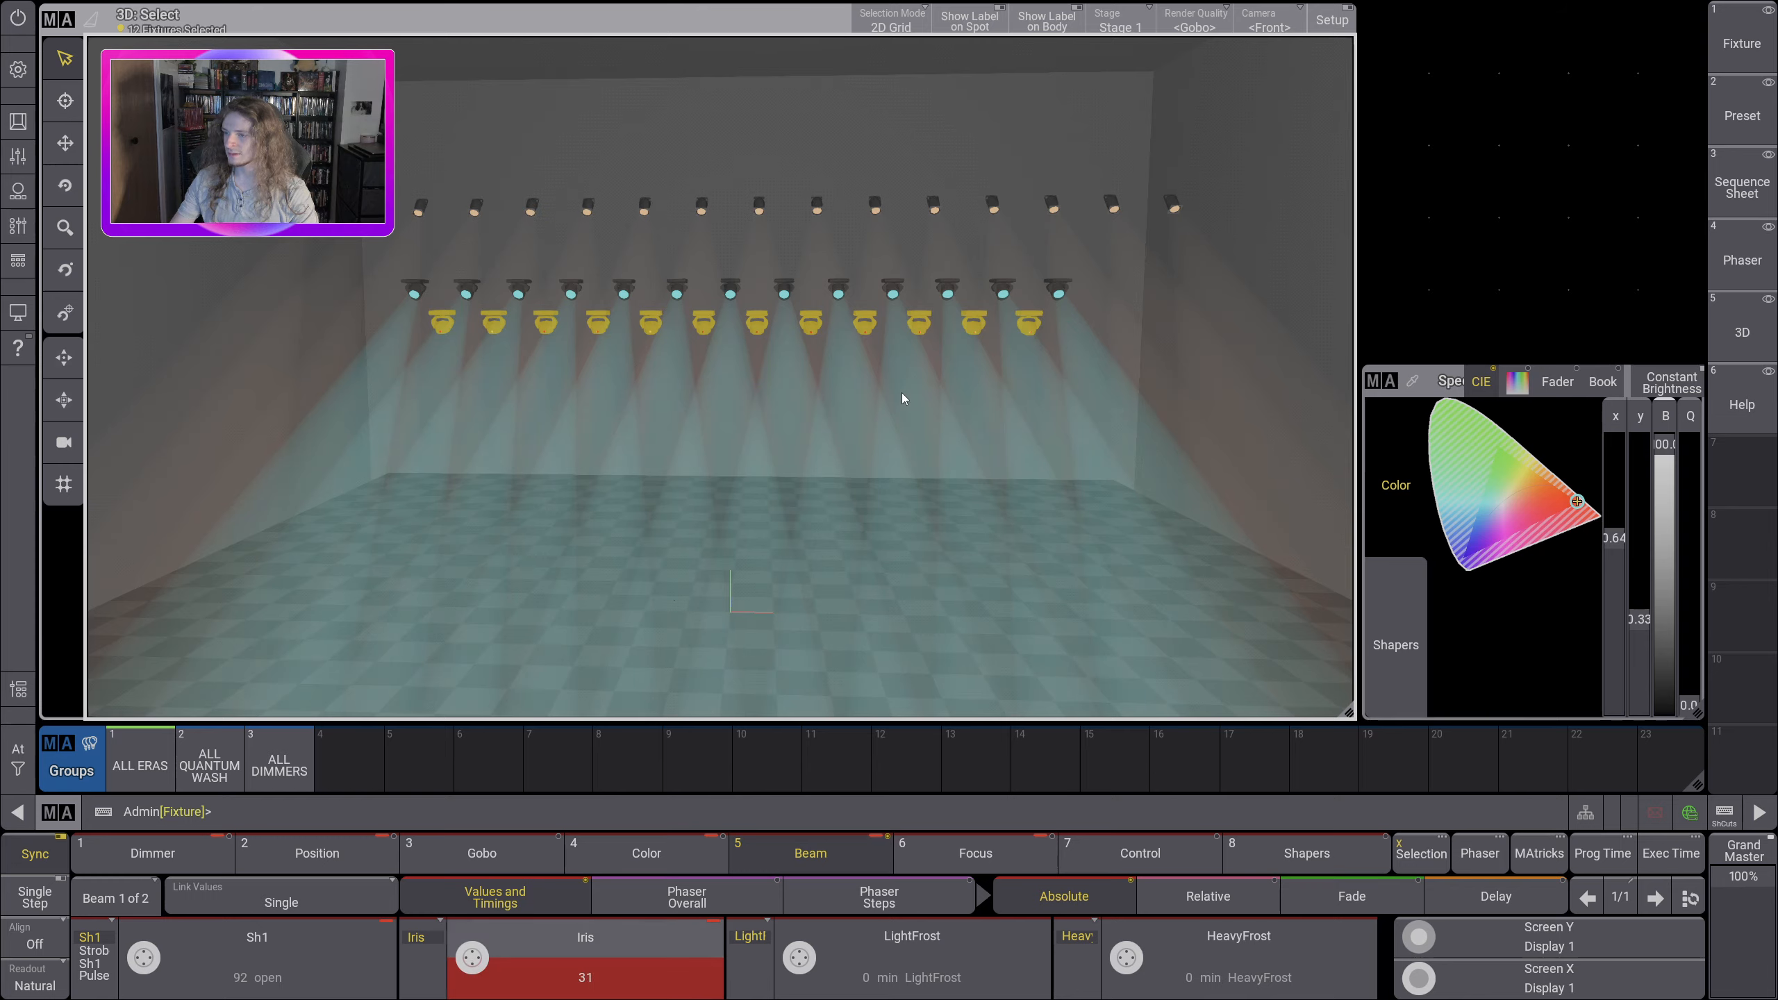
mouse_move(901, 393)
left_mouse_down()
mouse_move(558, 329)
mouse_move(919, 393)
left_mouse_up()
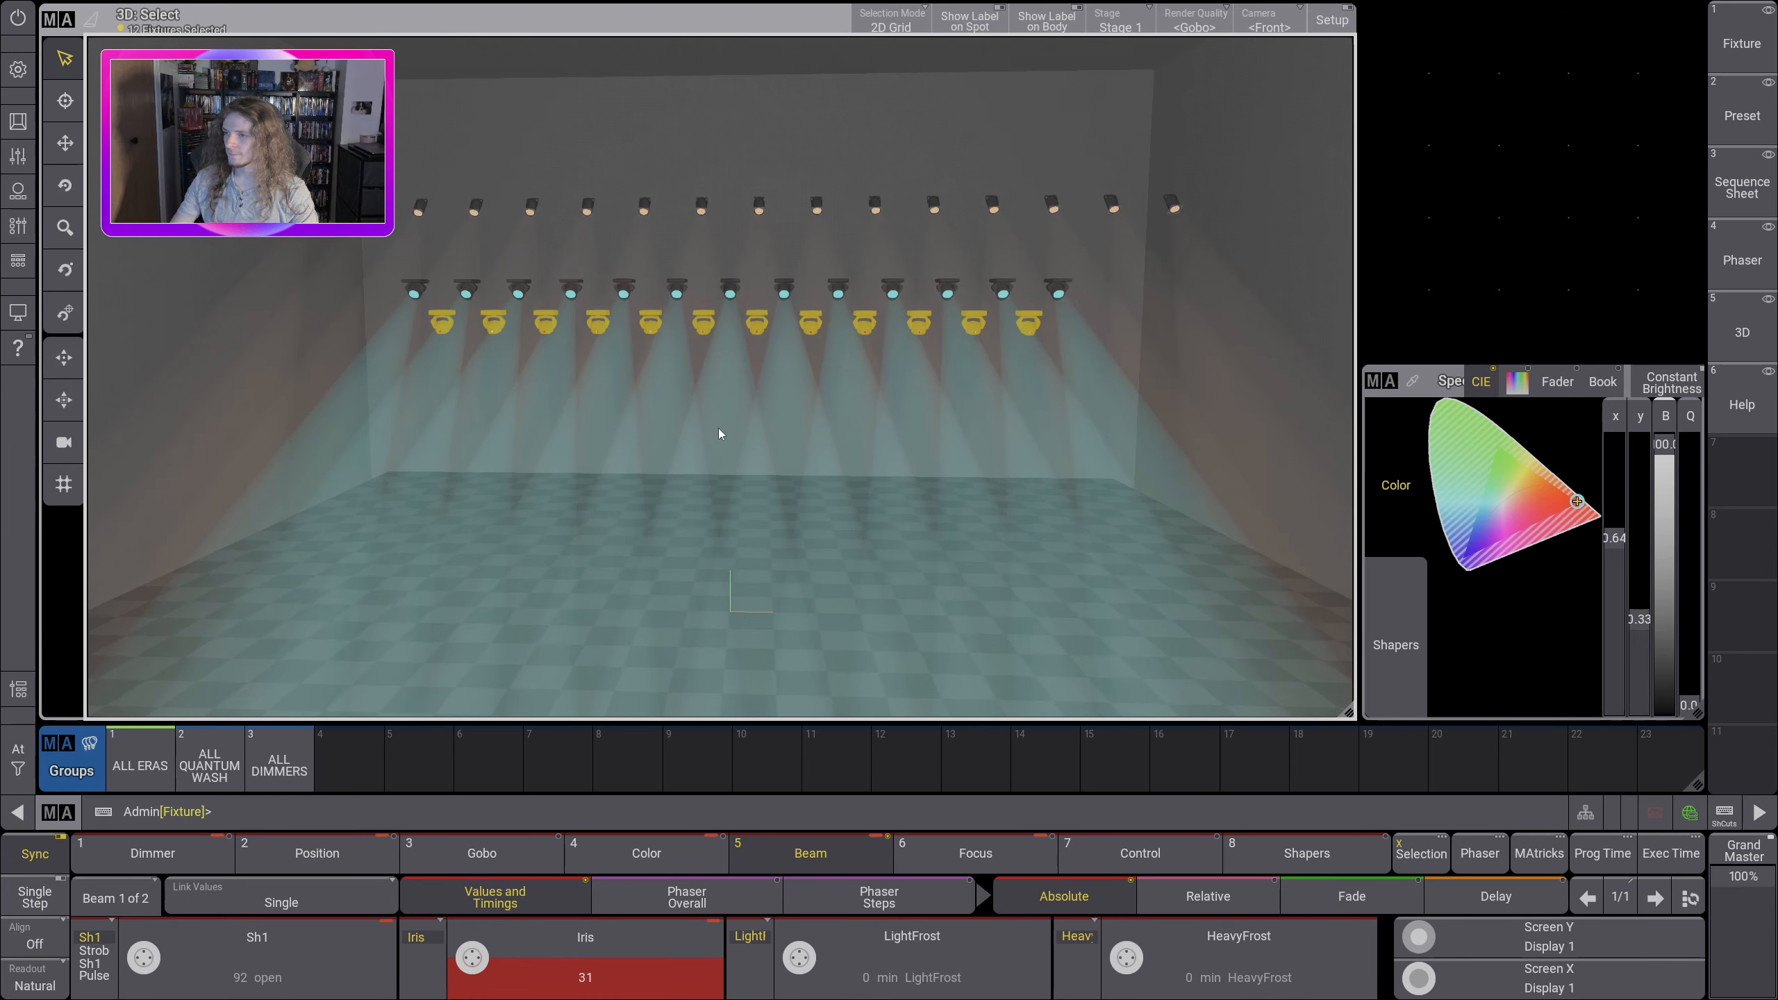
left_click_drag(695, 398, 712, 416)
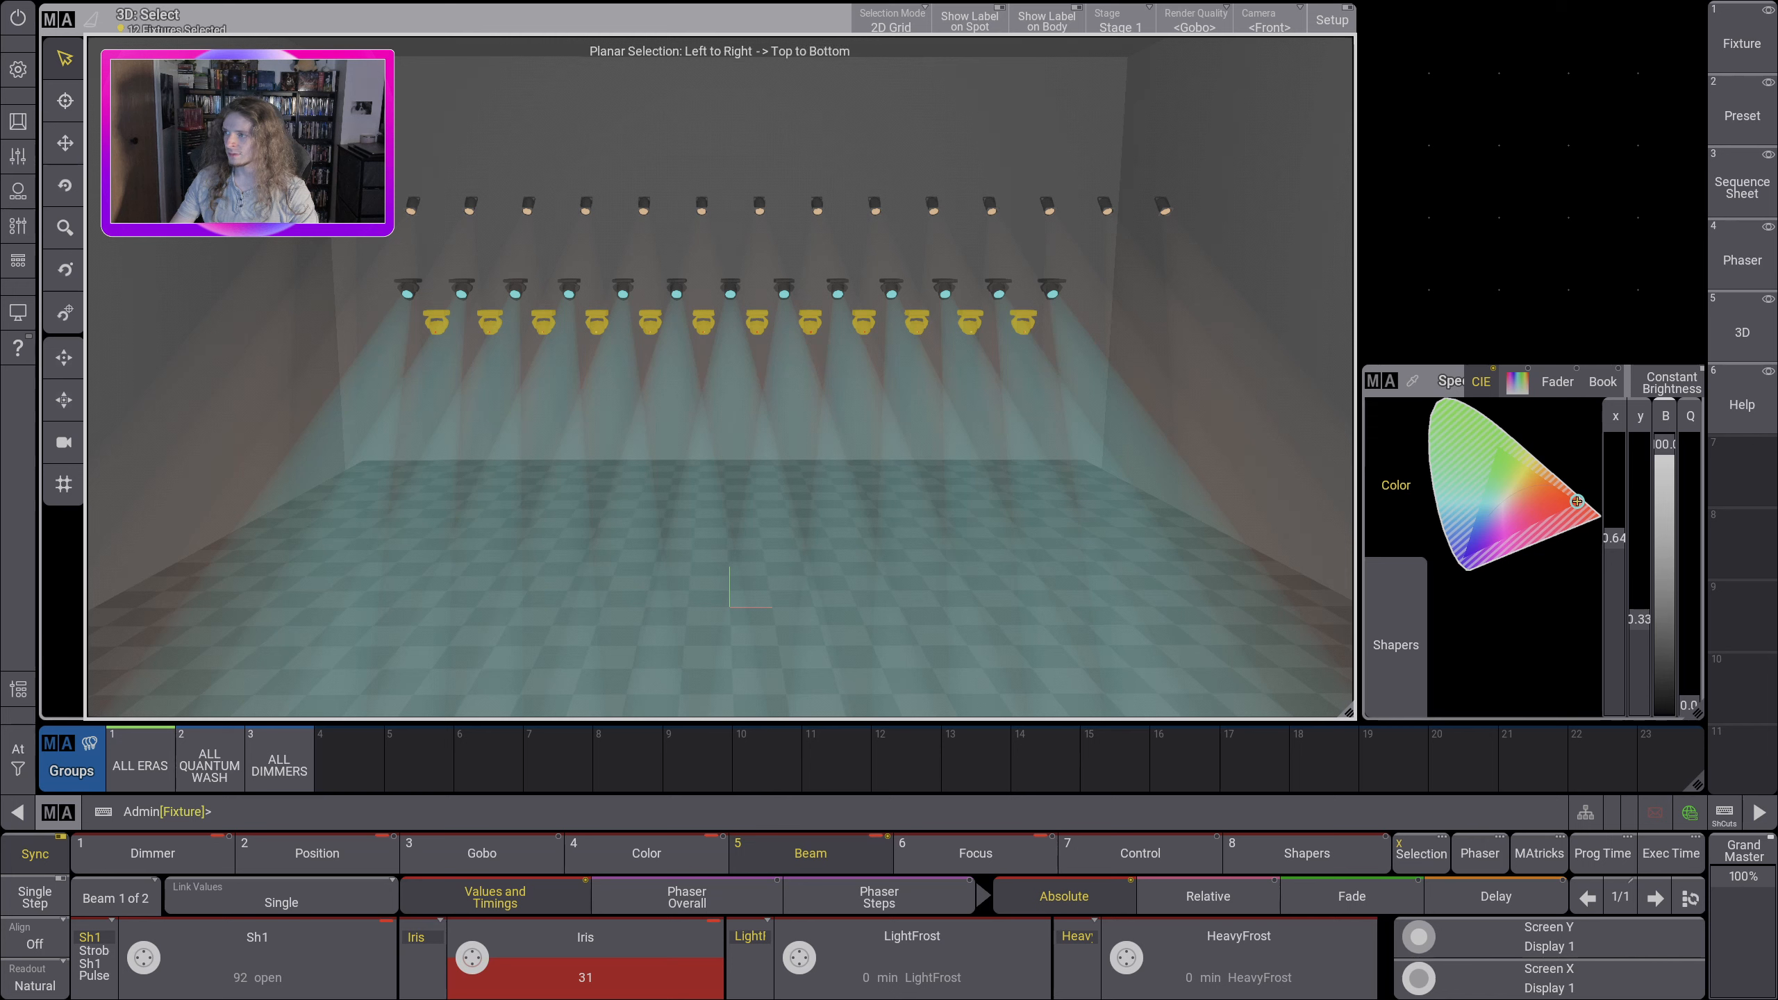
left_click_drag(1096, 283, 1096, 283)
Step: Set the dimmers of the ALL QUANTUM WASH and ALL DIMMERS groups to zero and clear the fixture selection
left_click(278, 763)
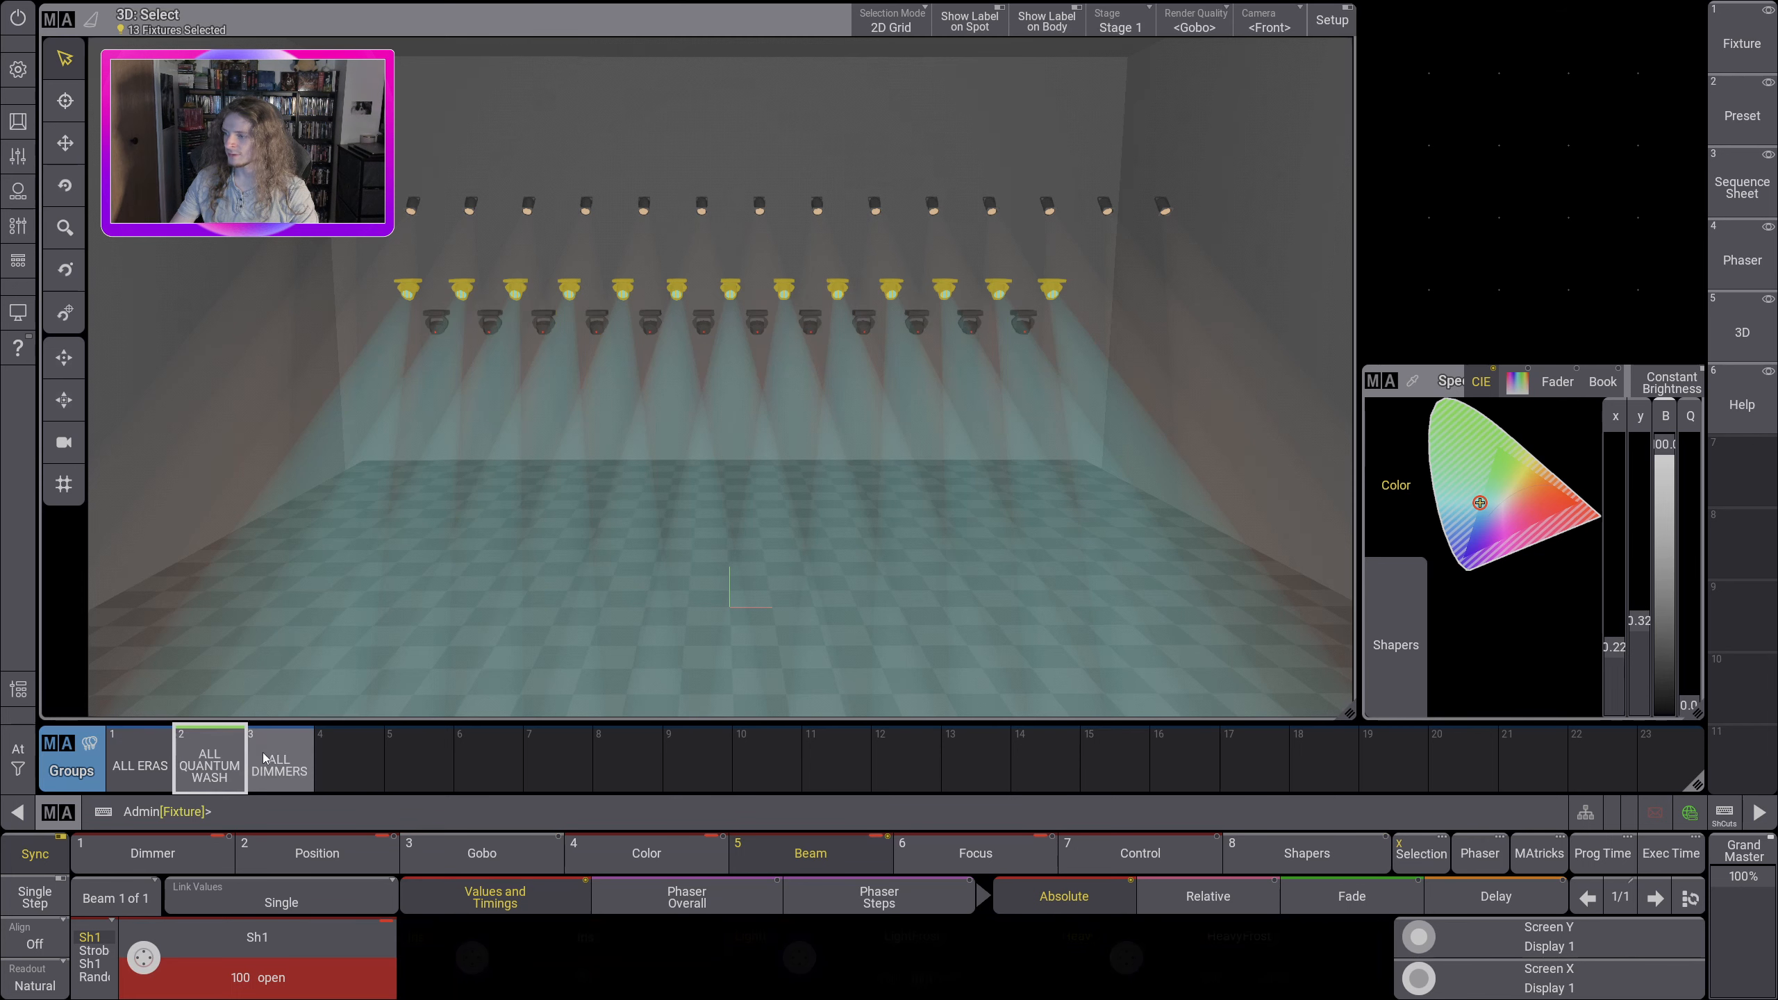
left_click(153, 852)
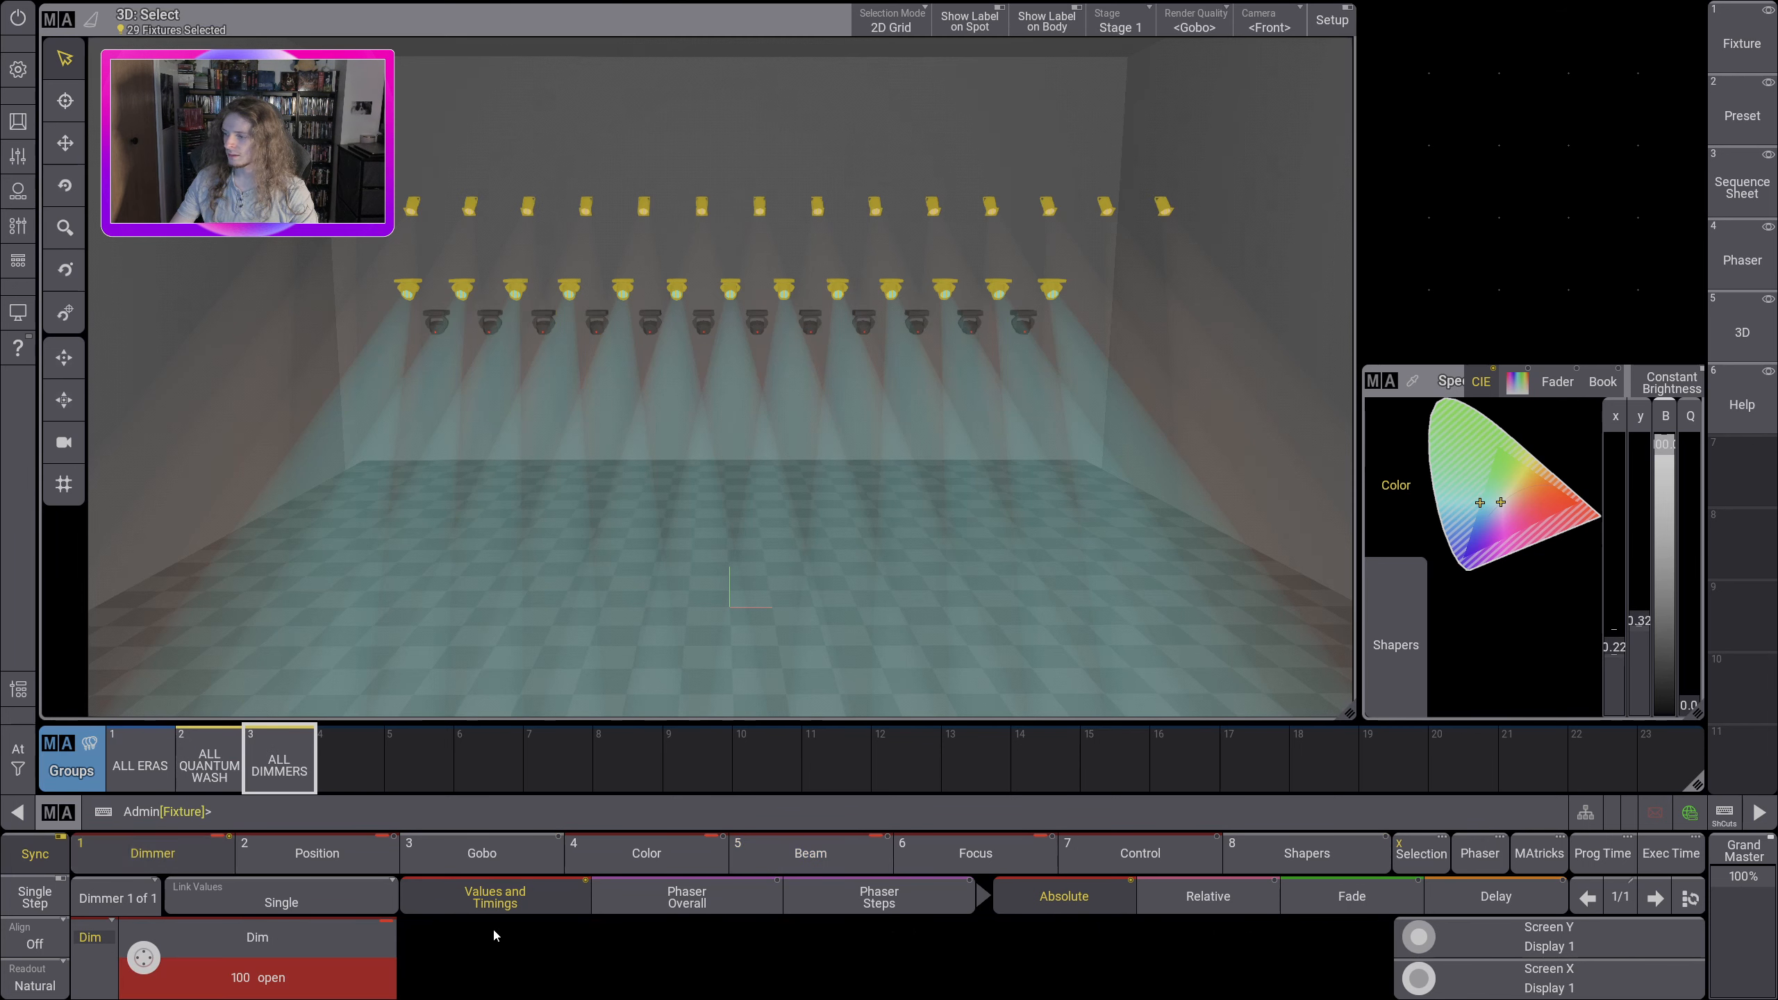
left_click(18, 749)
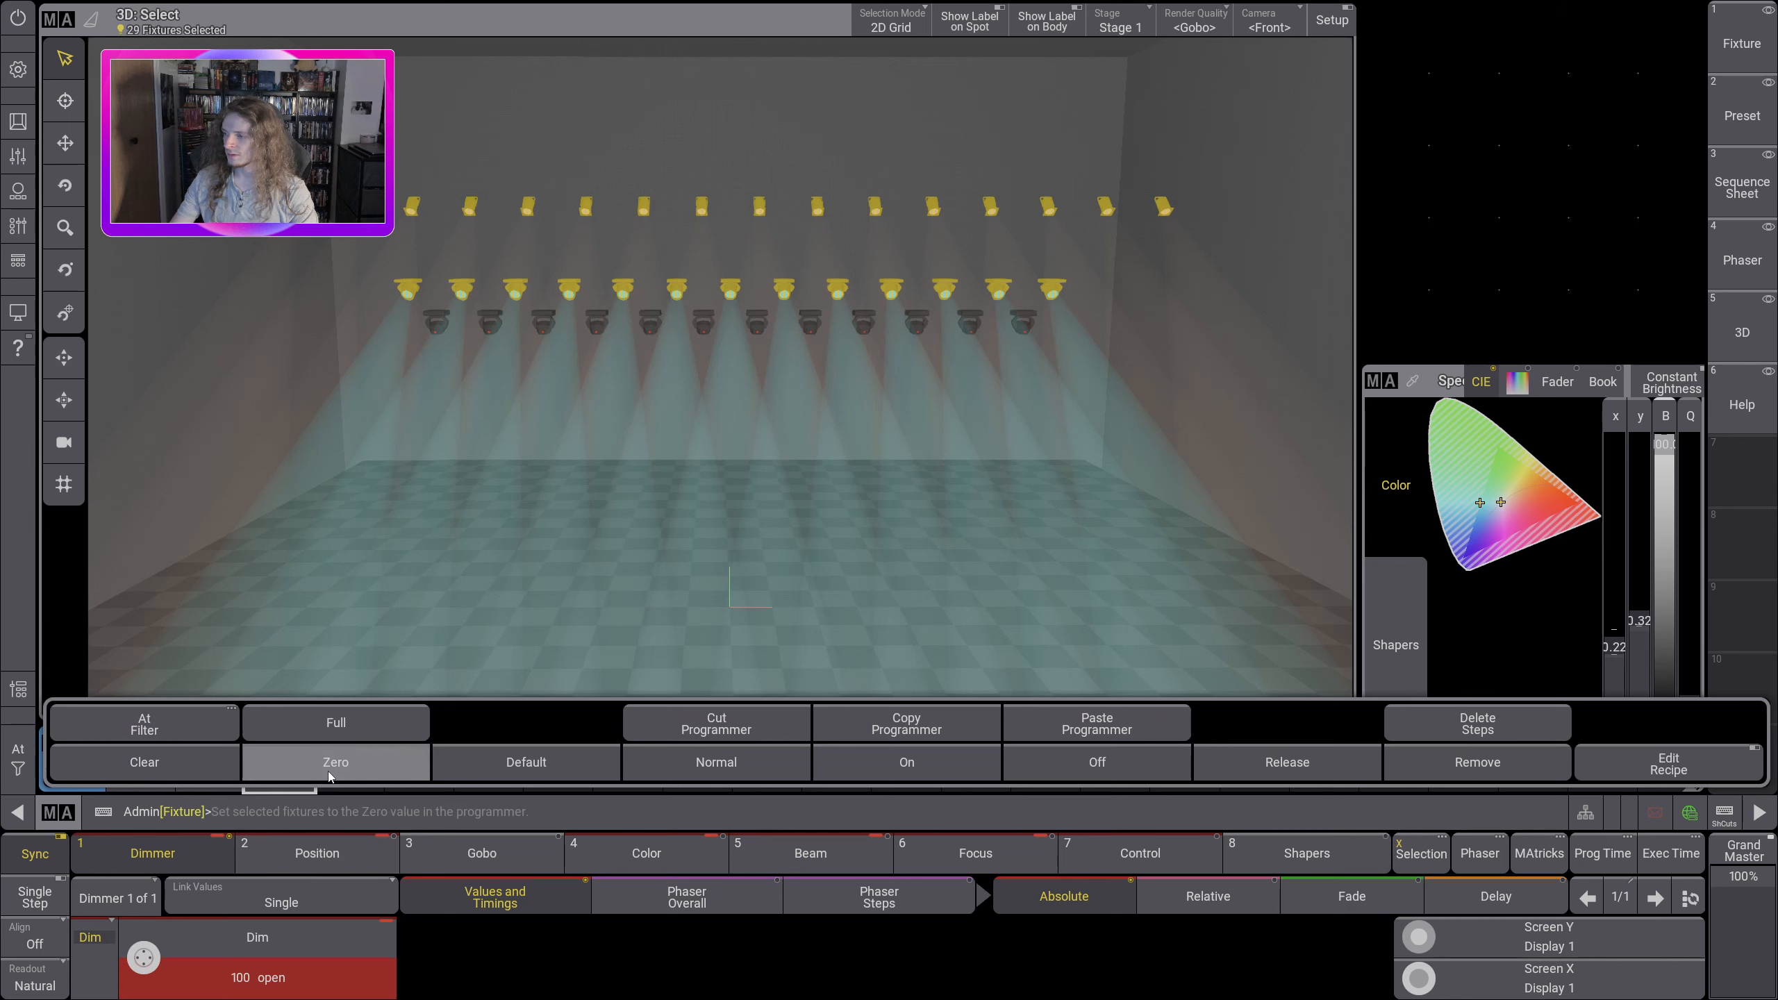
left_click(333, 771)
left_click(478, 402)
left_click_drag(702, 462, 708, 443)
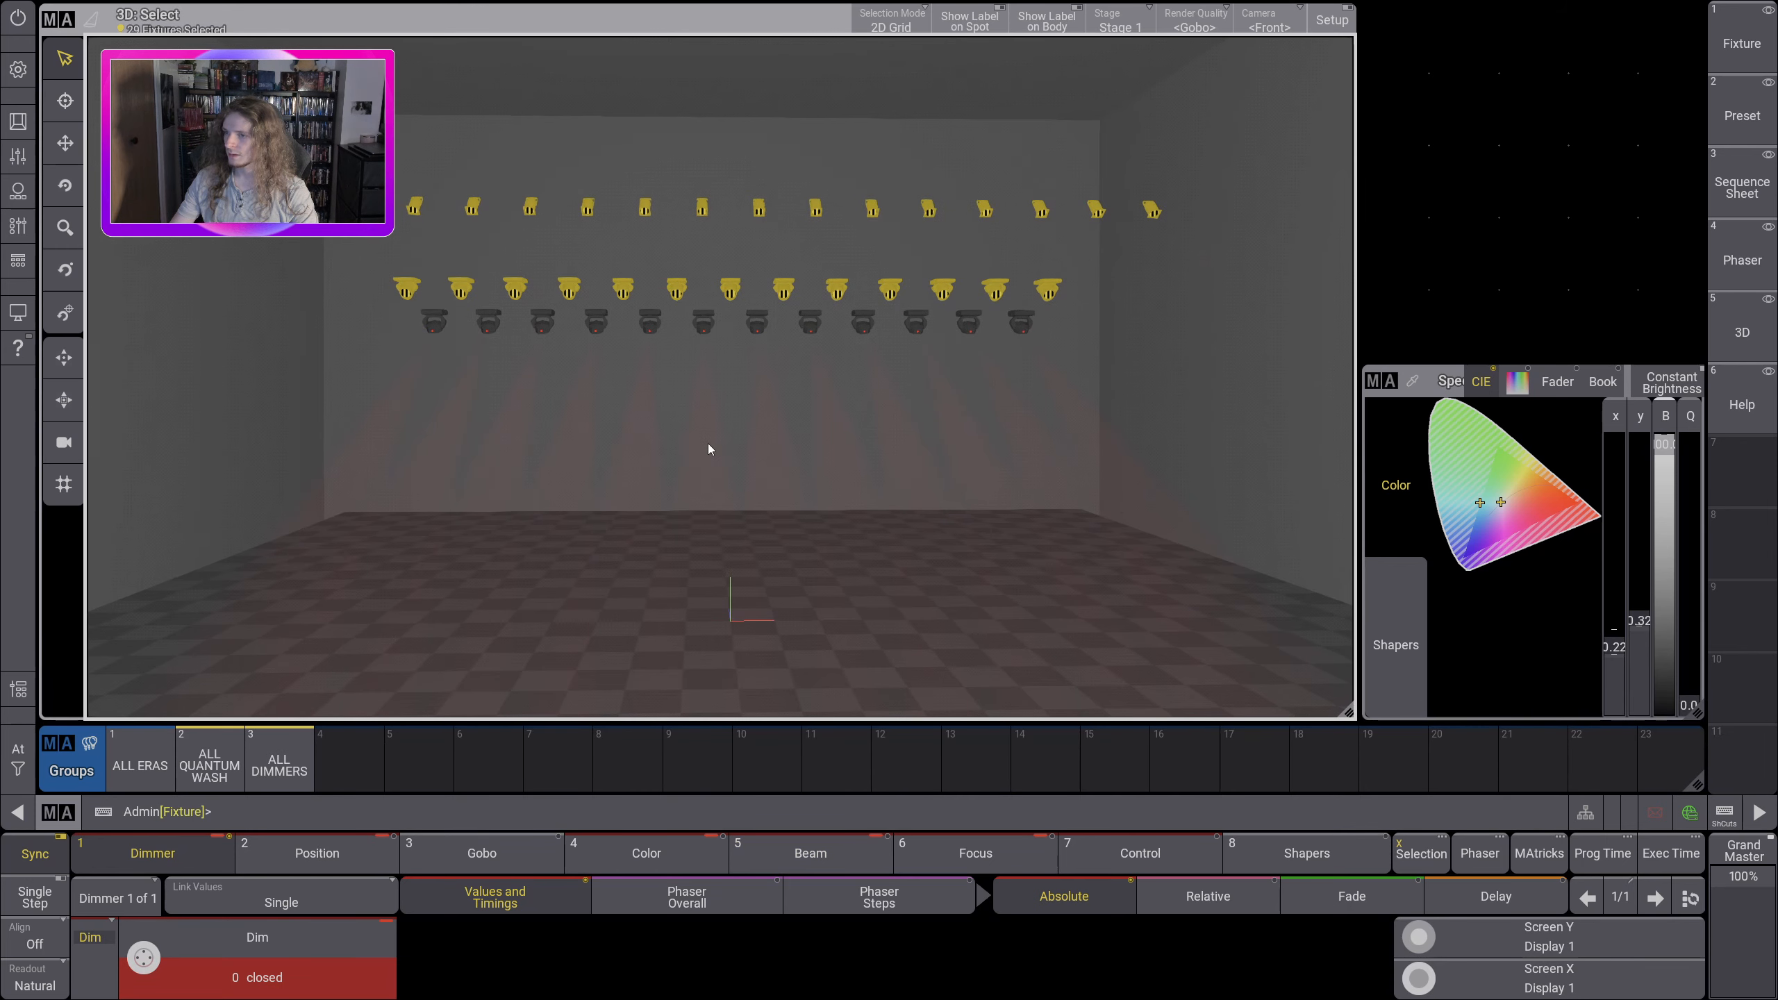
left_click(18, 749)
left_click(143, 759)
left_click(196, 544)
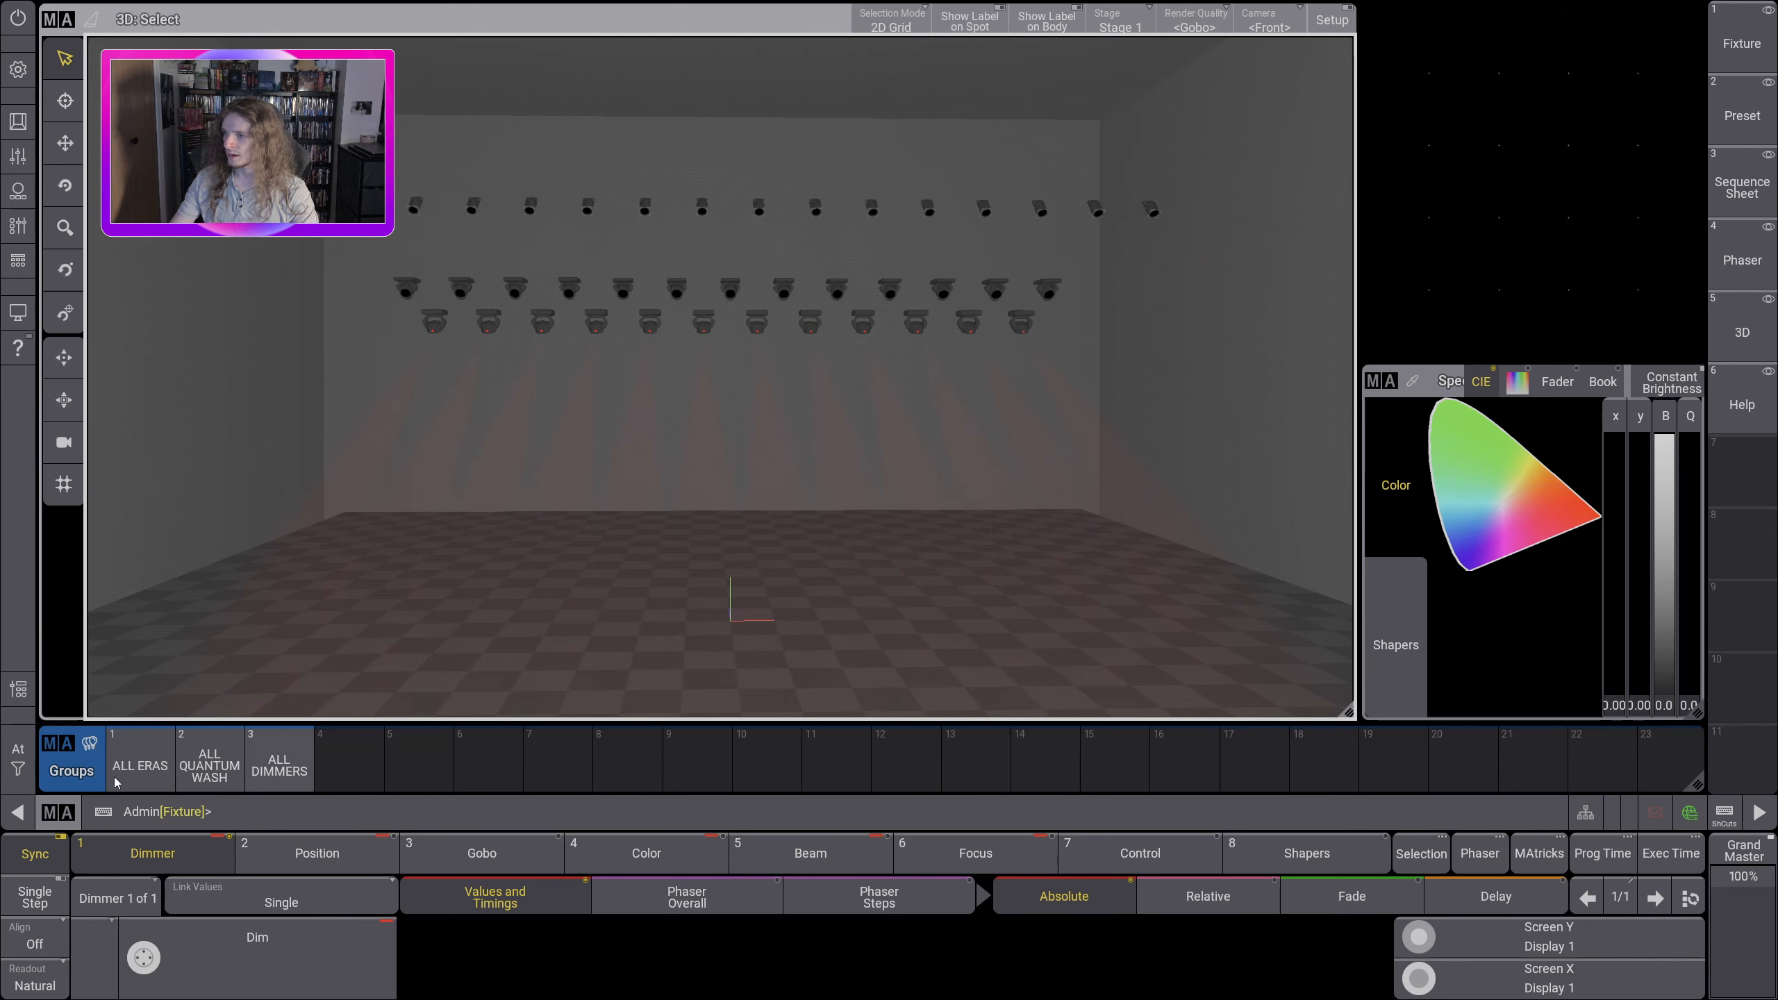
Step: Select the ALL ERAS group and close its iris completely to 0
left_click(140, 760)
left_click(976, 855)
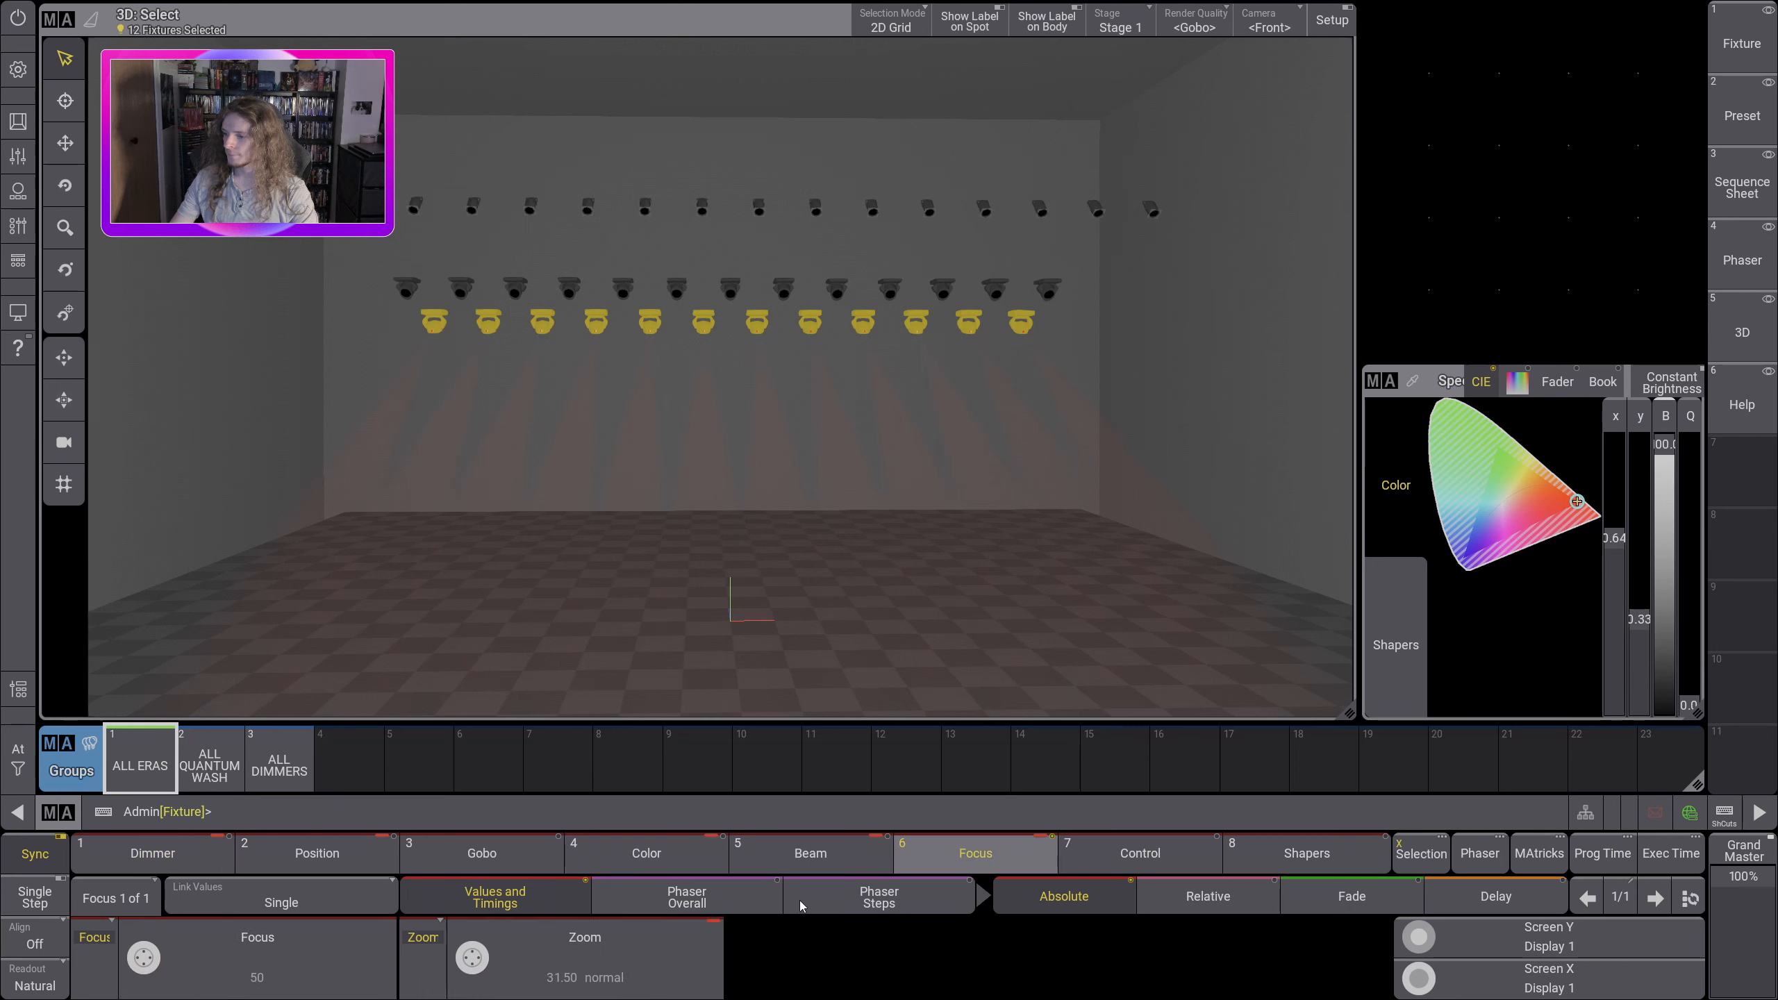
left_click(646, 855)
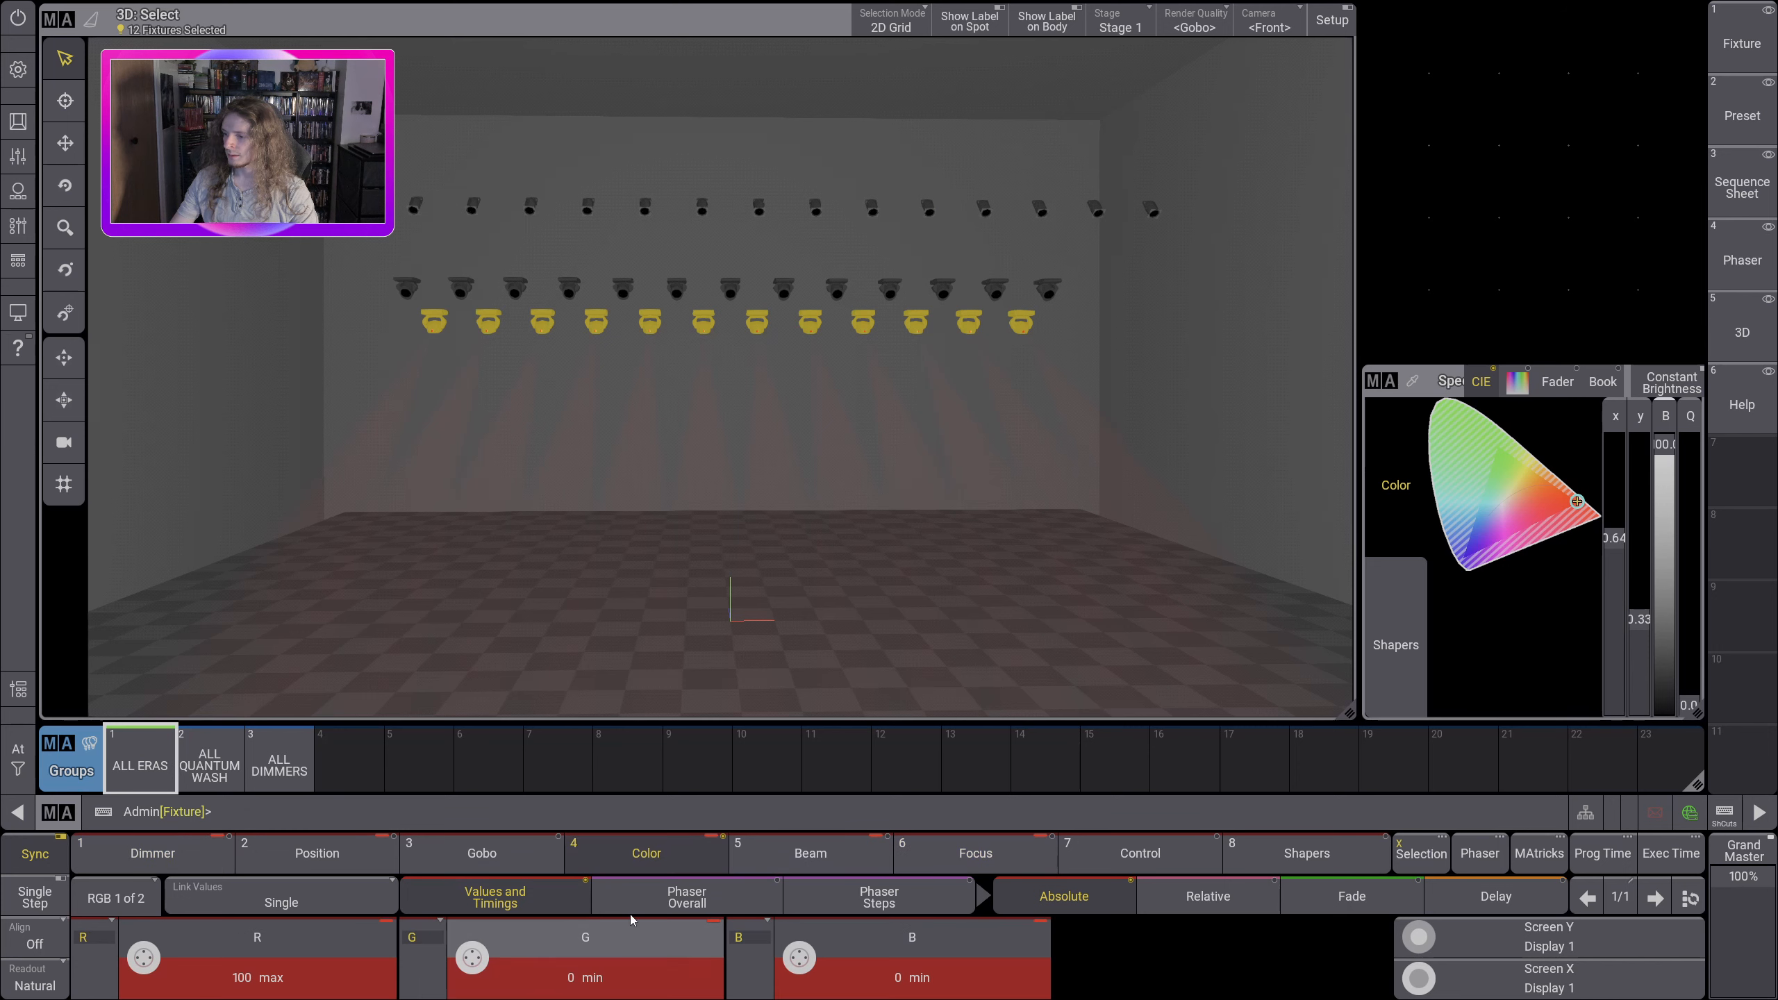
left_click(810, 855)
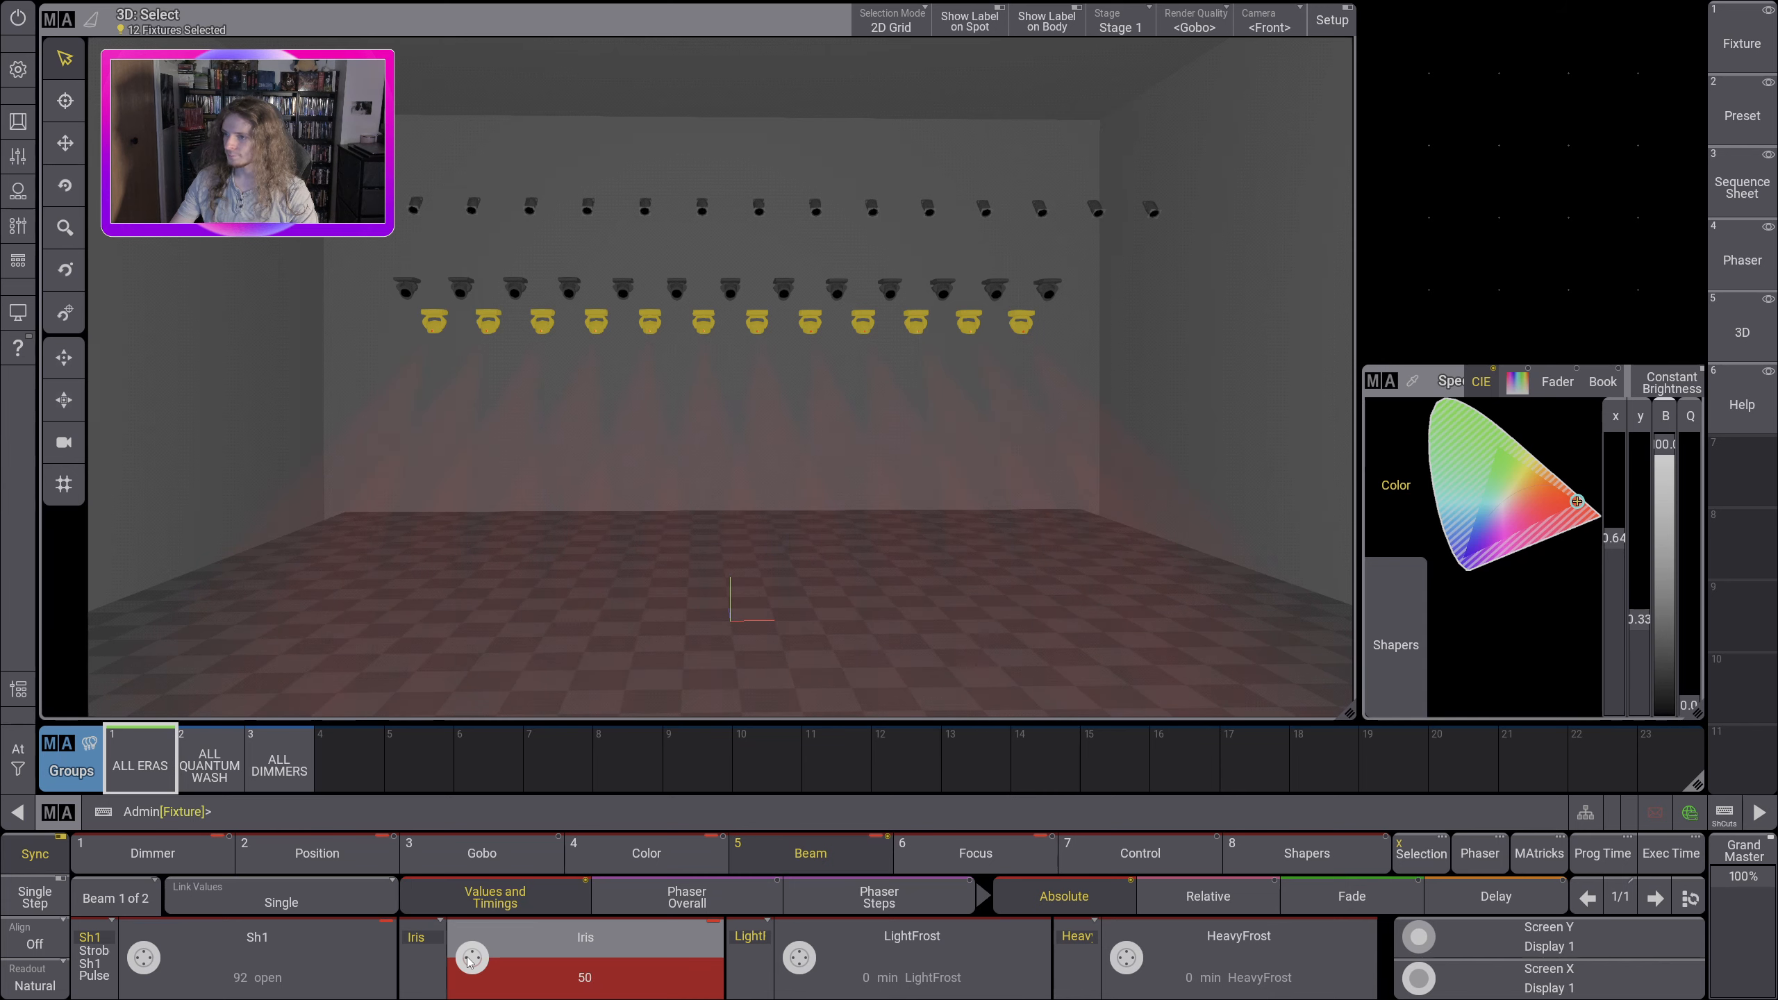
left_click(470, 957)
left_click(1090, 569)
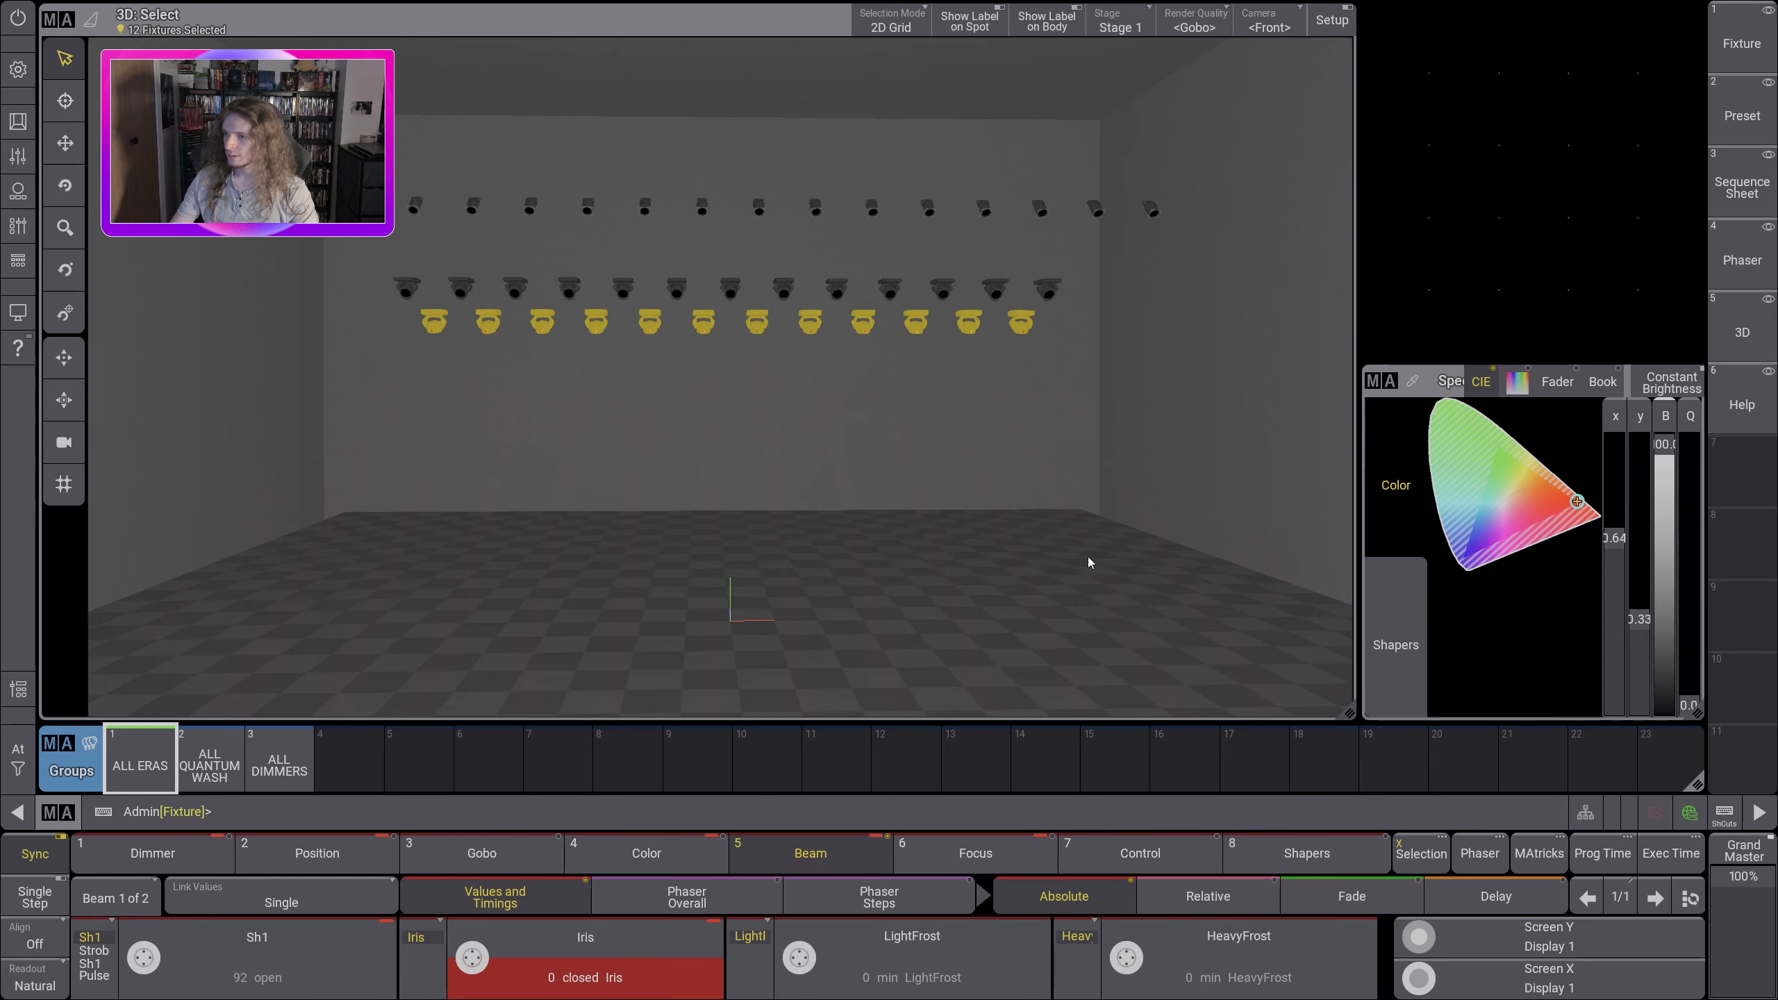
Step: Return the ALL ERAS iris to its default and set LightFrost to 10 and HeavyFrost to 74
left_click(586, 970)
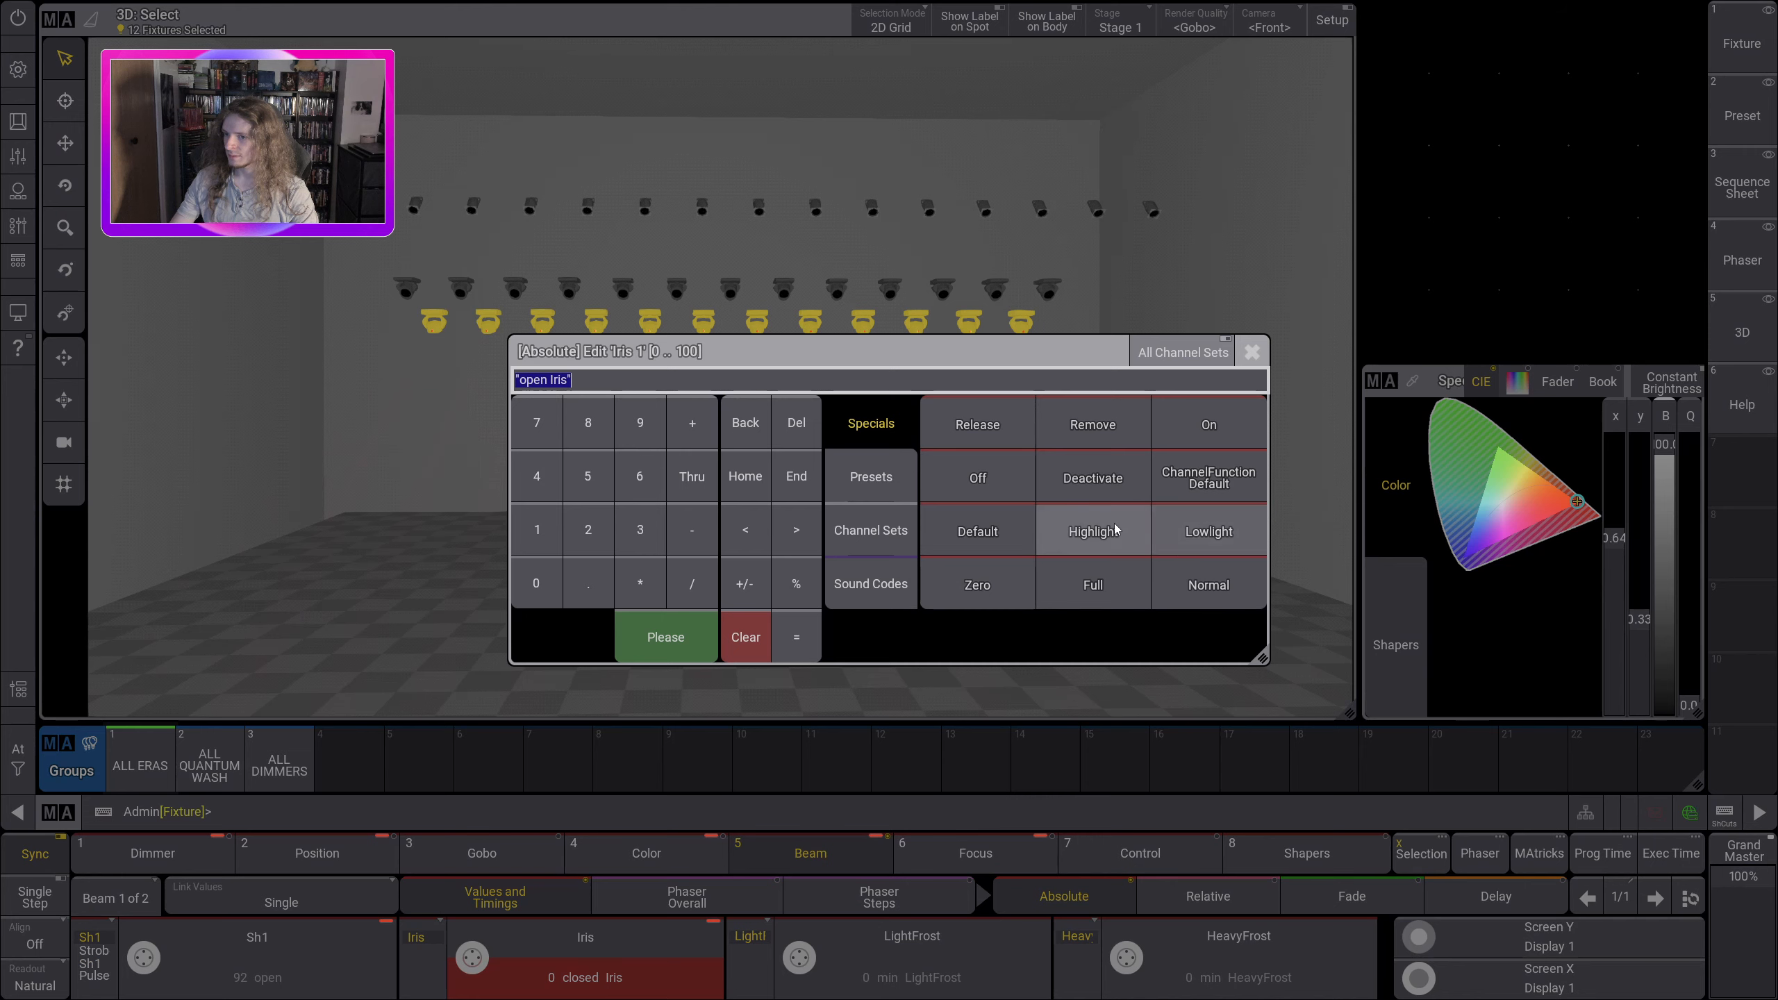
left_click(980, 532)
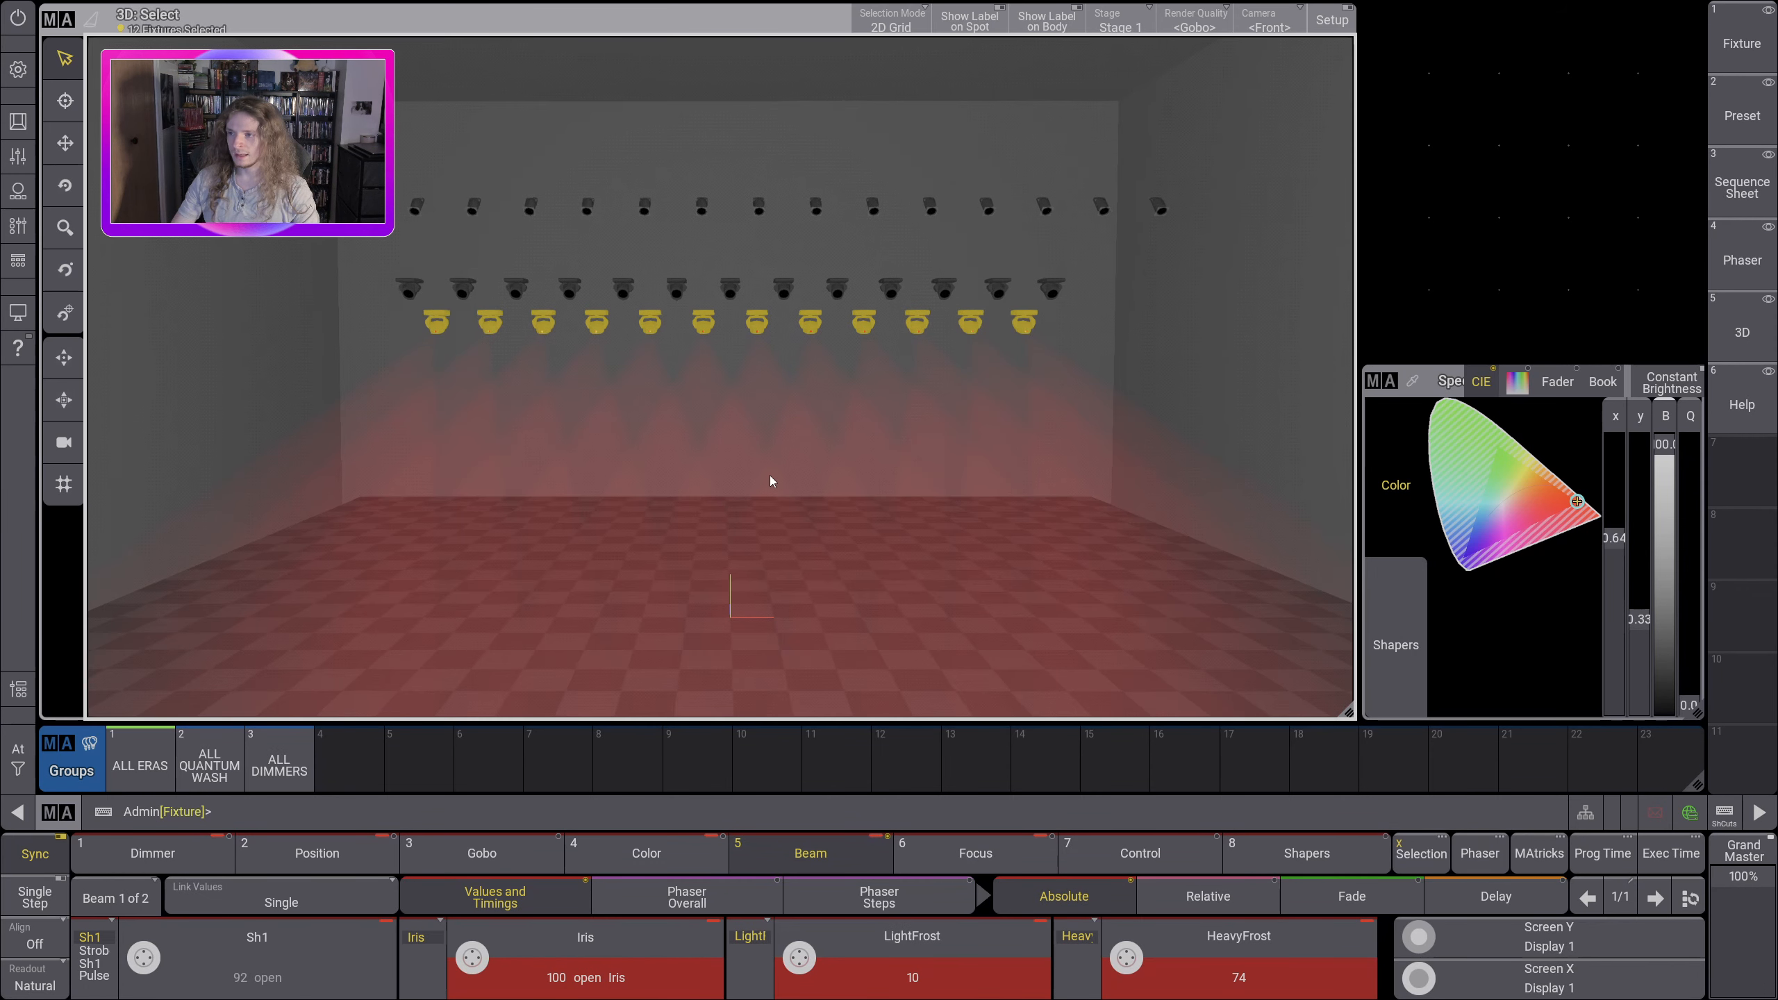
left_click_drag(771, 477, 766, 483)
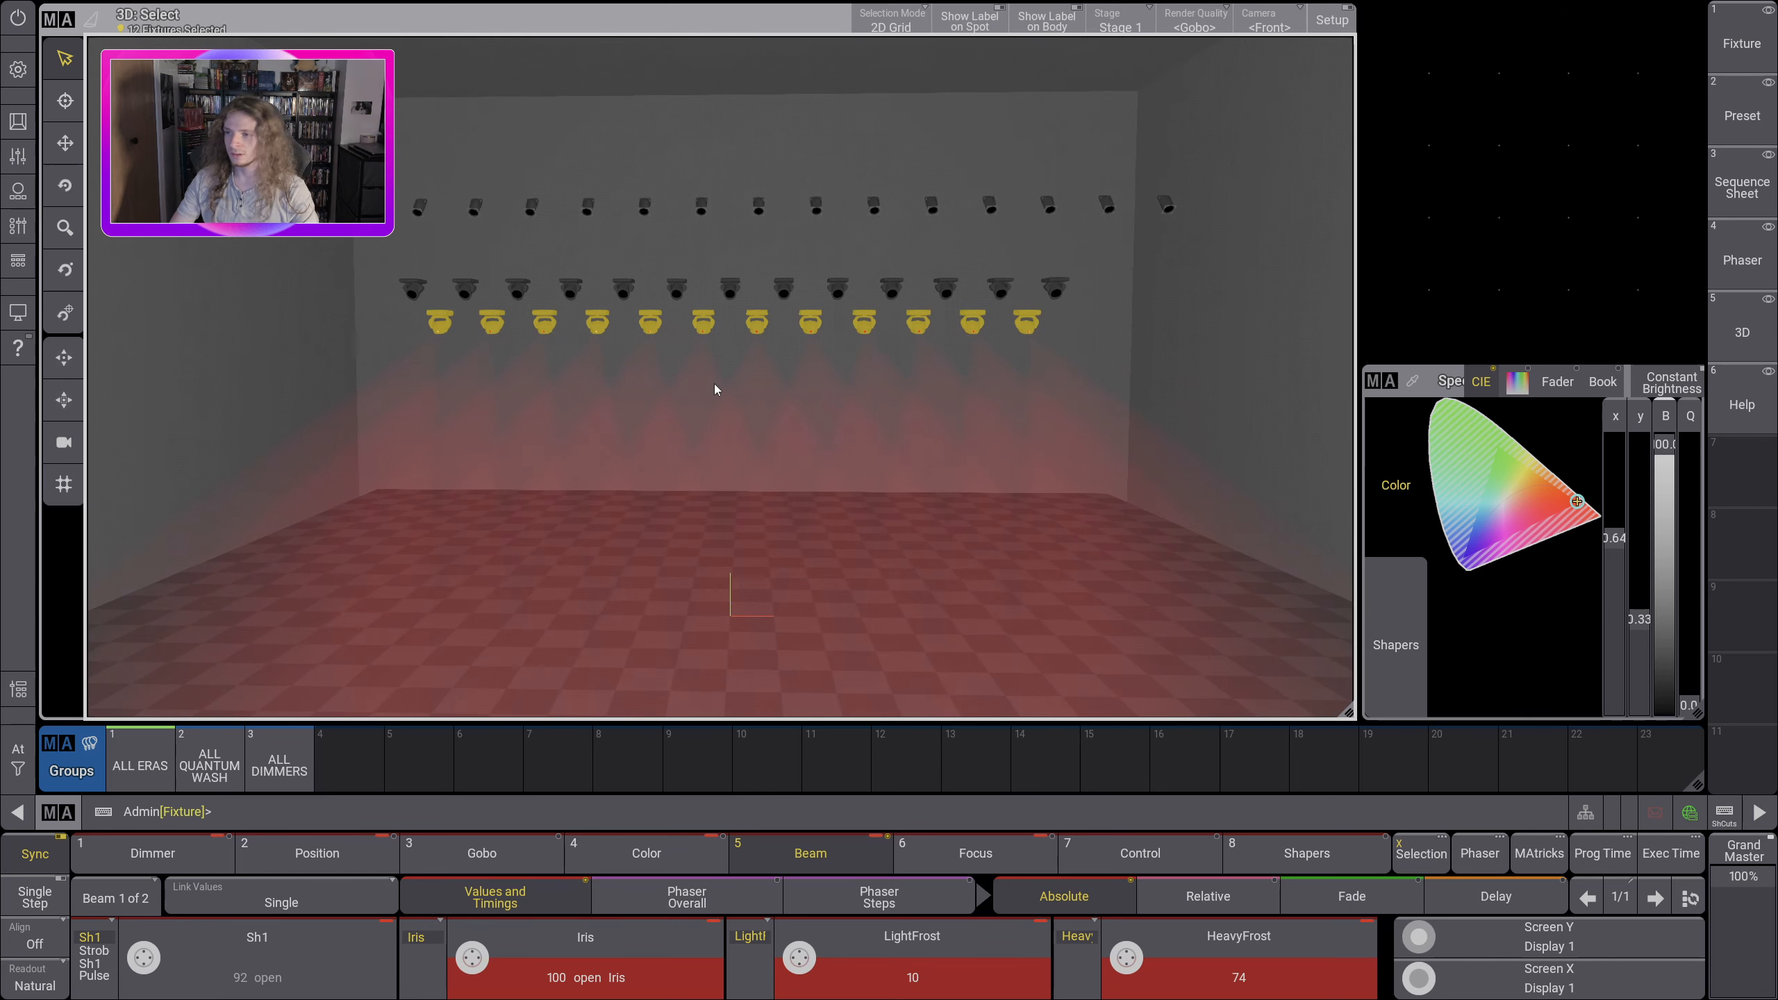
left_click_drag(734, 369, 736, 364)
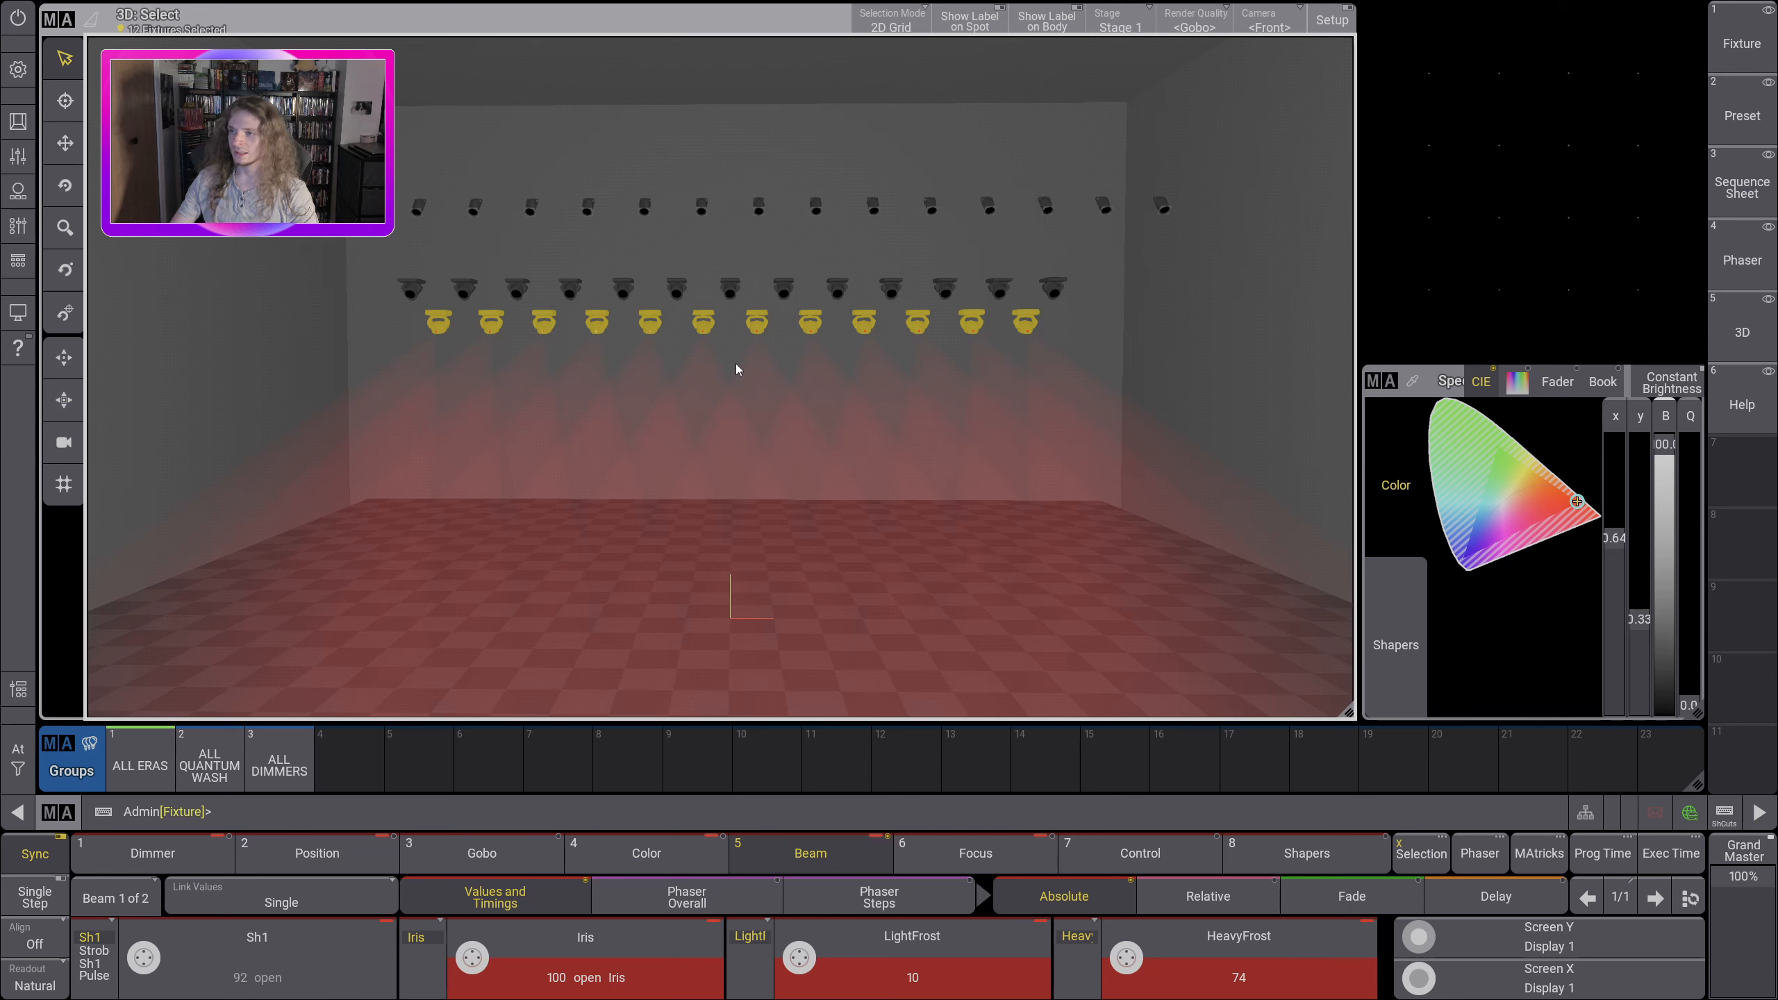
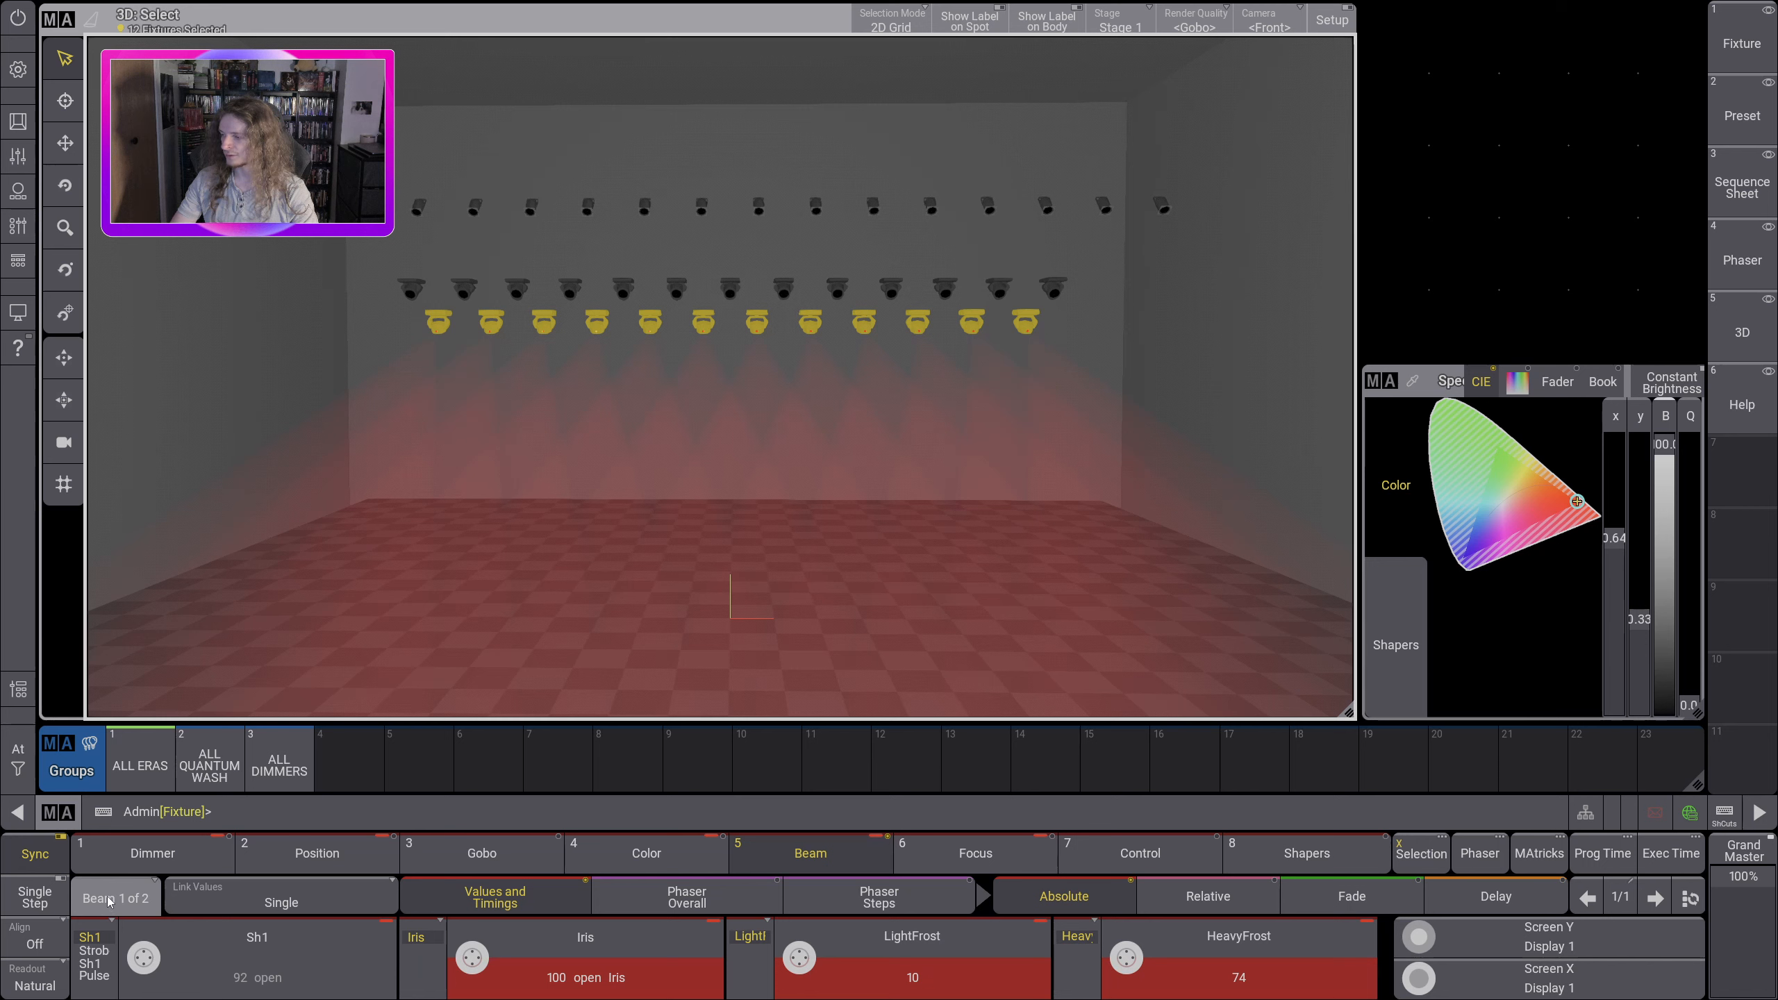
Step: Apply the 4 facet prism channel set to the selected ALL ERAS fixtures
left_click(146, 901)
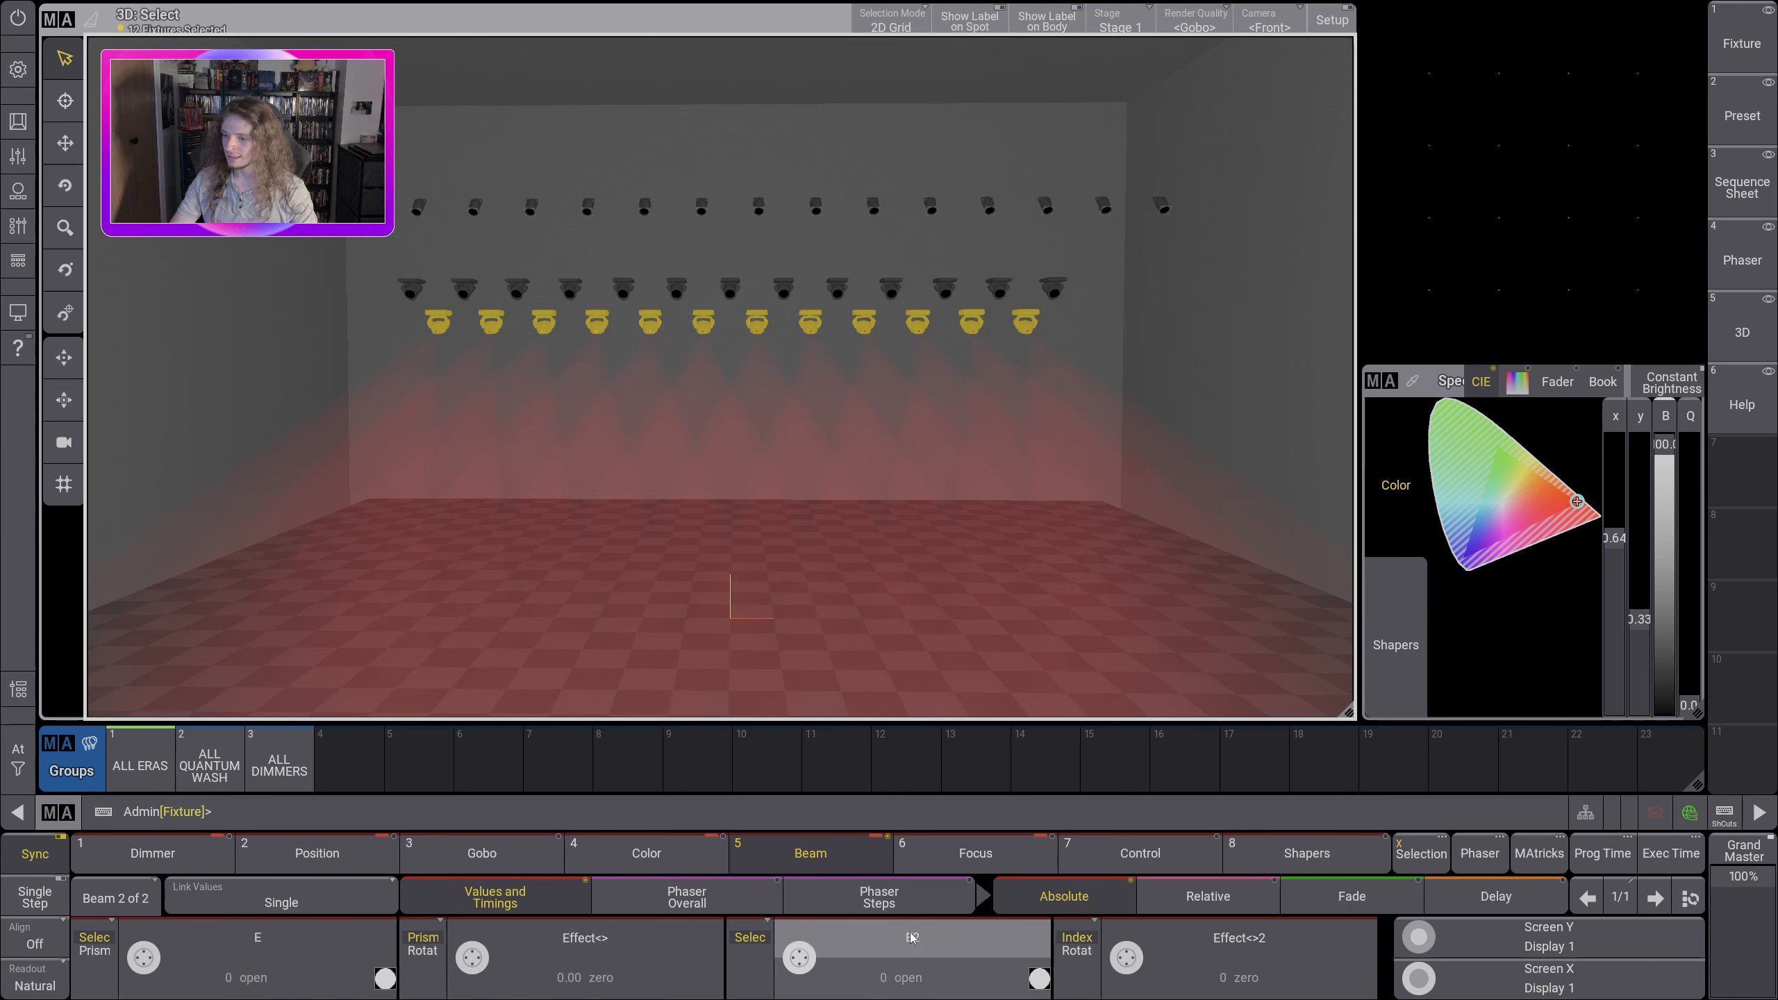
left_click(266, 938)
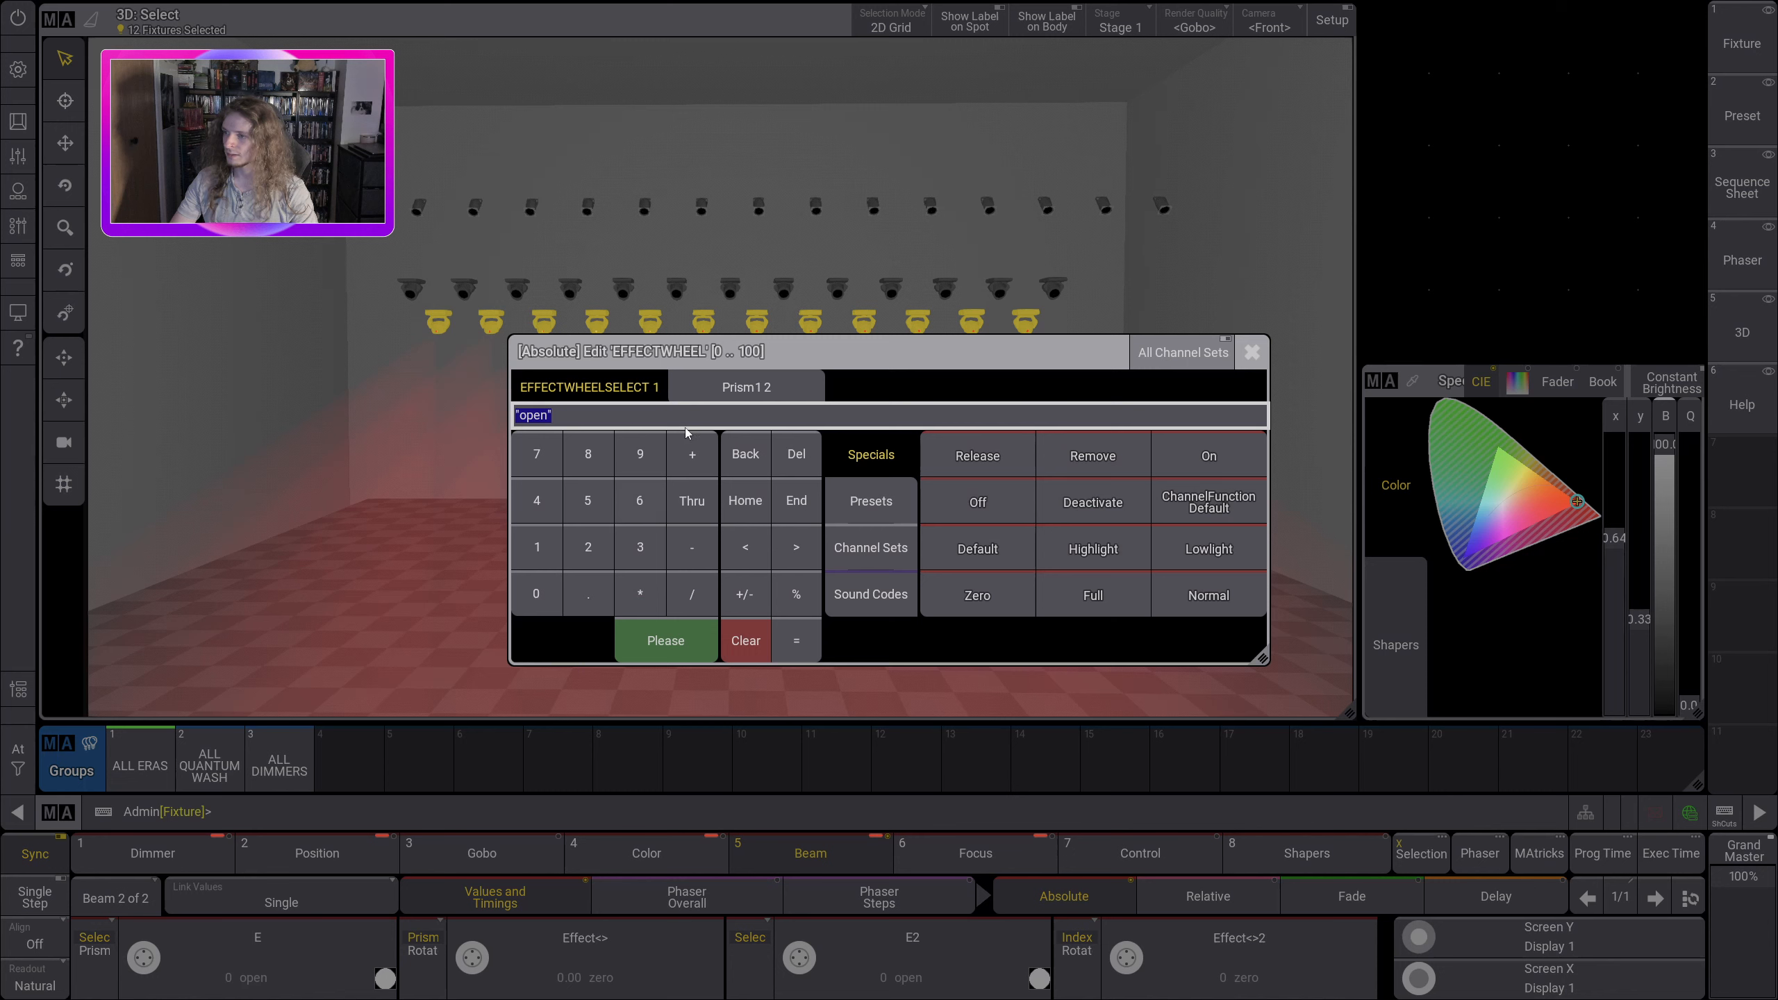
left_click(748, 396)
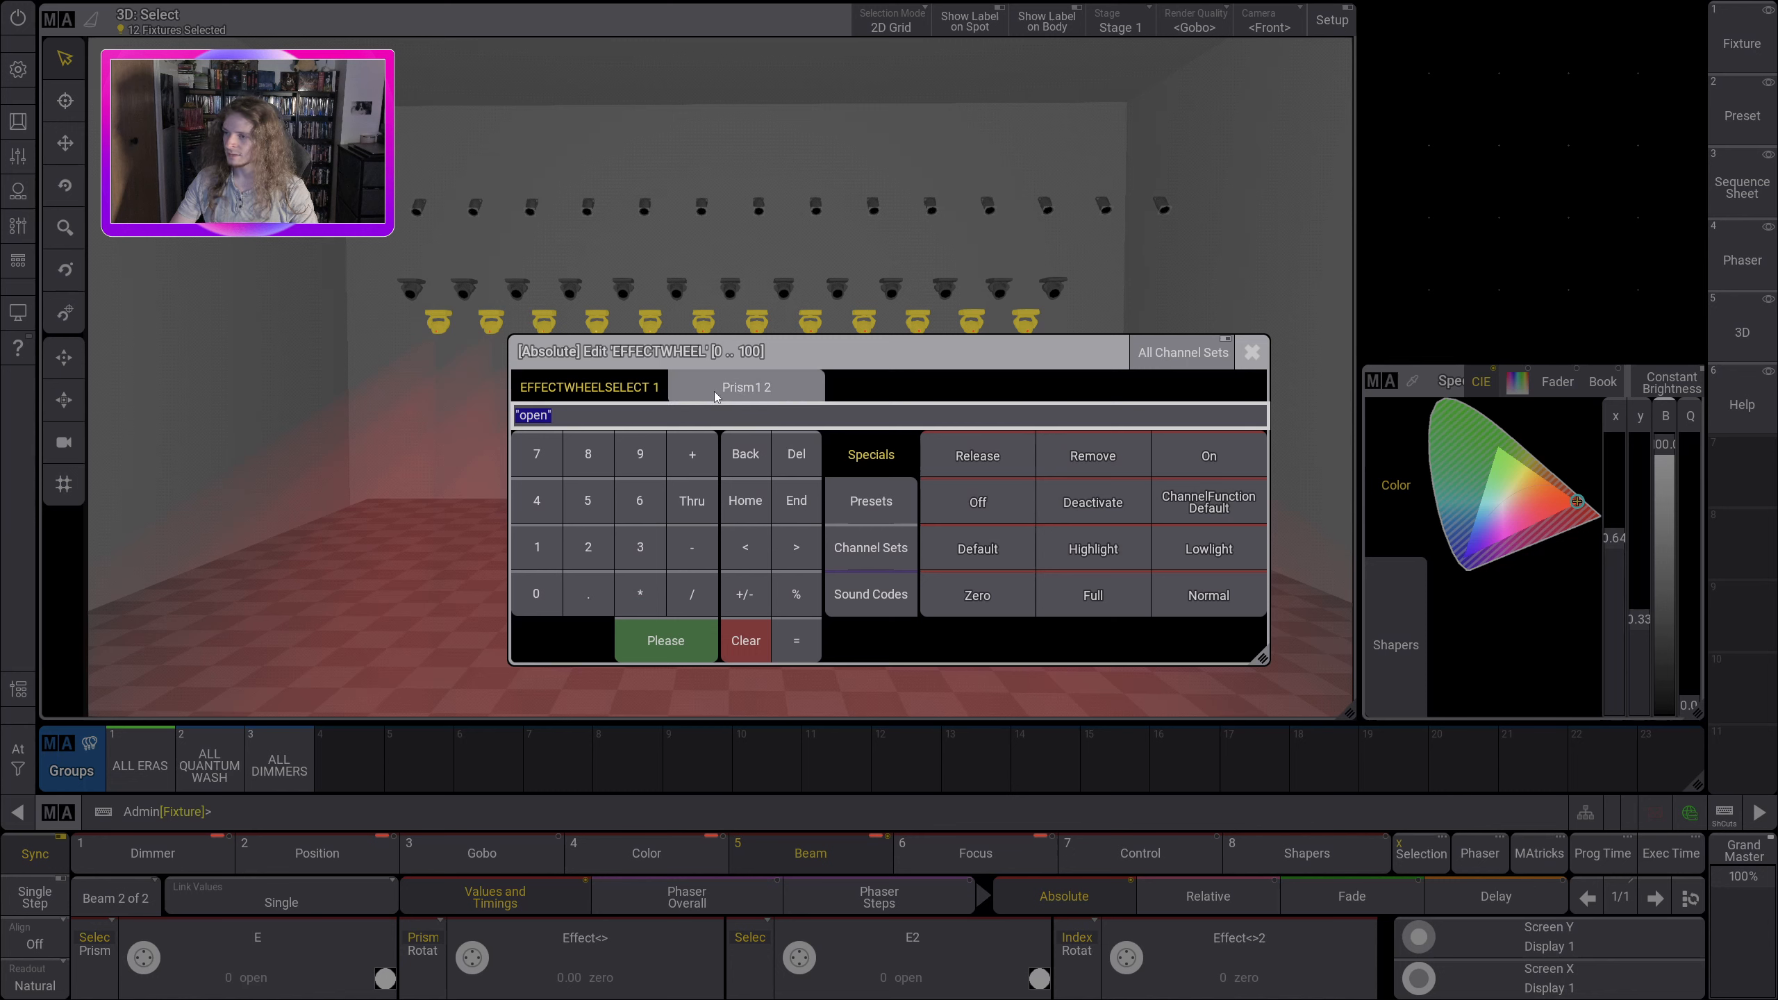
left_click(580, 401)
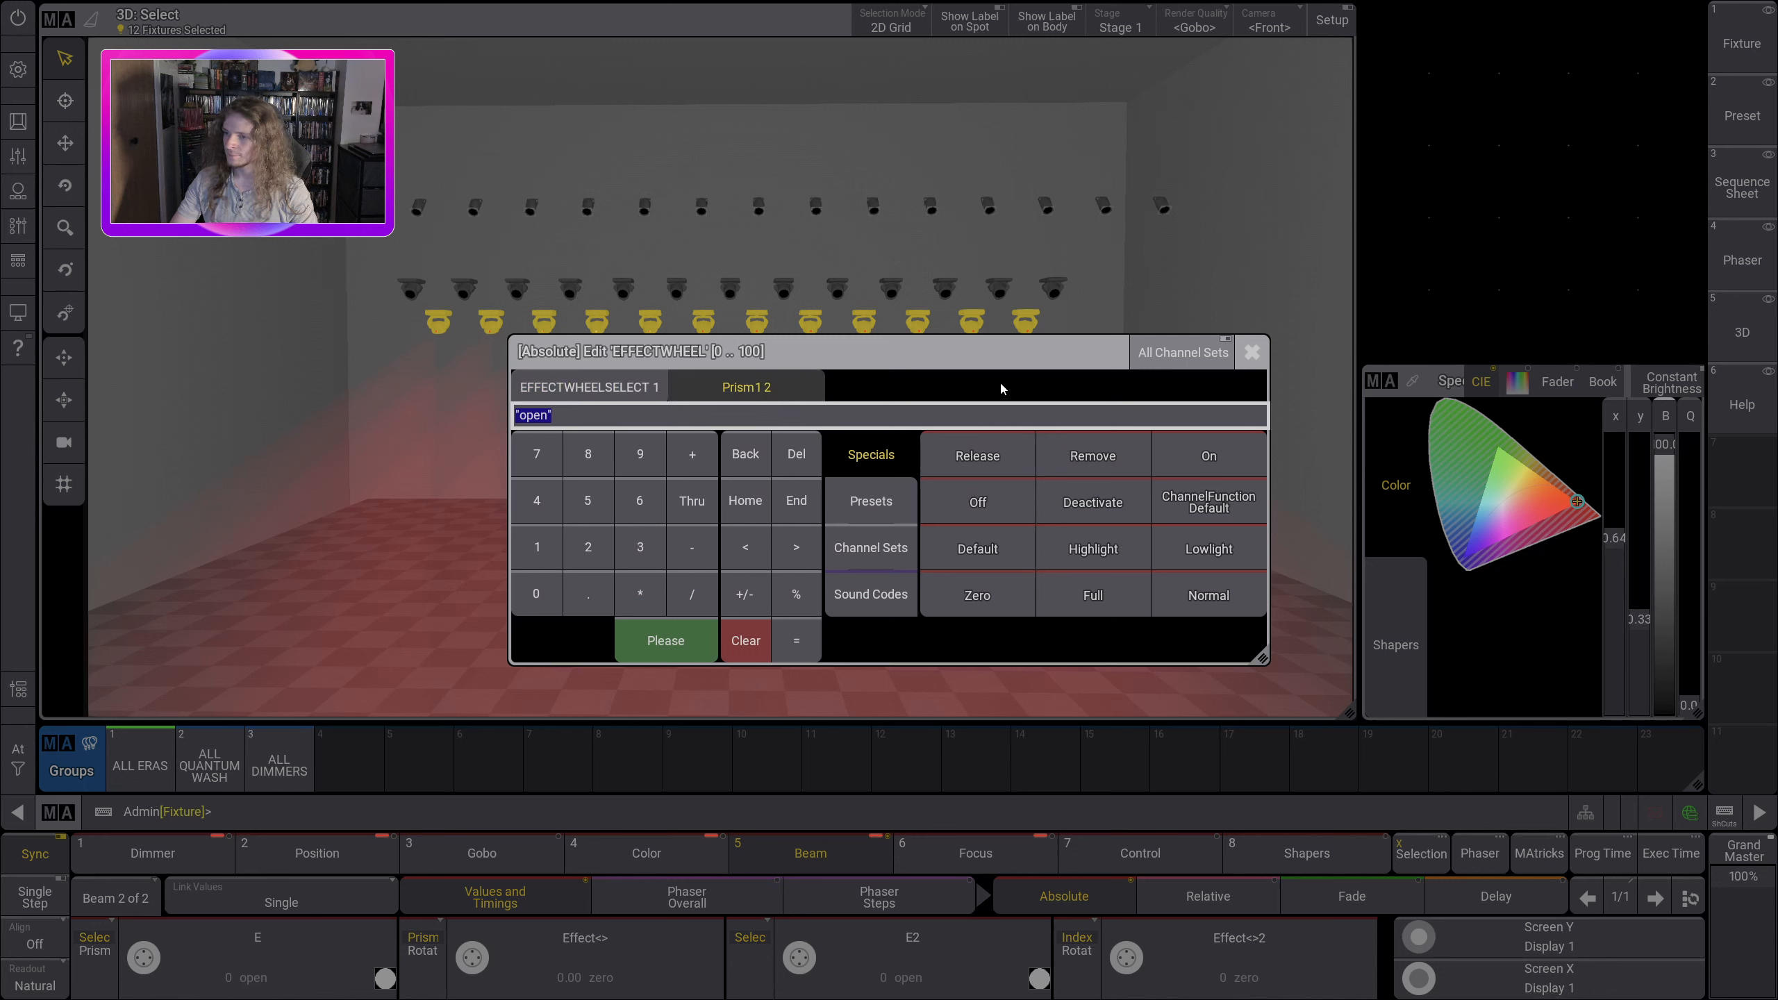
left_click(870, 560)
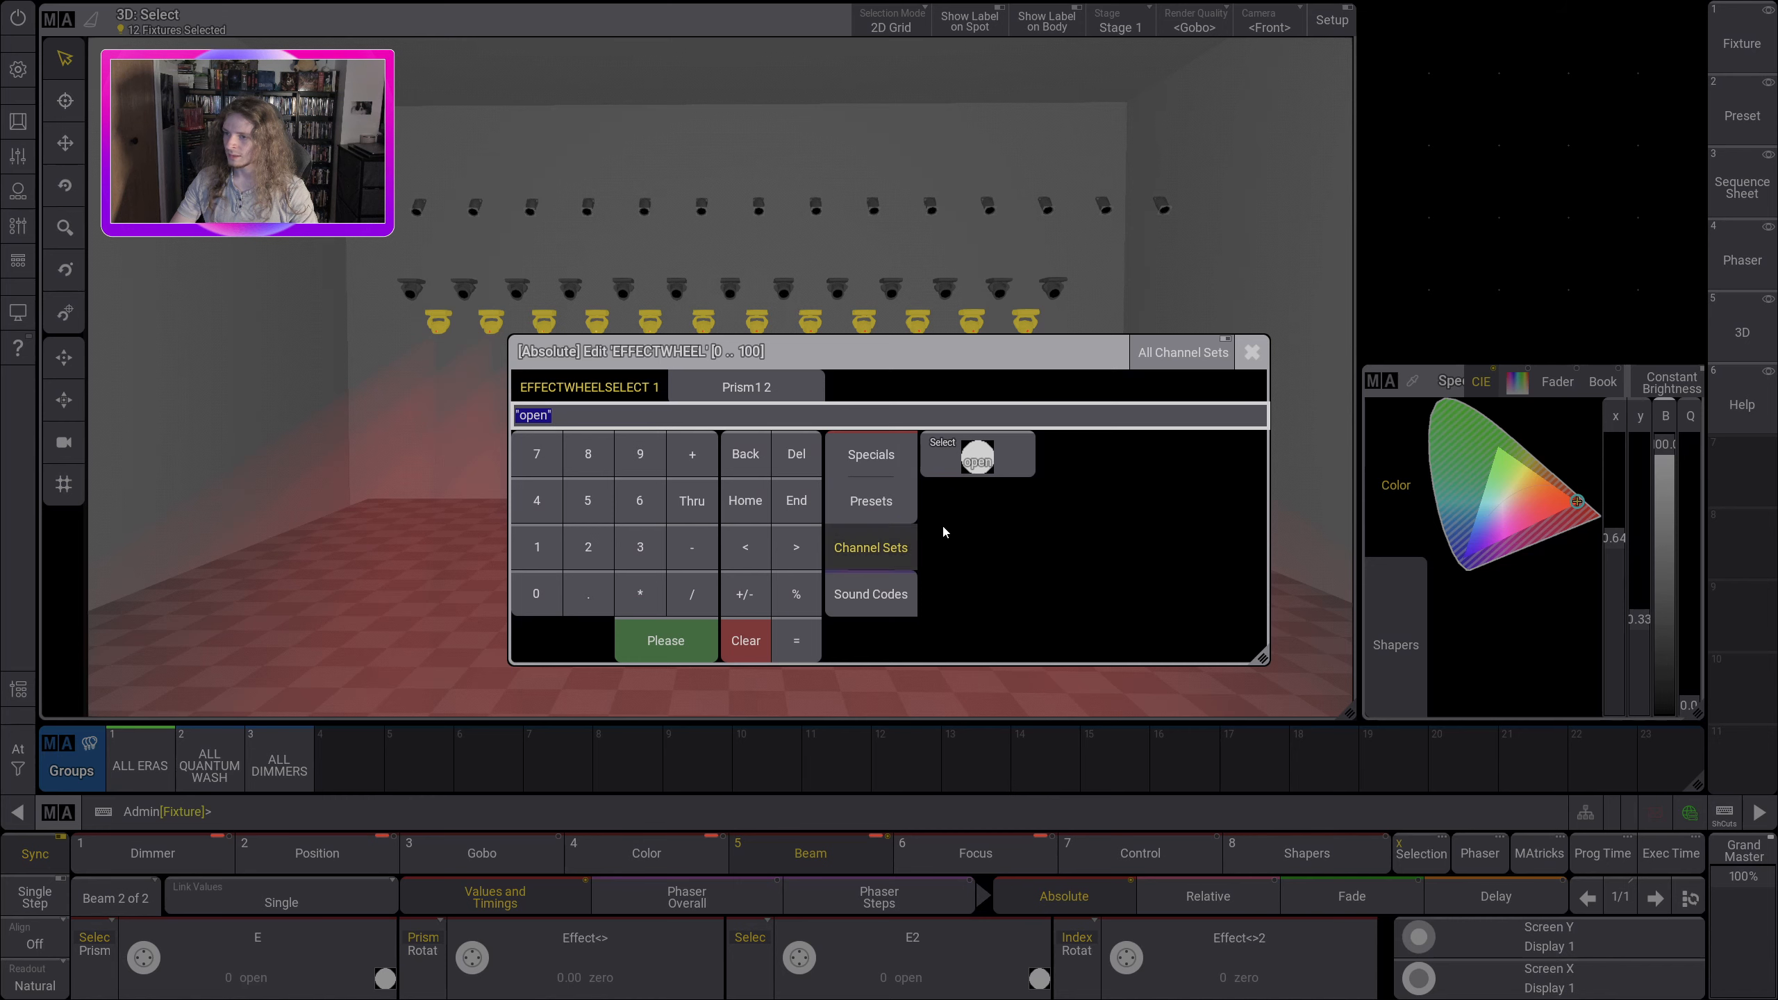
left_click(728, 375)
left_click(978, 457)
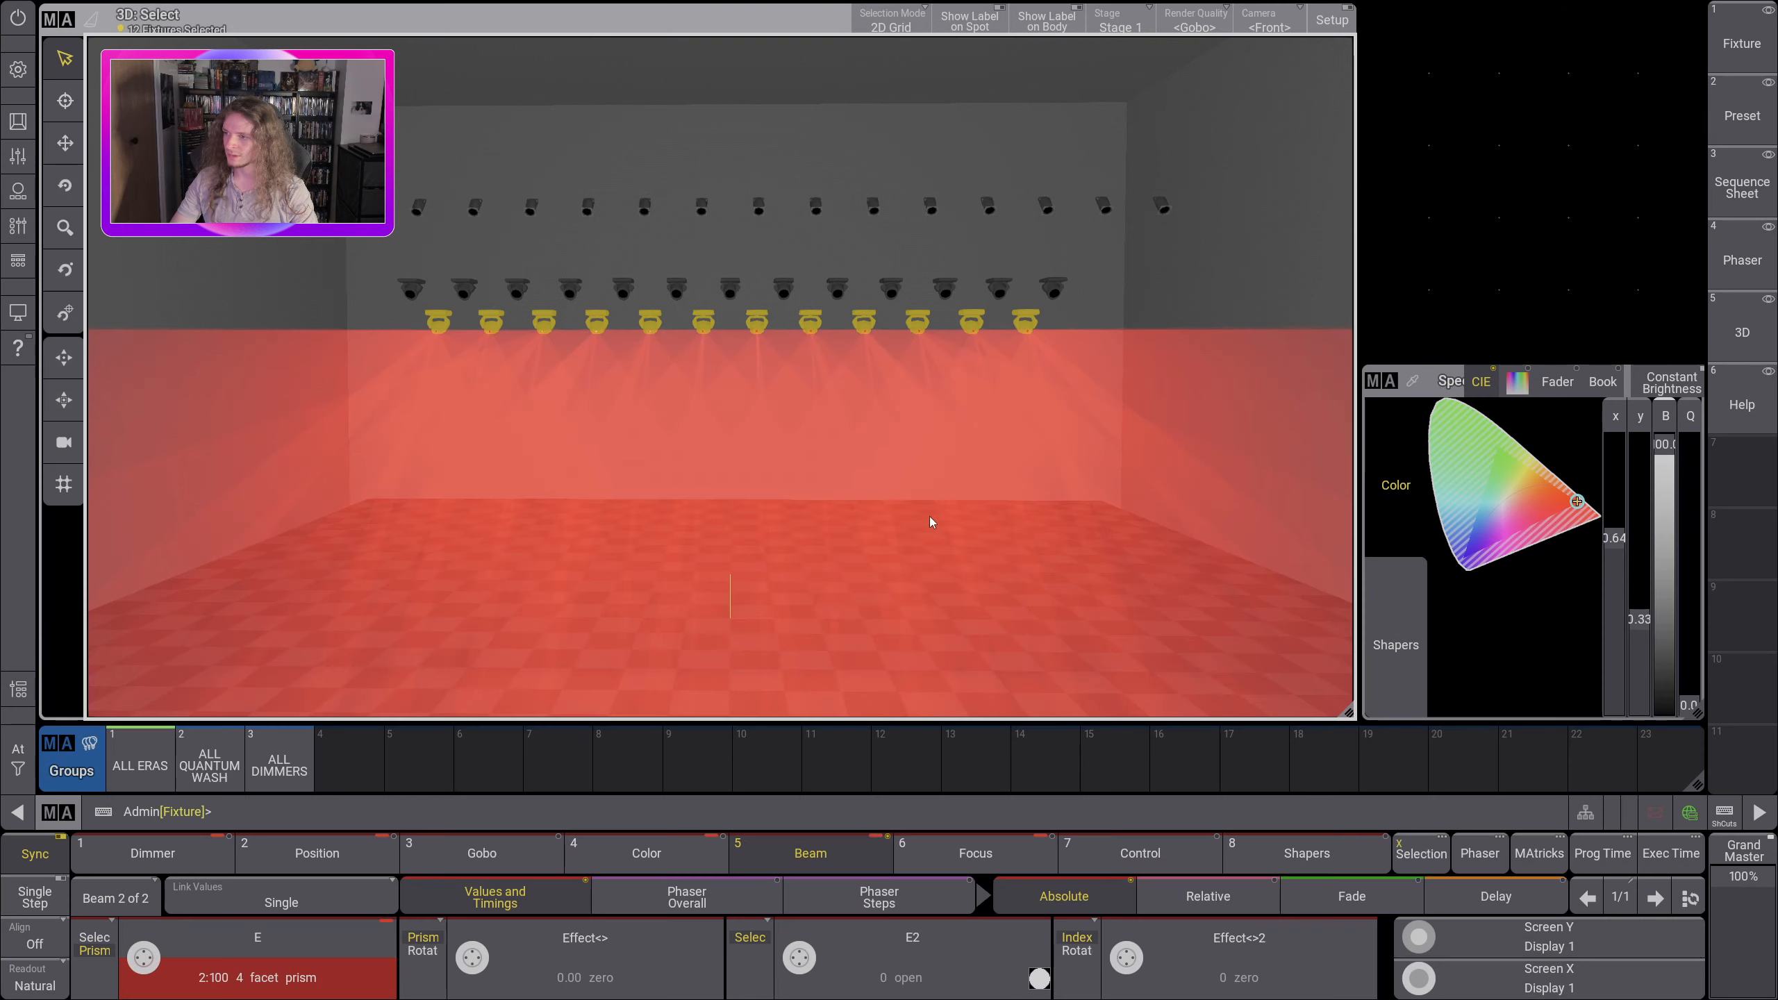
Step: Set the prism rotation of the ALL ERAS fixtures to 3.14 >>> and examine the rotating beams in the 3D view
left_click_drag(929, 516, 484, 784)
left_click(336, 859)
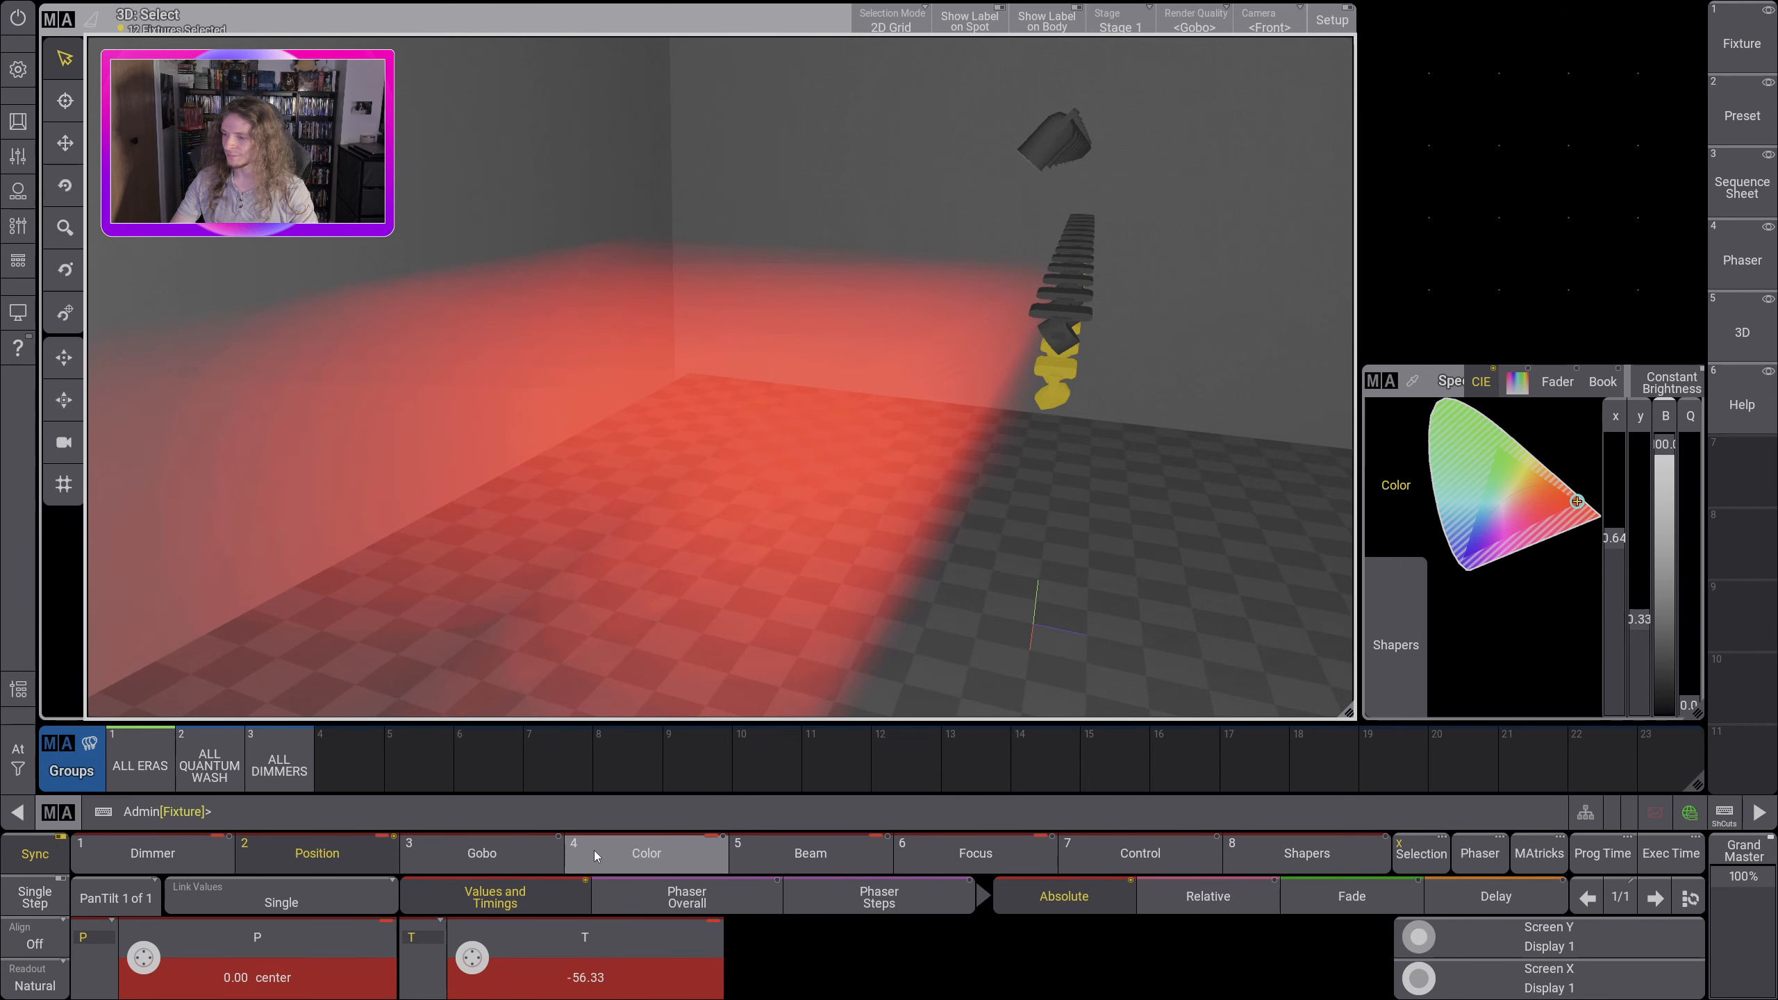
left_click(629, 866)
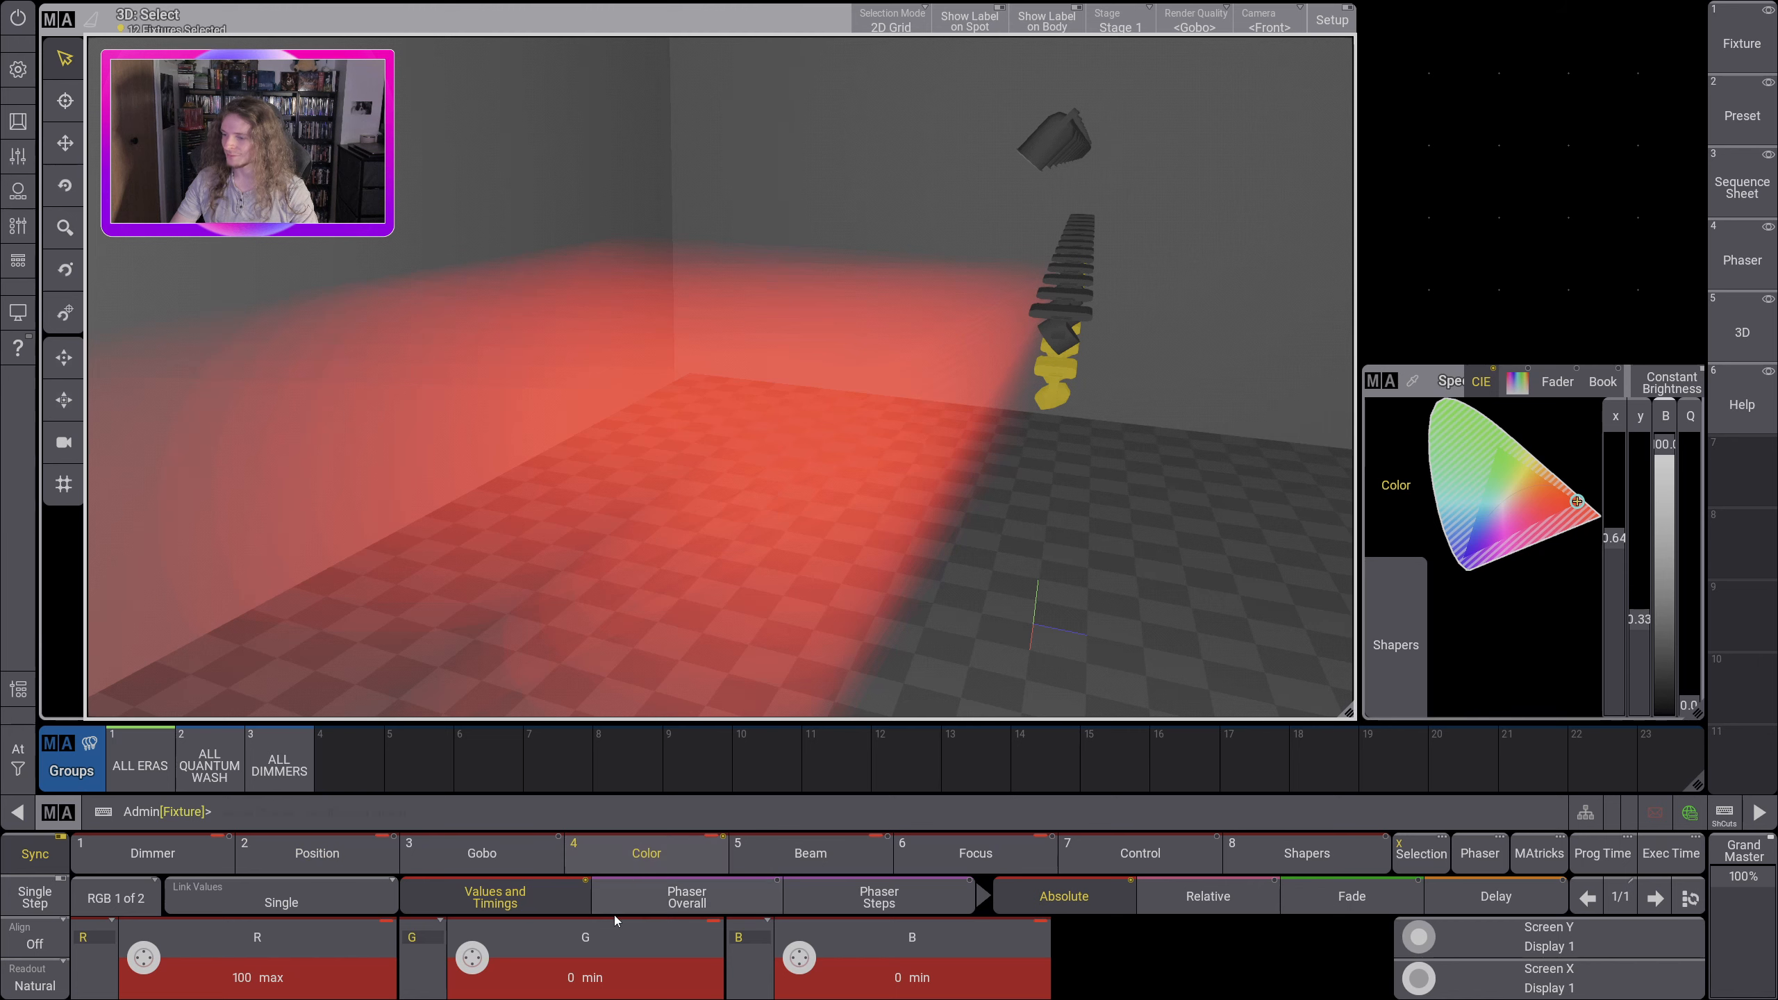
left_click(775, 840)
left_click_drag(550, 682, 620, 721)
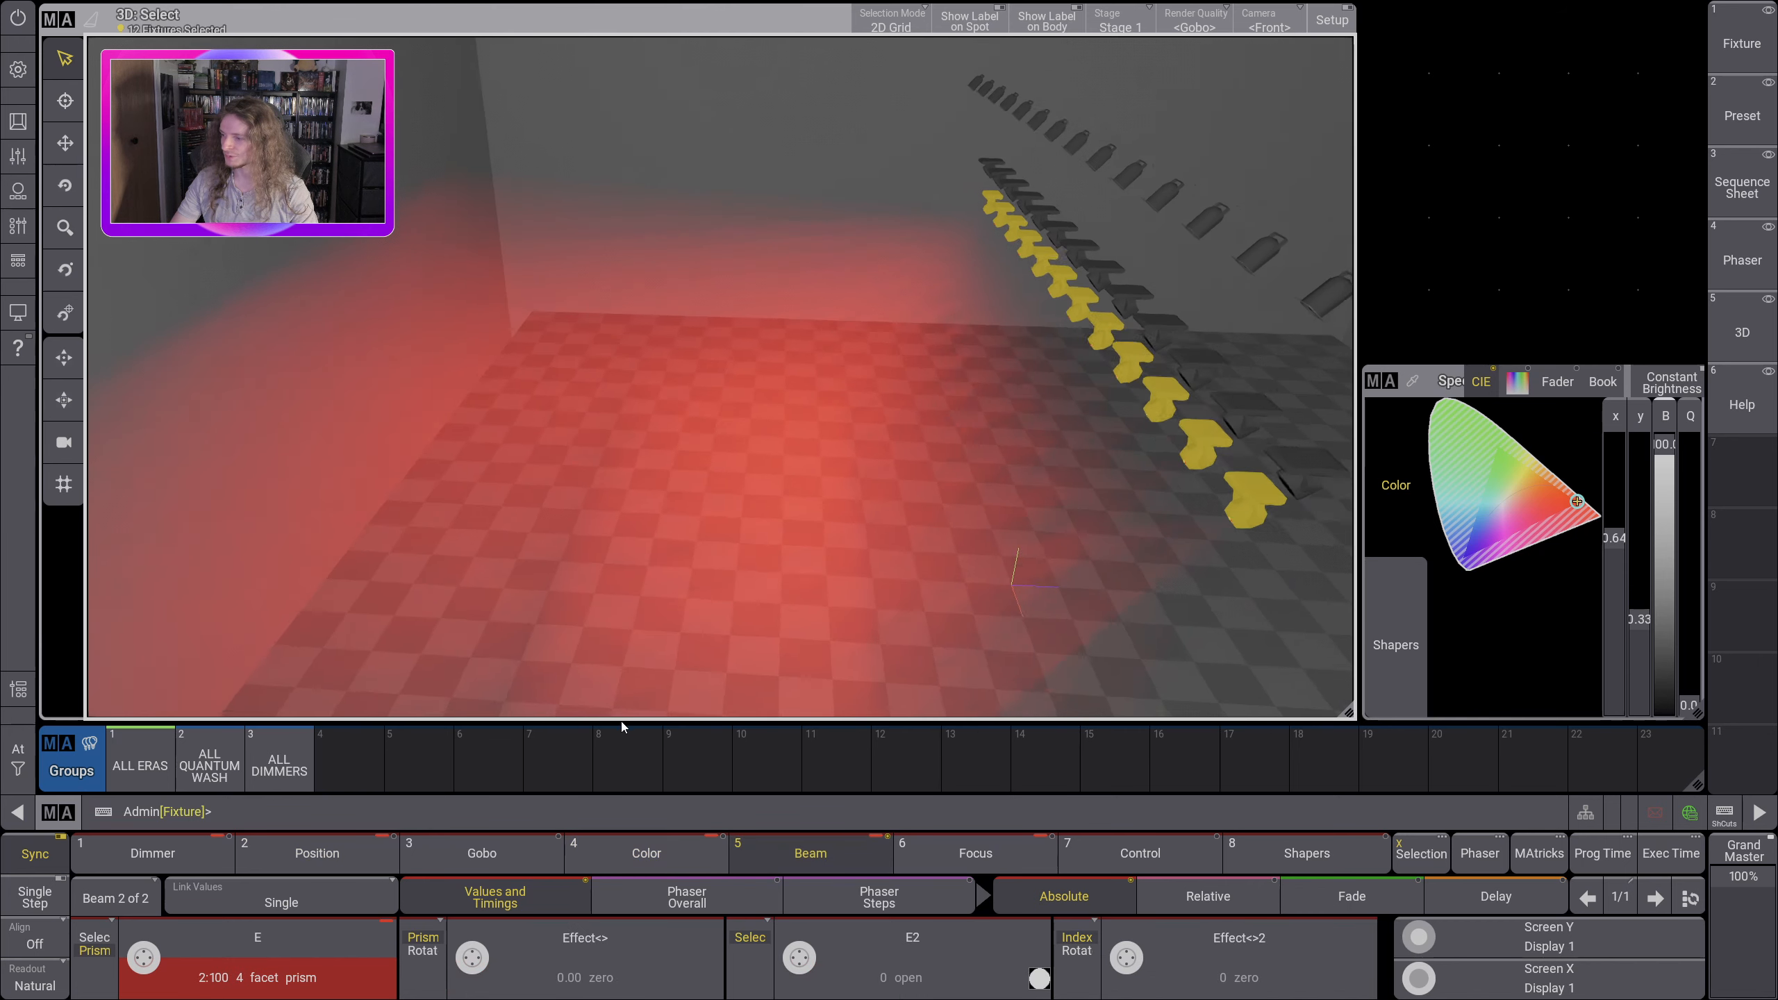
left_click(471, 957)
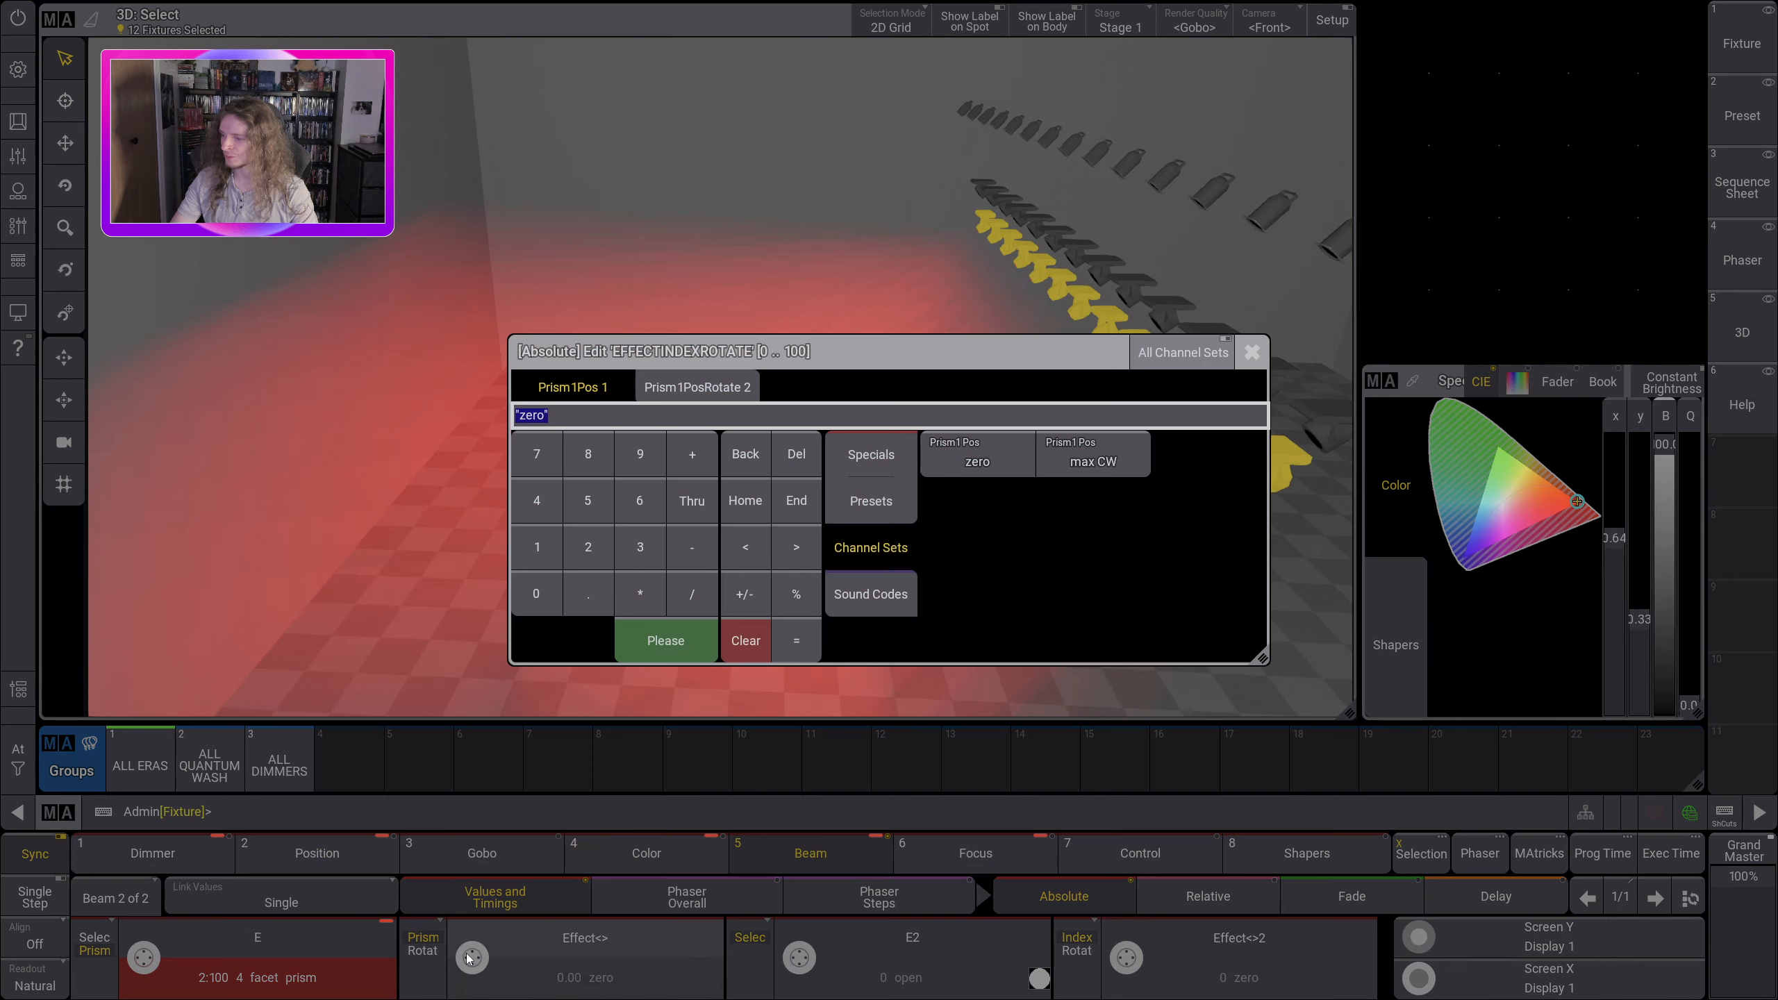
left_click(433, 956)
left_click(423, 956)
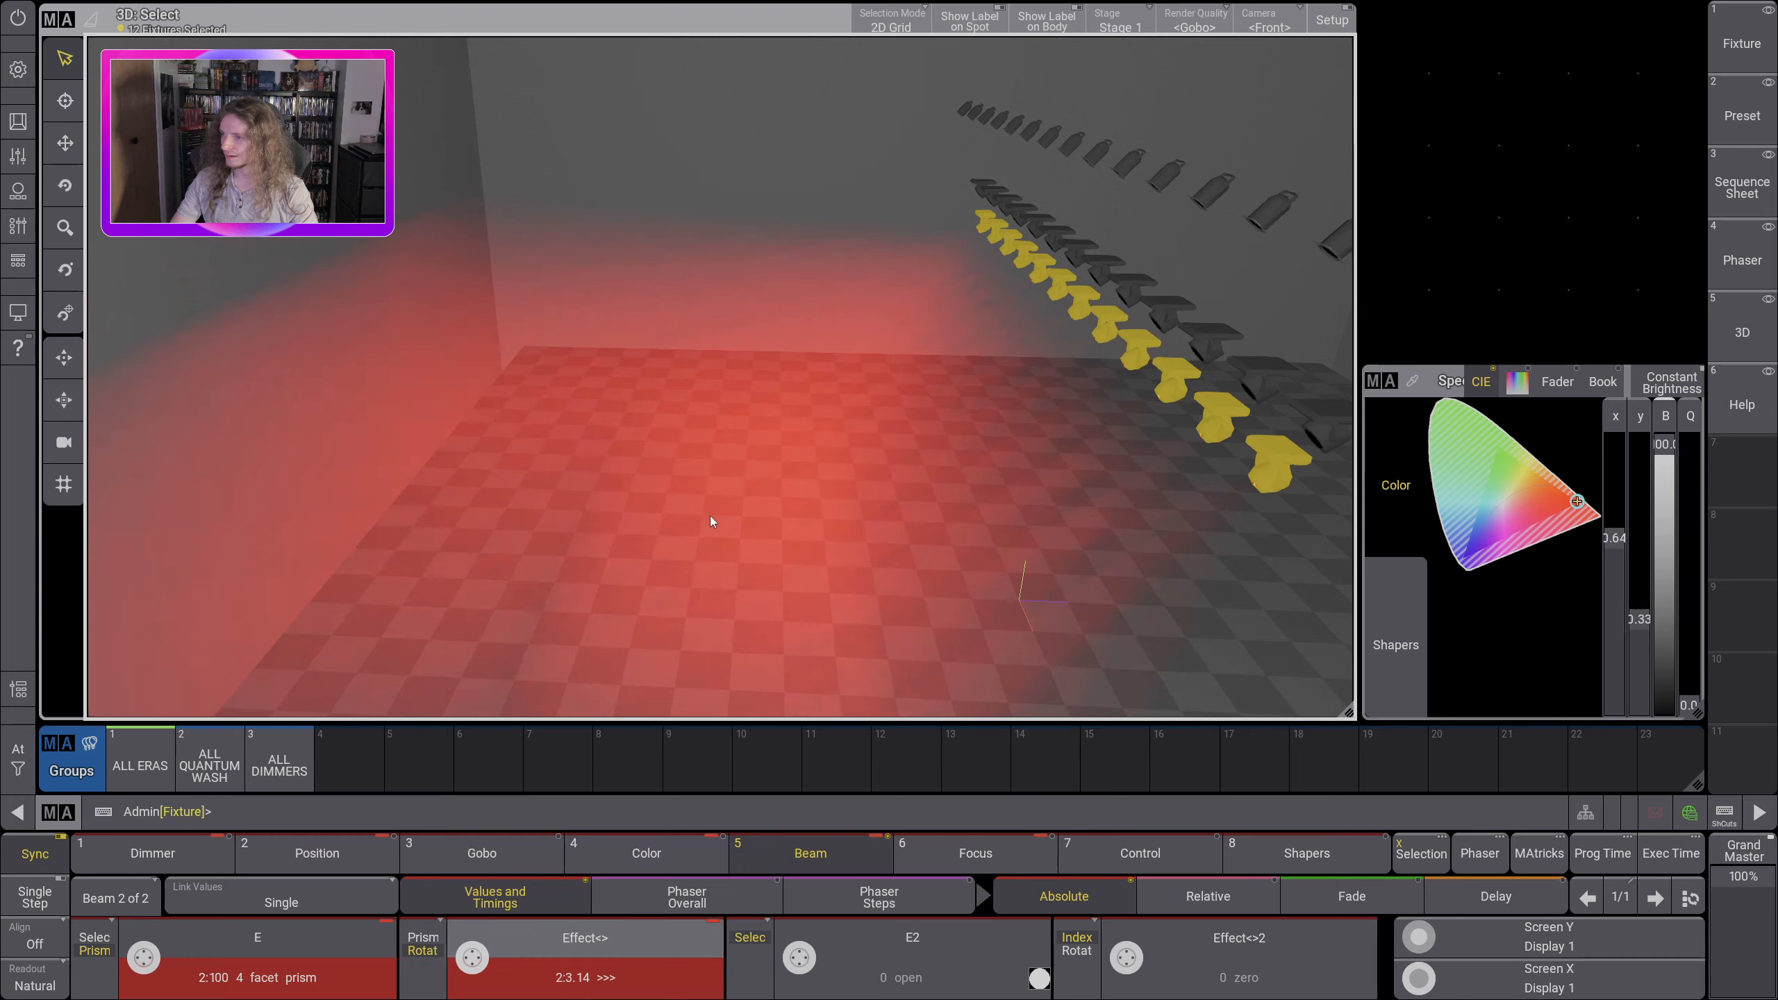
left_click_drag(710, 515, 766, 476)
Step: Switch off both the prism rotation and the 4 facet prism of the ALL ERAS fixtures
left_click(614, 955)
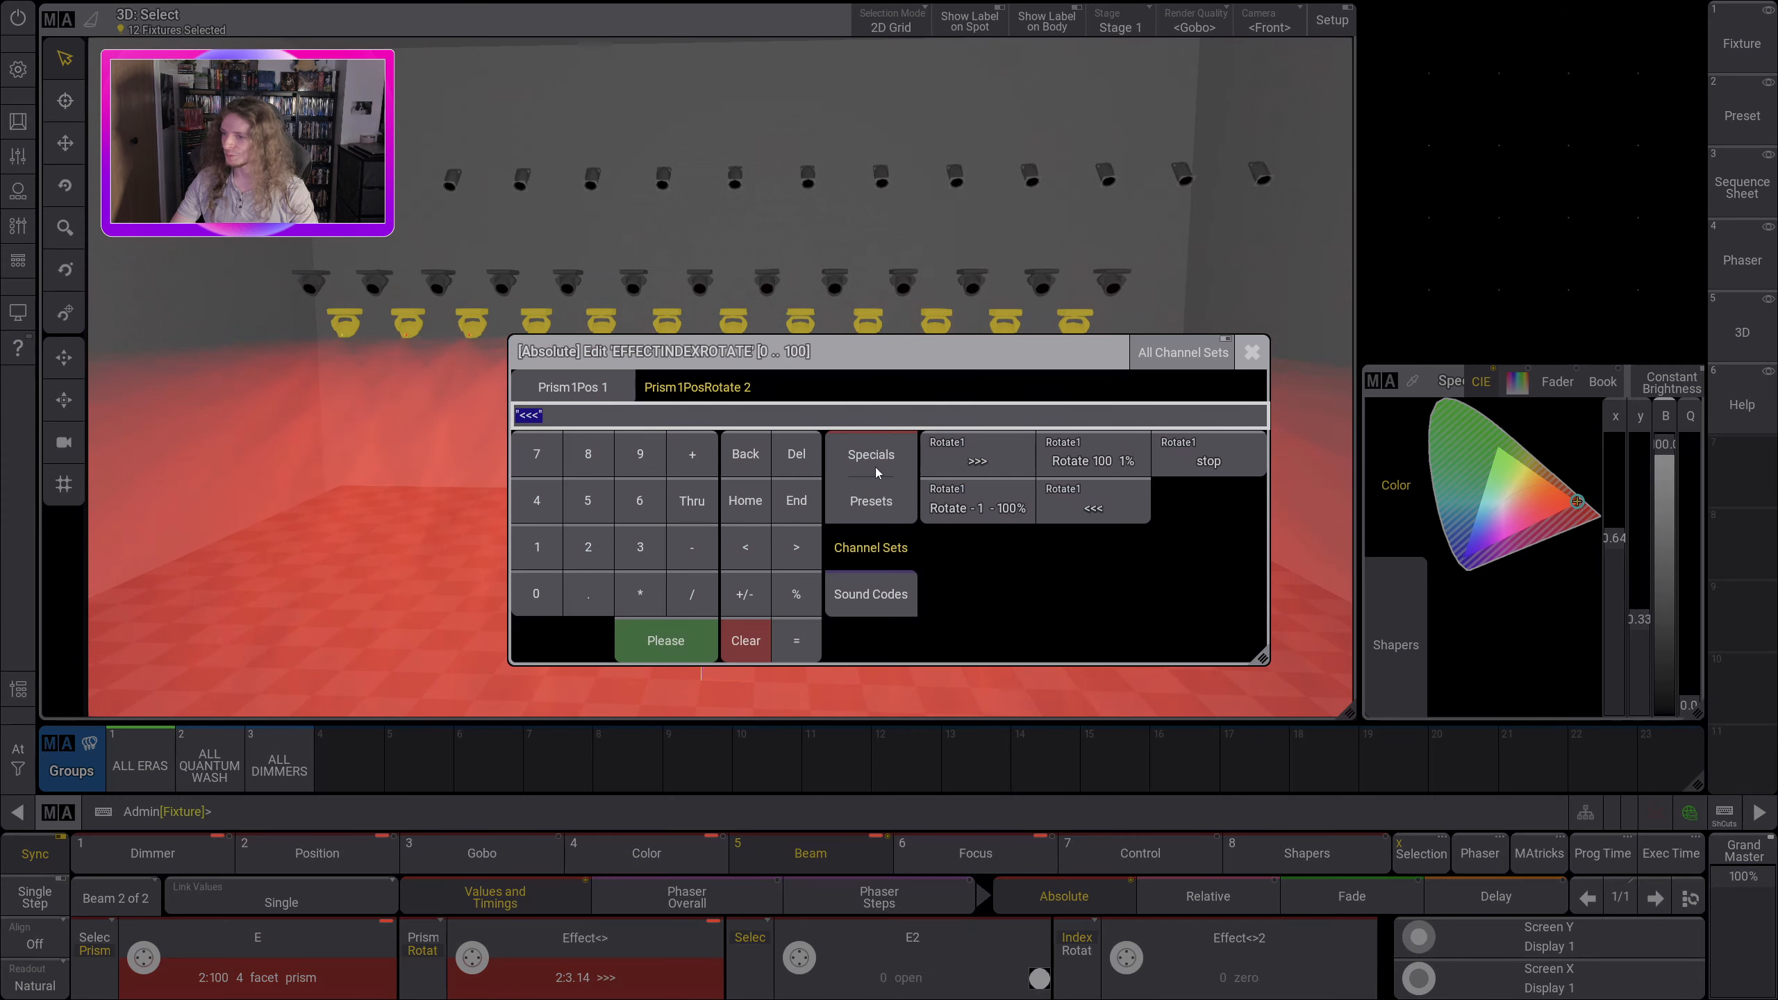
left_click(874, 464)
left_click(988, 500)
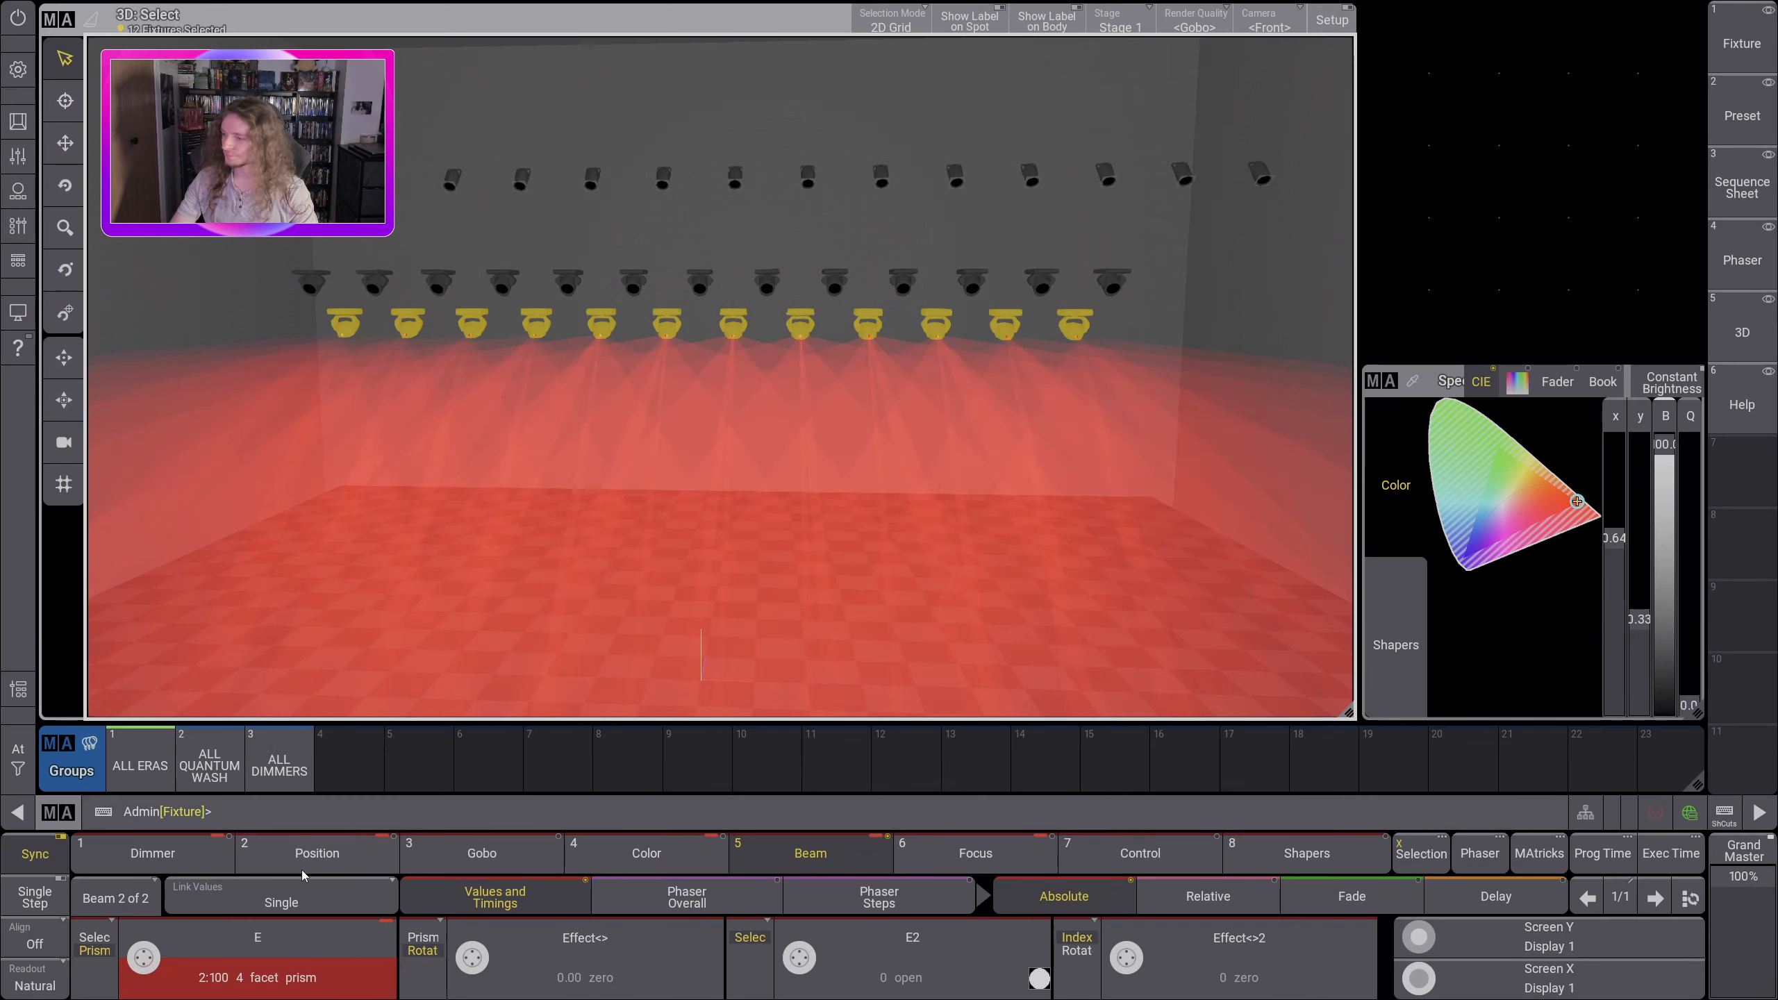
left_click(280, 967)
left_click(868, 464)
left_click(945, 501)
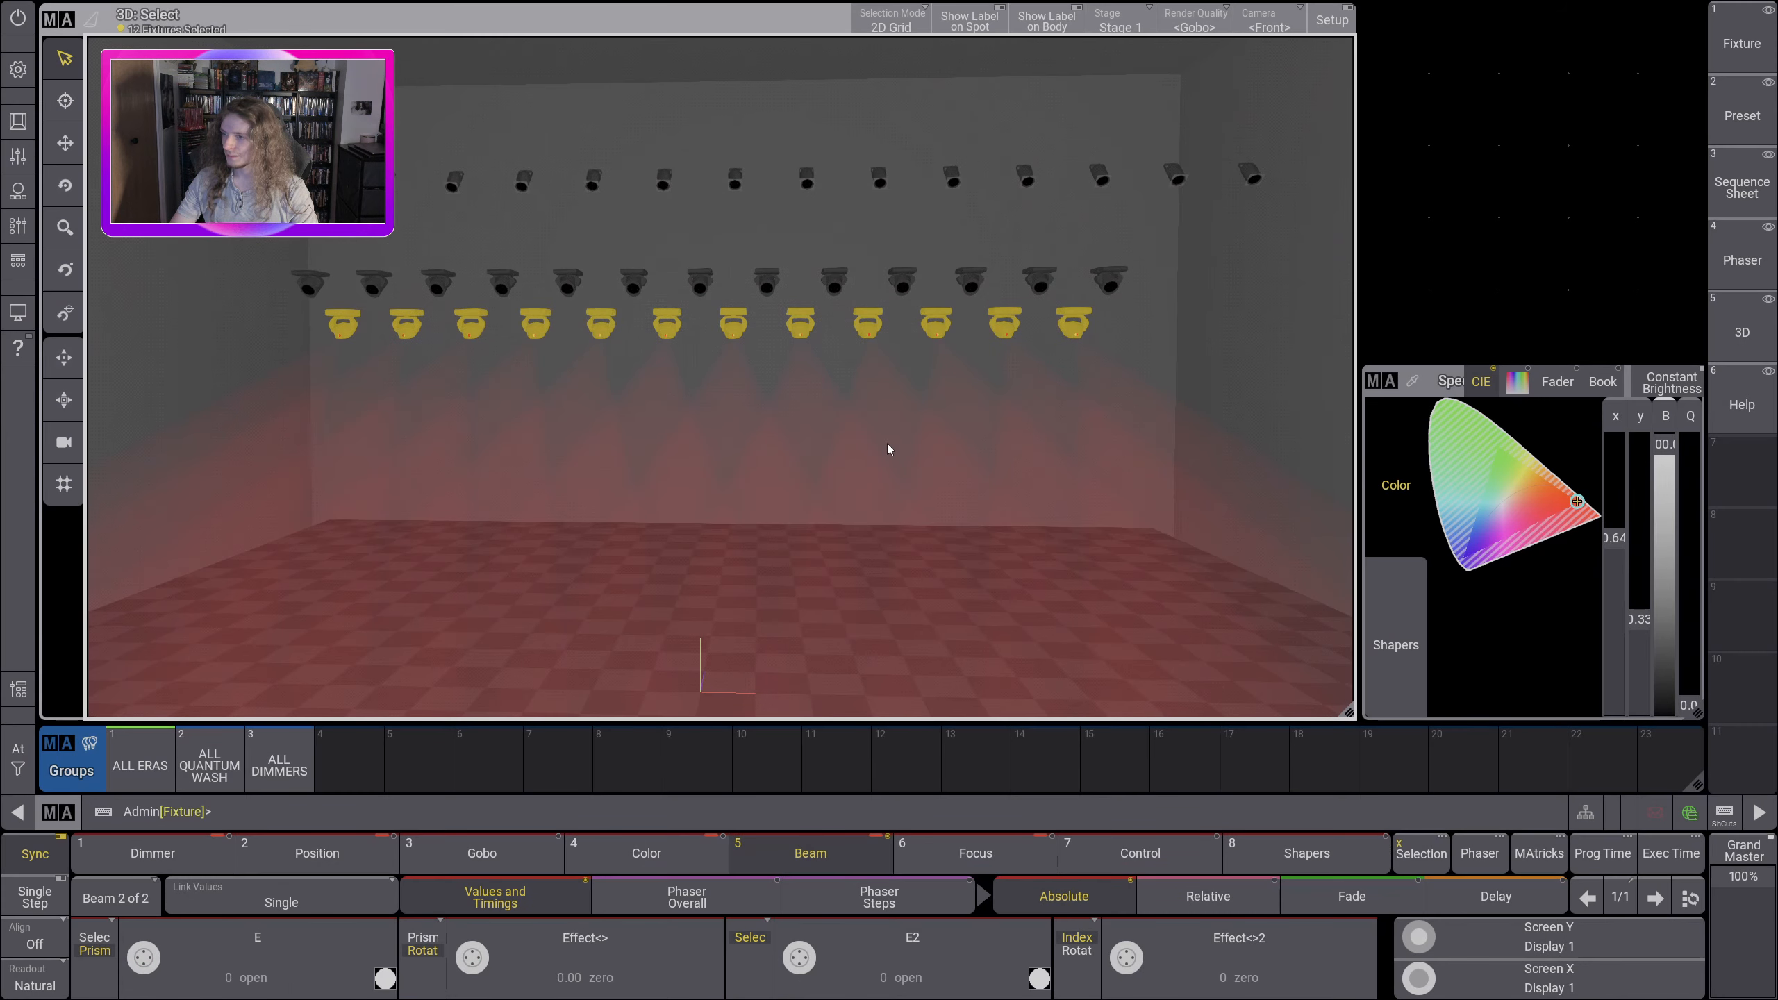
Step: Narrow the zoom of the ALL ERAS fixtures to 9.45 and check the beams in the 3D view
scroll(838, 514, "down", 3)
left_click_drag(771, 573, 769, 532)
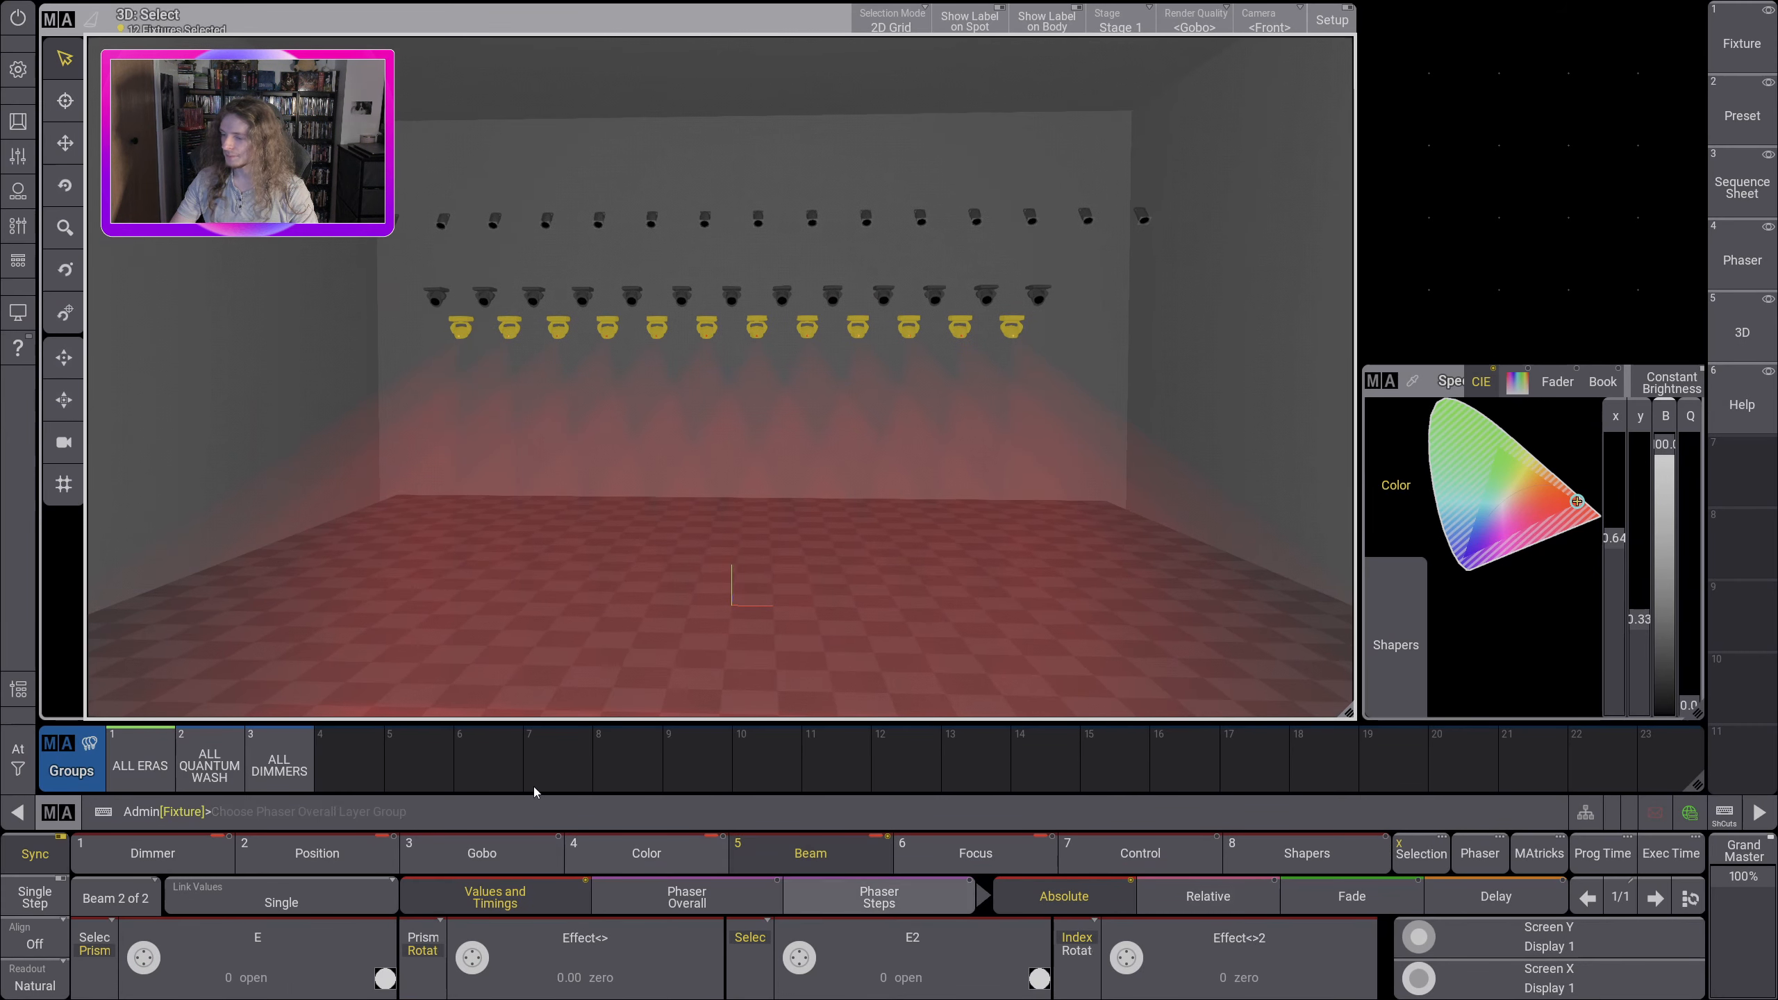
left_click(986, 868)
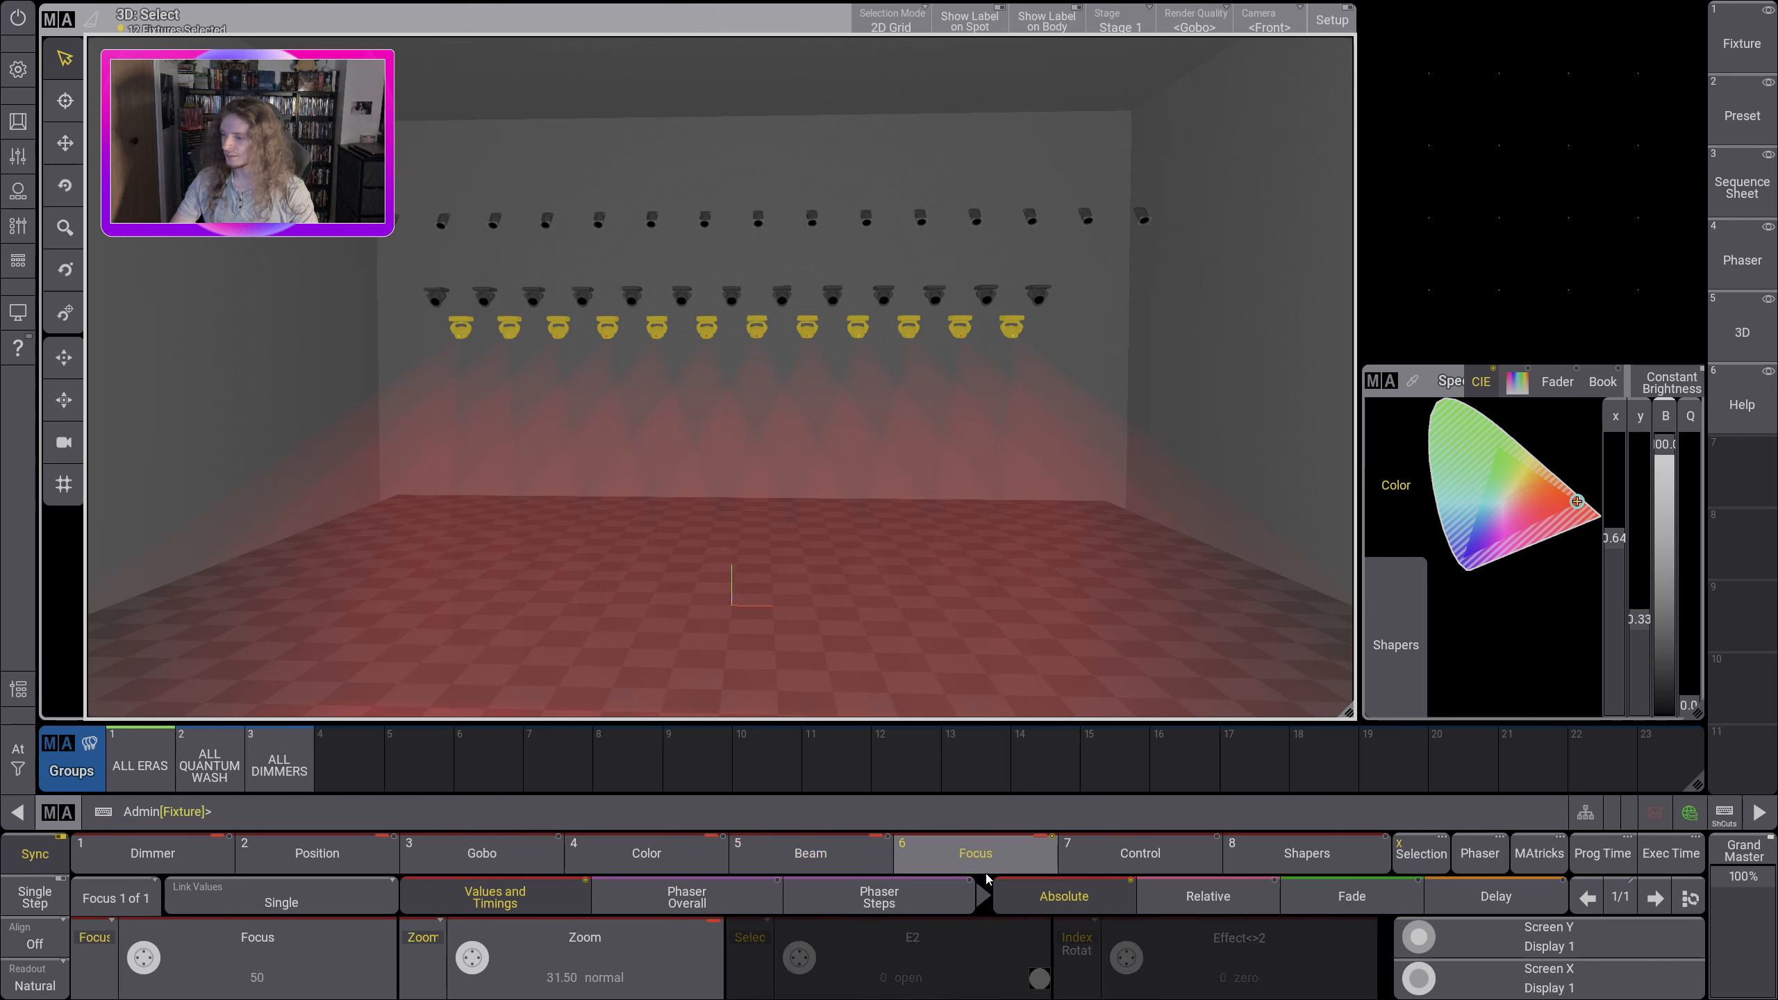
left_click_drag(473, 957, 481, 960)
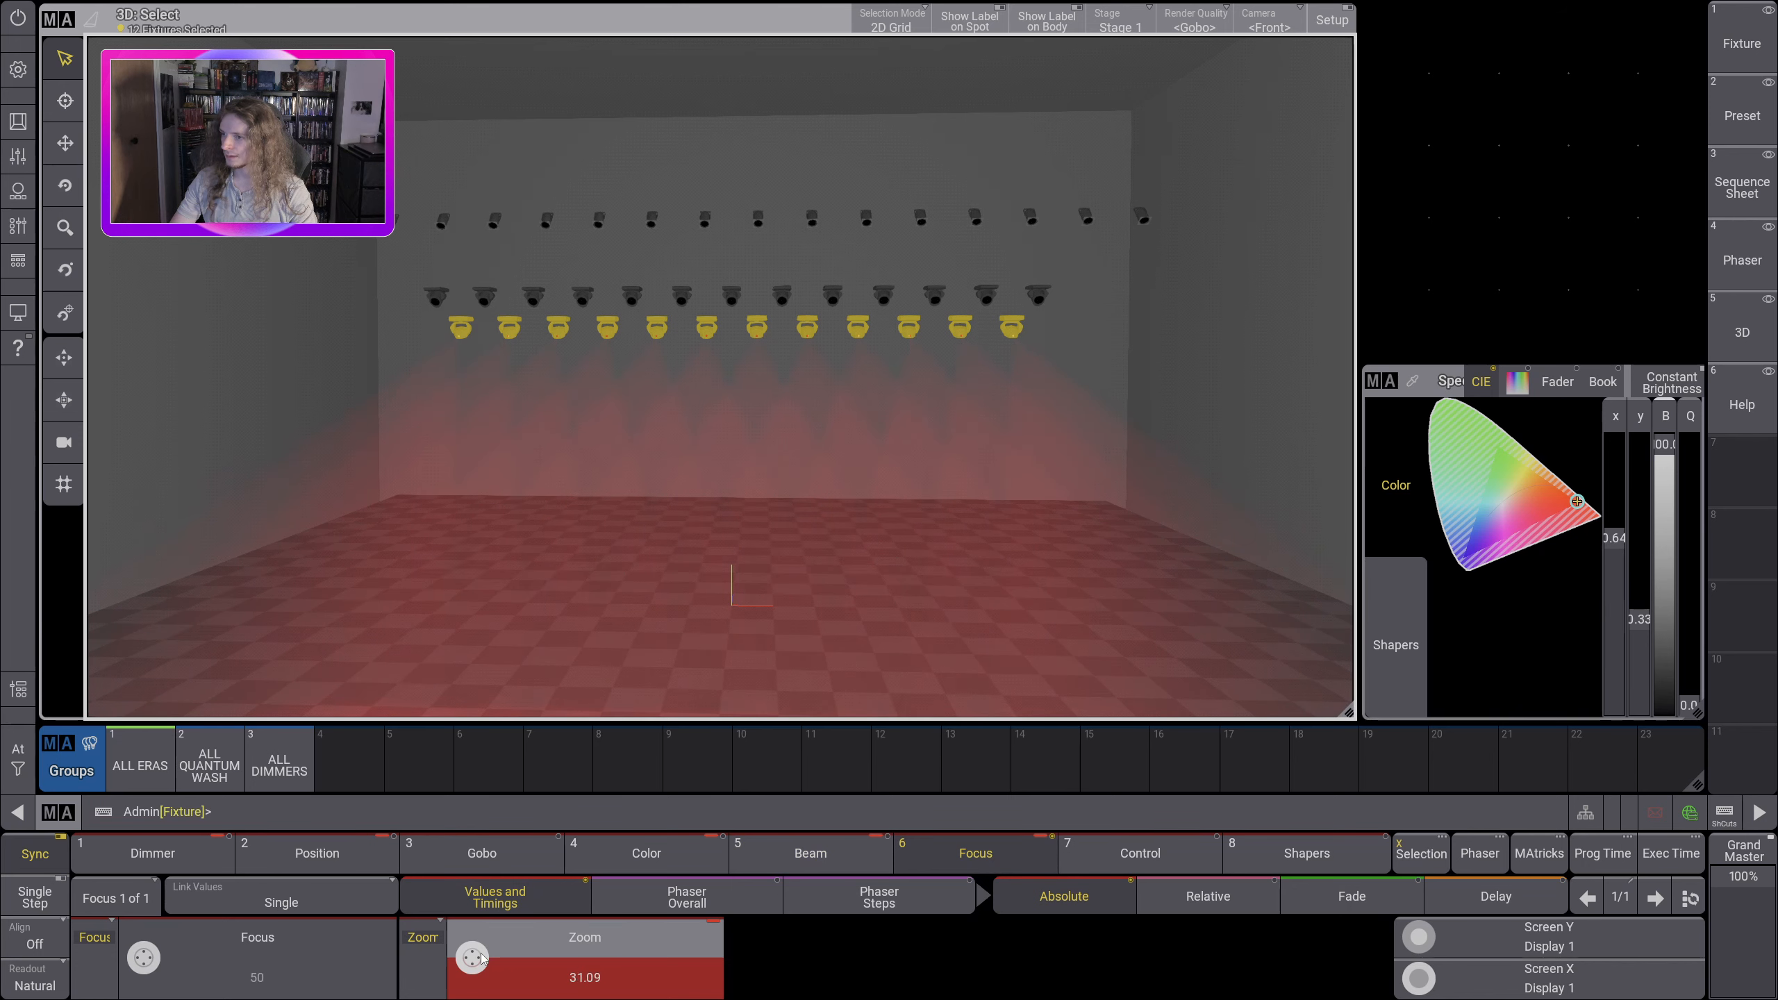
scroll(481, 952, "down", 5)
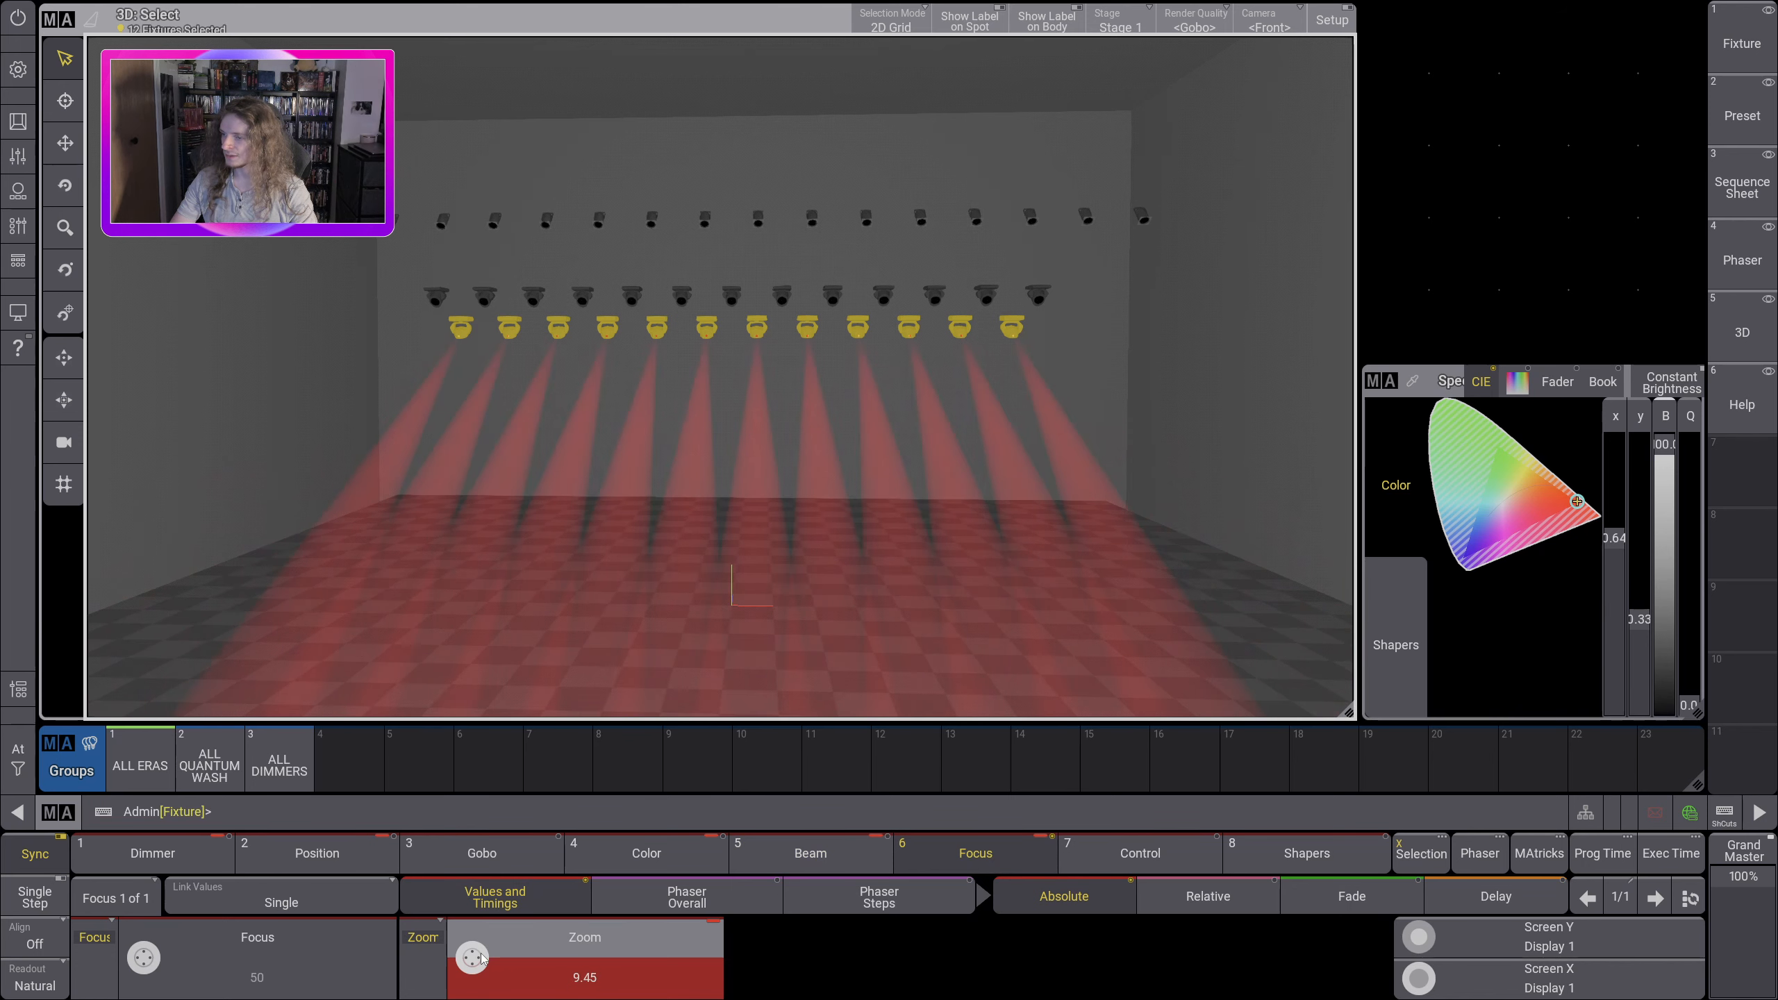
left_click_drag(676, 388, 622, 452)
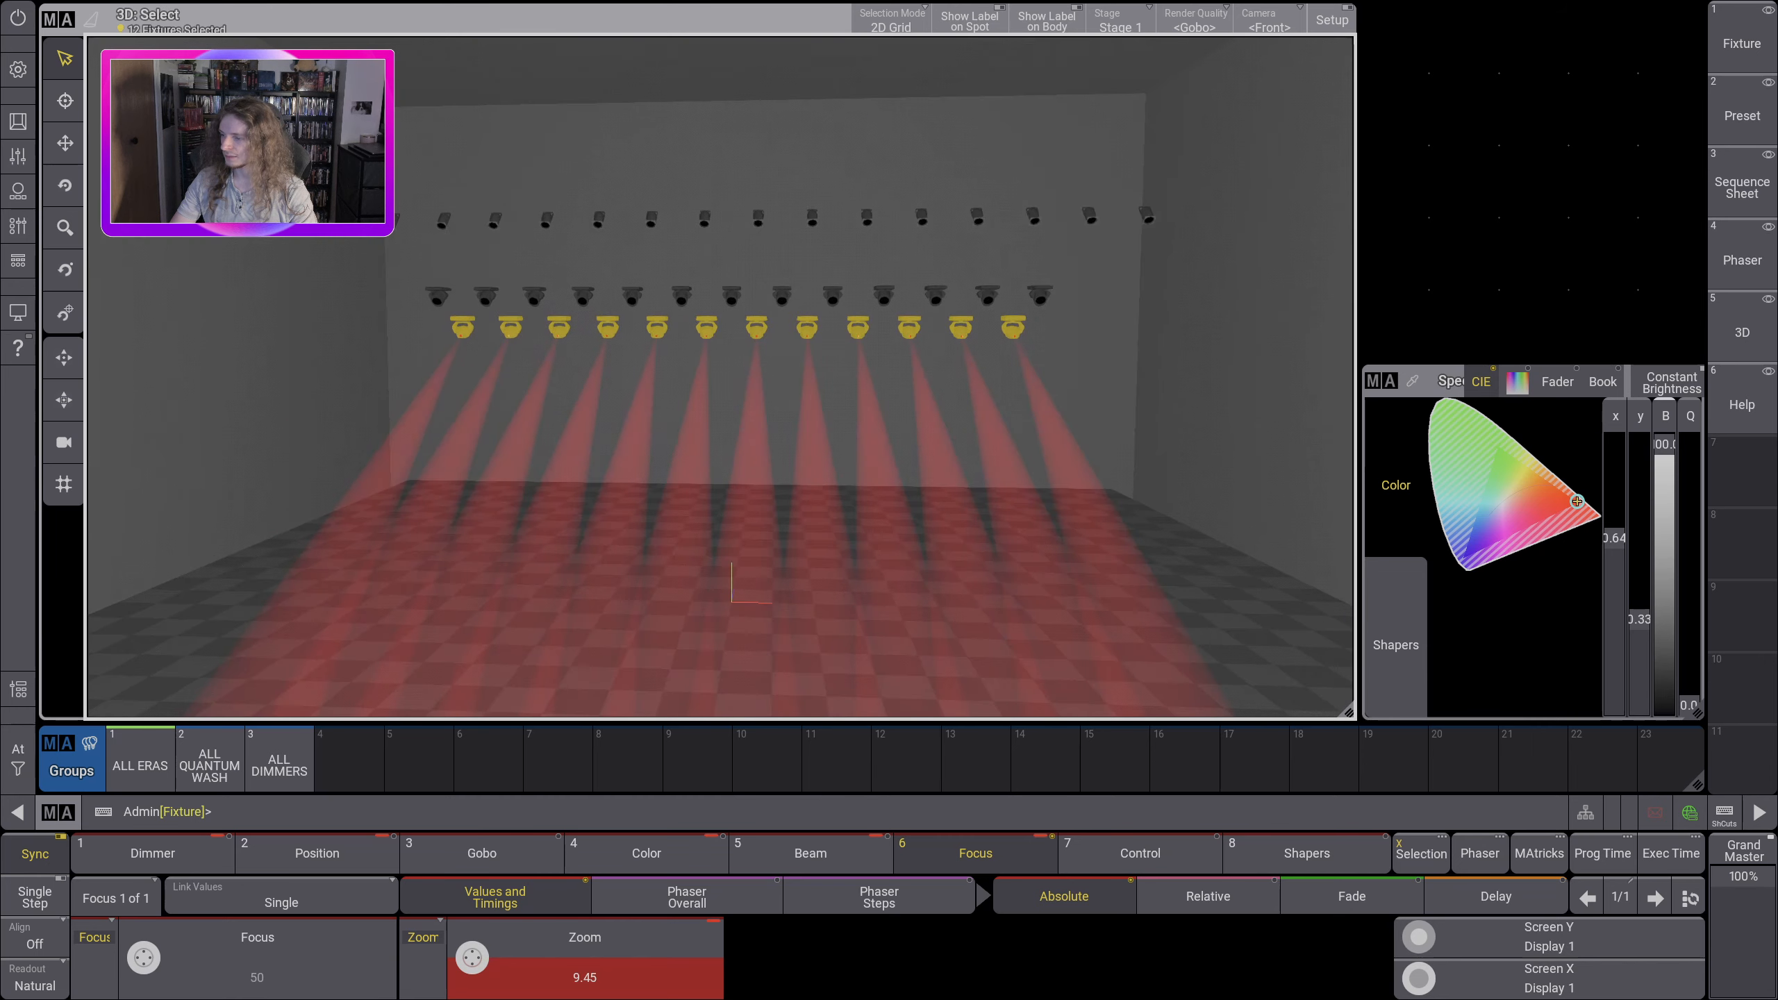
Step: Widen the ALL ERAS zoom to 18.84 and set their focus to 40
scroll(472, 958, "up", 6)
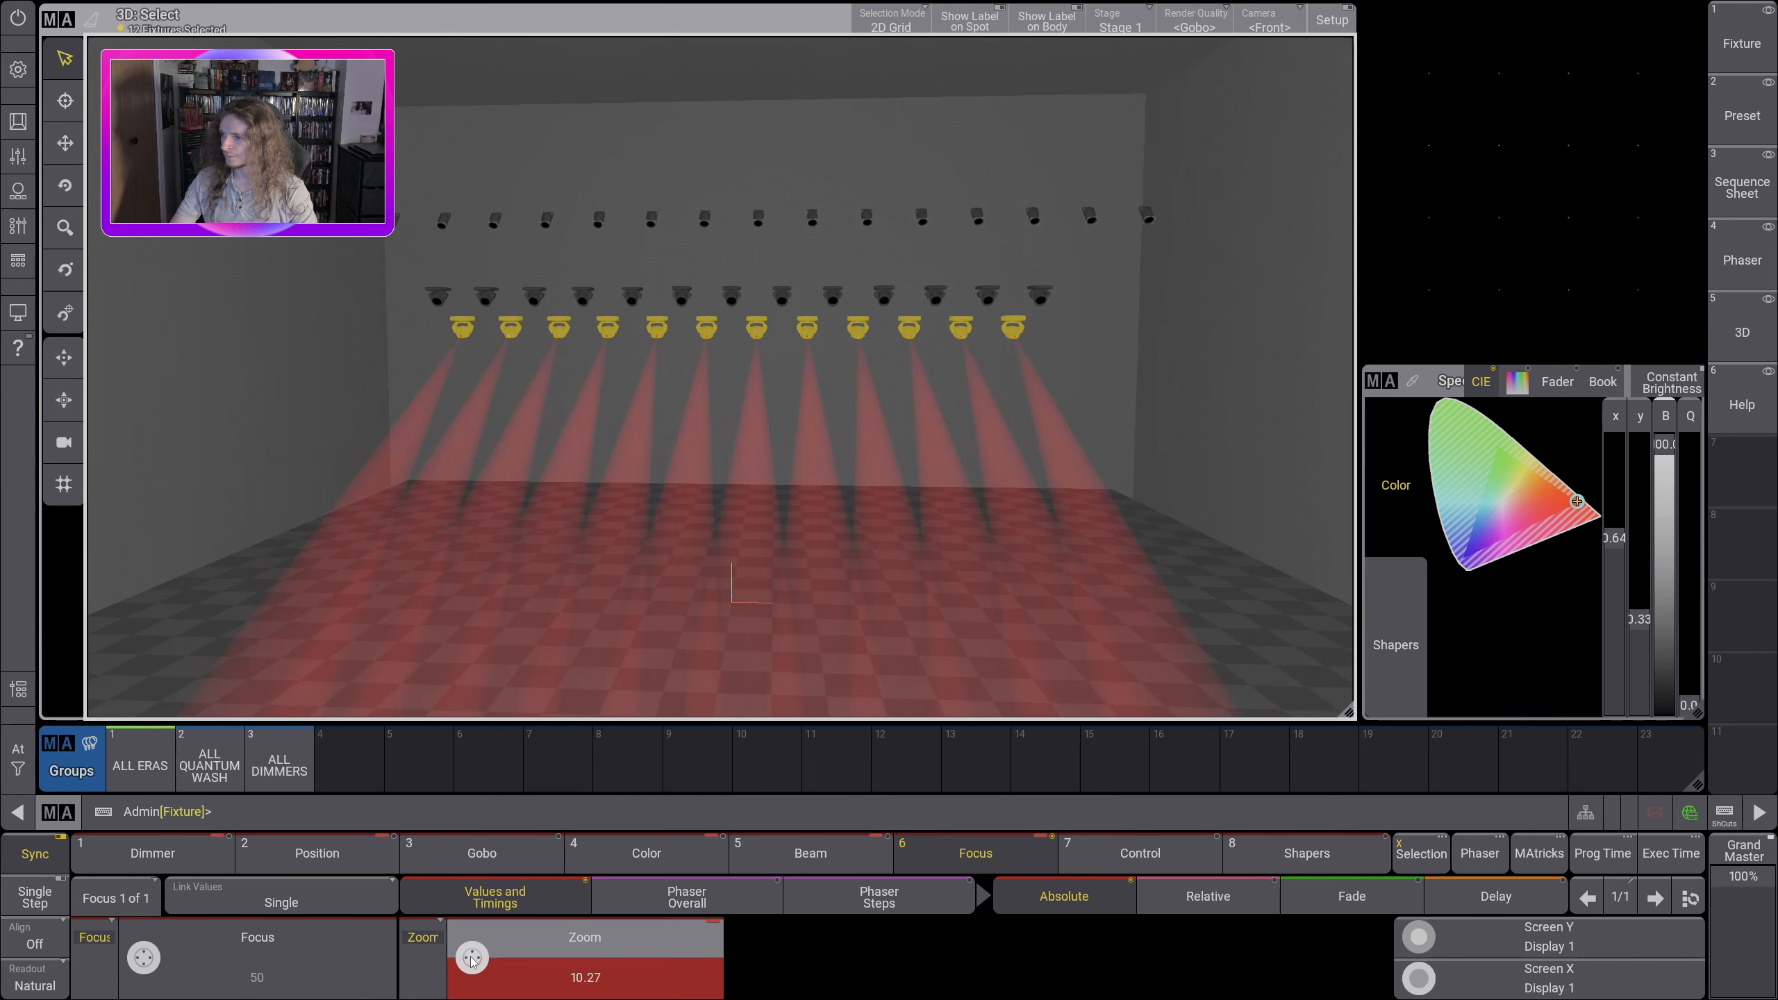
scroll(472, 961, "up", 1)
left_click_drag(496, 601, 553, 581)
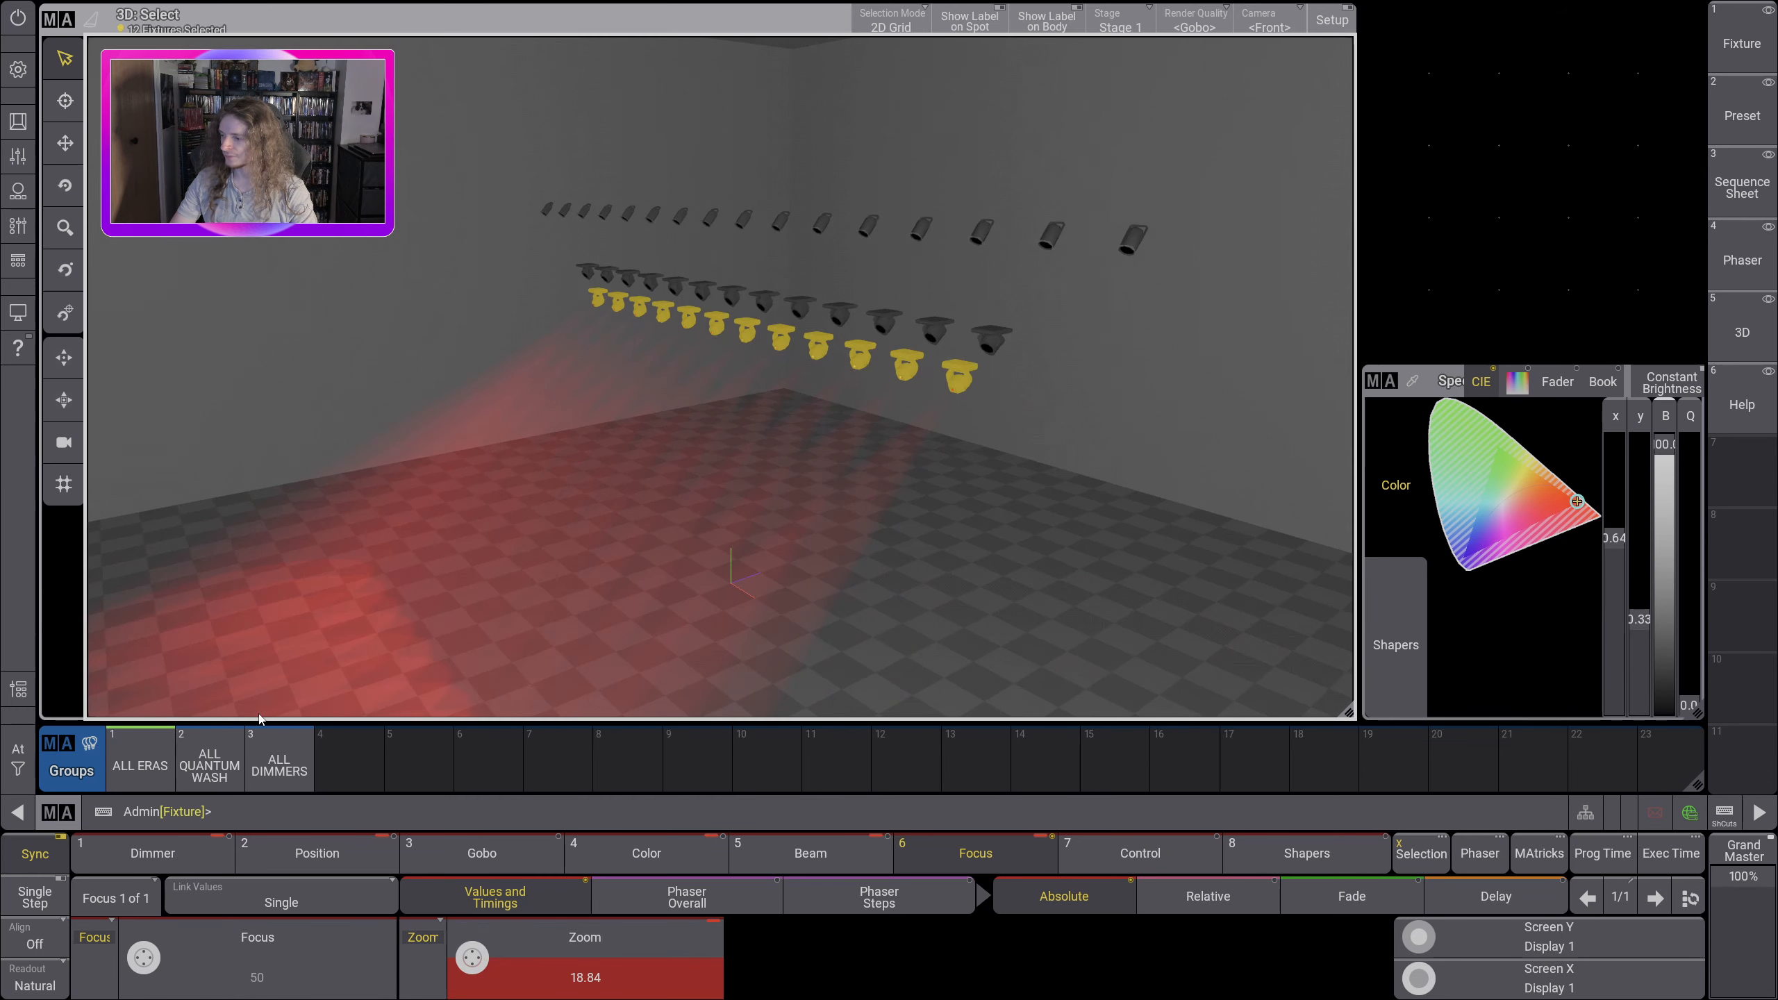
scroll(144, 955, "up", 3)
left_click_drag(531, 342, 608, 402)
scroll(153, 971, "up", 4)
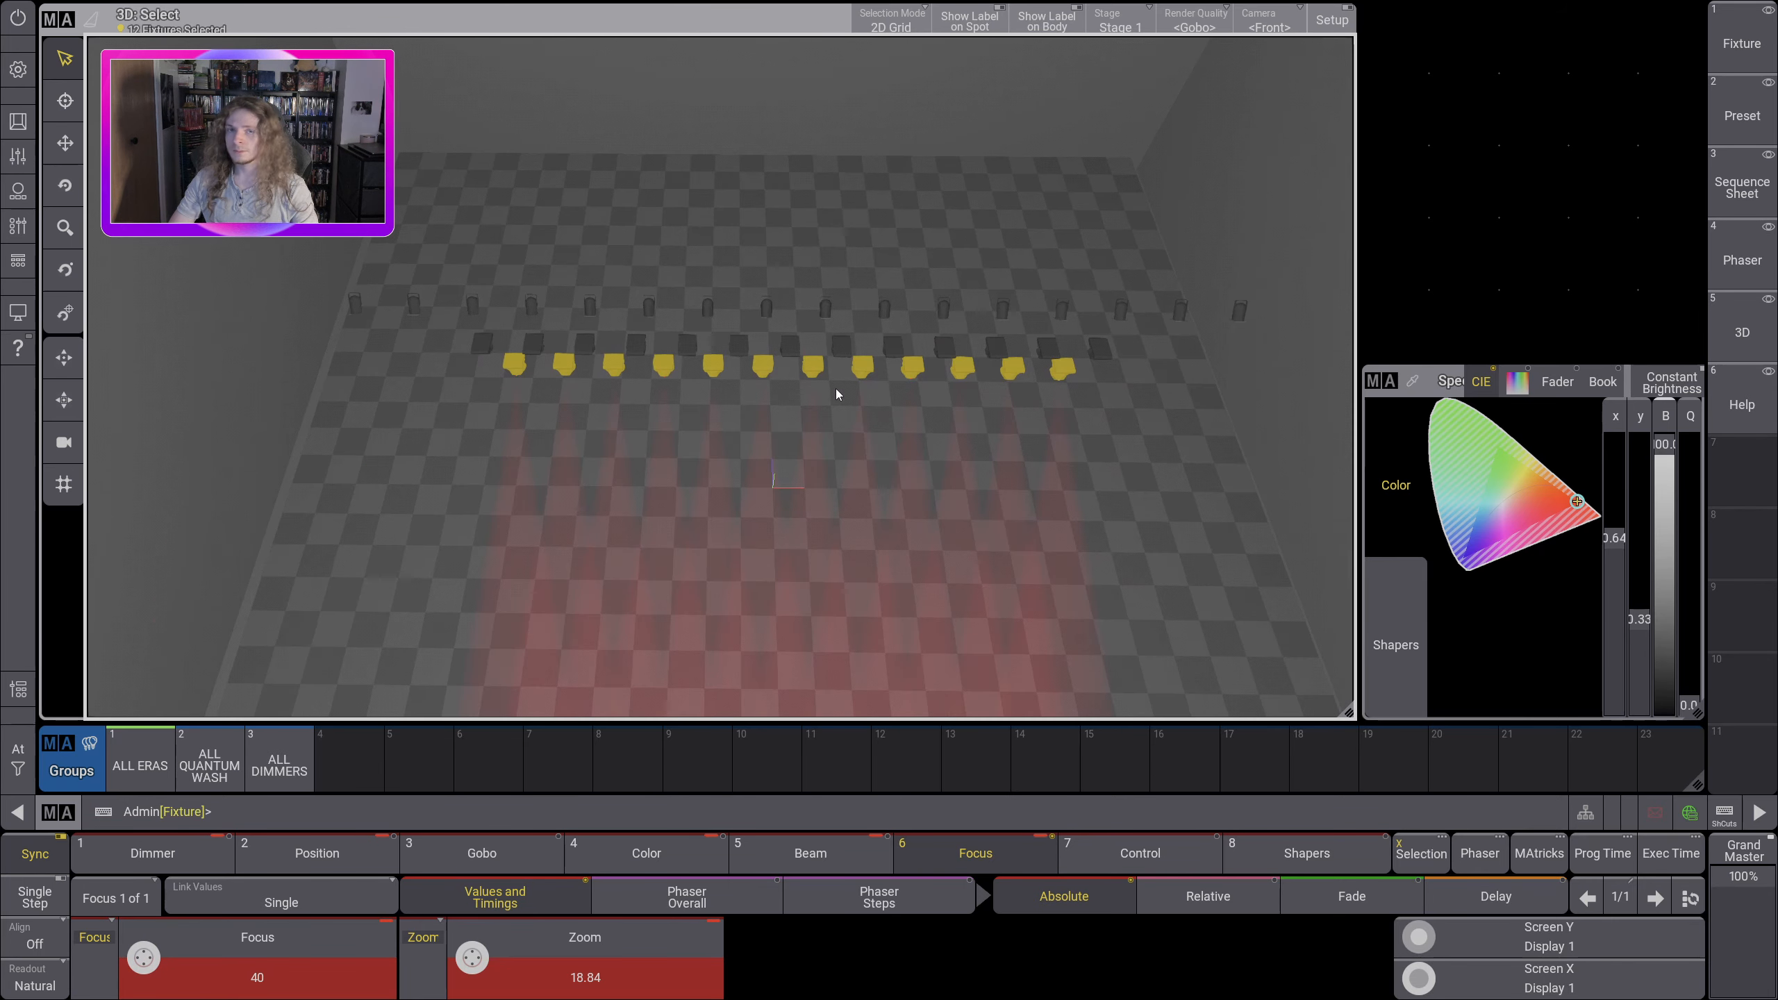
left_click_drag(775, 408, 714, 500)
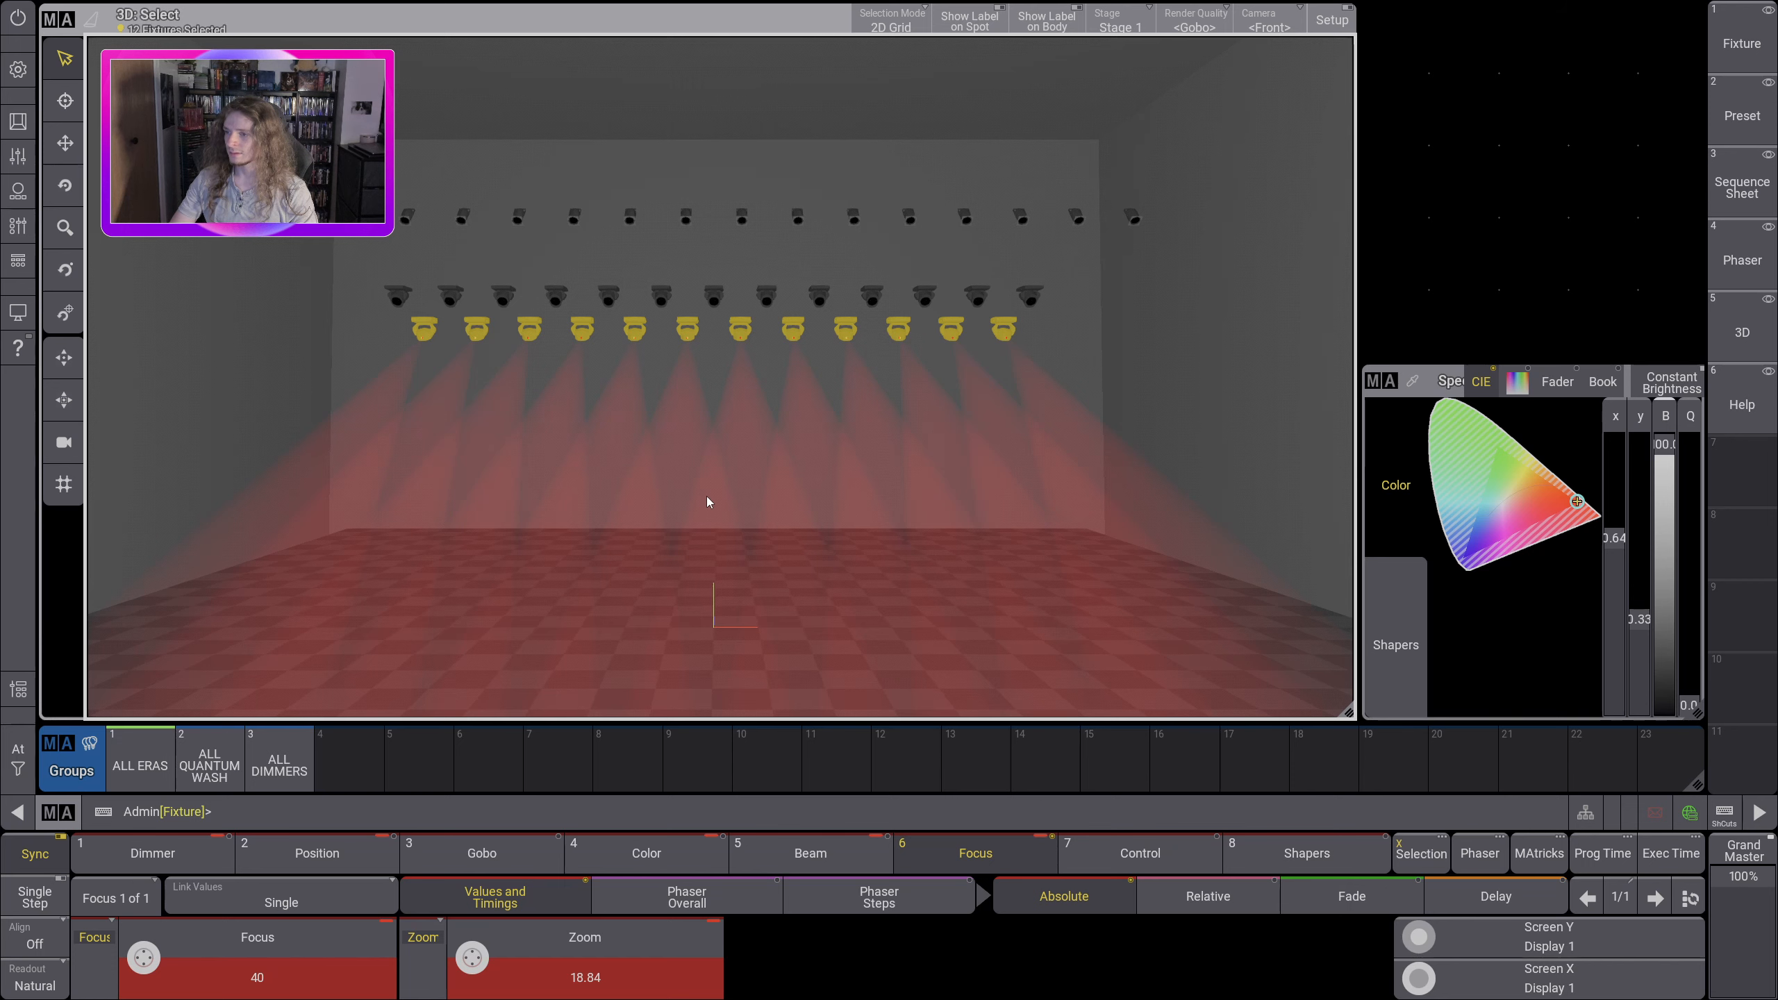
Step: Look through the channel functions of the Fixture Global Reset control attribute and close its editor without choosing a value
left_click(1140, 853)
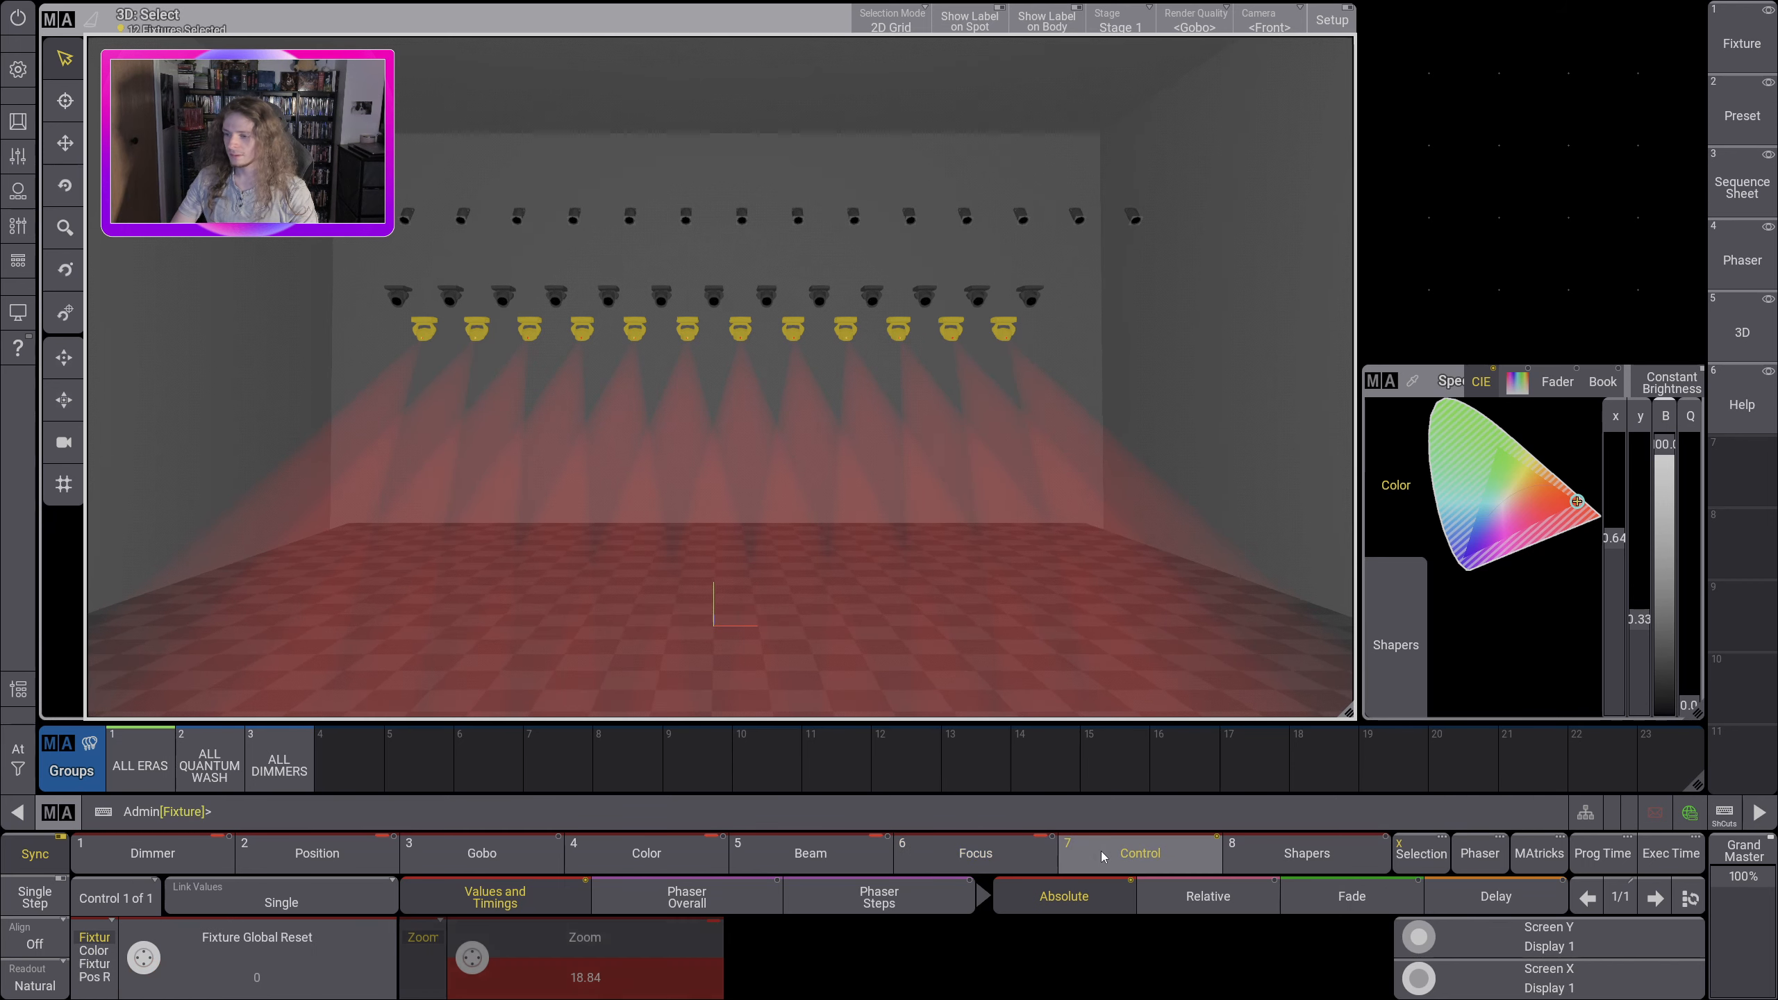
left_click(257, 956)
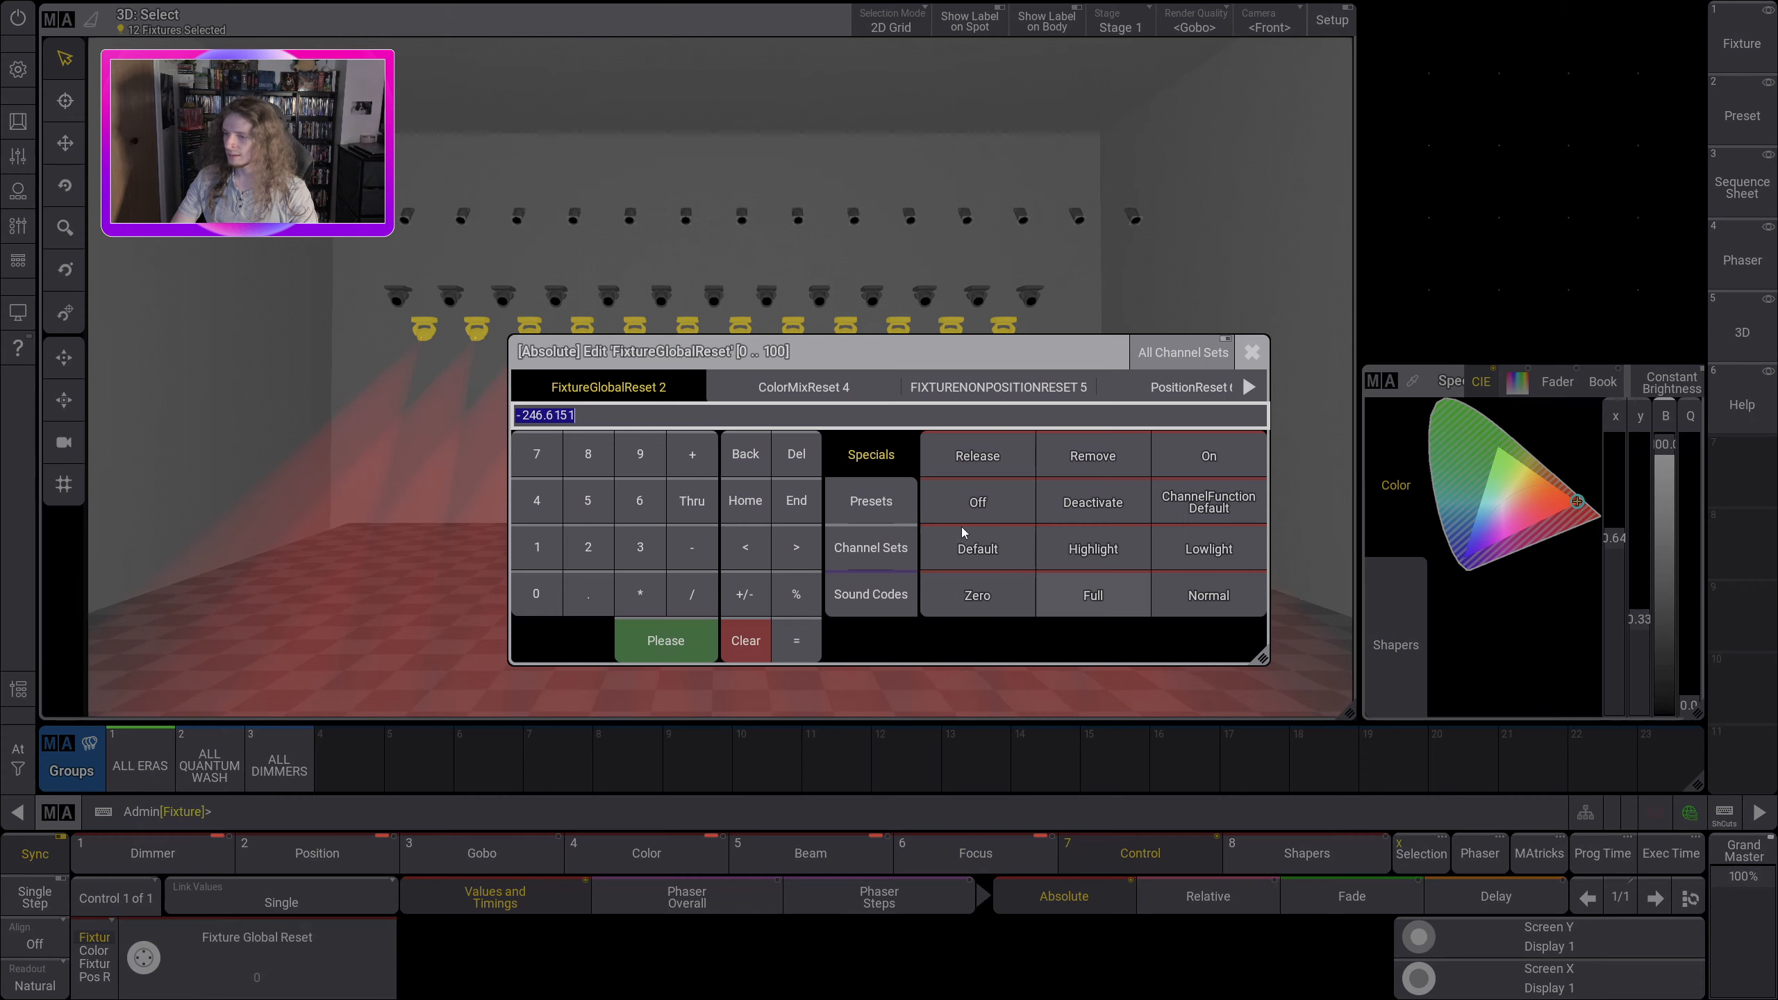
left_click(1250, 388)
left_click(1250, 388)
left_click(1250, 388)
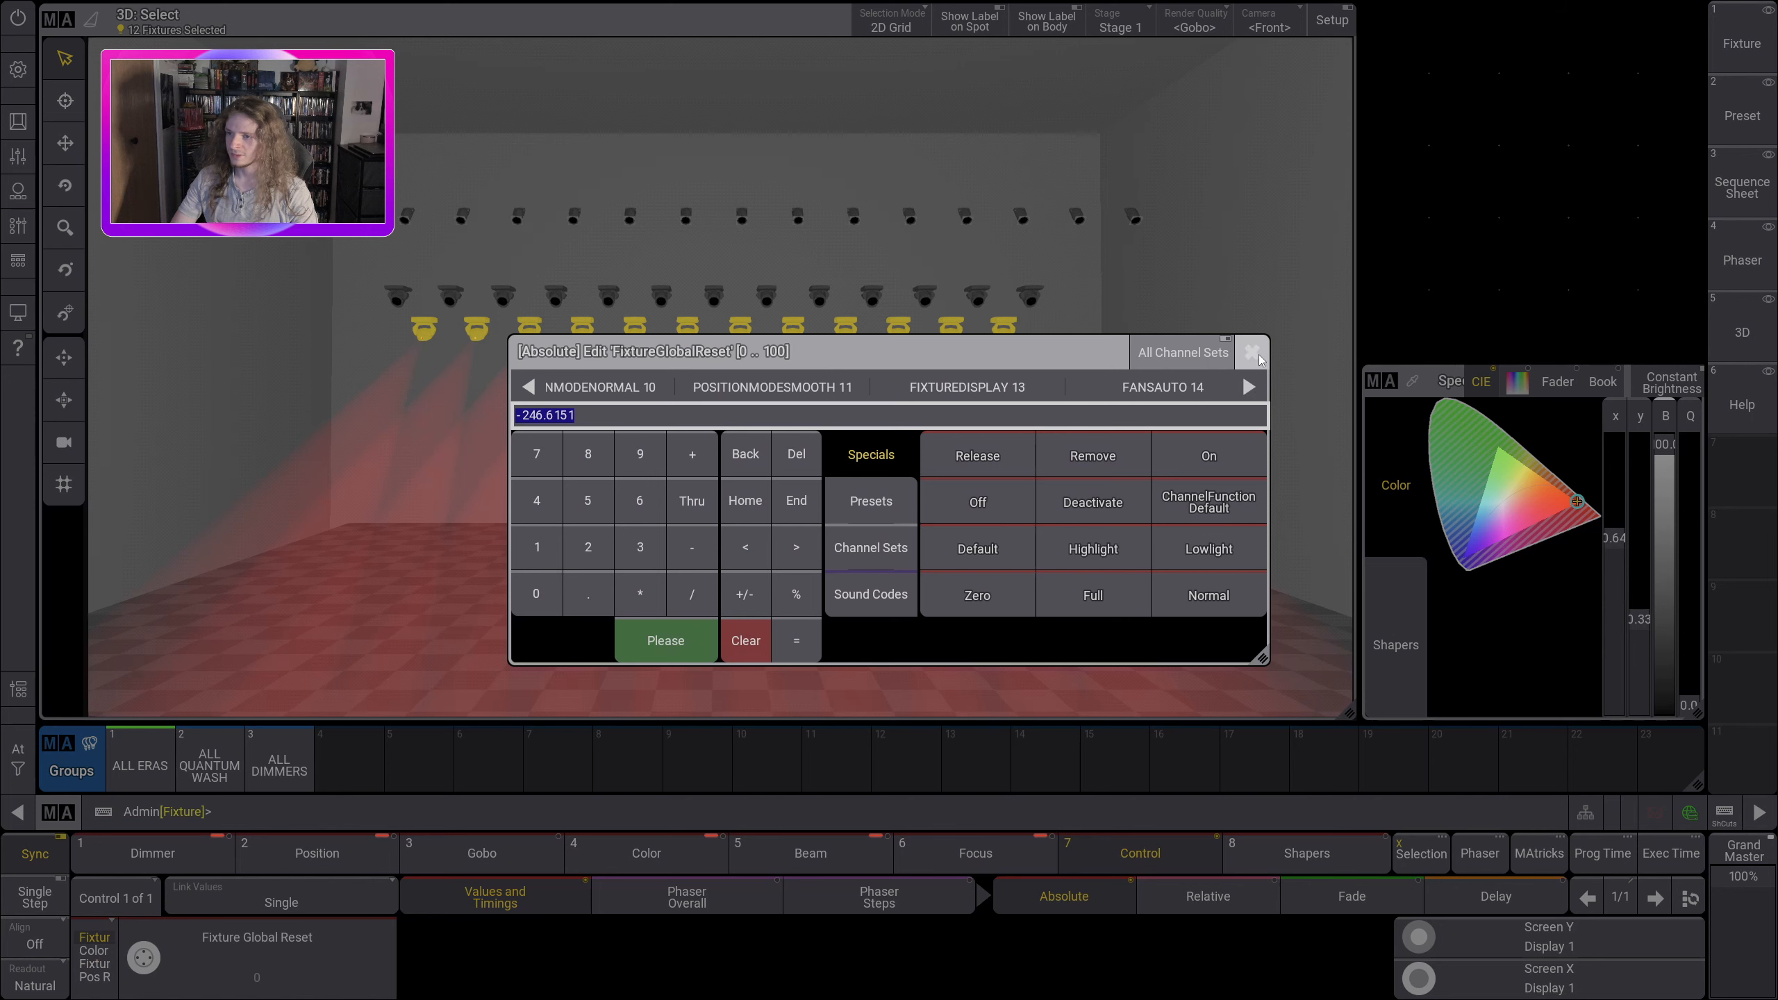
left_click(1250, 353)
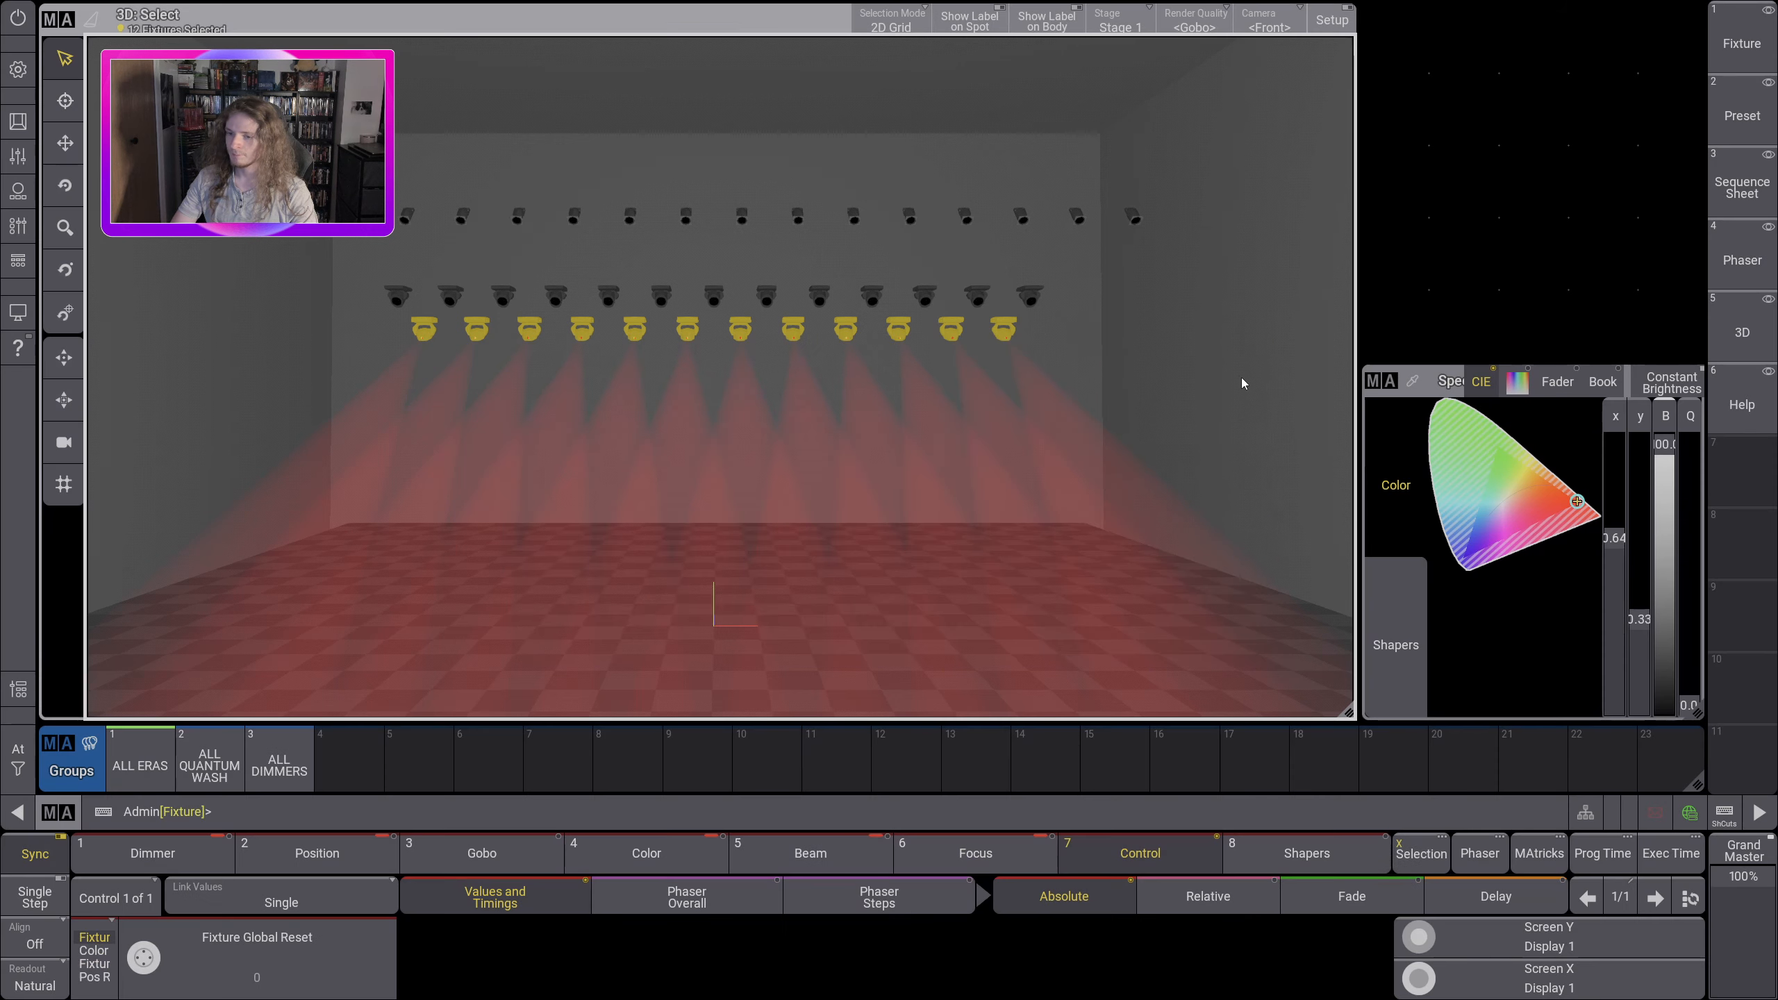
Step: Set the tilt of the ALL ERAS fixtures to -93.16, aiming their beams at the wall
left_click(1306, 867)
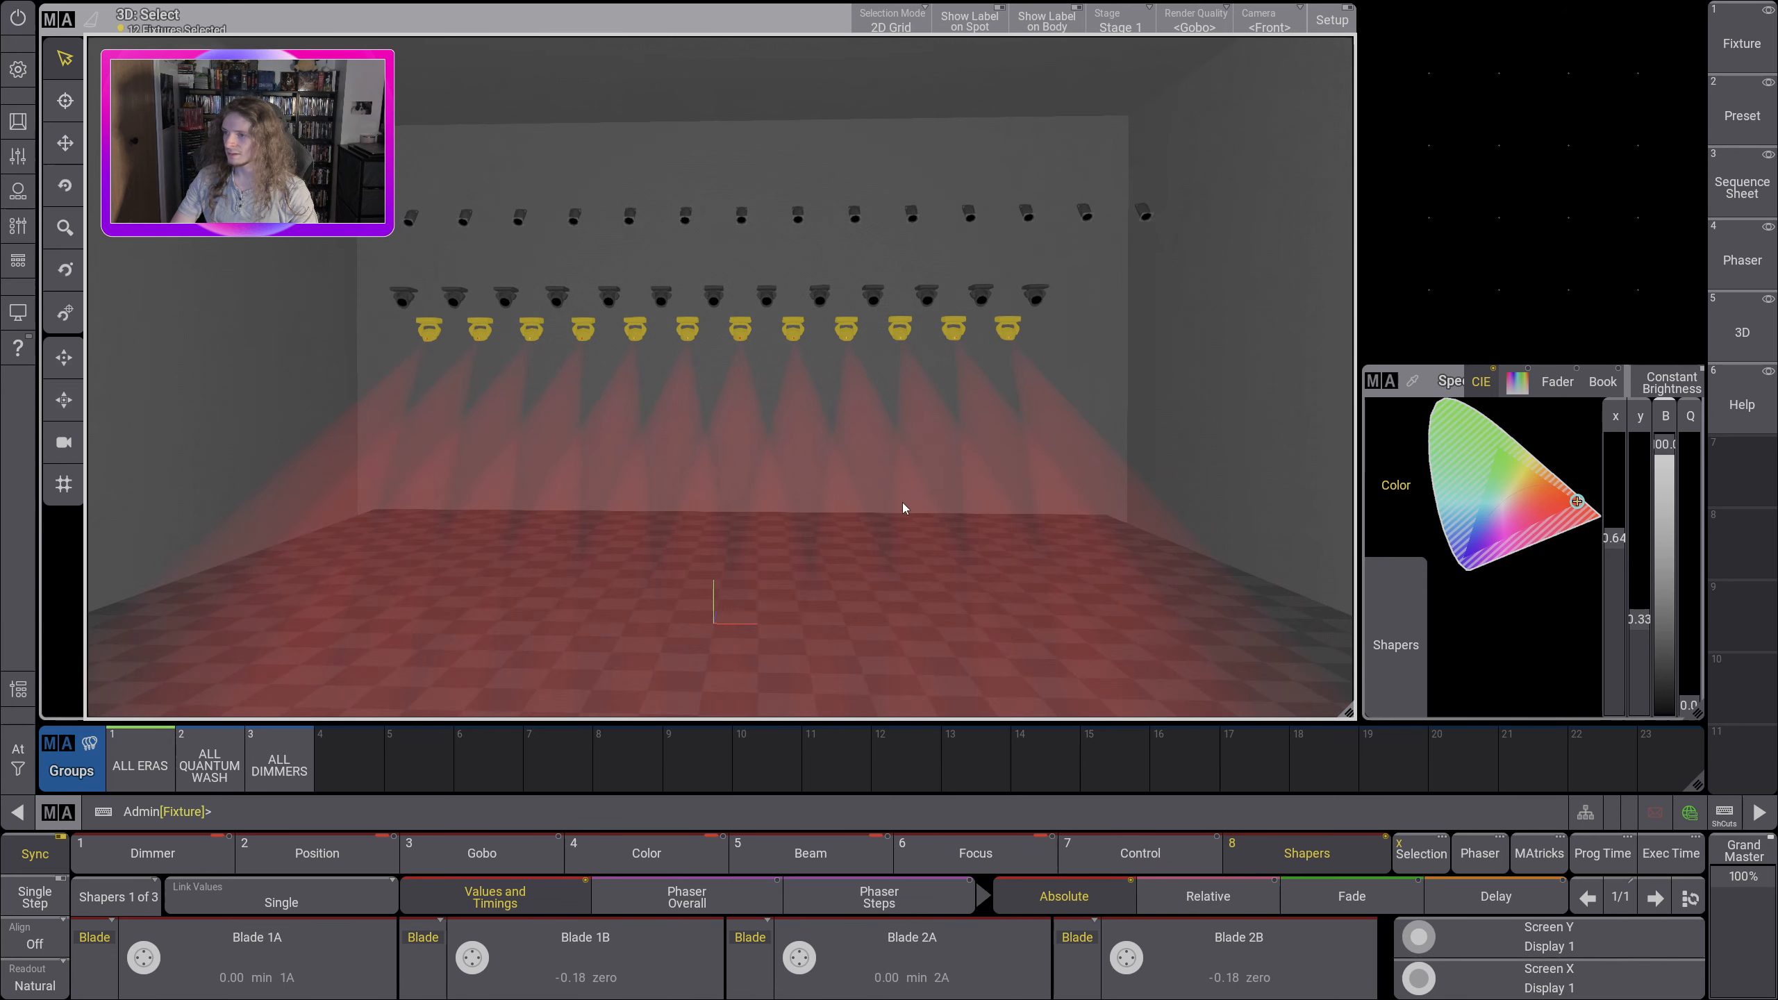
left_click_drag(903, 508, 784, 515)
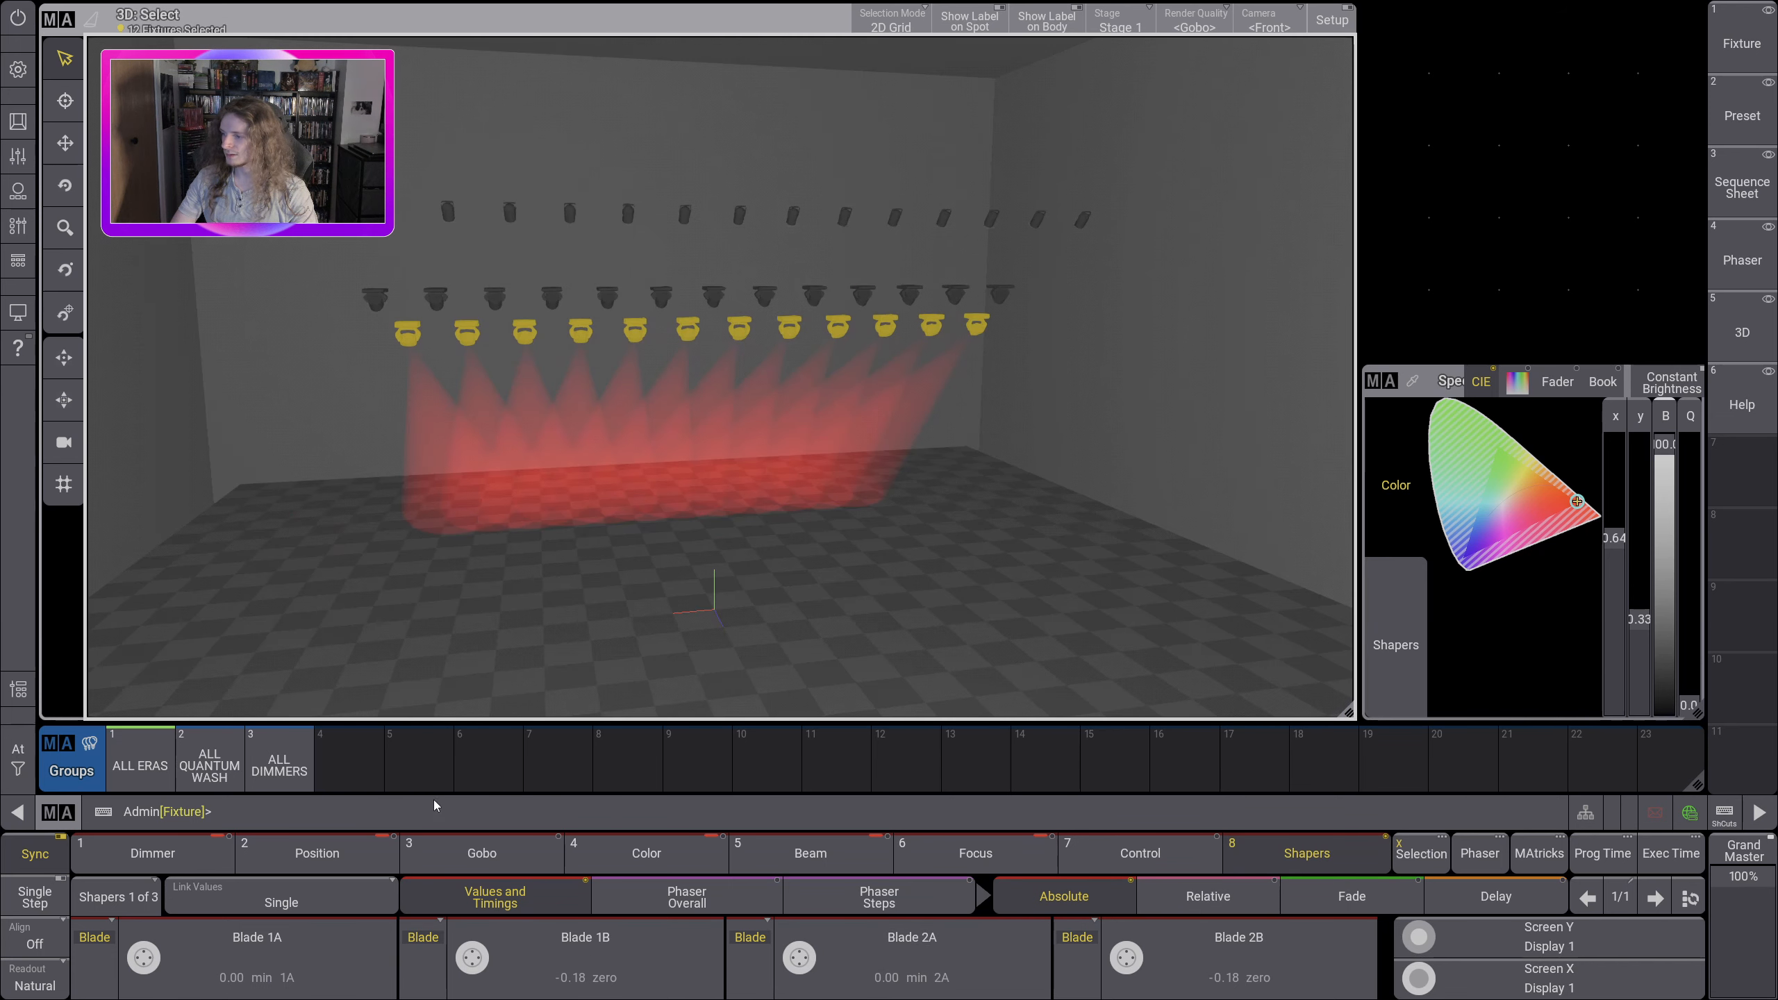
left_click(350, 854)
scroll(467, 960, "up", 2)
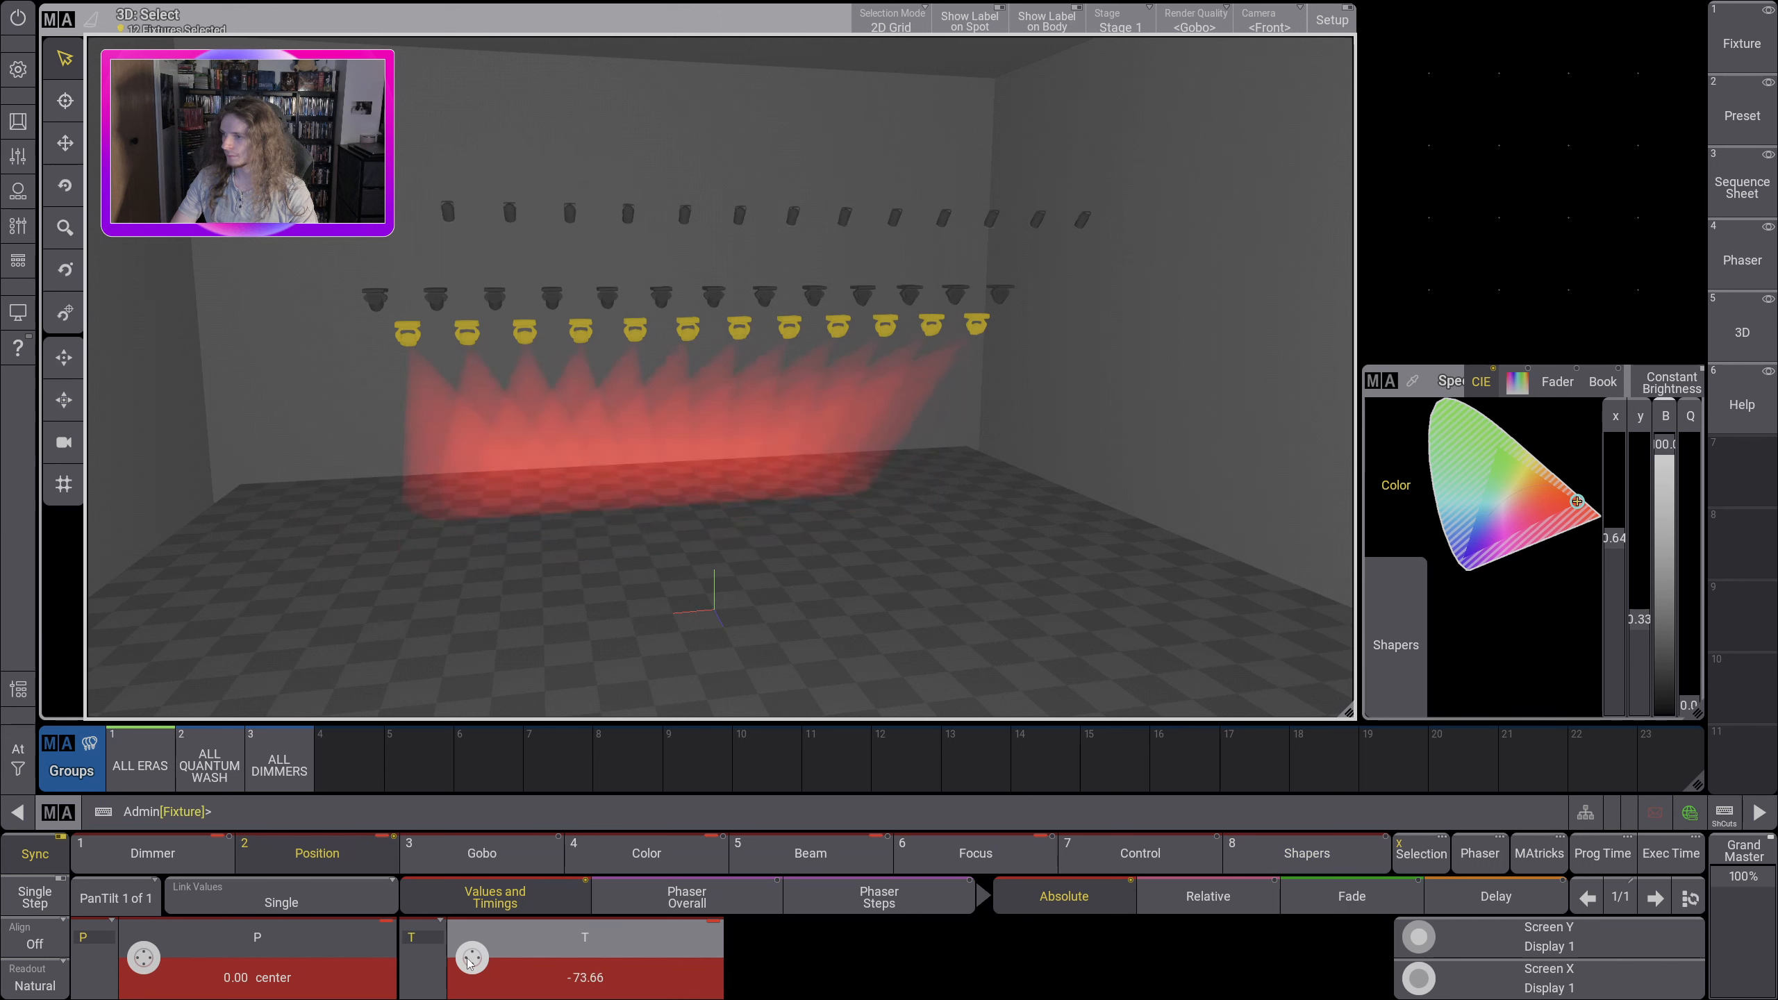
scroll(467, 961, "up", 2)
left_click_drag(689, 387, 754, 488)
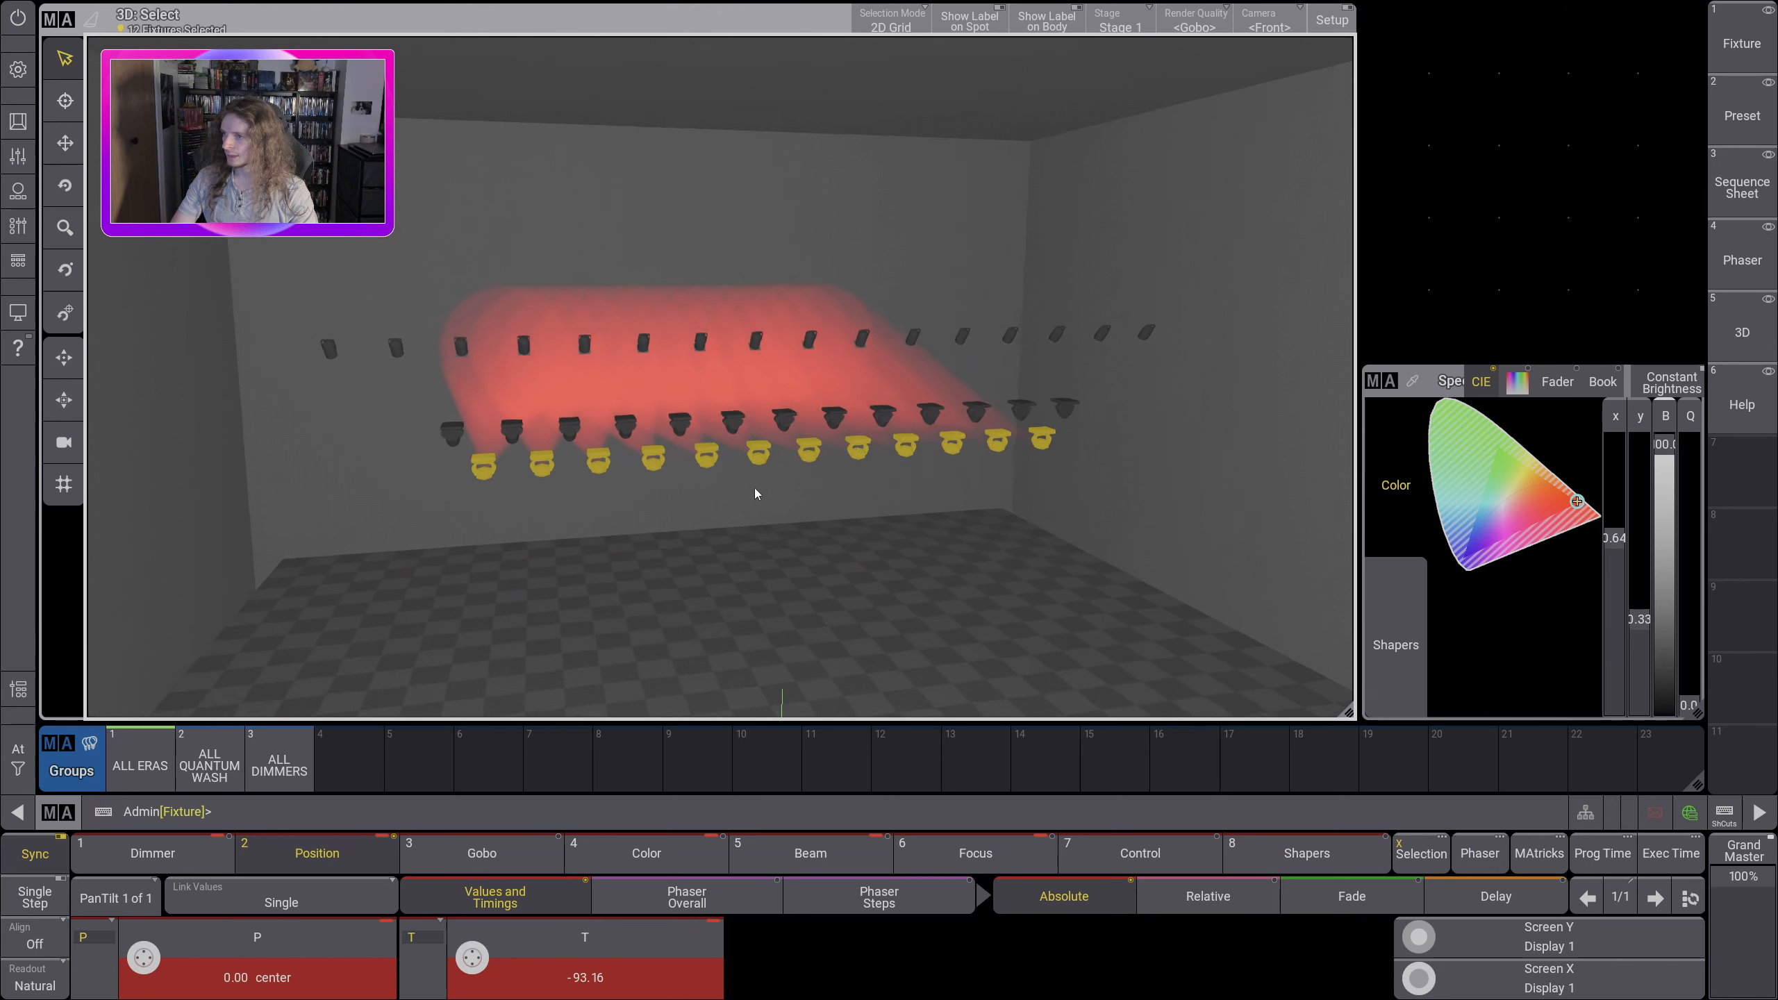
Step: Narrow the ALL ERAS zoom to 7.00 and examine the beam circles on the wall up close
left_click(646, 853)
left_click(835, 861)
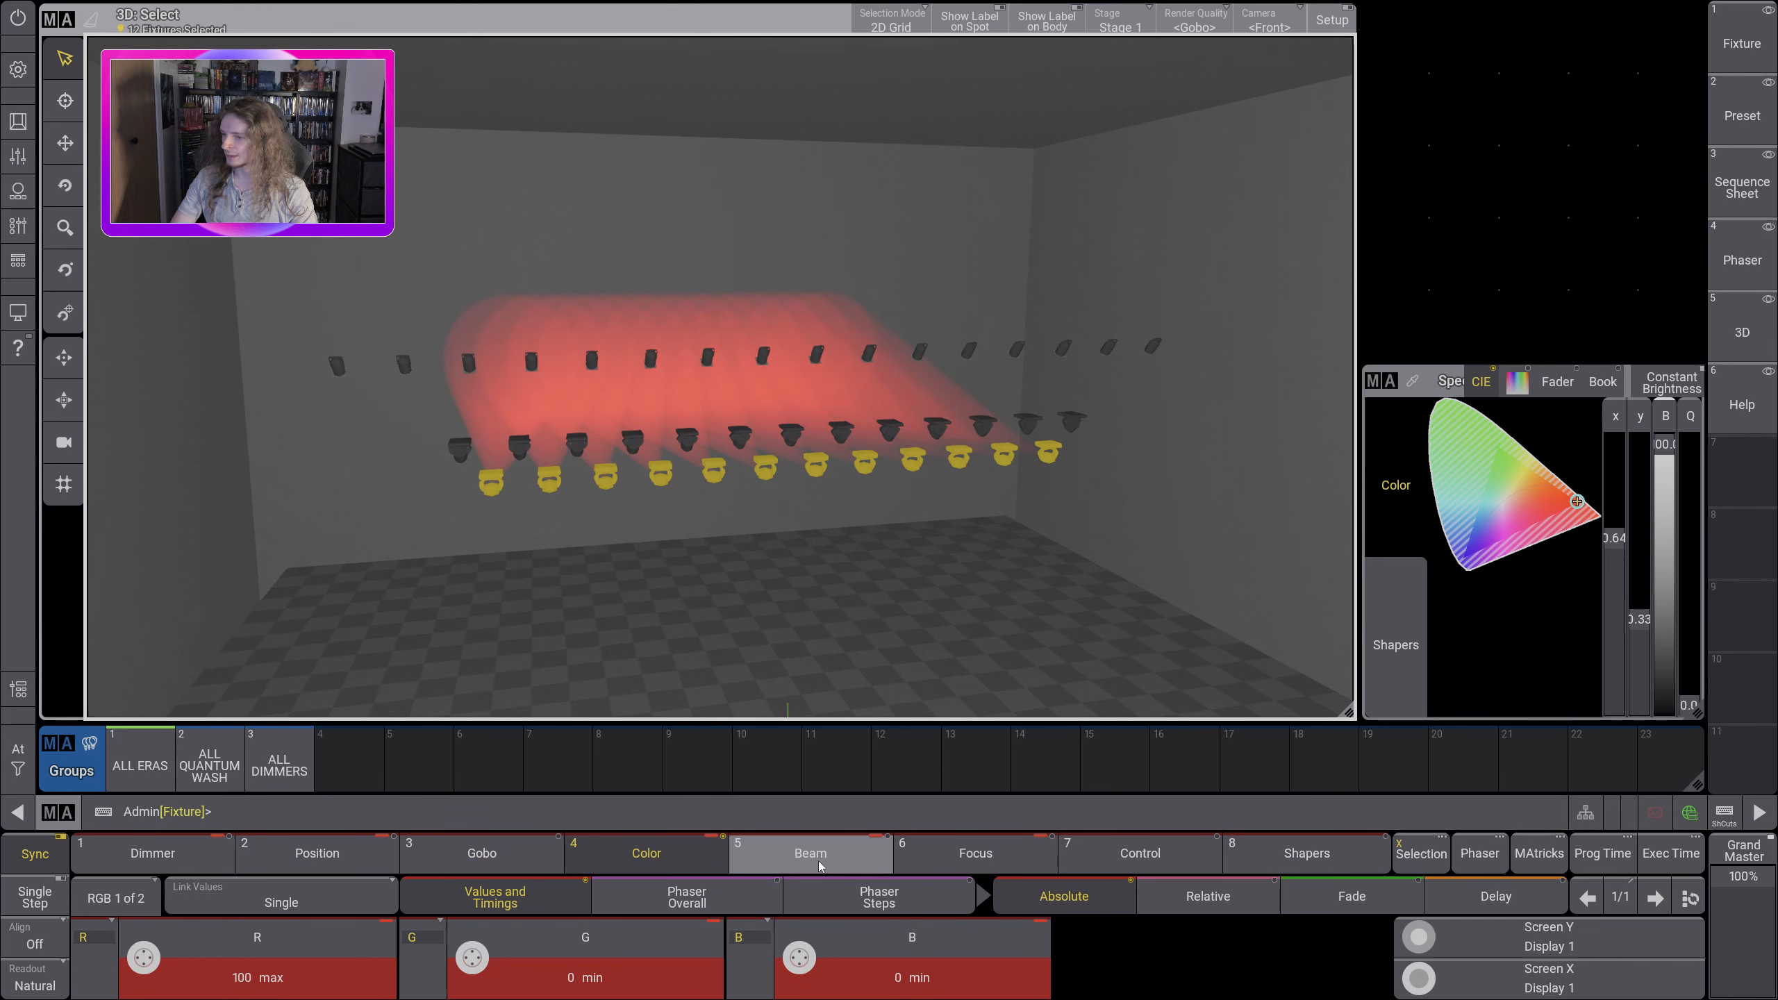
left_click(962, 862)
scroll(475, 960, "down", 5)
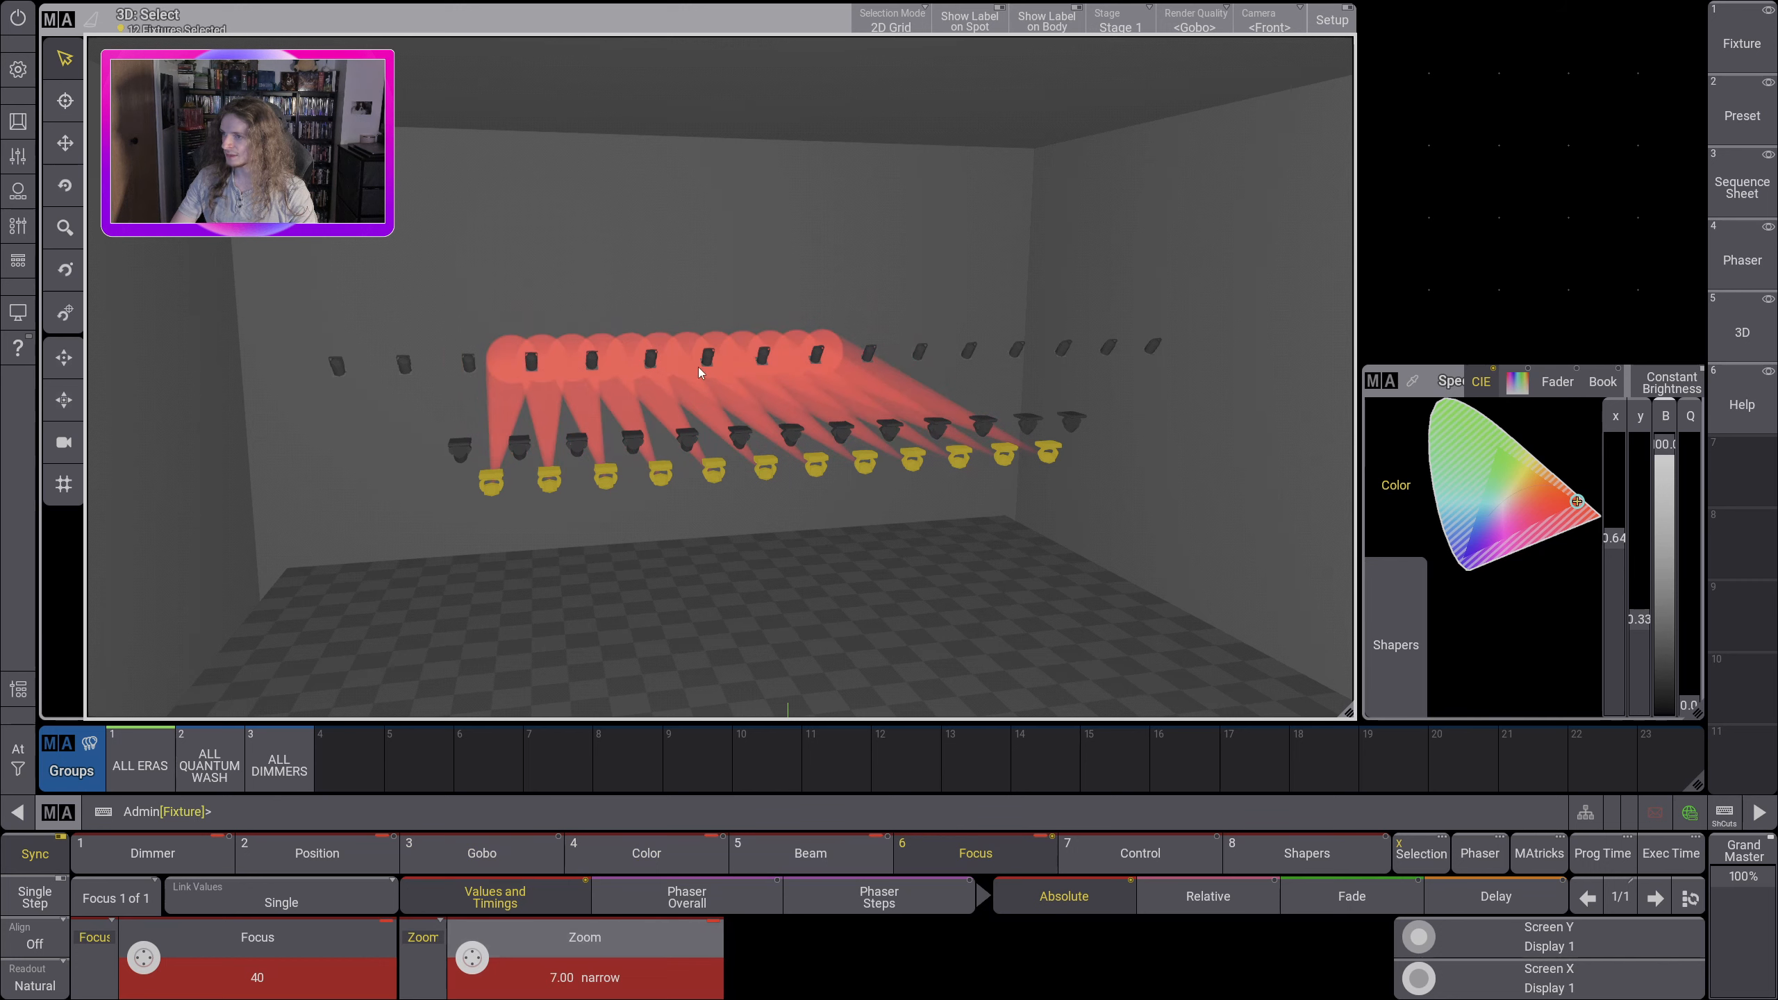
left_click_drag(697, 367, 713, 497)
scroll(776, 477, "up", 6)
scroll(770, 454, "down", 3)
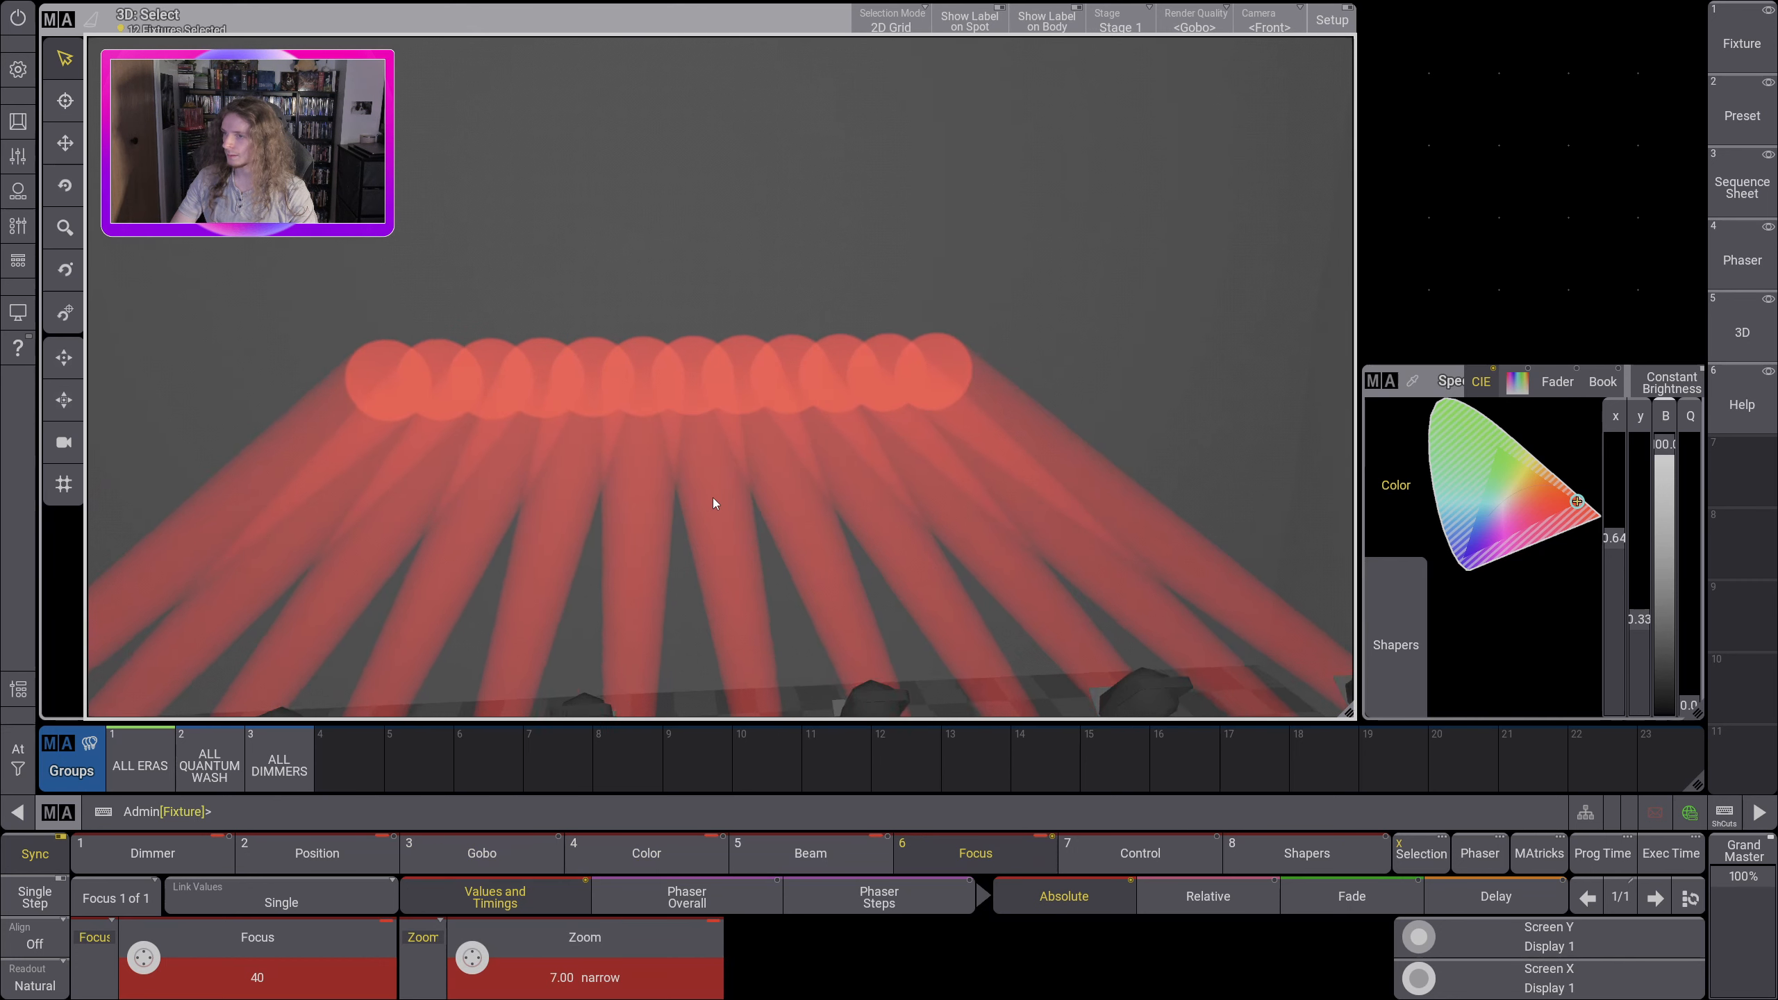
Step: Look through the Shapers attributes of the ALL ERAS fixtures and set Blade 1A to 0.10, Blade 2A to 0.11 and Blade 1B to 17.82
left_click(1261, 862)
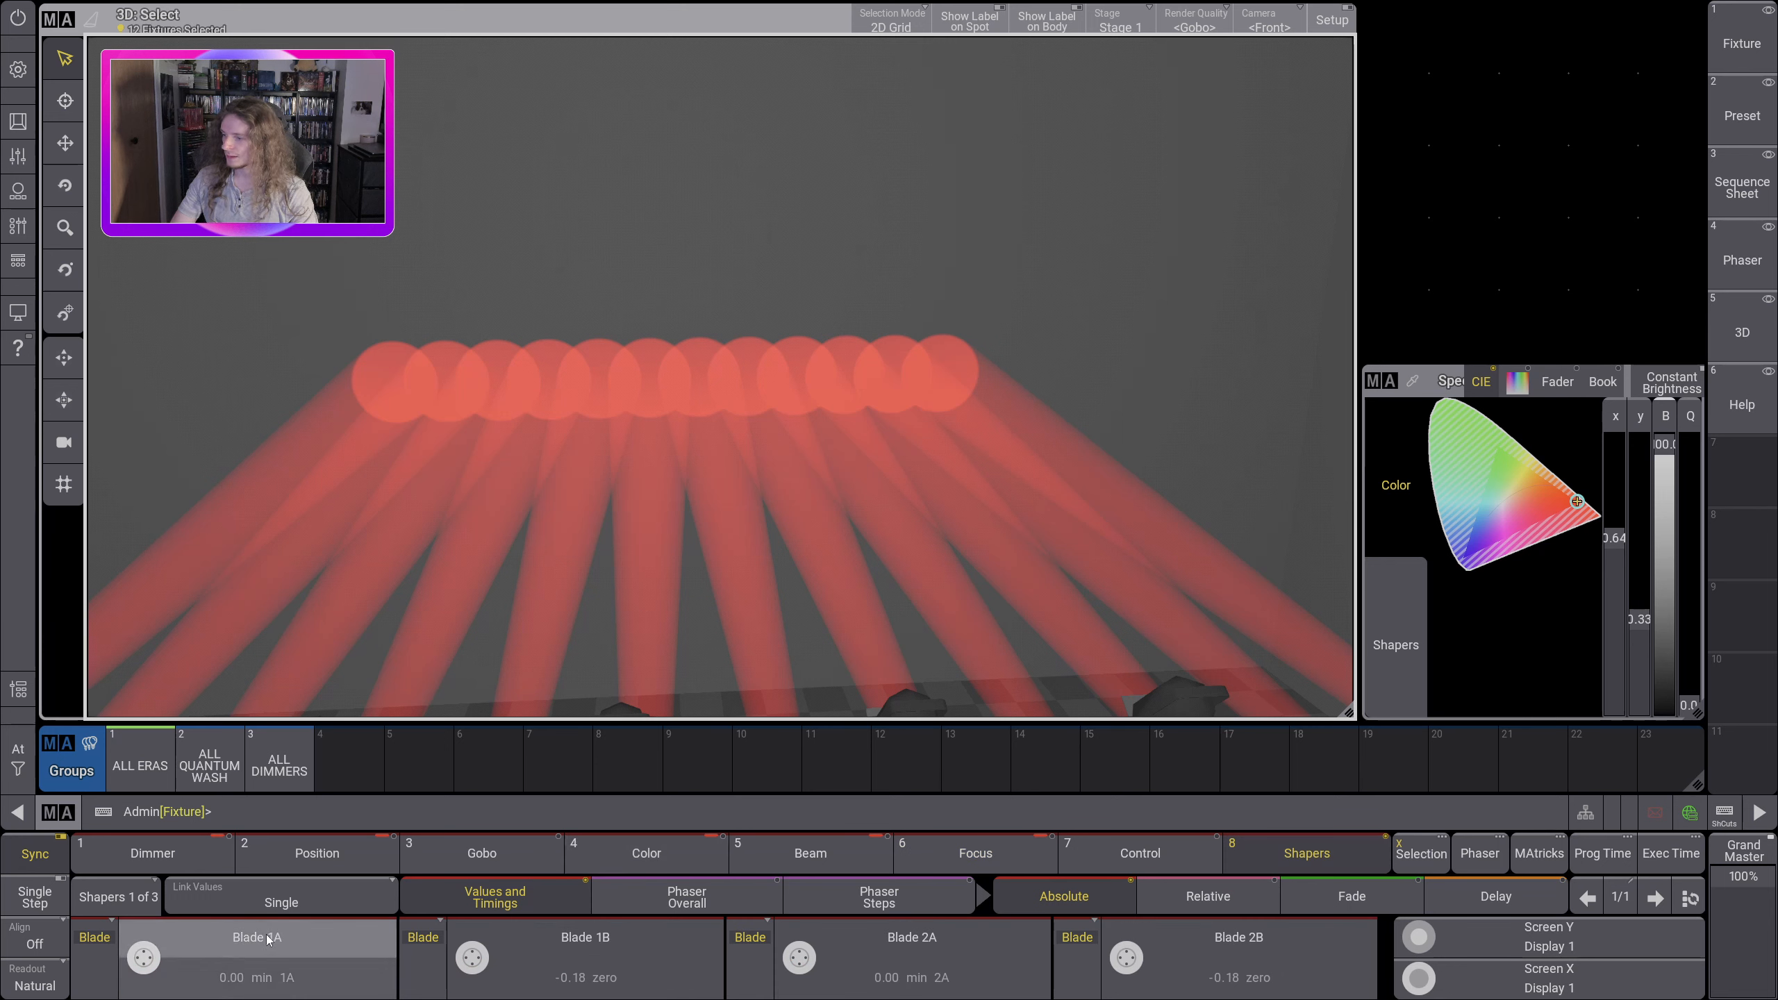
left_click(153, 904)
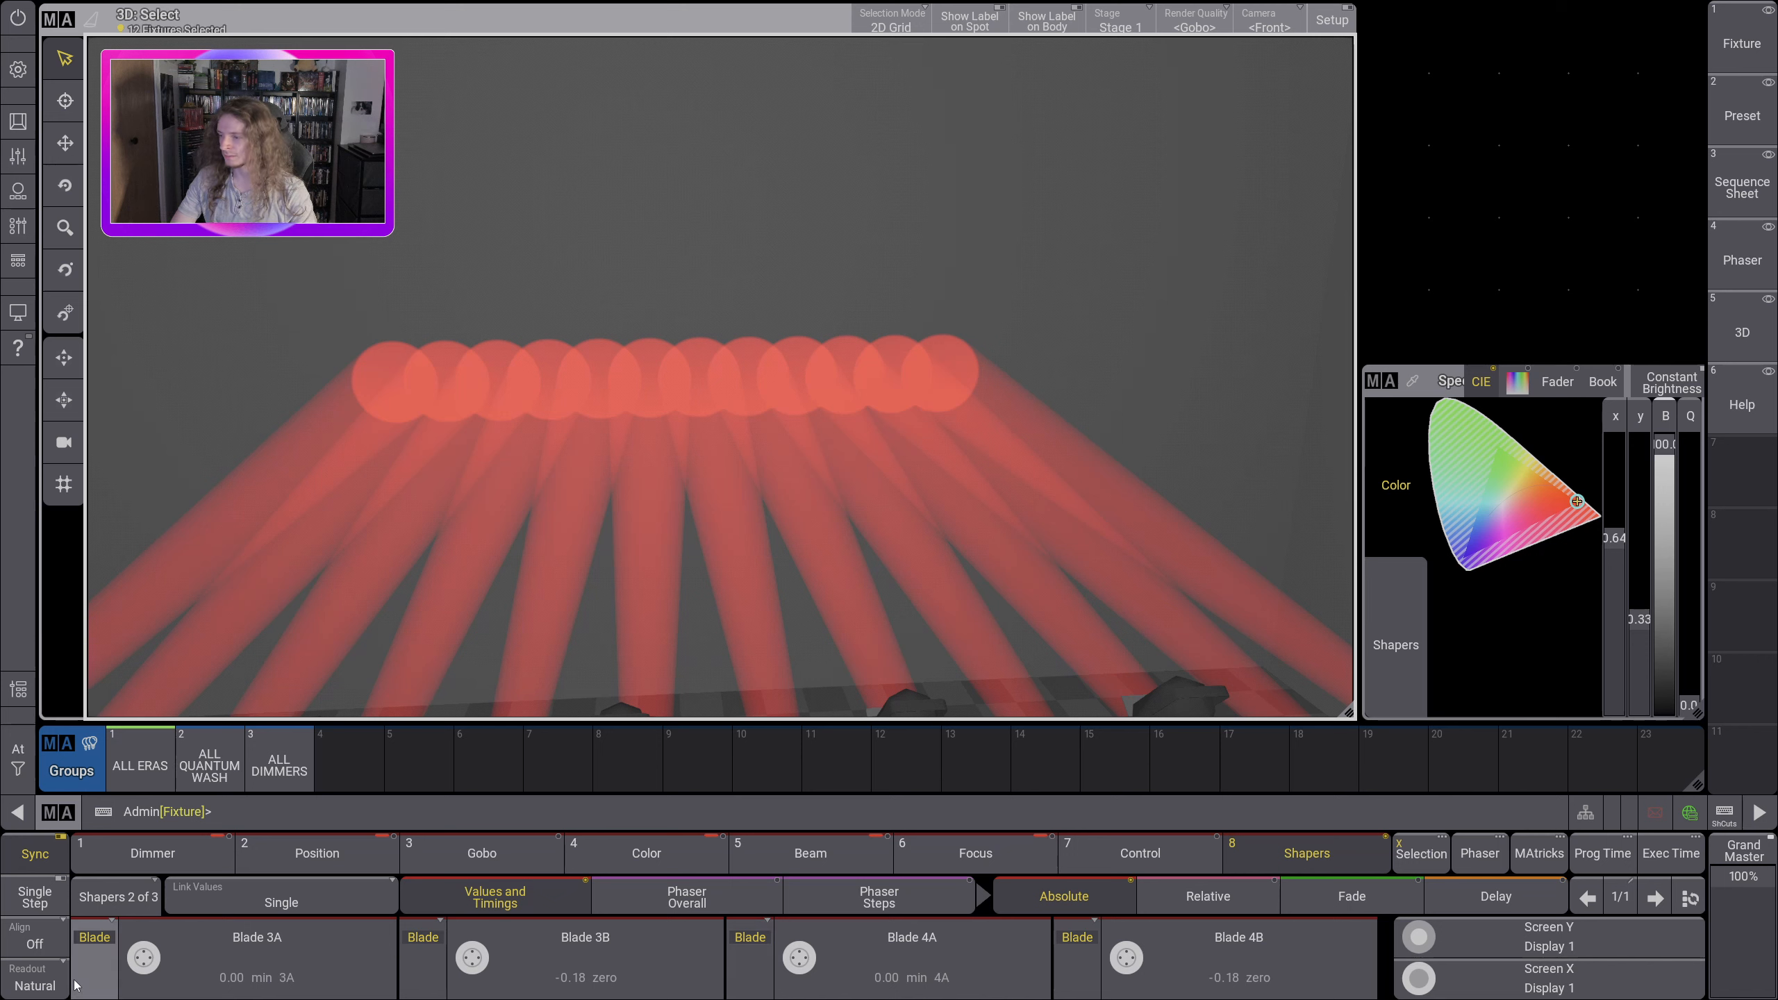
left_click(108, 903)
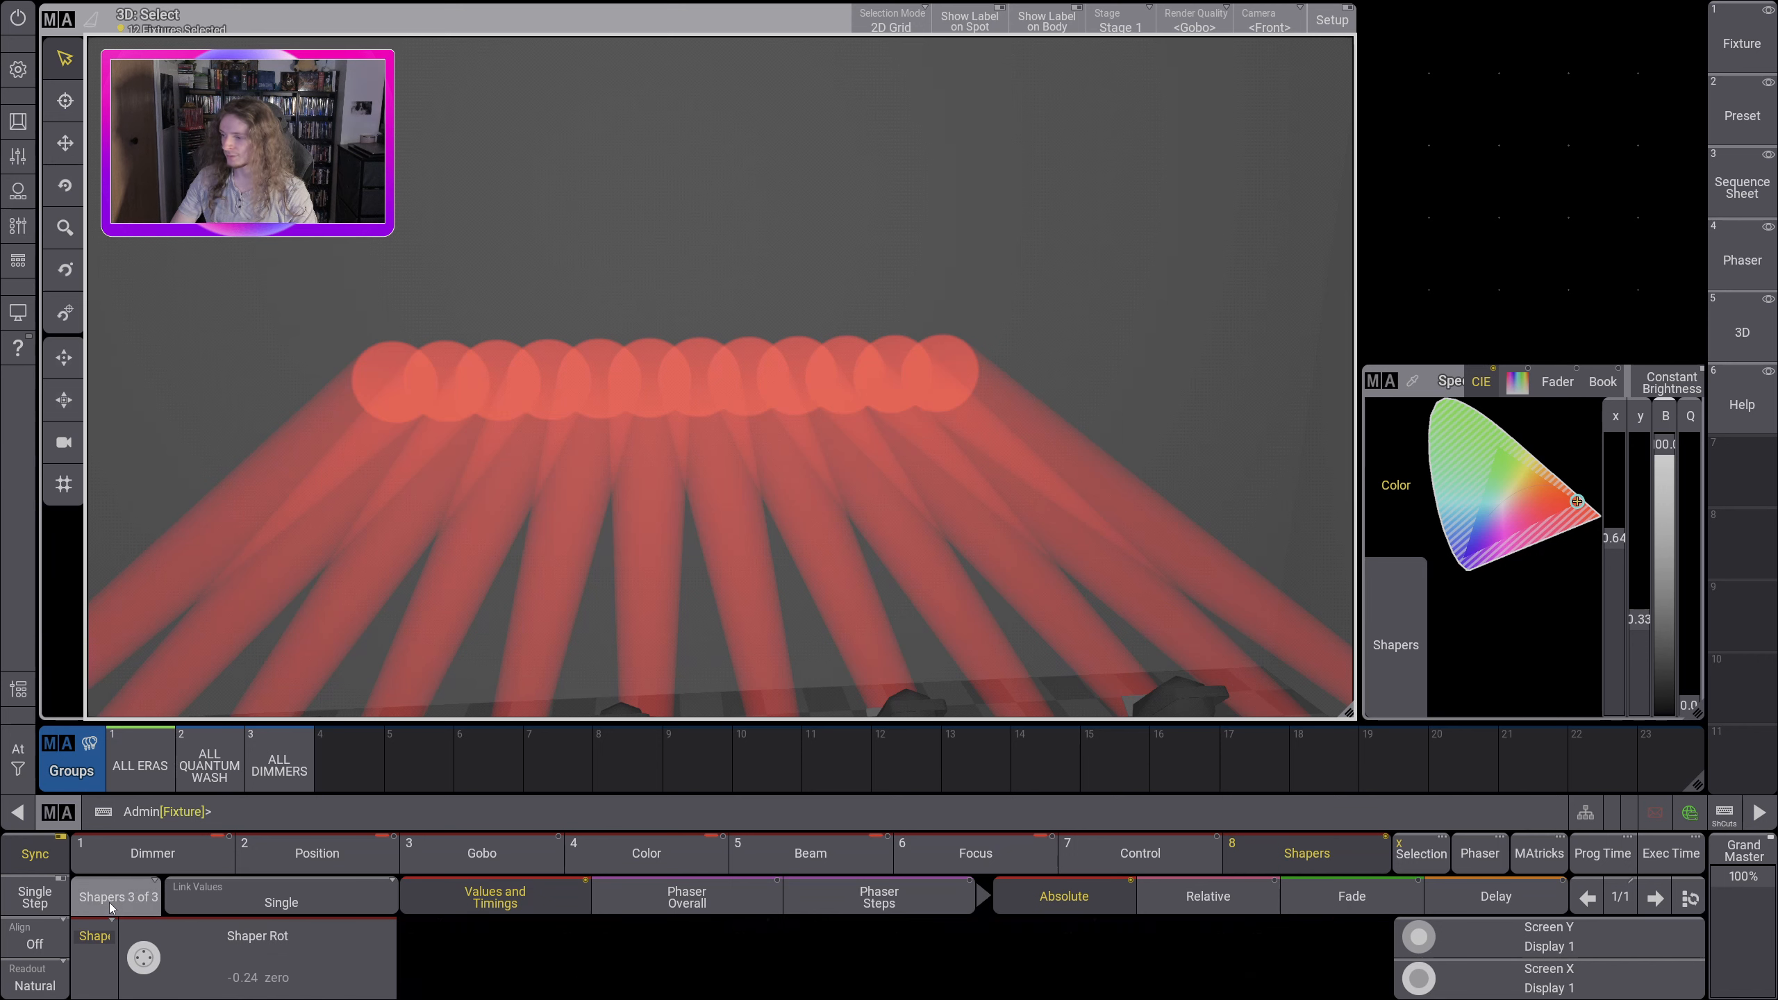
left_click(109, 904)
left_click_drag(140, 965, 145, 961)
left_click_drag(799, 958, 797, 965)
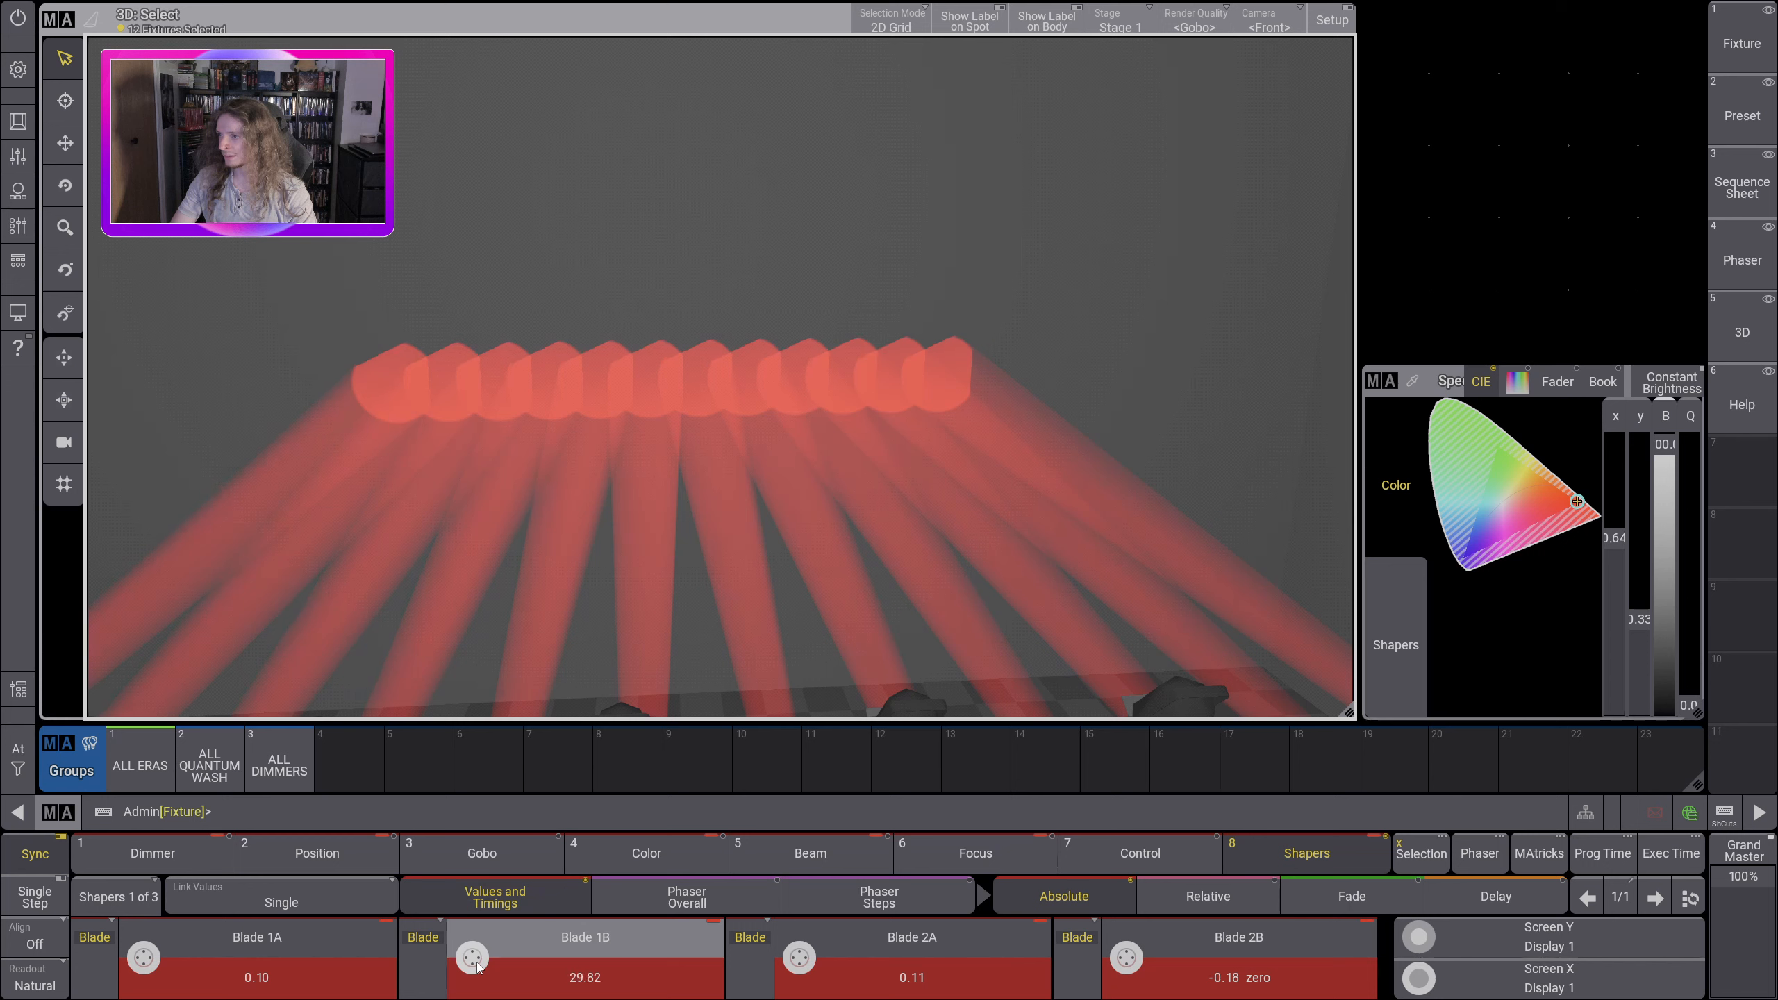
scroll(476, 968, "down", 5)
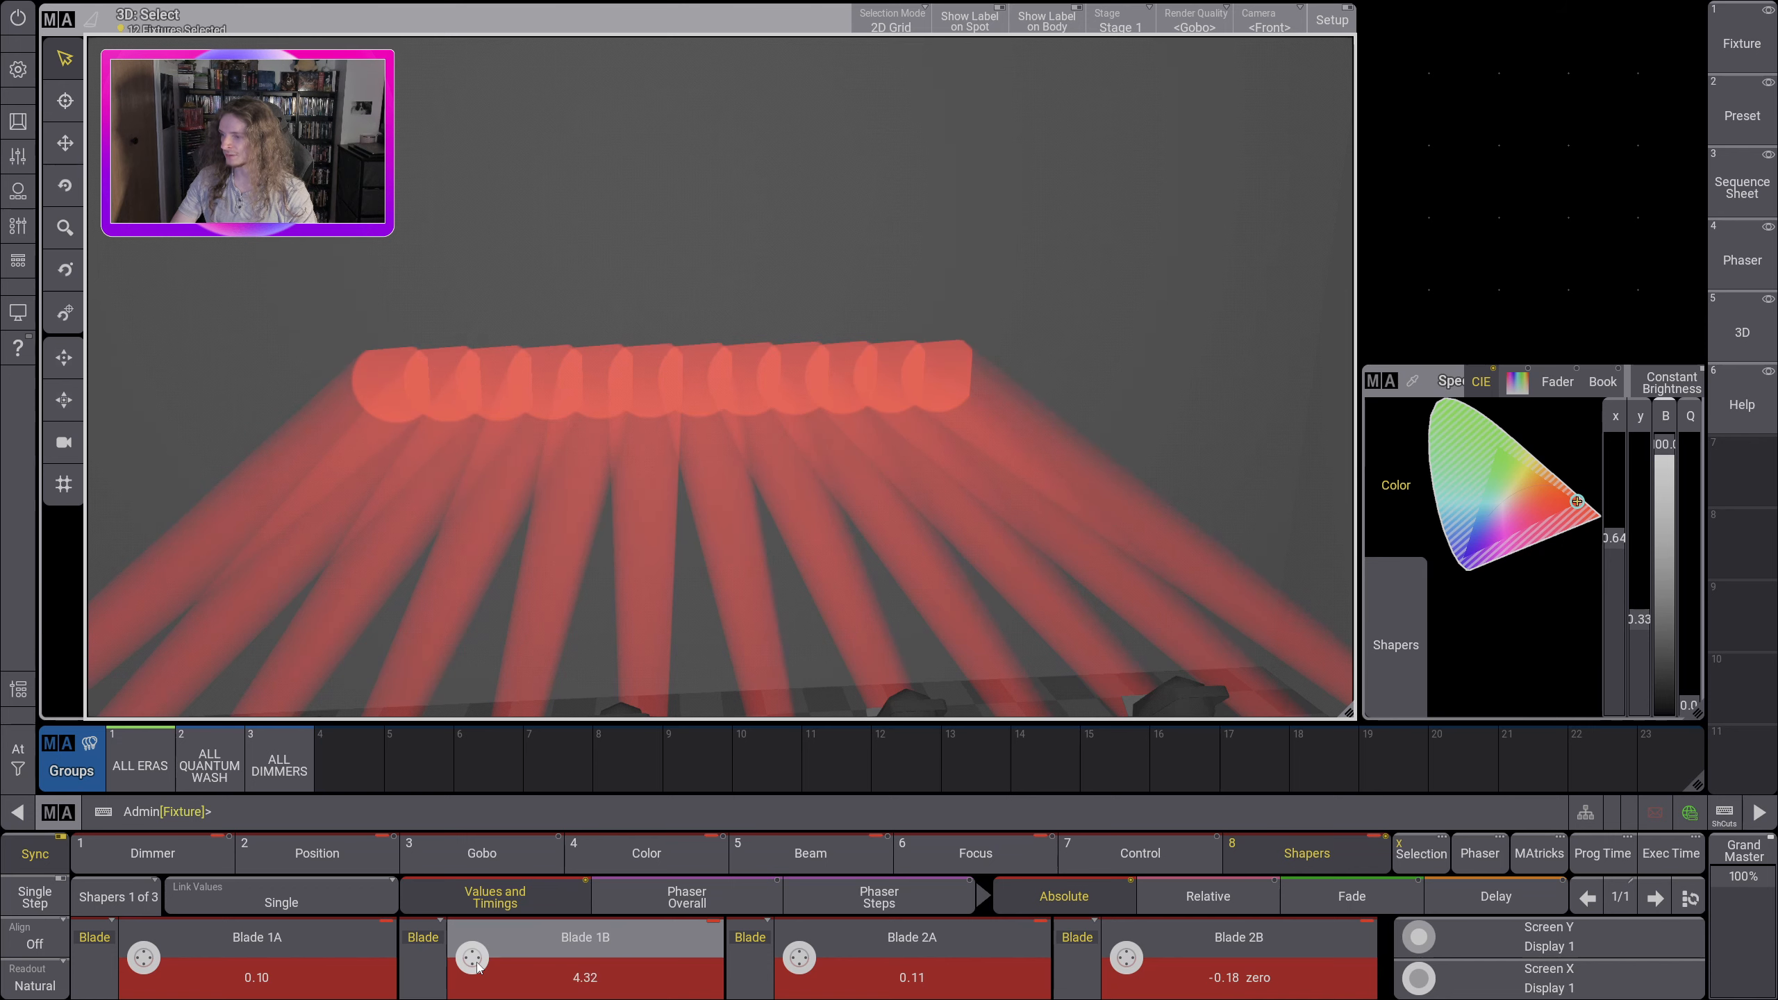
Step: Switch Blade 1B off and return Blade 1A and Blade 2A to 0.00
left_click(596, 979)
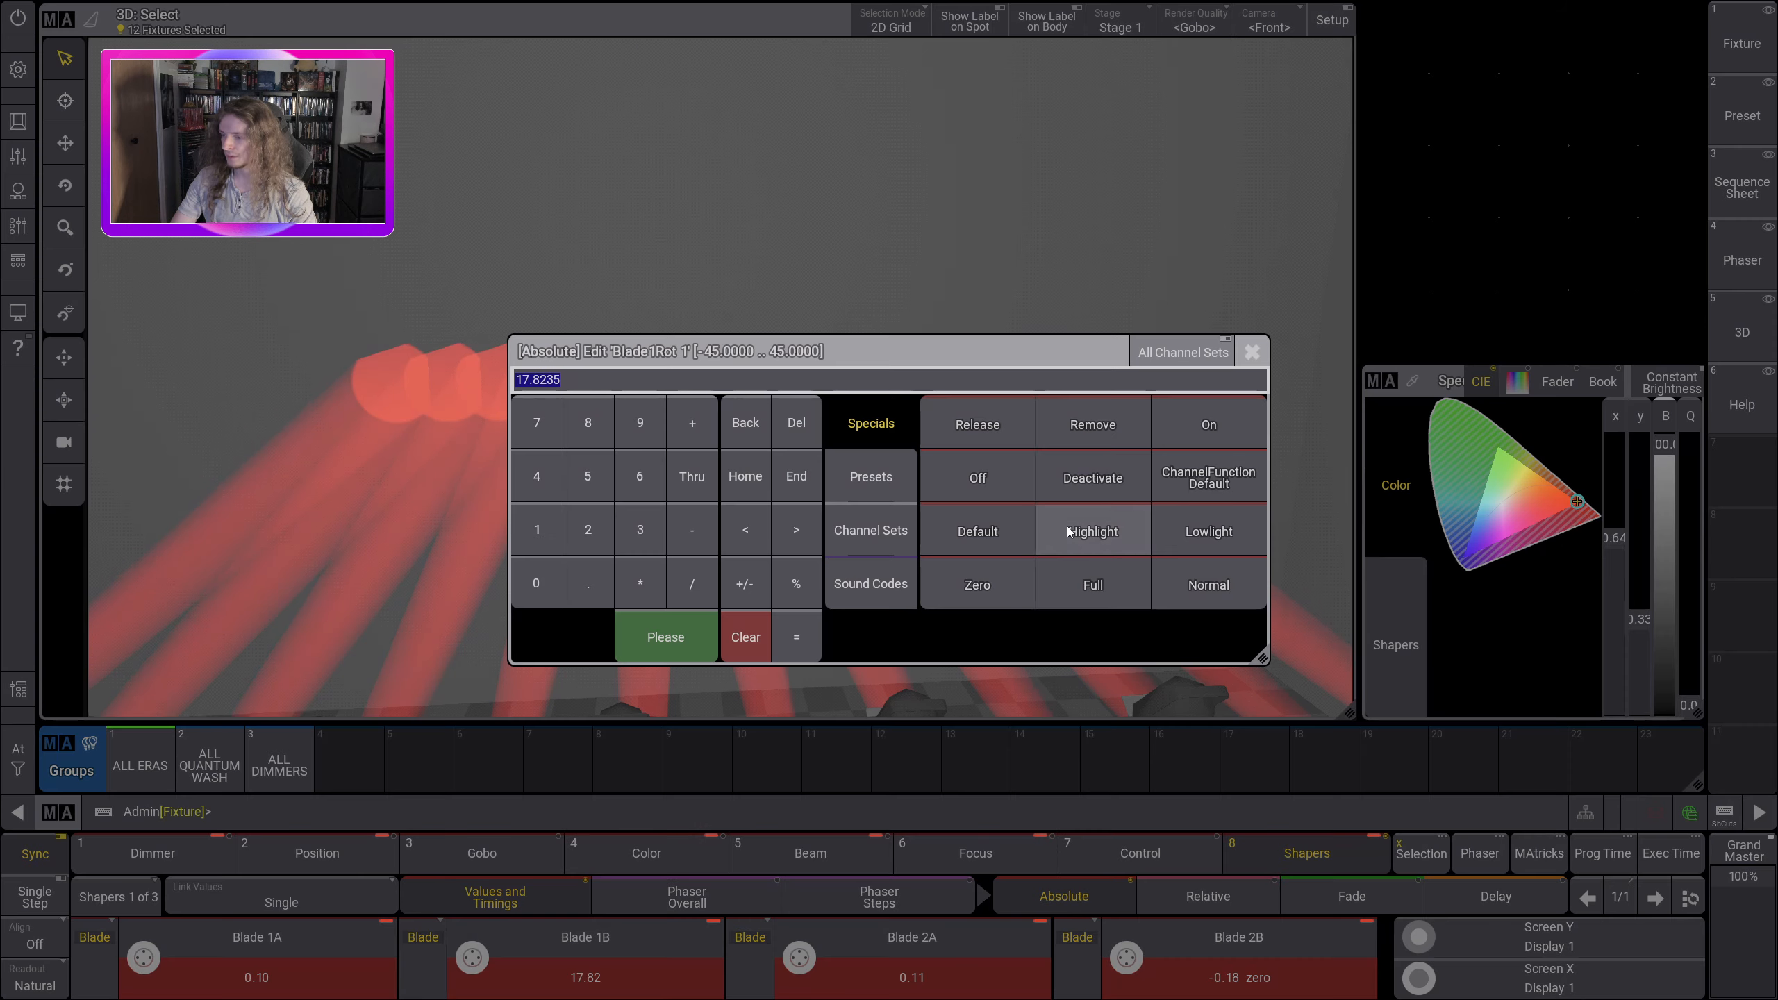
left_click(945, 487)
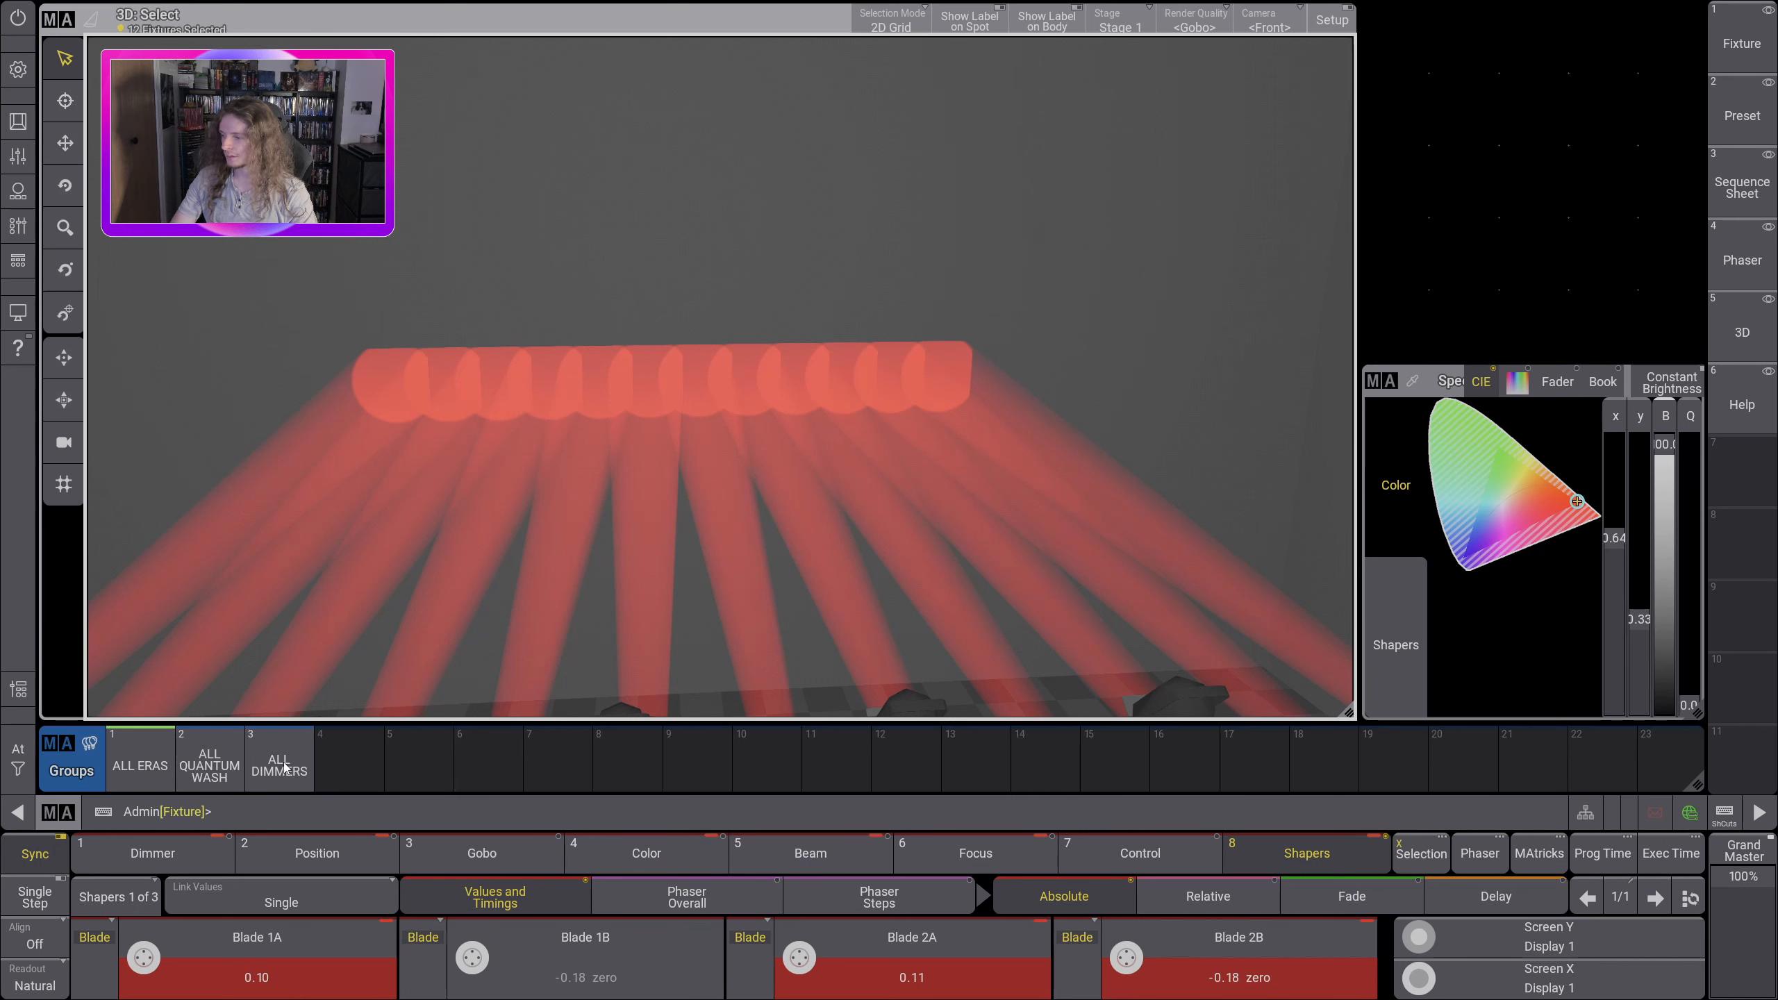
scroll(143, 957, "down", 3)
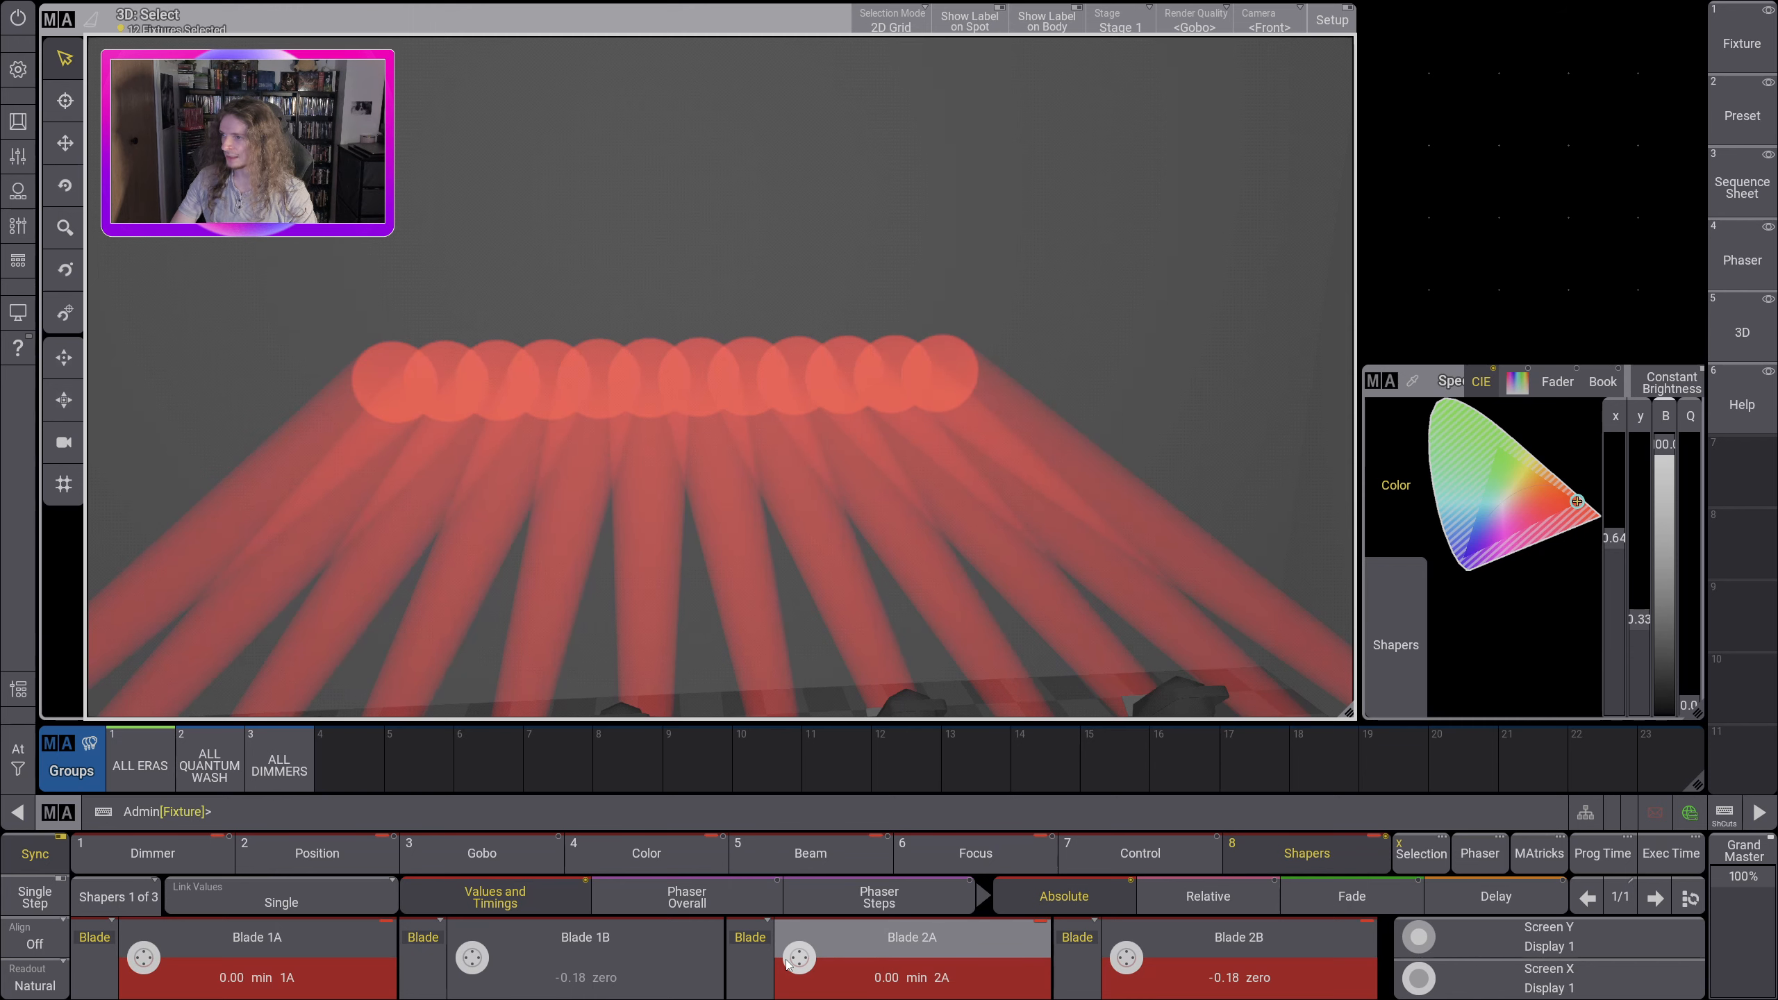
Step: Clear the programmer so no fixtures are selected and all attribute values are released
left_click_drag(609, 490, 821, 565)
left_click(18, 753)
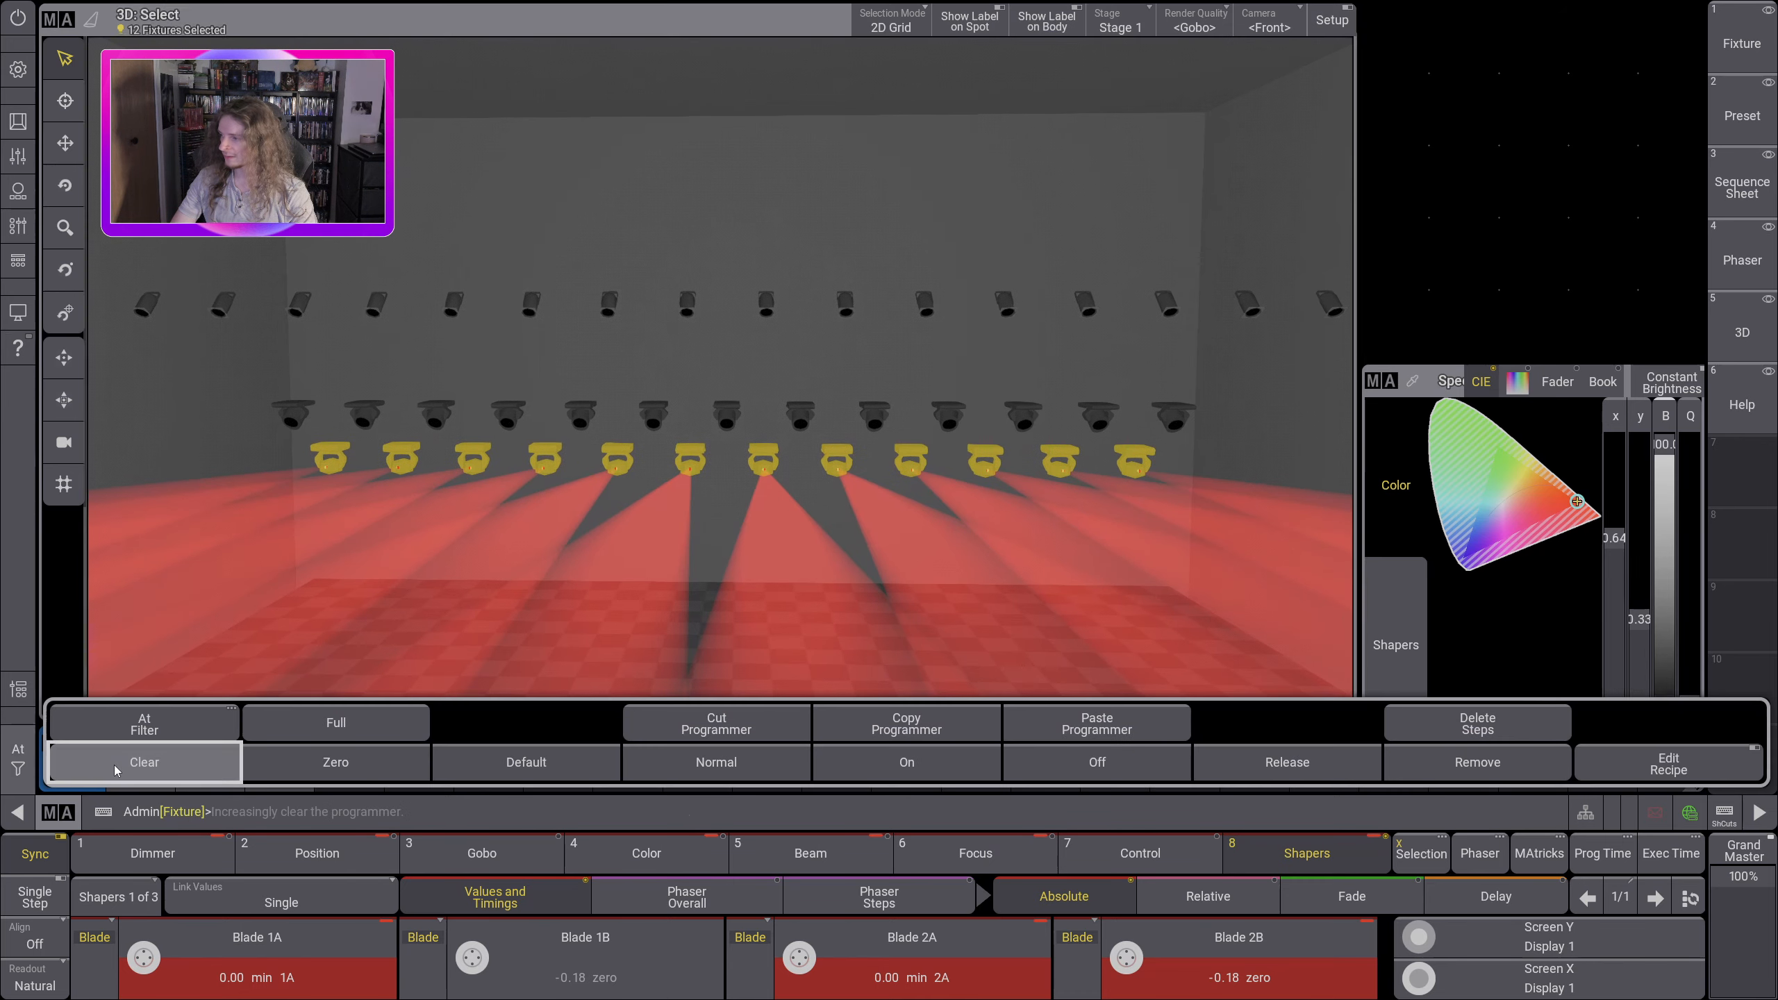
left_click(144, 757)
scroll(627, 569, "down", 5)
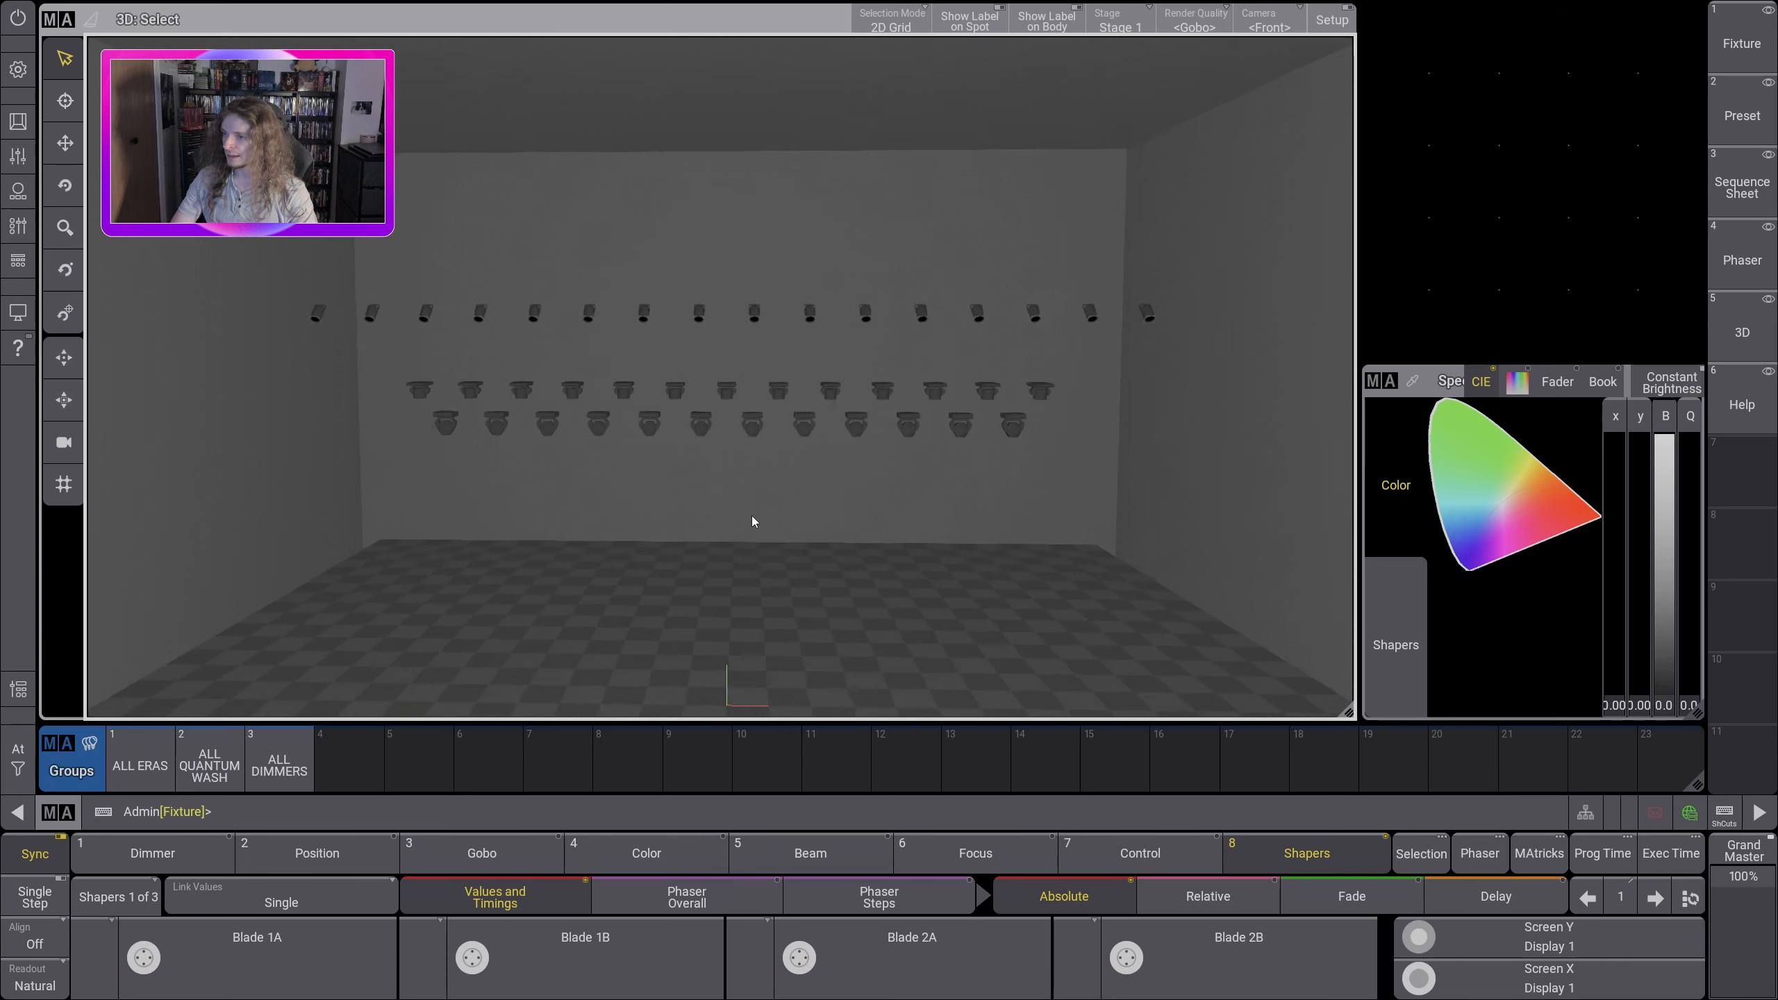
mouse_move(764, 503)
left_mouse_down()
mouse_move(781, 490)
mouse_move(751, 496)
left_mouse_up()
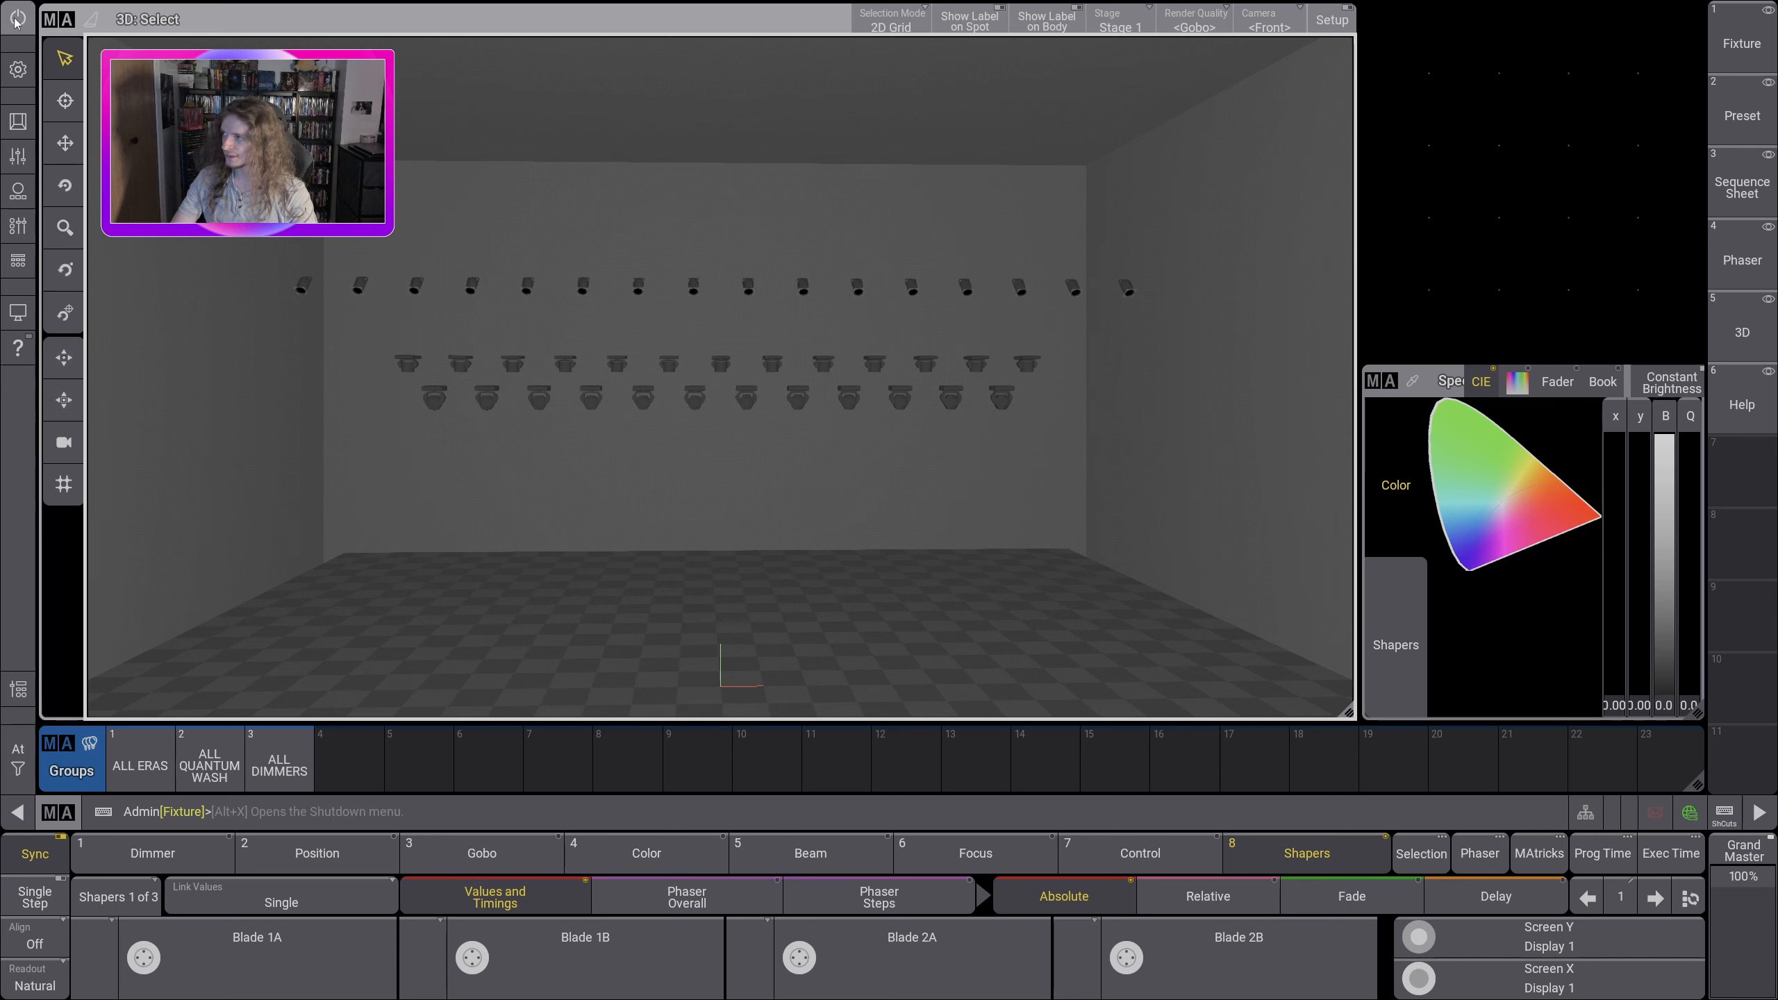
Step: Select all fixtures in the 3D view, set them to full, and clear the selection while keeping their values
left_click(65, 20)
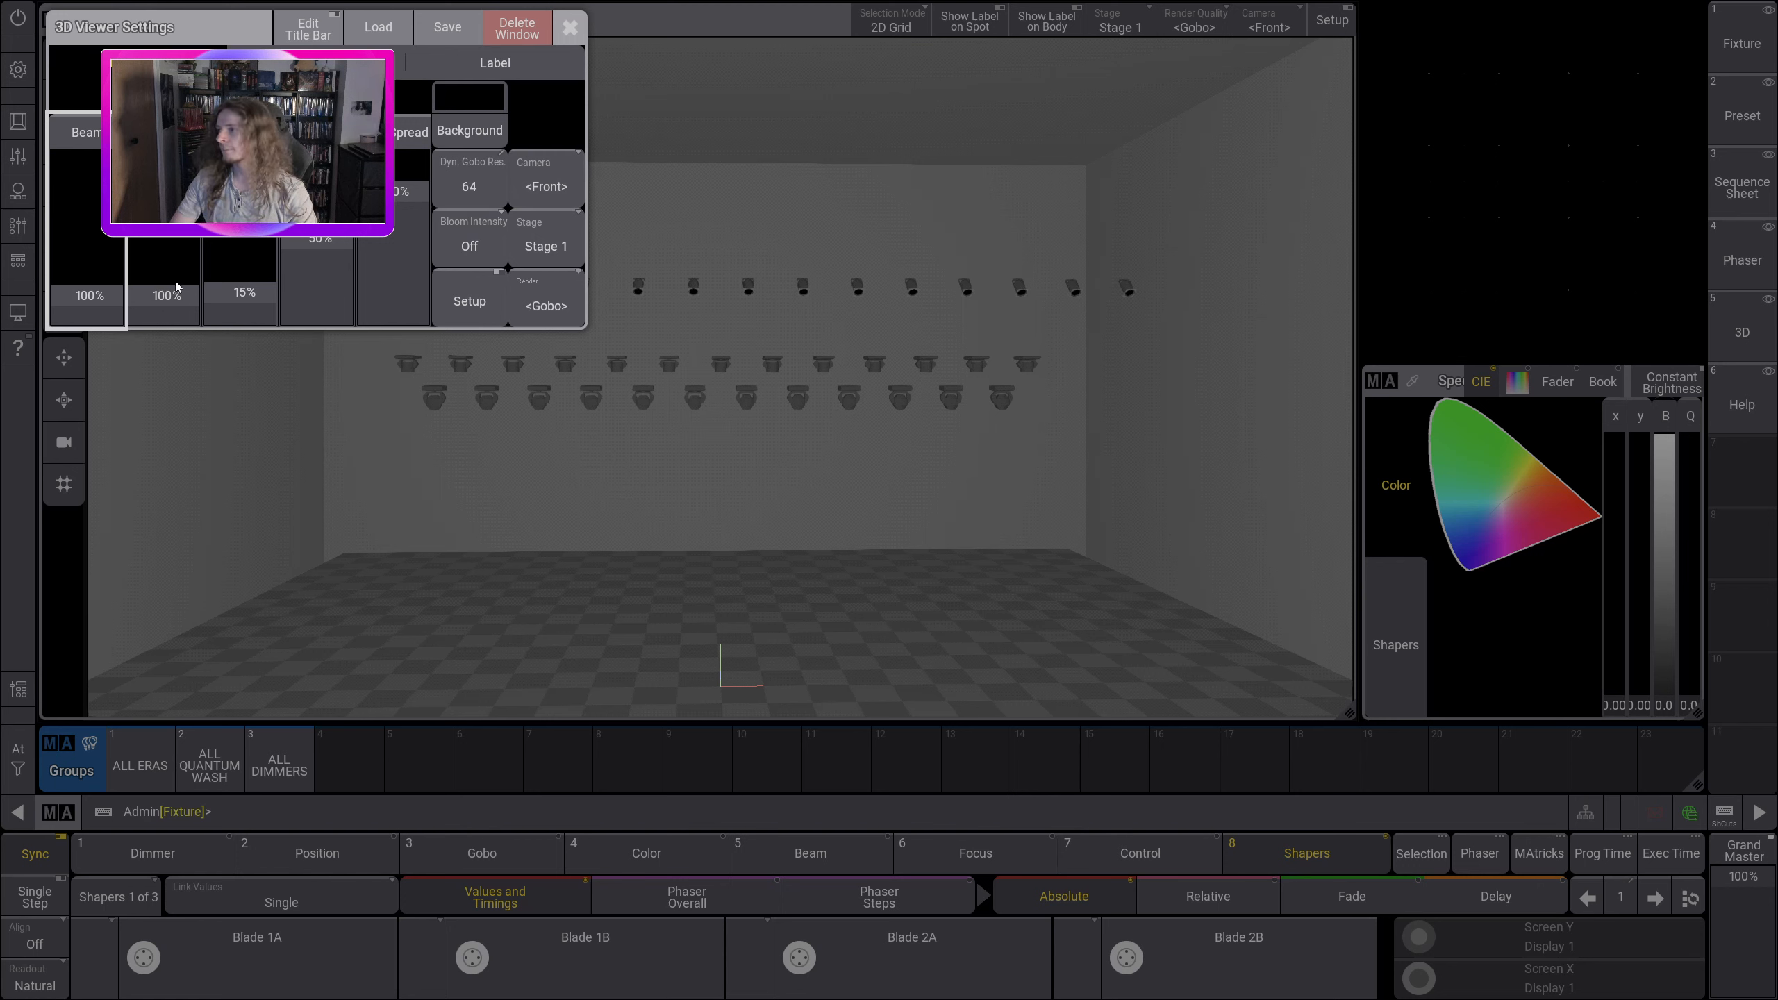
left_click(568, 25)
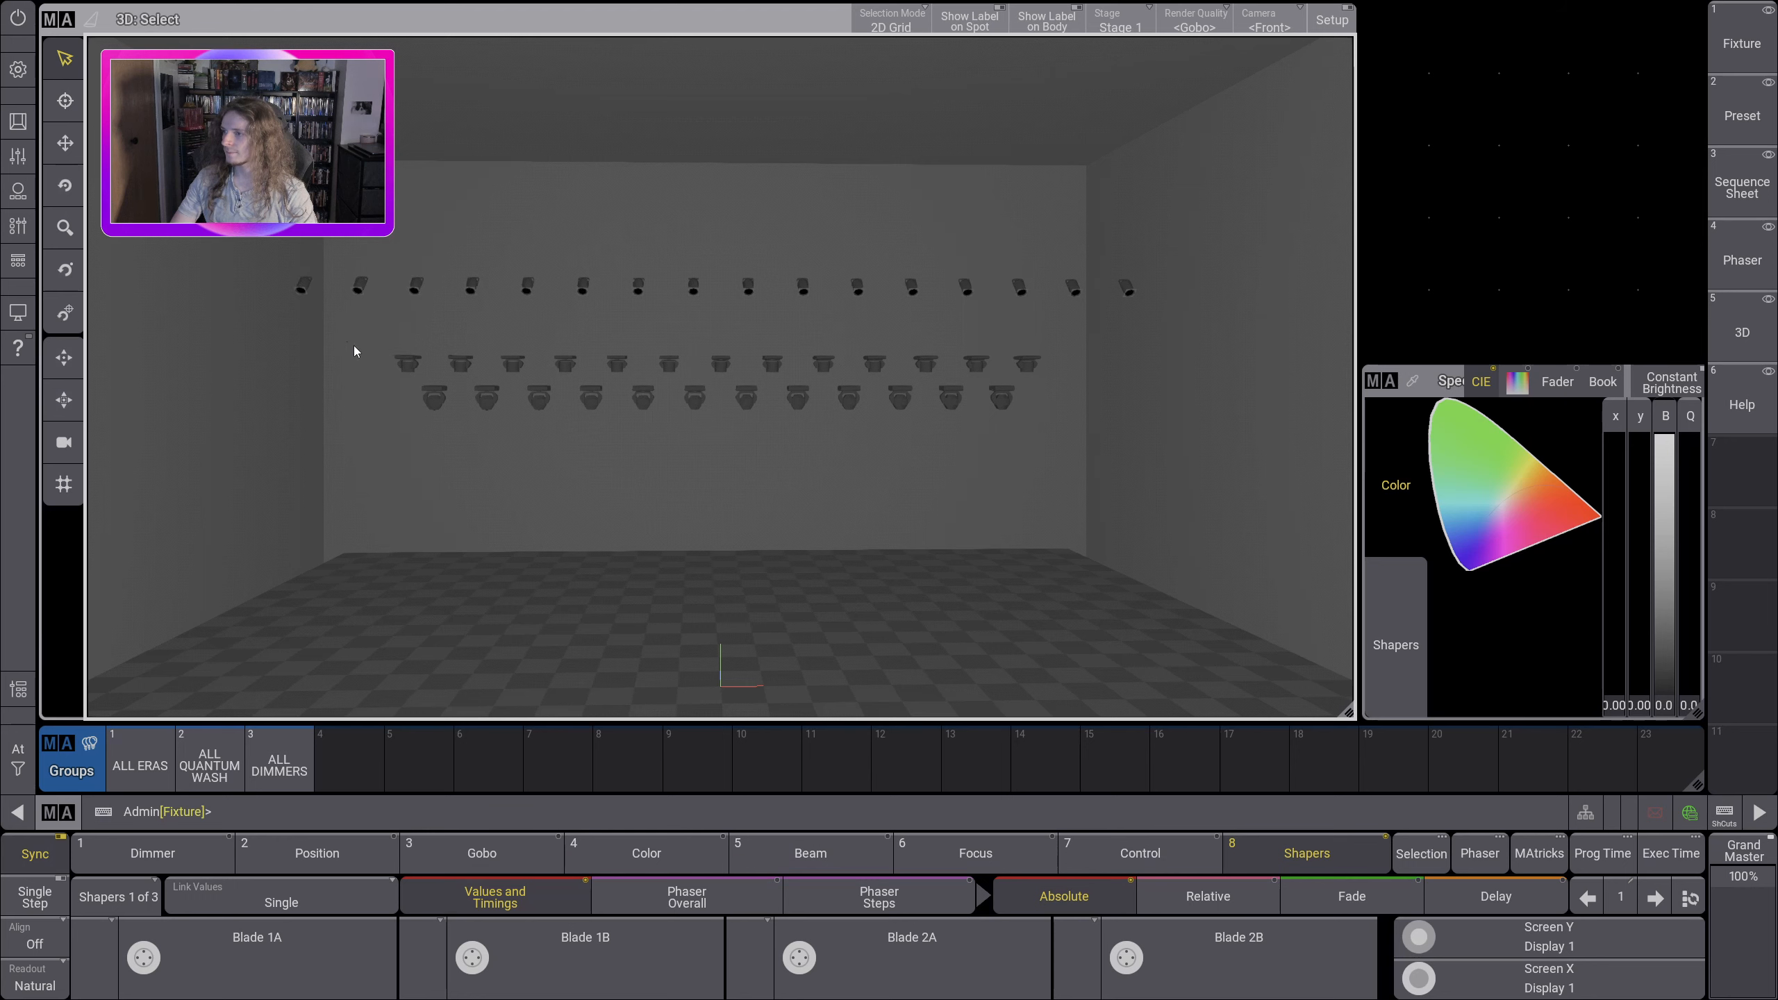
left_click_drag(225, 220, 1191, 447)
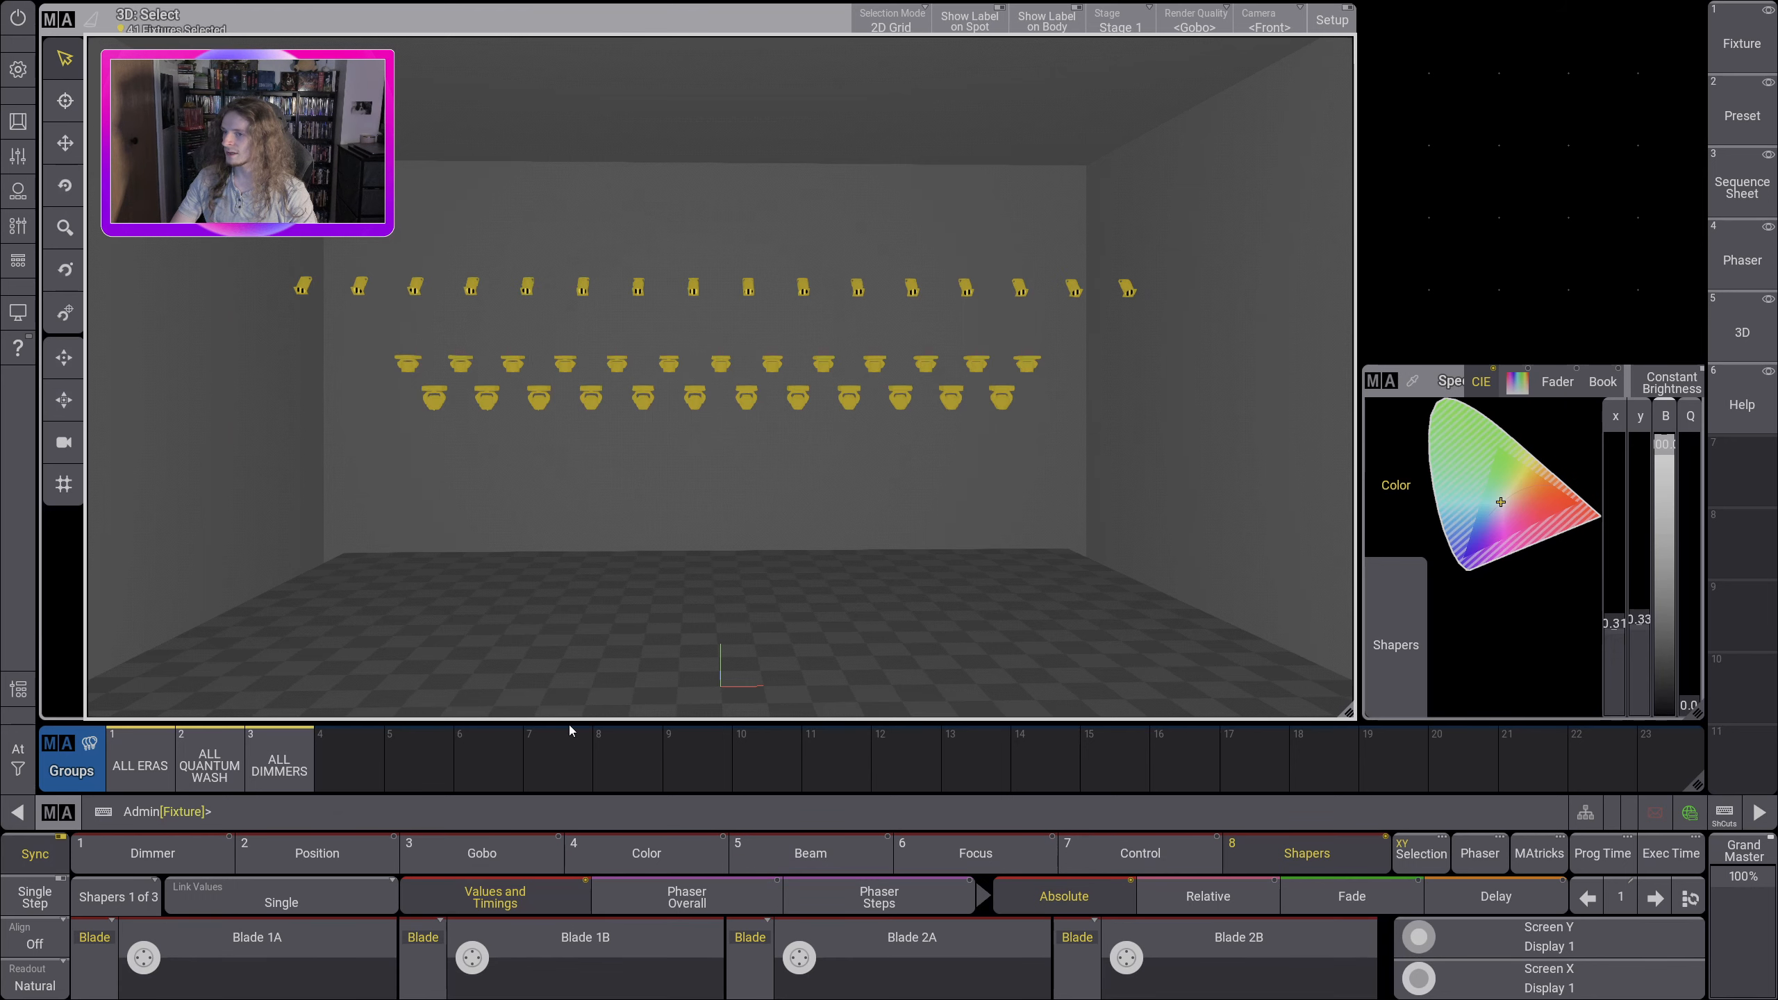
left_click(18, 749)
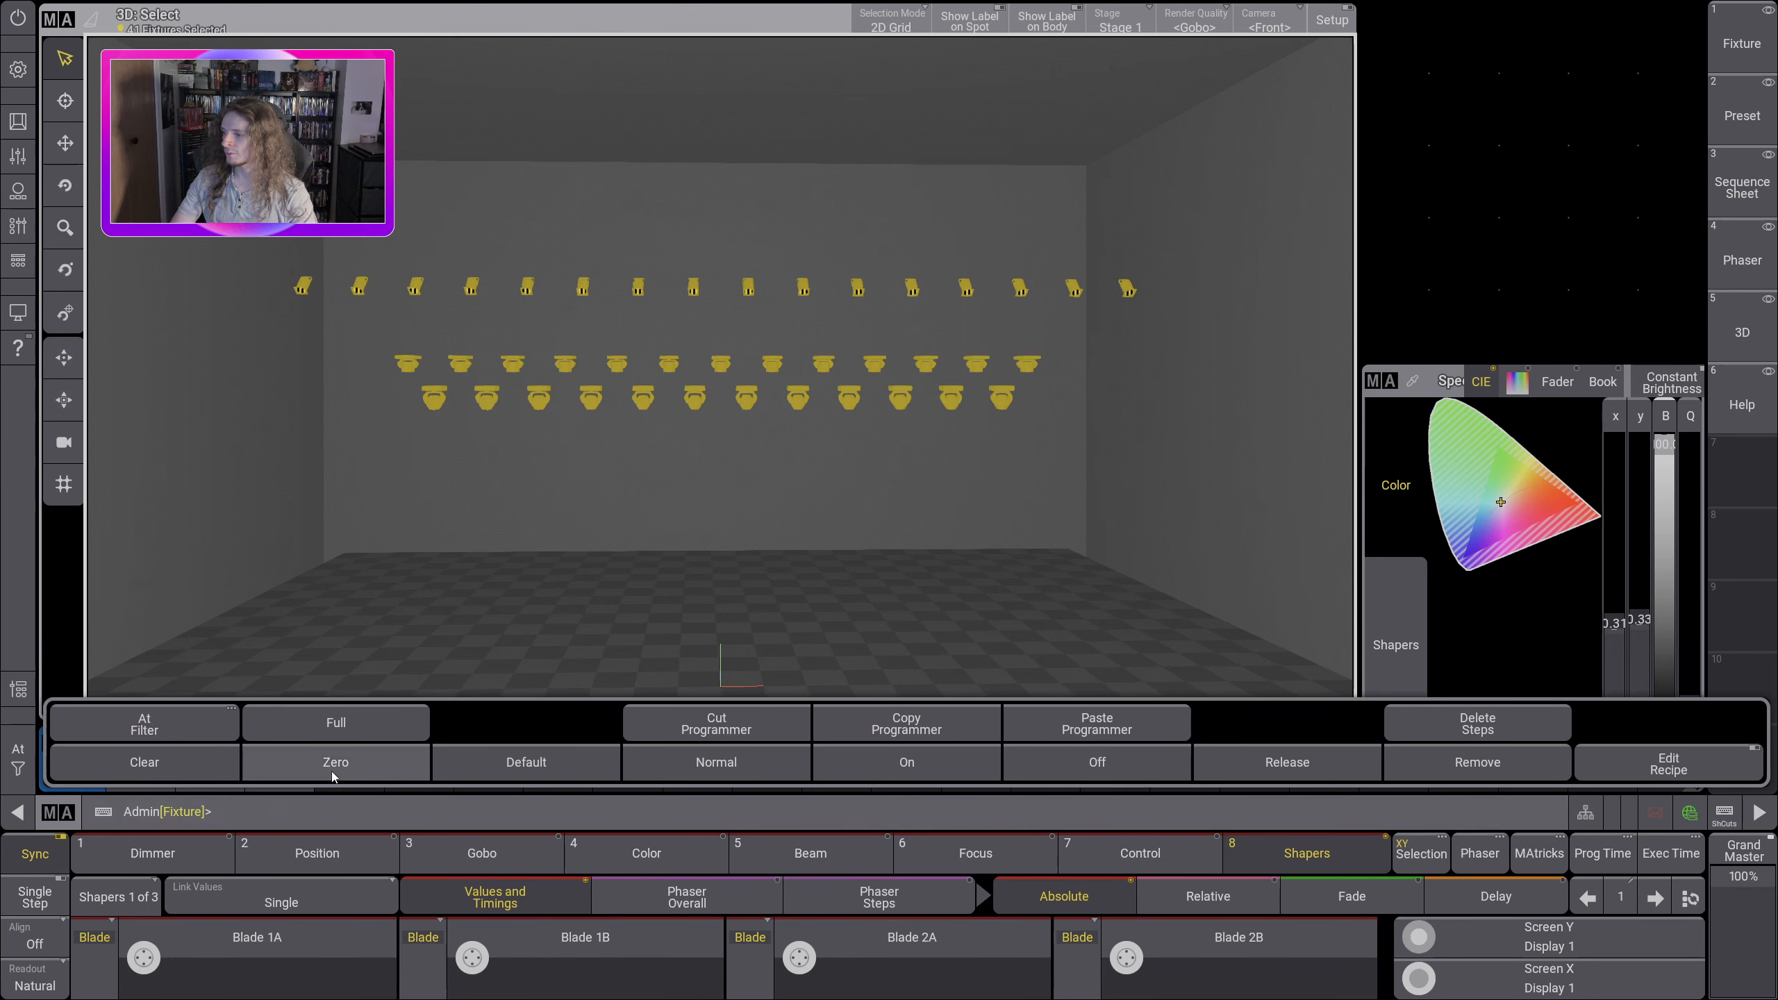
left_click(344, 724)
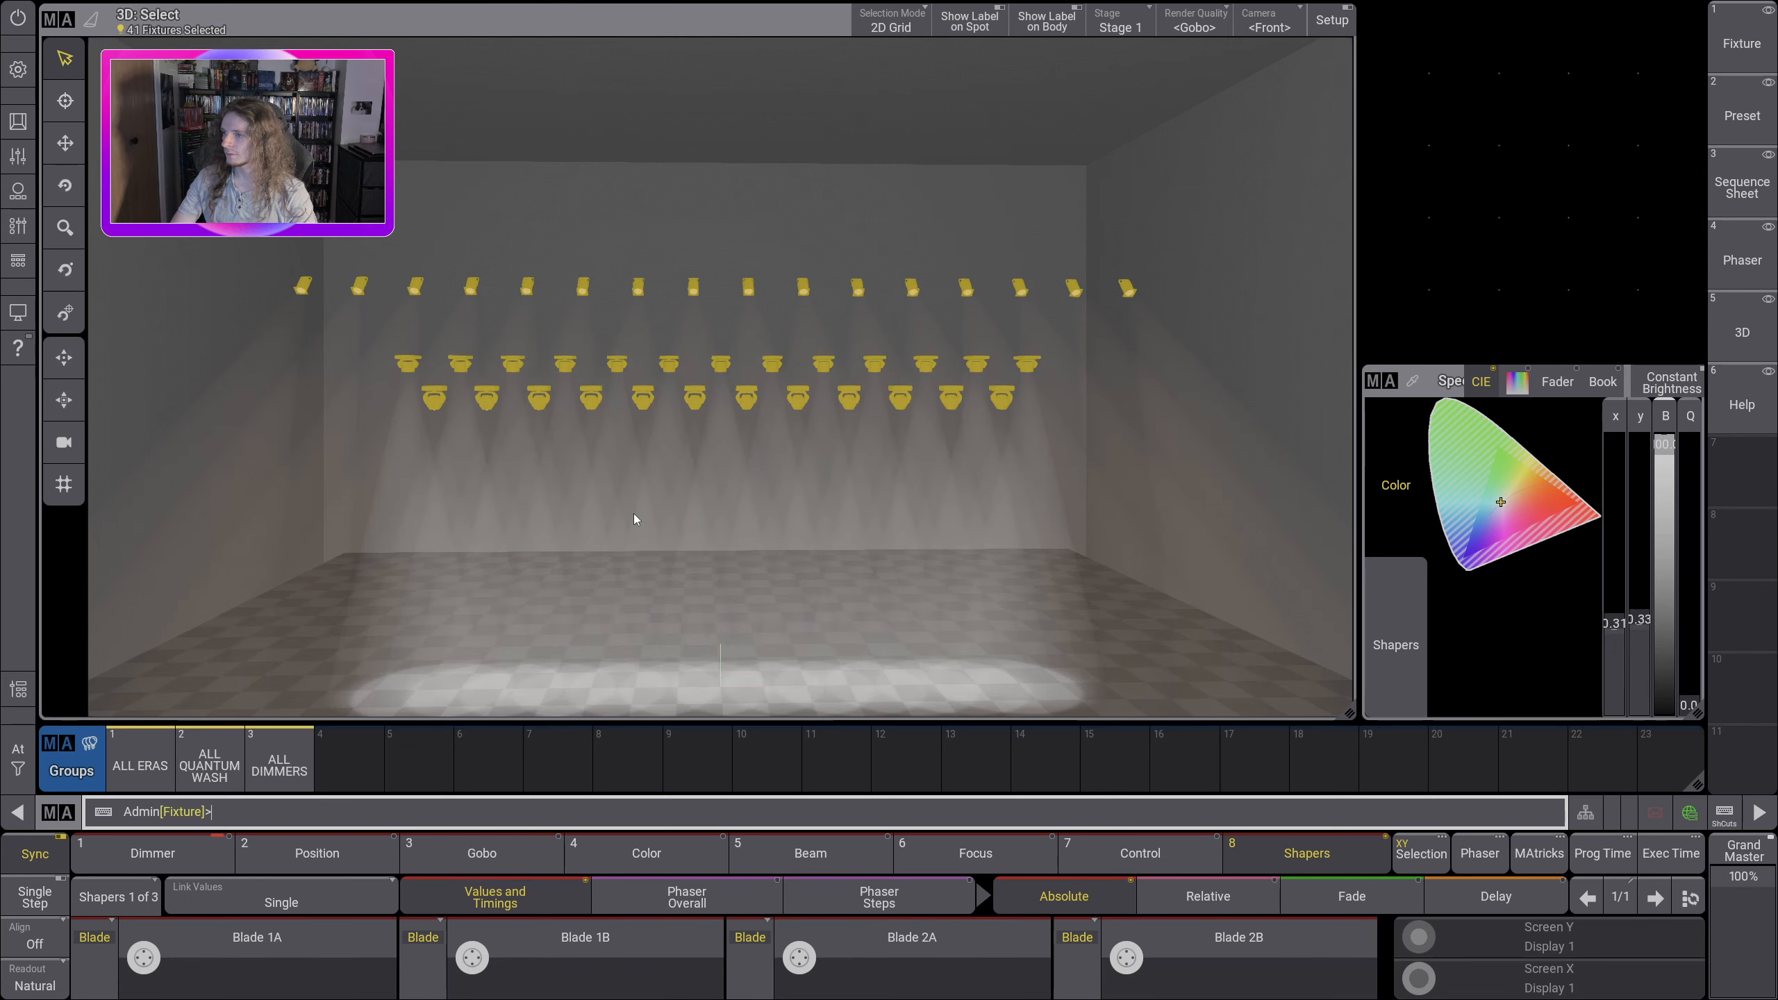
left_click(23, 761)
left_click(100, 761)
left_click_drag(521, 550, 582, 553)
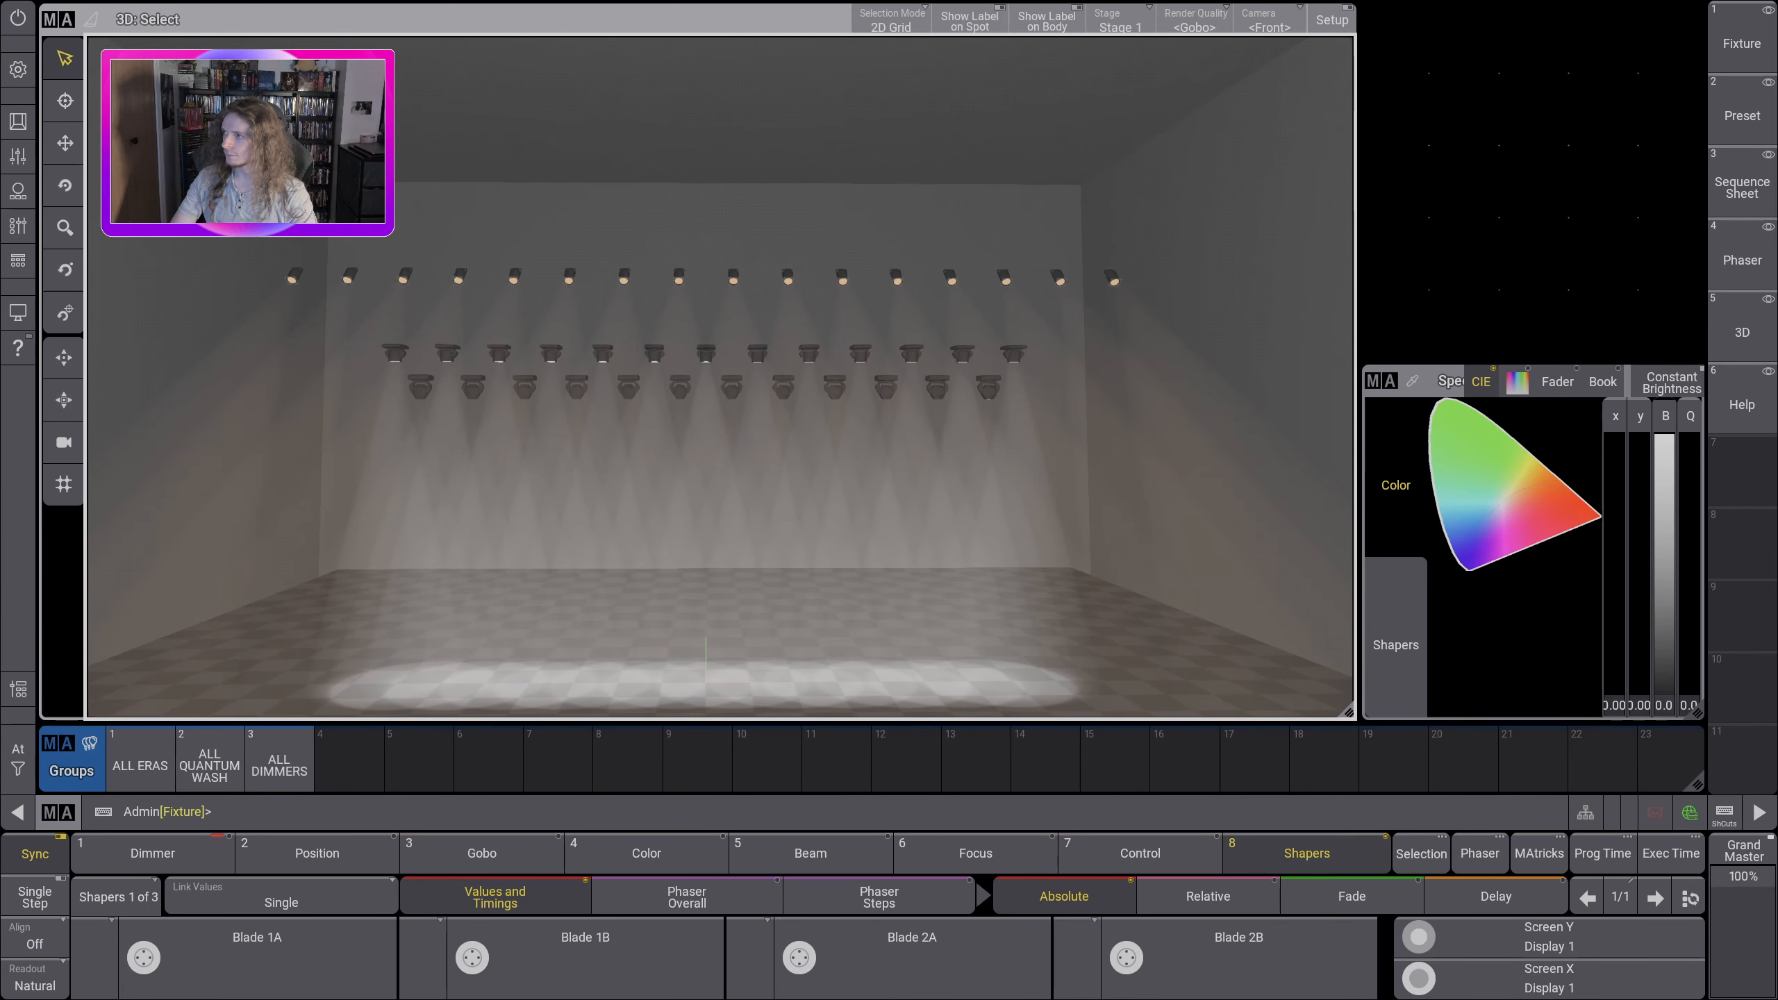
Step: Darken the surroundings in the 3D viewer settings by lowering the third and fourth light-level faders to 0%
left_click(59, 20)
left_click(570, 25)
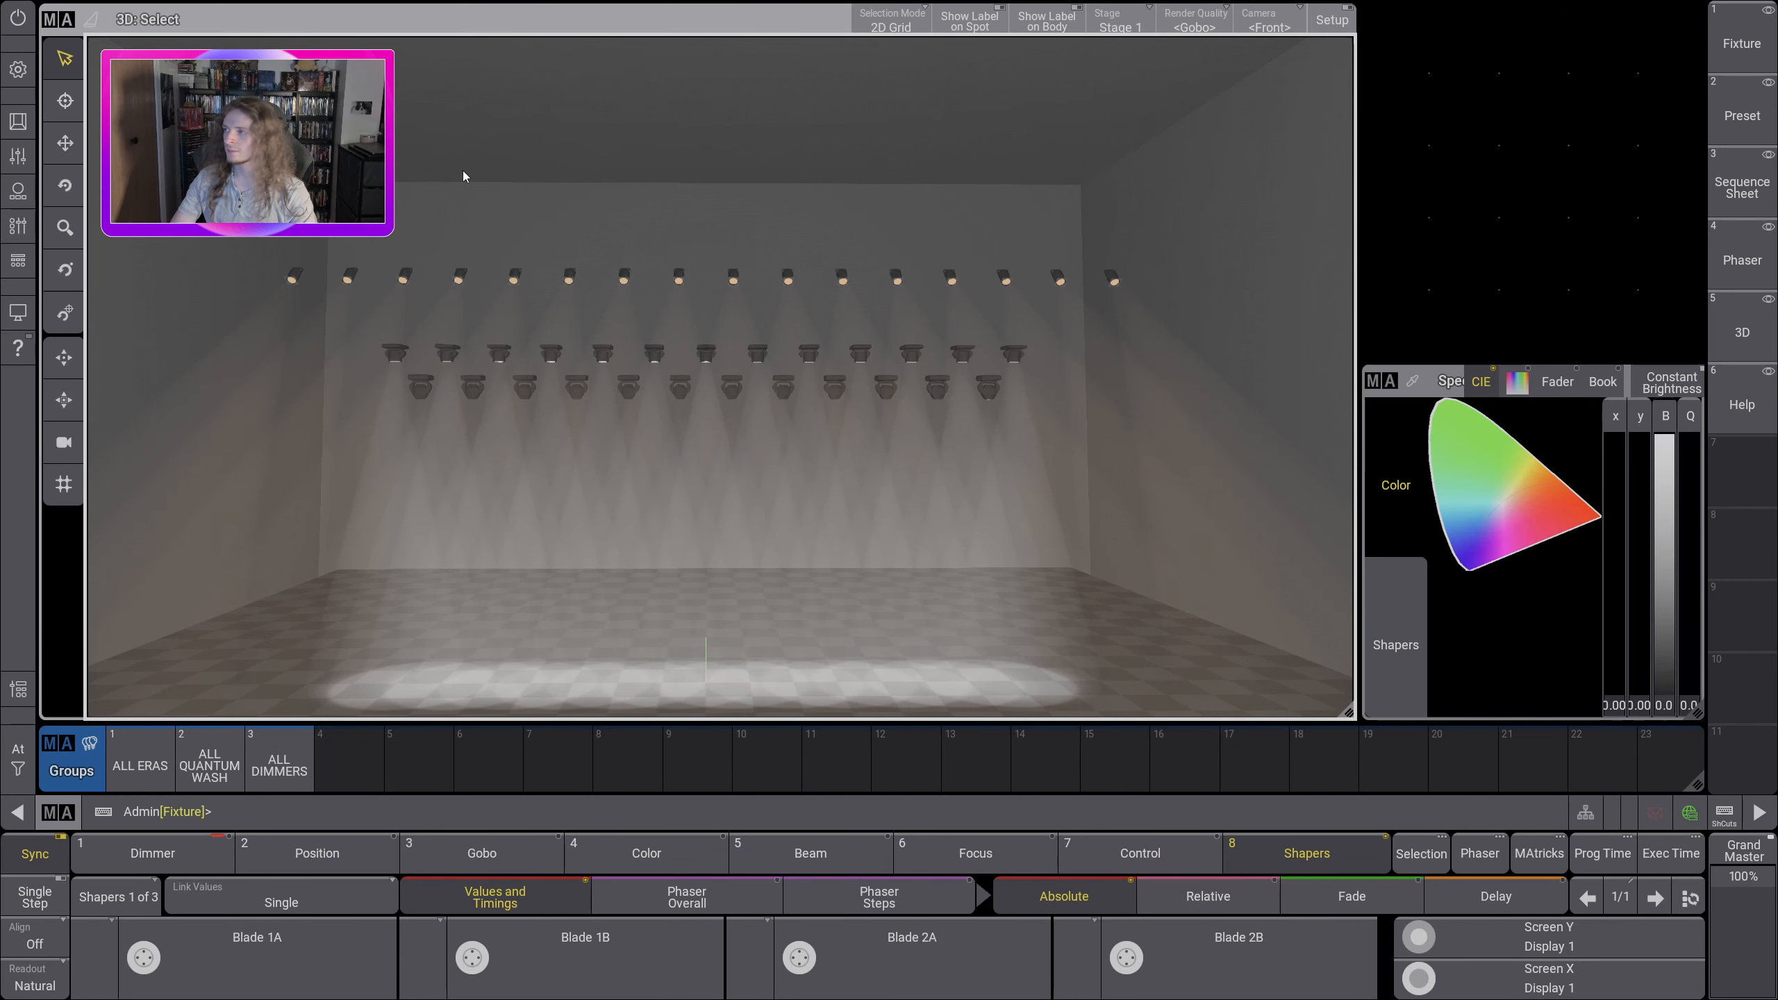
left_click(59, 20)
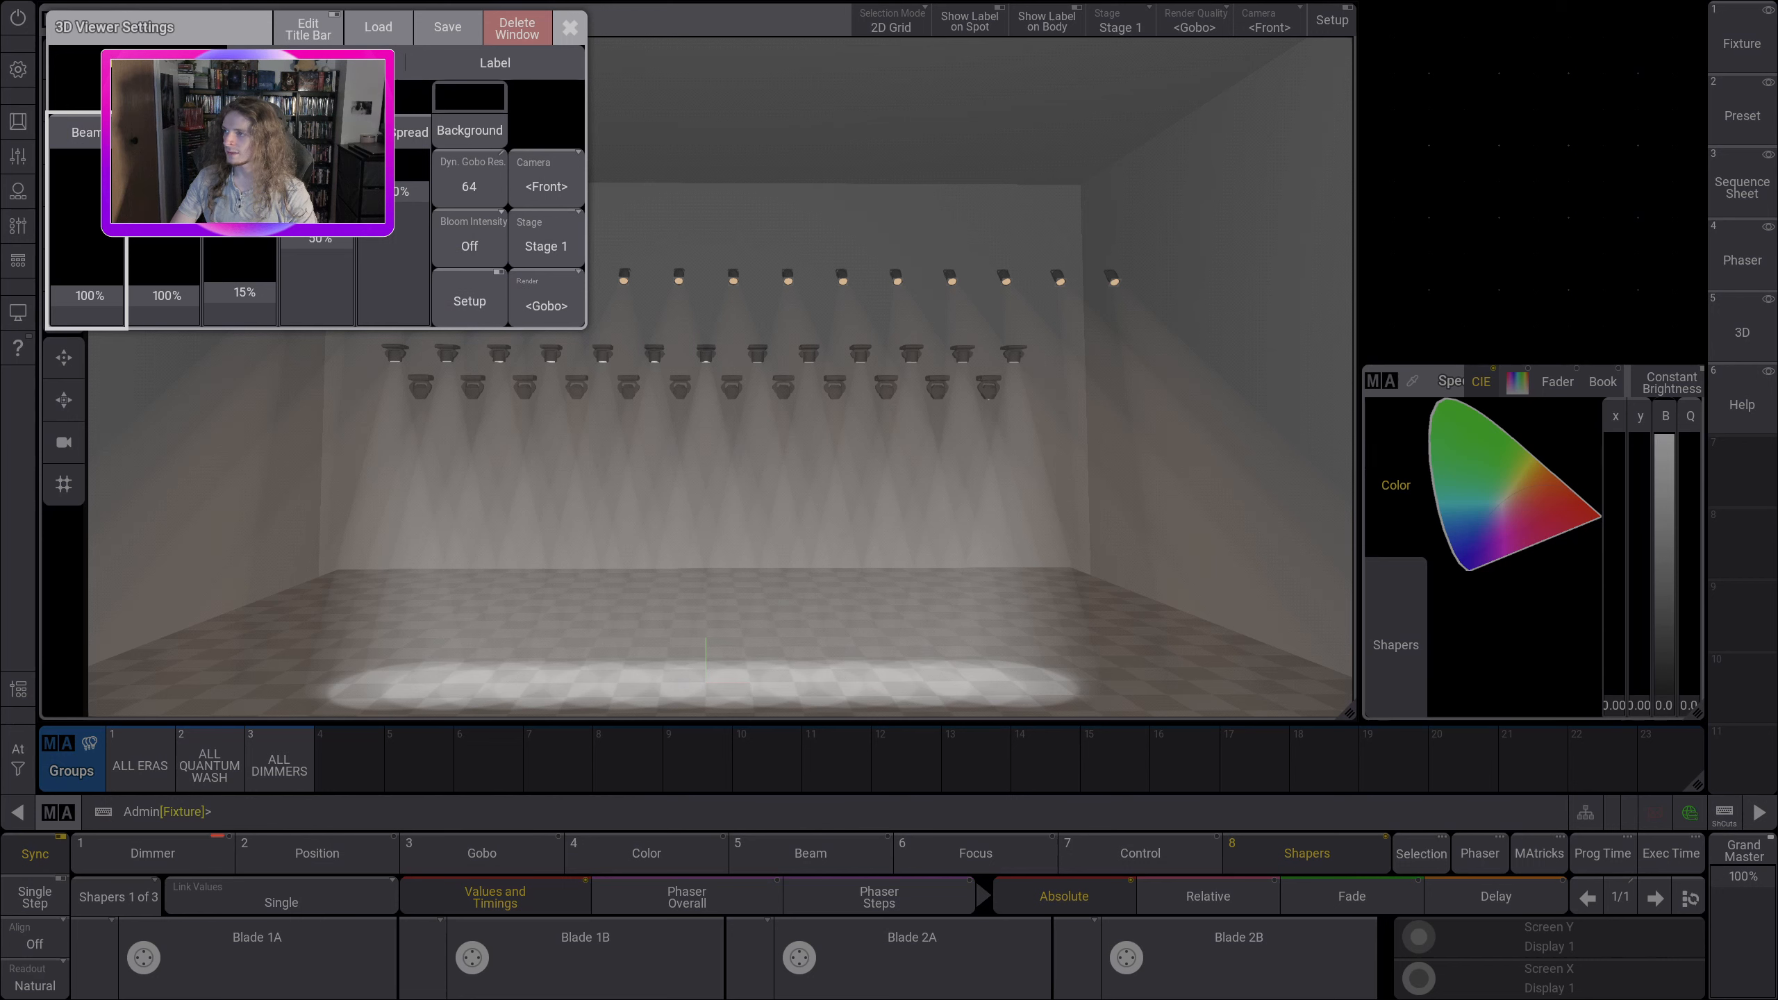
left_click_drag(248, 296, 247, 326)
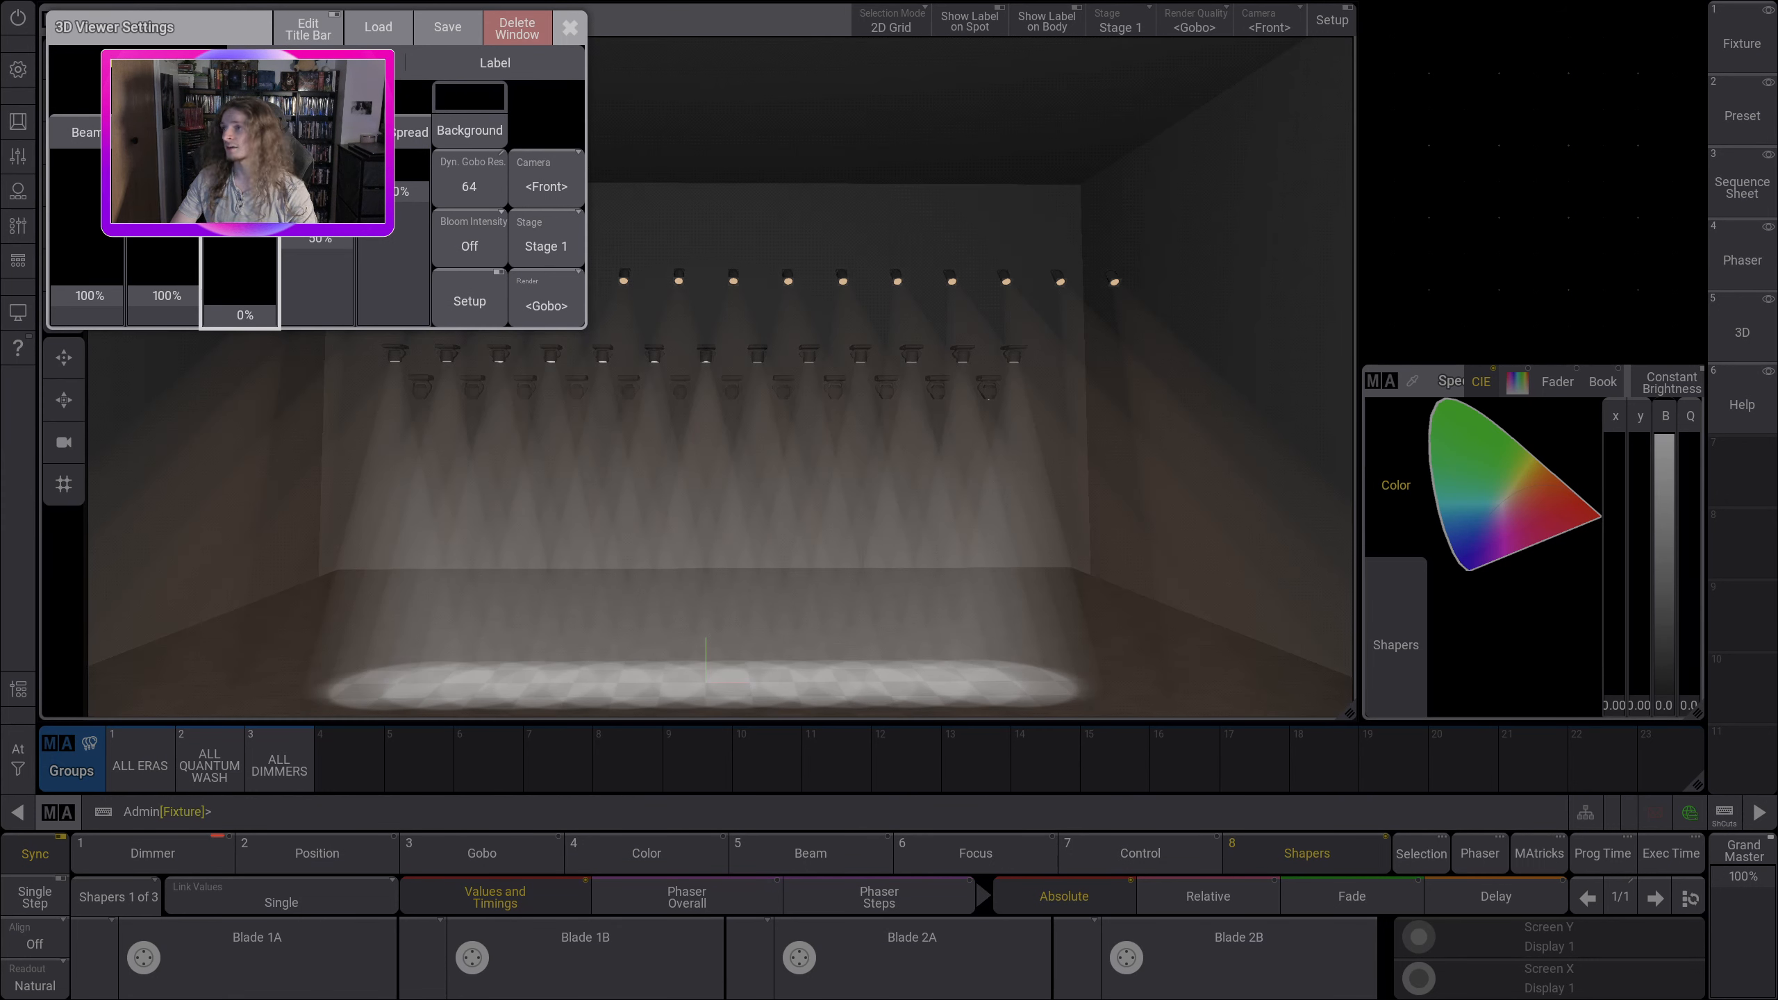
left_click(330, 247)
left_click_drag(329, 244, 322, 334)
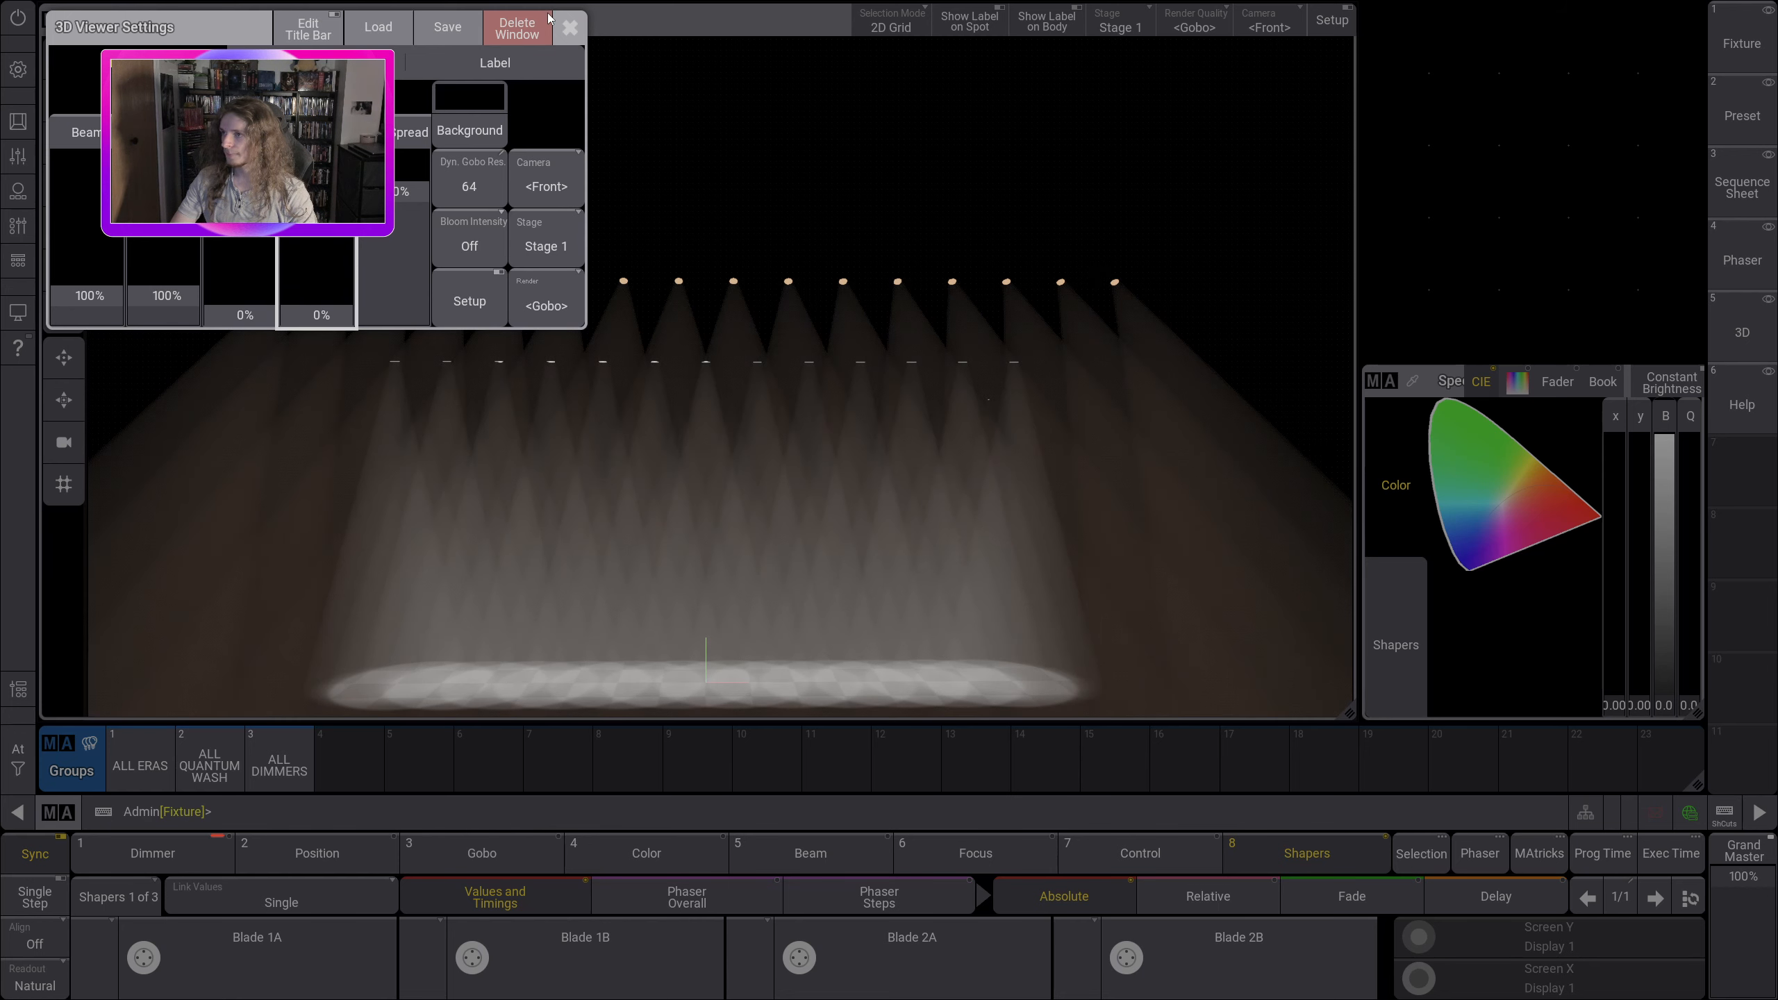
Step: Brighten the rendered beams by raising the 3D viewer's first fader to 260% and the second to 182%
left_click_drag(110, 300, 178, 293)
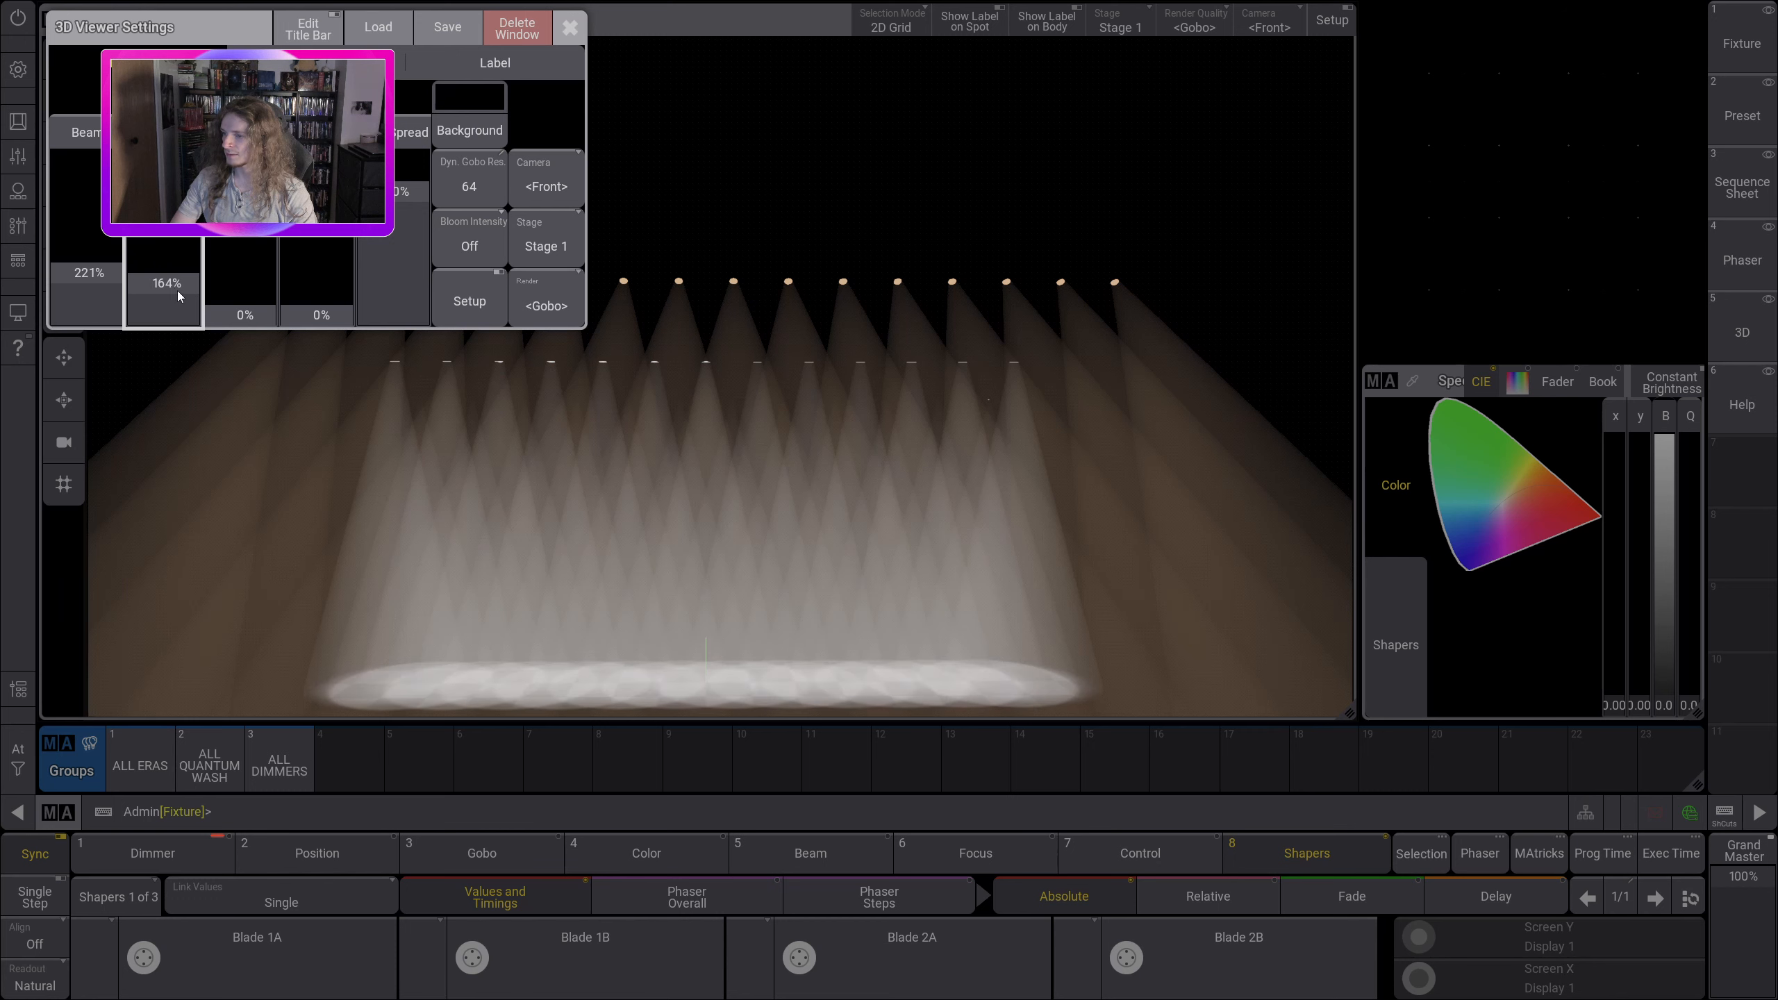
left_click_drag(75, 272, 89, 265)
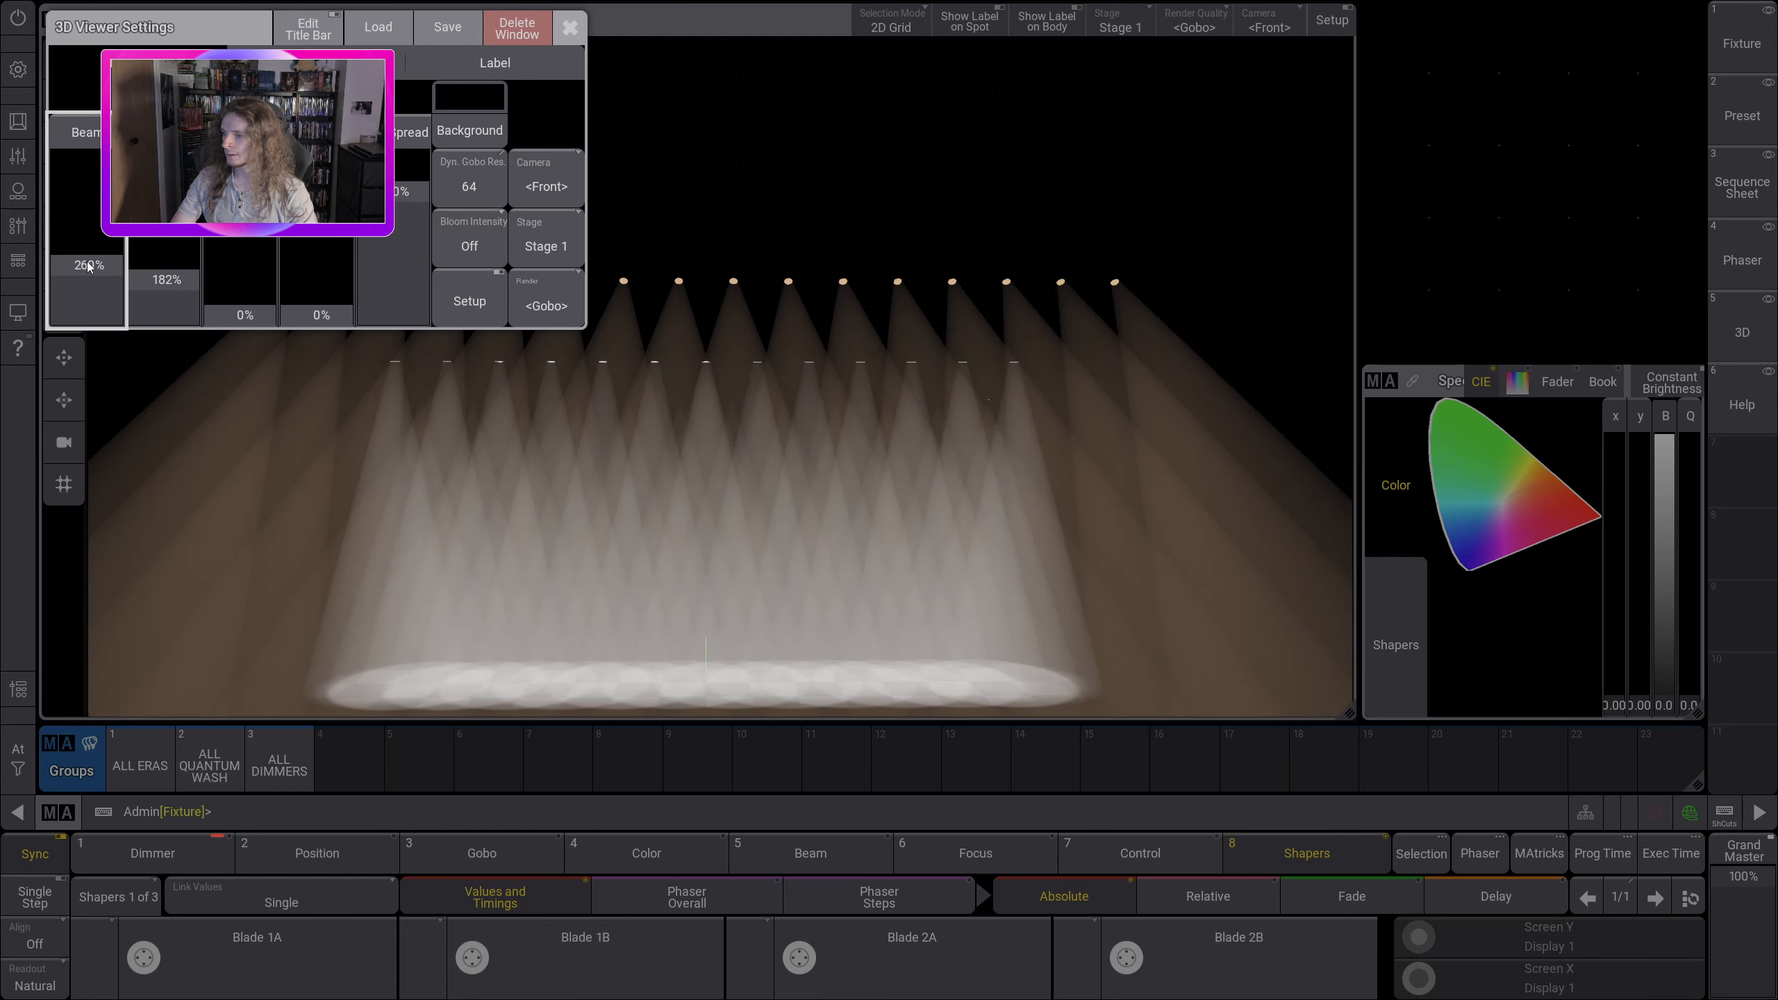
left_click(571, 27)
left_click_drag(685, 211, 693, 173)
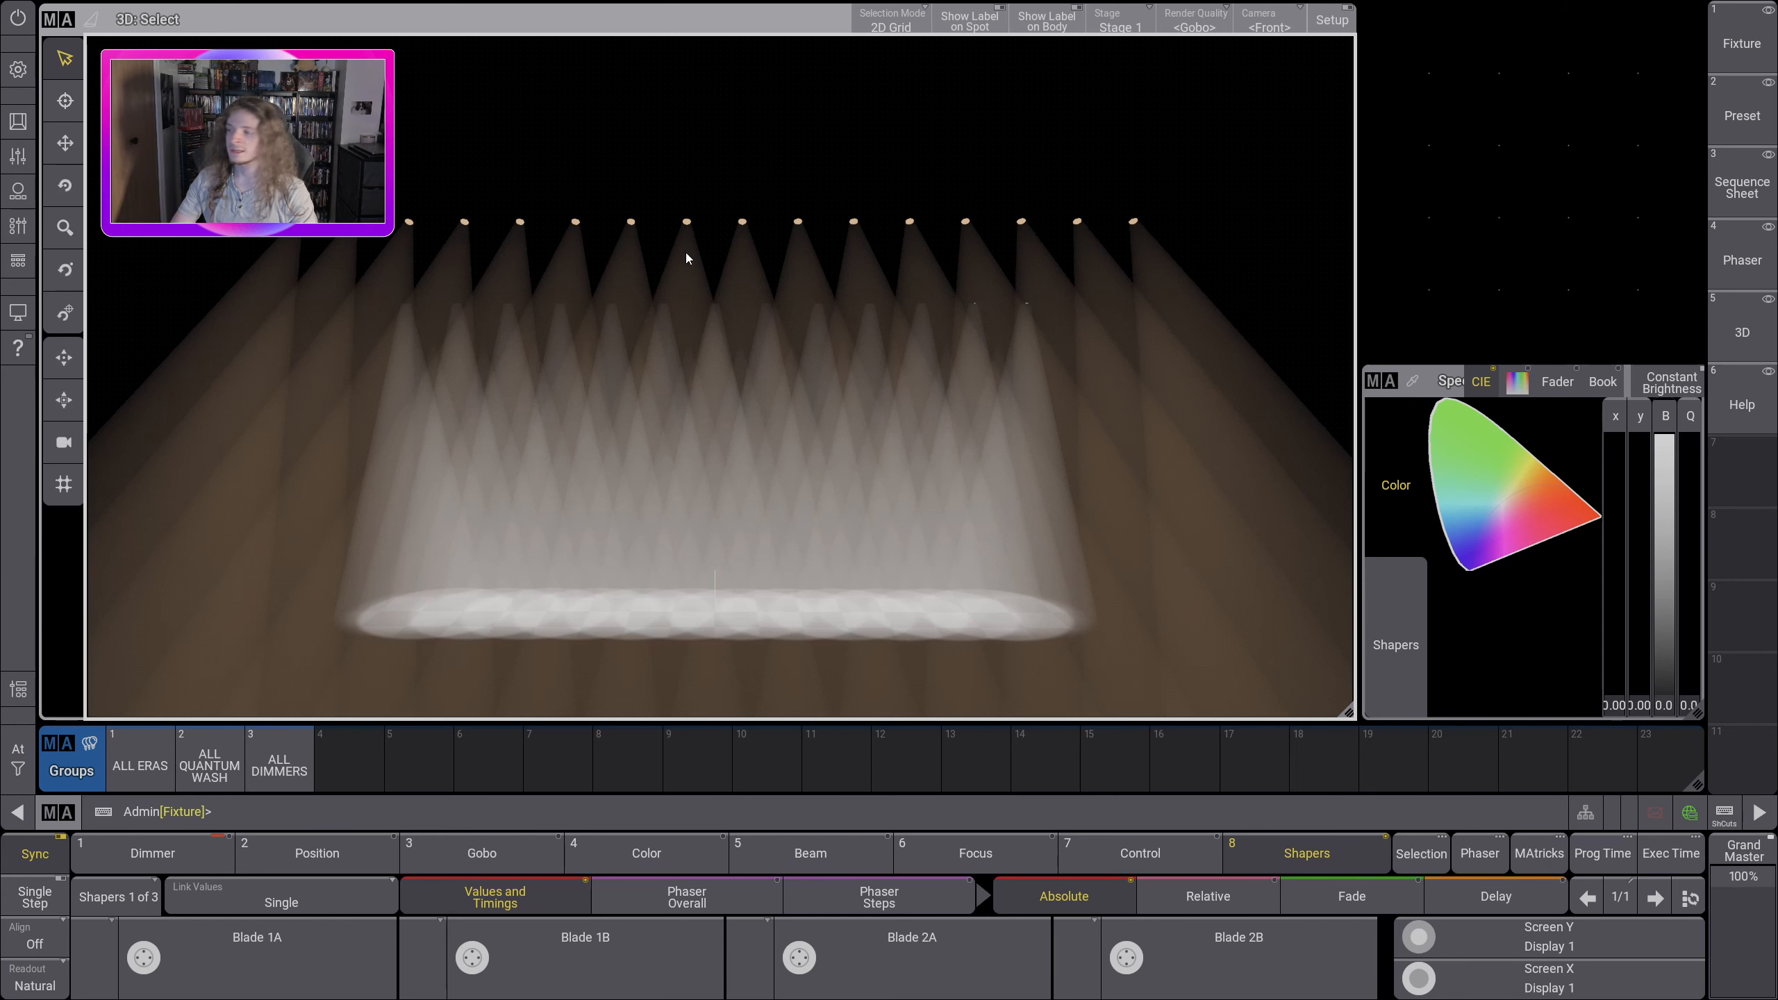
Step: Select all fixtures in the 3D view, set them to zero, and clear the selection
left_click(28, 746)
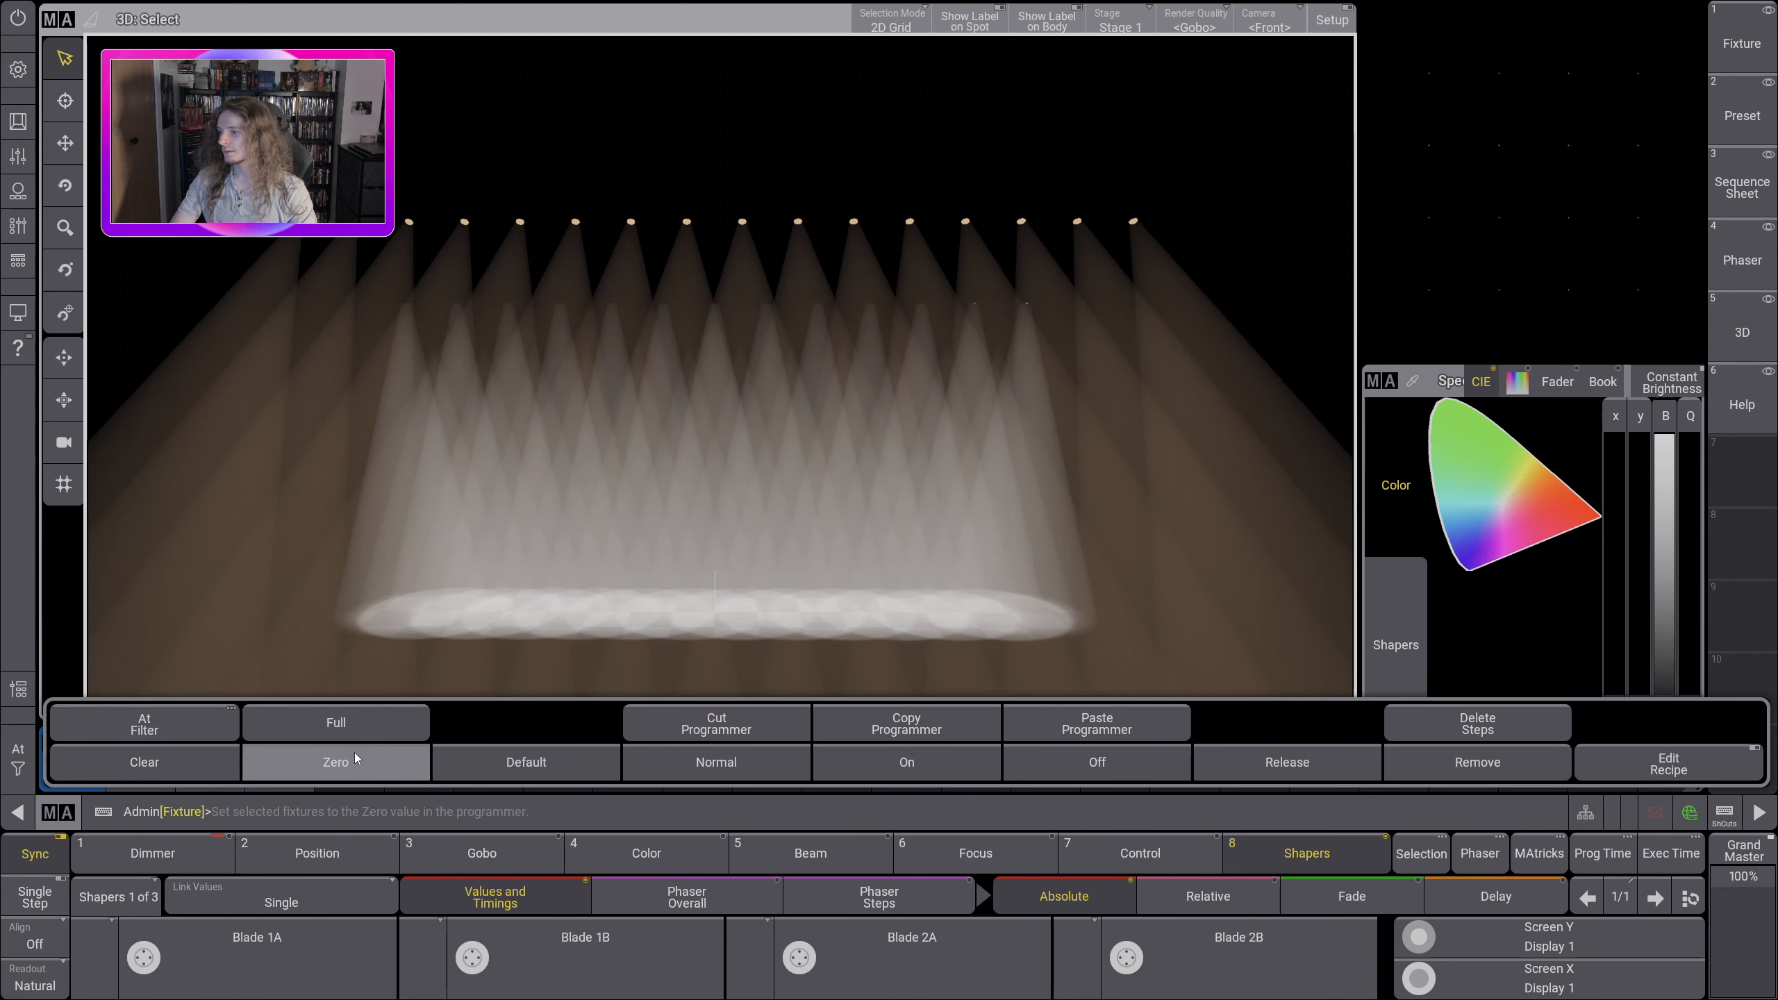
left_click(354, 754)
left_click_drag(203, 122, 1290, 627)
left_click(21, 748)
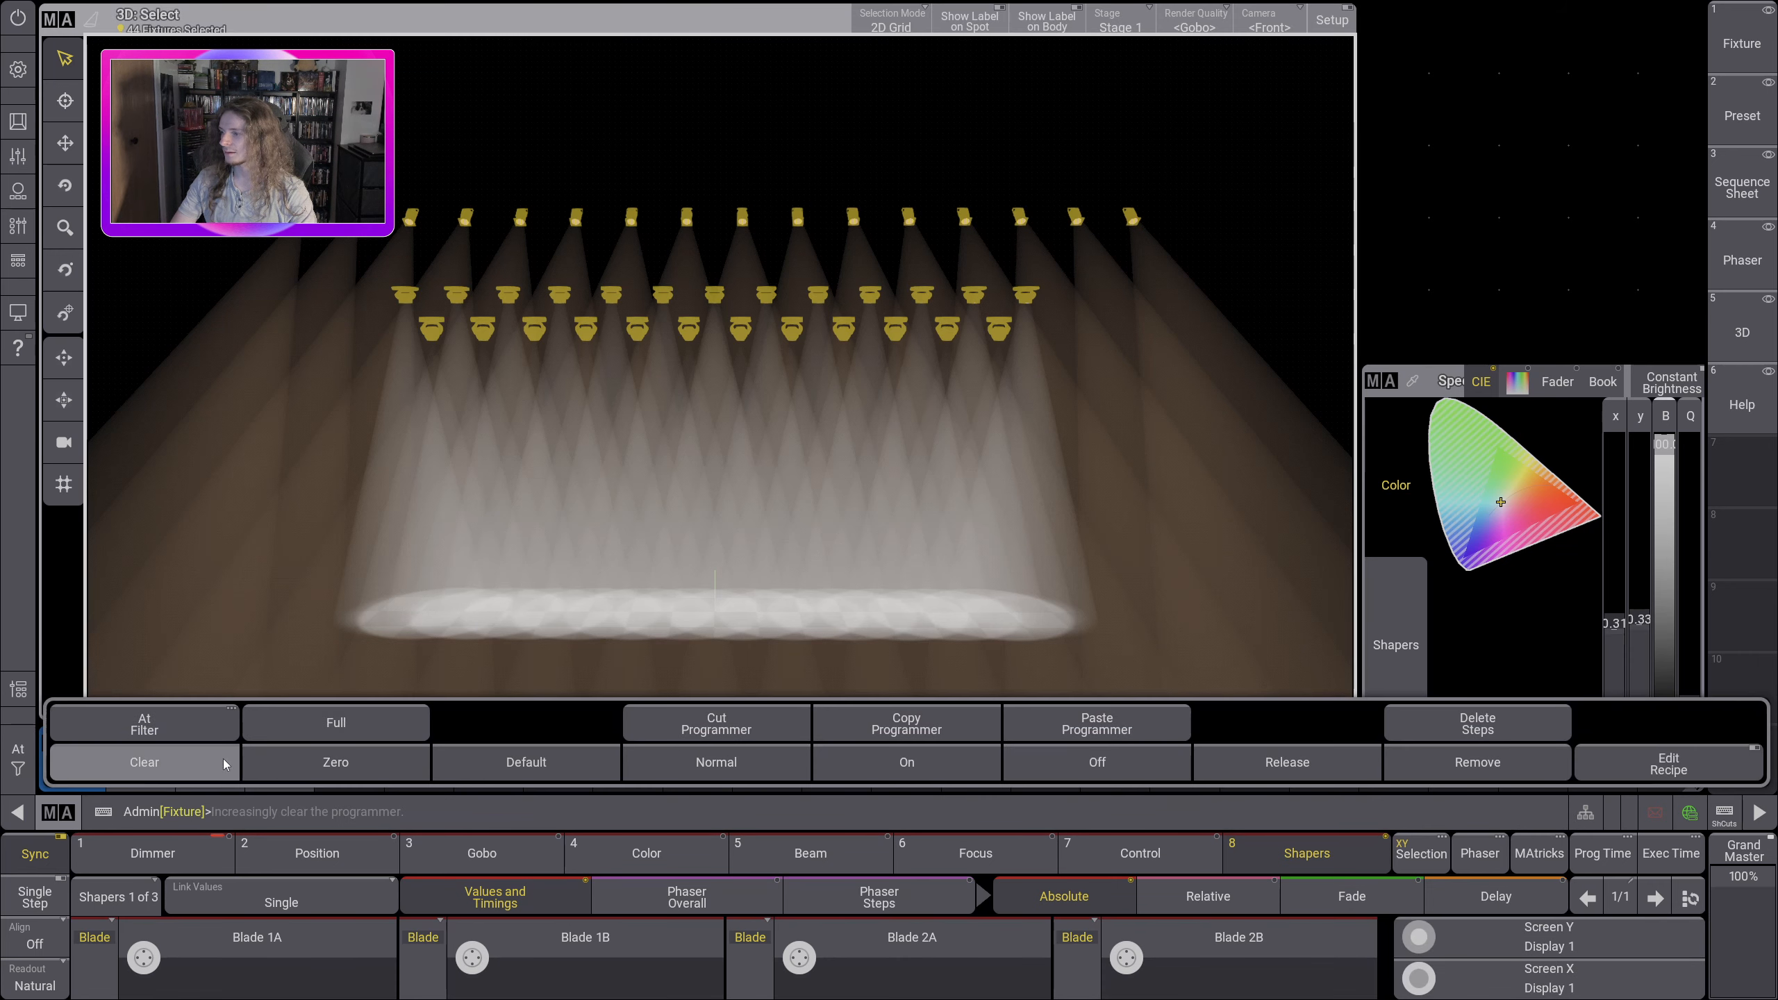
left_click(355, 754)
left_click(22, 751)
left_click(104, 758)
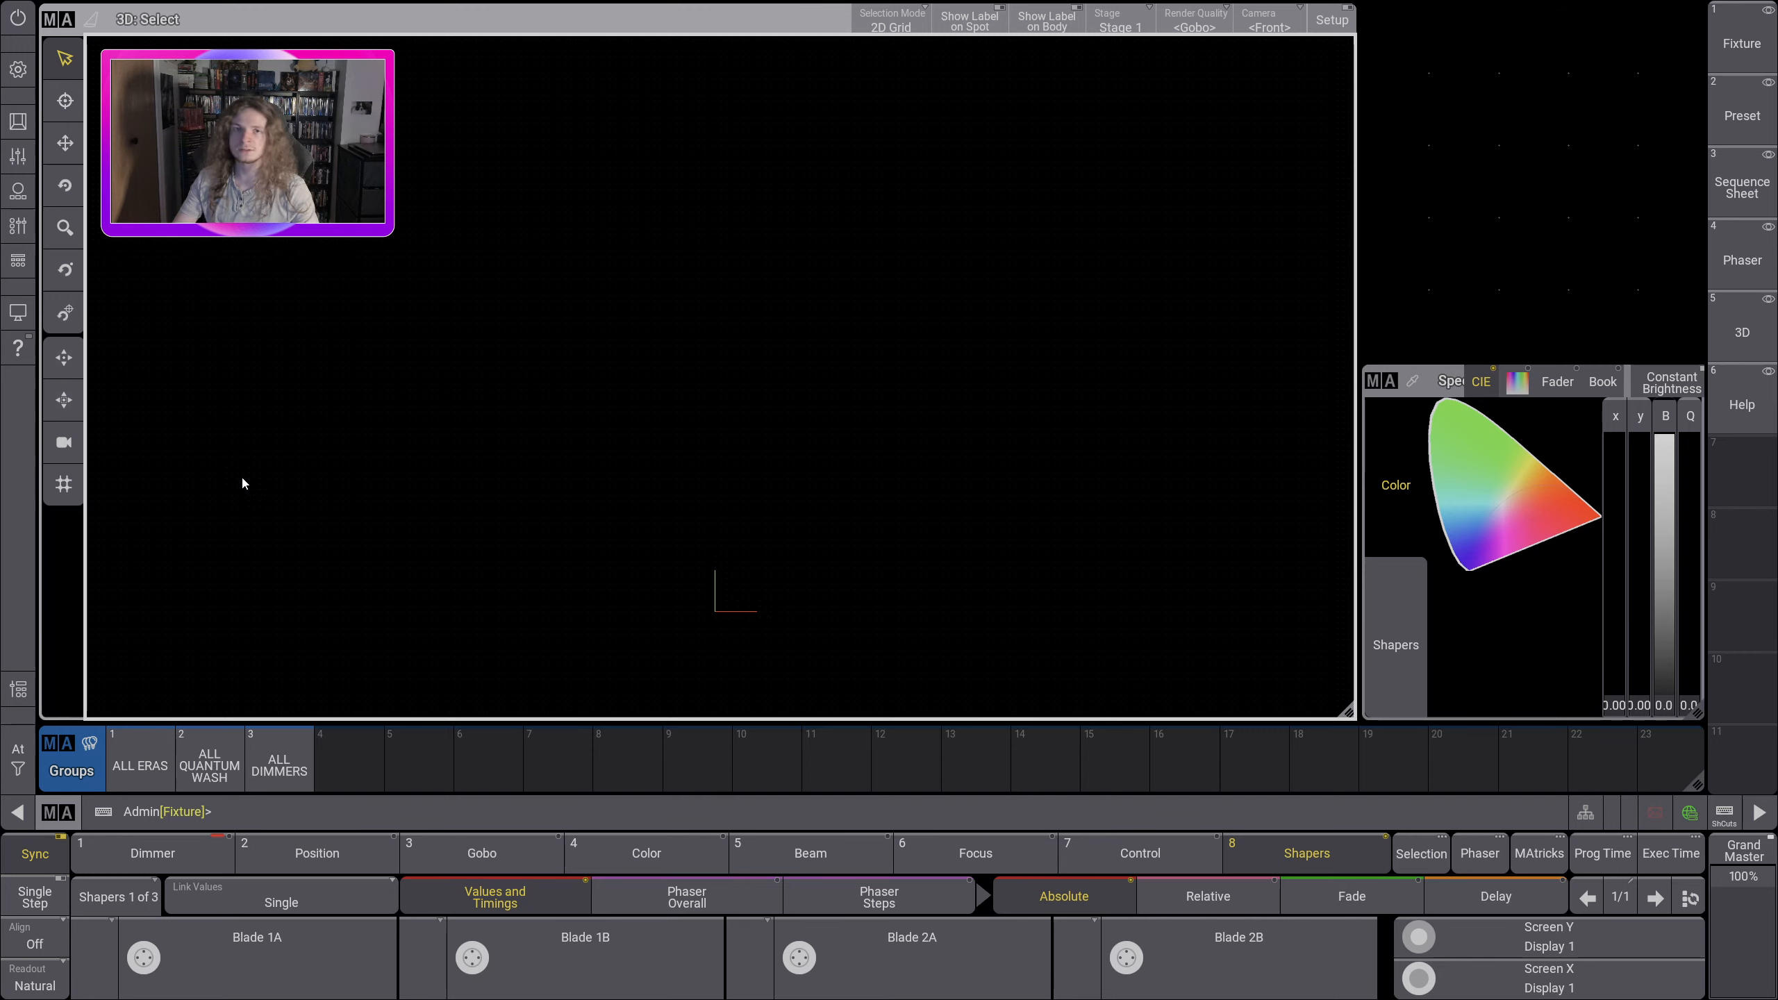
Step: Raise the third light-level fader in the 3D viewer settings to 14%
left_click(68, 19)
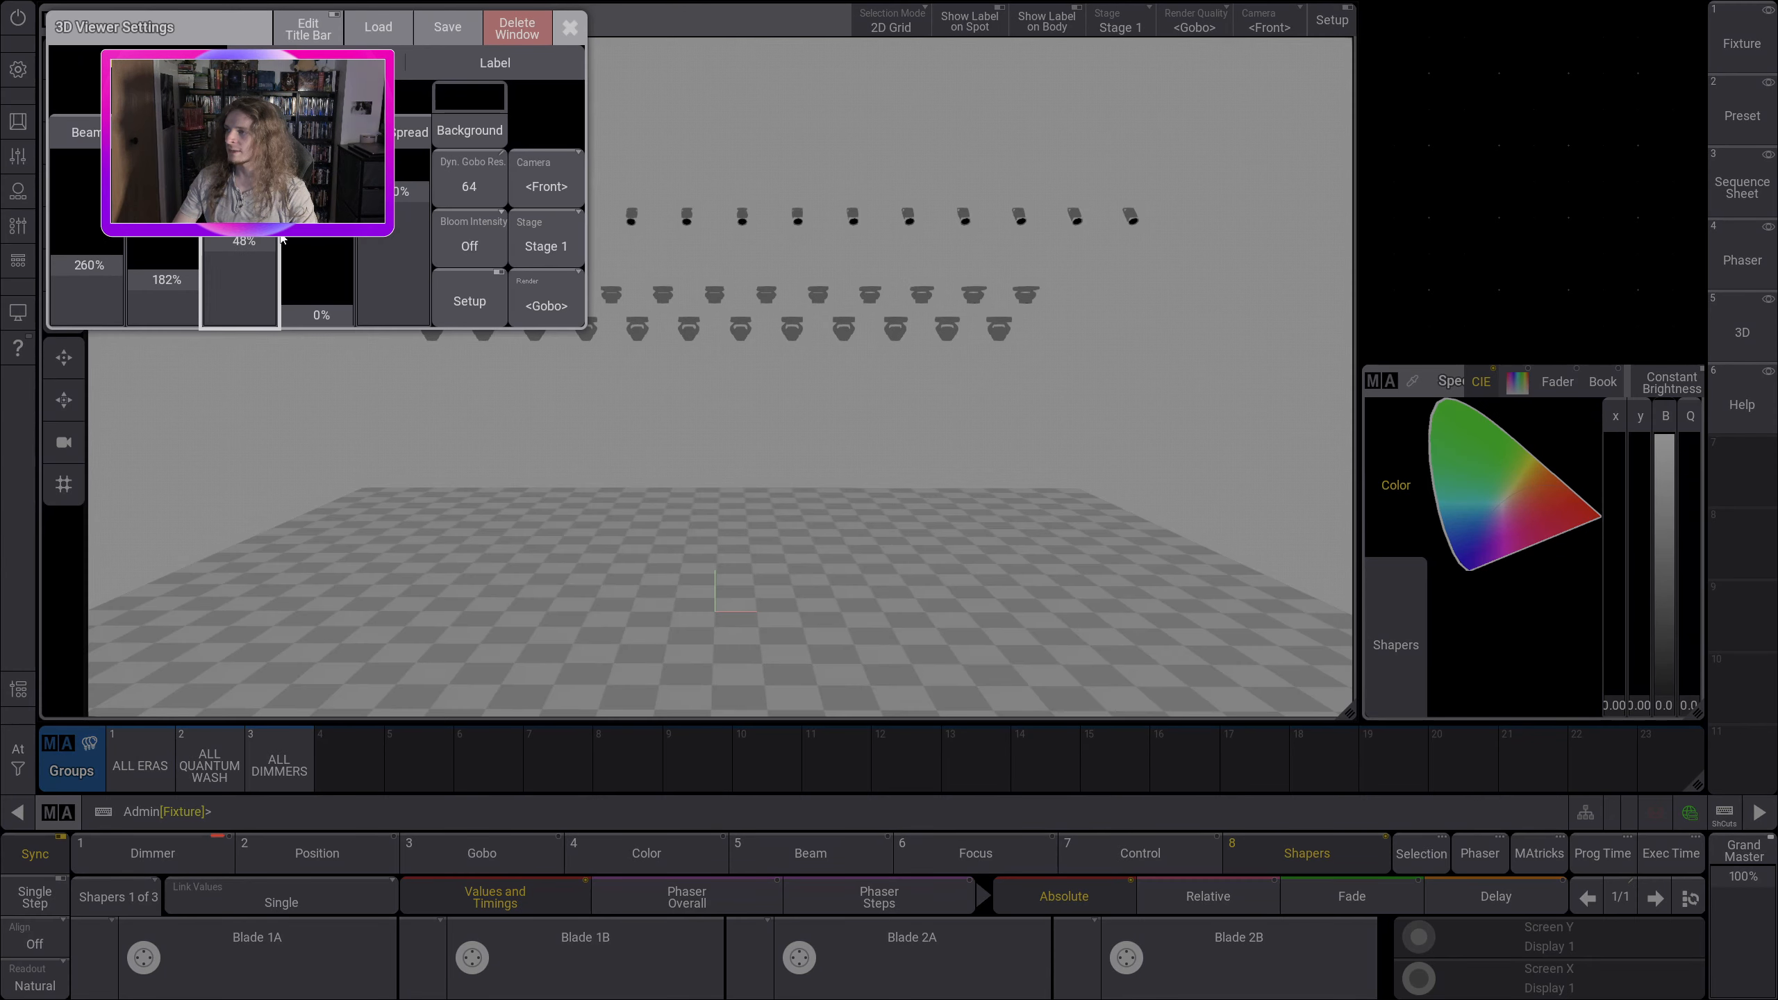
left_click_drag(282, 239, 280, 294)
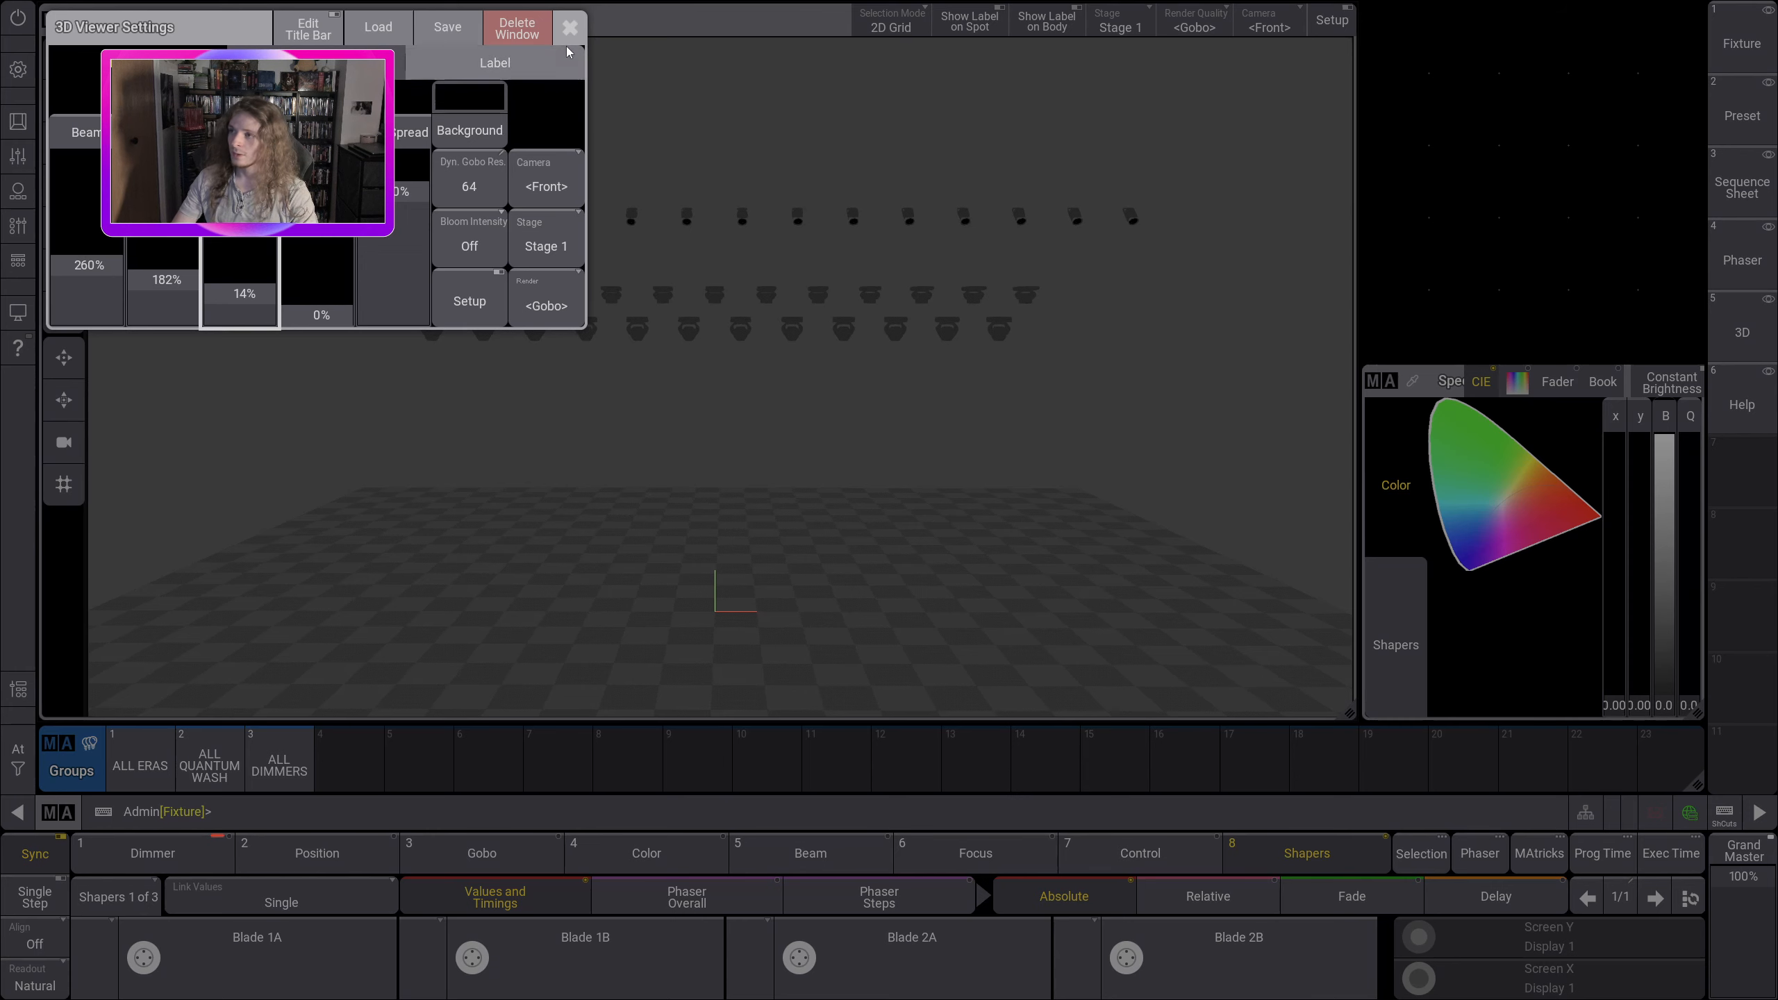
left_click(570, 28)
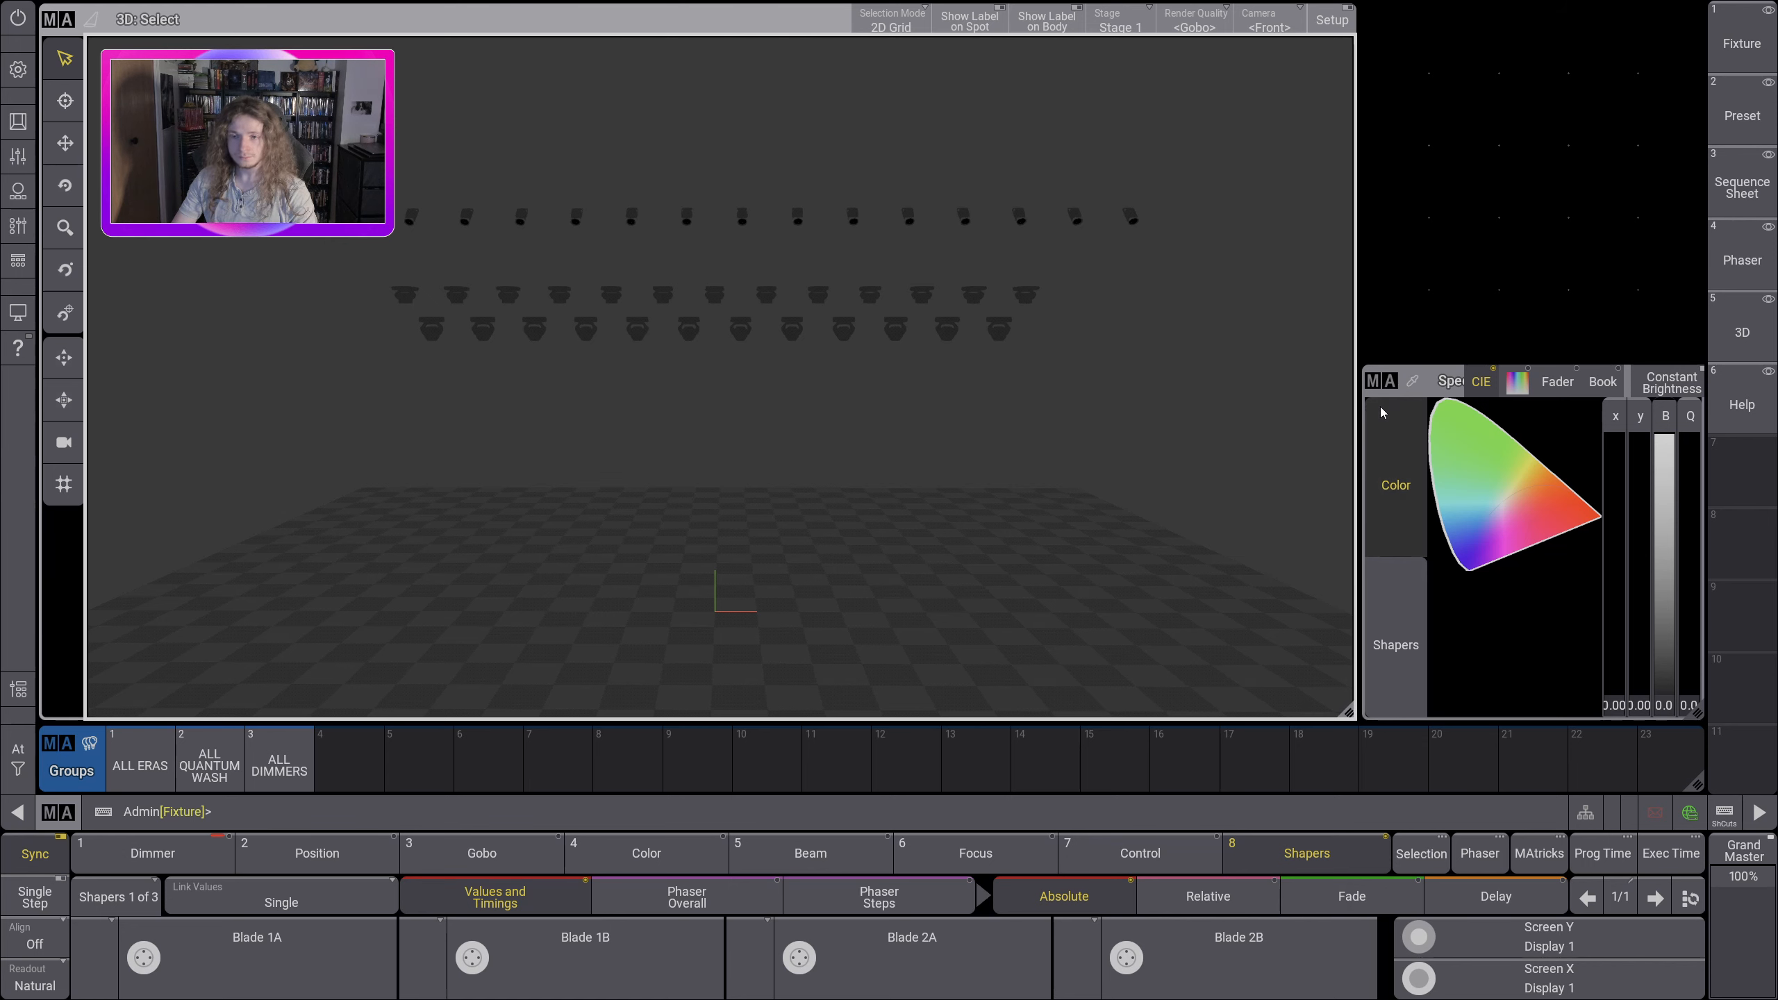
Step: Remove the color and shapers window and enlarge the 3D window to fill the freed width
left_click(1379, 381)
left_click(1704, 395)
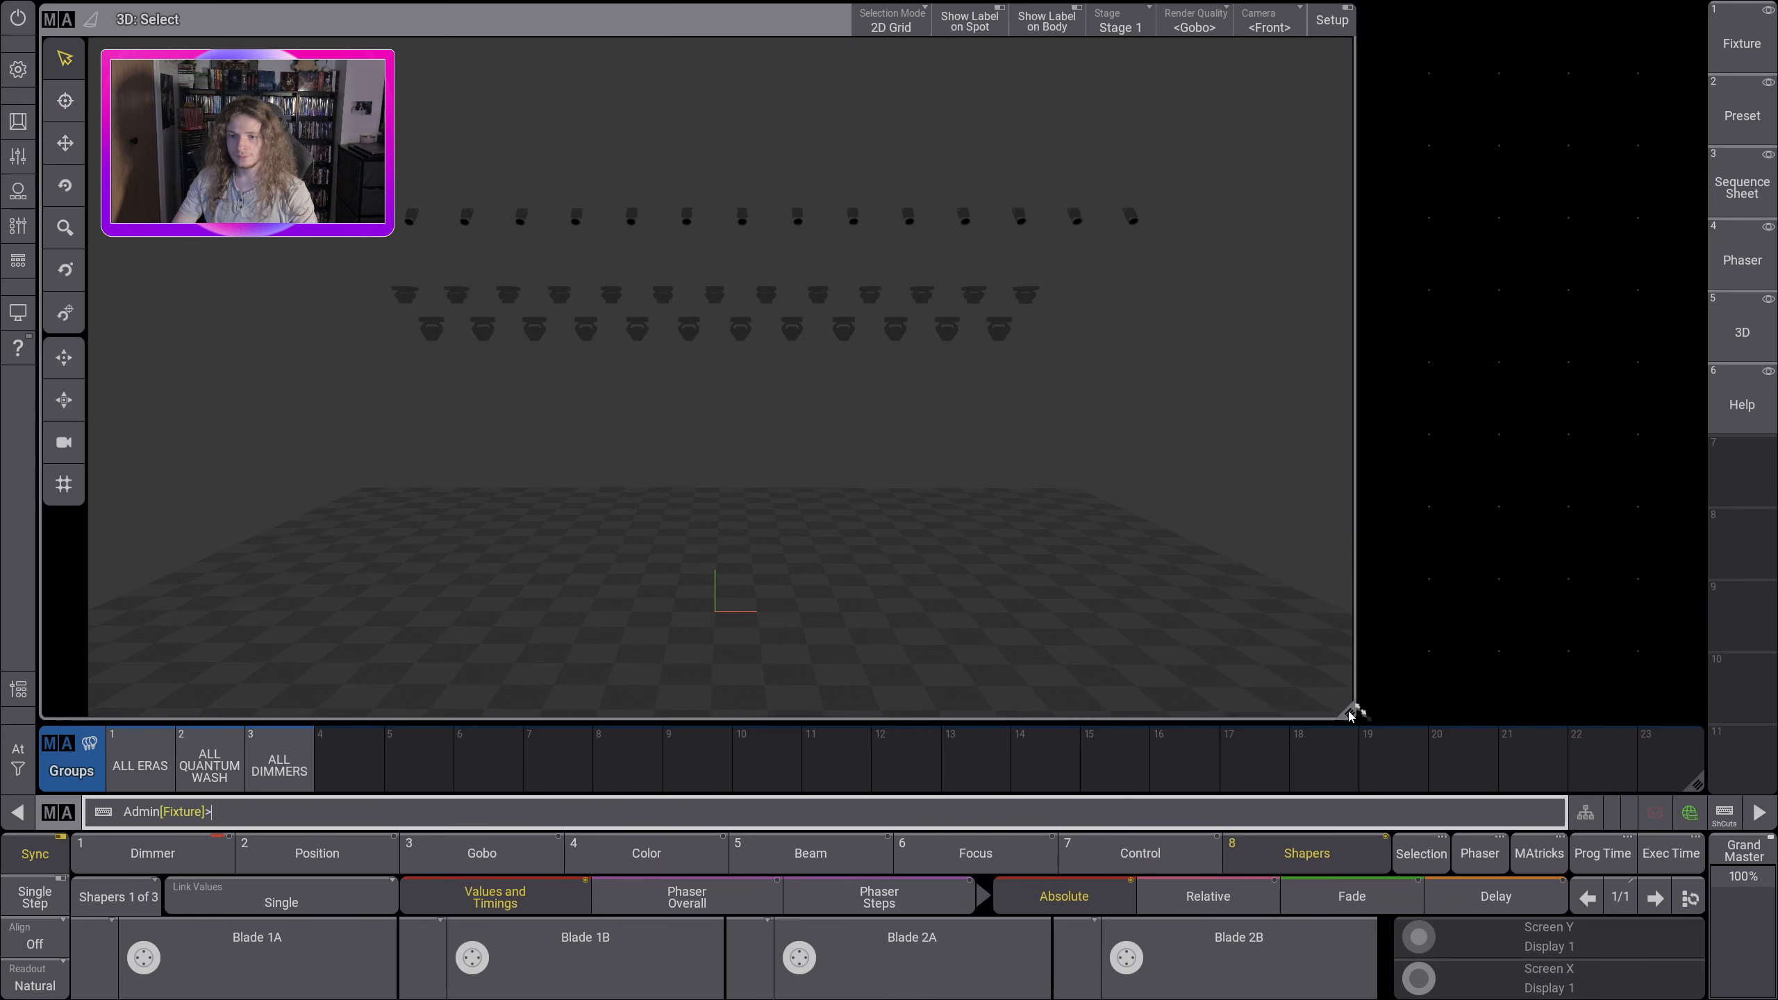
left_click_drag(1349, 713, 1703, 745)
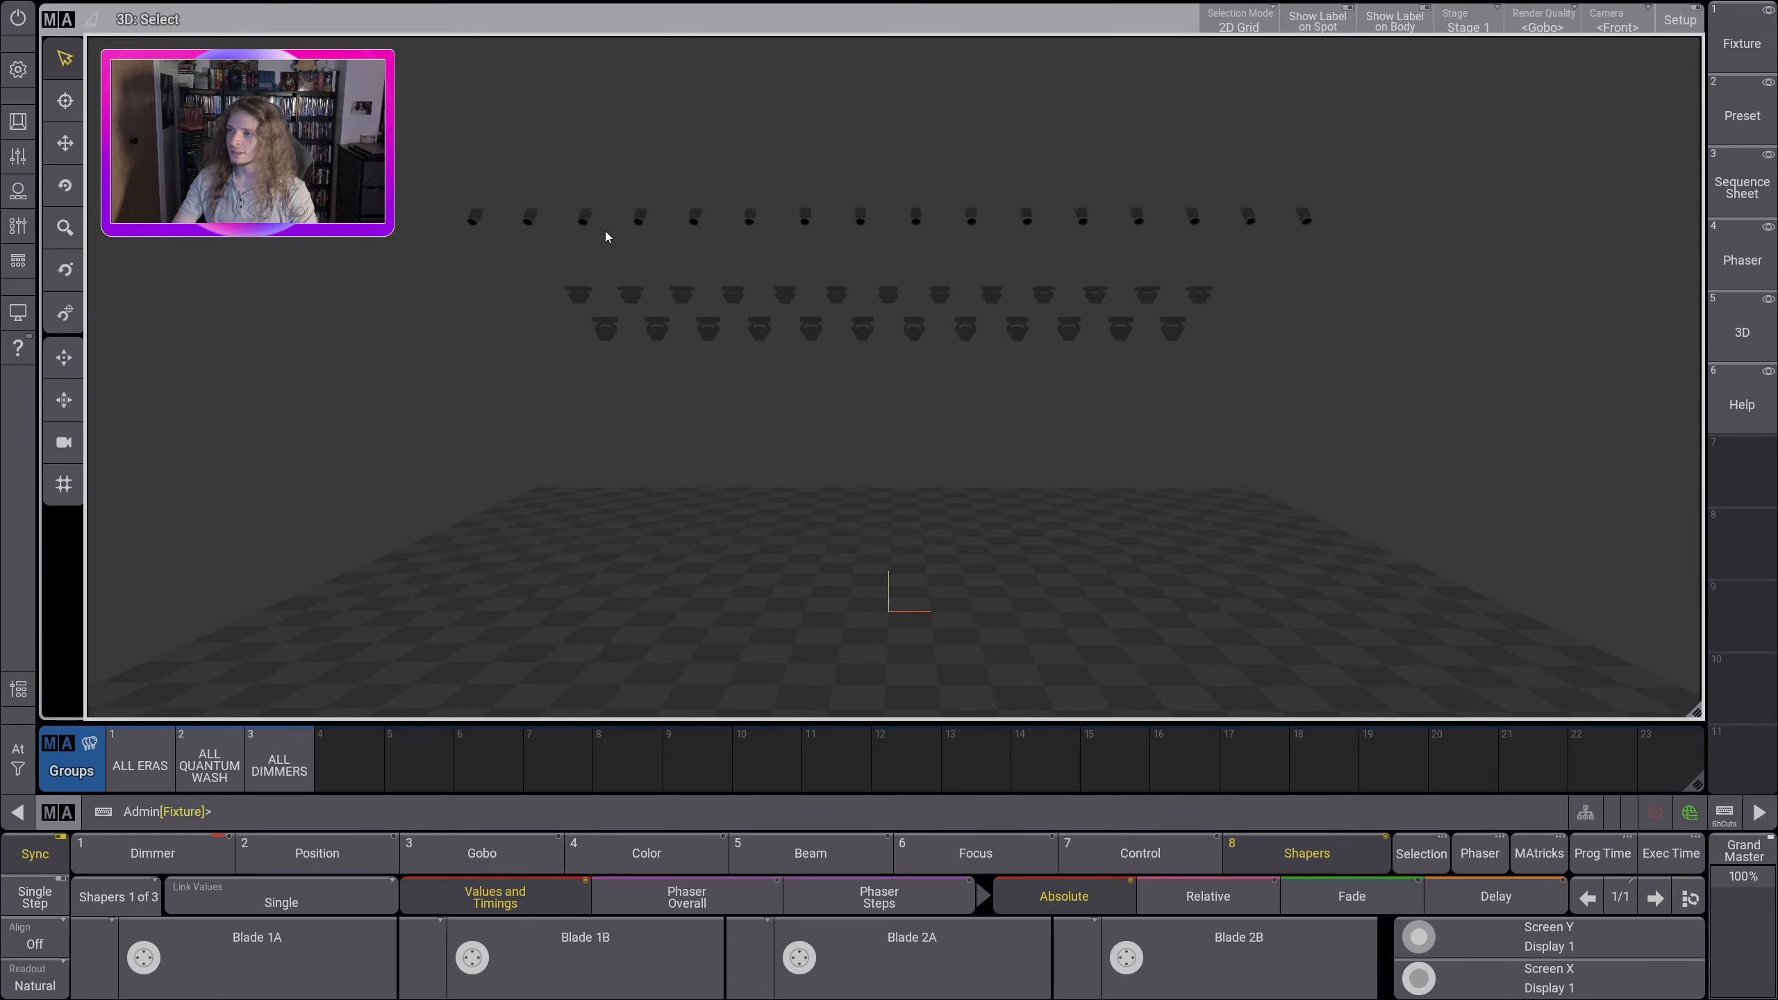
Step: Brighten the room in the 3D viewer settings by setting the third light-level fader to 25% and the fourth to 27%
left_click(58, 19)
left_click_drag(245, 308, 257, 288)
left_click(569, 26)
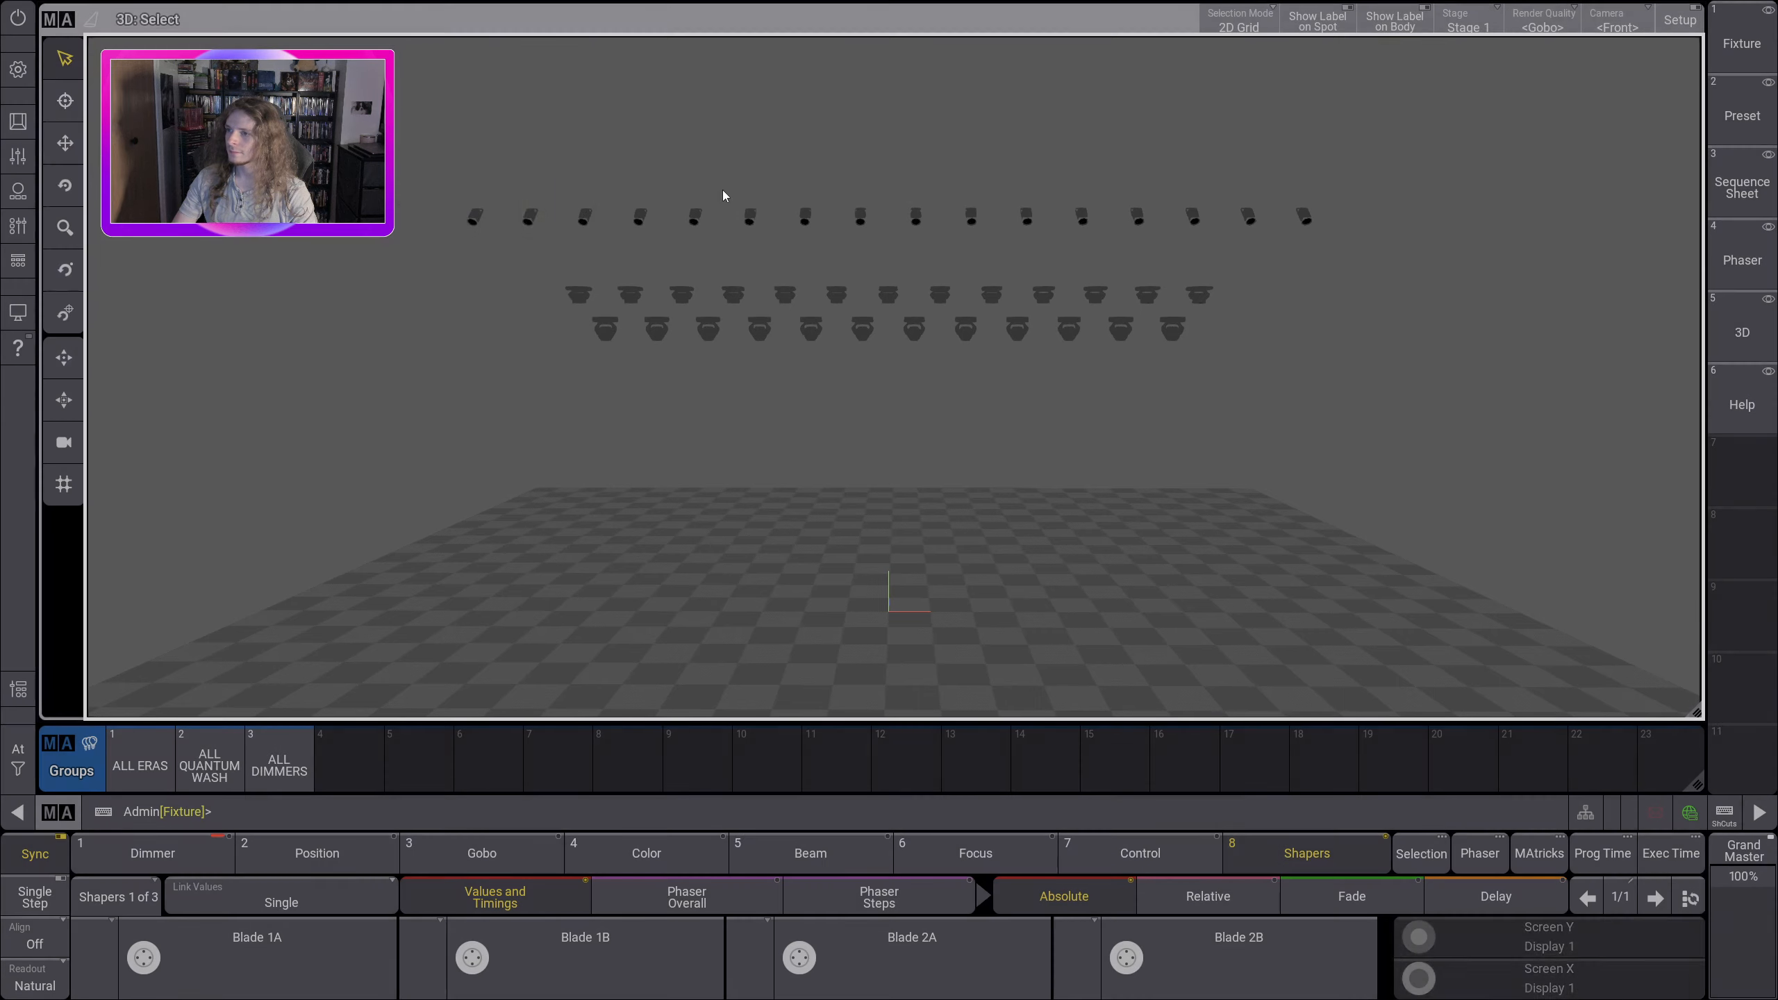
mouse_move(873, 318)
left_mouse_down()
mouse_move(871, 265)
mouse_move(877, 345)
mouse_move(861, 321)
left_mouse_up()
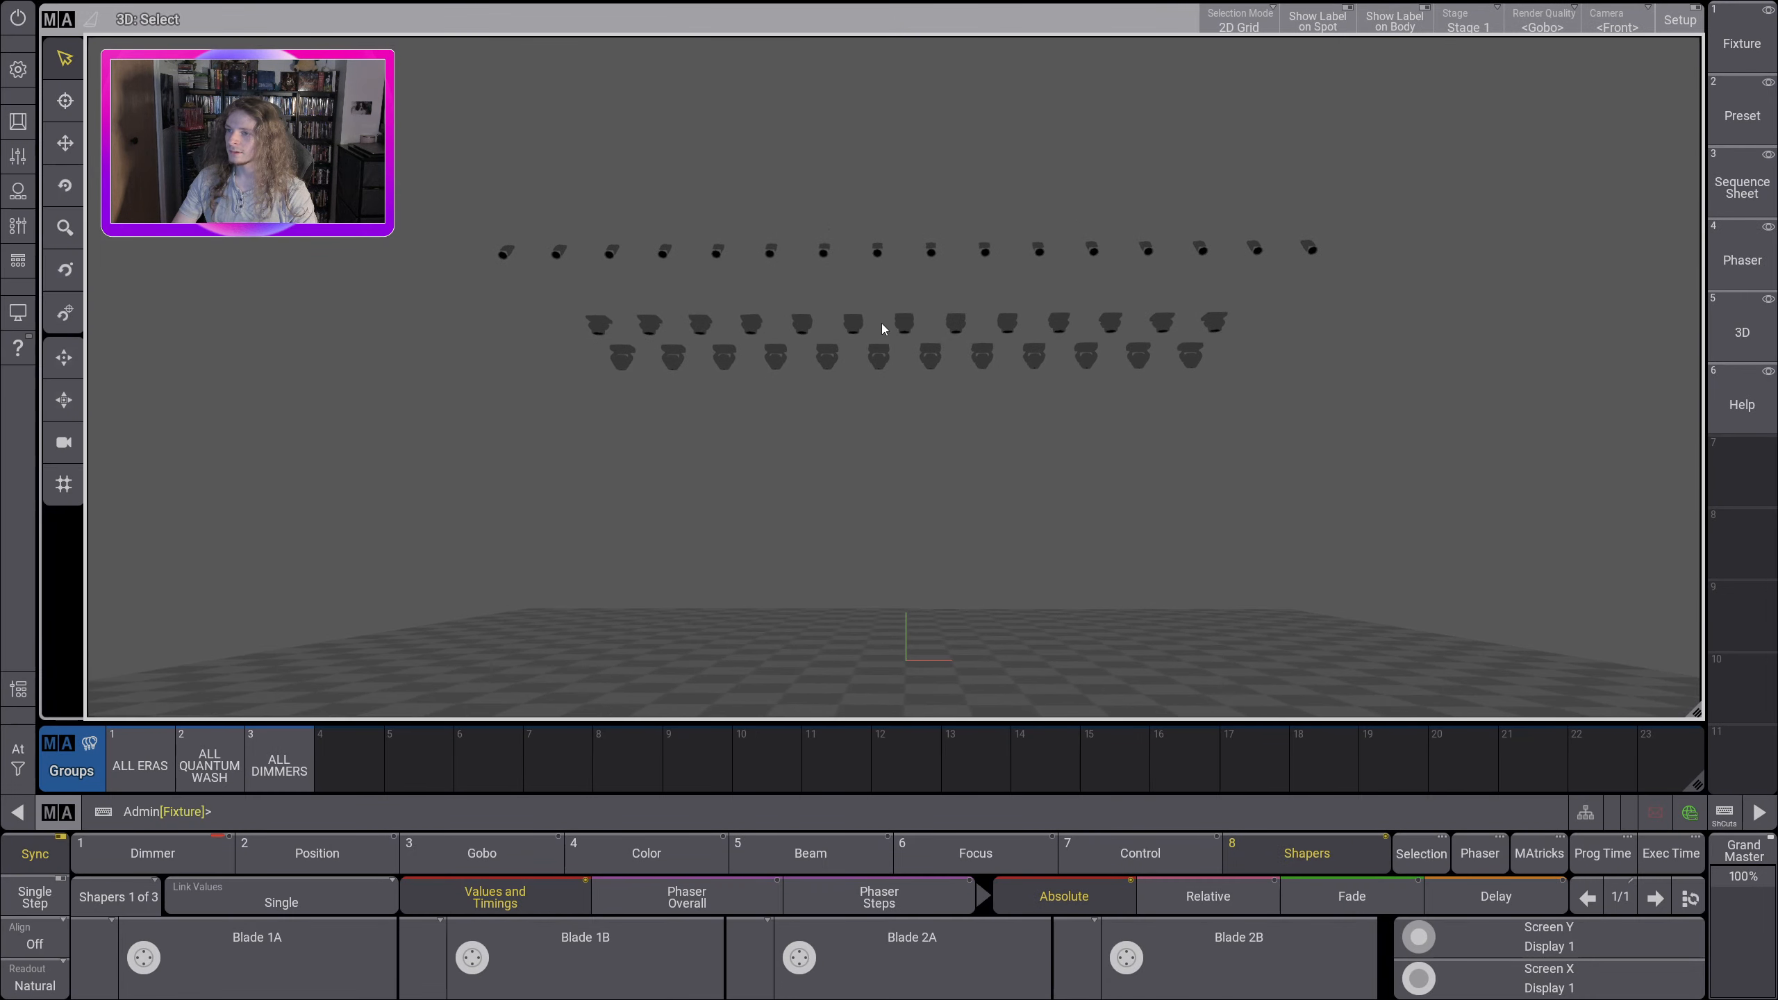
left_click(62, 22)
left_click(332, 272)
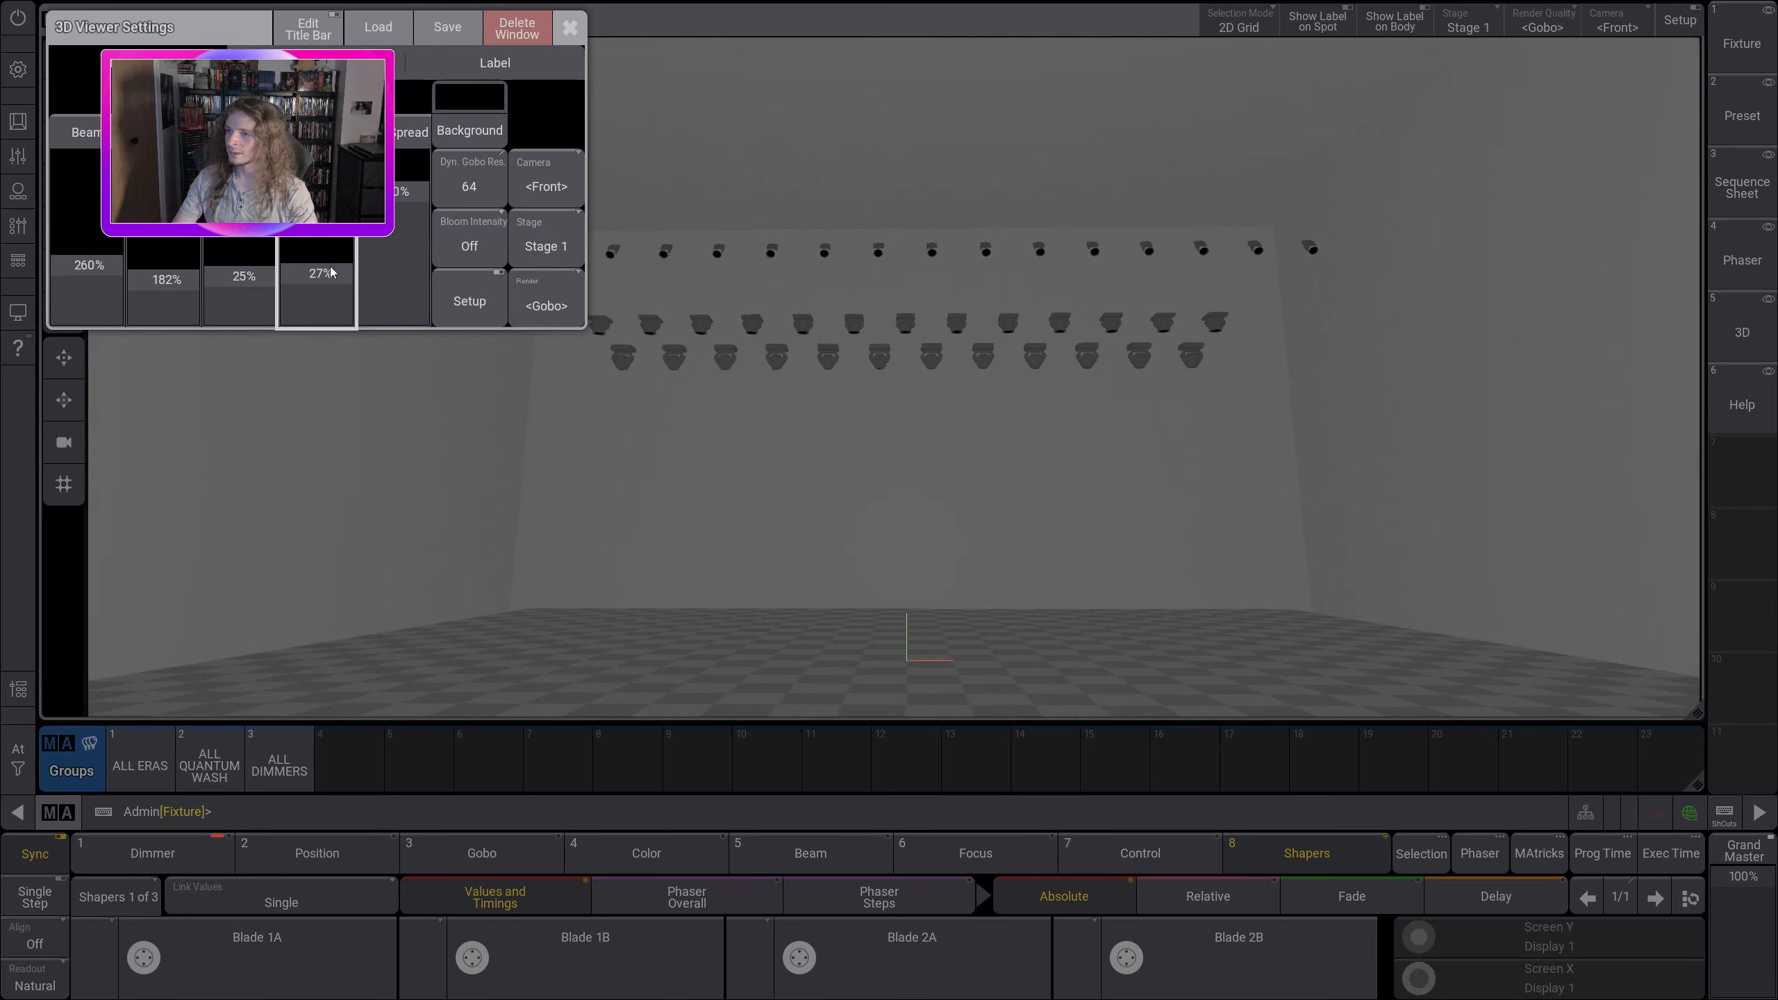
Step: Close the 3D viewer settings, reframe the stage from the front, and store the layout as view 10 labelled "3D LIGHT"
left_click(569, 27)
left_click_drag(909, 256, 888, 322)
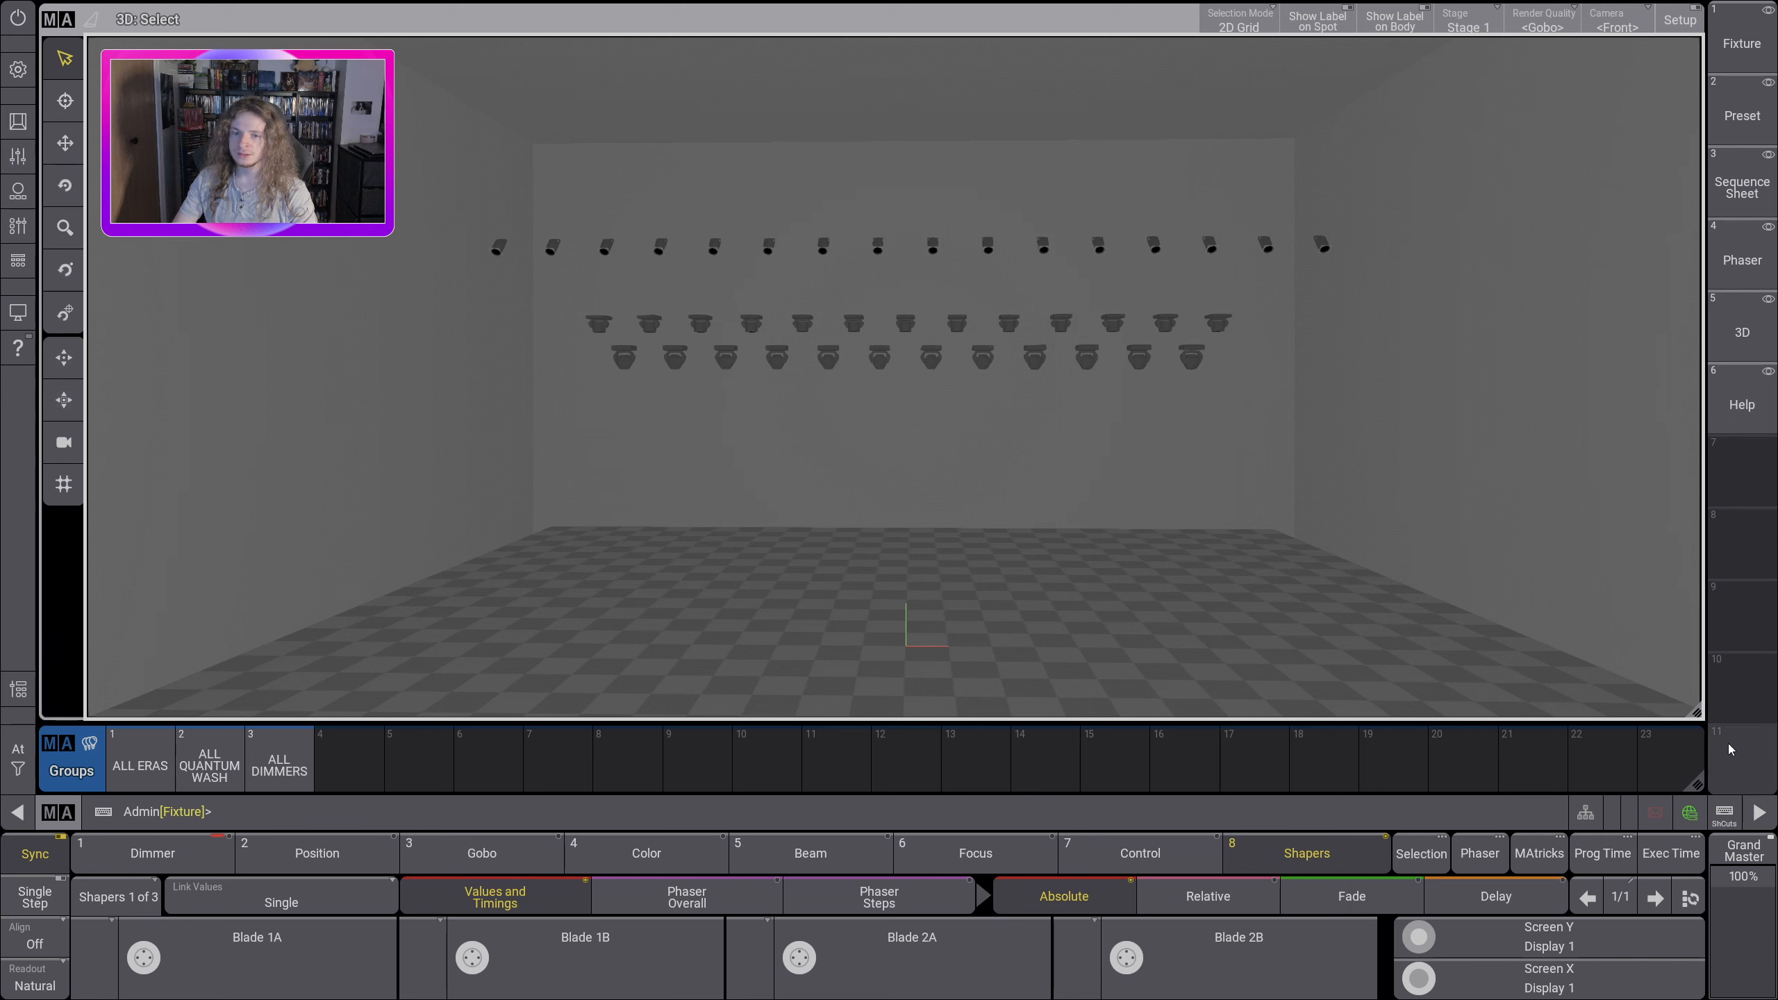
left_click_drag(1745, 711, 1639, 645)
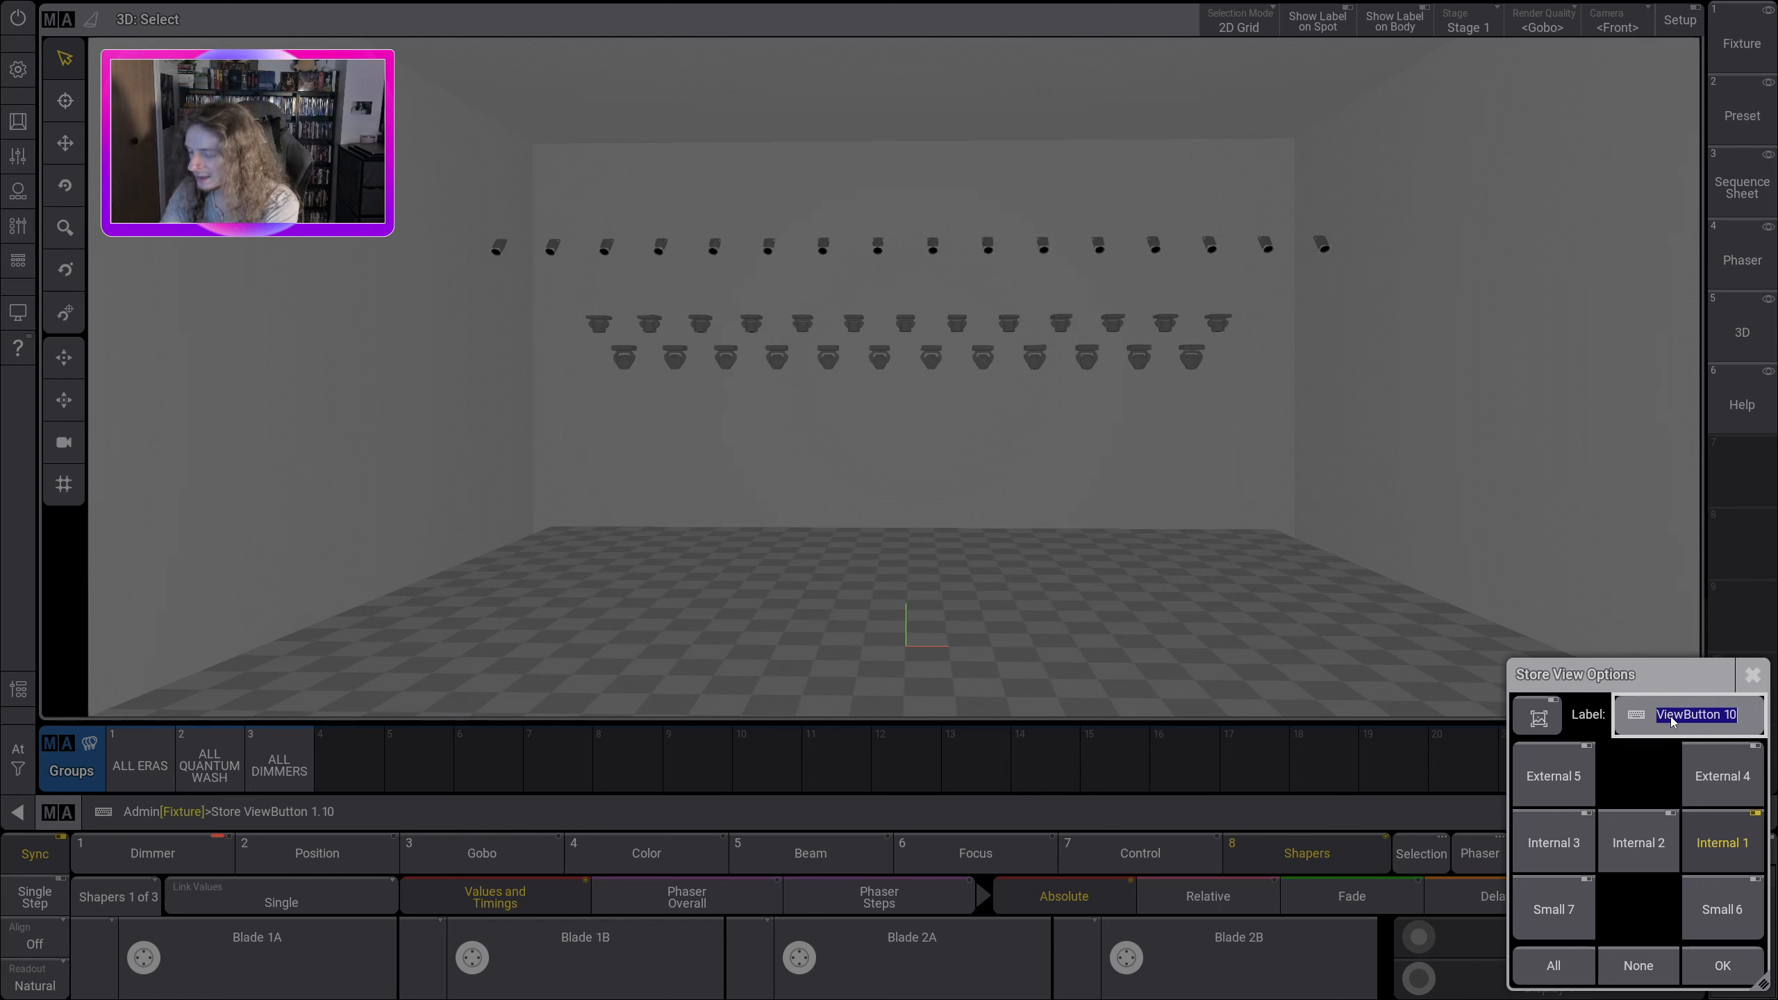
type("3D LIG")
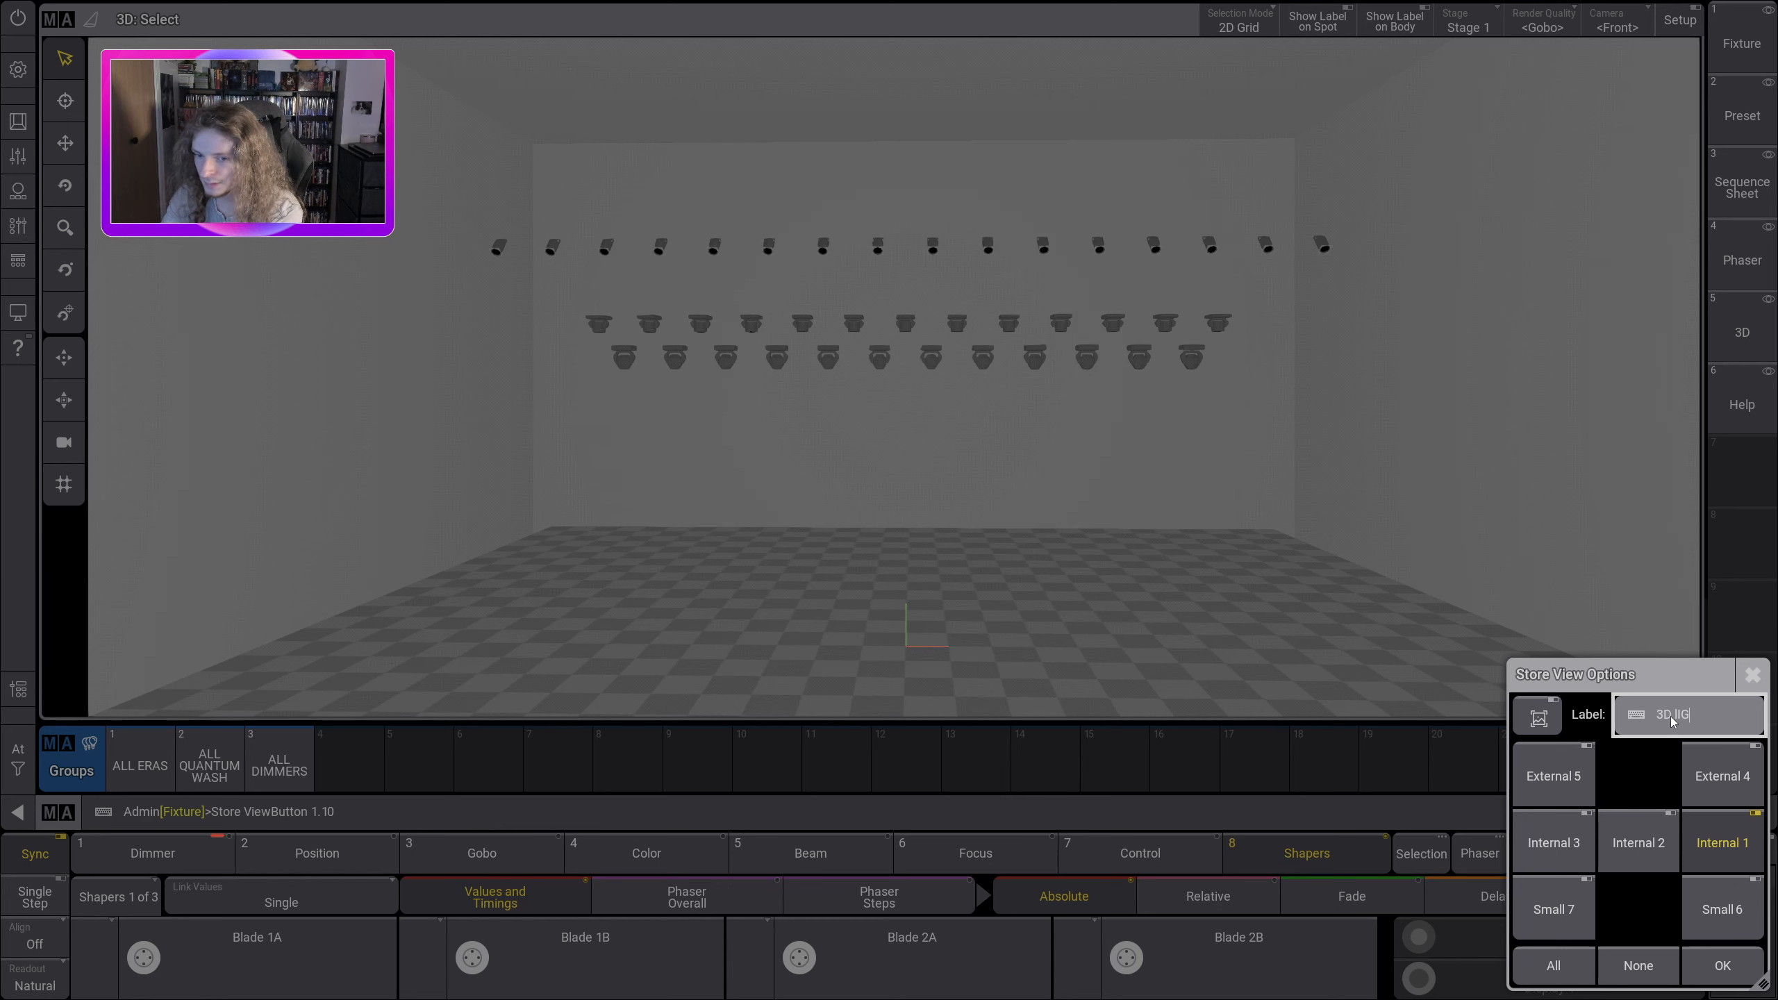
type("HT")
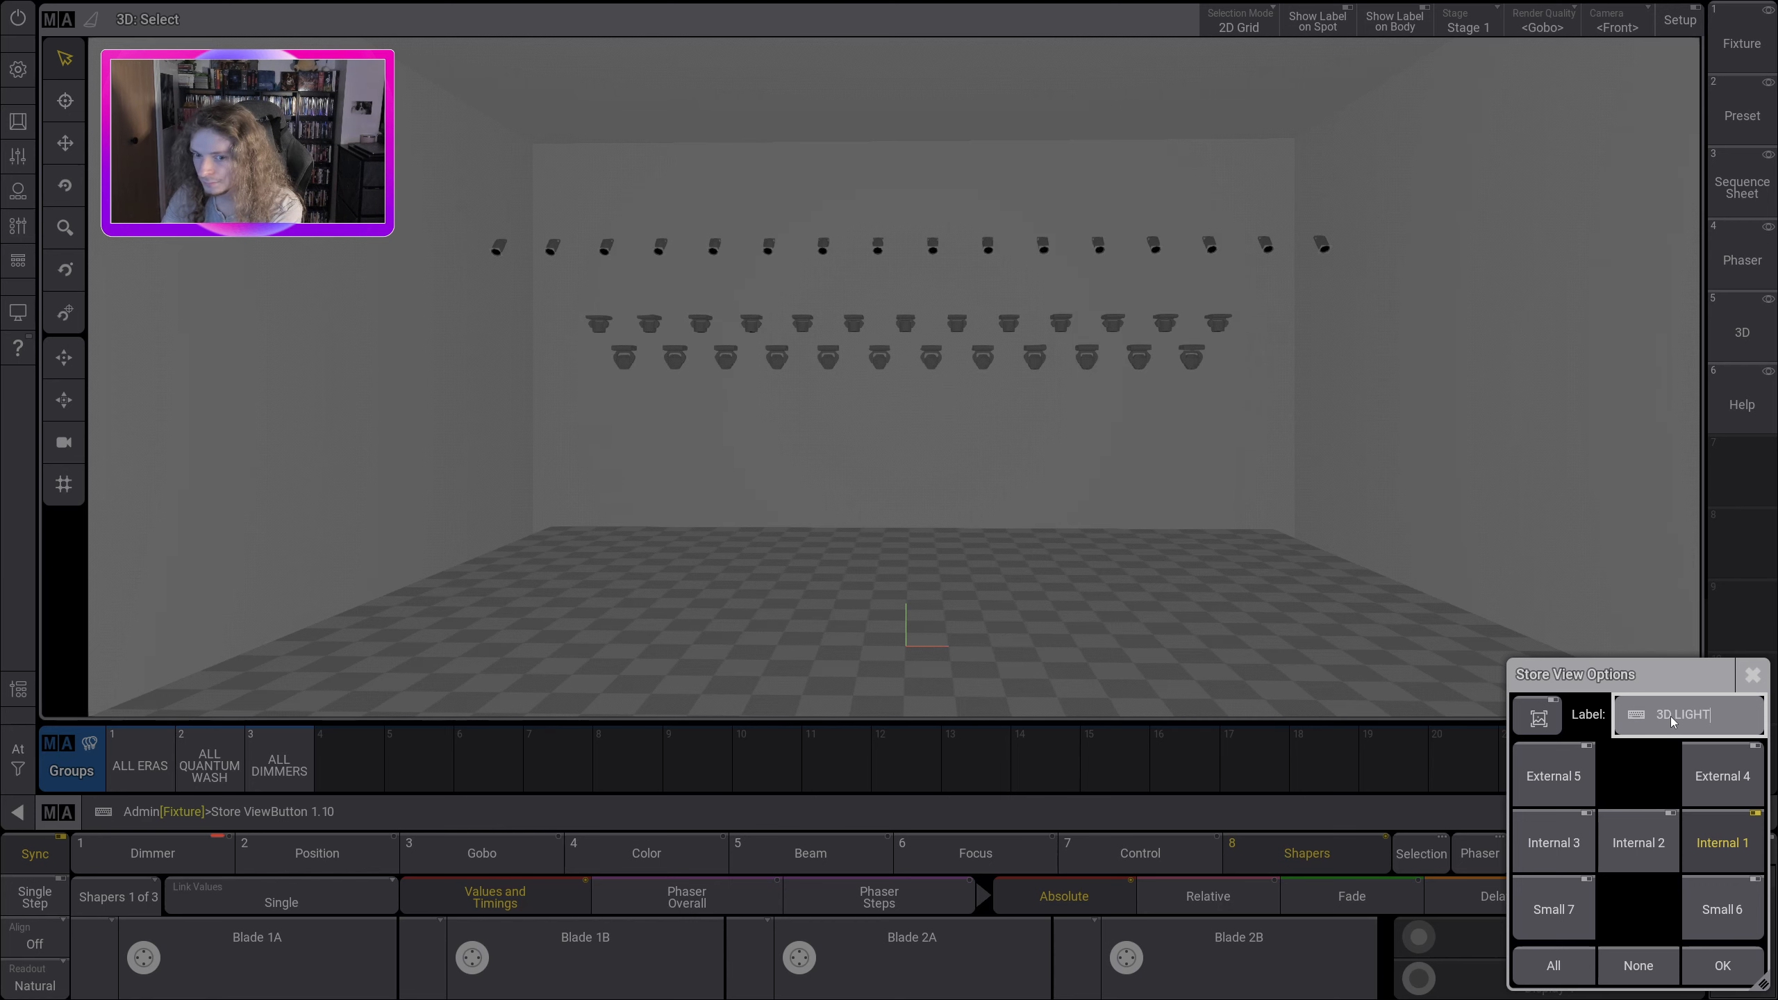
key("Return")
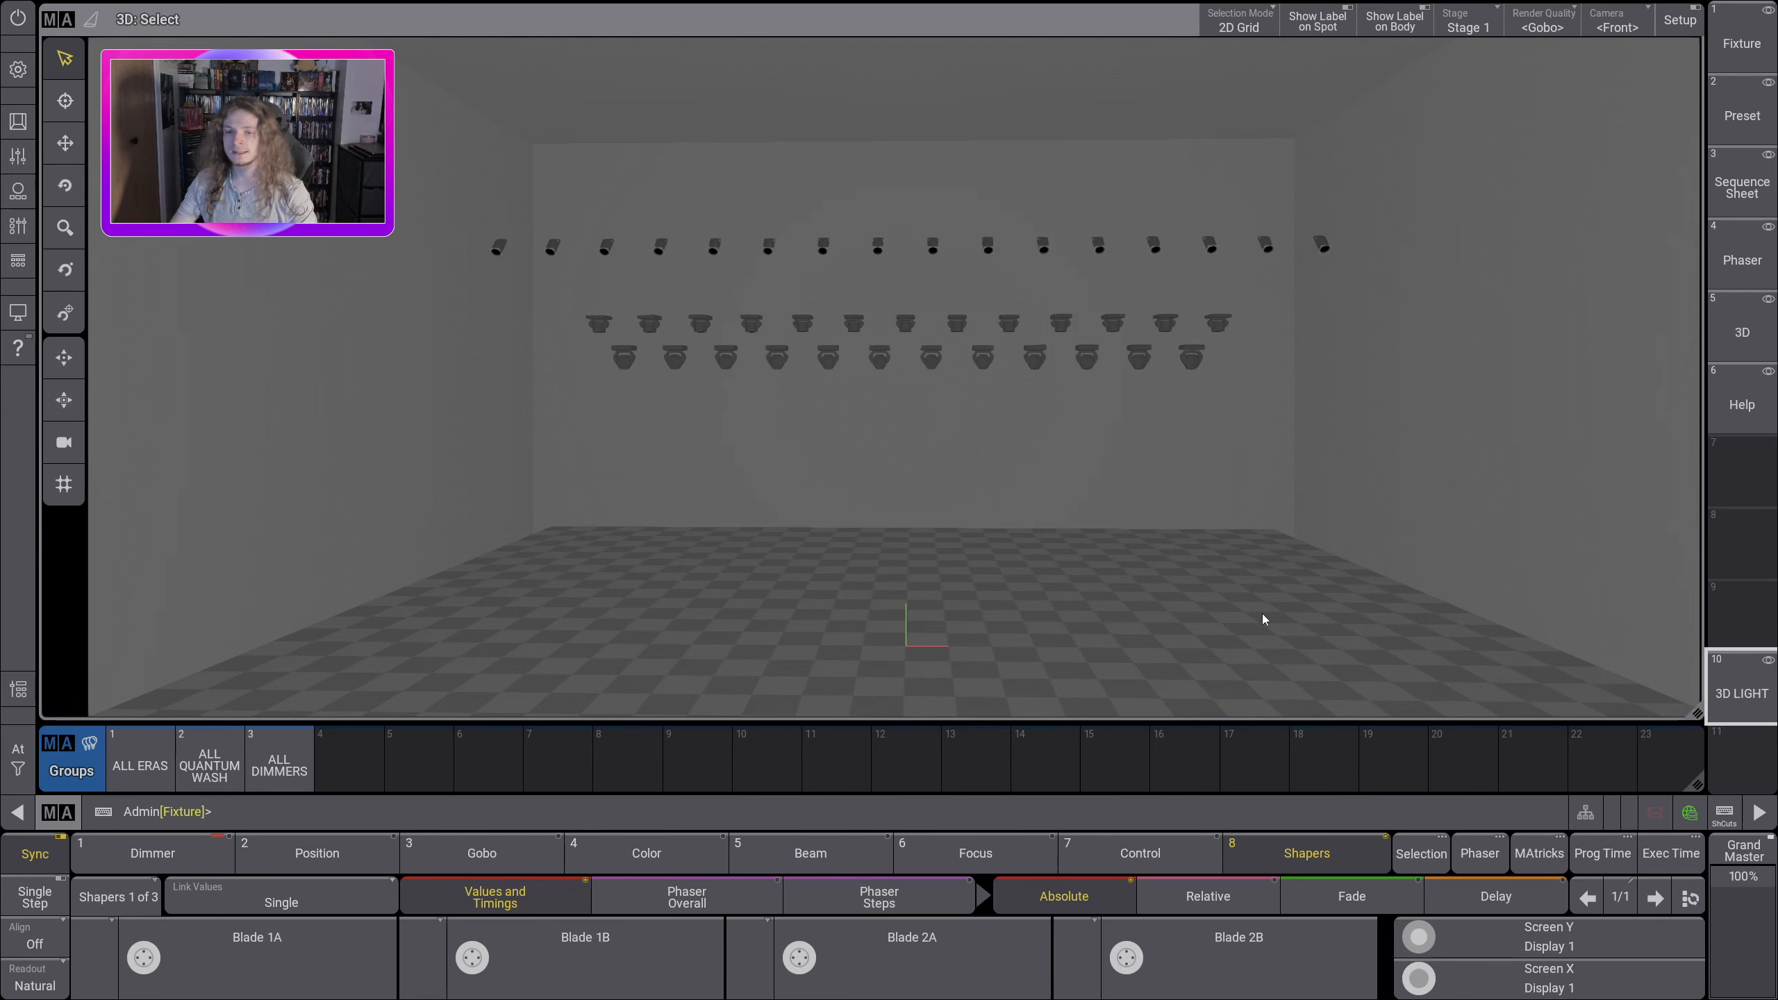
Step: Darken the room completely in the 3D viewer settings by lowering its light-level faders, and close the settings
left_click(59, 19)
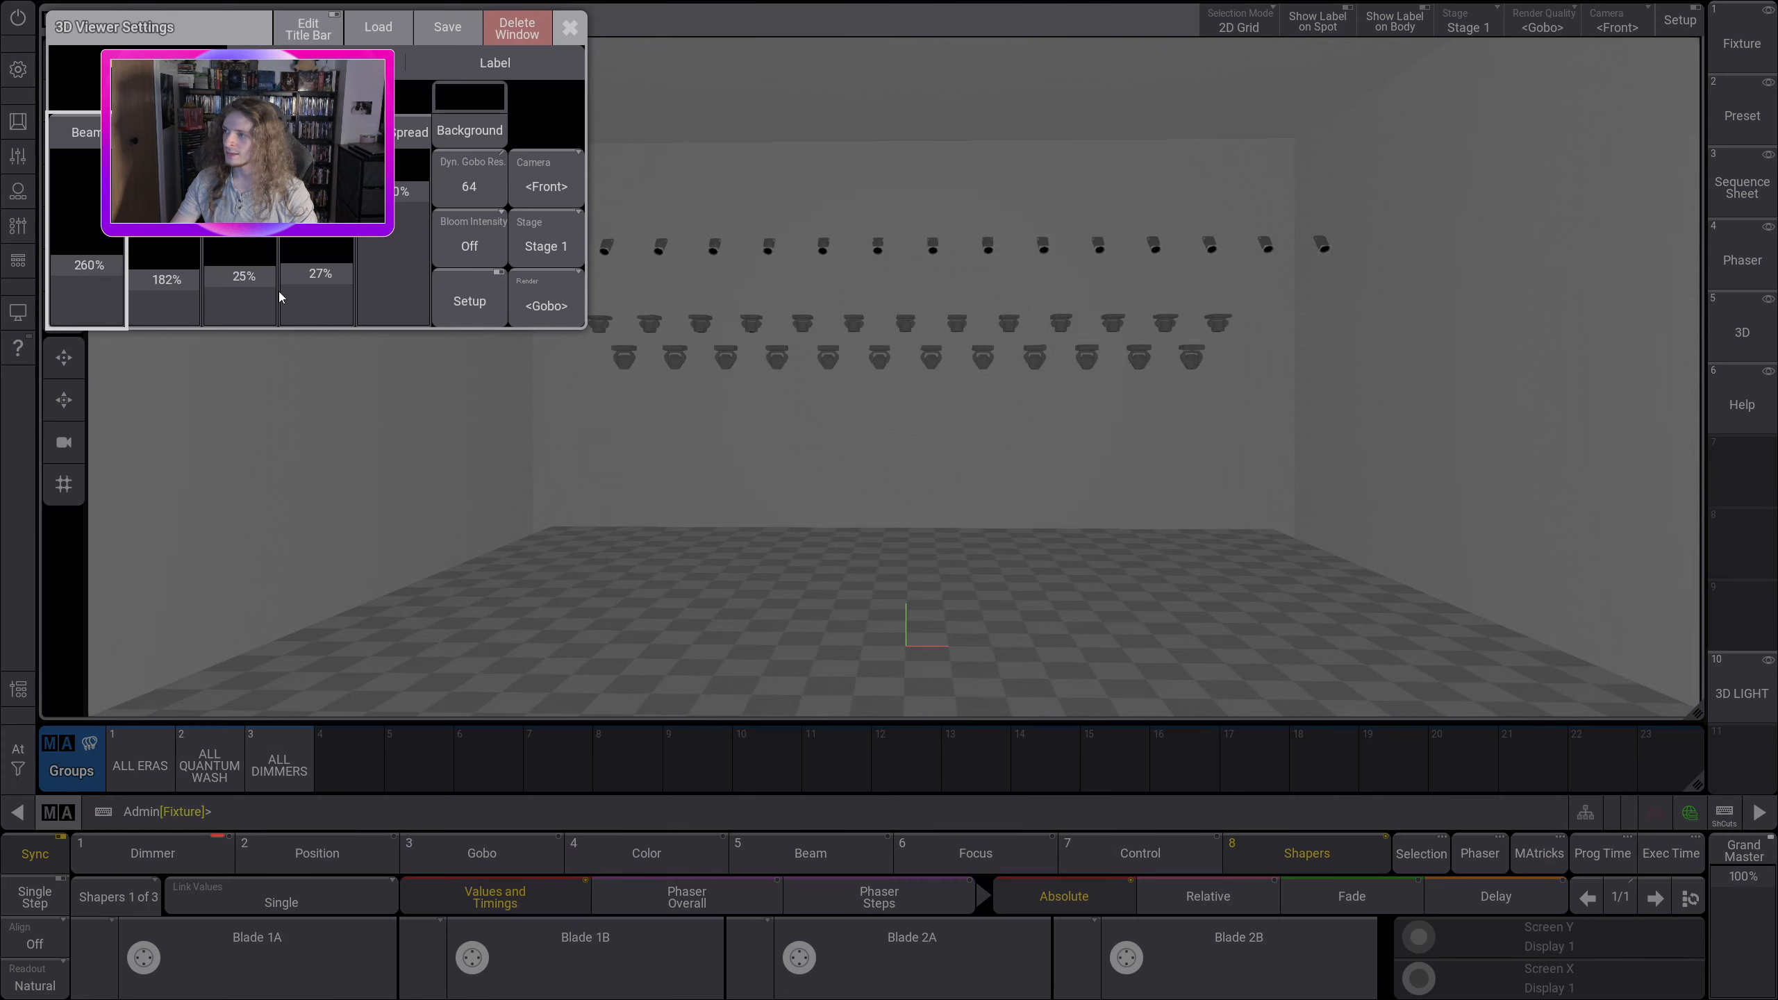
left_click_drag(255, 280, 302, 324)
left_click(568, 34)
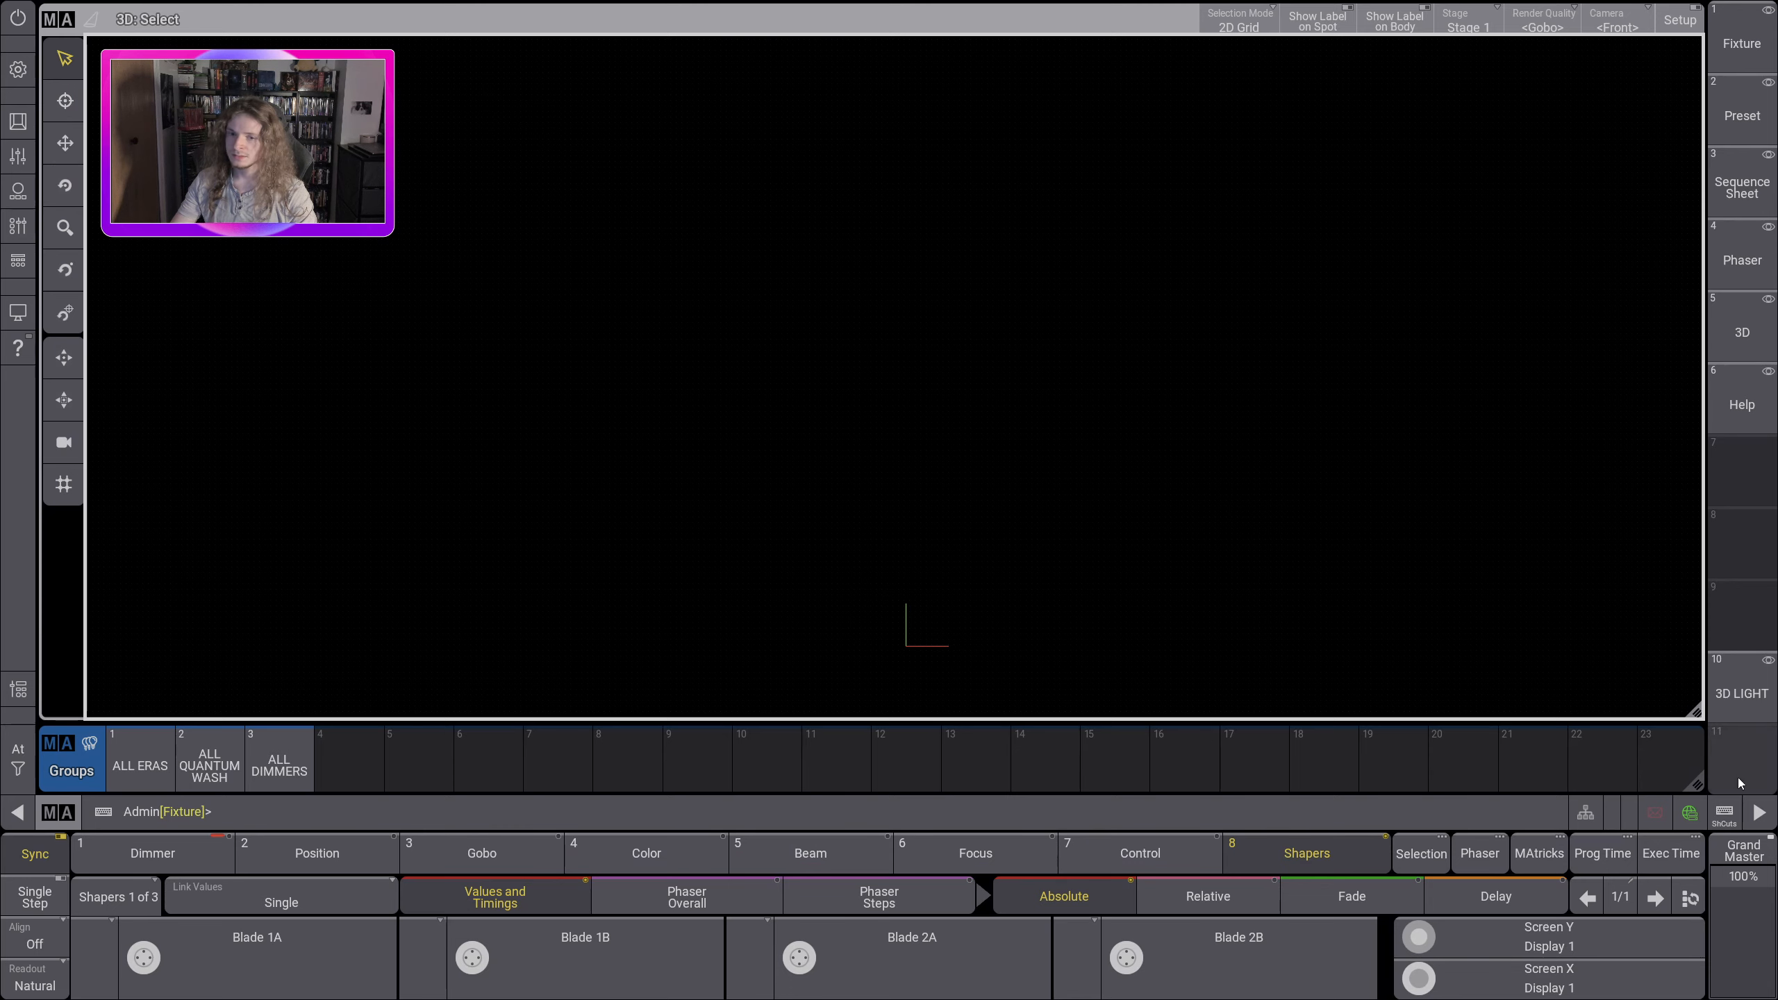
Step: Store the darkened 3D layout as view 11 labelled "3D DARK"
left_click_drag(1738, 777, 1622, 701)
left_click(1622, 701)
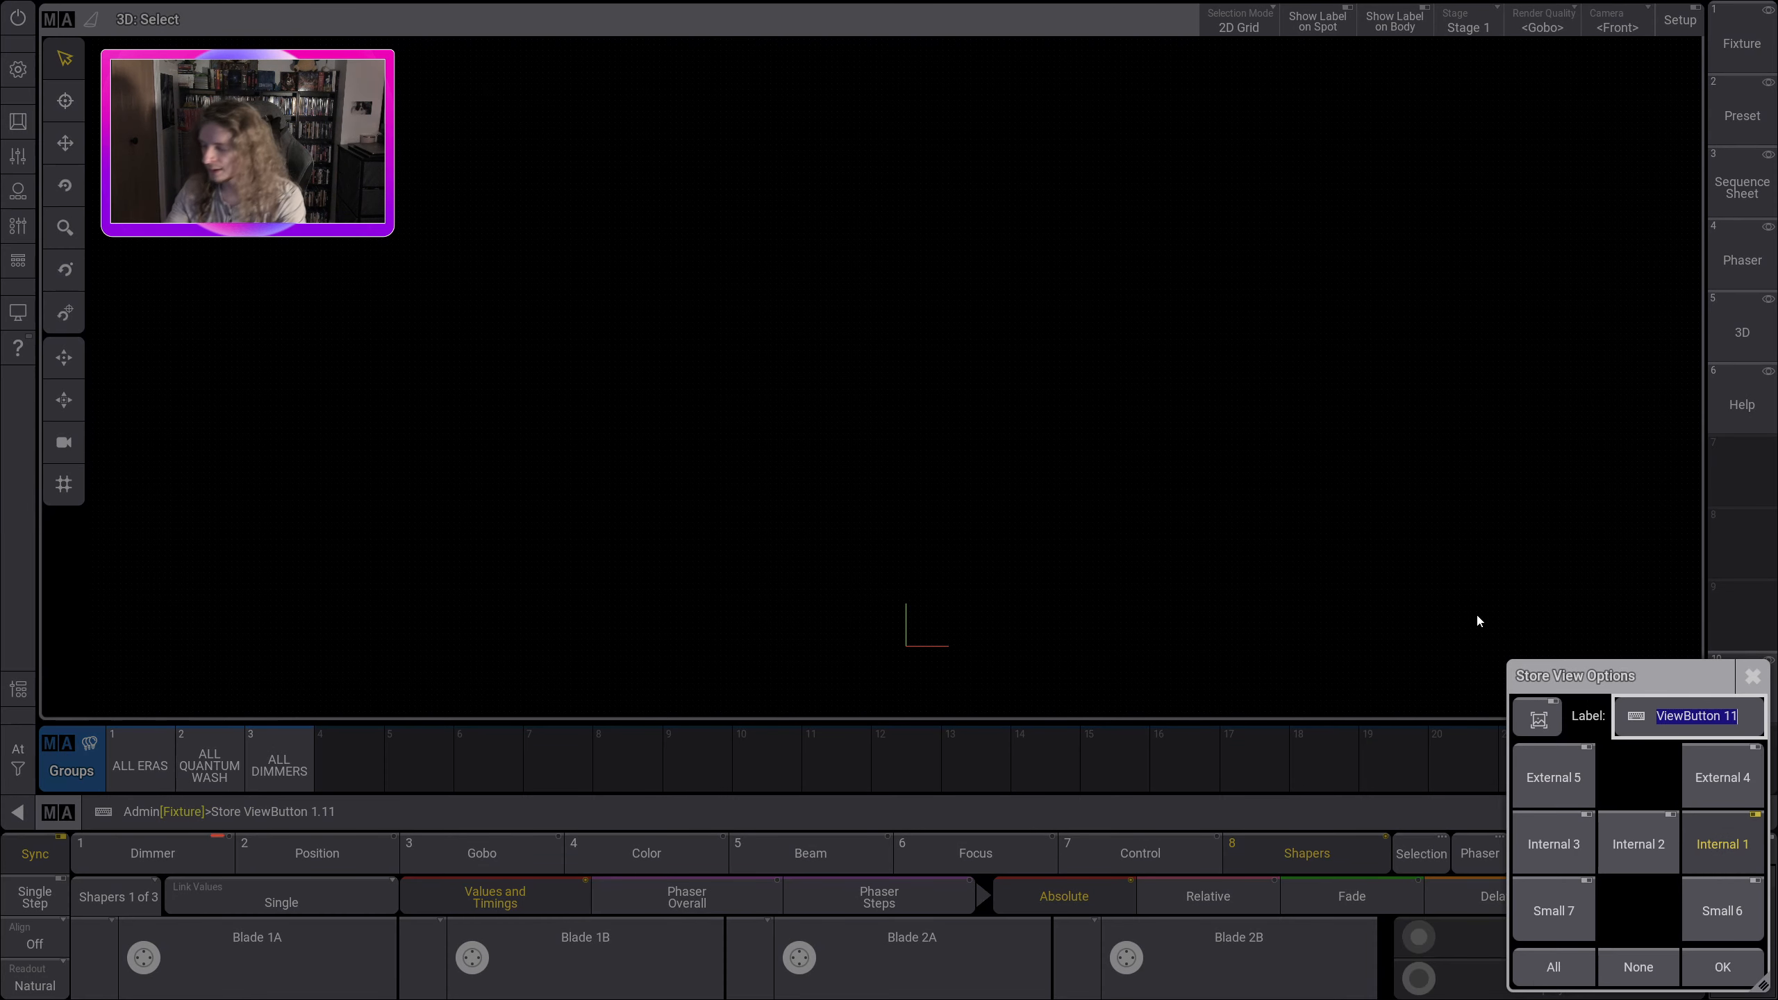
type("3D DARK")
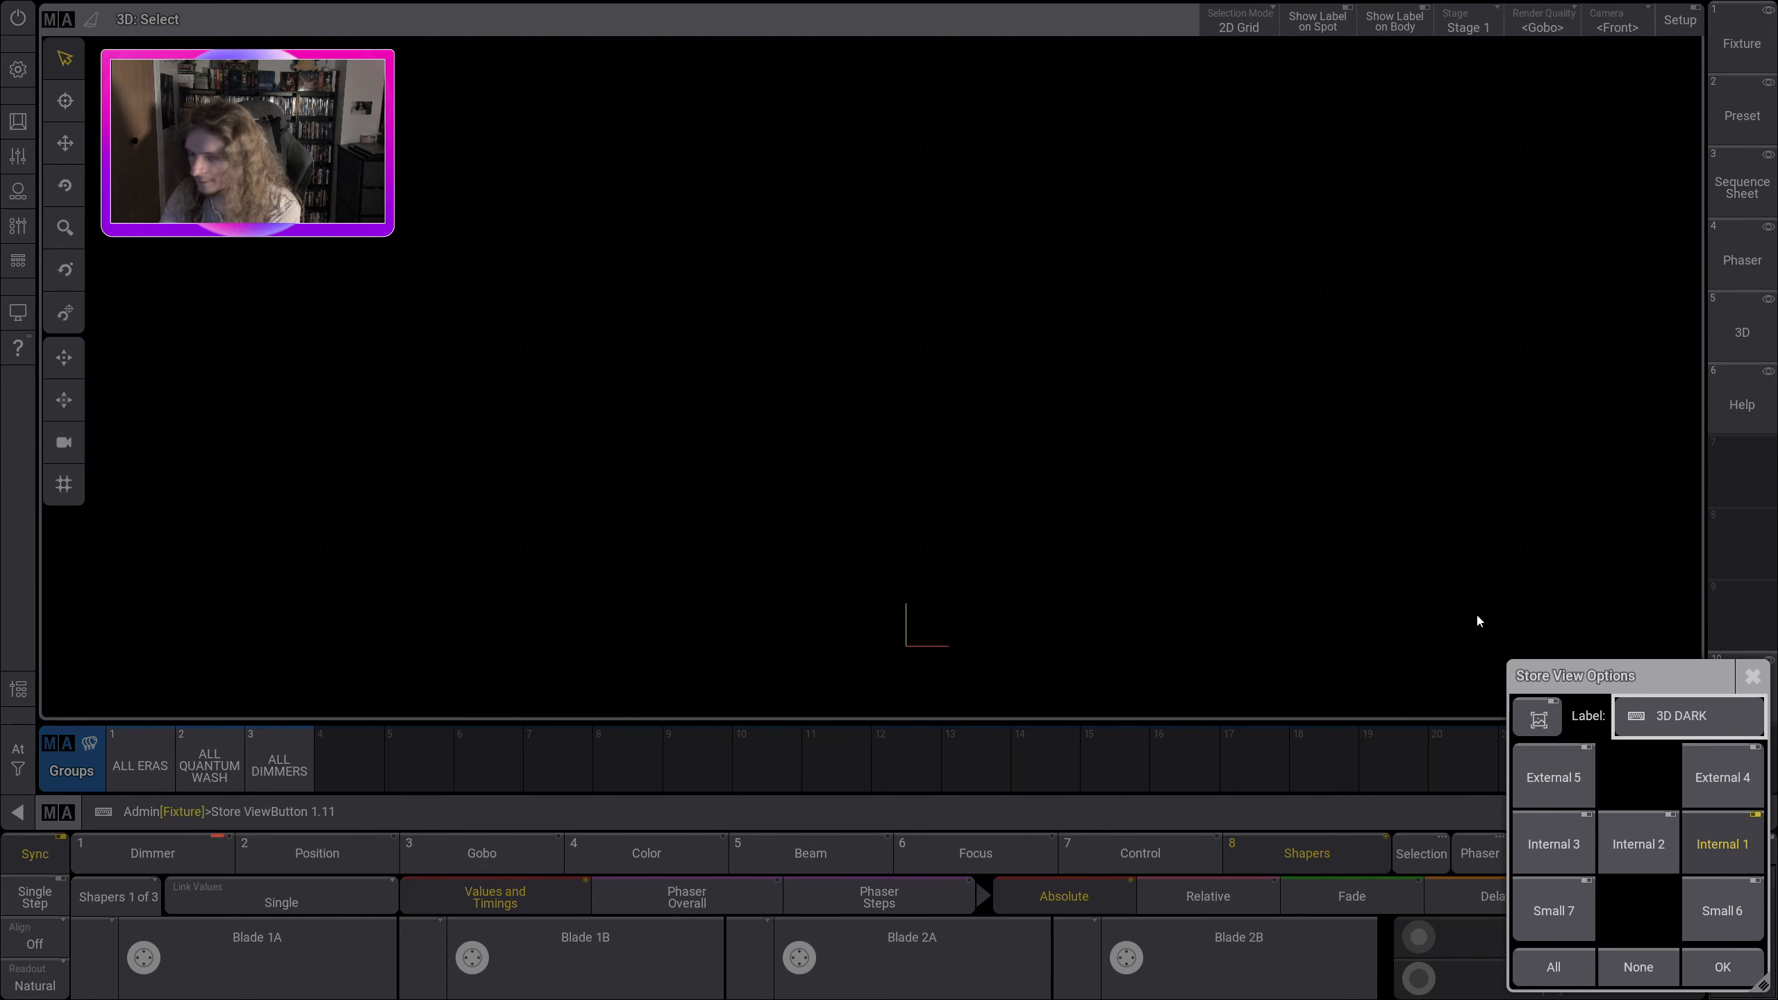
key("Return")
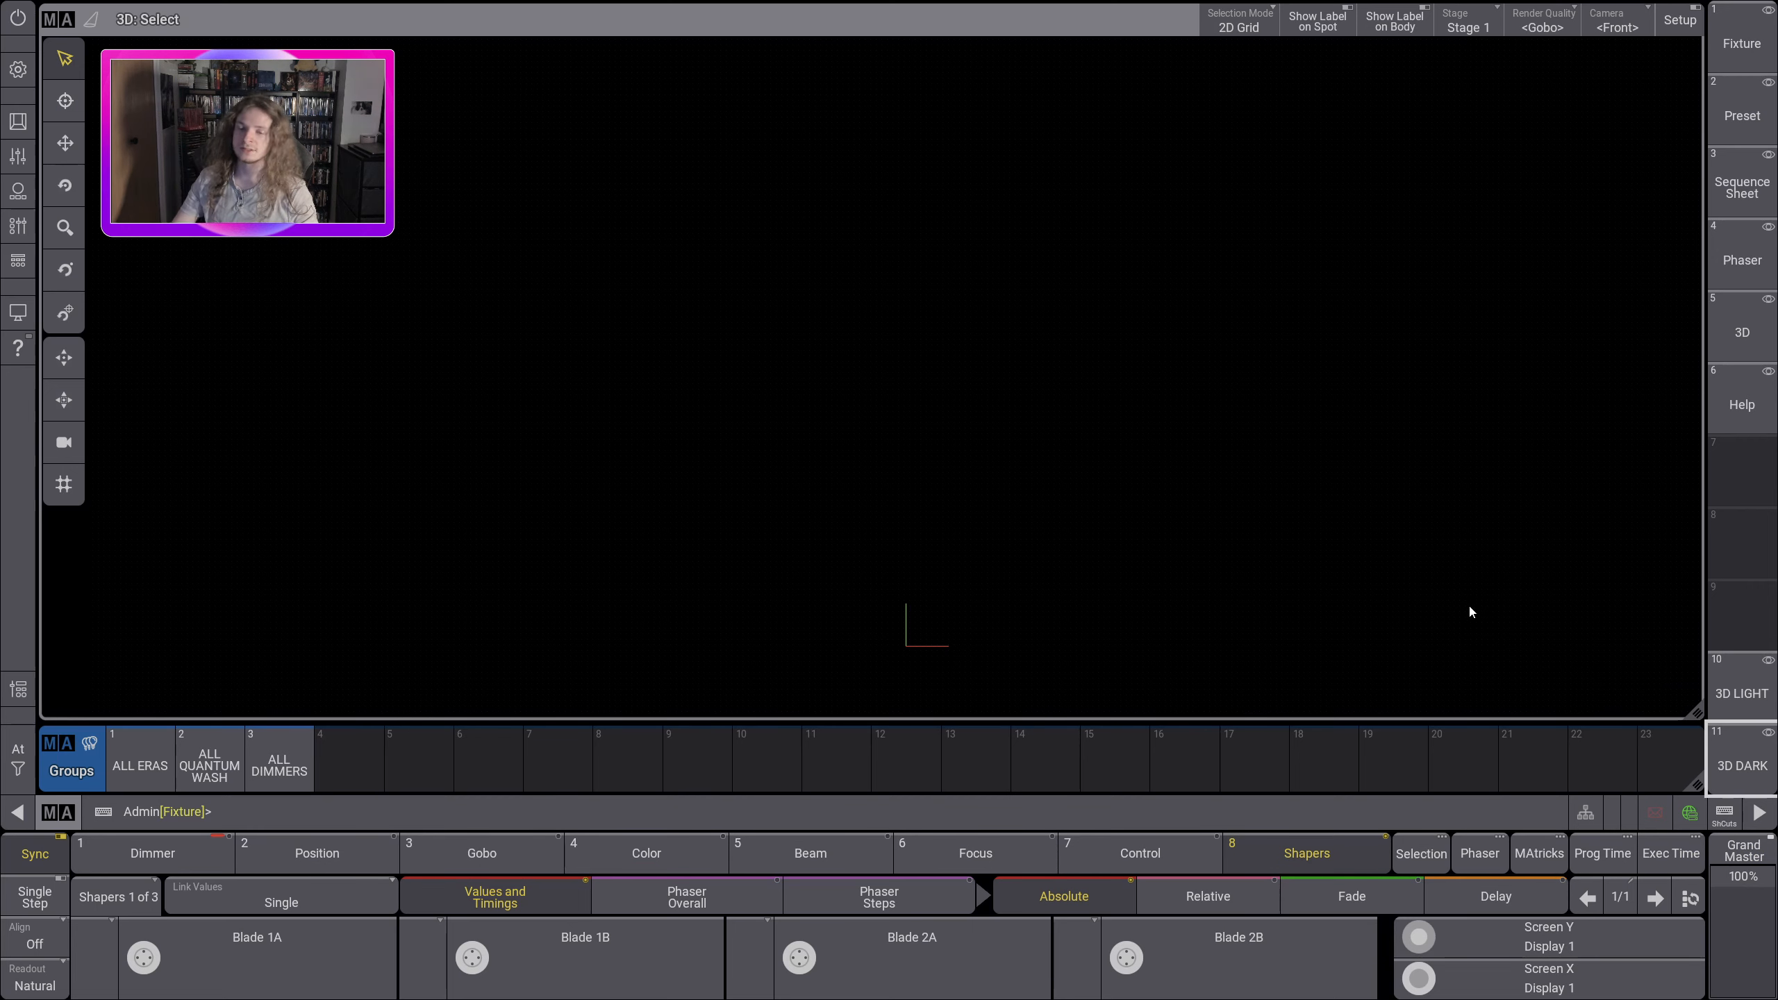
Step: Switch back and forth between the 3D LIGHT and 3D DARK views to compare their room lighting
left_click(1745, 672)
left_click(1741, 758)
left_click(1742, 692)
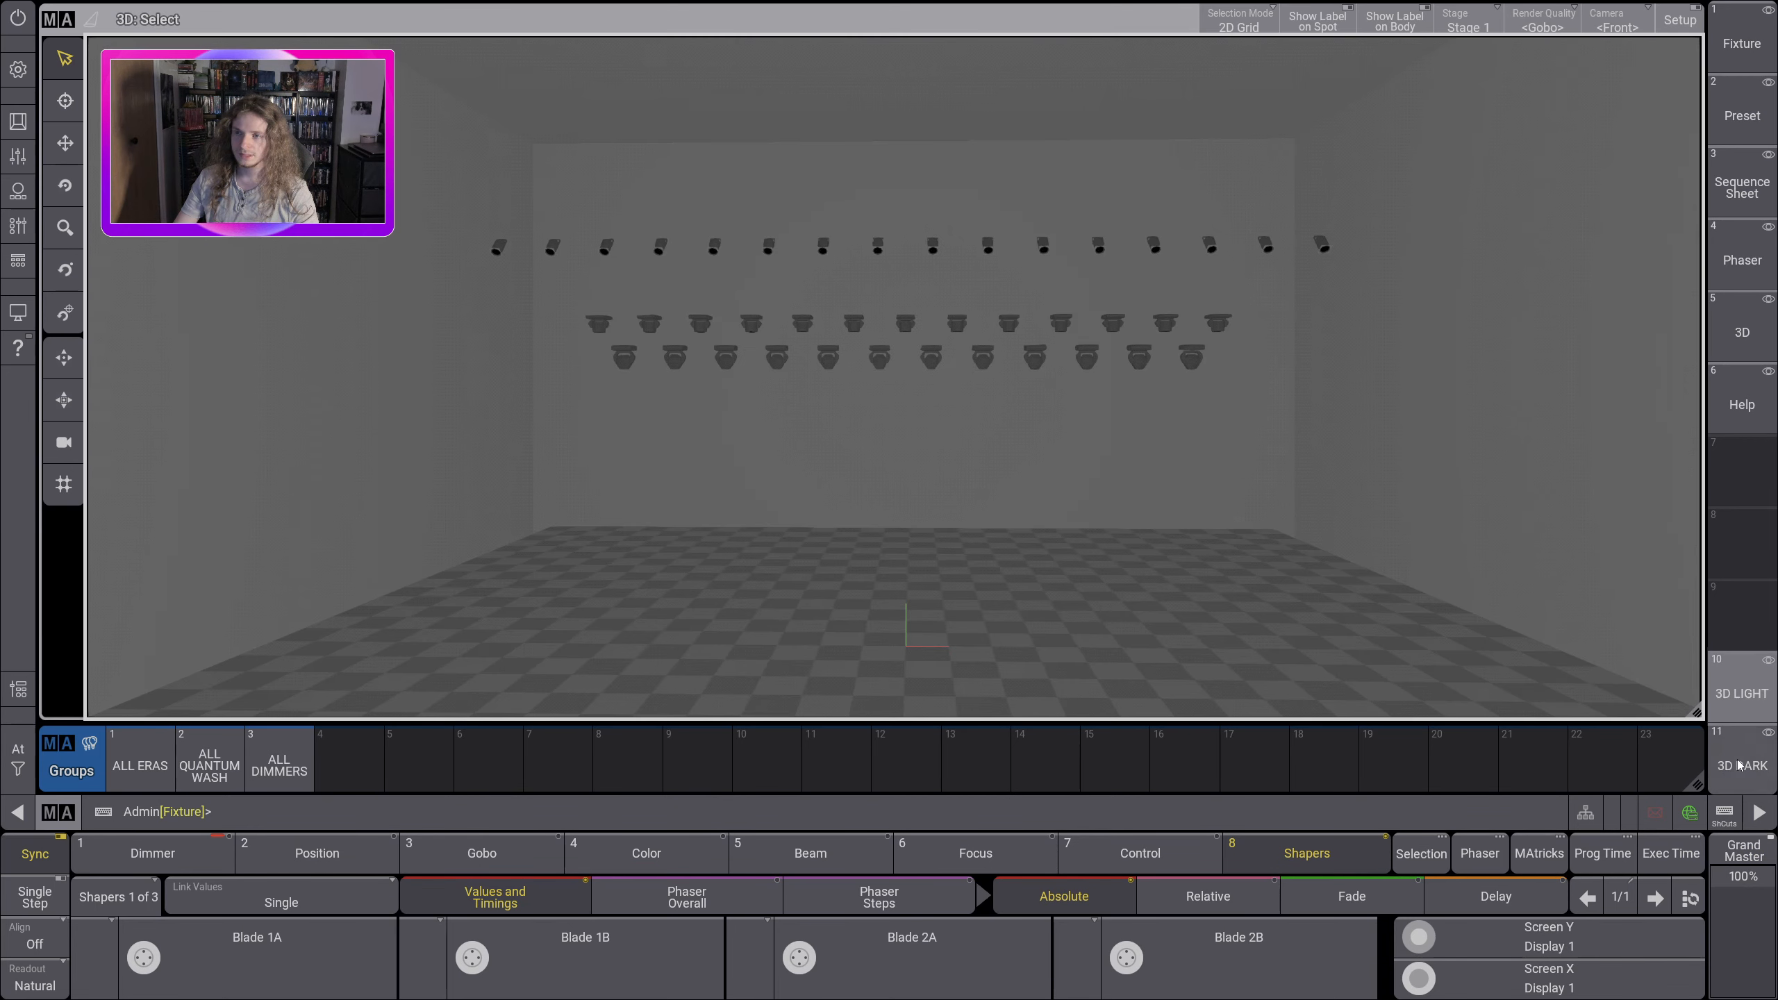
left_click(1740, 756)
left_click(1741, 691)
left_click(1736, 757)
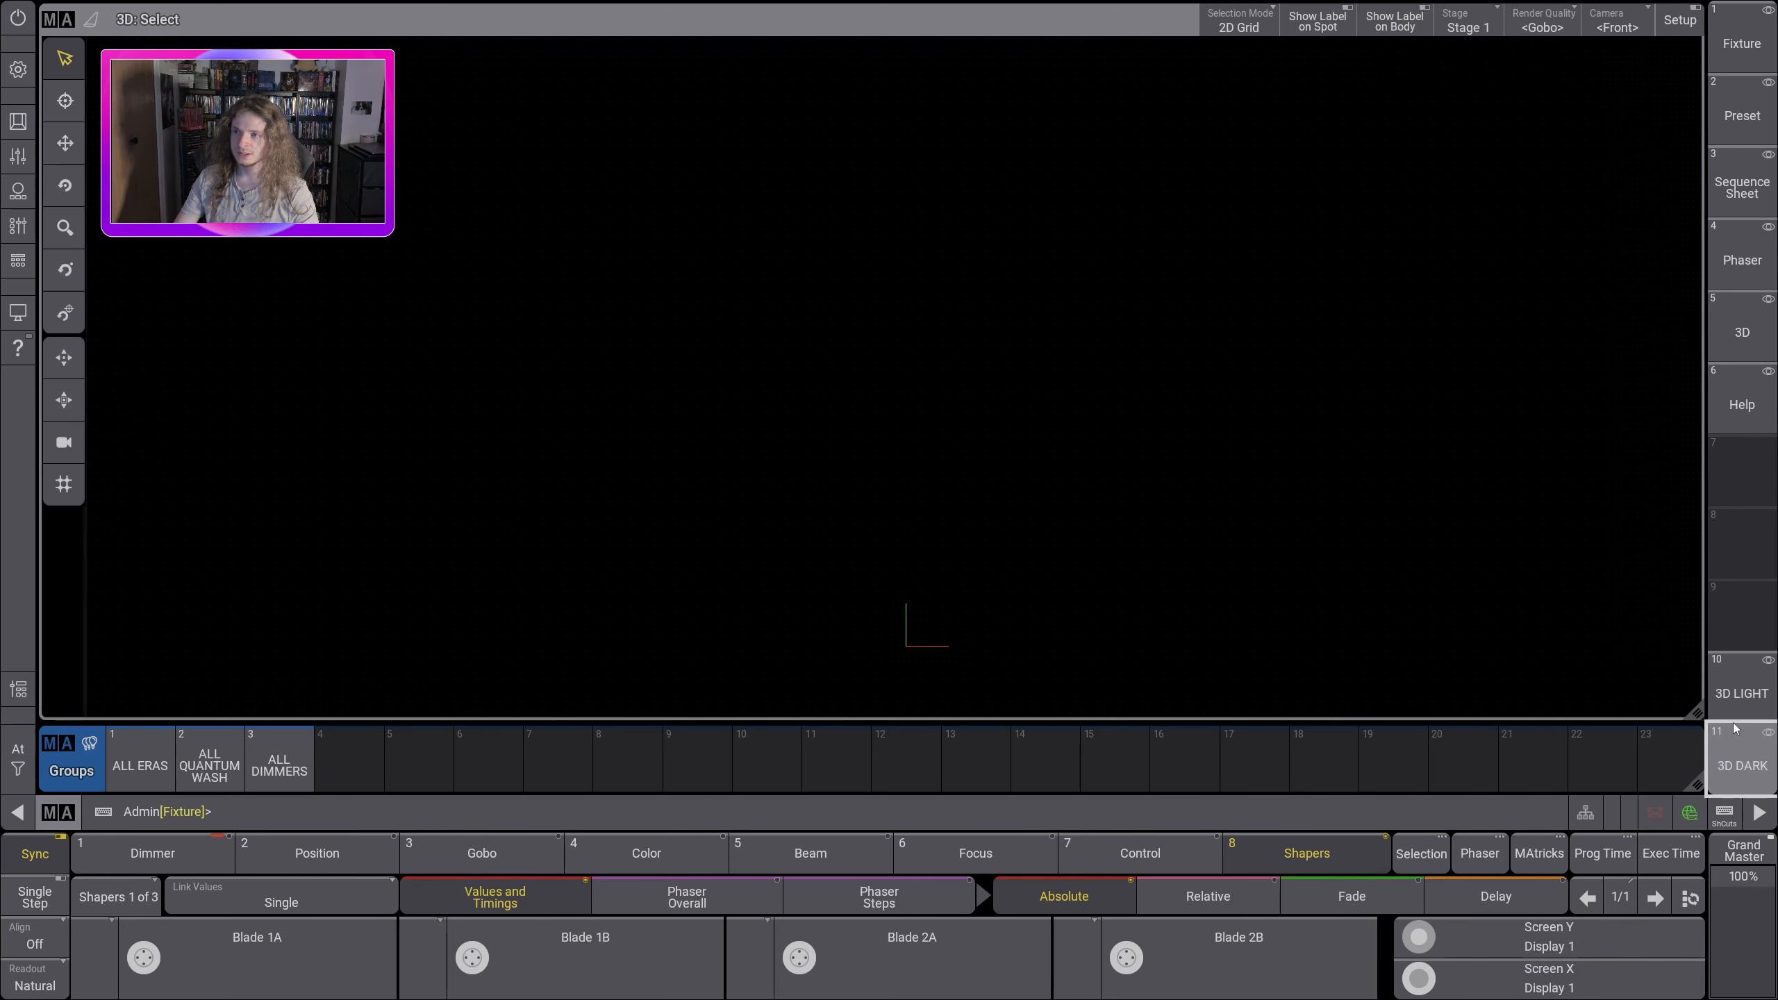
left_click(1743, 761)
left_click(1745, 762)
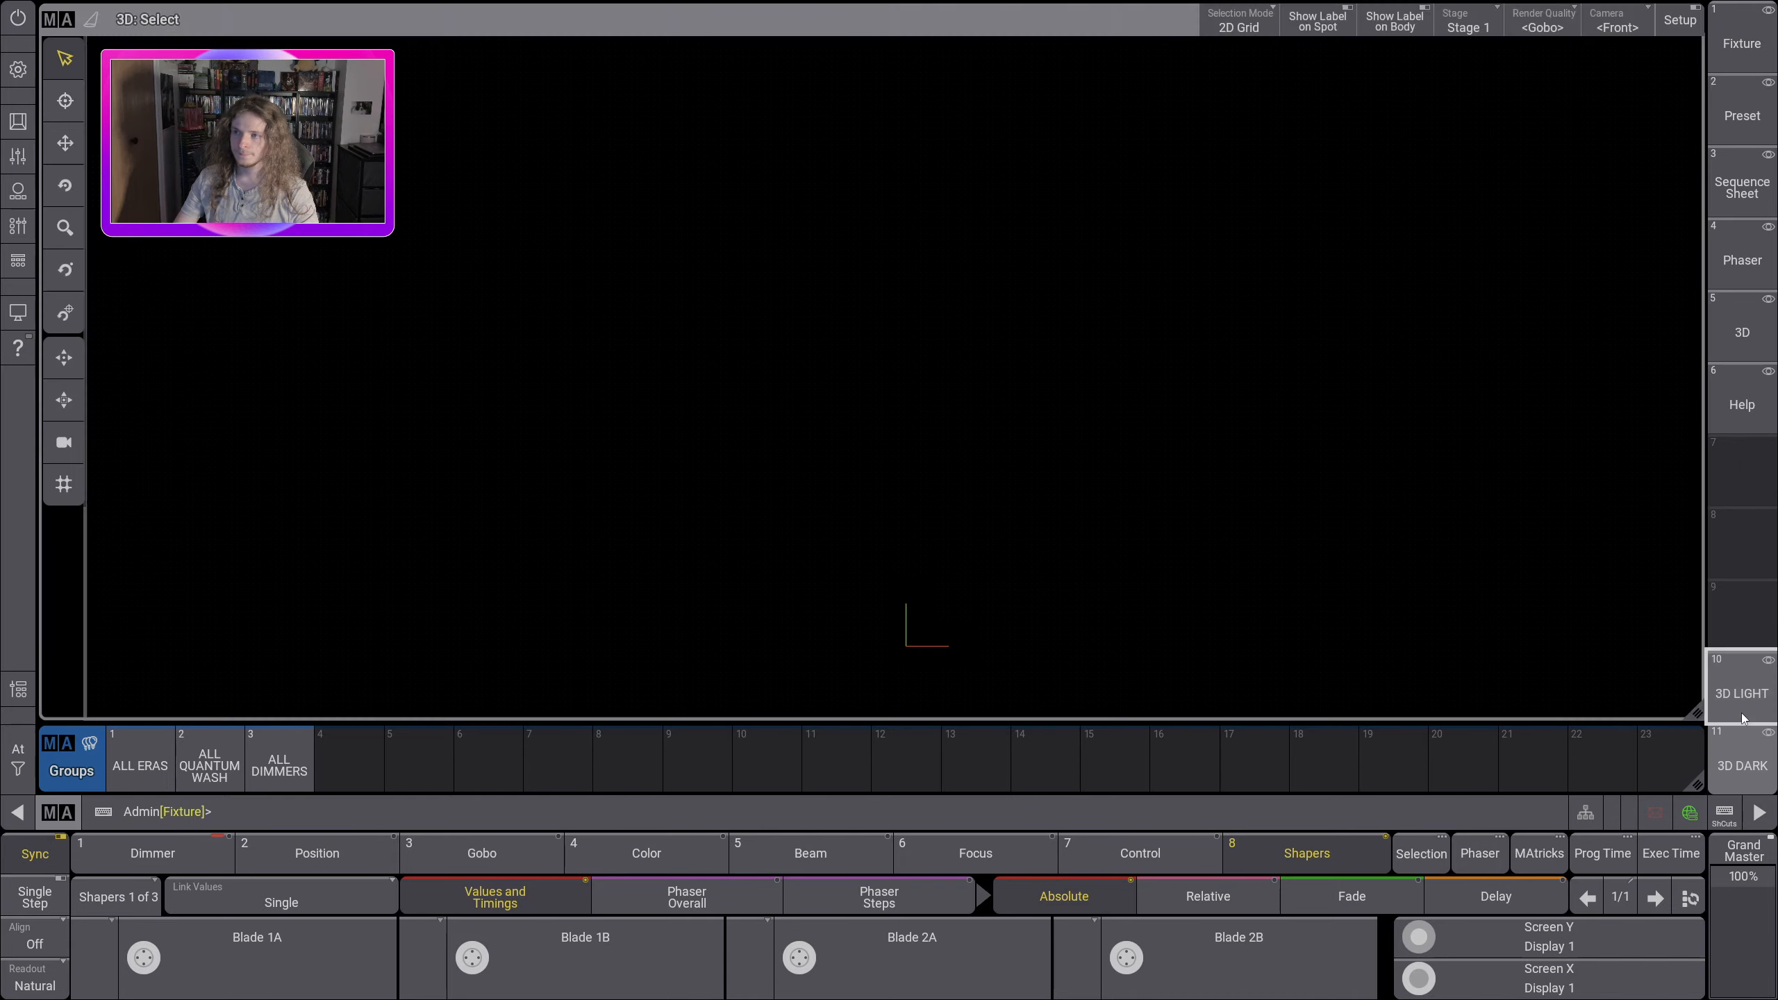
Step: Recall the 3D LIGHT view, shift the camera slightly, and store the new framing over that same view
left_click(1742, 704)
left_click_drag(1008, 461, 899, 445)
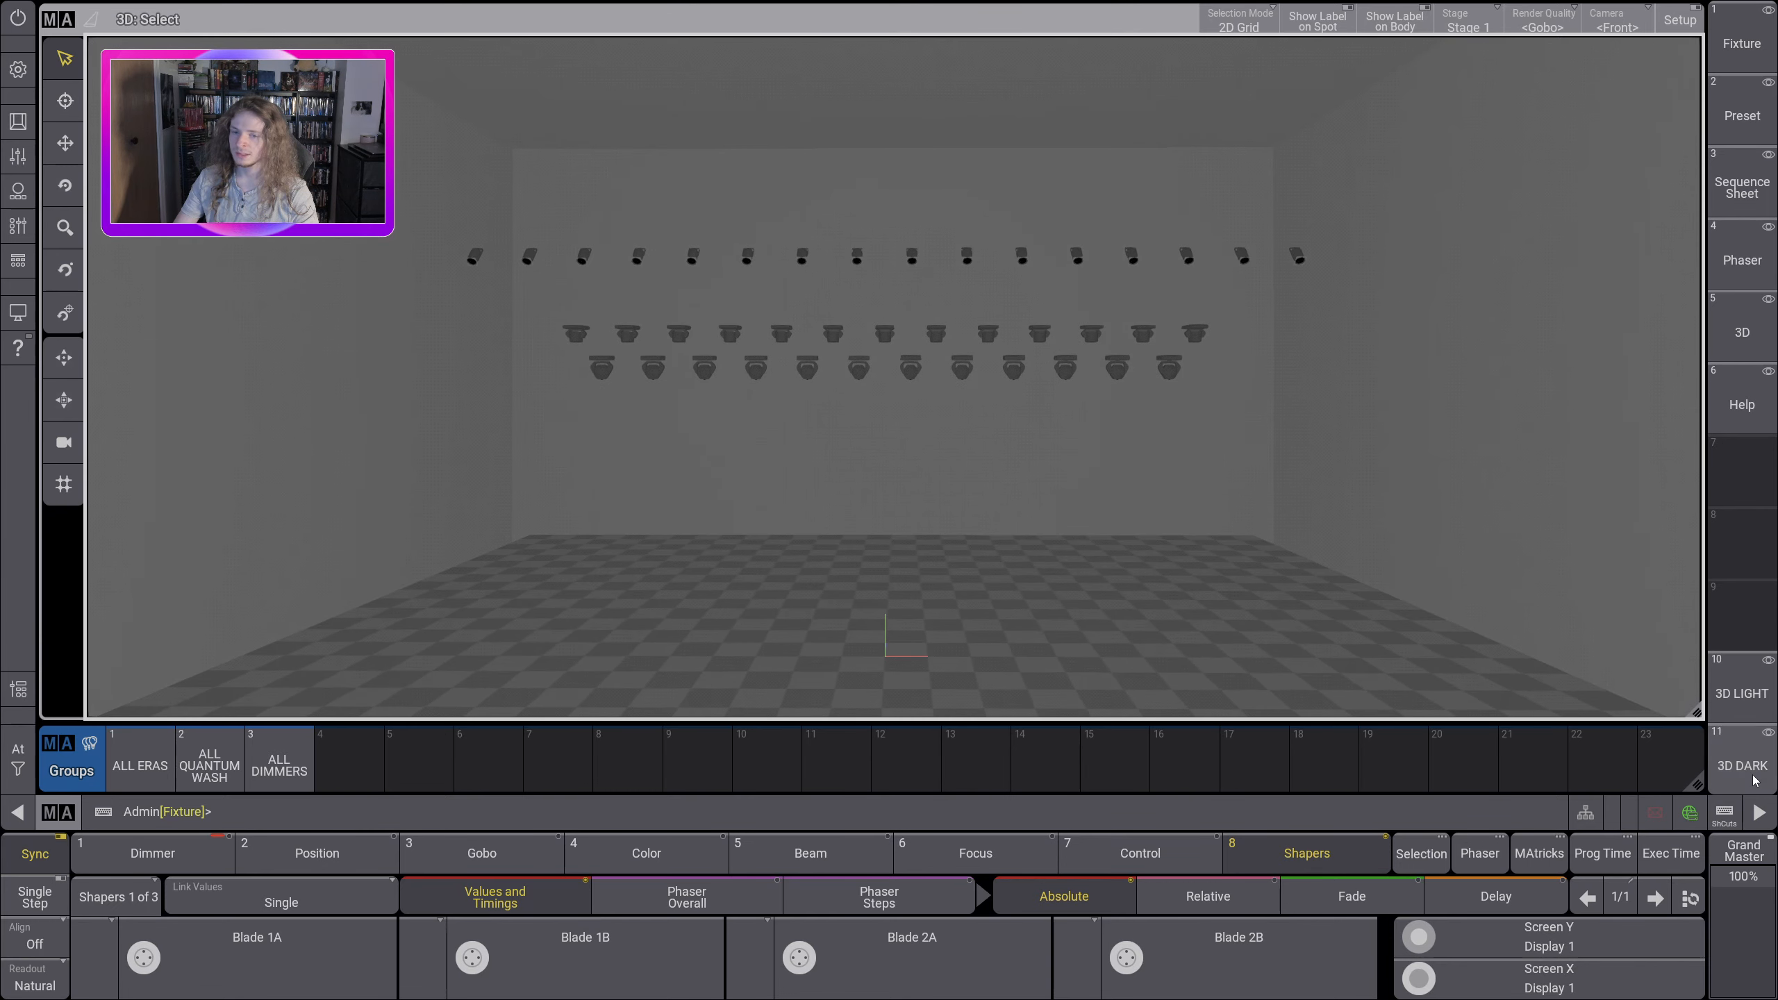
left_click_drag(1743, 713, 1632, 626)
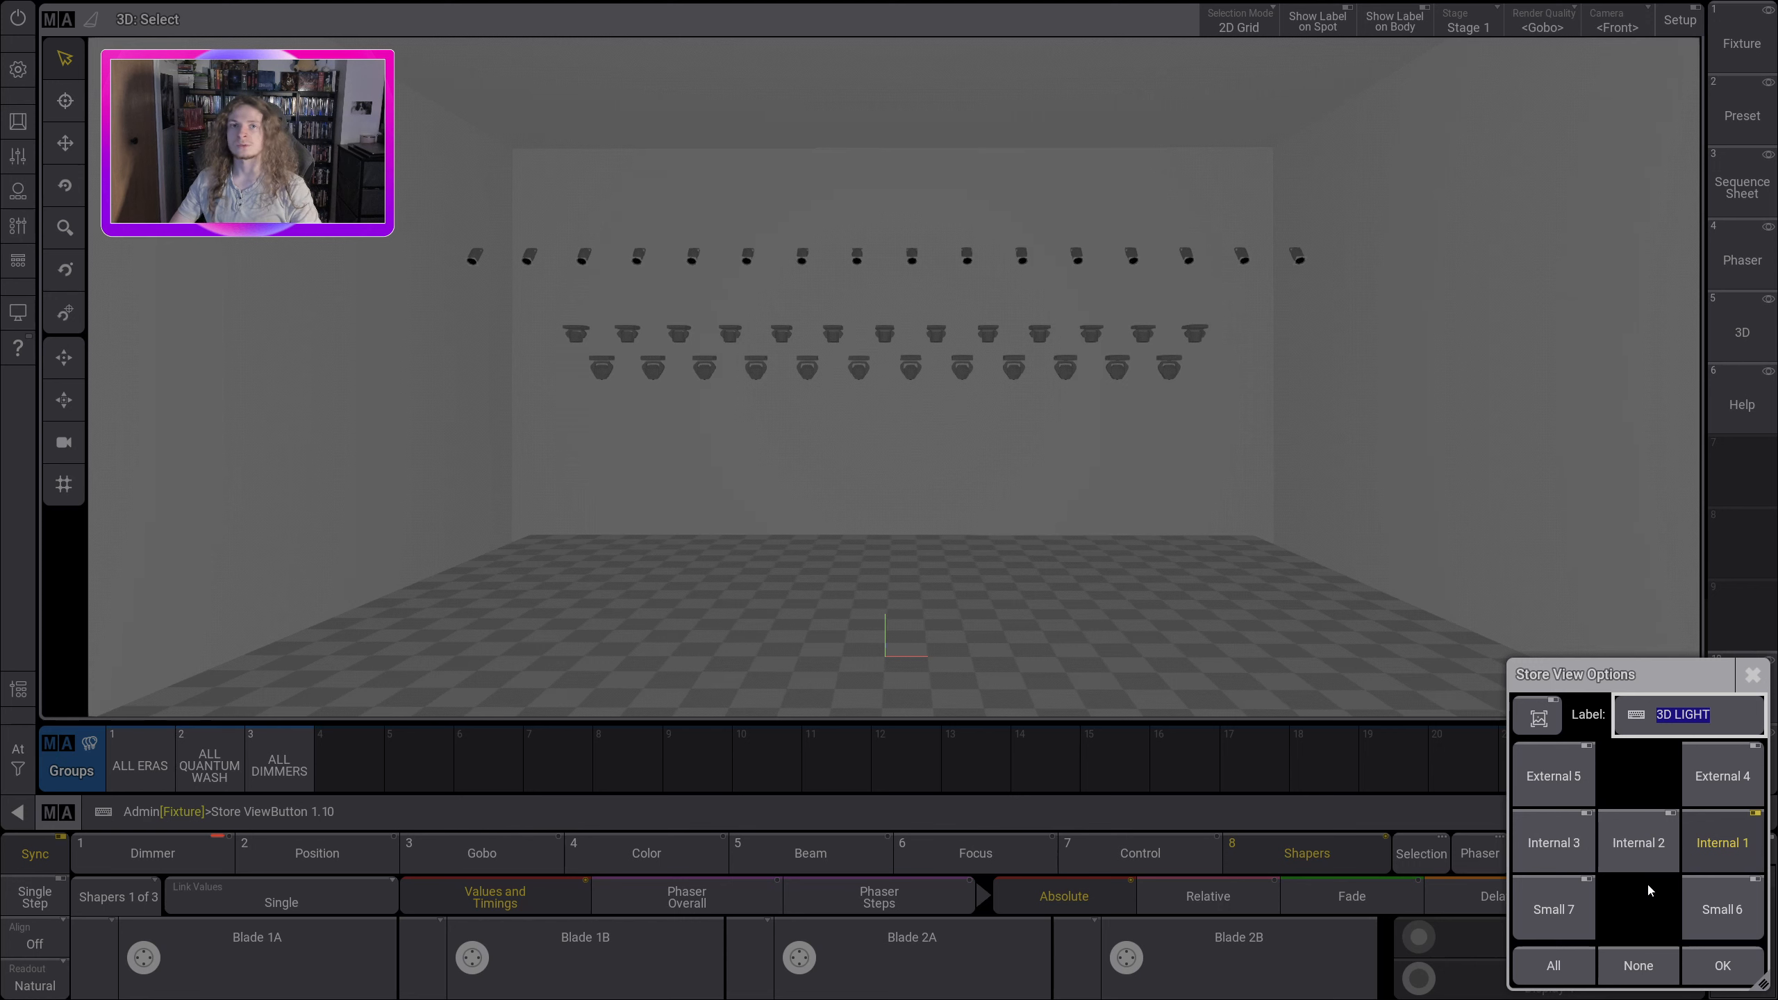
left_click(1716, 967)
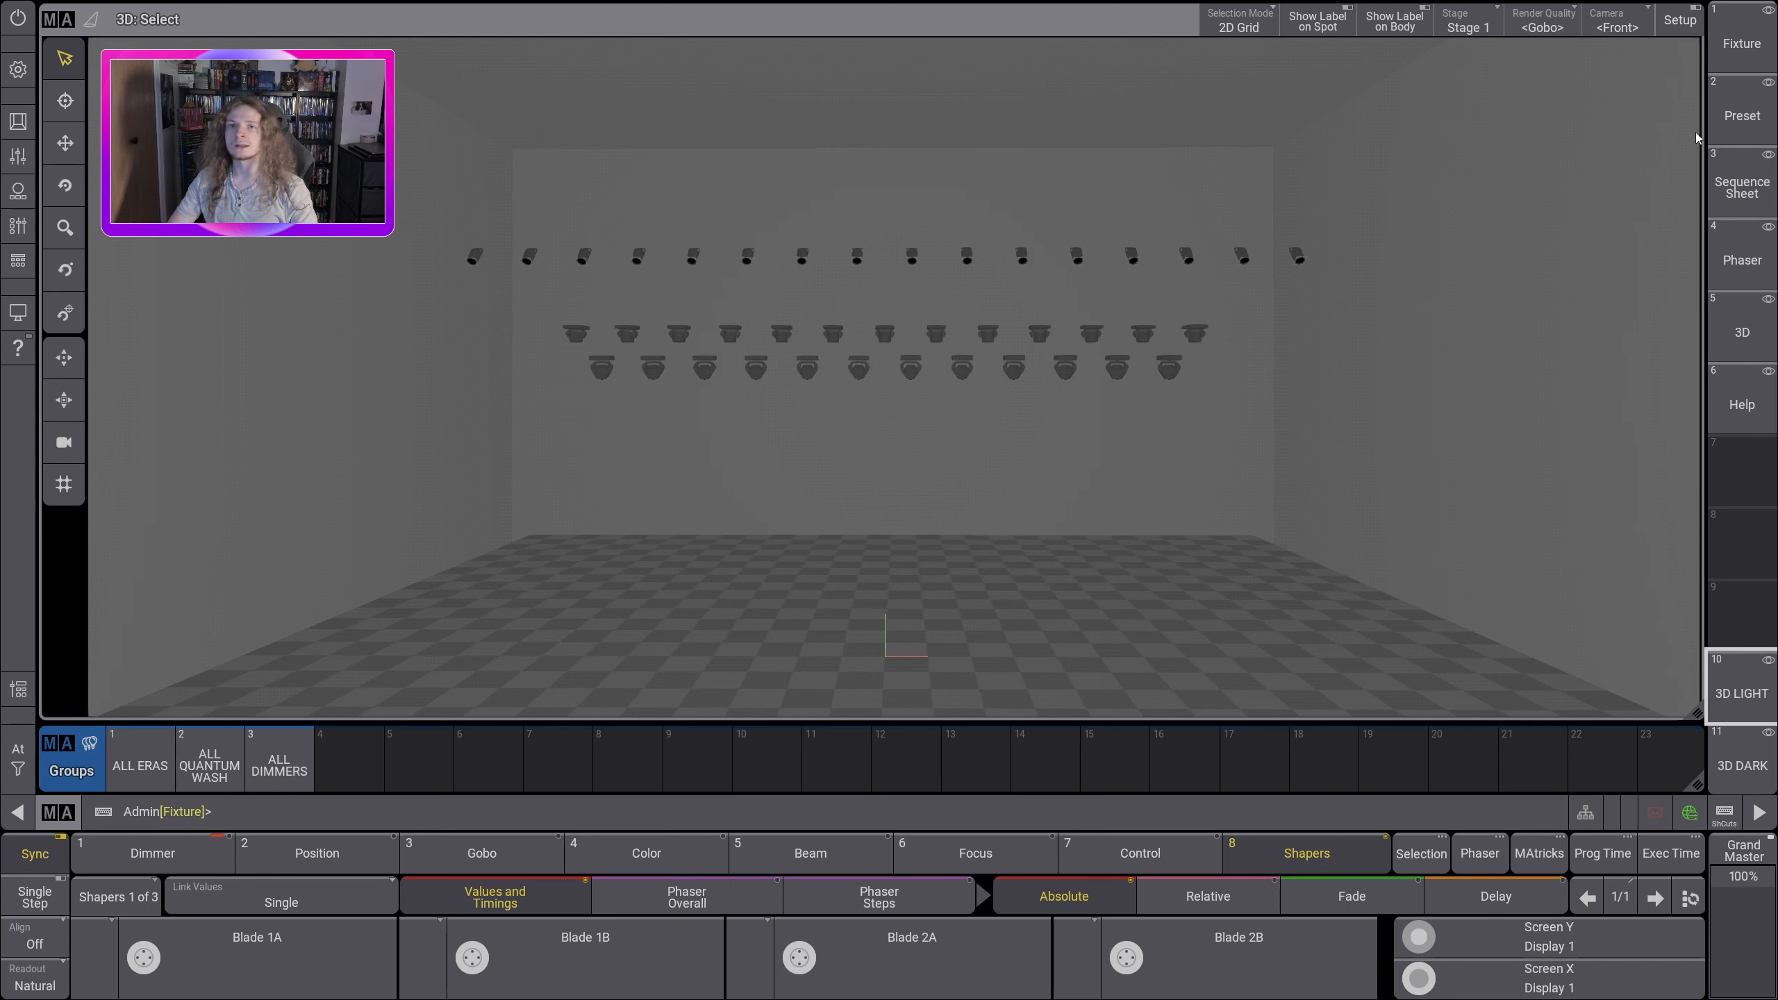
Step: Recall the Fixture view, enlarge the fixture sheet to nearly the full screen area, and look through its fixtures
left_click(1741, 55)
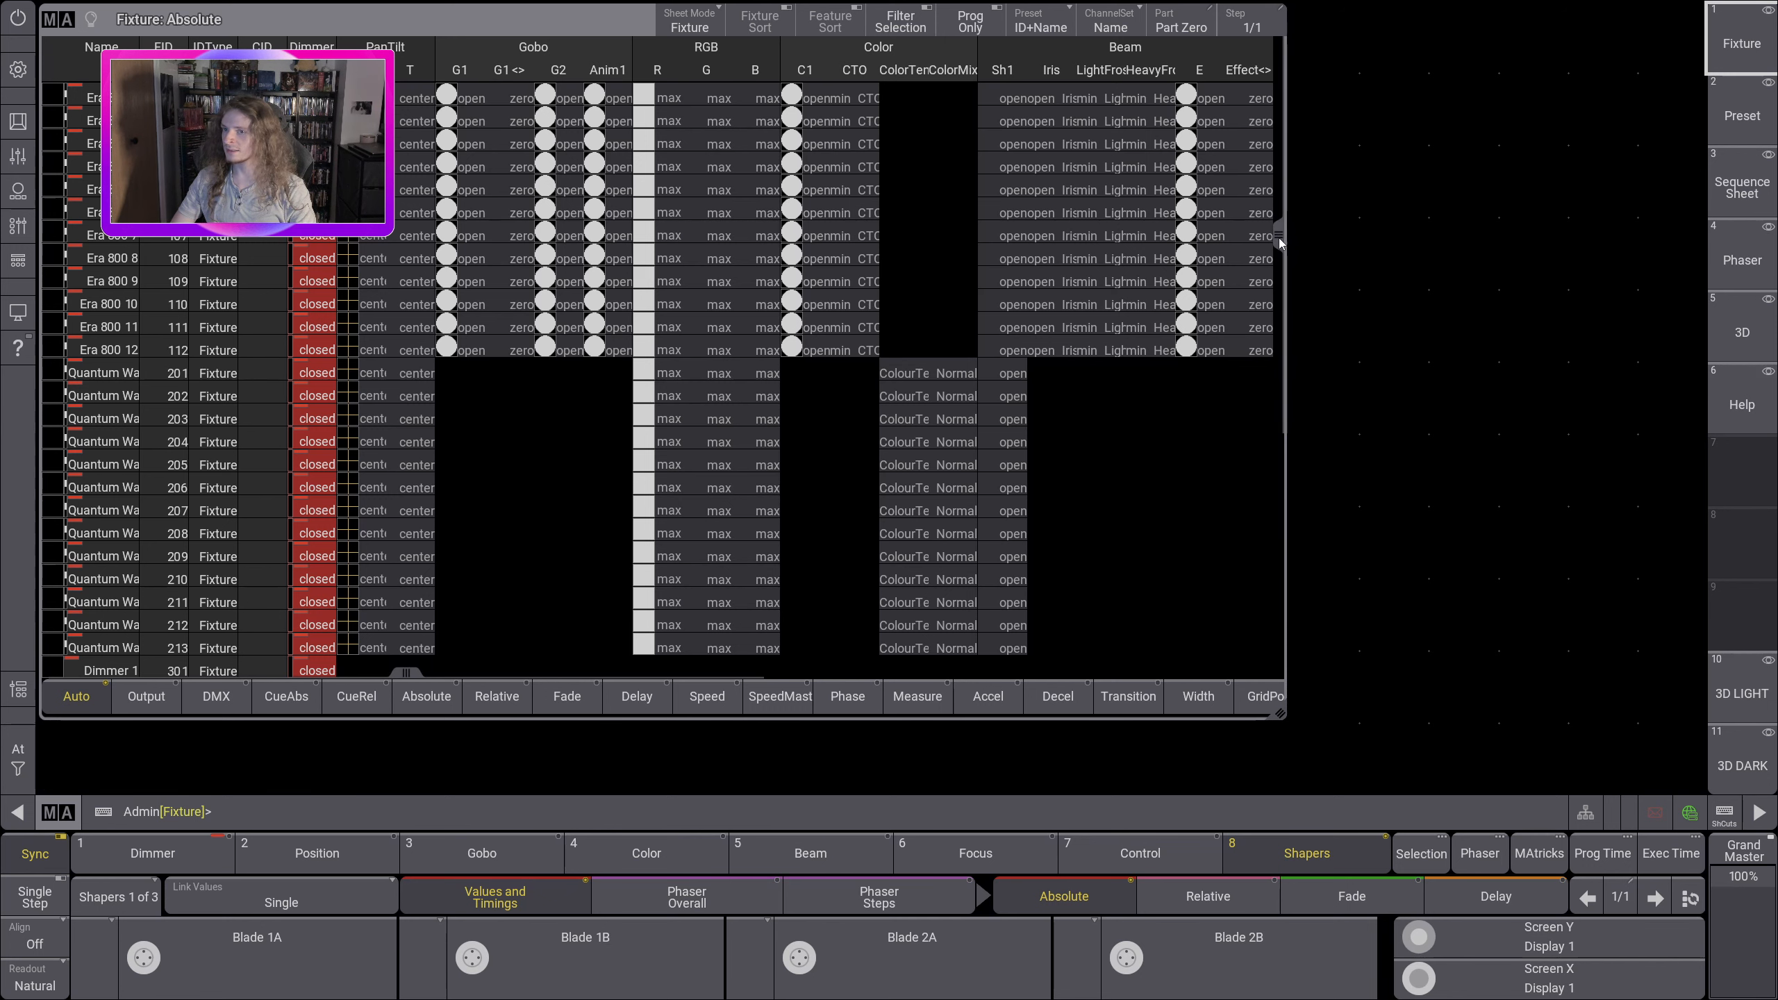
left_click_drag(1277, 237, 1253, 489)
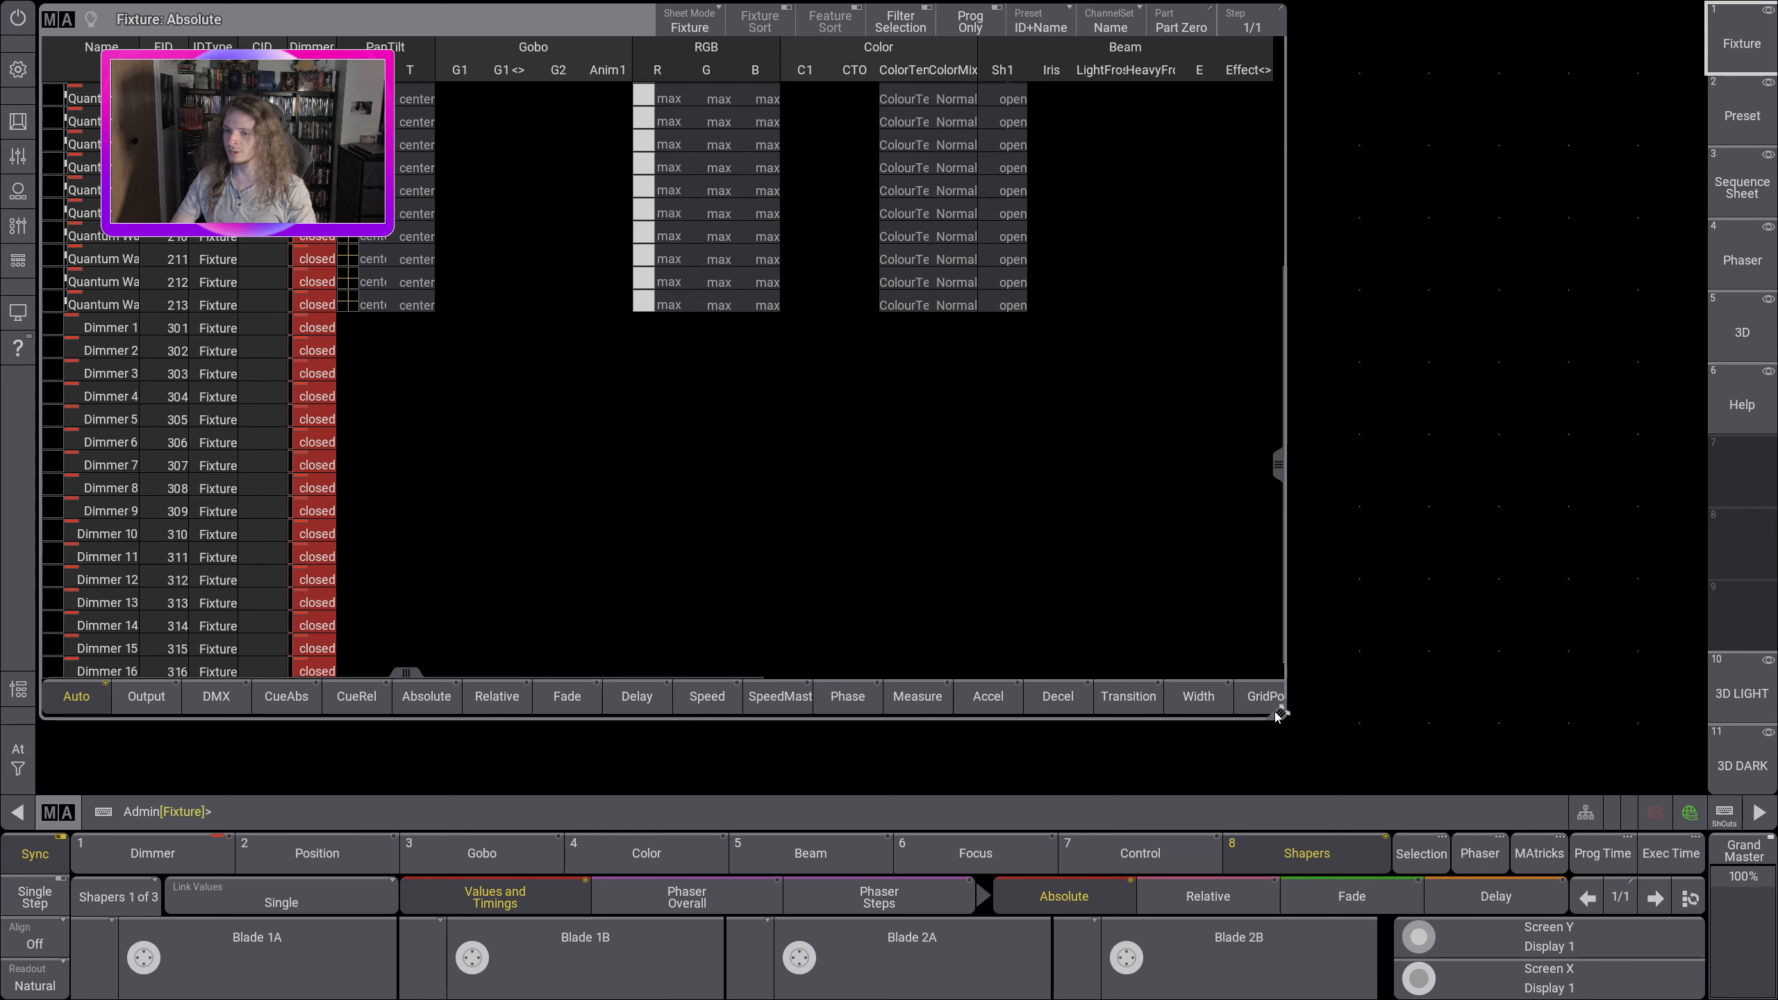
left_click_drag(1277, 713, 1662, 784)
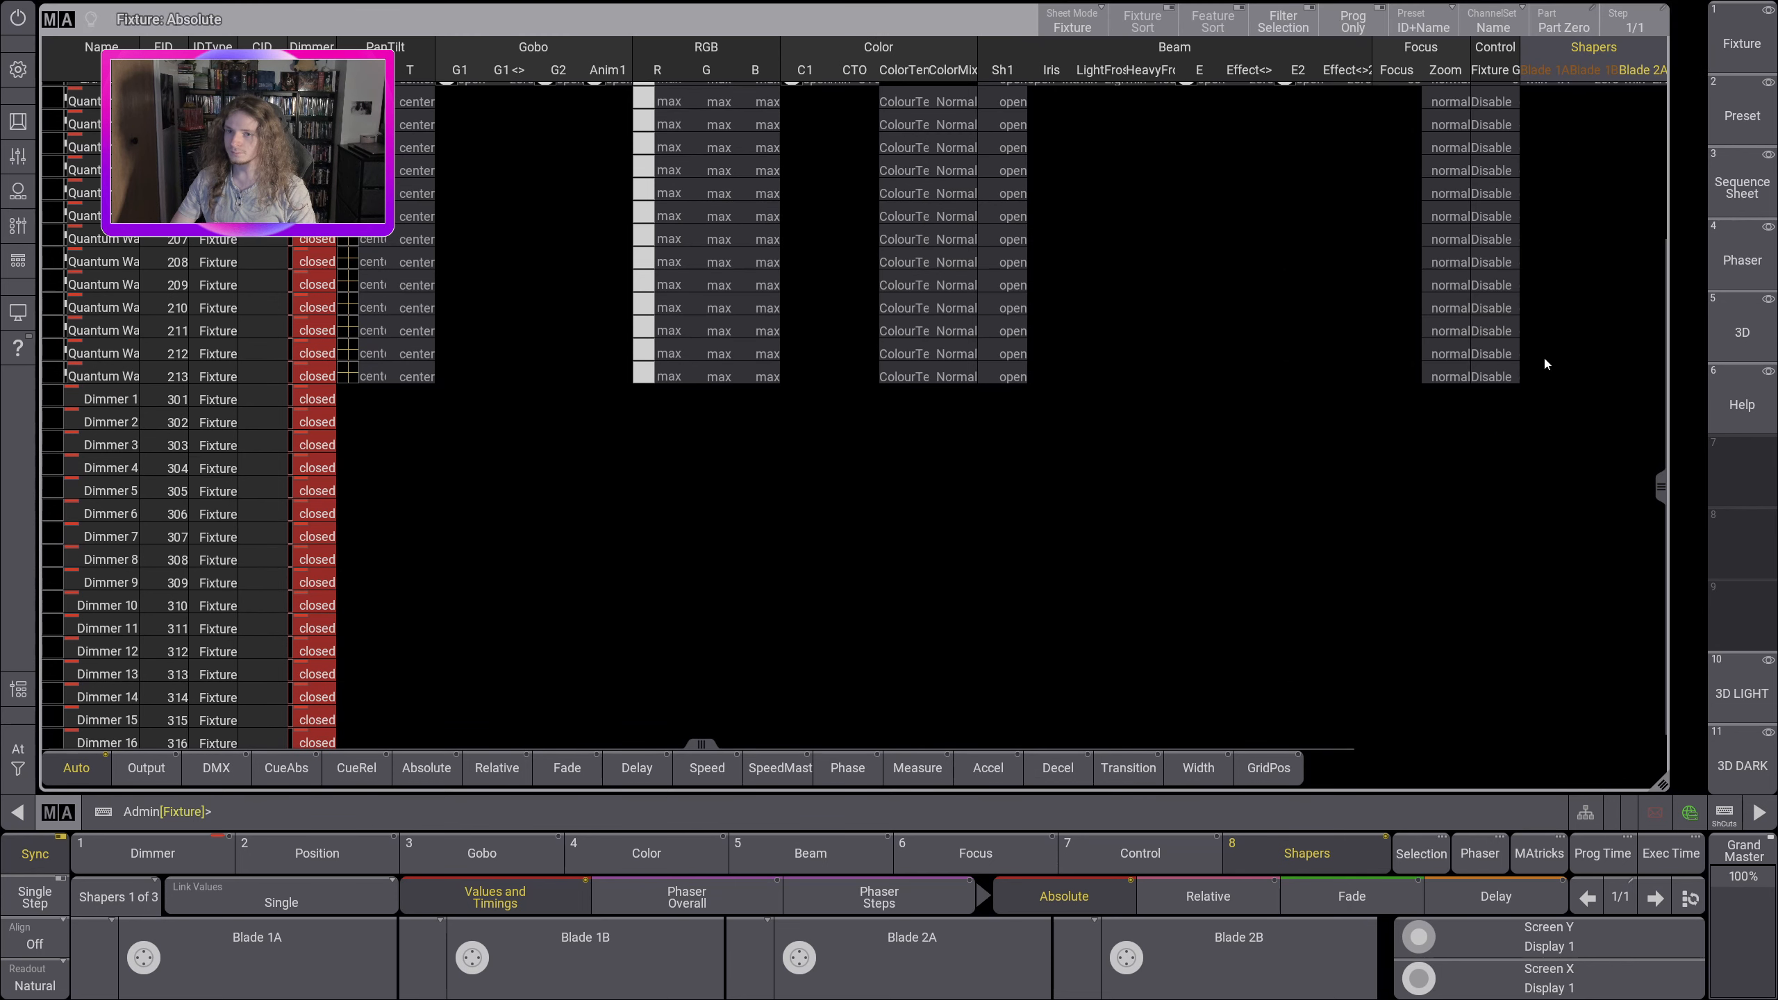
left_click_drag(1658, 494, 1685, 244)
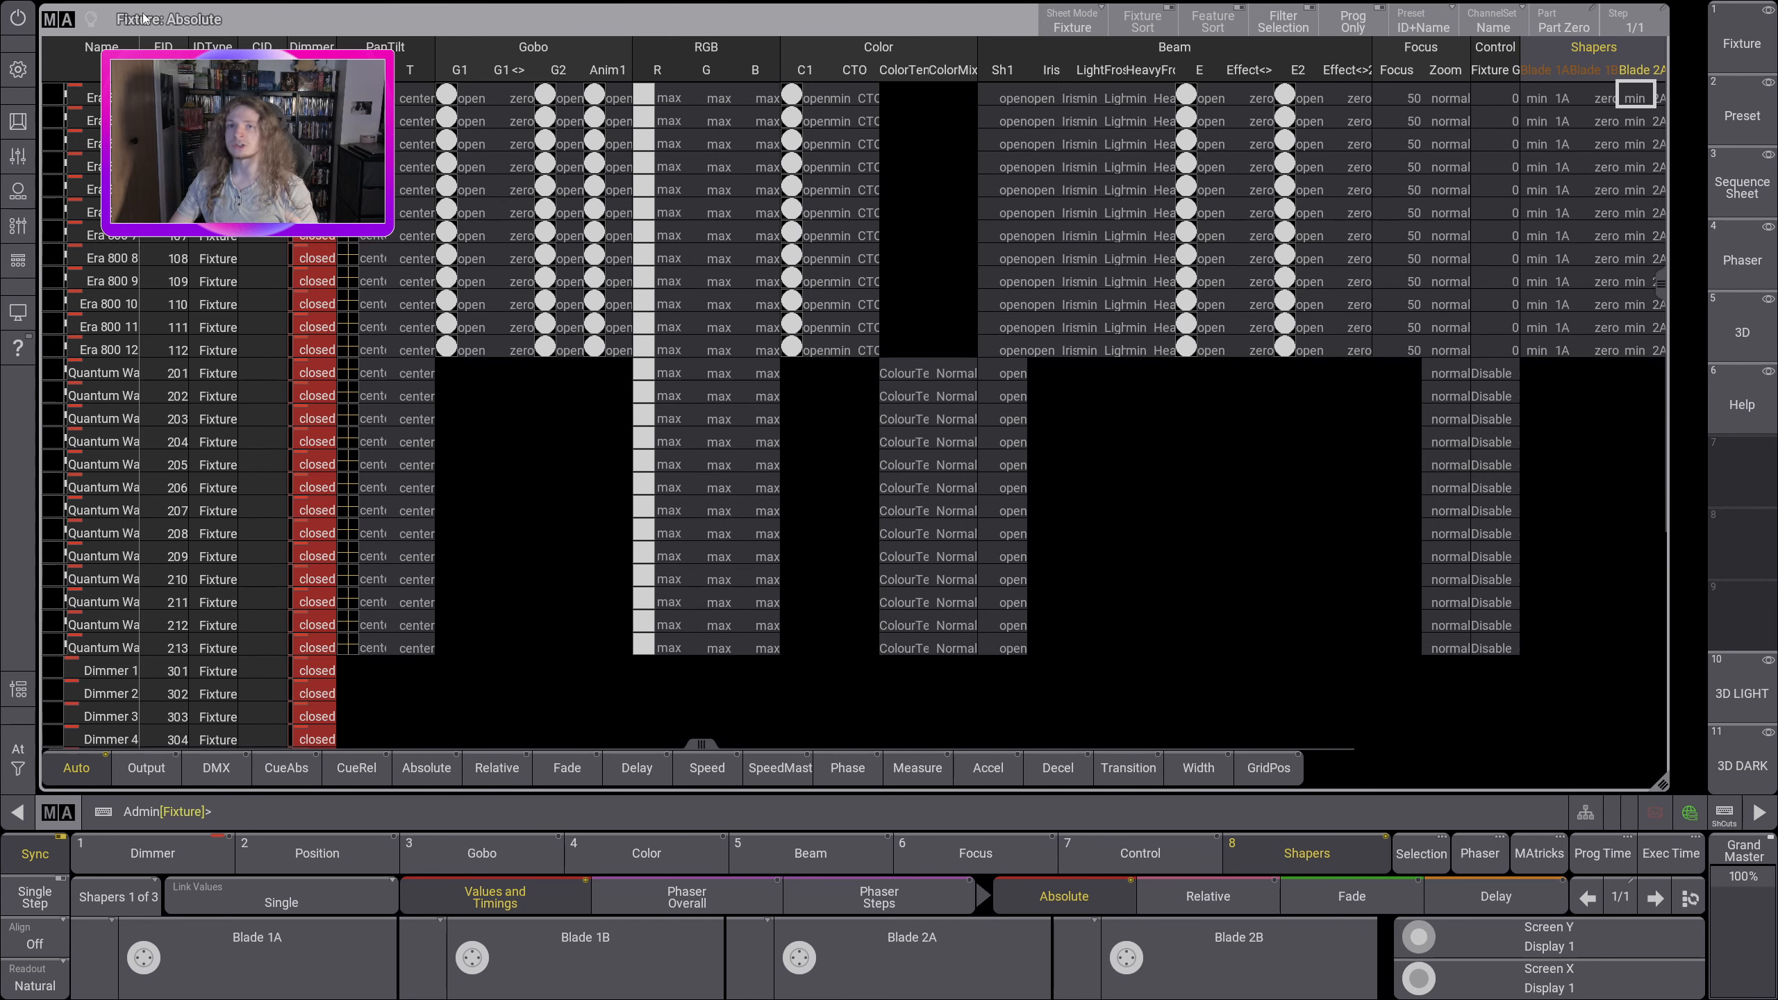
scroll(1657, 702, "down", 4)
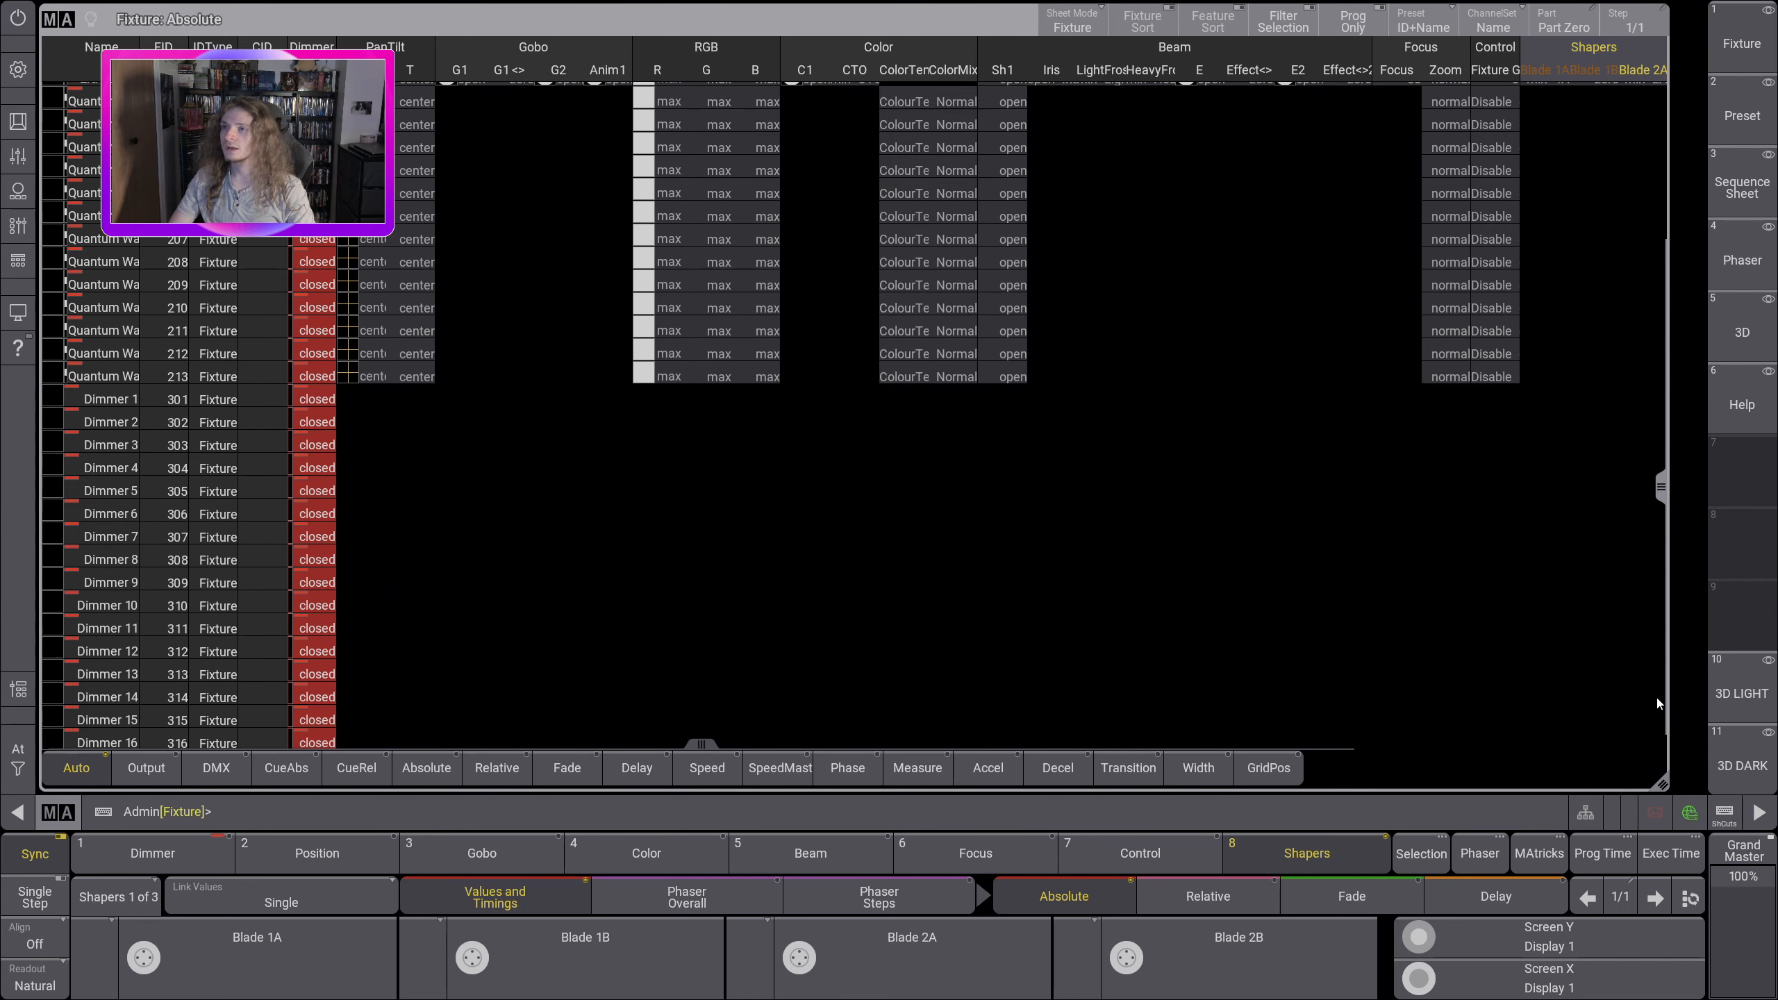
left_click_drag(1661, 487, 1661, 284)
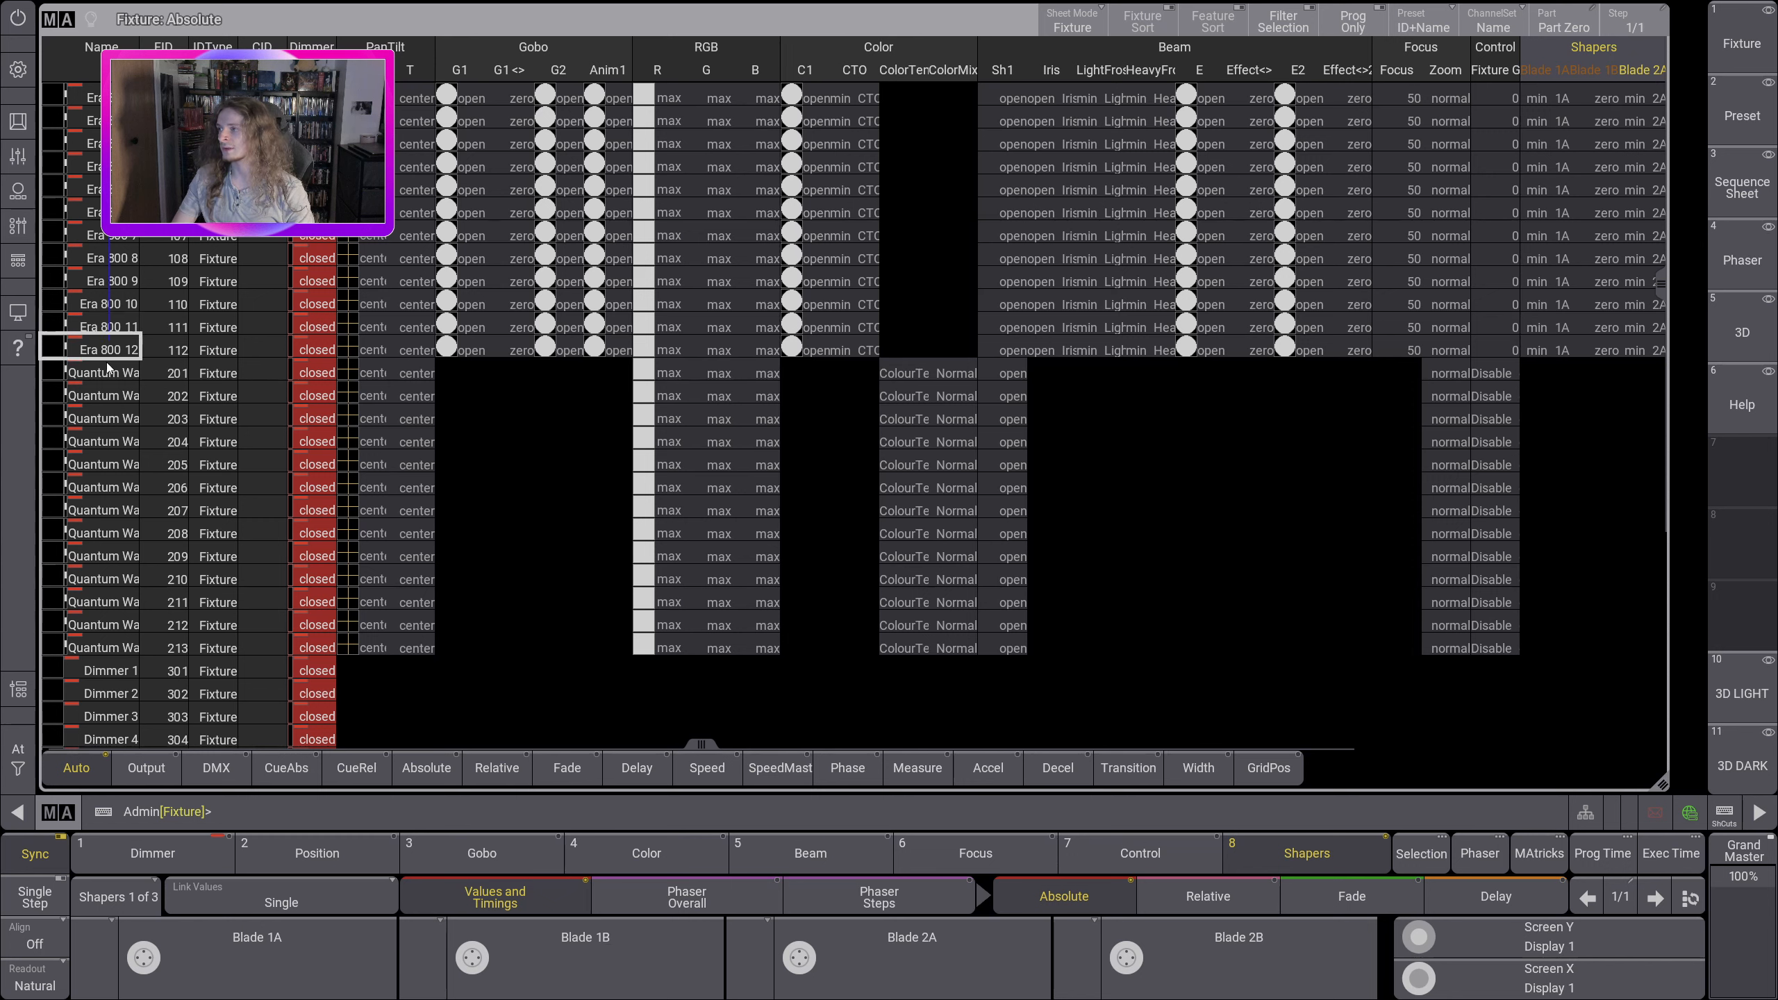
Step: Select all 12 Era 800 fixtures in the fixture sheet and recall the stored Fixture view layout
left_click_drag(108, 355, 109, 356)
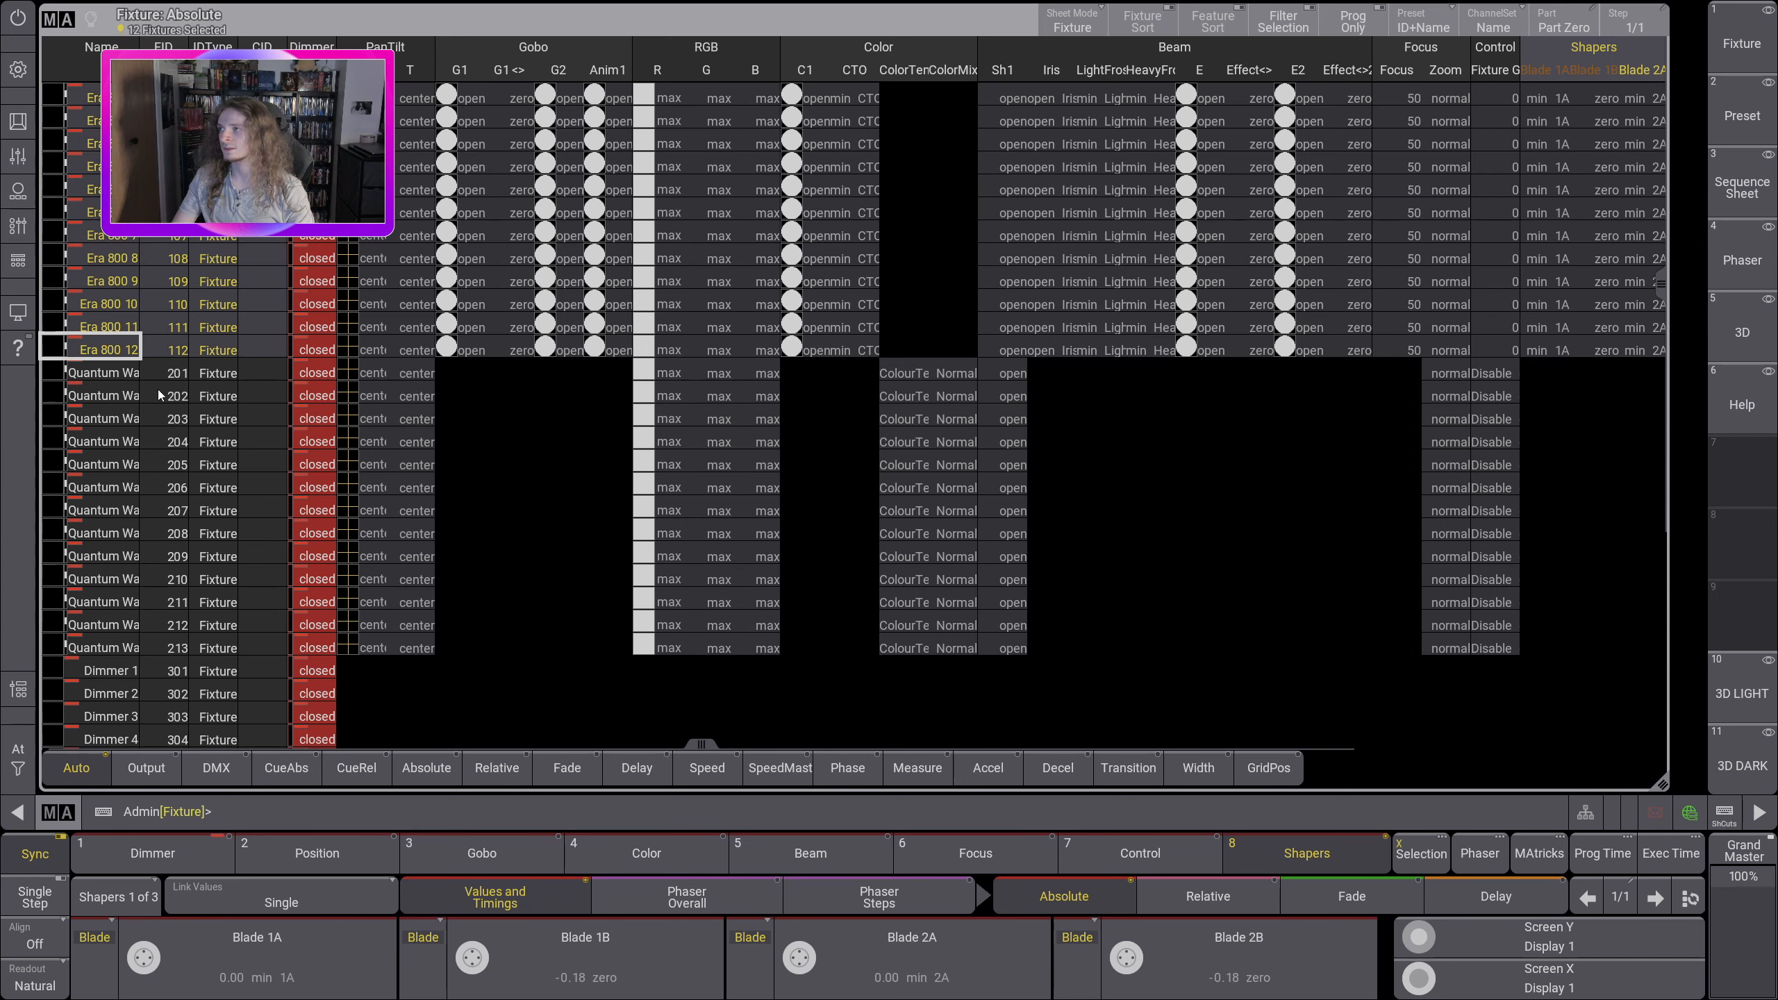
left_click(1736, 44)
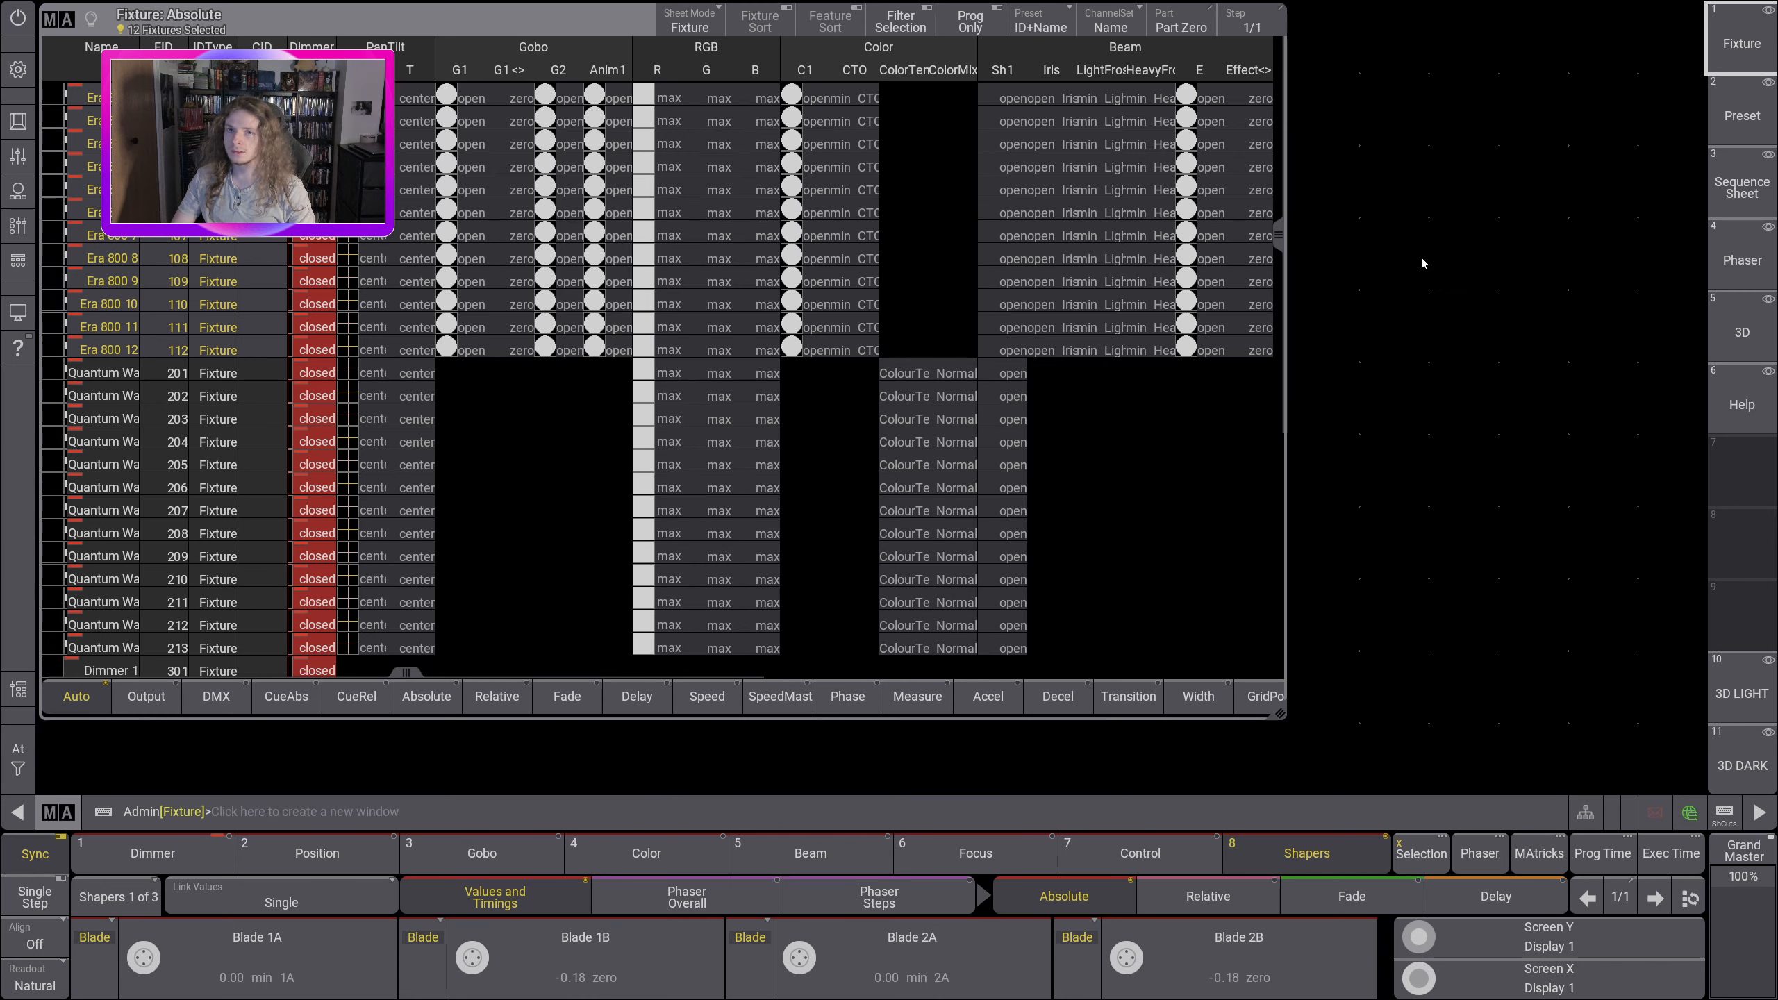
Step: Recall the Preset view, open the preset pool's settings, and delete that pool window
left_click(1741, 116)
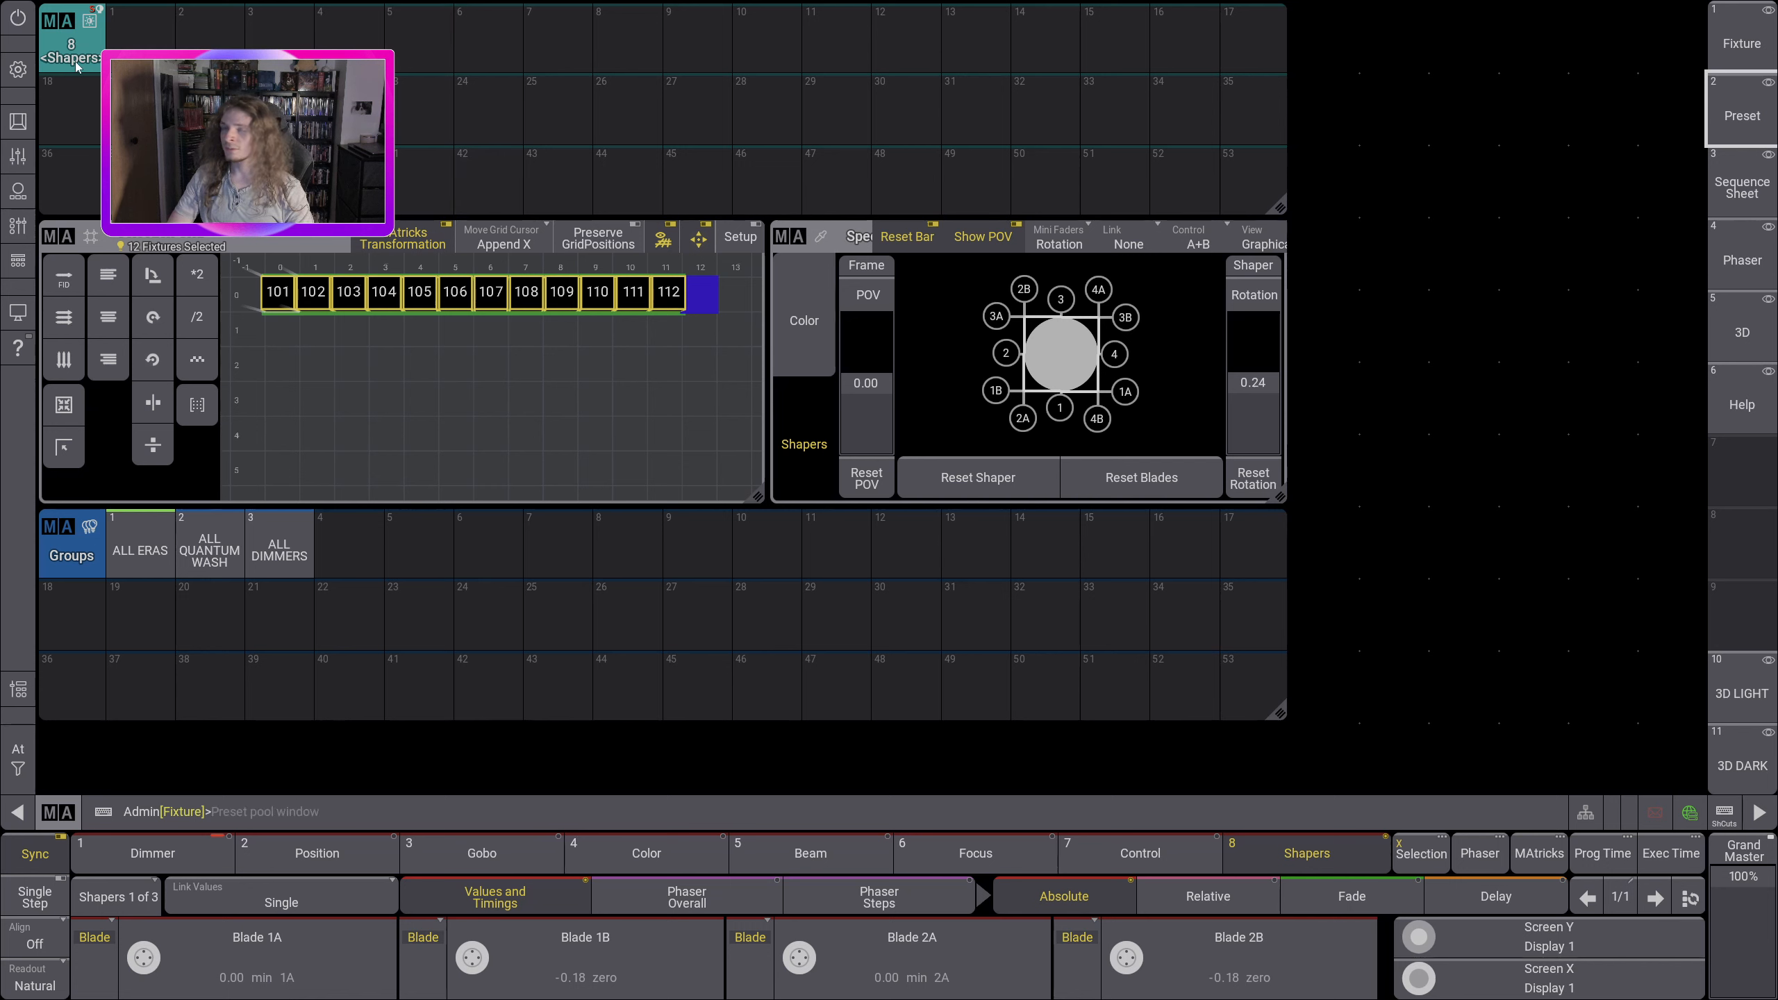
left_click(56, 22)
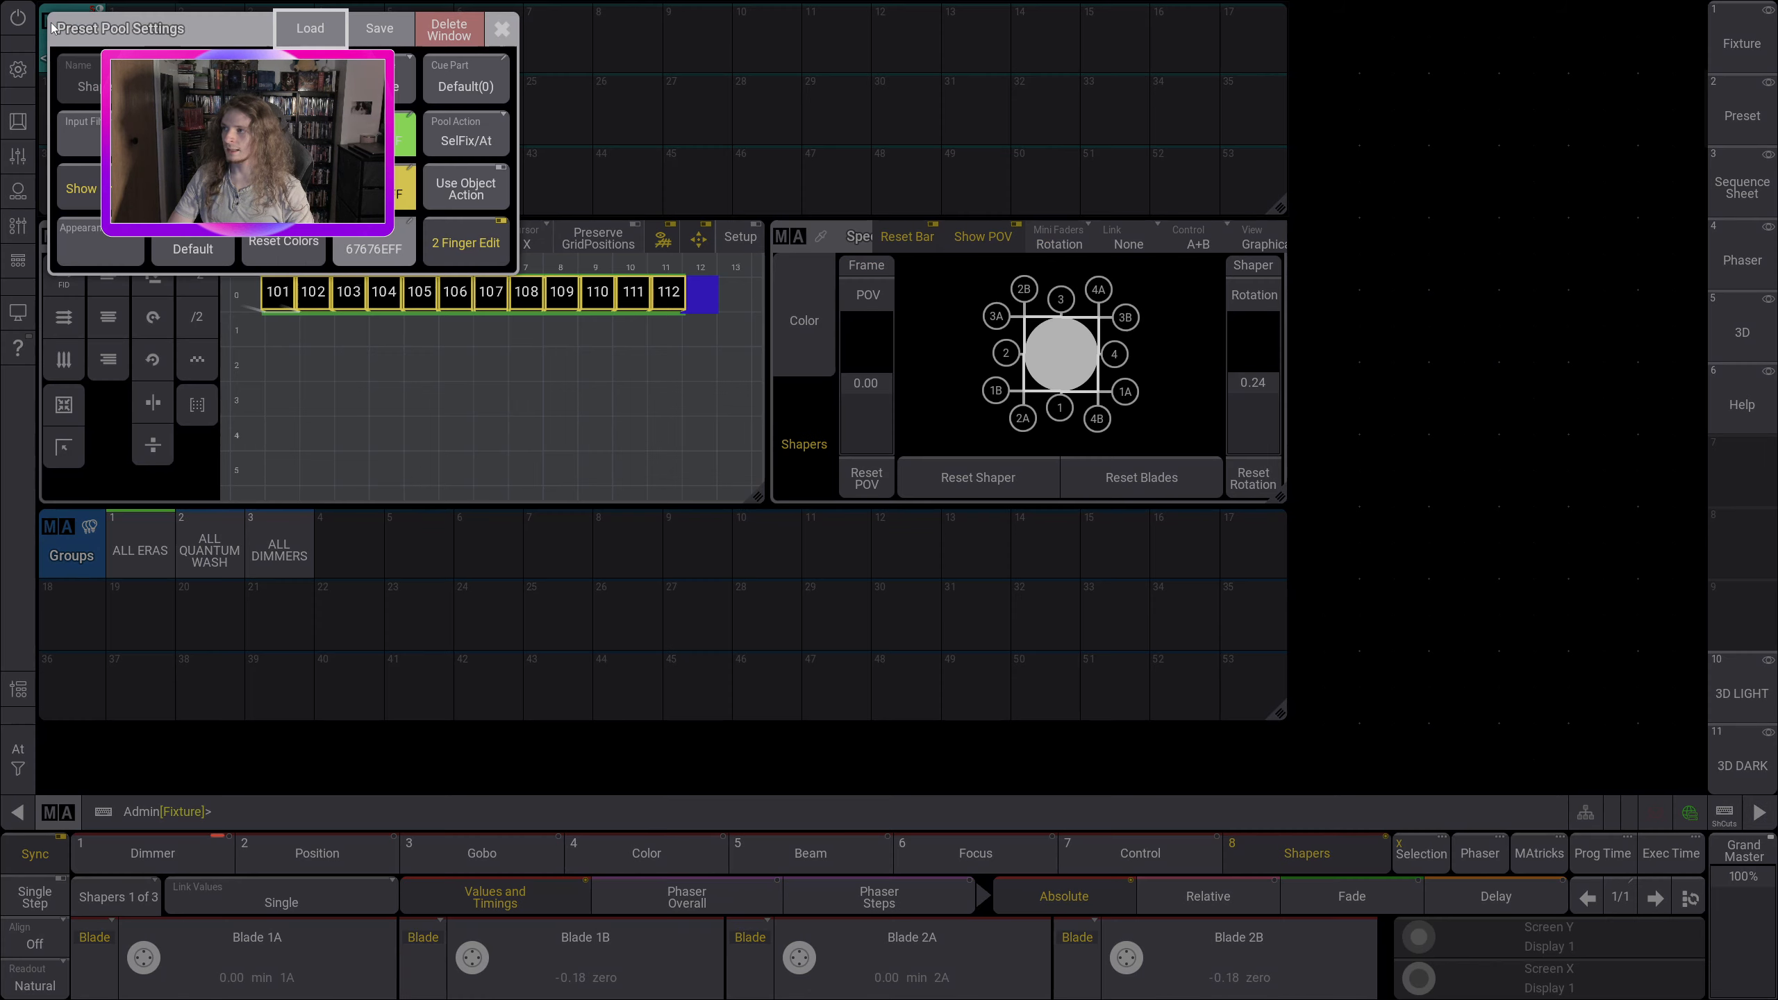
left_click(504, 31)
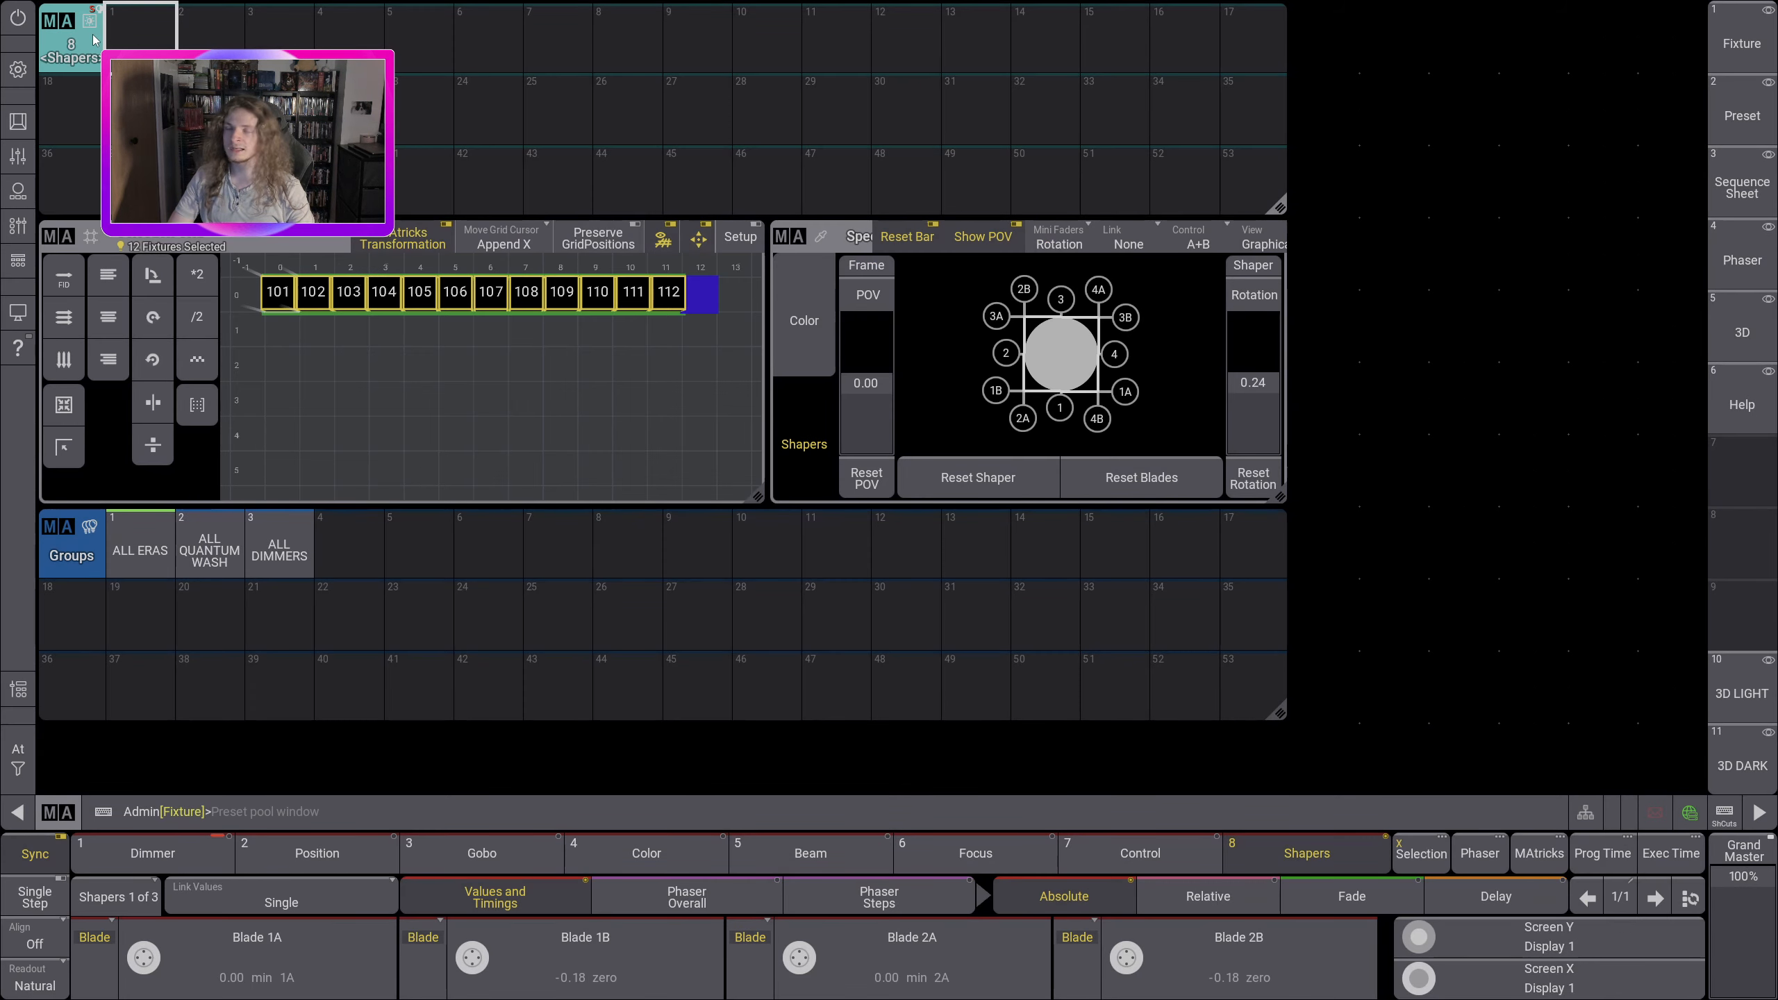
left_click(62, 25)
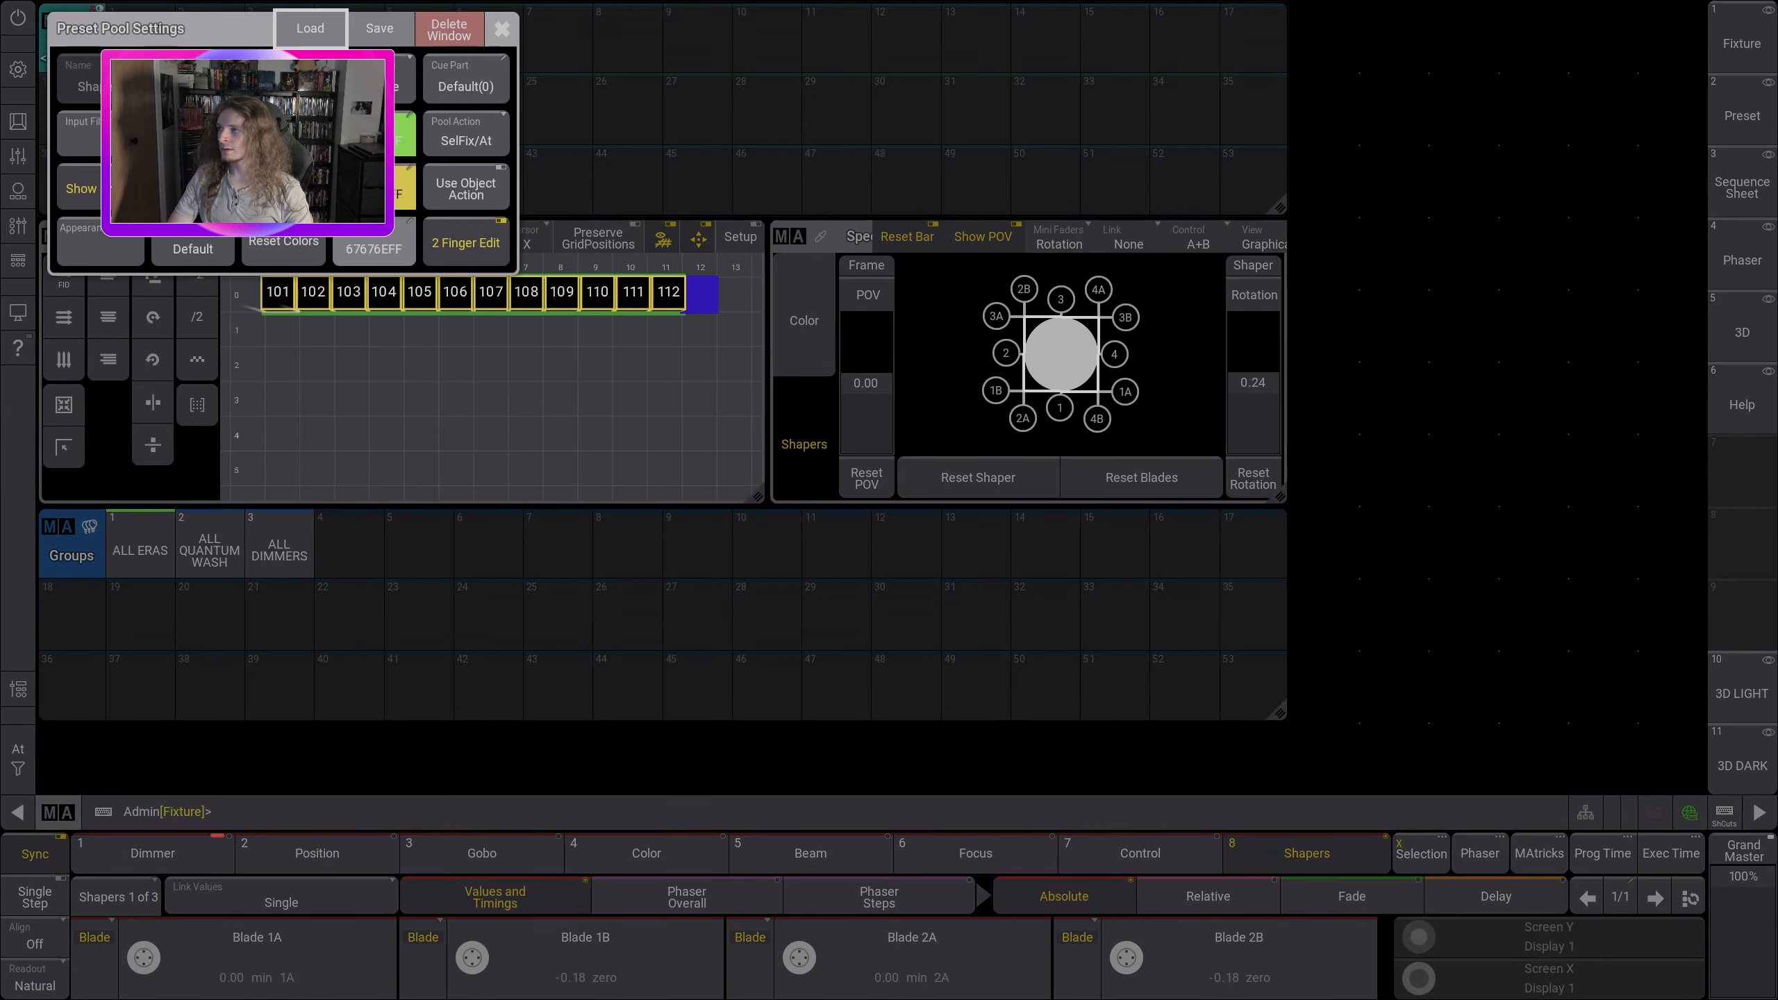
left_click(504, 31)
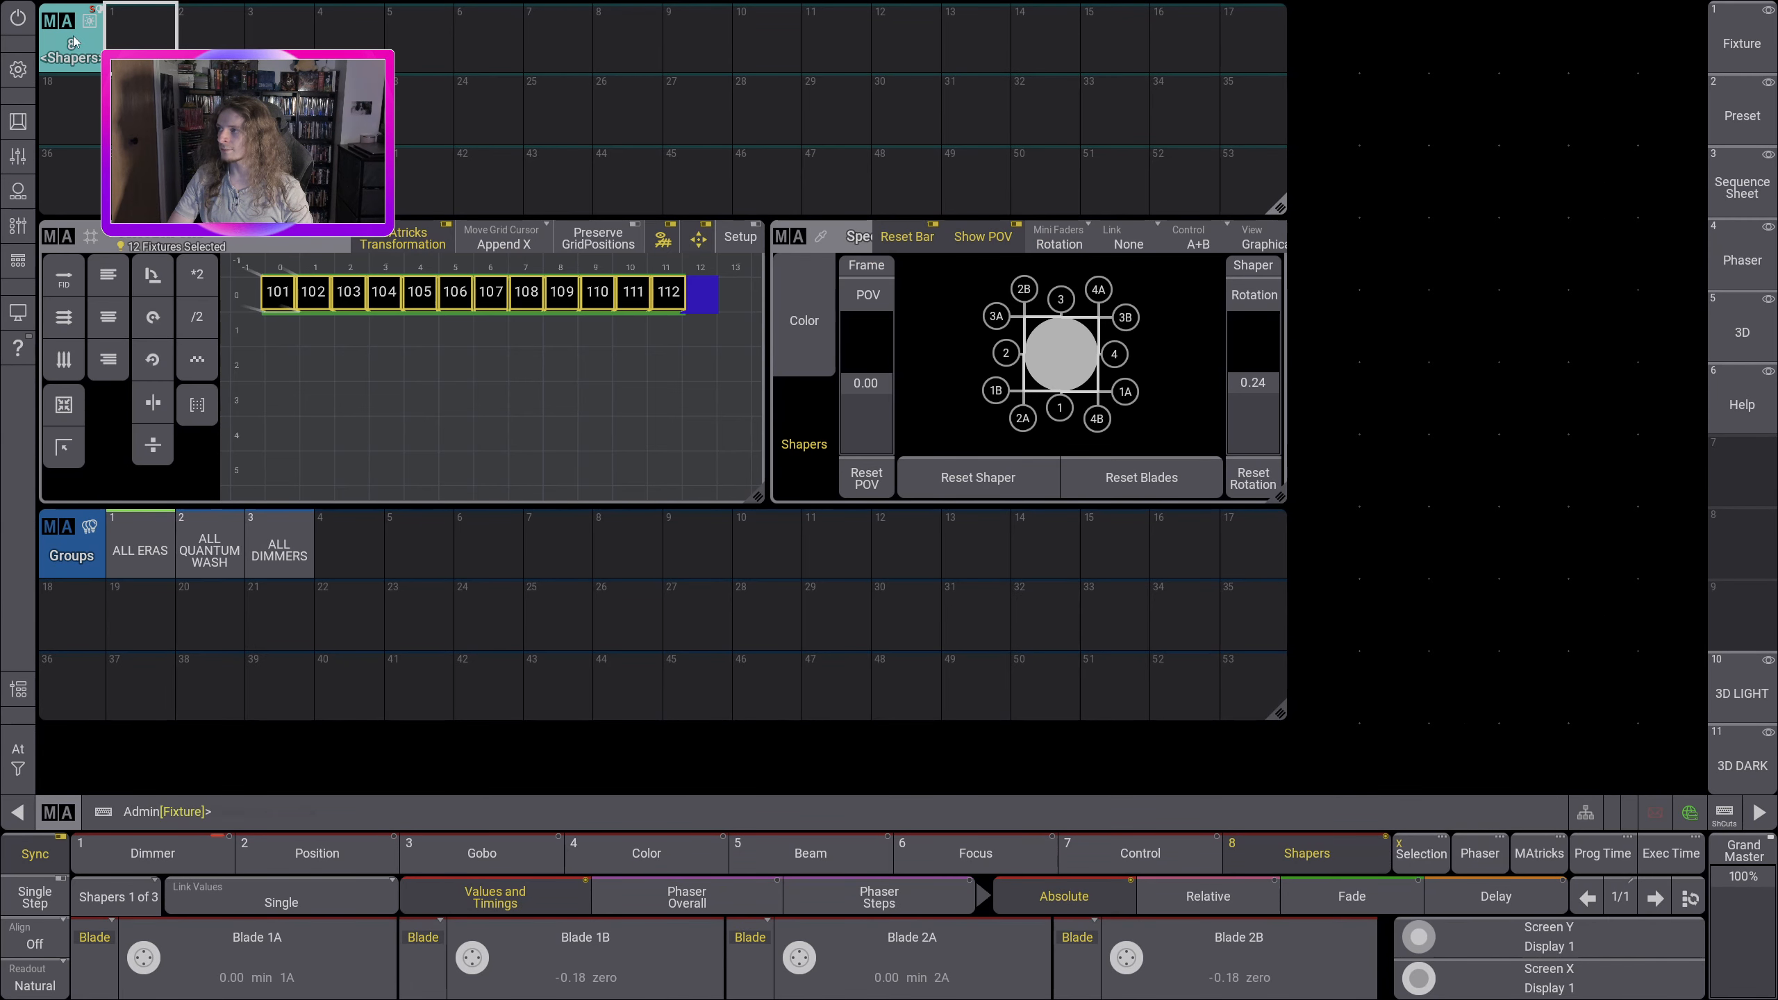
left_click(63, 27)
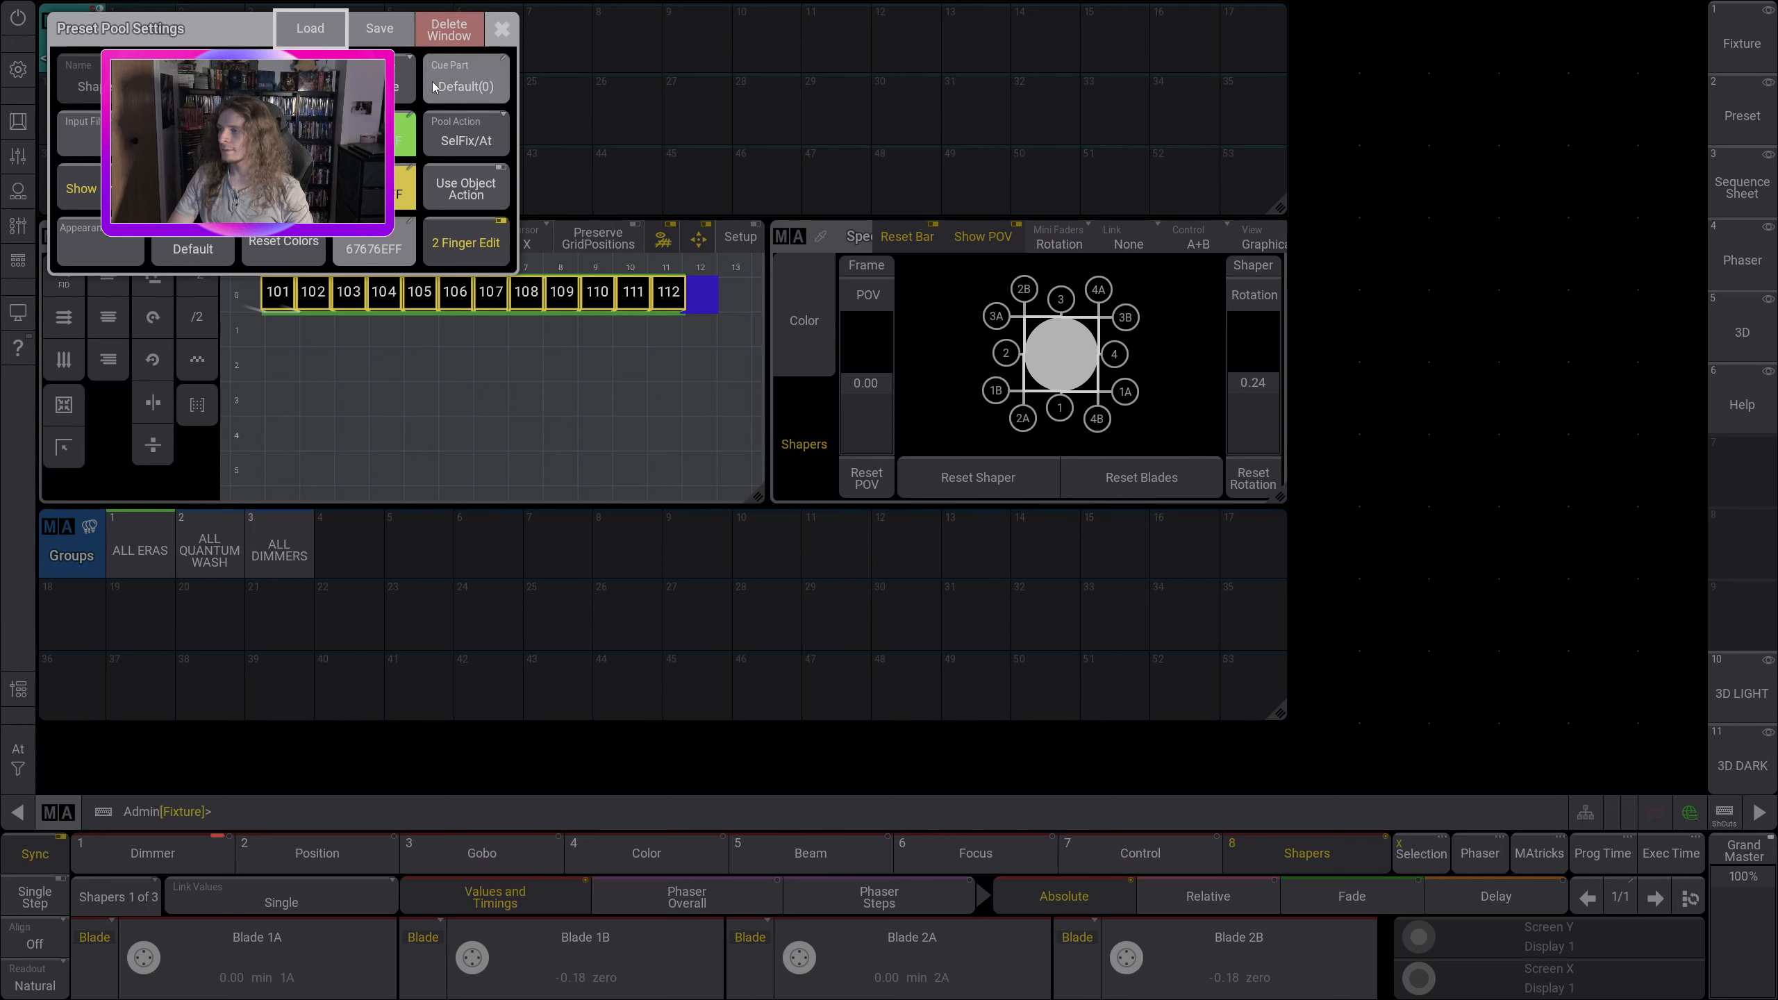
left_click(454, 34)
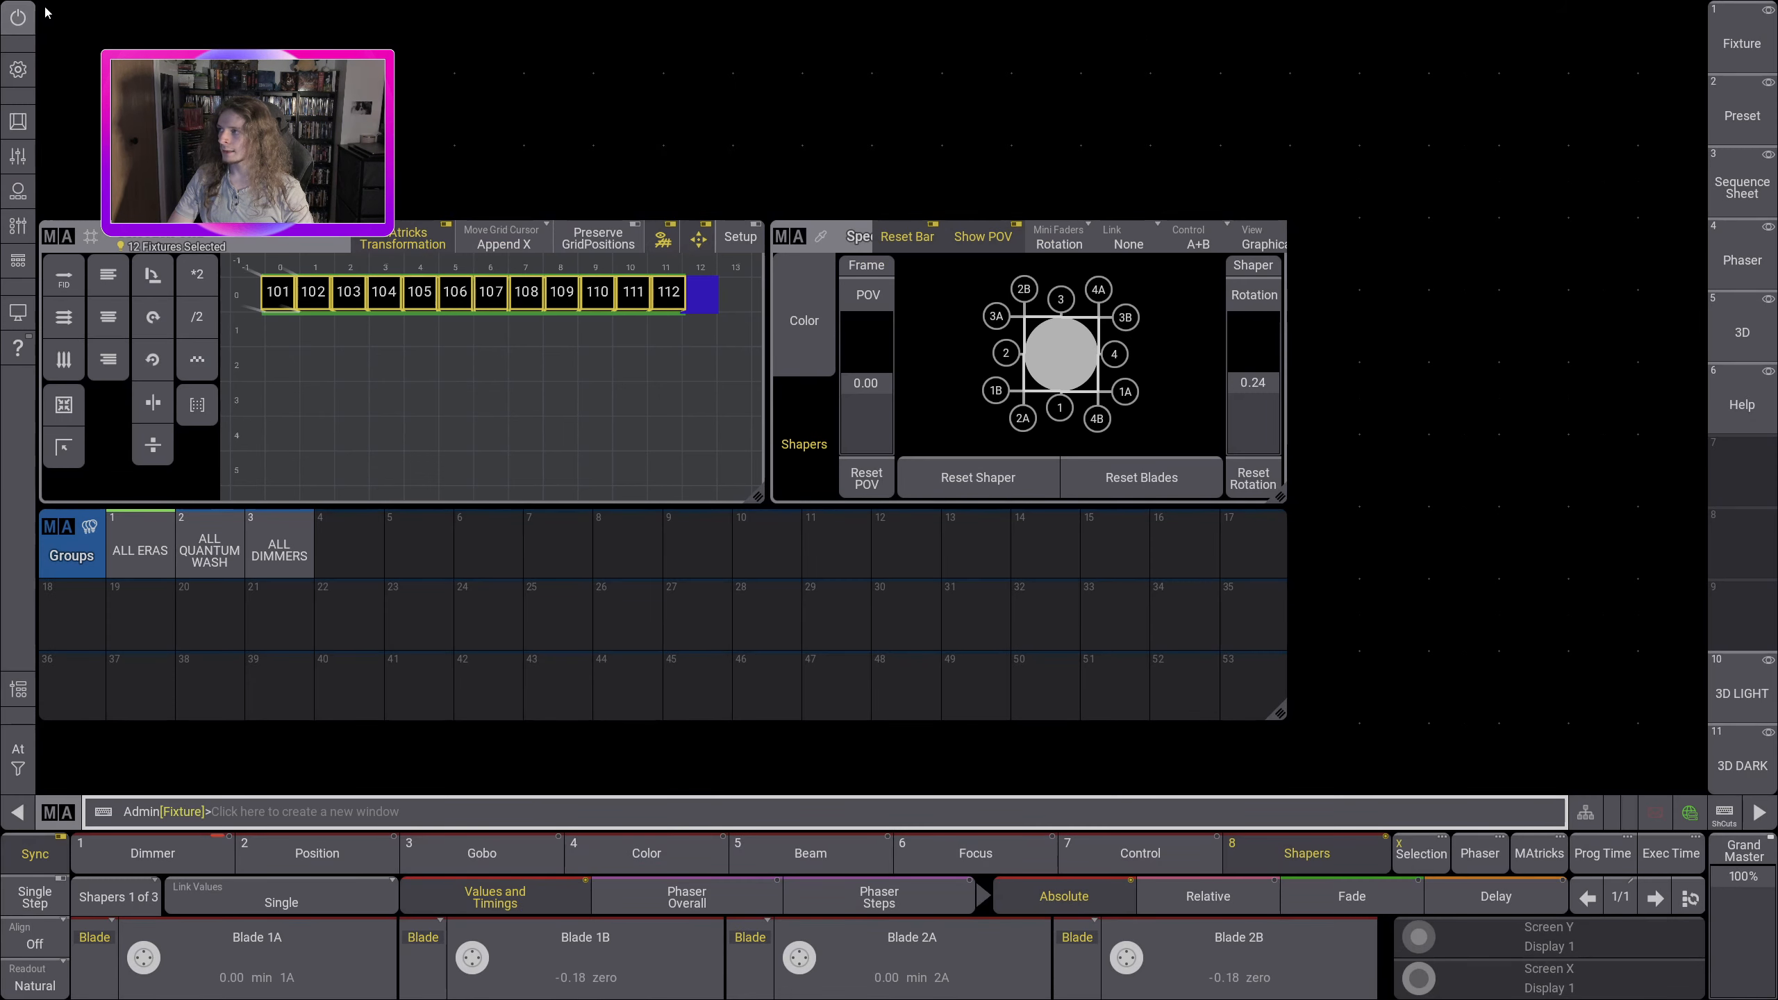
Step: Add a Dynamic preset pool window across the empty area above the selection grid and switch it to the Dimmer feature group
left_click_drag(43, 6, 1283, 217)
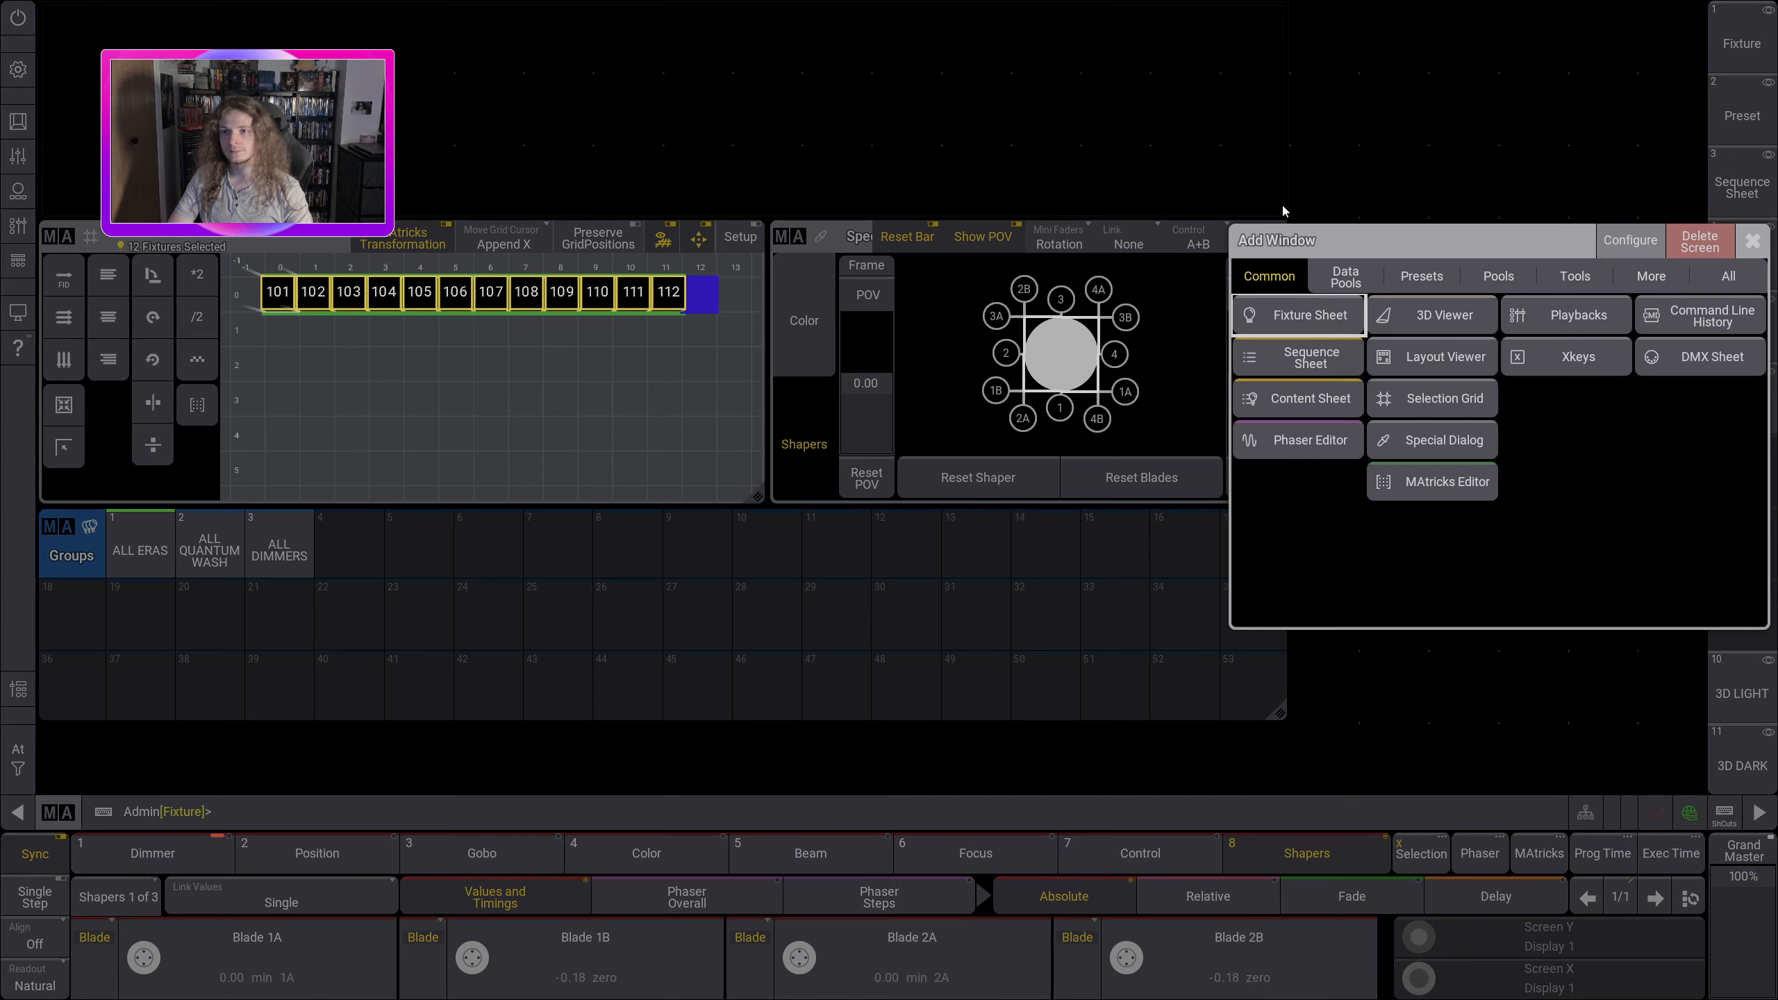
left_click(1422, 278)
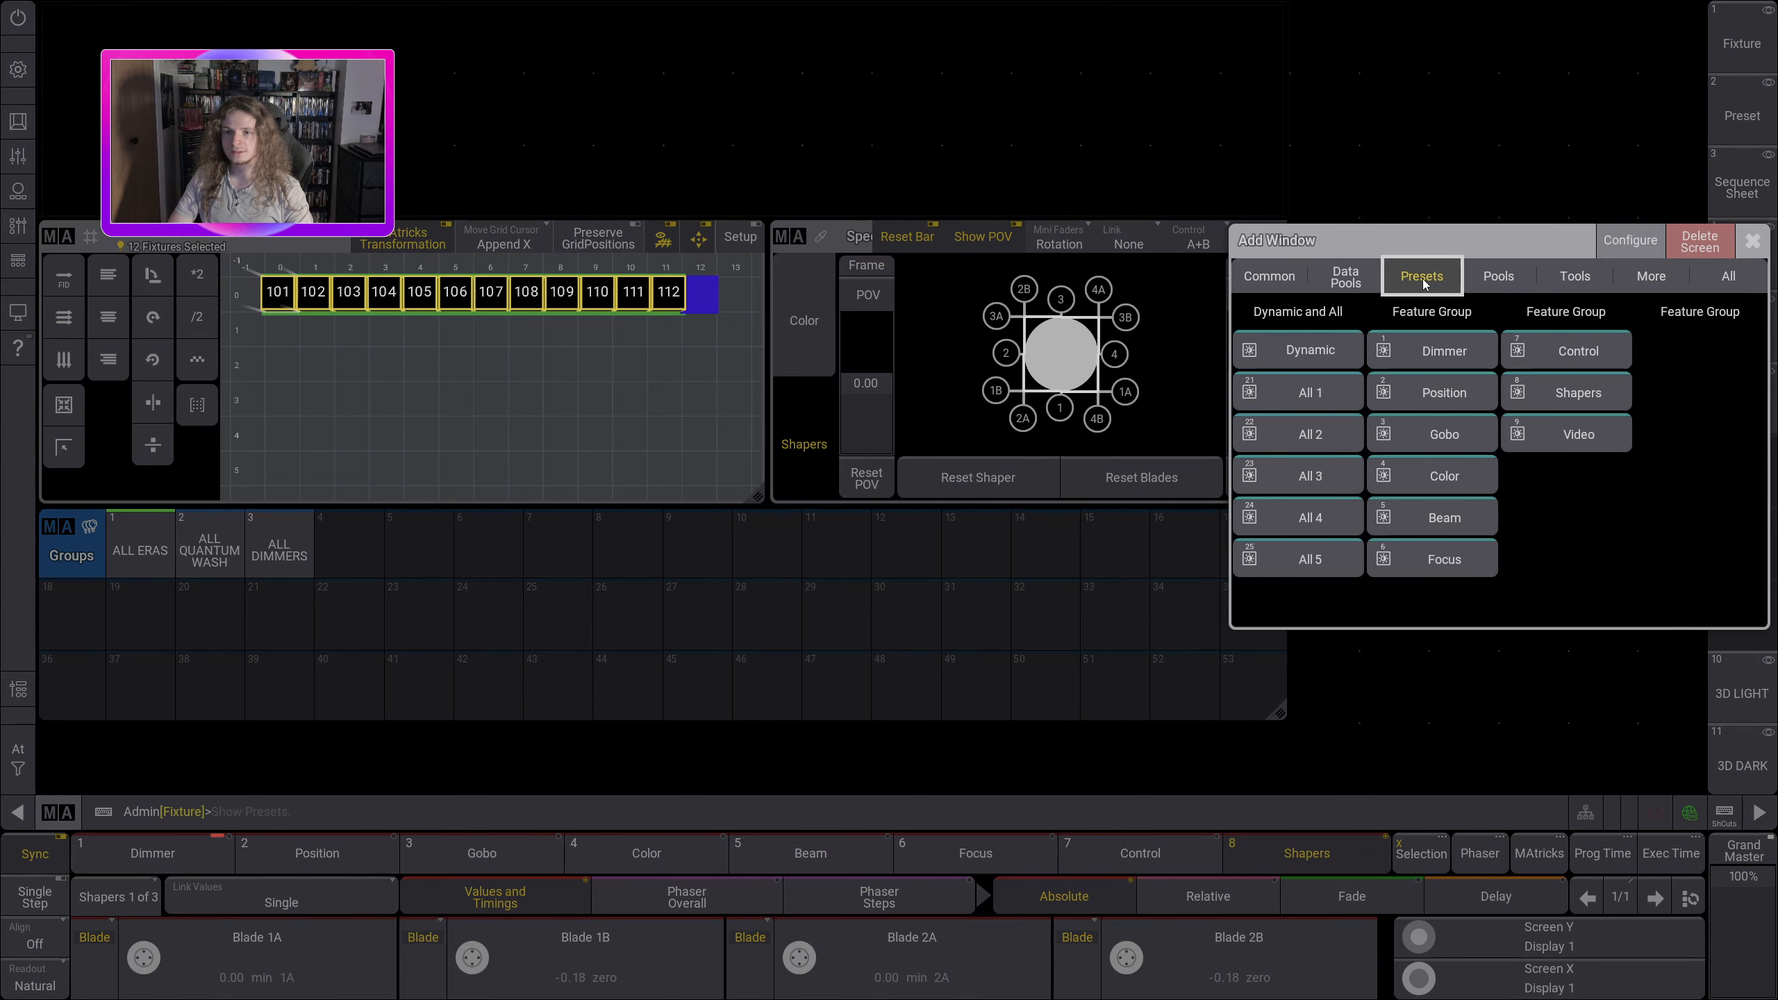
left_click(1328, 349)
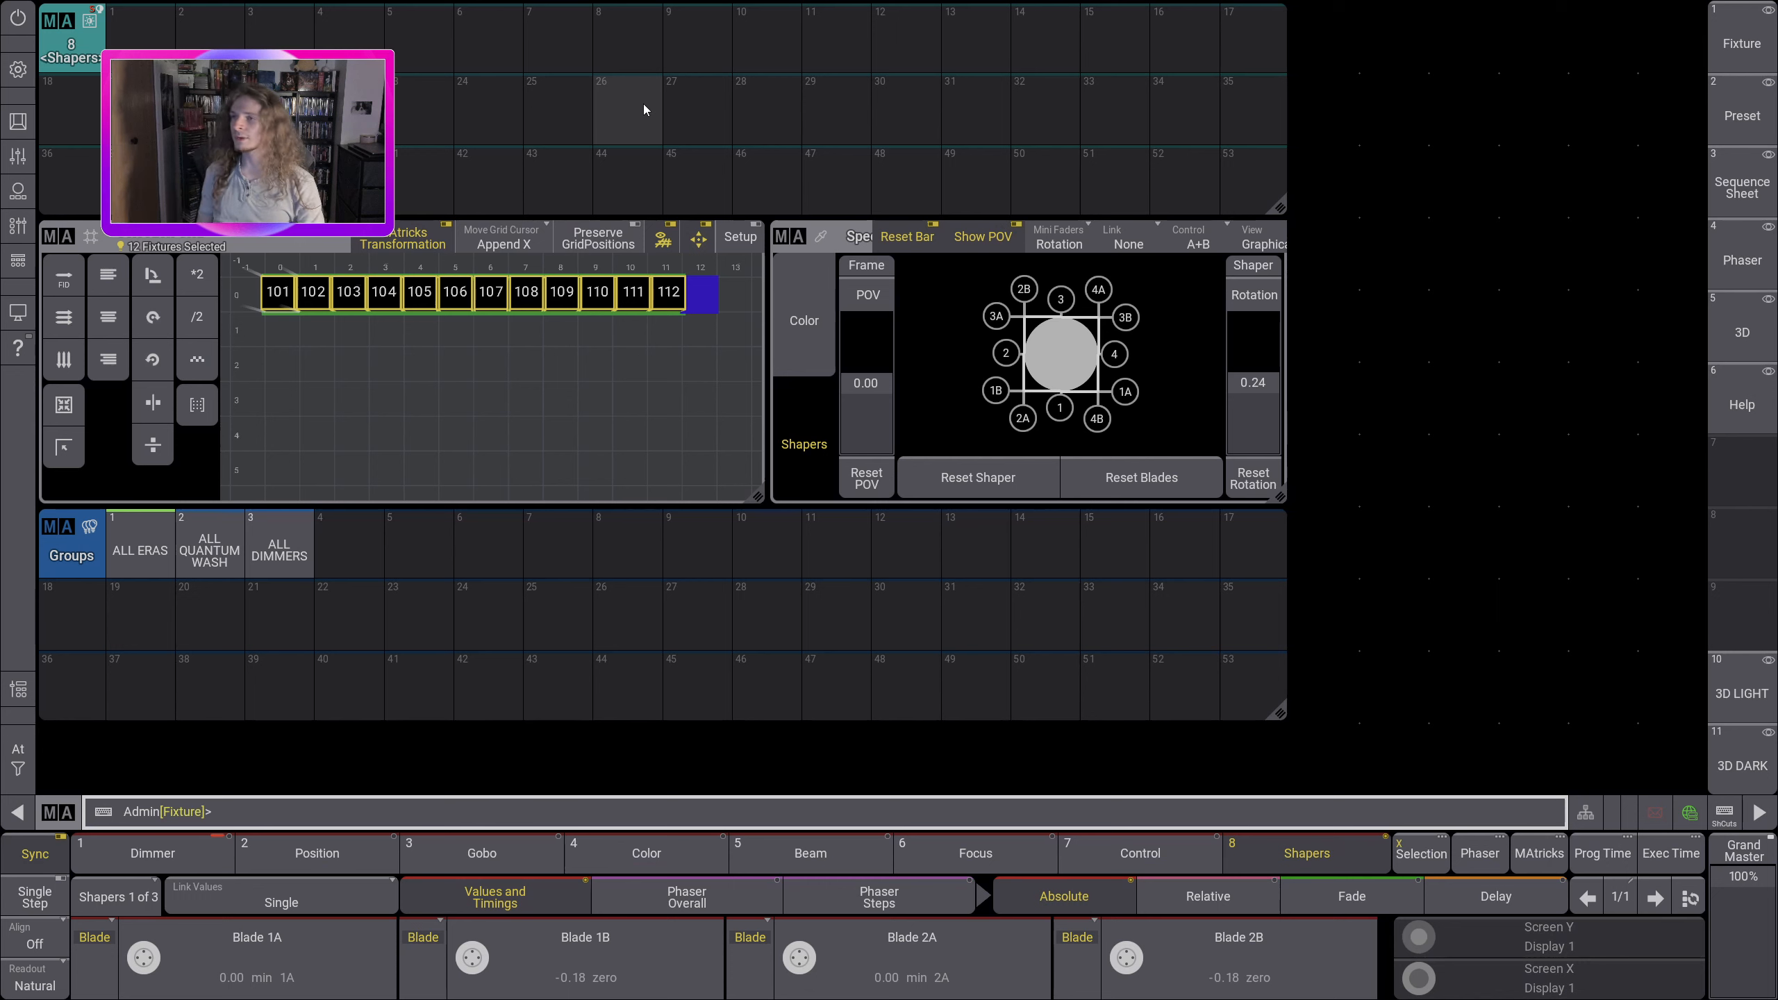
left_click(203, 850)
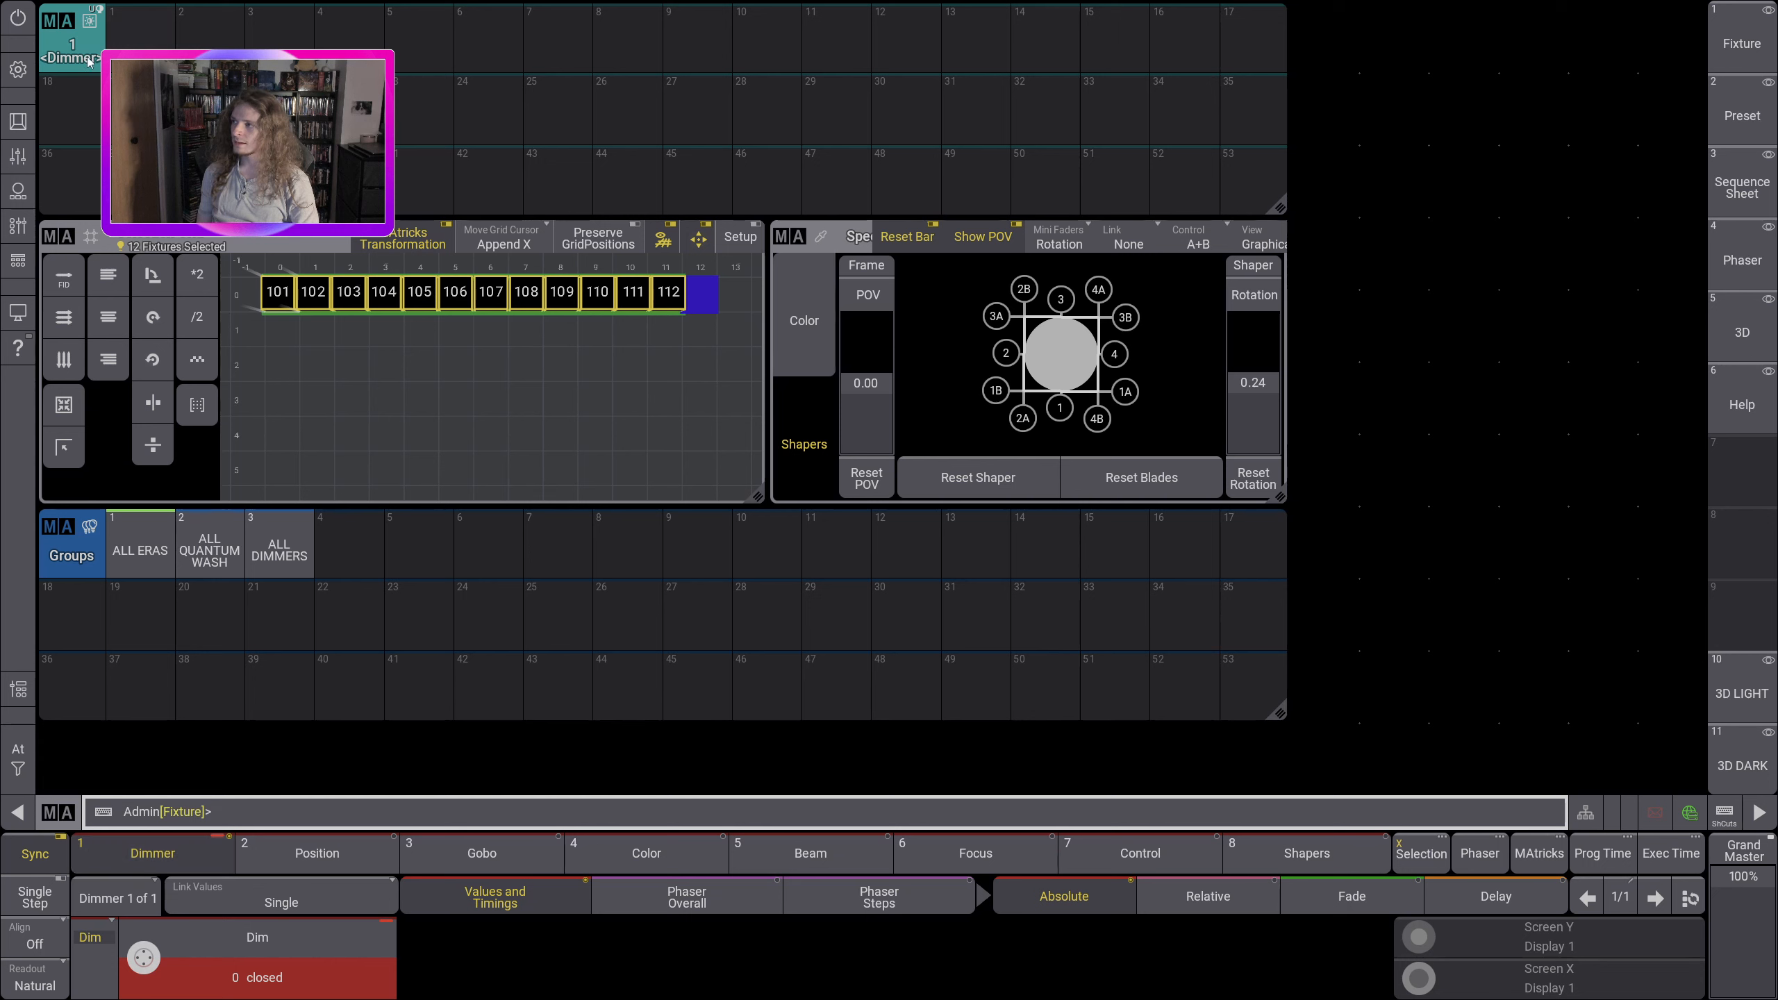
Step: Cycle the dynamic preset pool through the Position, Gobo and Color feature groups and return it to Dimmer
left_click(316, 850)
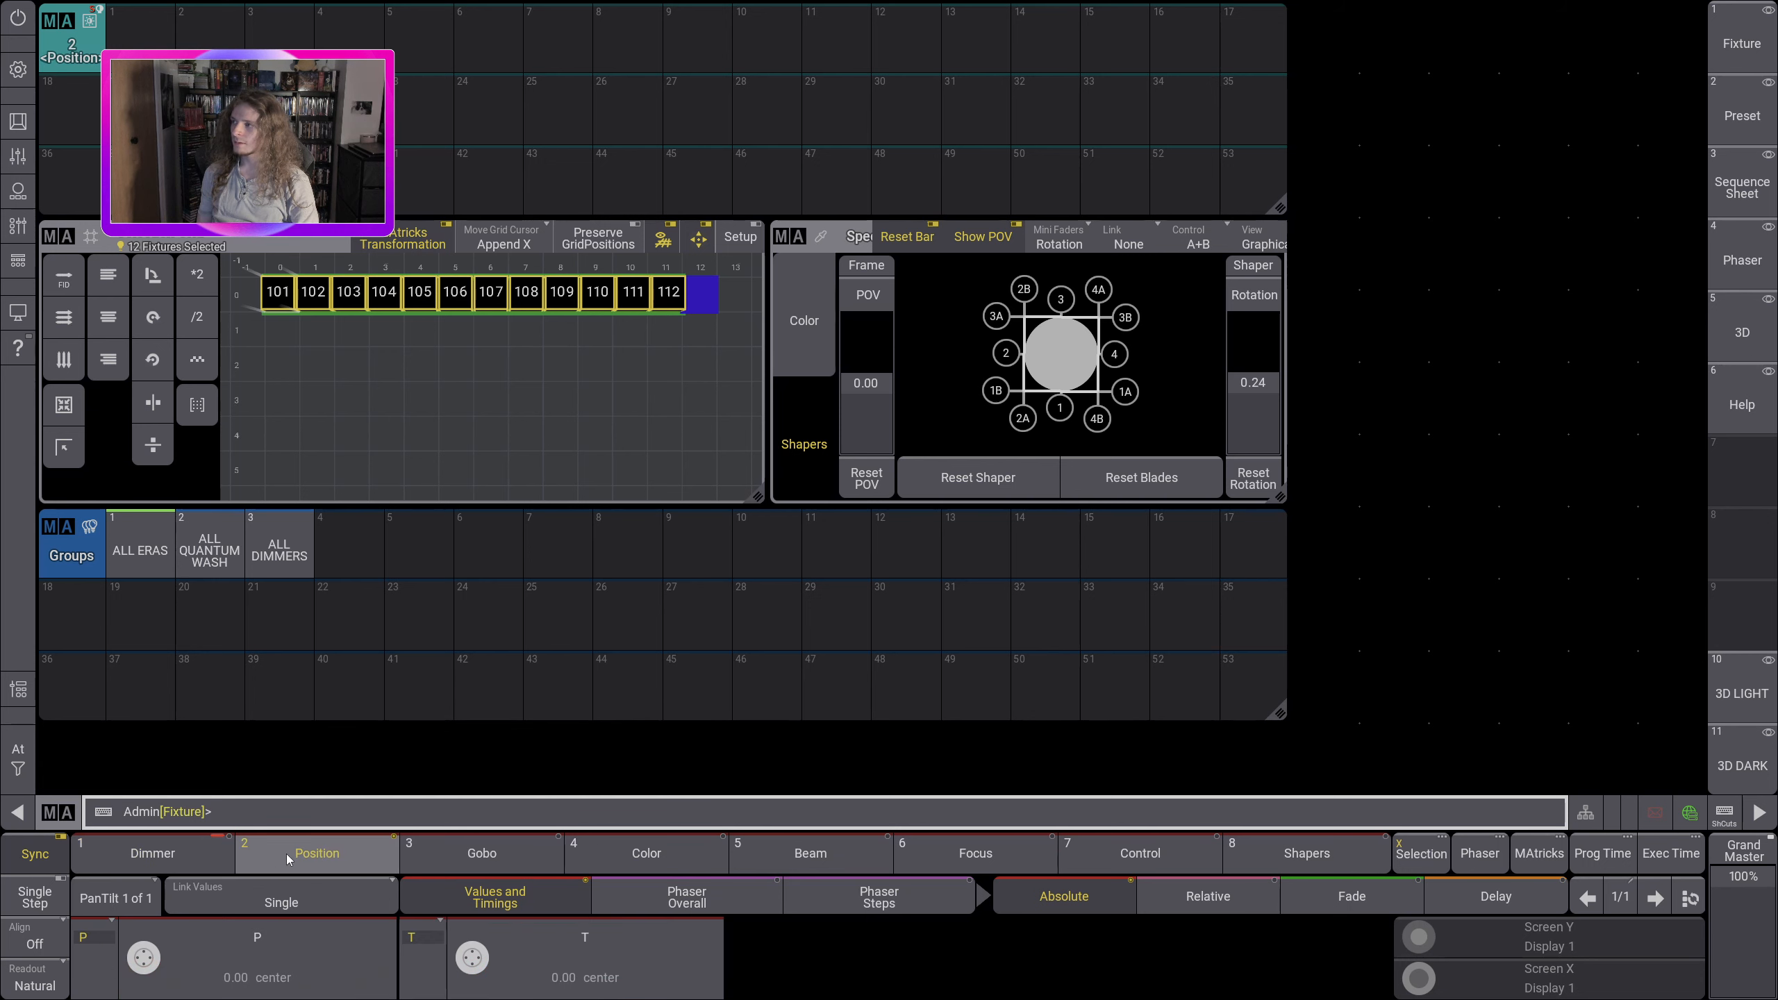
left_click(497, 850)
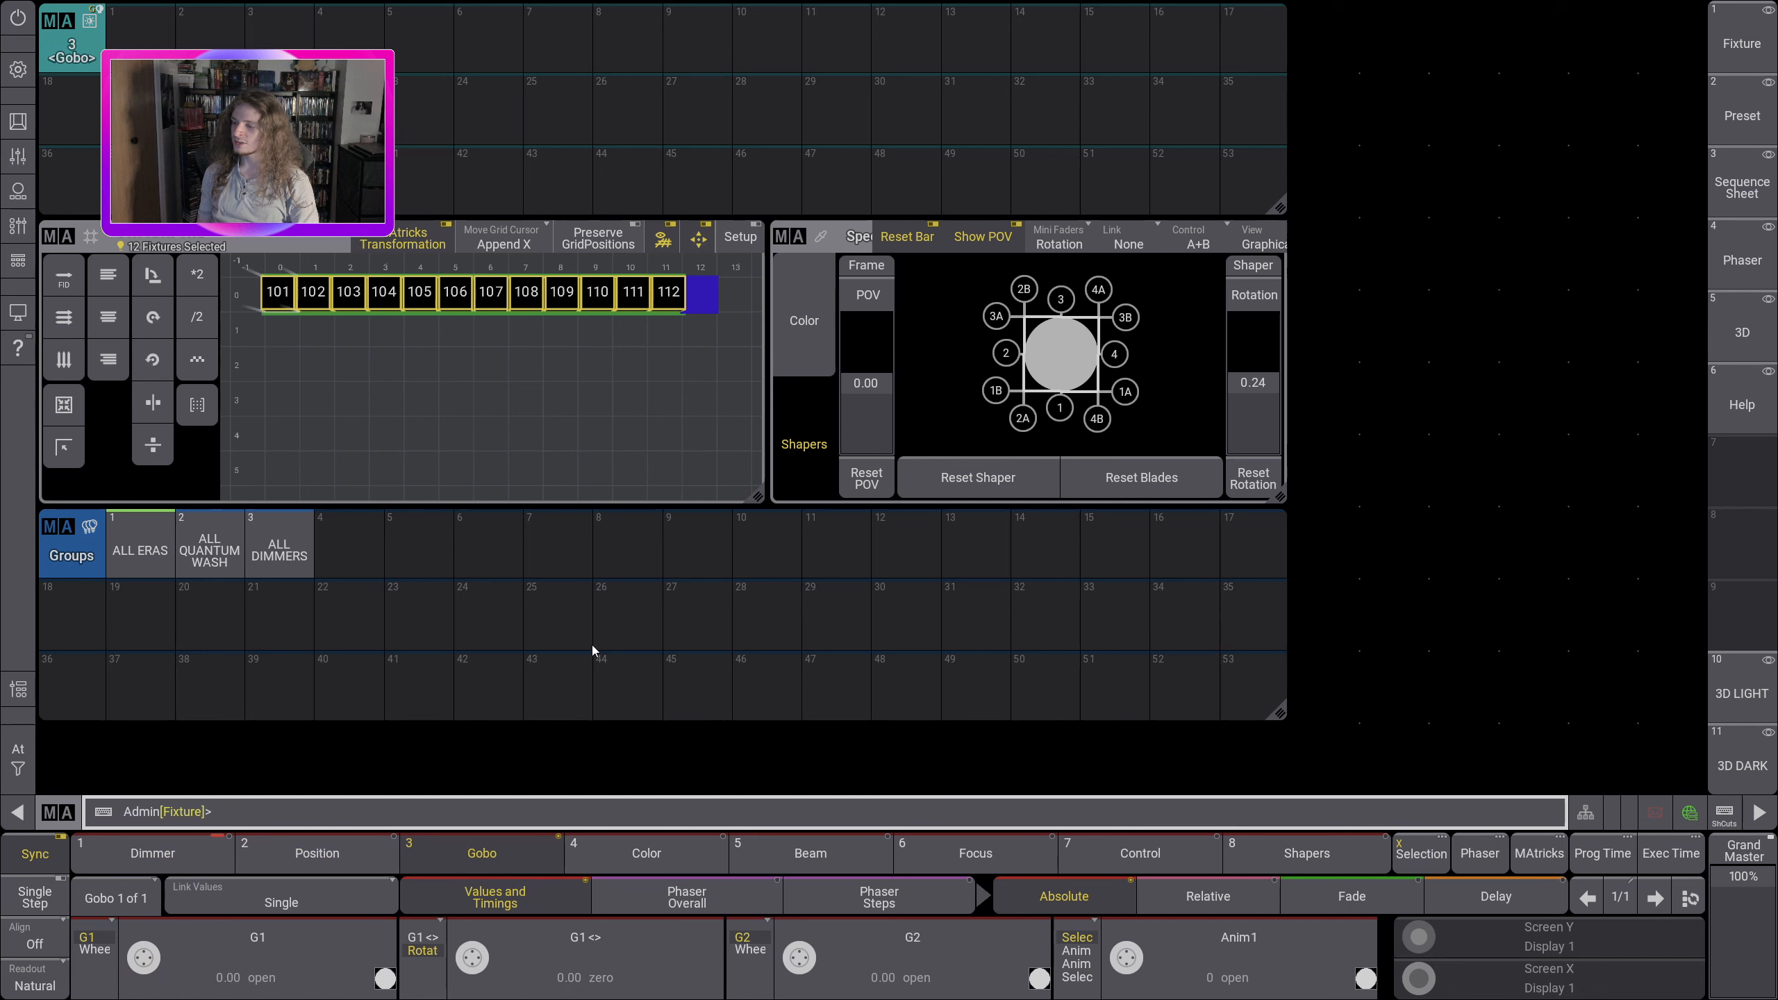
left_click(628, 855)
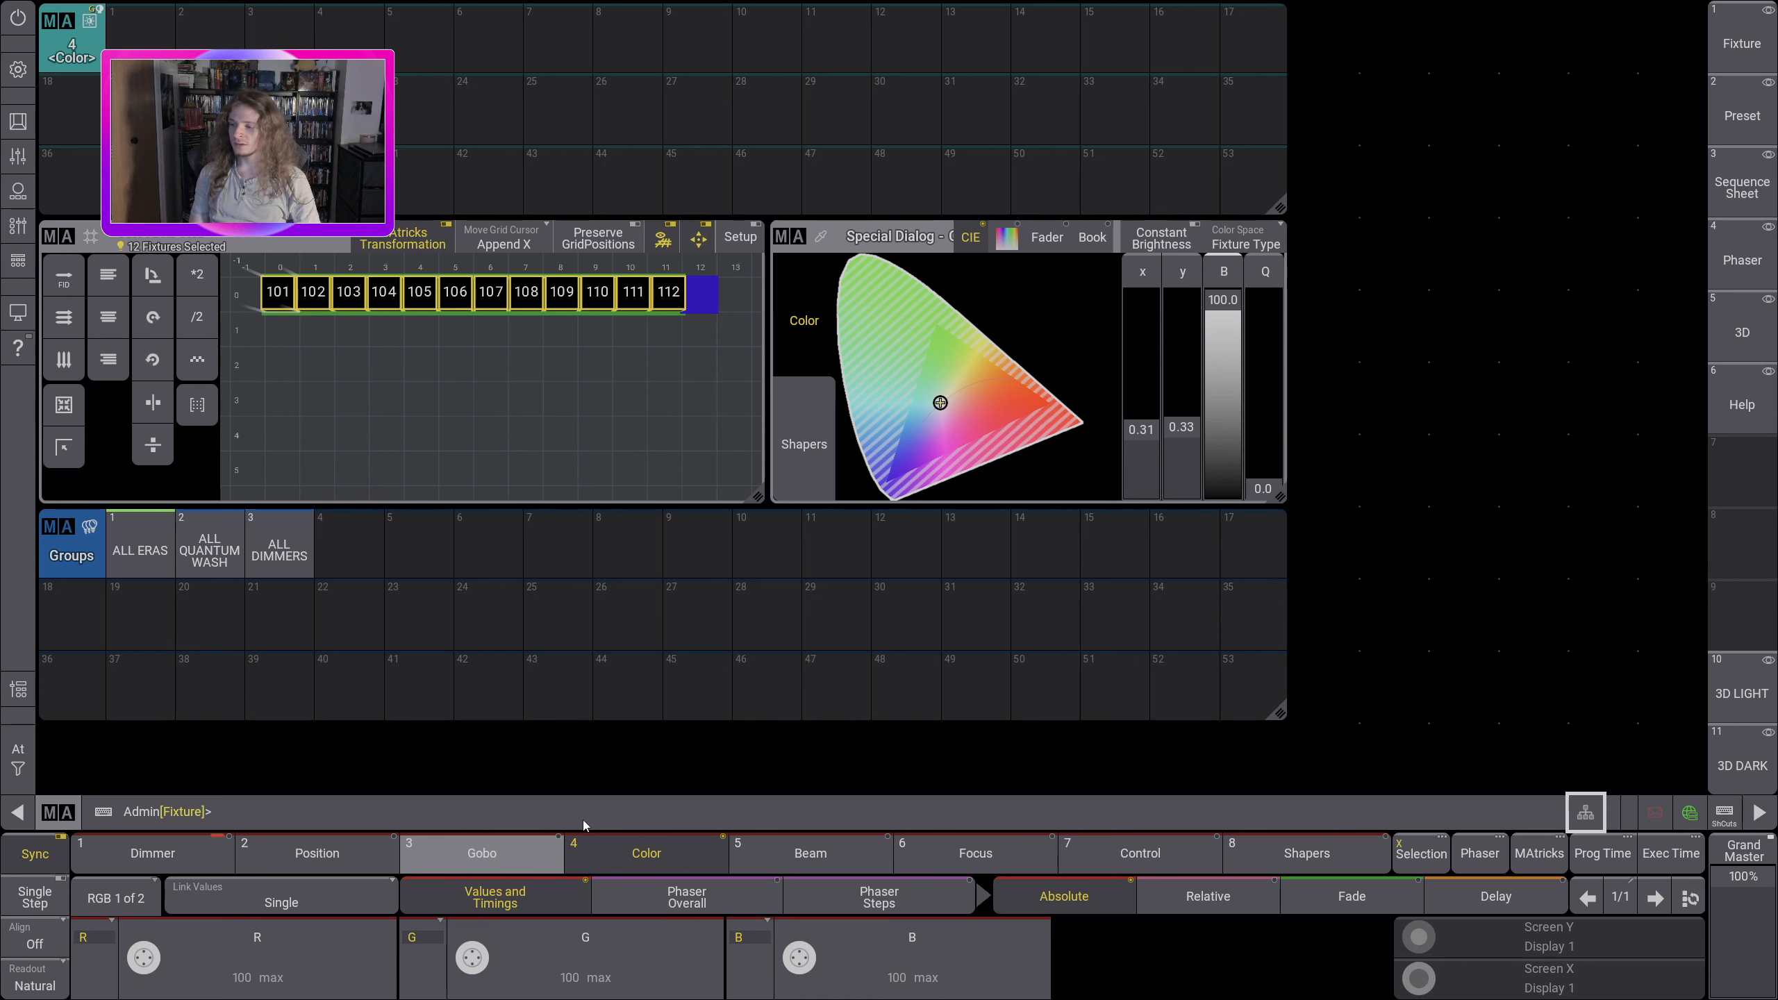
left_click(123, 867)
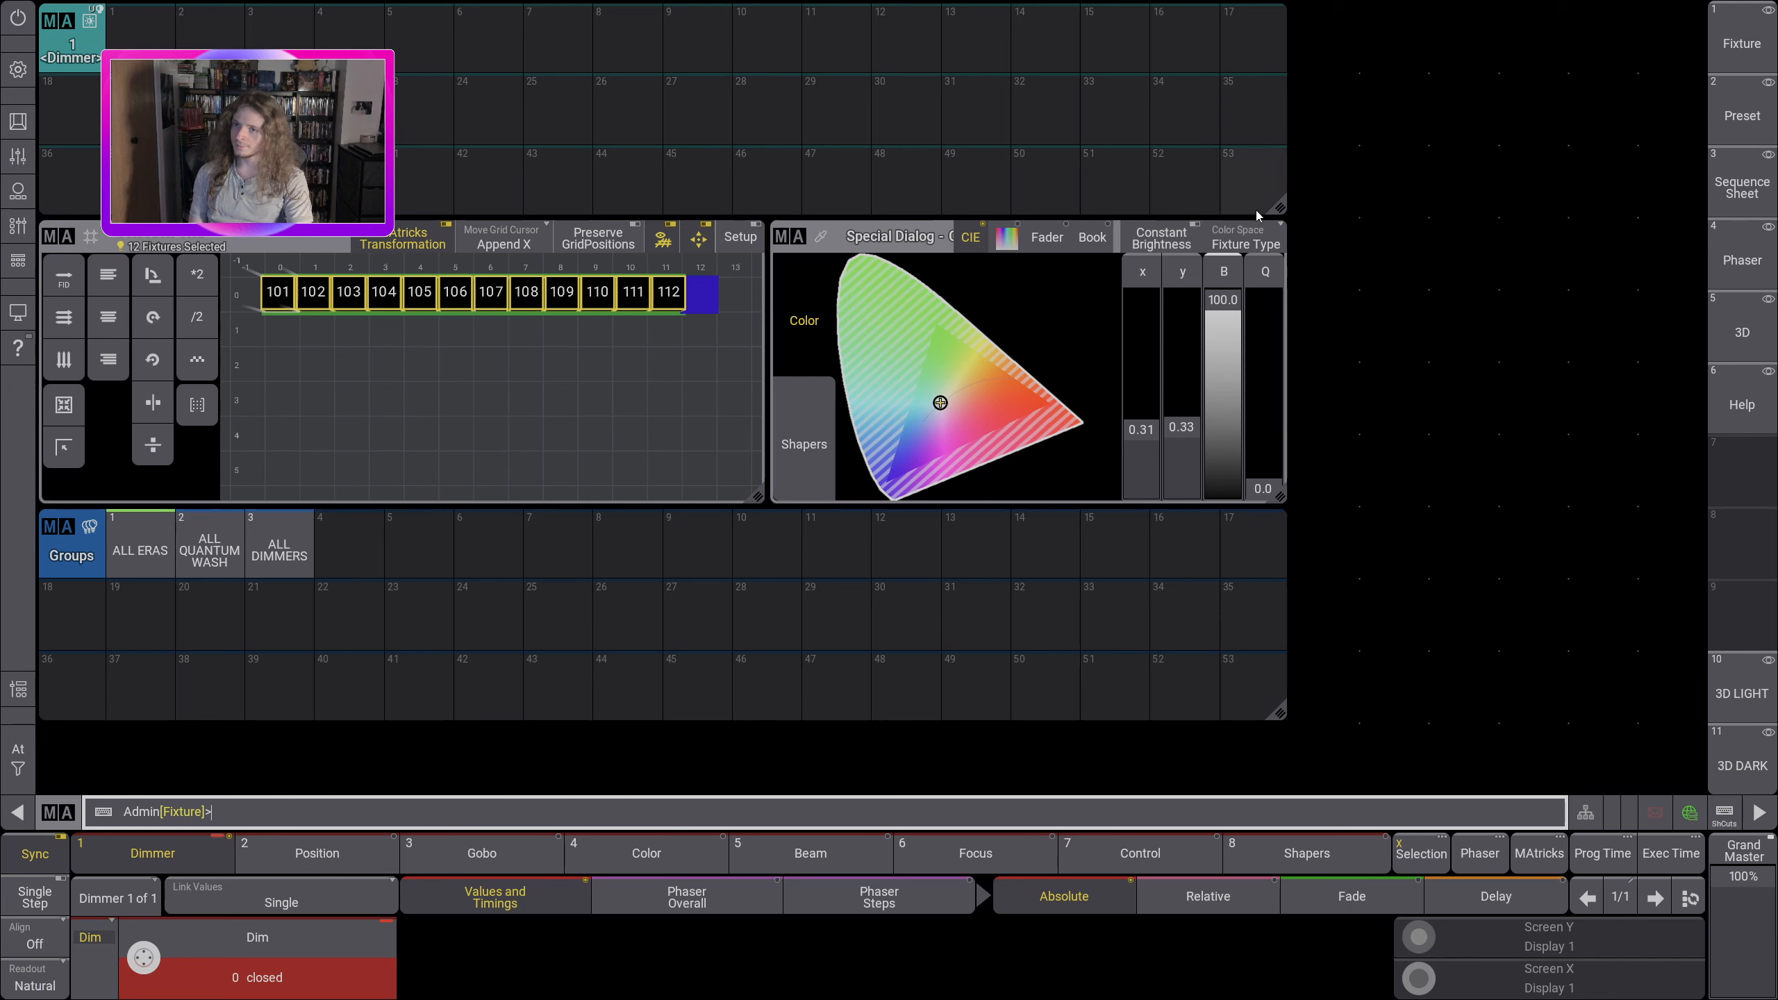
Step: Bring the ALL ERAS group's dimmer to full and store it as the first preset in the Dimmer pool
left_click(137, 569)
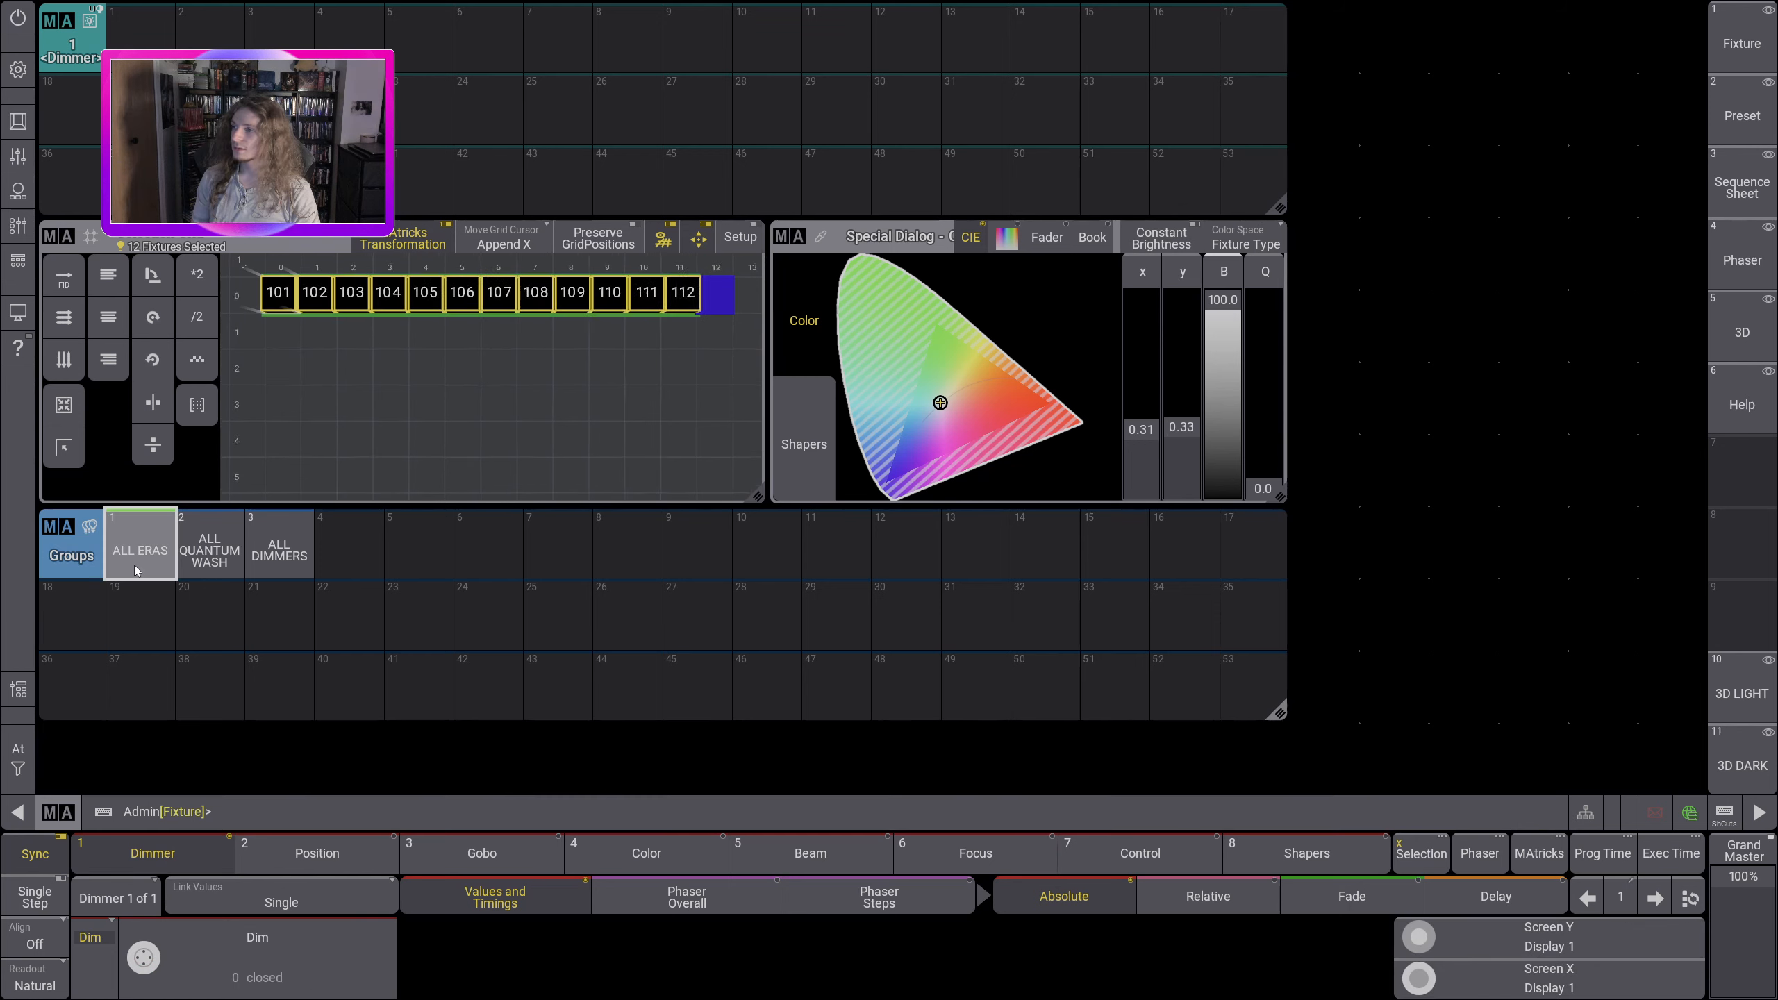
left_click(18, 758)
left_click(346, 723)
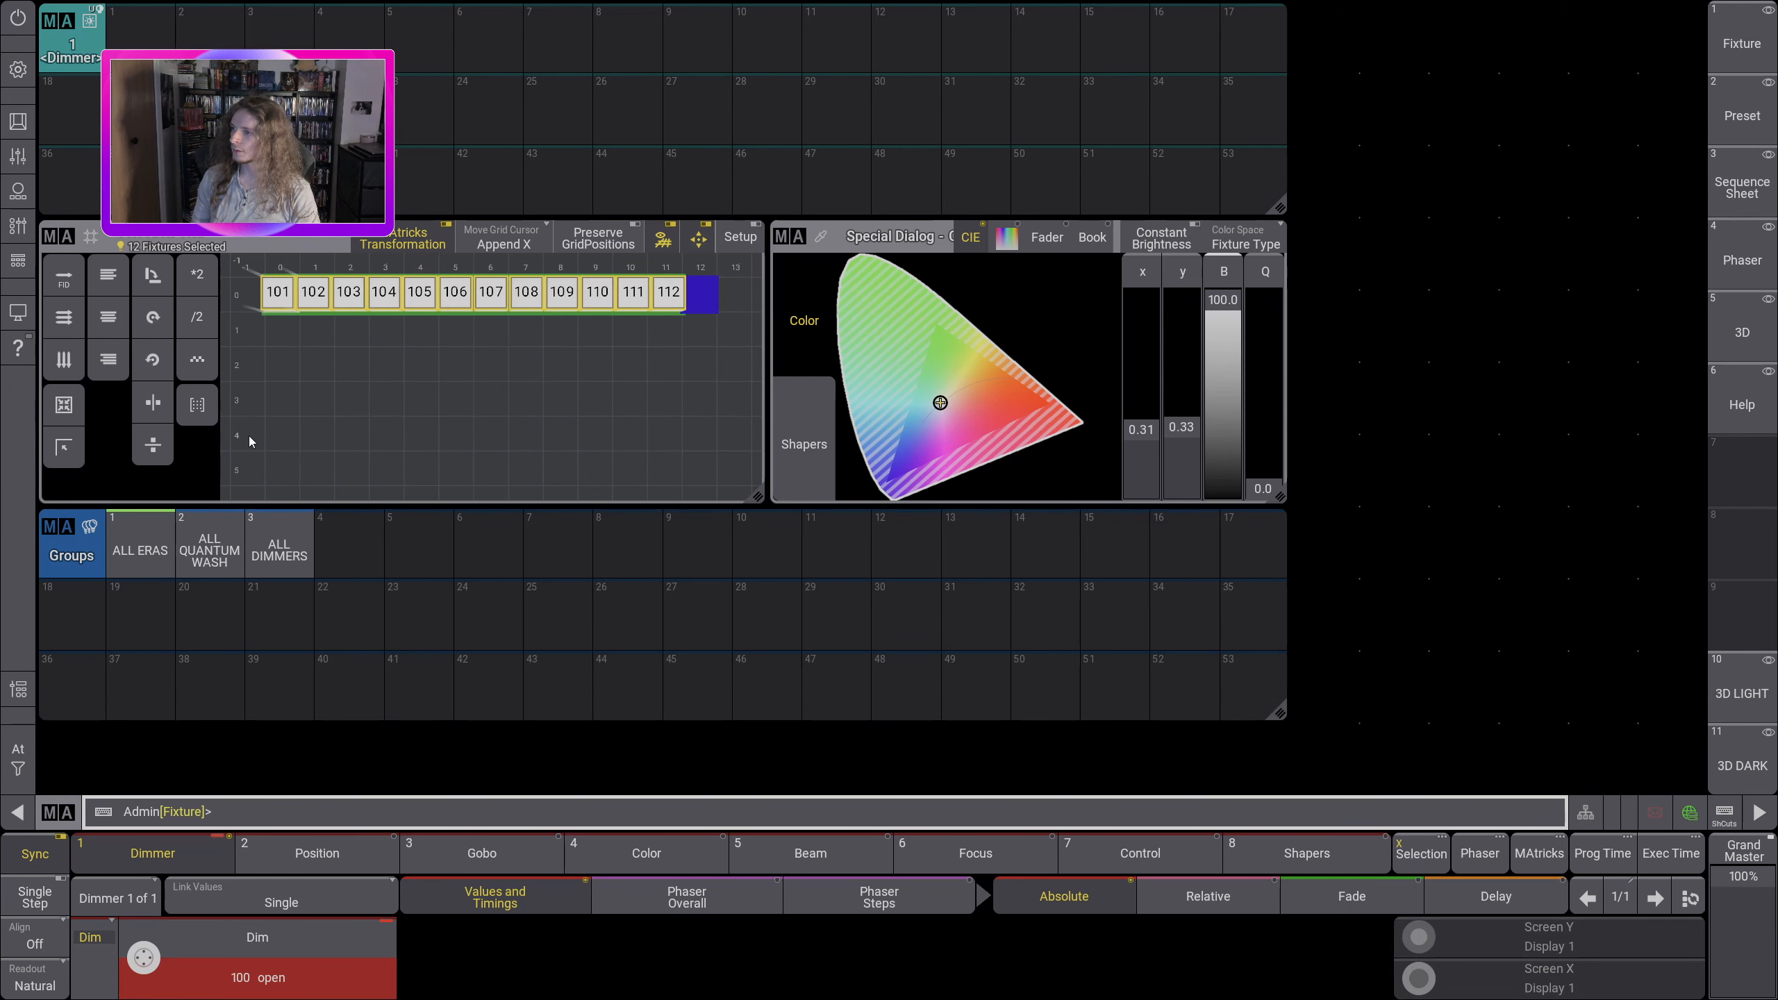
left_click(141, 31)
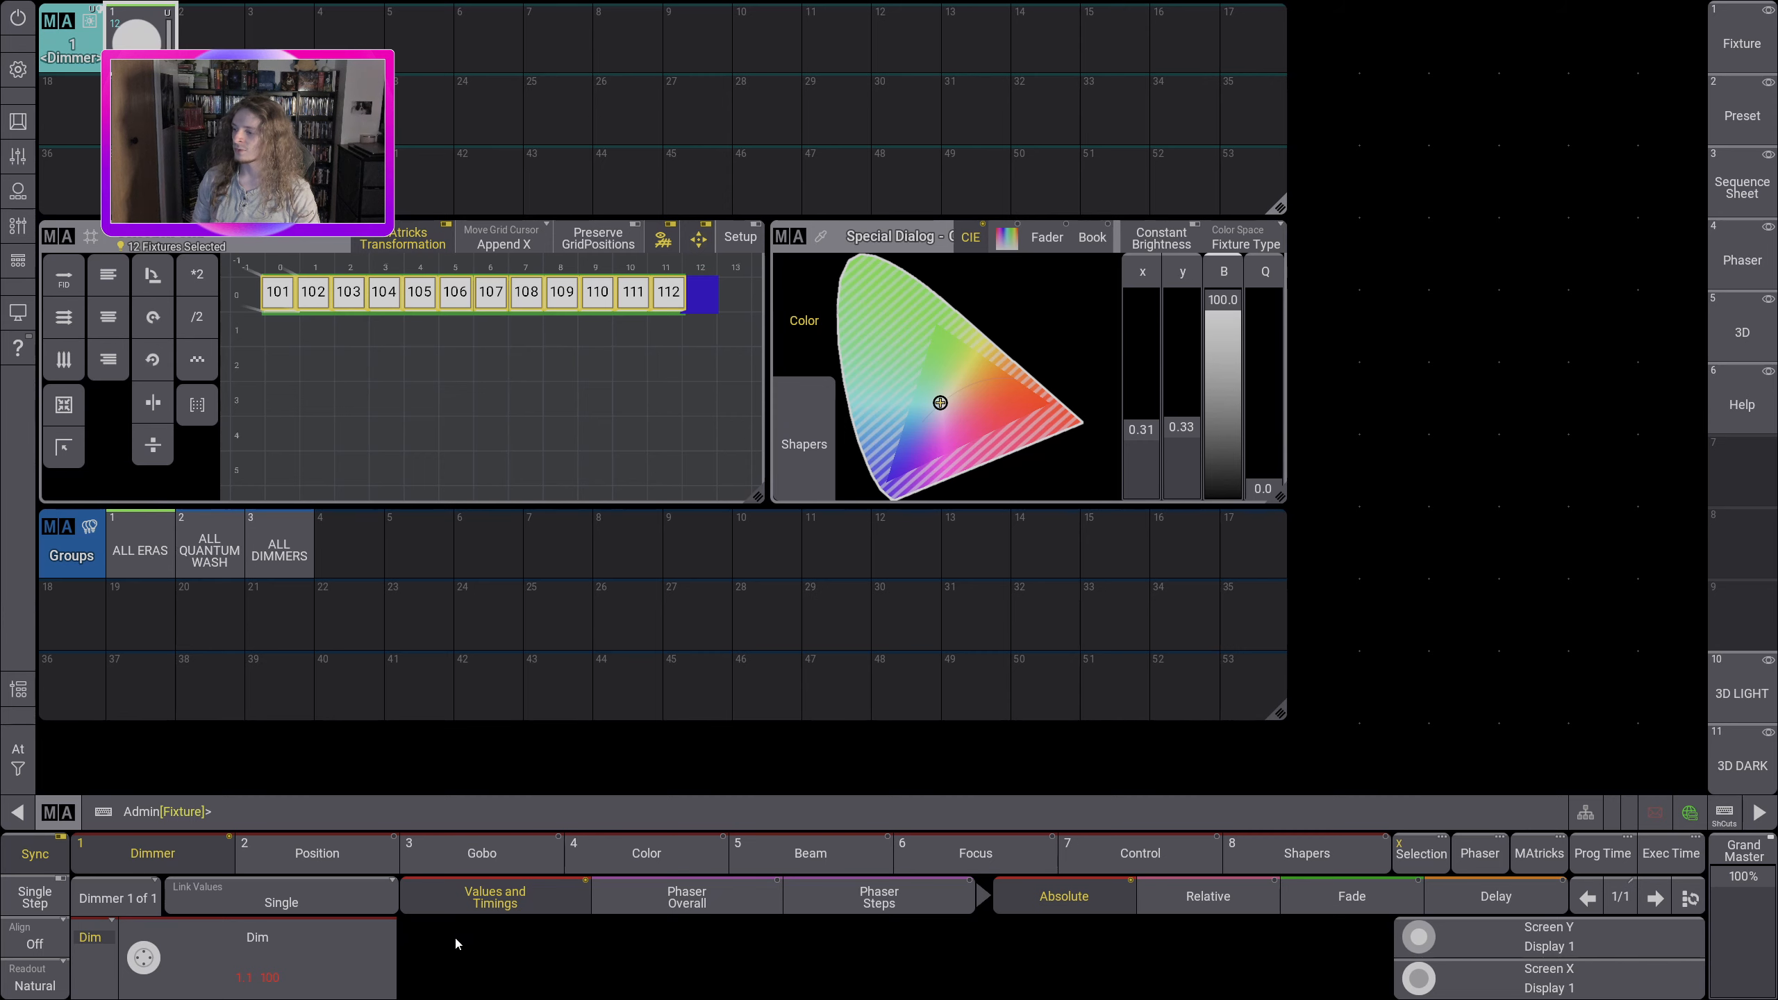
Step: Set the selected fixtures' dimmer to 50 and store it as the second Dimmer preset
left_click(322, 939)
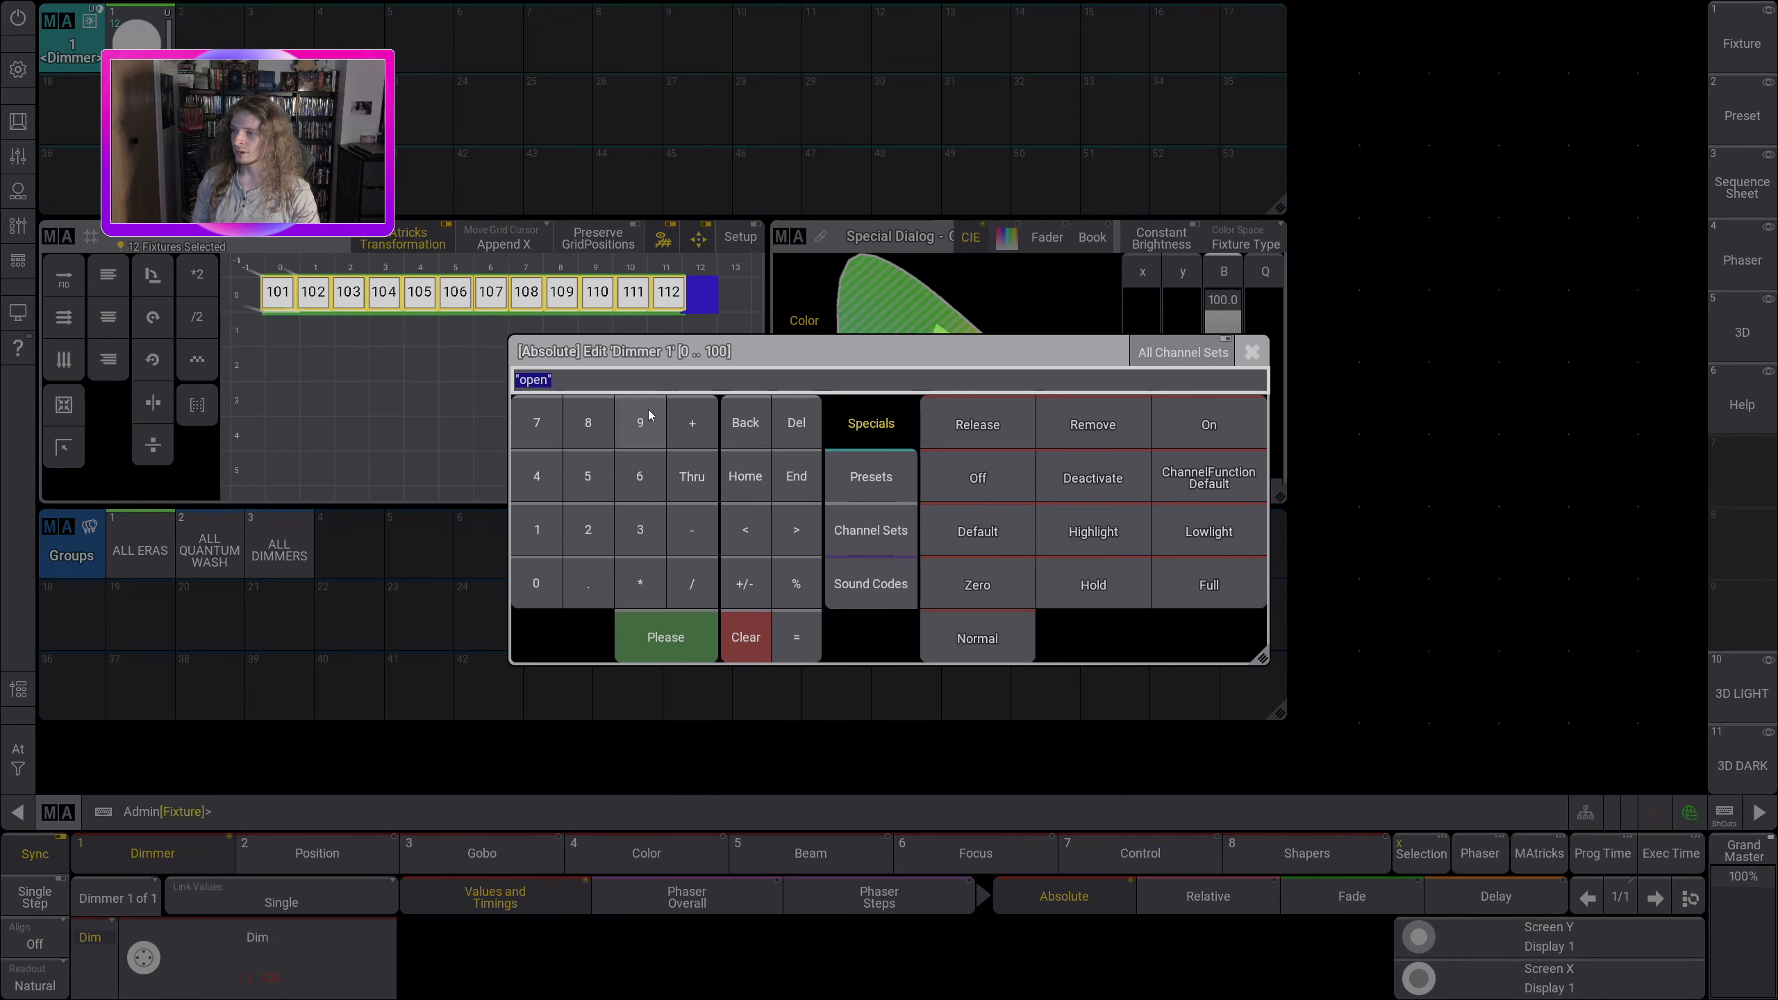
left_click(597, 492)
left_click(543, 577)
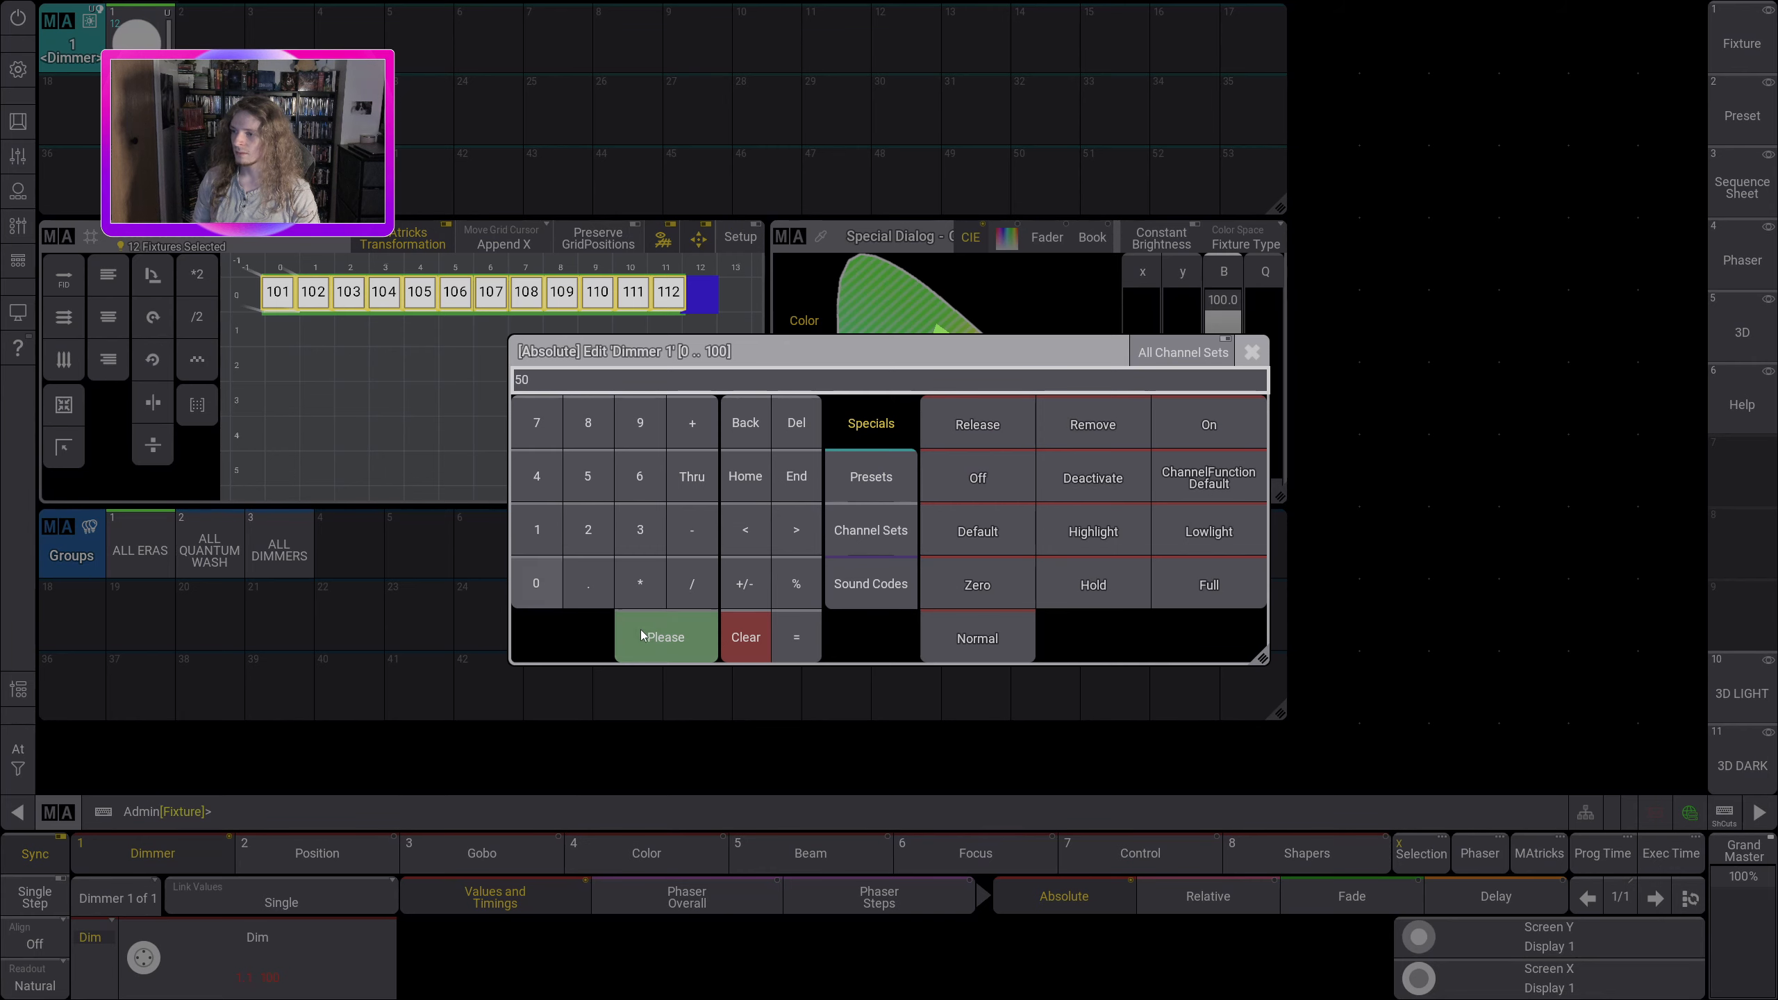
left_click(646, 631)
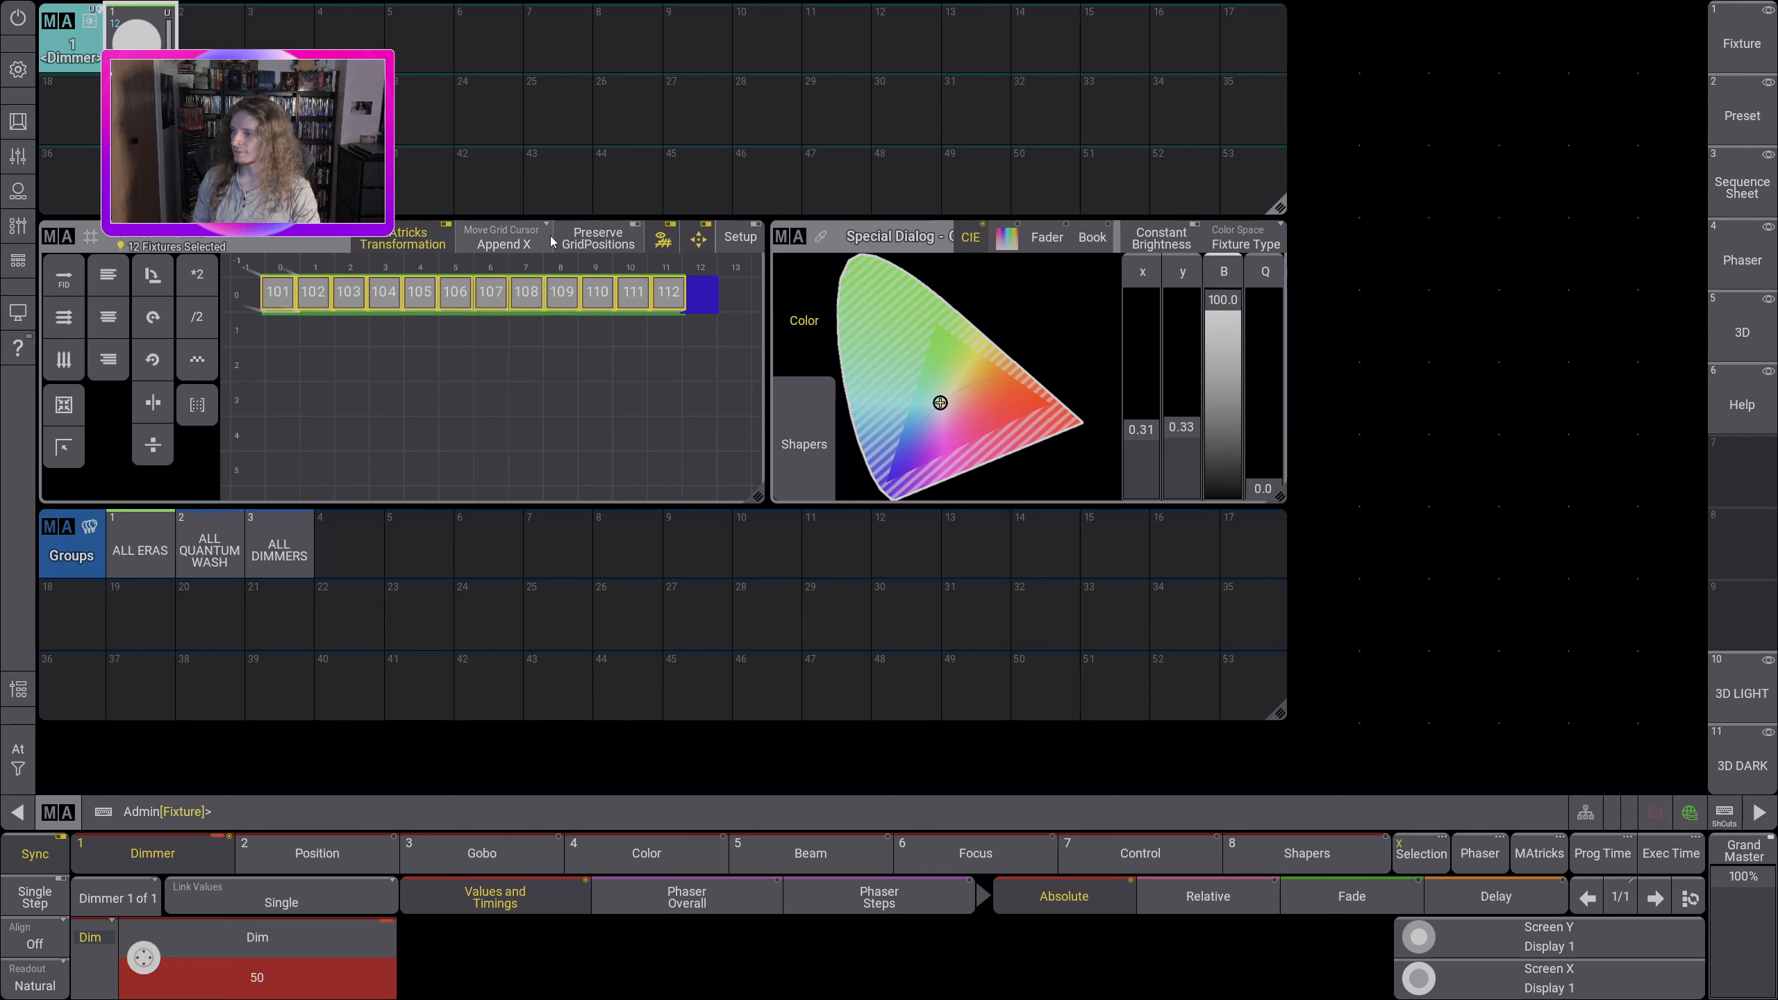
left_click(213, 48)
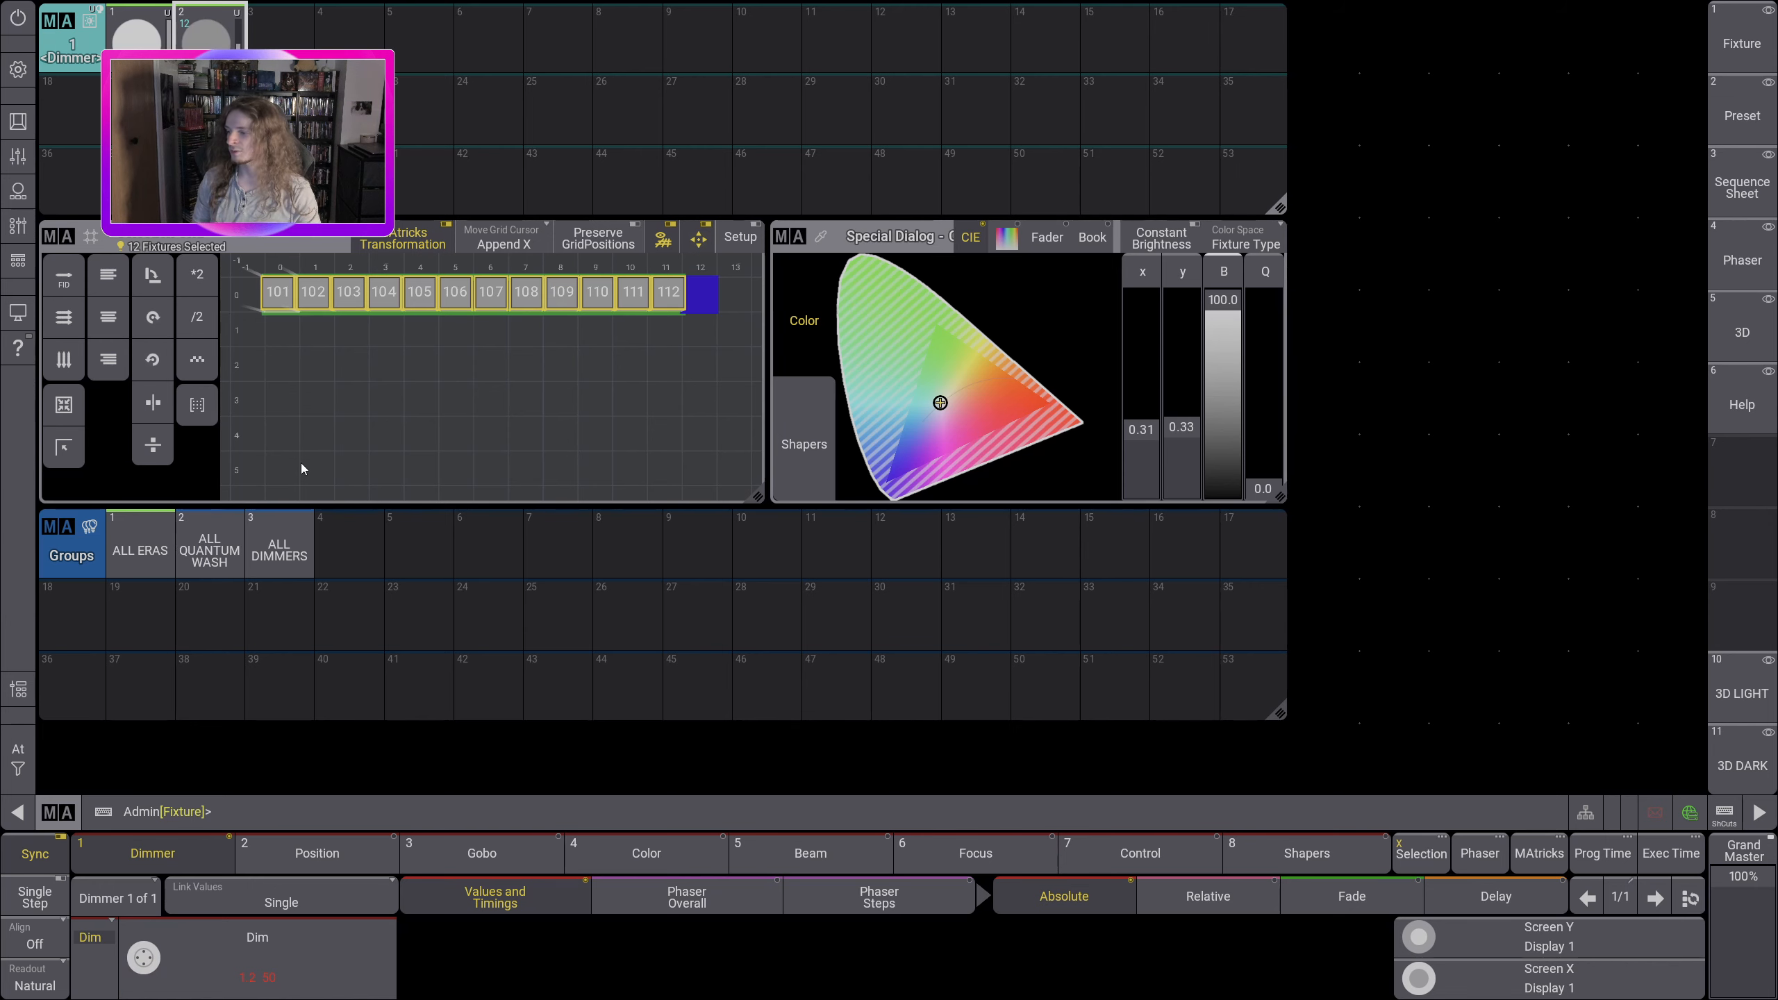
Step: Set the selected fixtures' dimmer to zero and store it as the third Dimmer preset
left_click(279, 940)
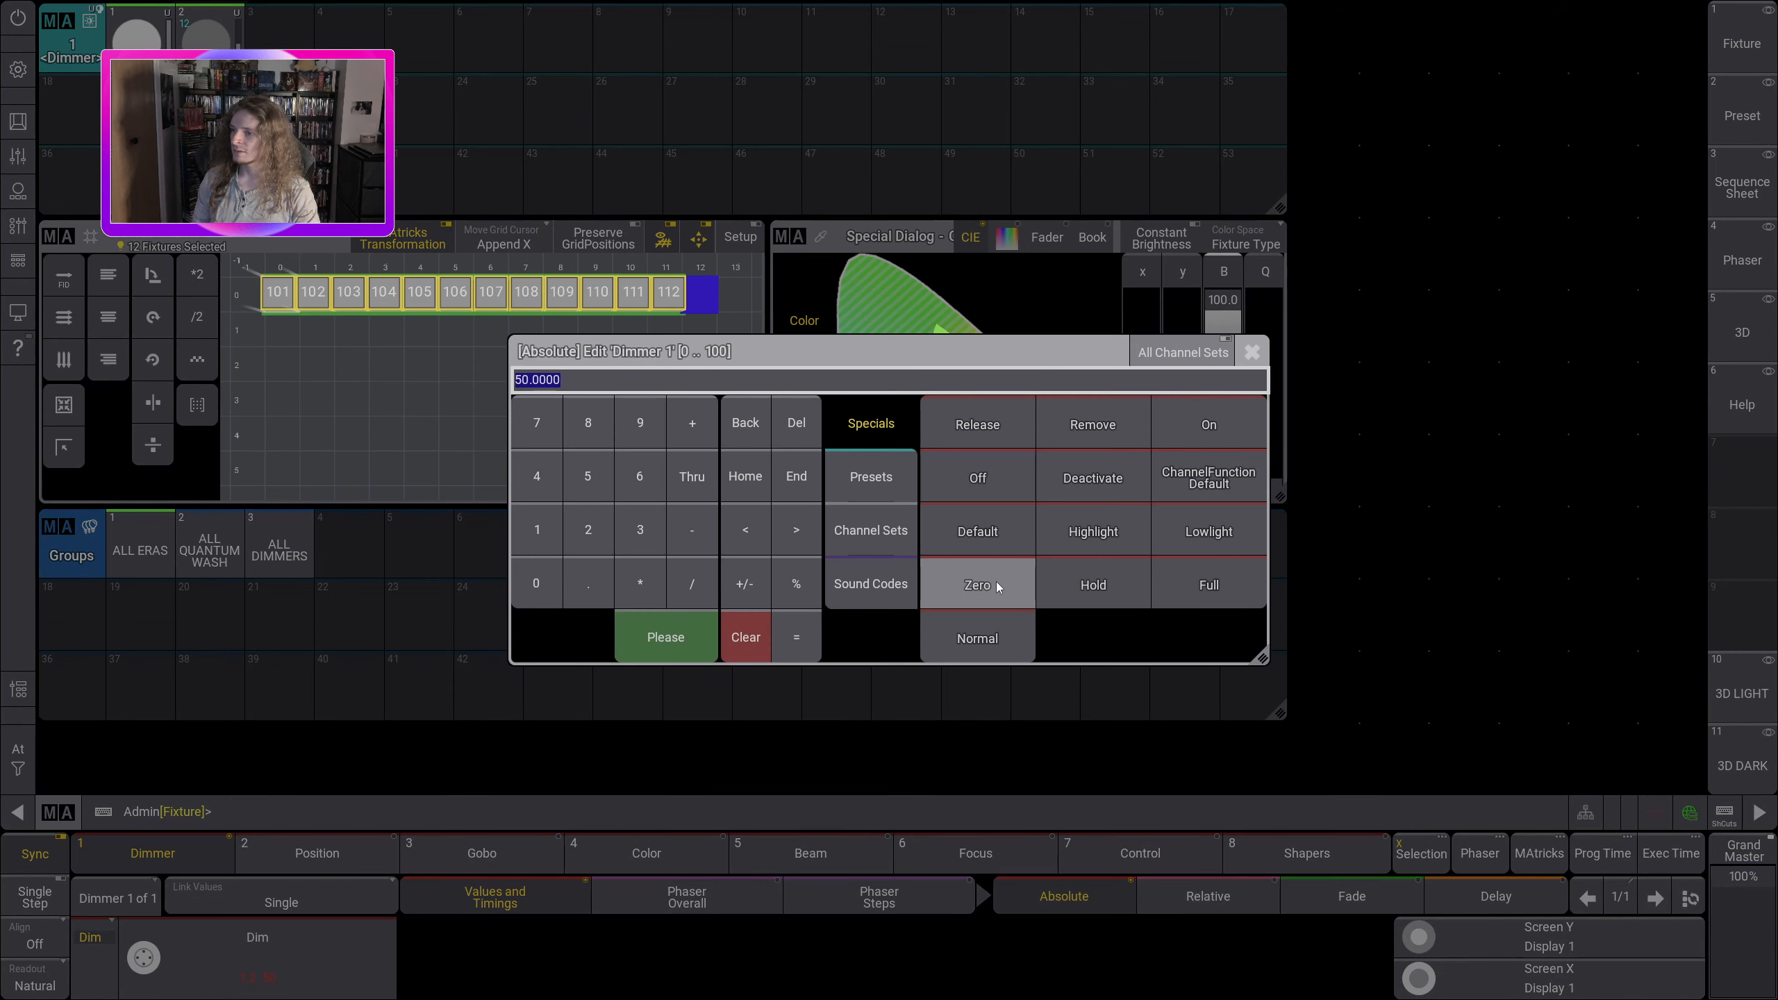
left_click(996, 580)
left_click(279, 31)
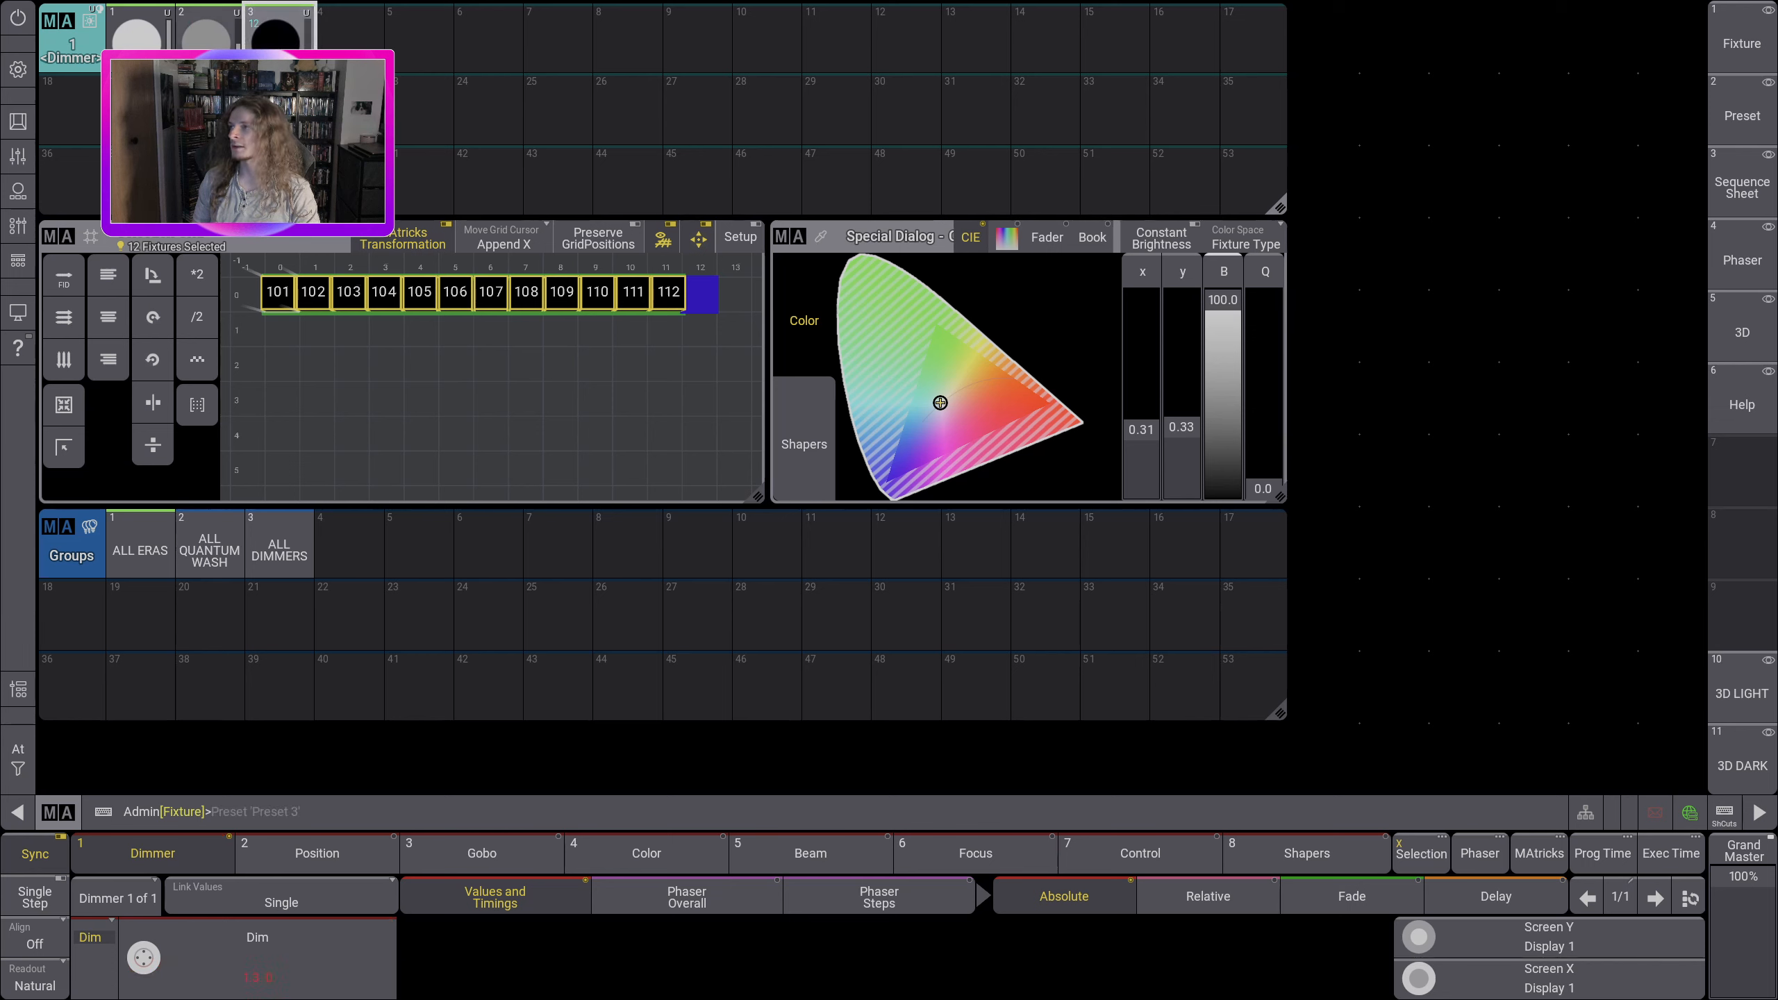
Step: Test the three Dimmer presets by recalling them back and forth on the selected fixtures
left_click(210, 55)
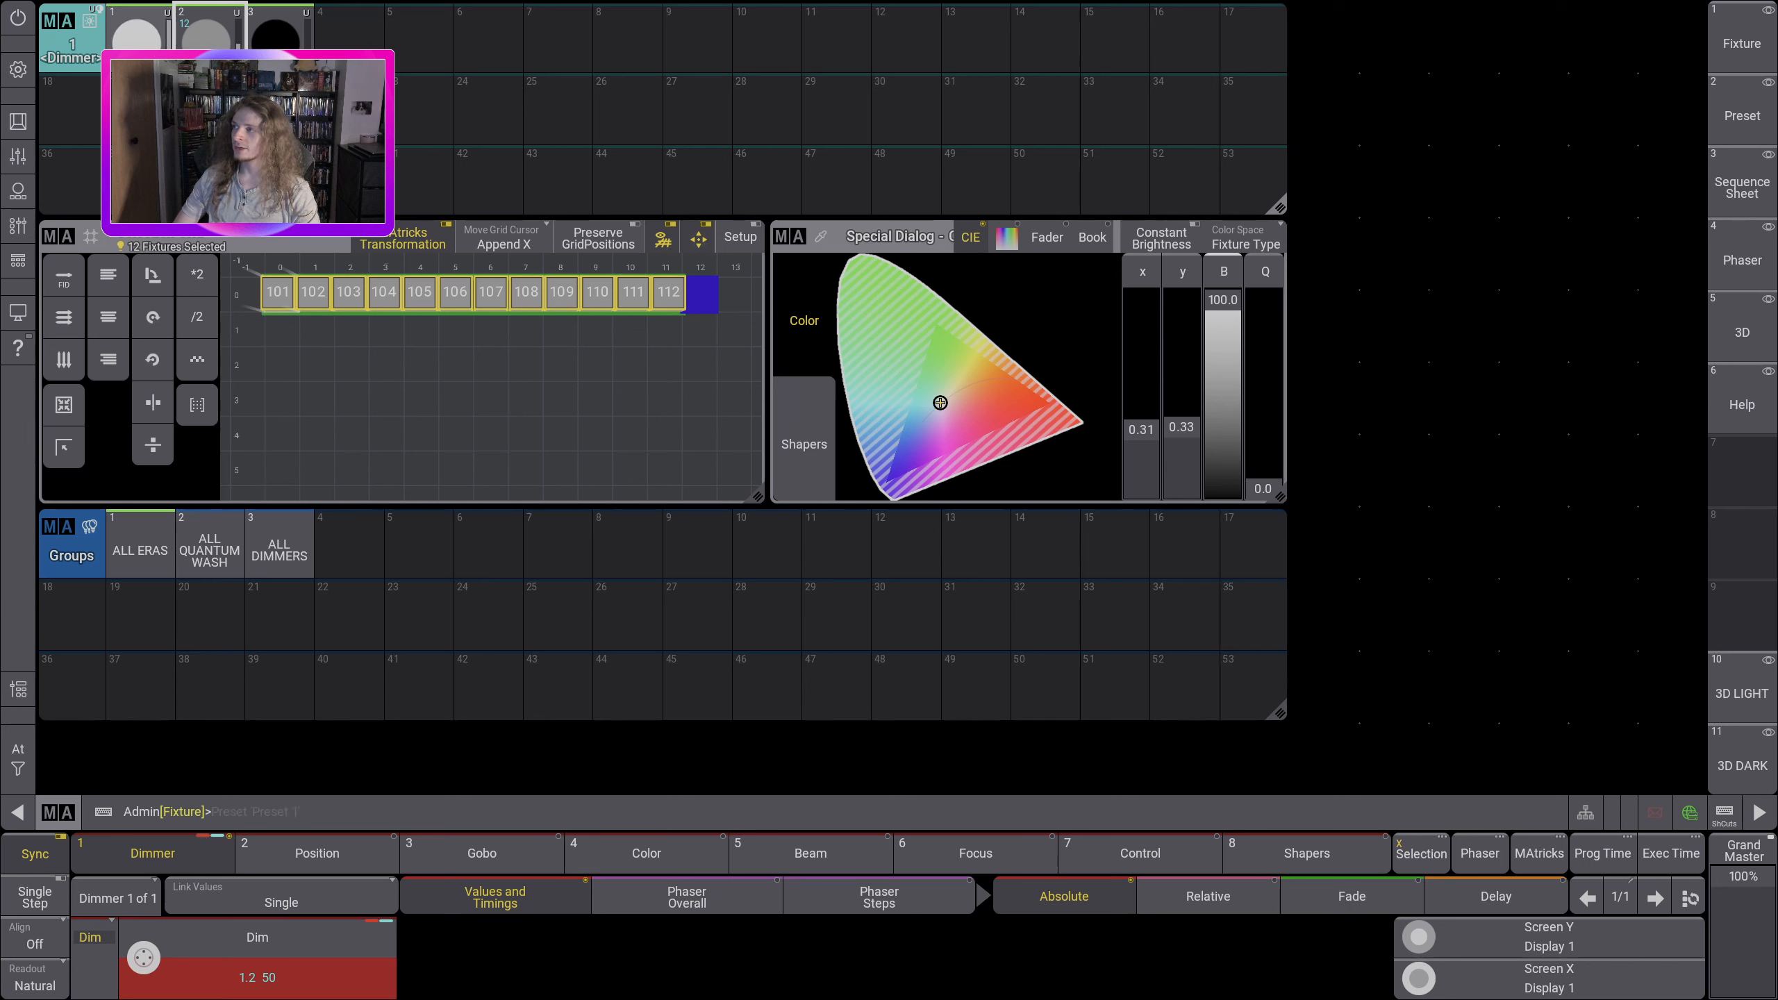
left_click(140, 55)
left_click(209, 54)
left_click(279, 53)
left_click(209, 54)
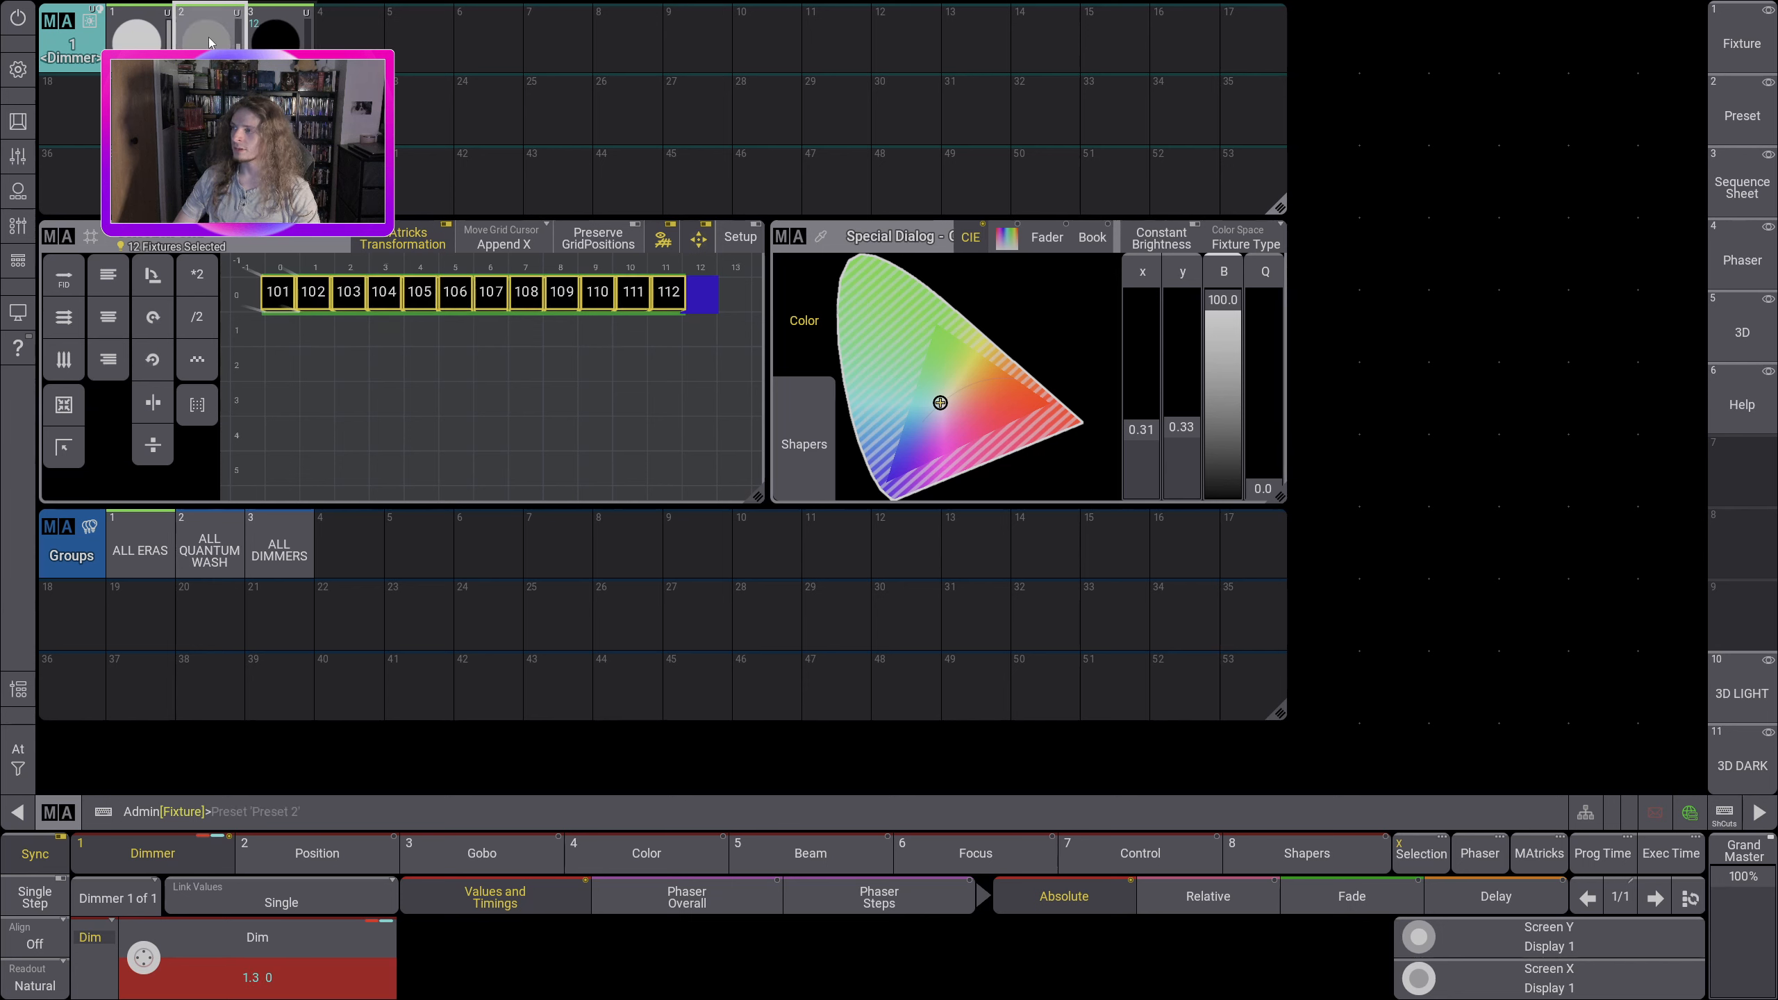
left_click(141, 53)
left_click(209, 46)
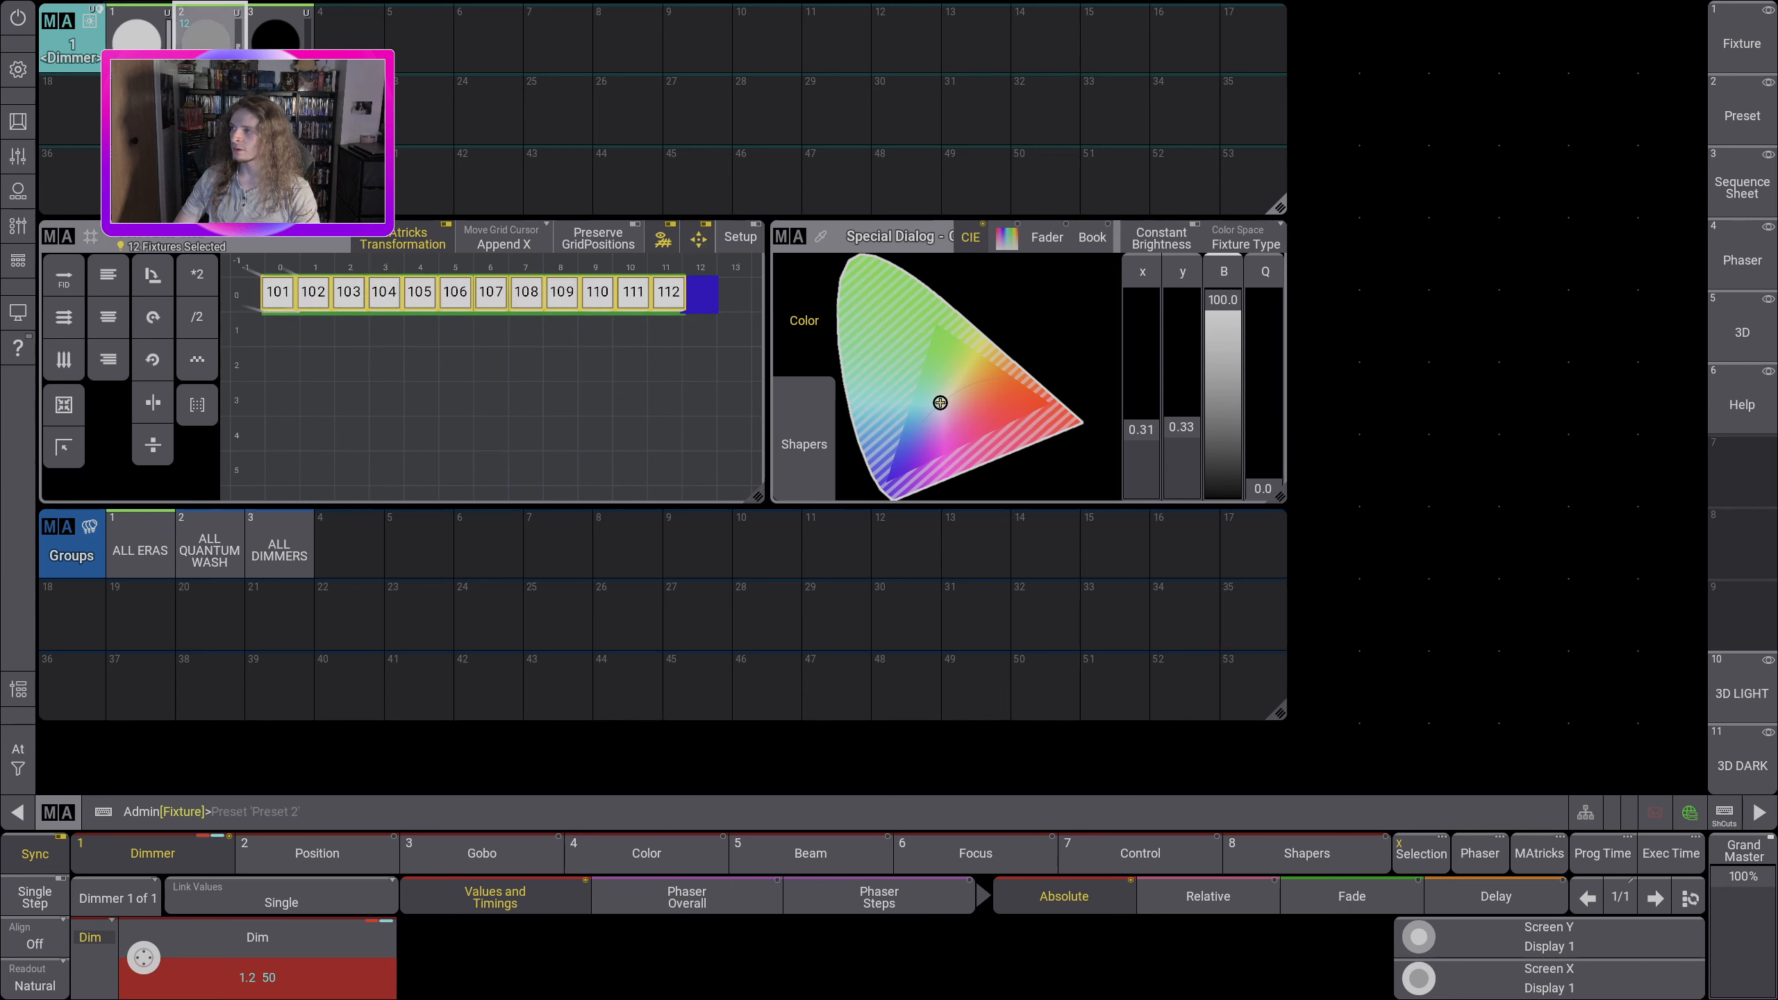
left_click(279, 46)
left_click(211, 45)
left_click(144, 45)
left_click(211, 45)
left_click(274, 46)
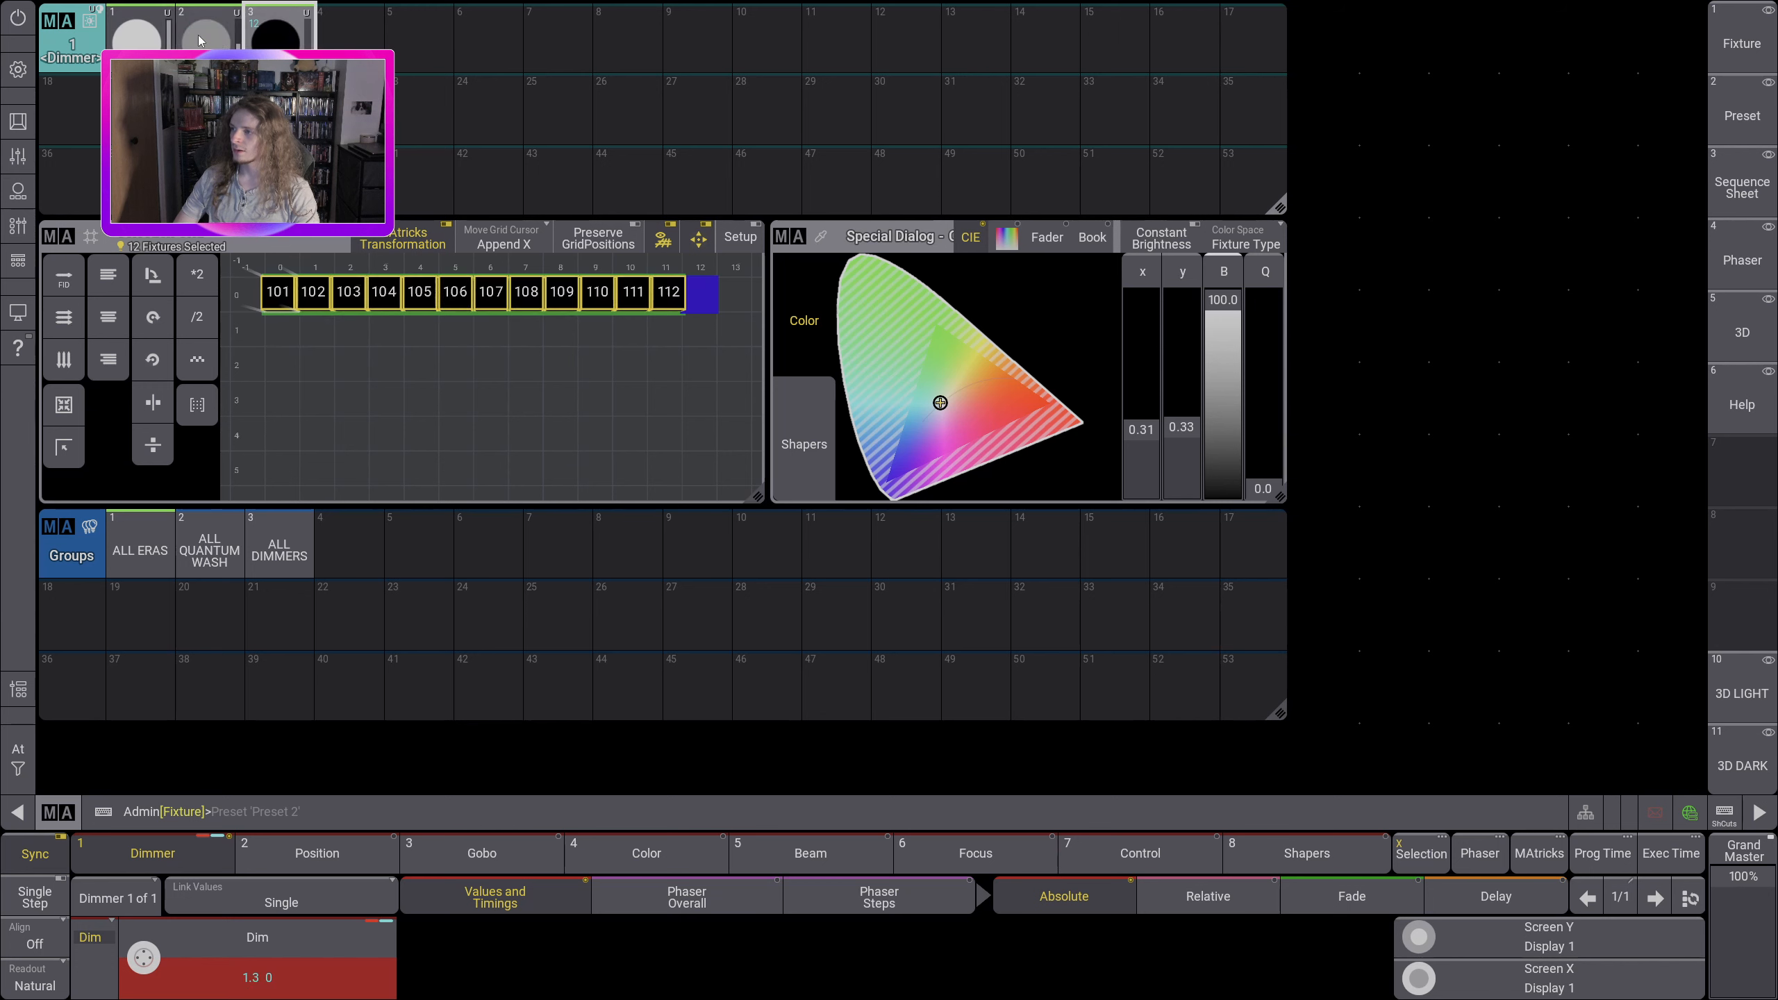
left_click(211, 45)
left_click(144, 45)
left_click(211, 45)
left_click(279, 45)
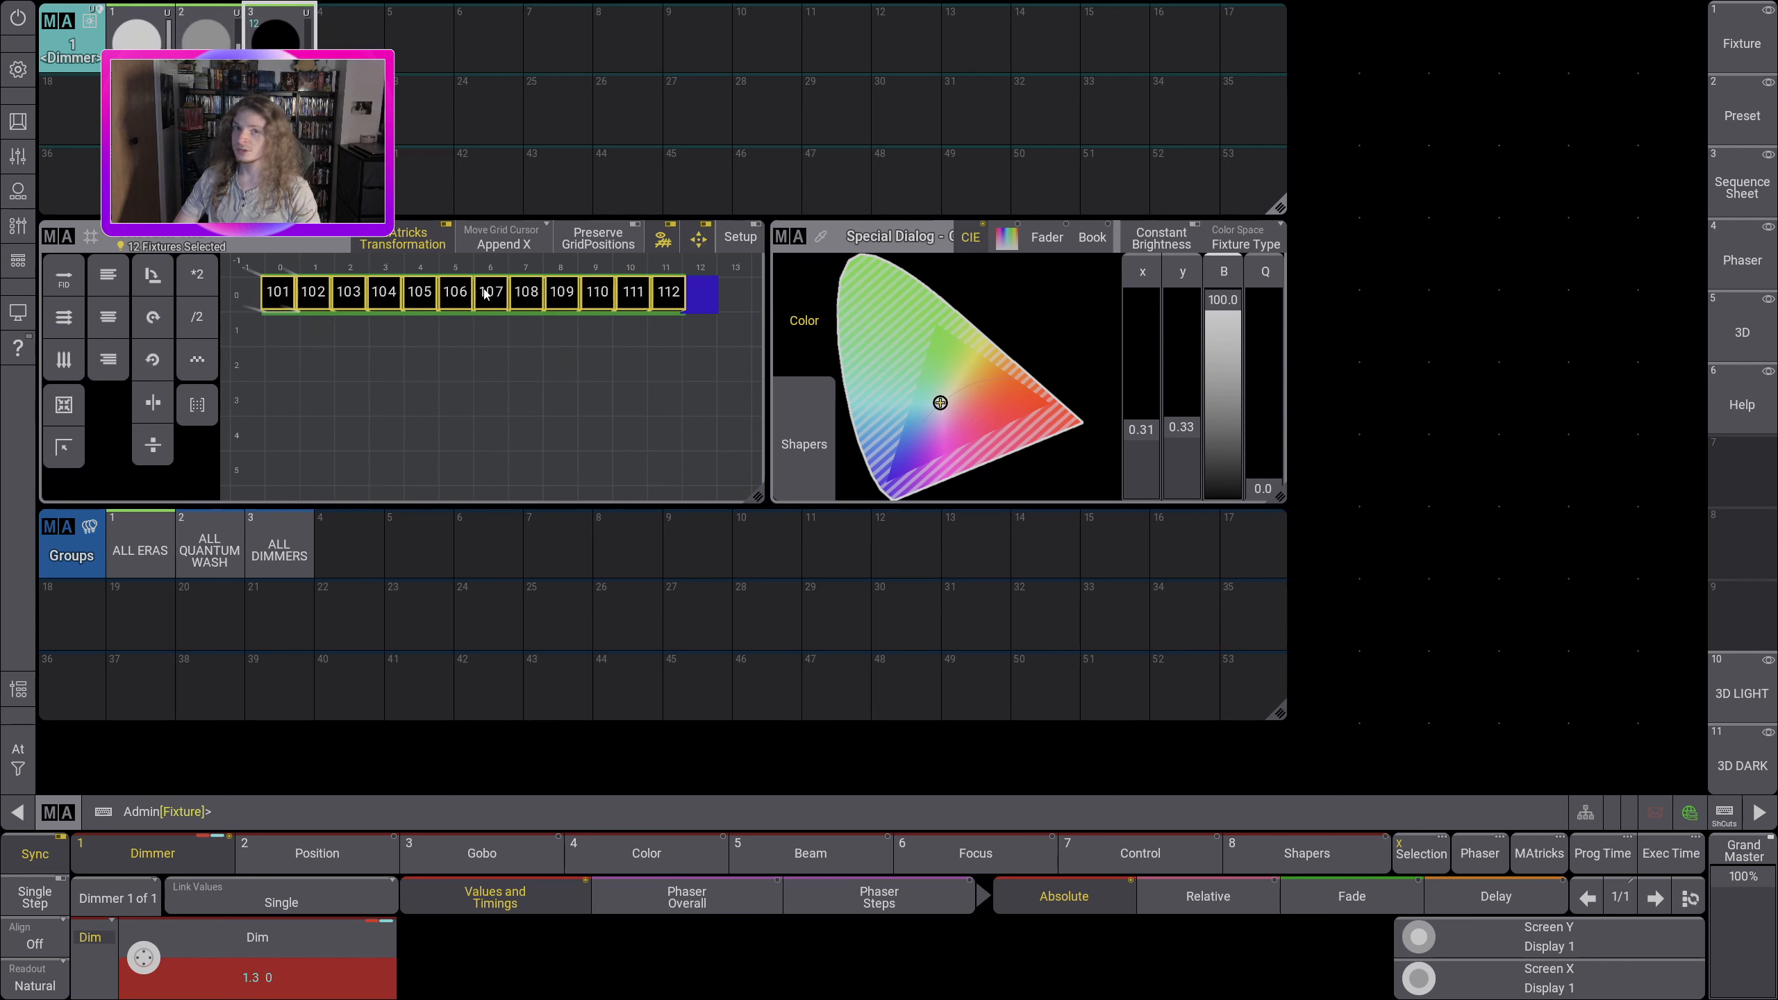
Step: Recall the full Dimmer preset and try an orange-red color on the fixtures before returning the color to white
left_click(128, 40)
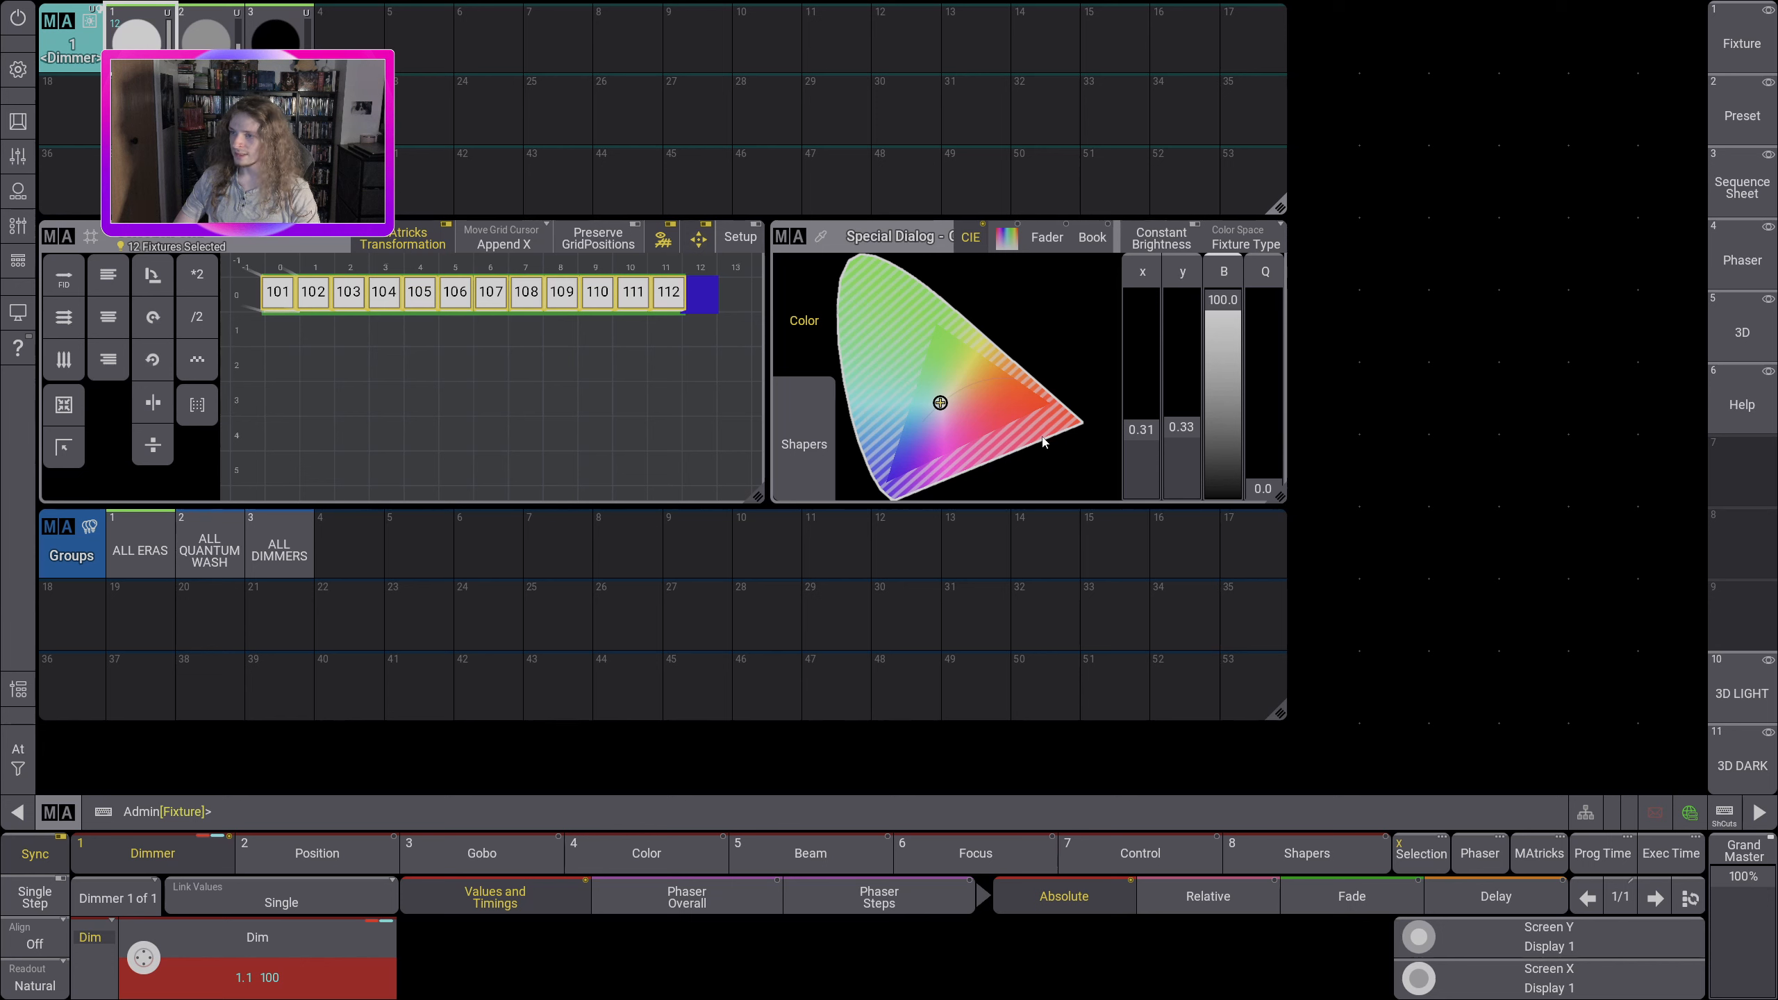
left_click_drag(939, 403, 987, 397)
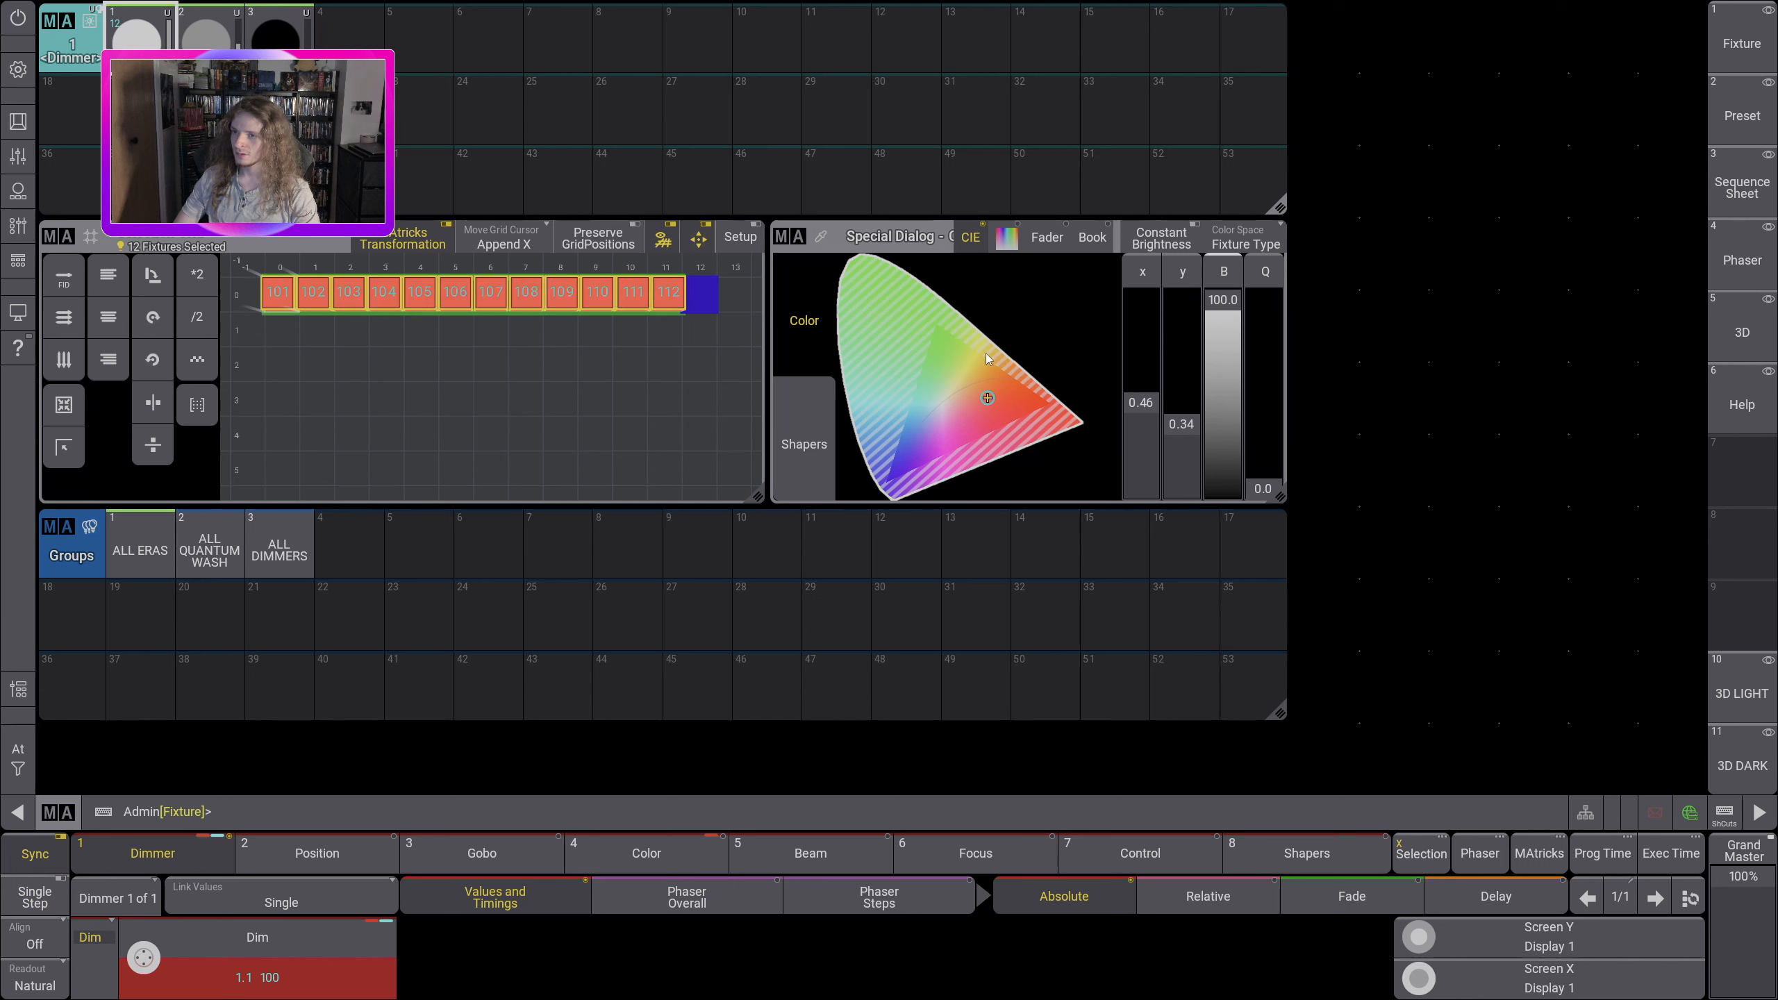
left_click(943, 400)
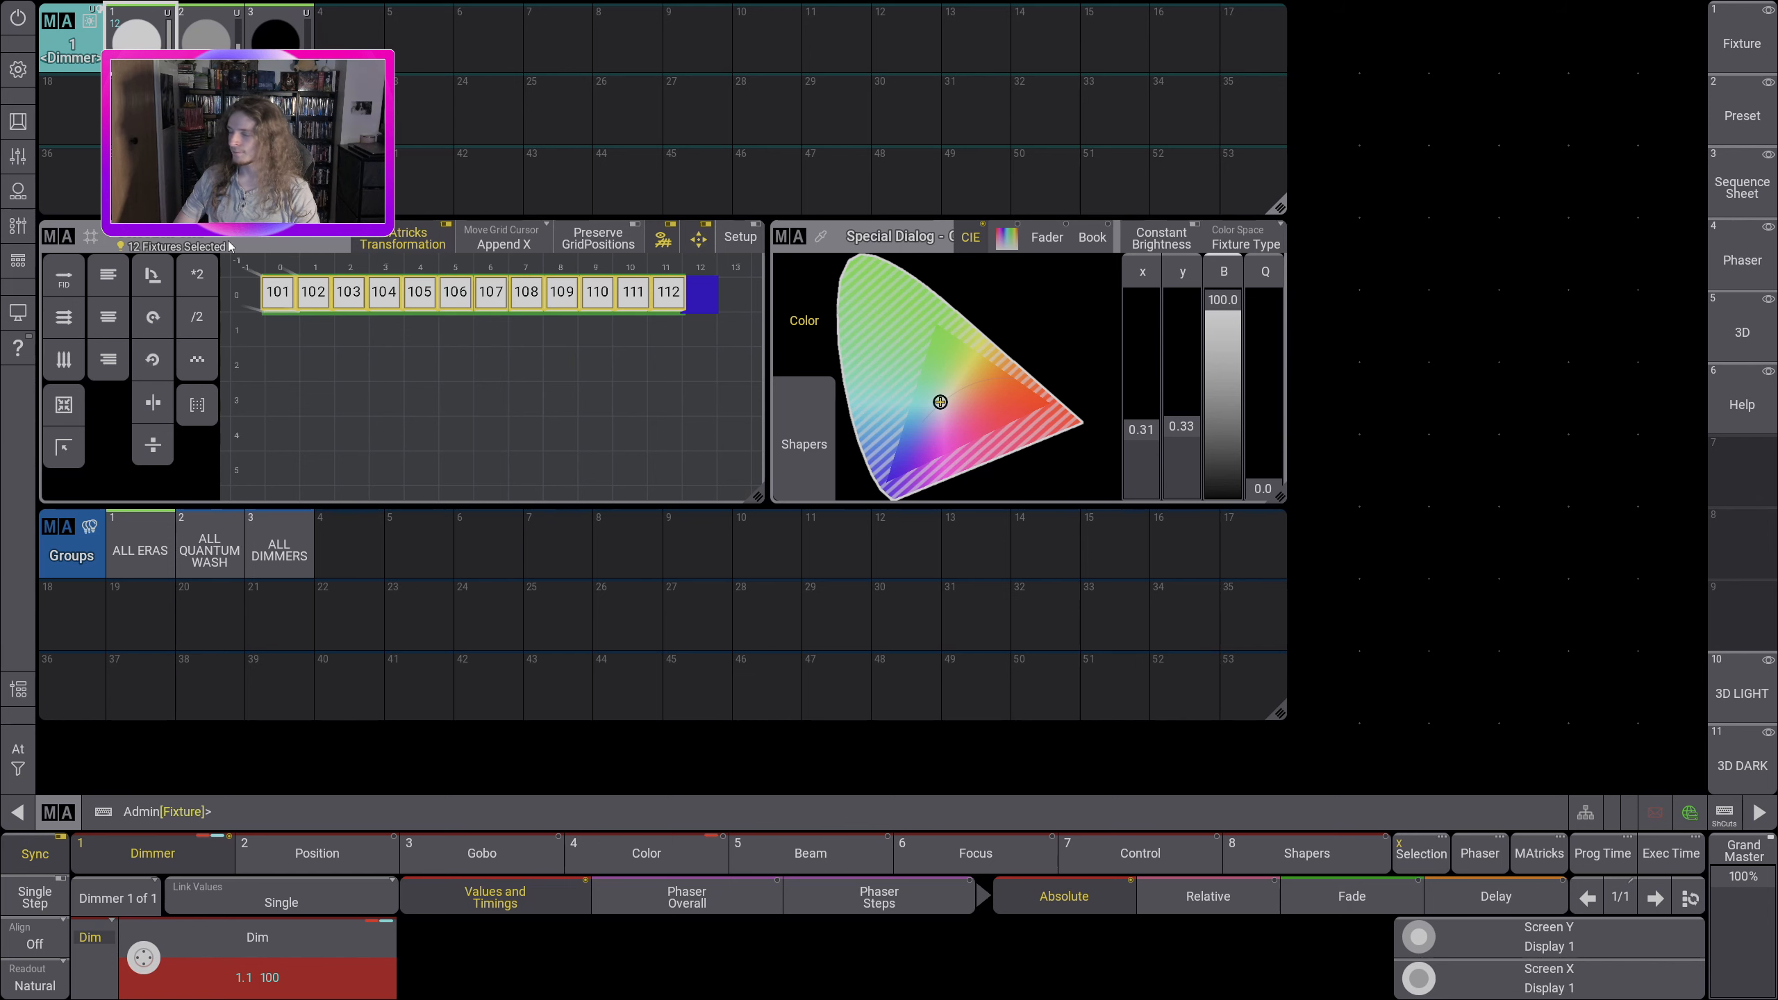
Step: Recall the 3D LIGHT view and clear the programmer of its selection and values
left_click(1729, 699)
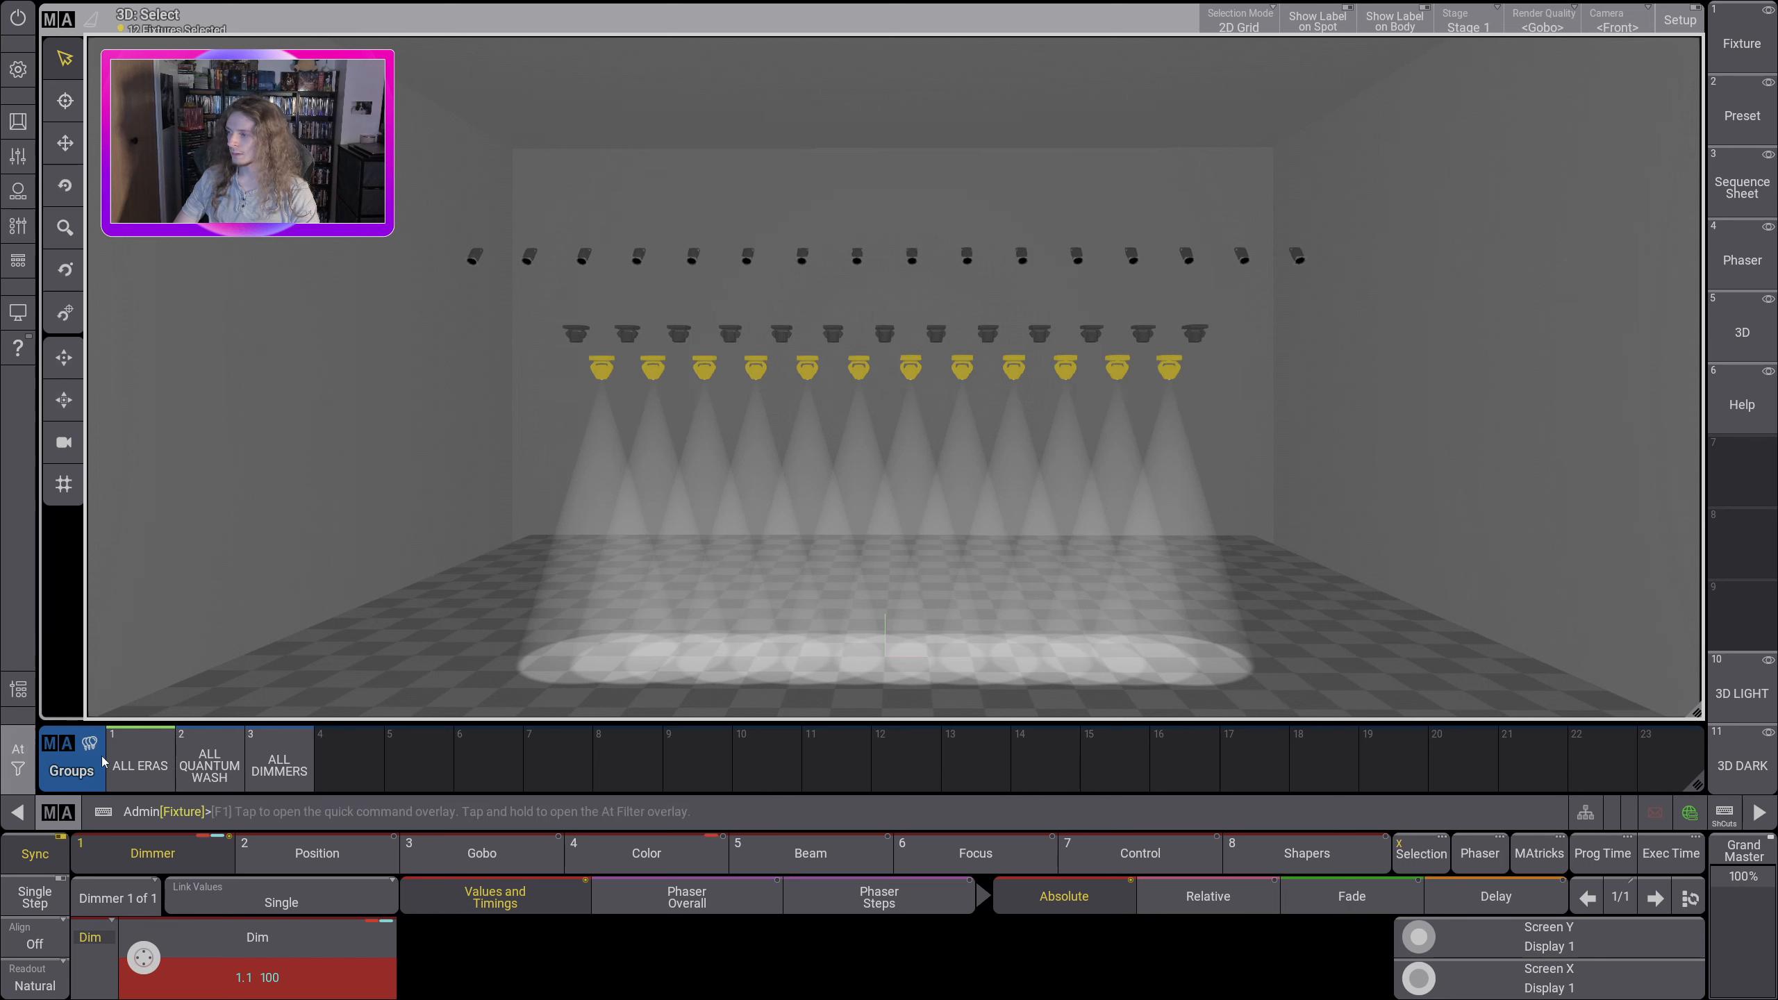
left_click(18, 758)
left_click(102, 769)
left_click(102, 769)
left_click(480, 552)
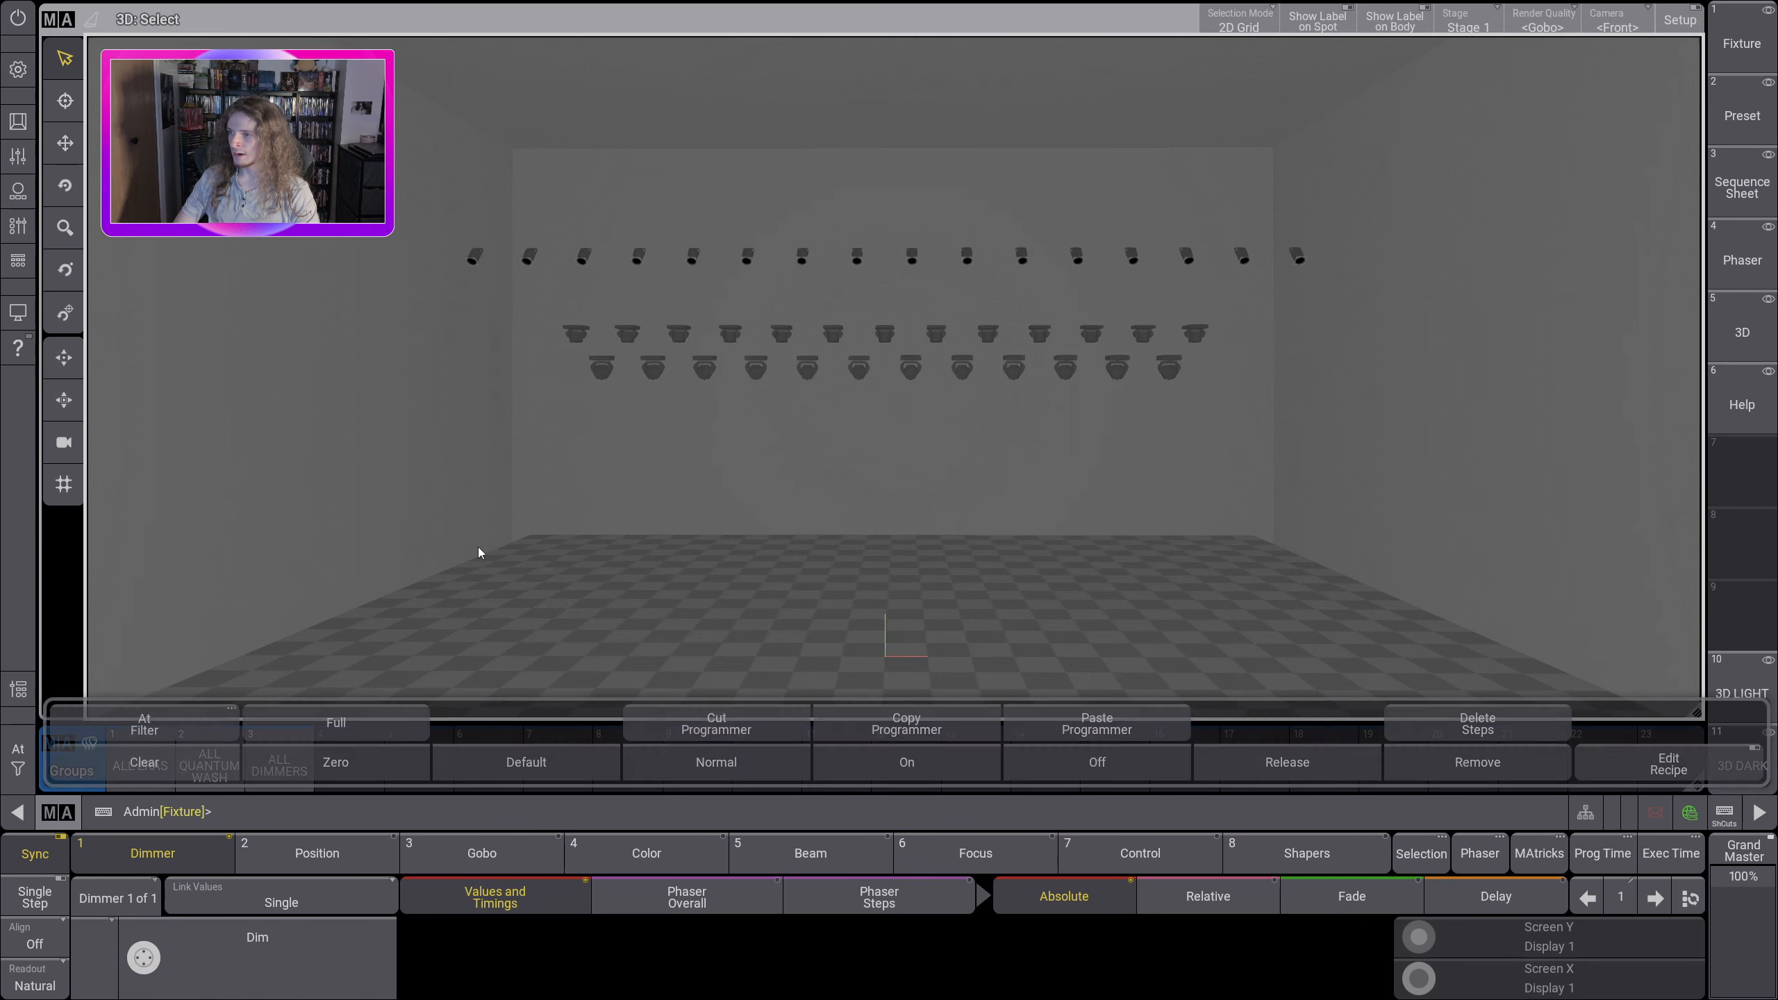
Step: Select the first two Era fixtures in the 3D viewer and check them in the Preset view's selection grid
left_click_drag(565, 354, 1208, 425)
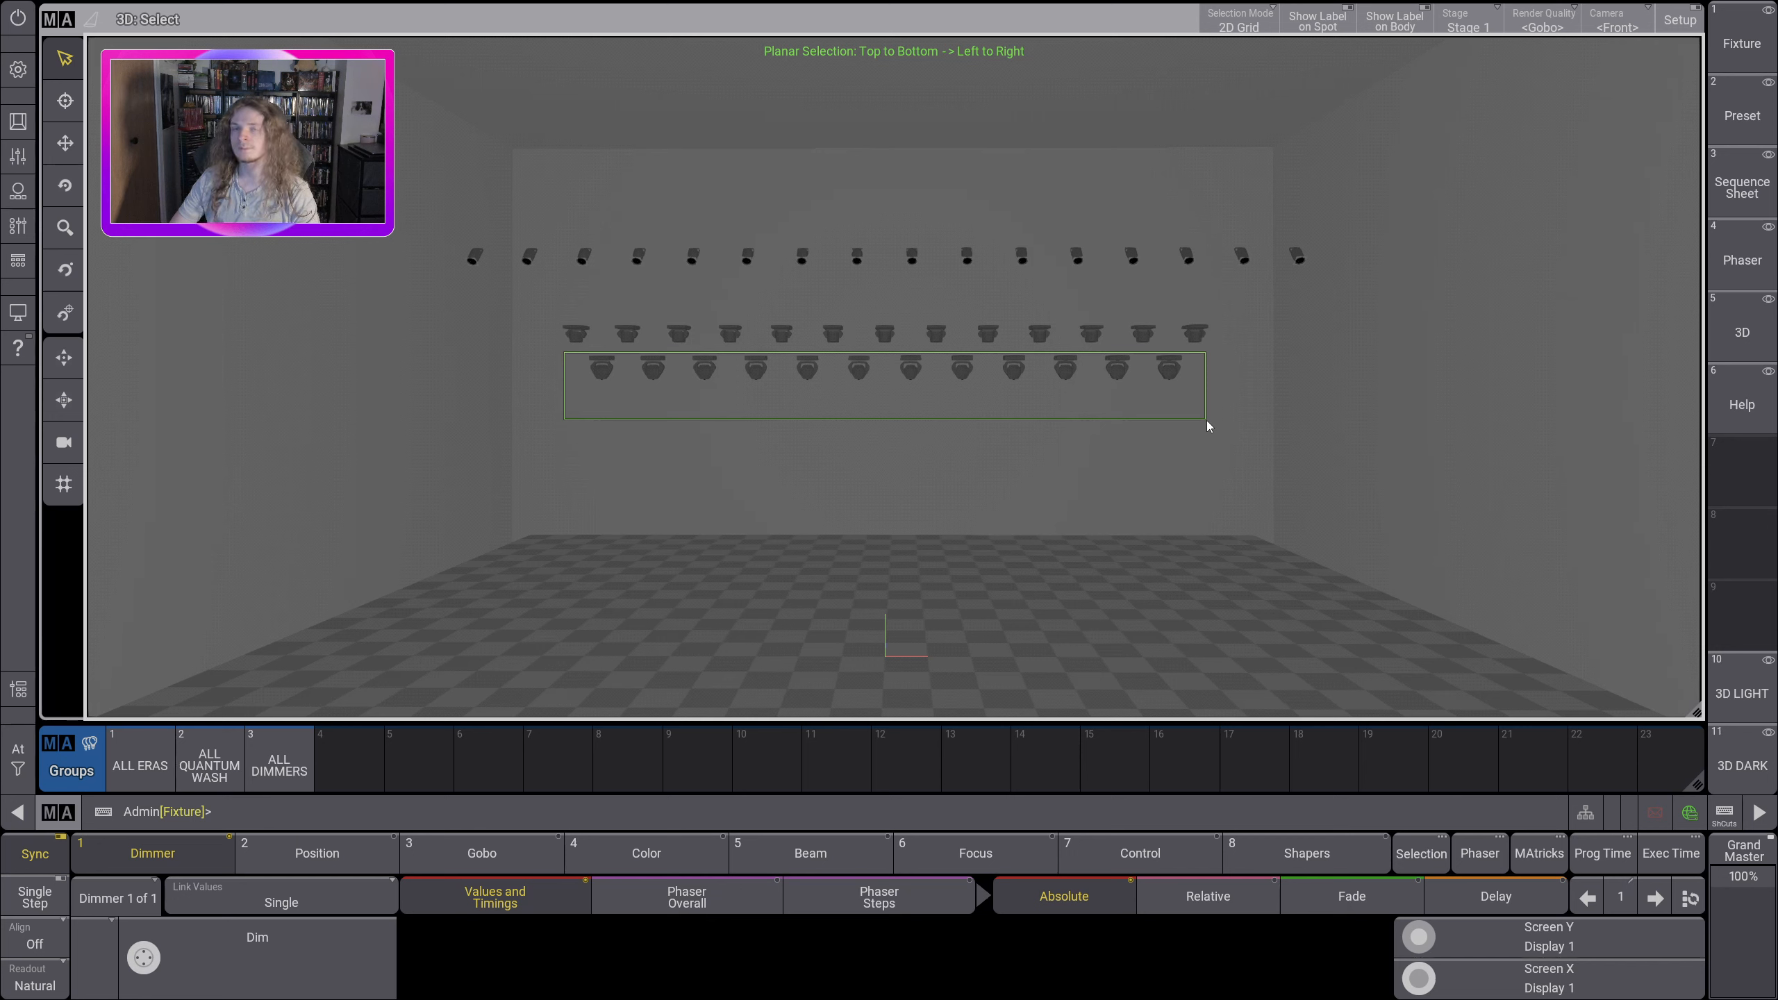
left_click_drag(1206, 420, 626, 449)
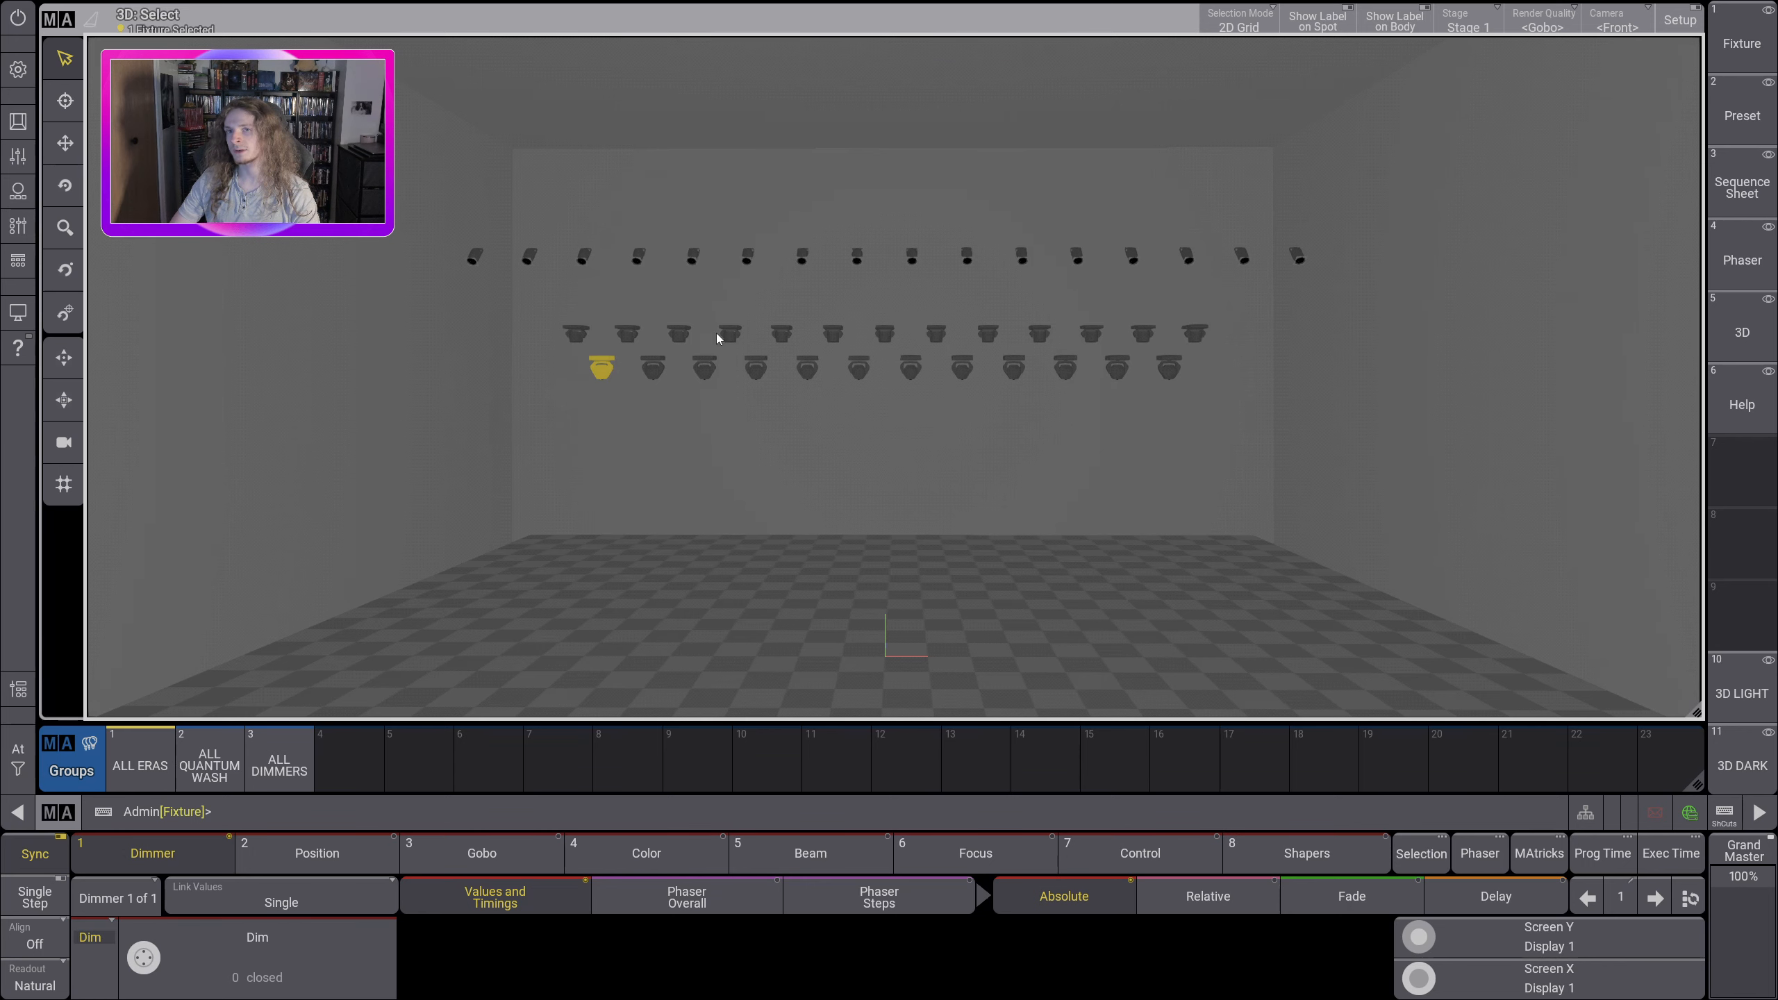
left_click(1741, 111)
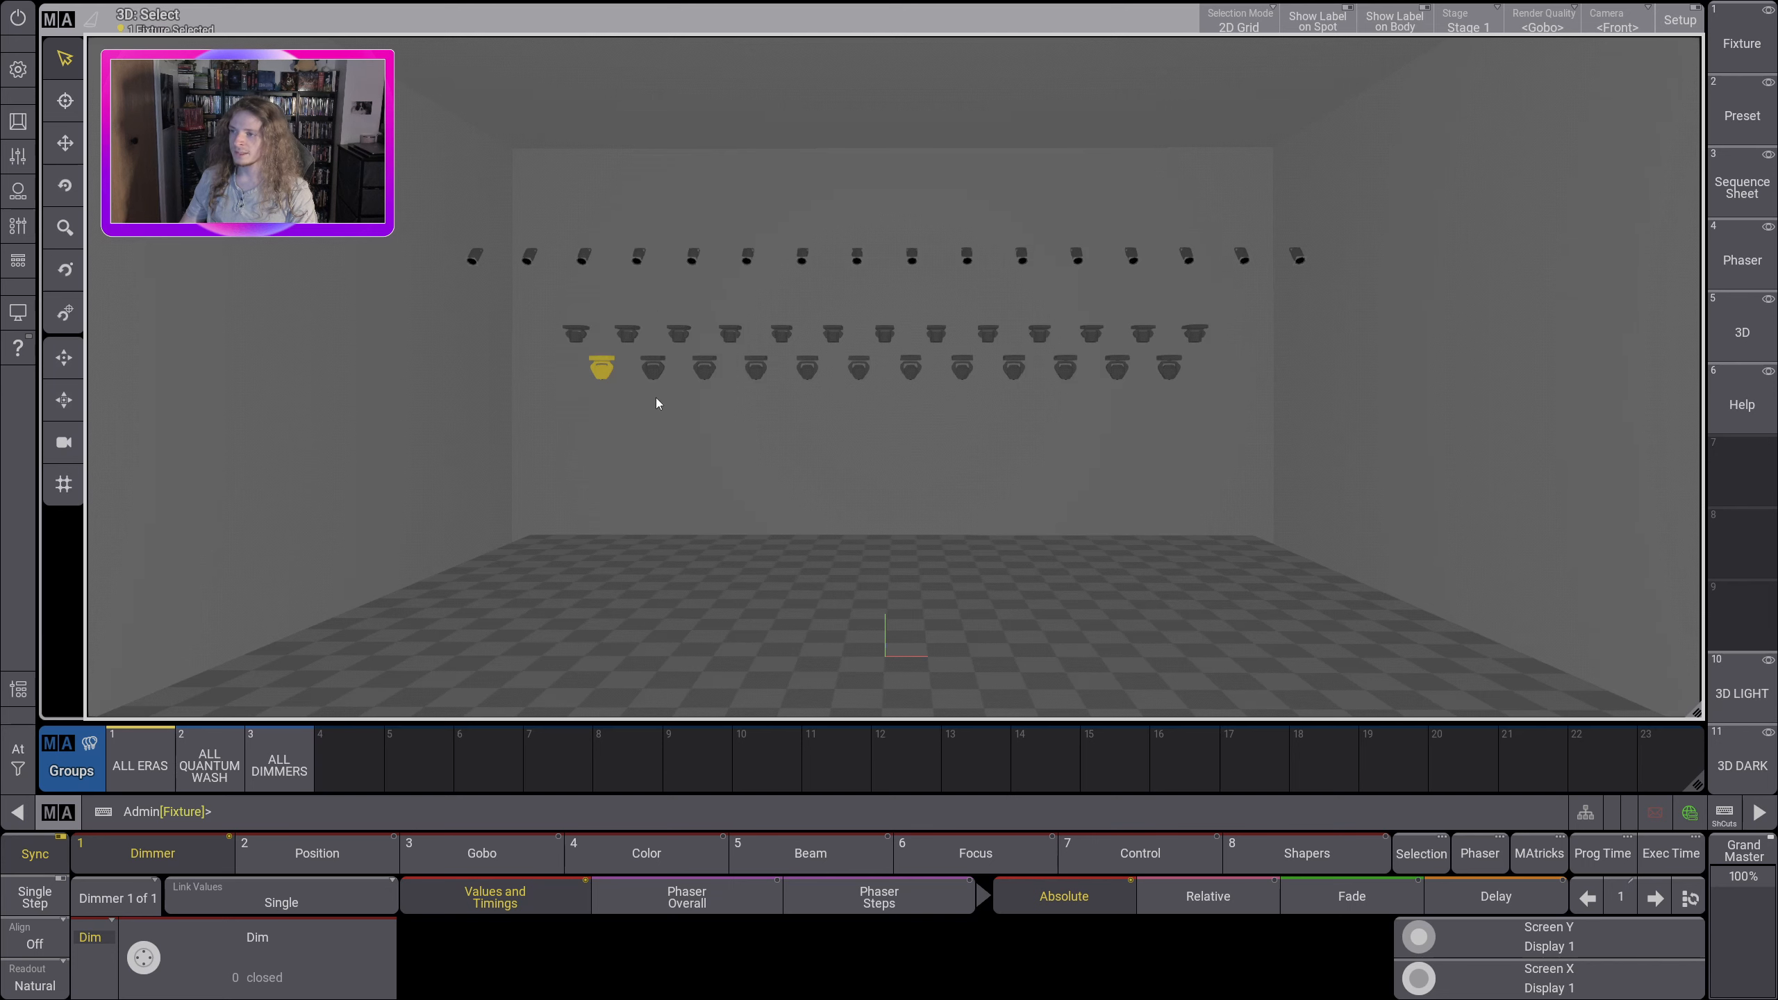
left_click_drag(632, 360, 677, 421)
left_click(1741, 113)
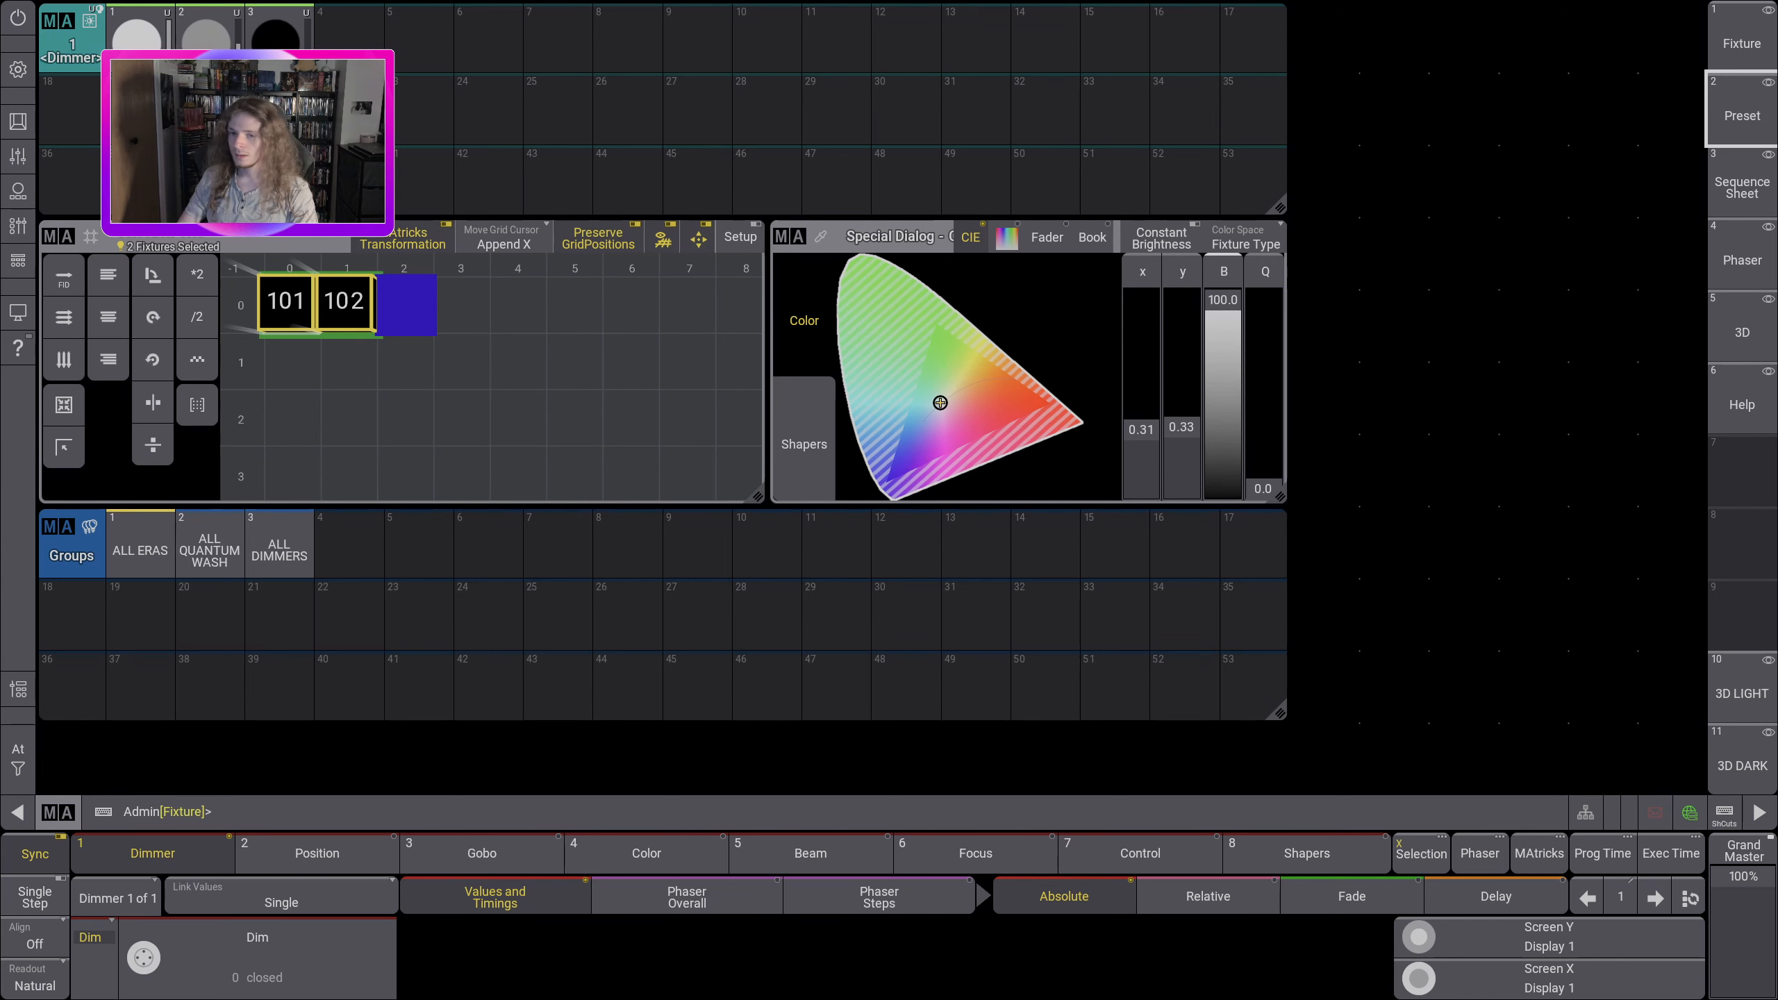
Step: Return to the 3D LIGHT view and clear the two-fixture selection
left_click(1742, 689)
left_click(17, 758)
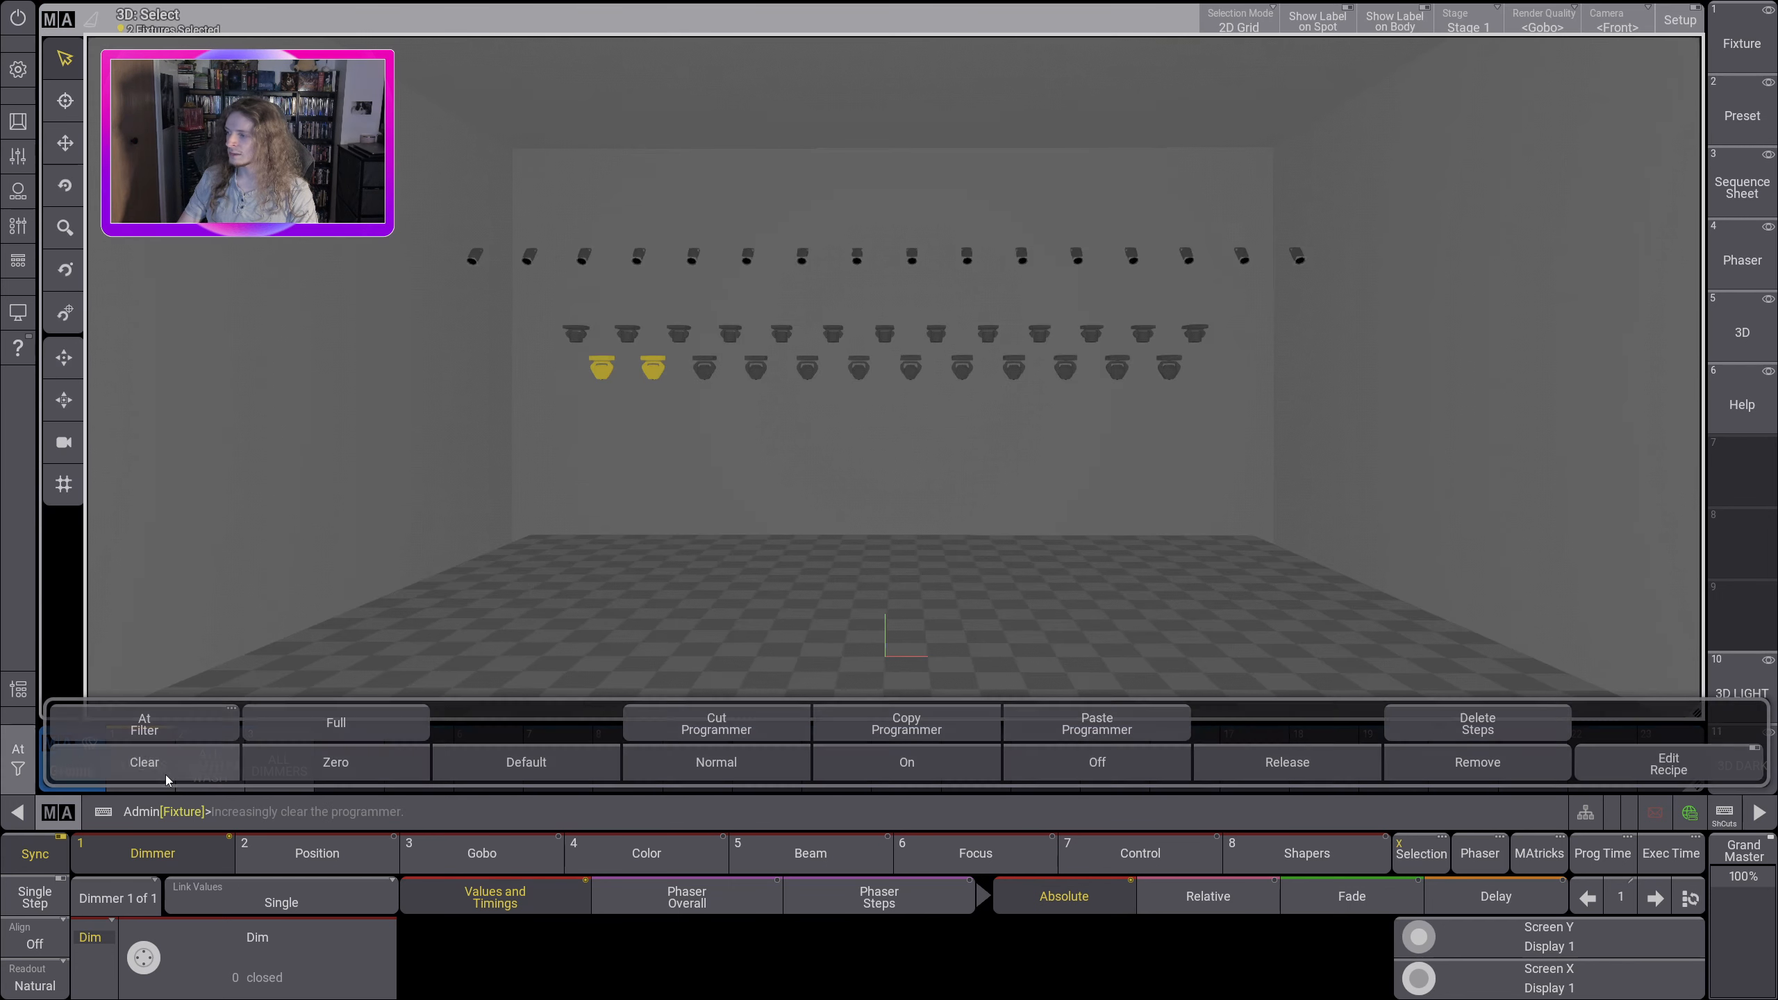
left_click(162, 767)
left_click(163, 770)
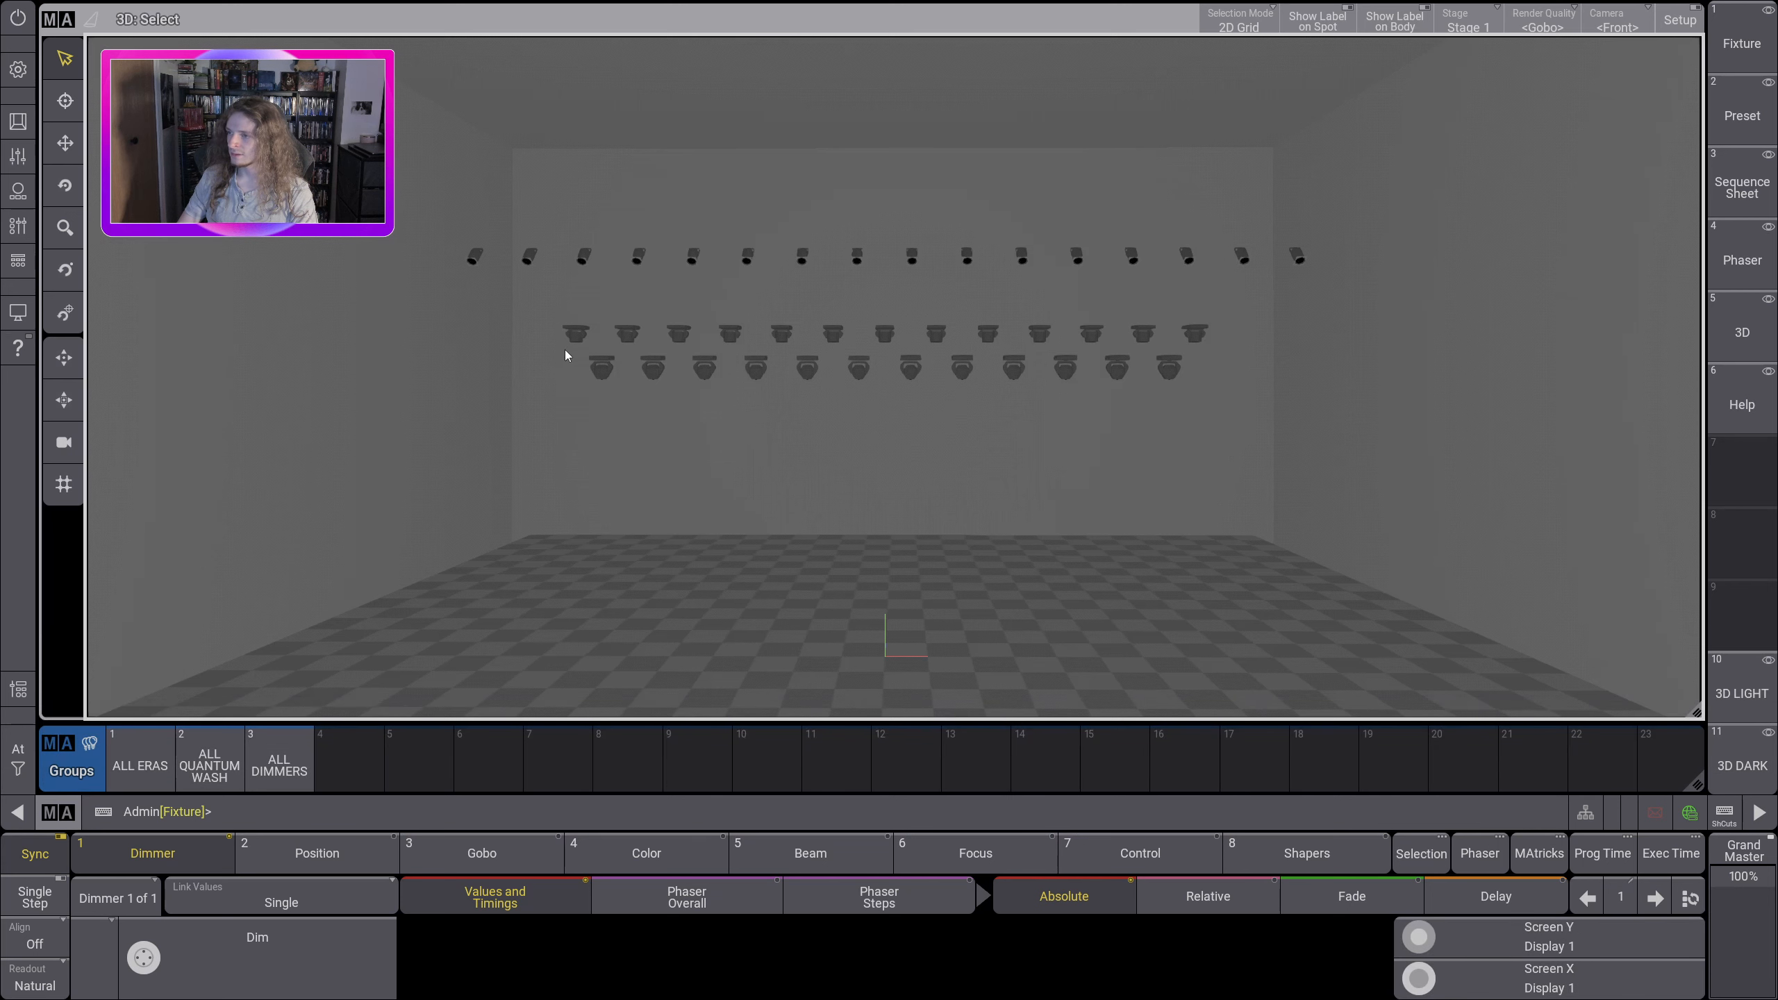
Step: Select the whole row of 12 Era fixtures in the 3D viewer and show the Shapers dialog in the Preset view
left_click_drag(565, 350, 1220, 438)
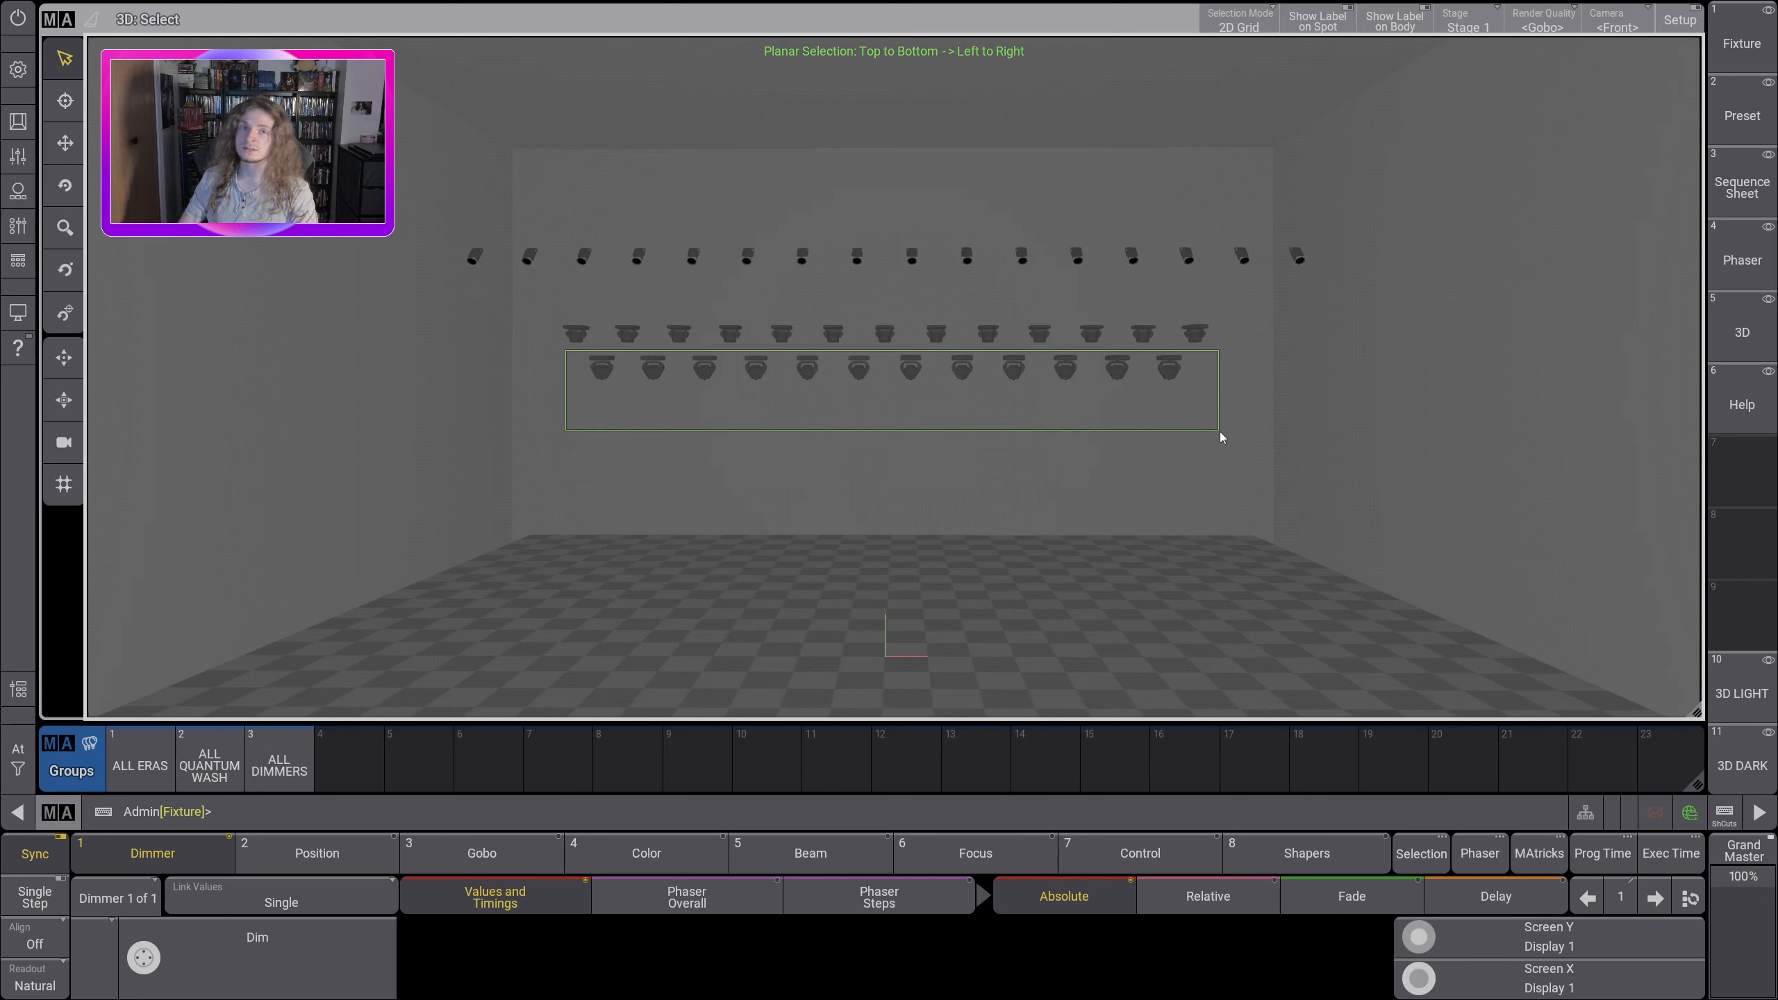
left_click_drag(1221, 438, 1205, 421)
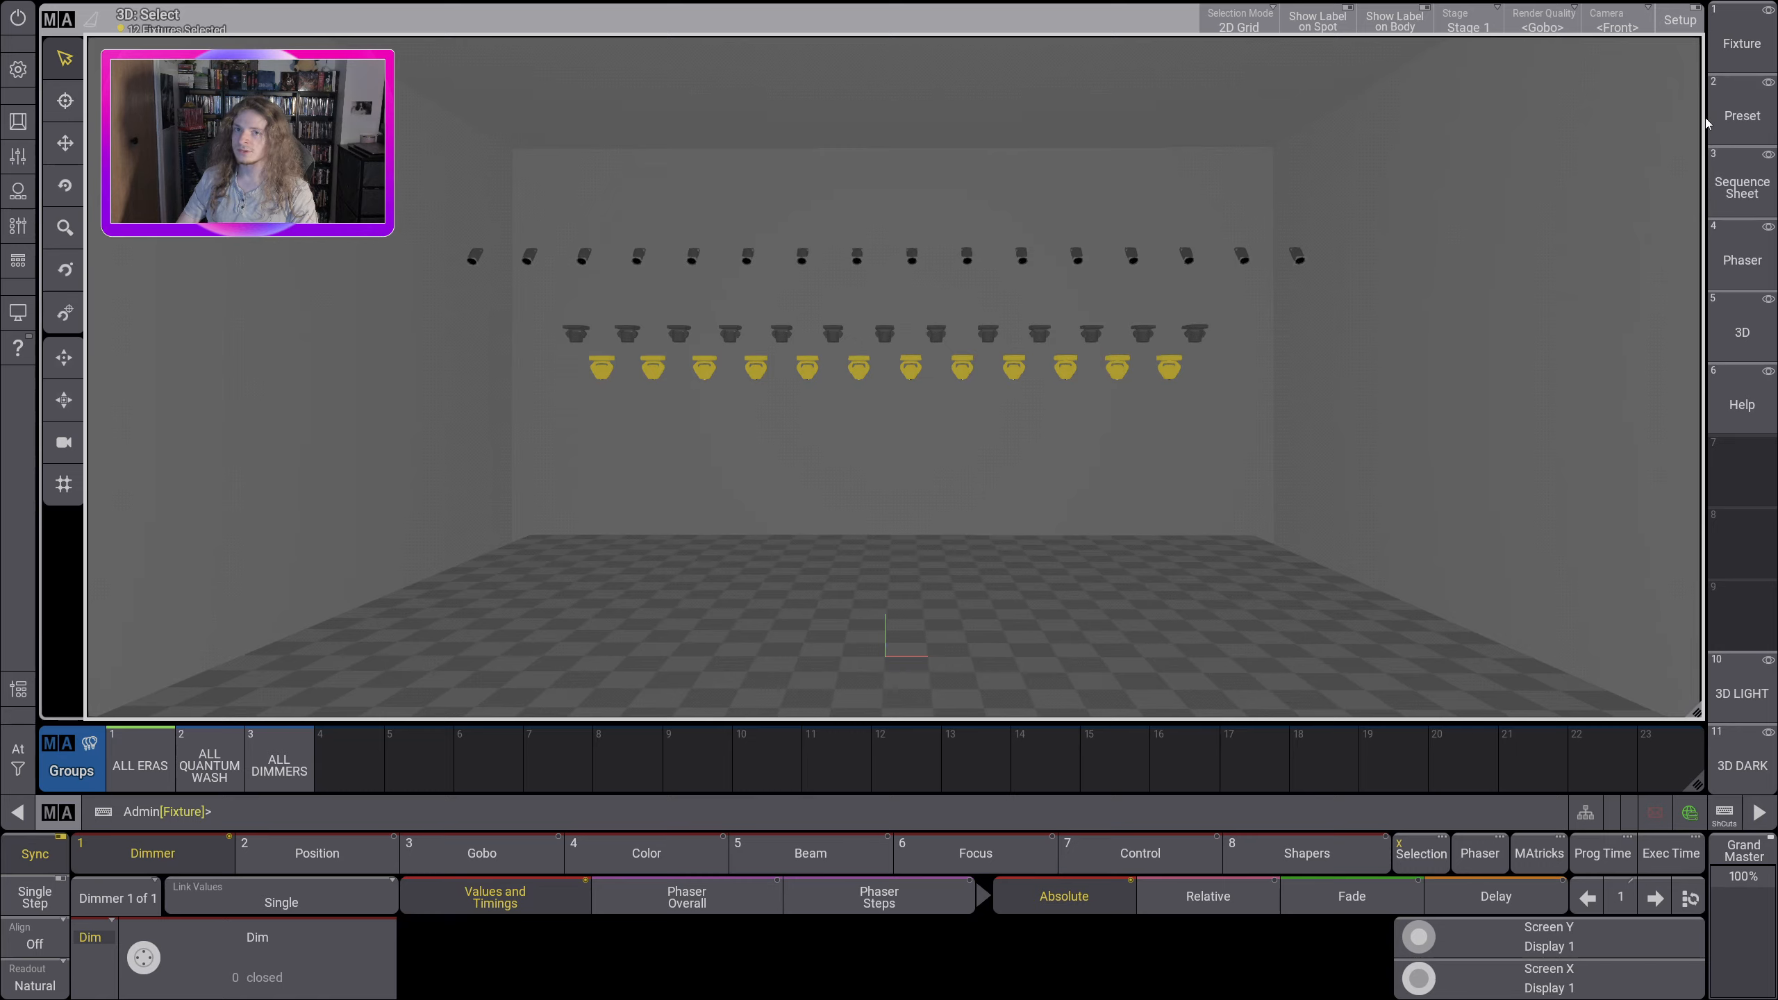
left_click(1742, 115)
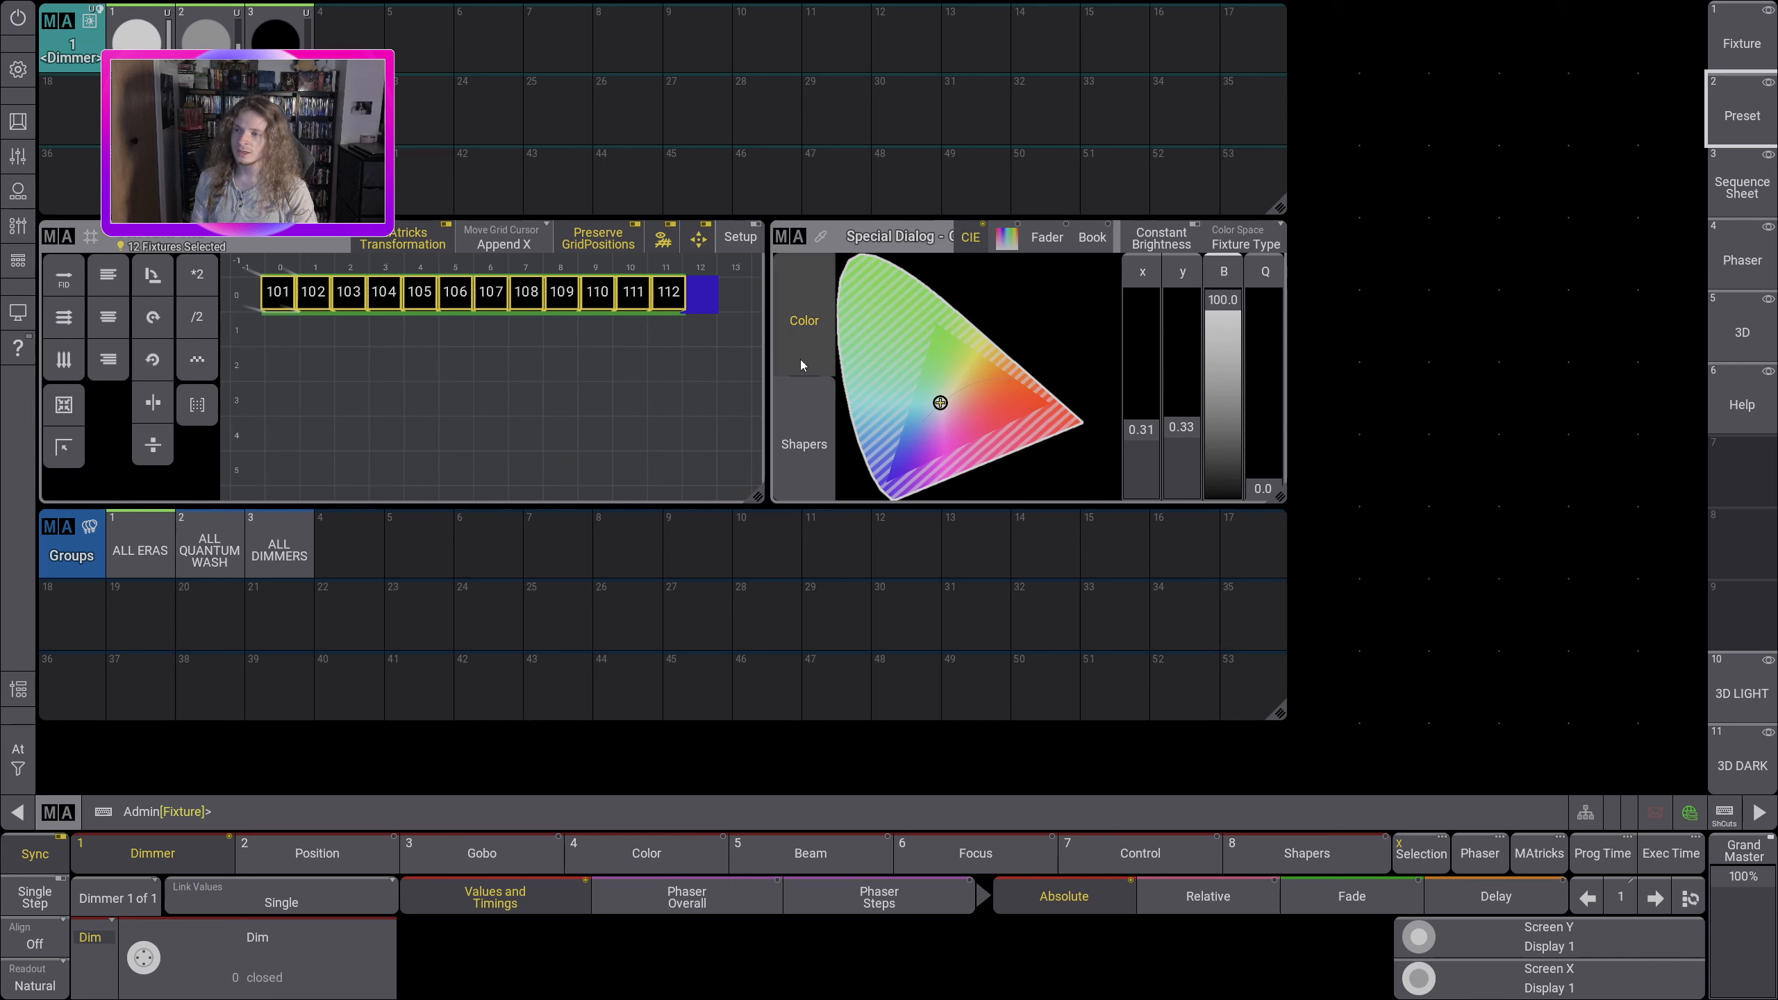
left_click(795, 450)
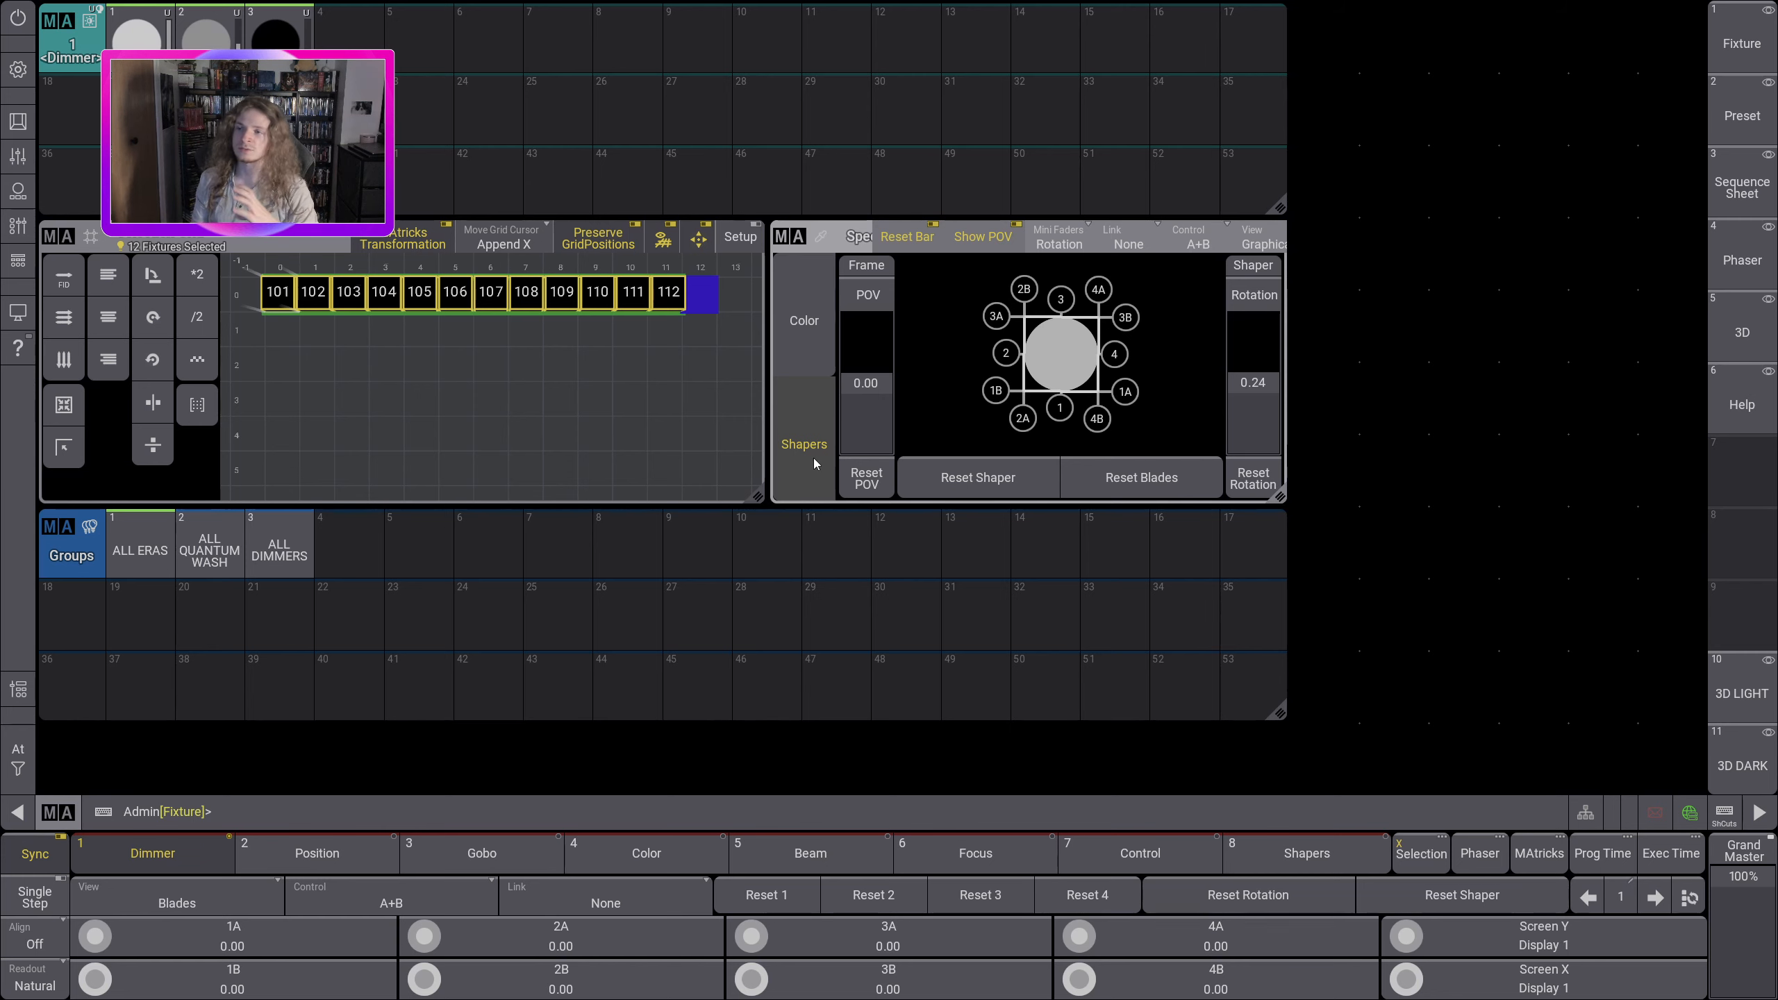
Step: Recall the 3D LIGHT view and narrow the 3D window to about two thirds of its width, keeping its full height
left_click(1742, 683)
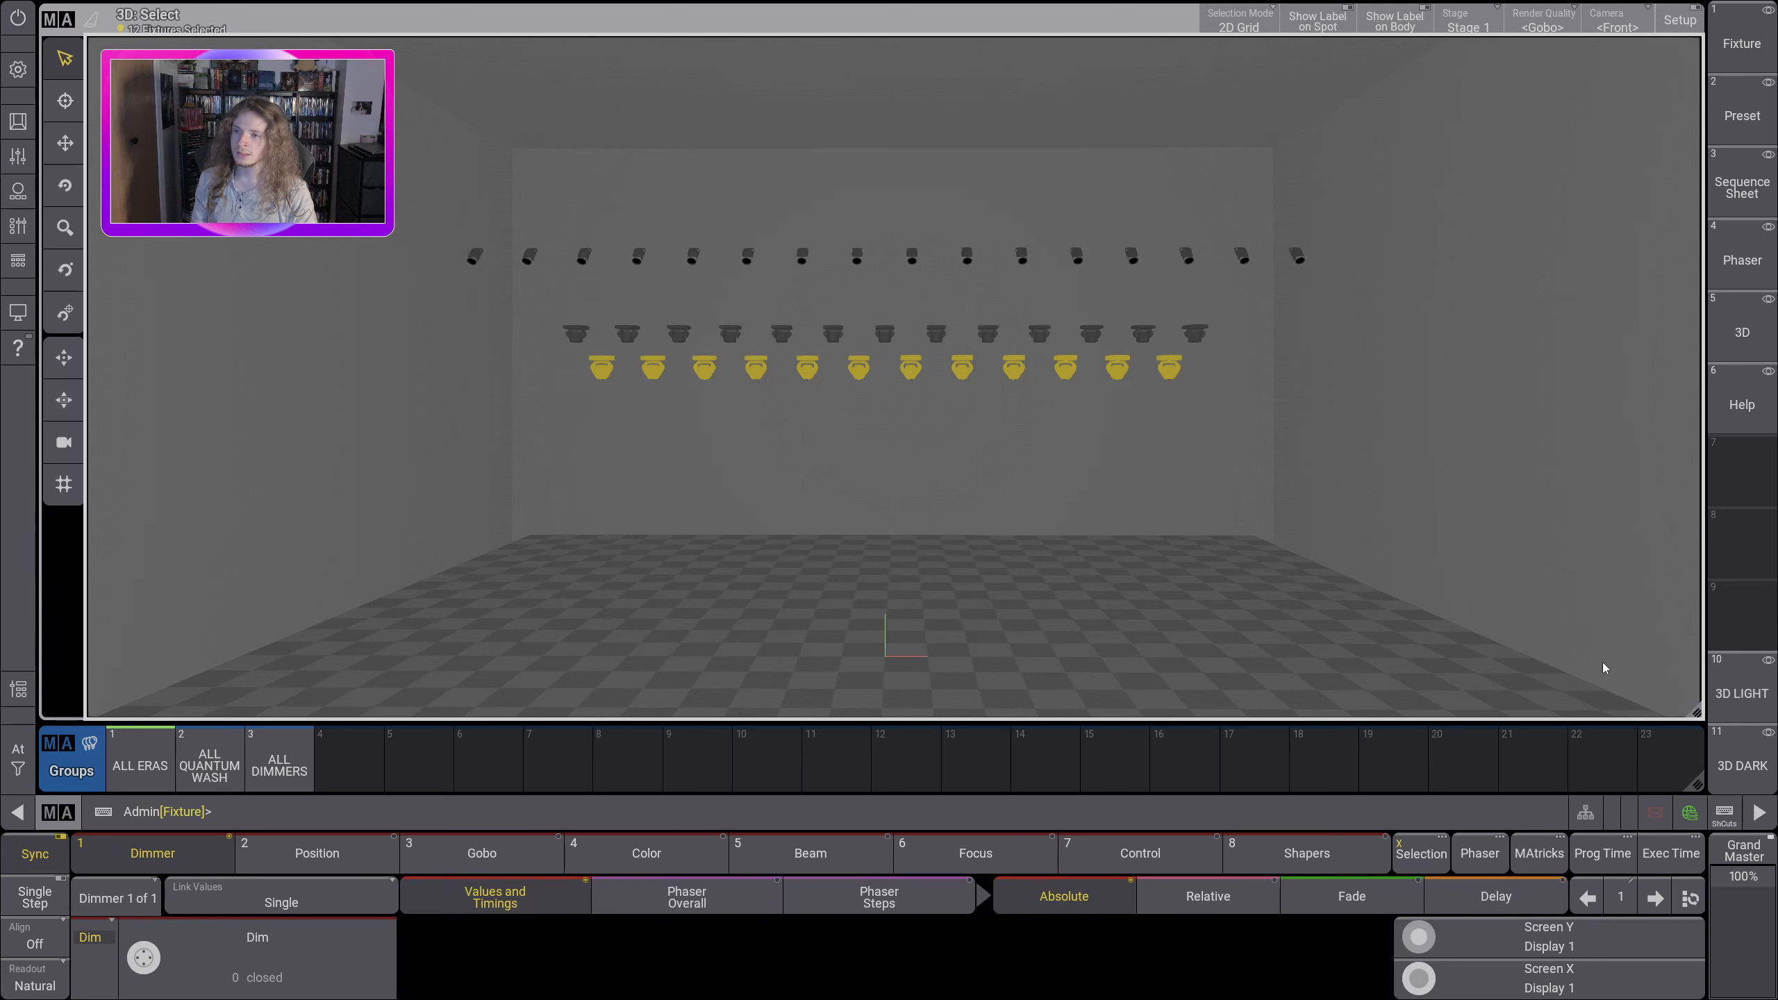
left_click_drag(1697, 713, 1556, 572)
left_click_drag(1457, 633, 1155, 719)
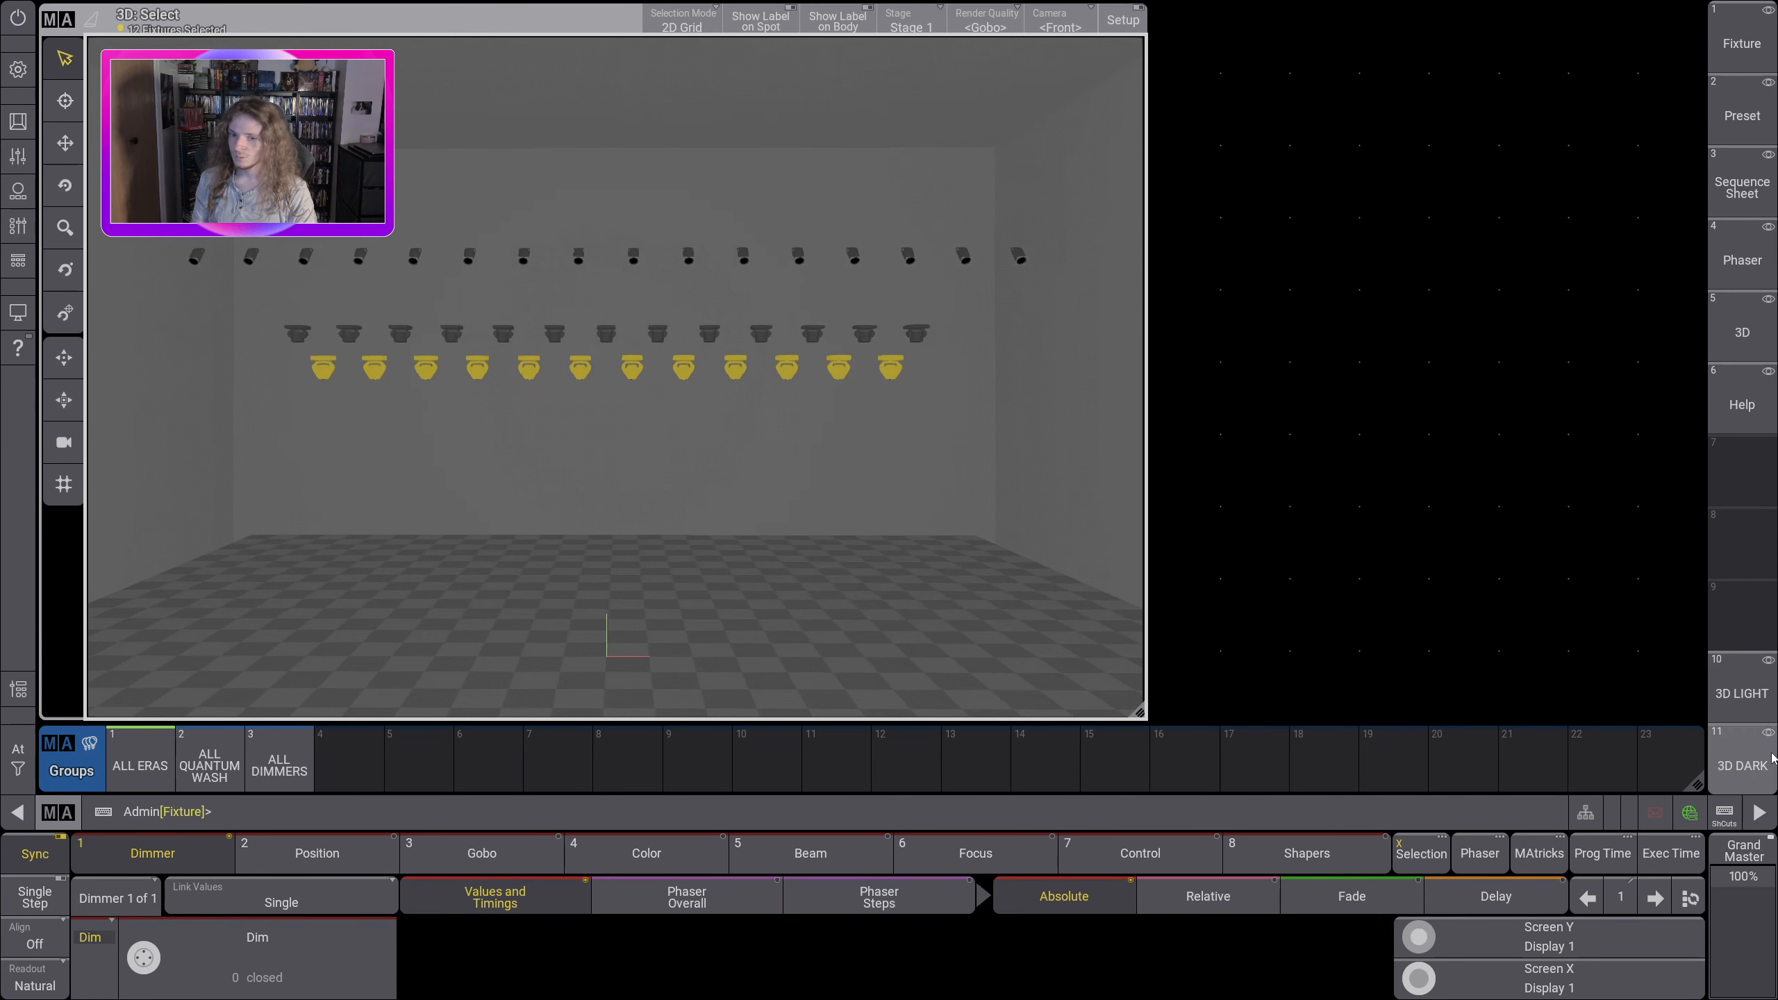
Step: In the 3D DARK view, narrow the 3D window to about two thirds width and add a Special Dialog showing Shapers beside it
left_click(1742, 759)
left_click_drag(1697, 716, 1150, 722)
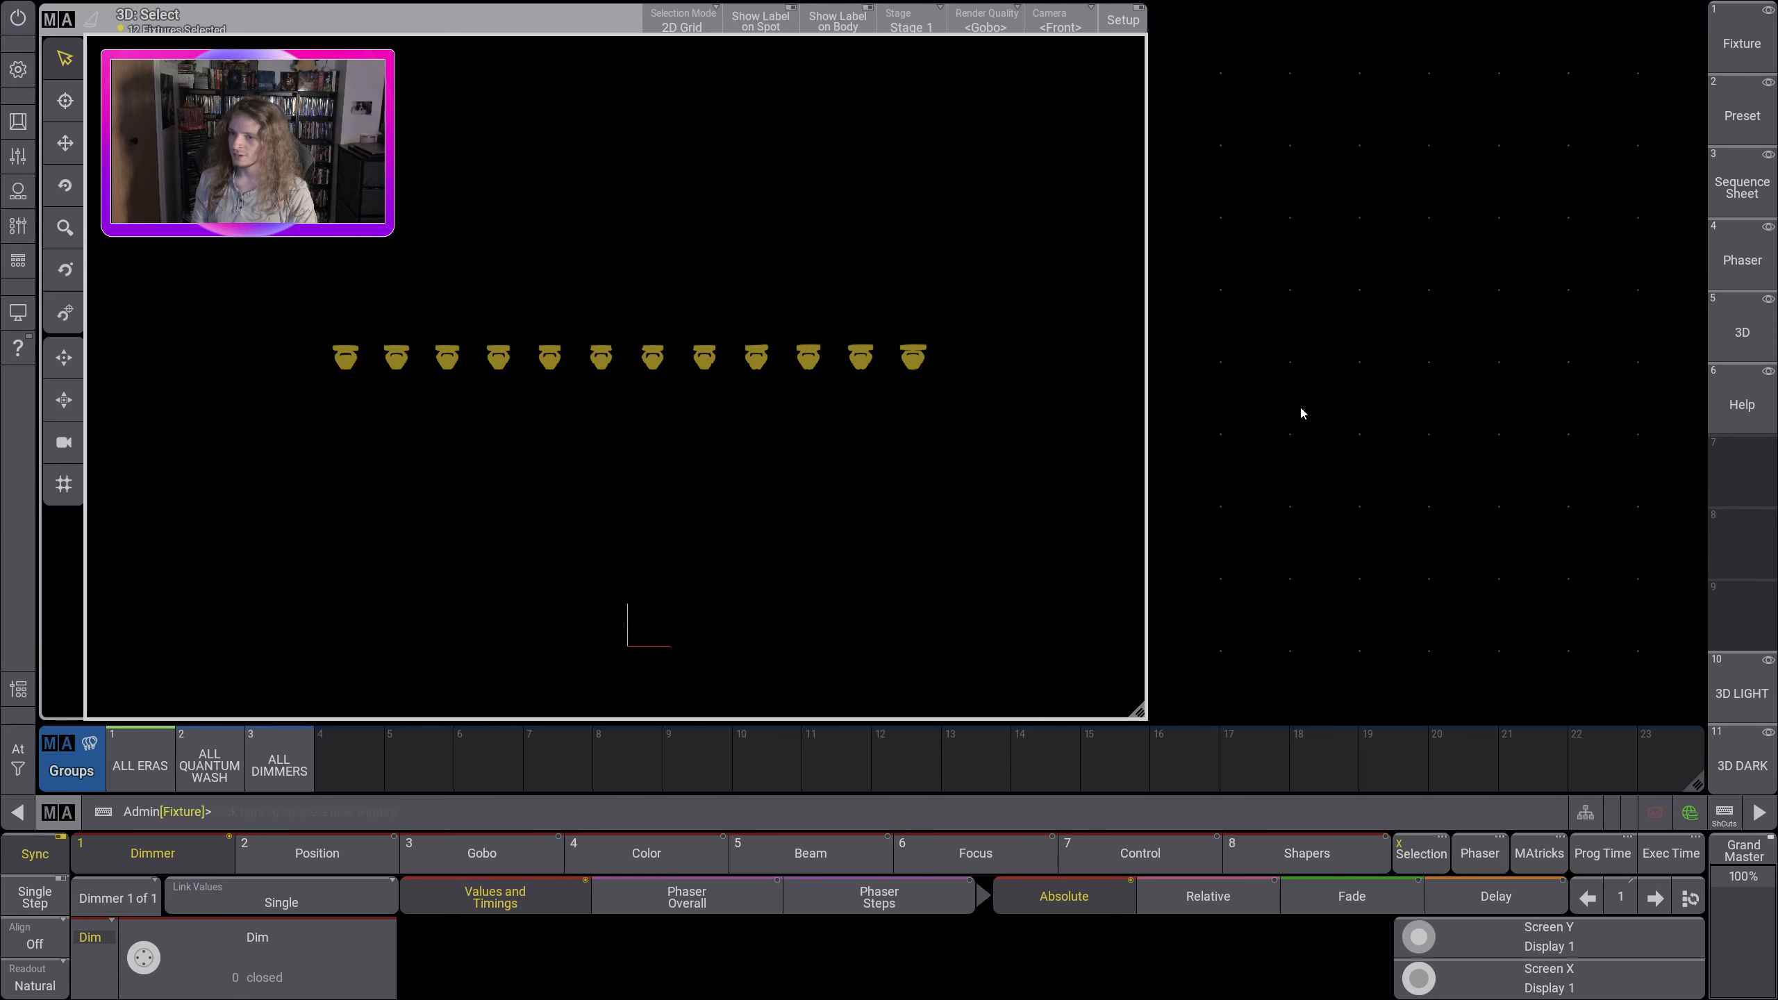
left_click_drag(1170, 390, 1701, 718)
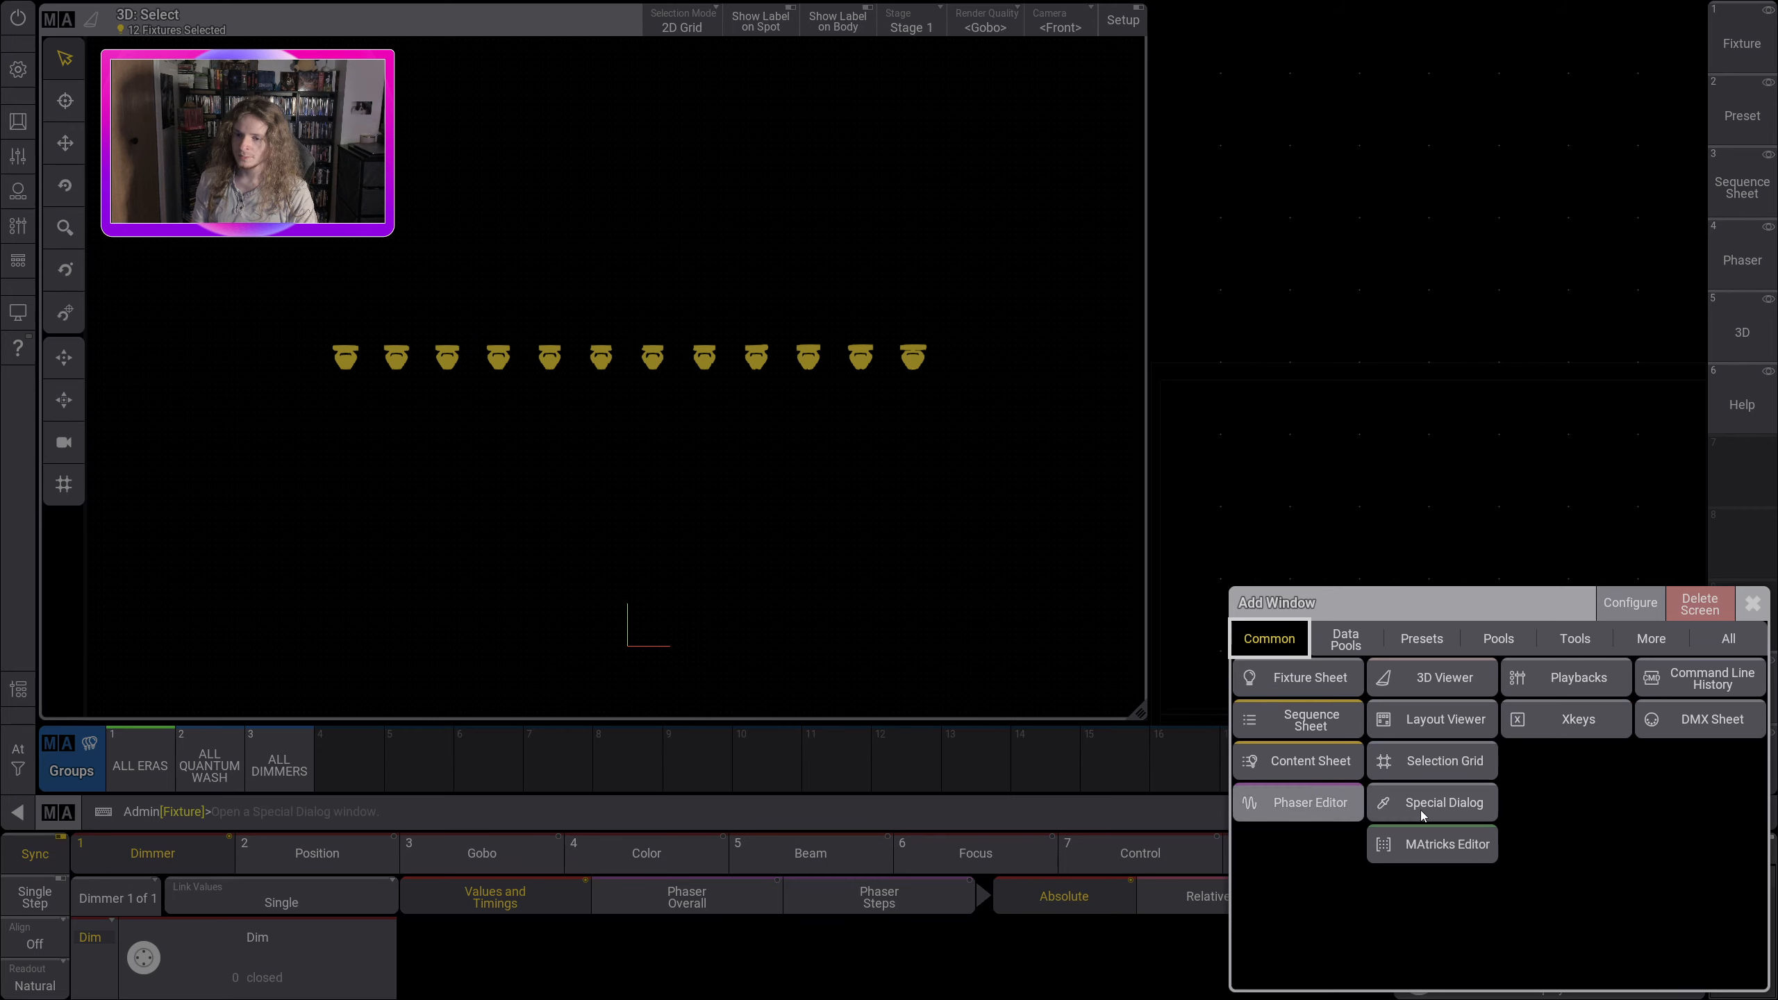
left_click(1373, 804)
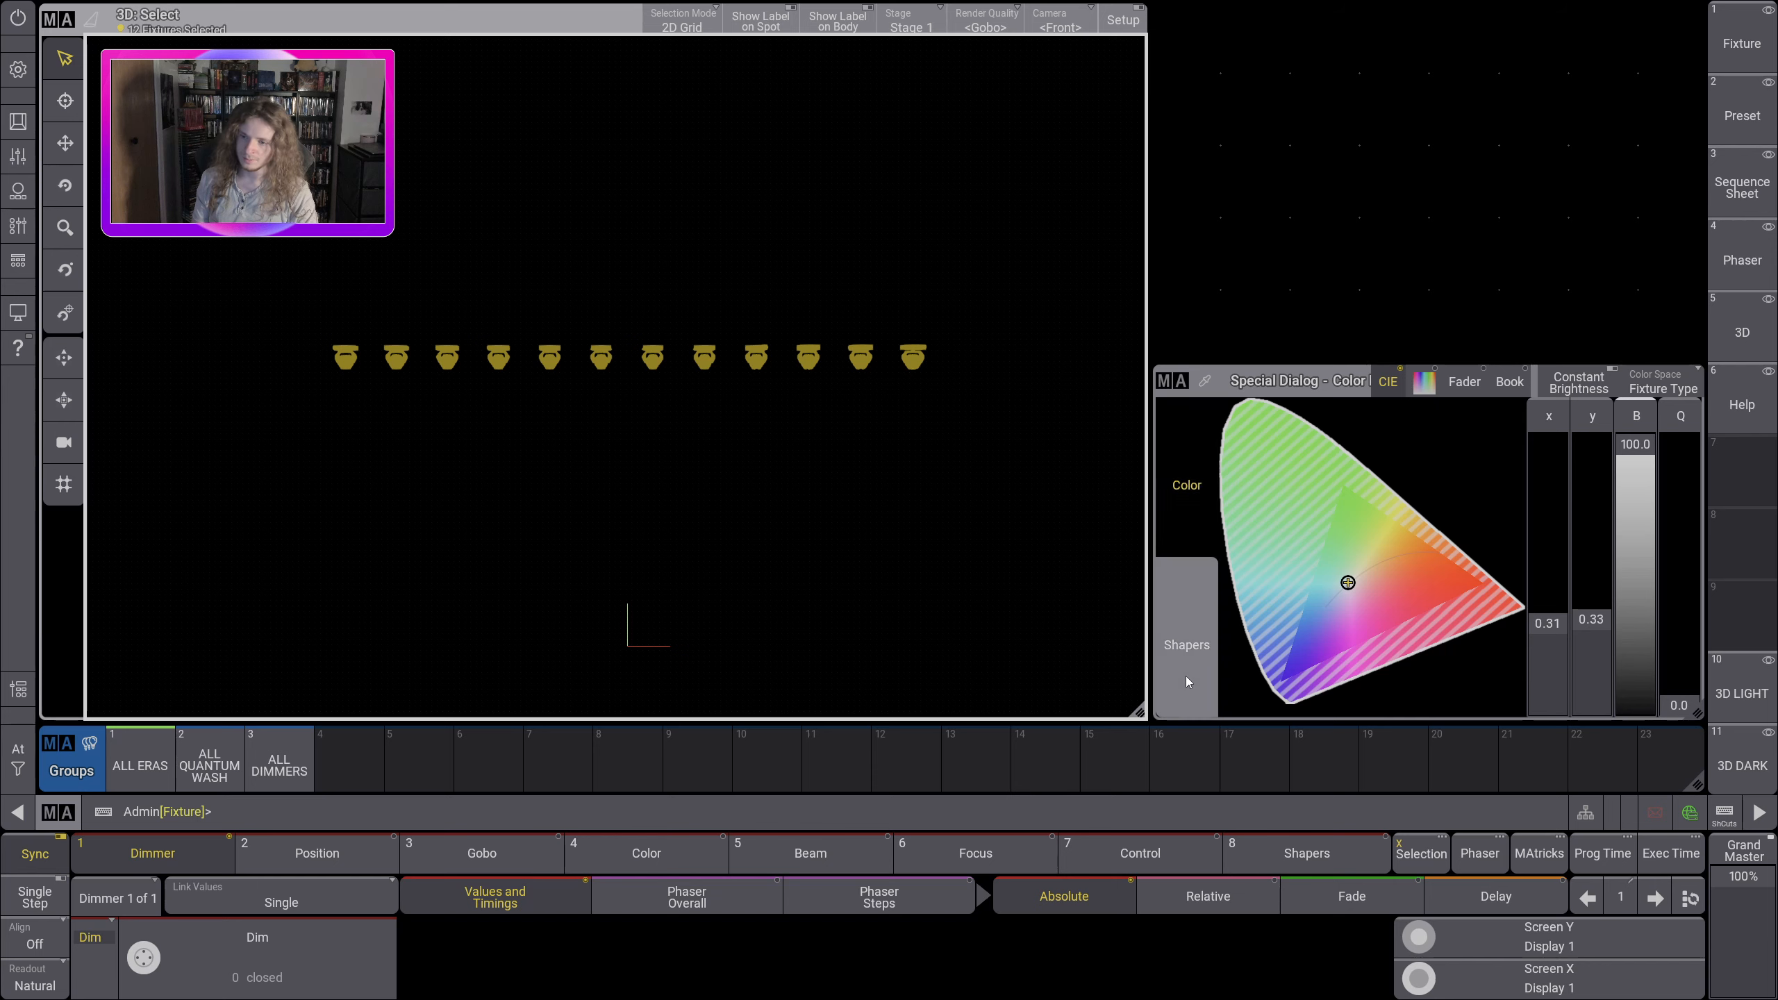
left_click(1186, 641)
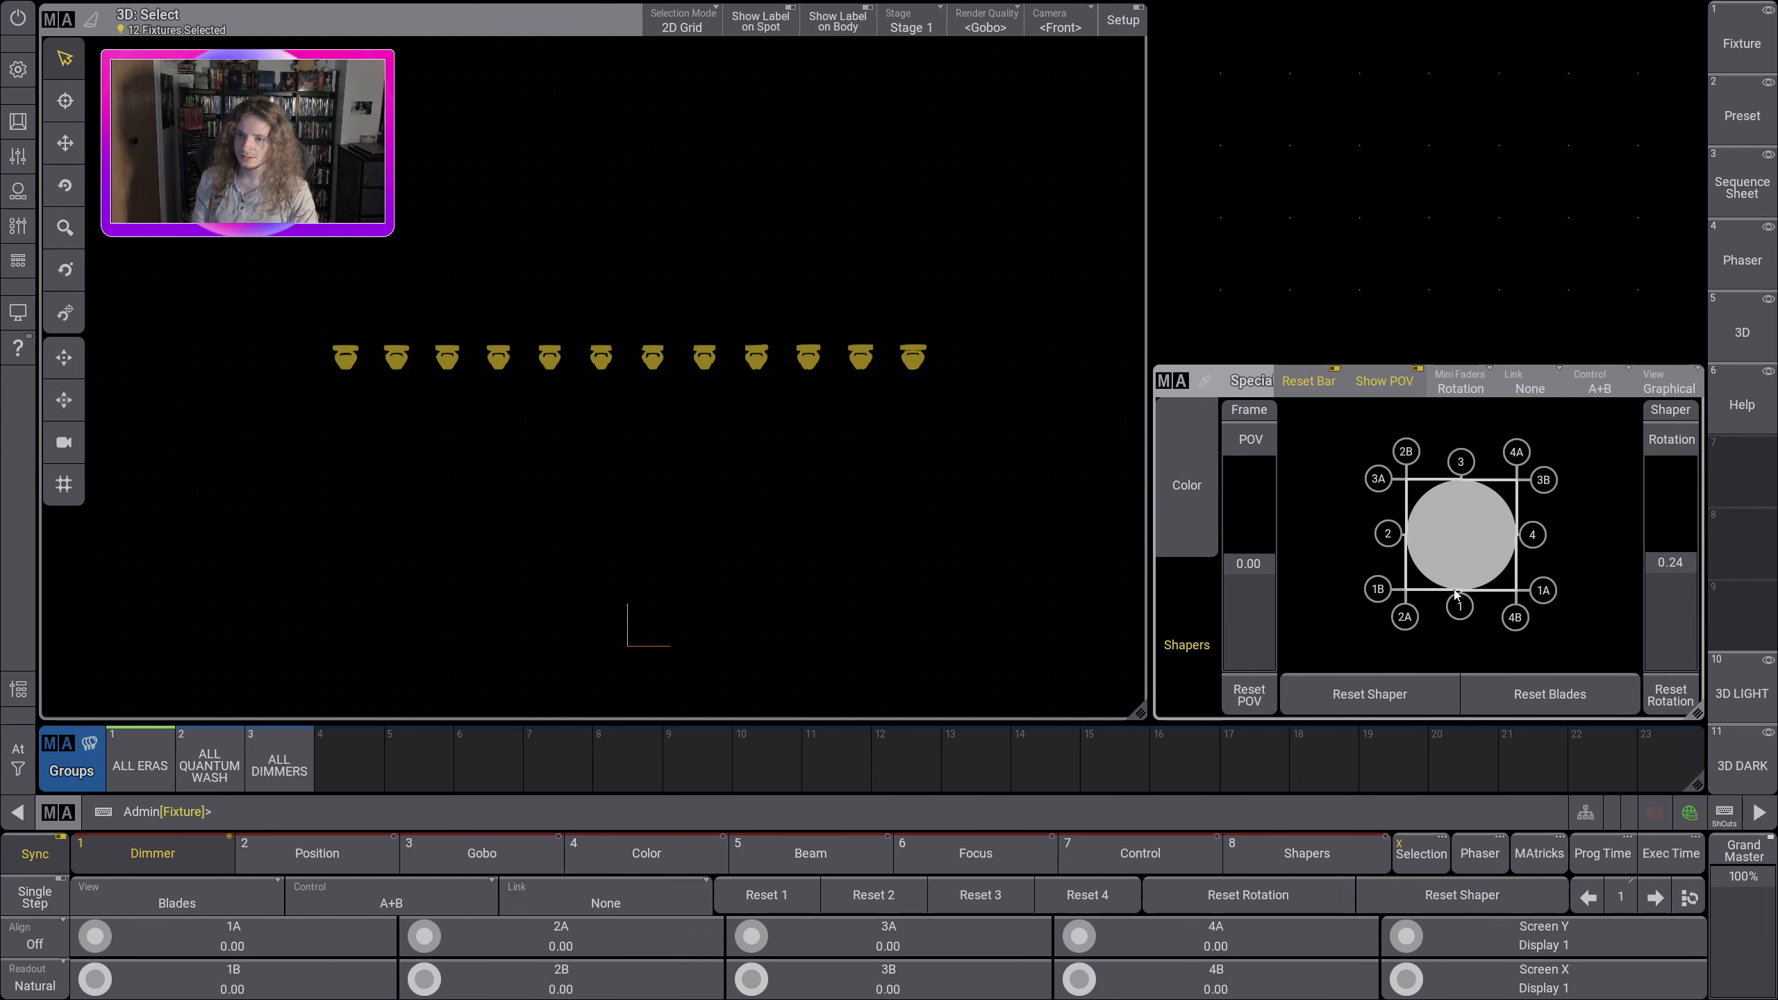
Step: Add a two-row Dimmer preset pool directly above the Special Dialog, matching its width
left_click_drag(1159, 240, 1708, 360)
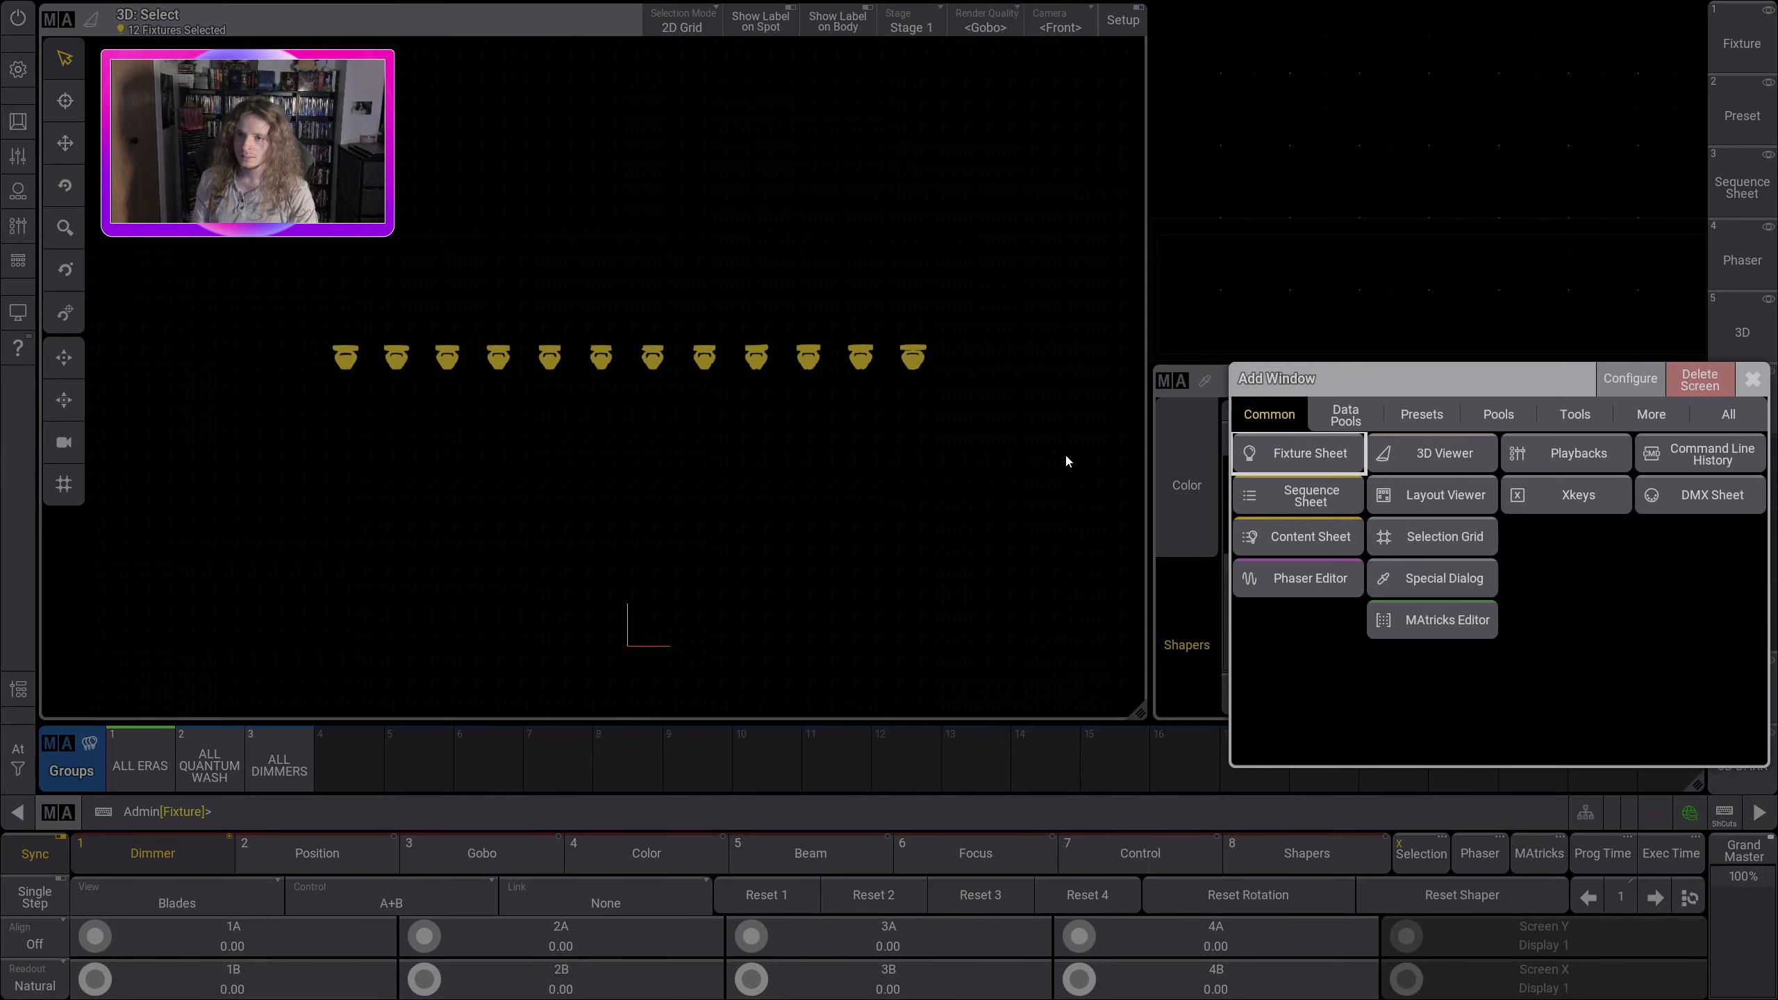
left_click(1425, 416)
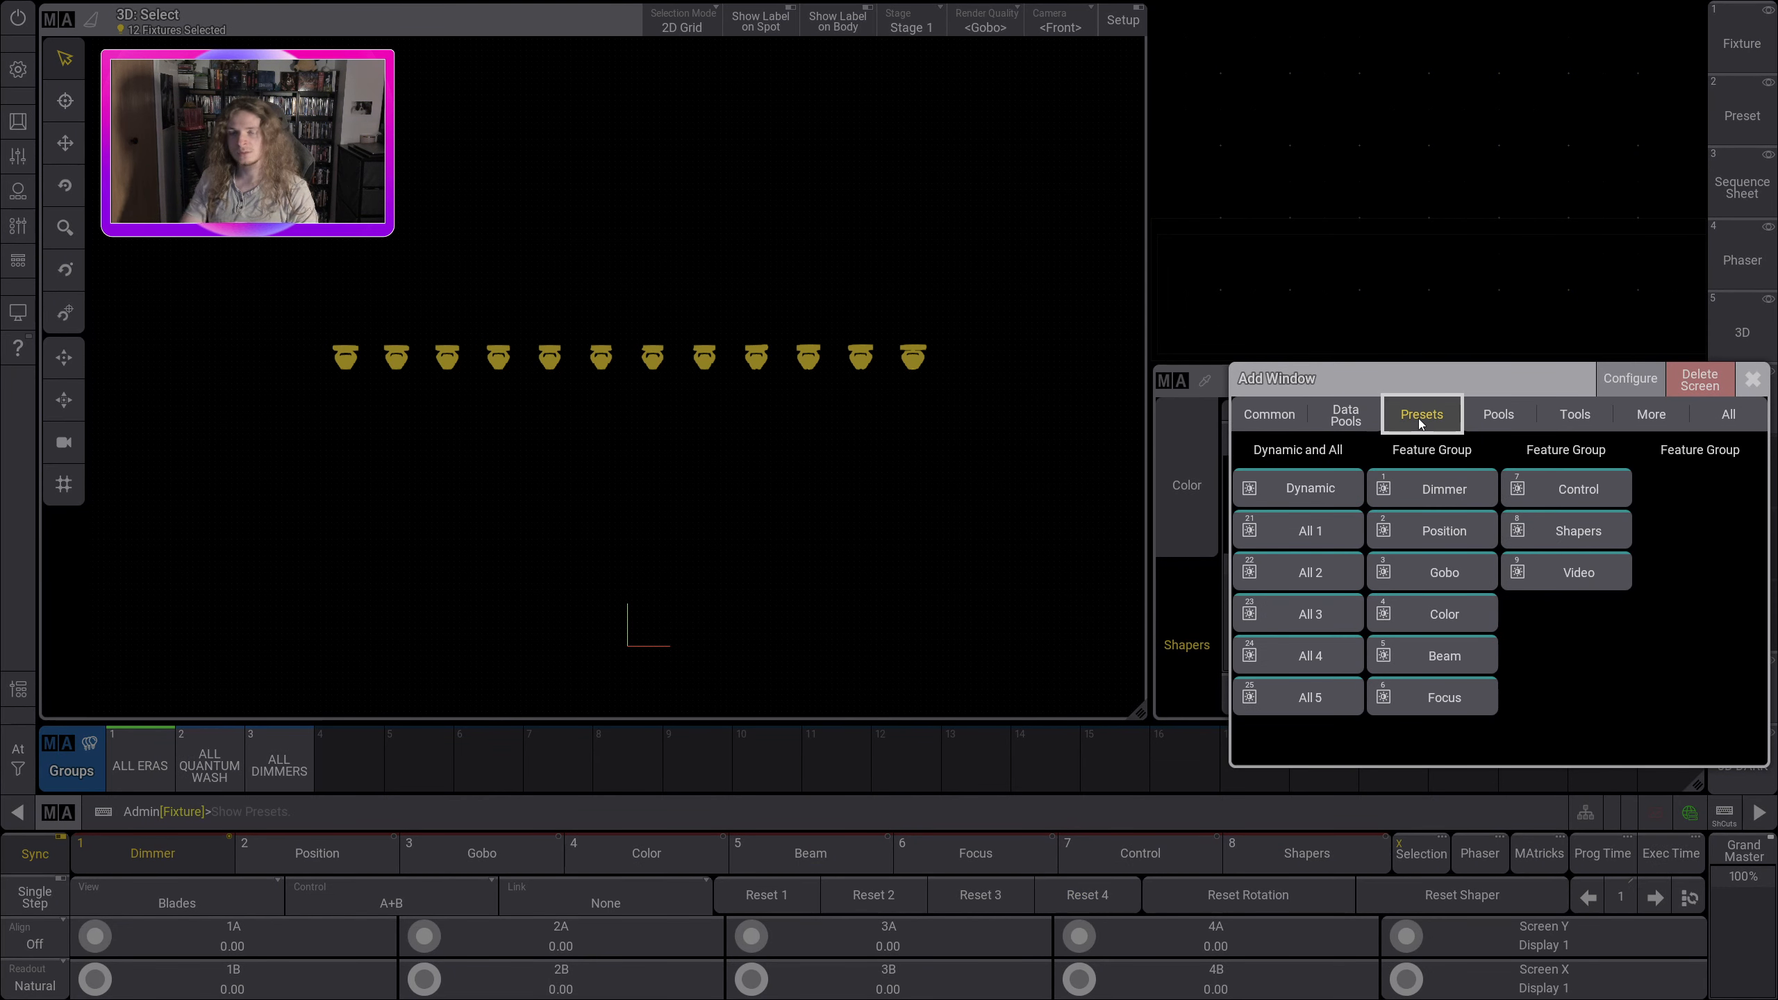
left_click(1429, 490)
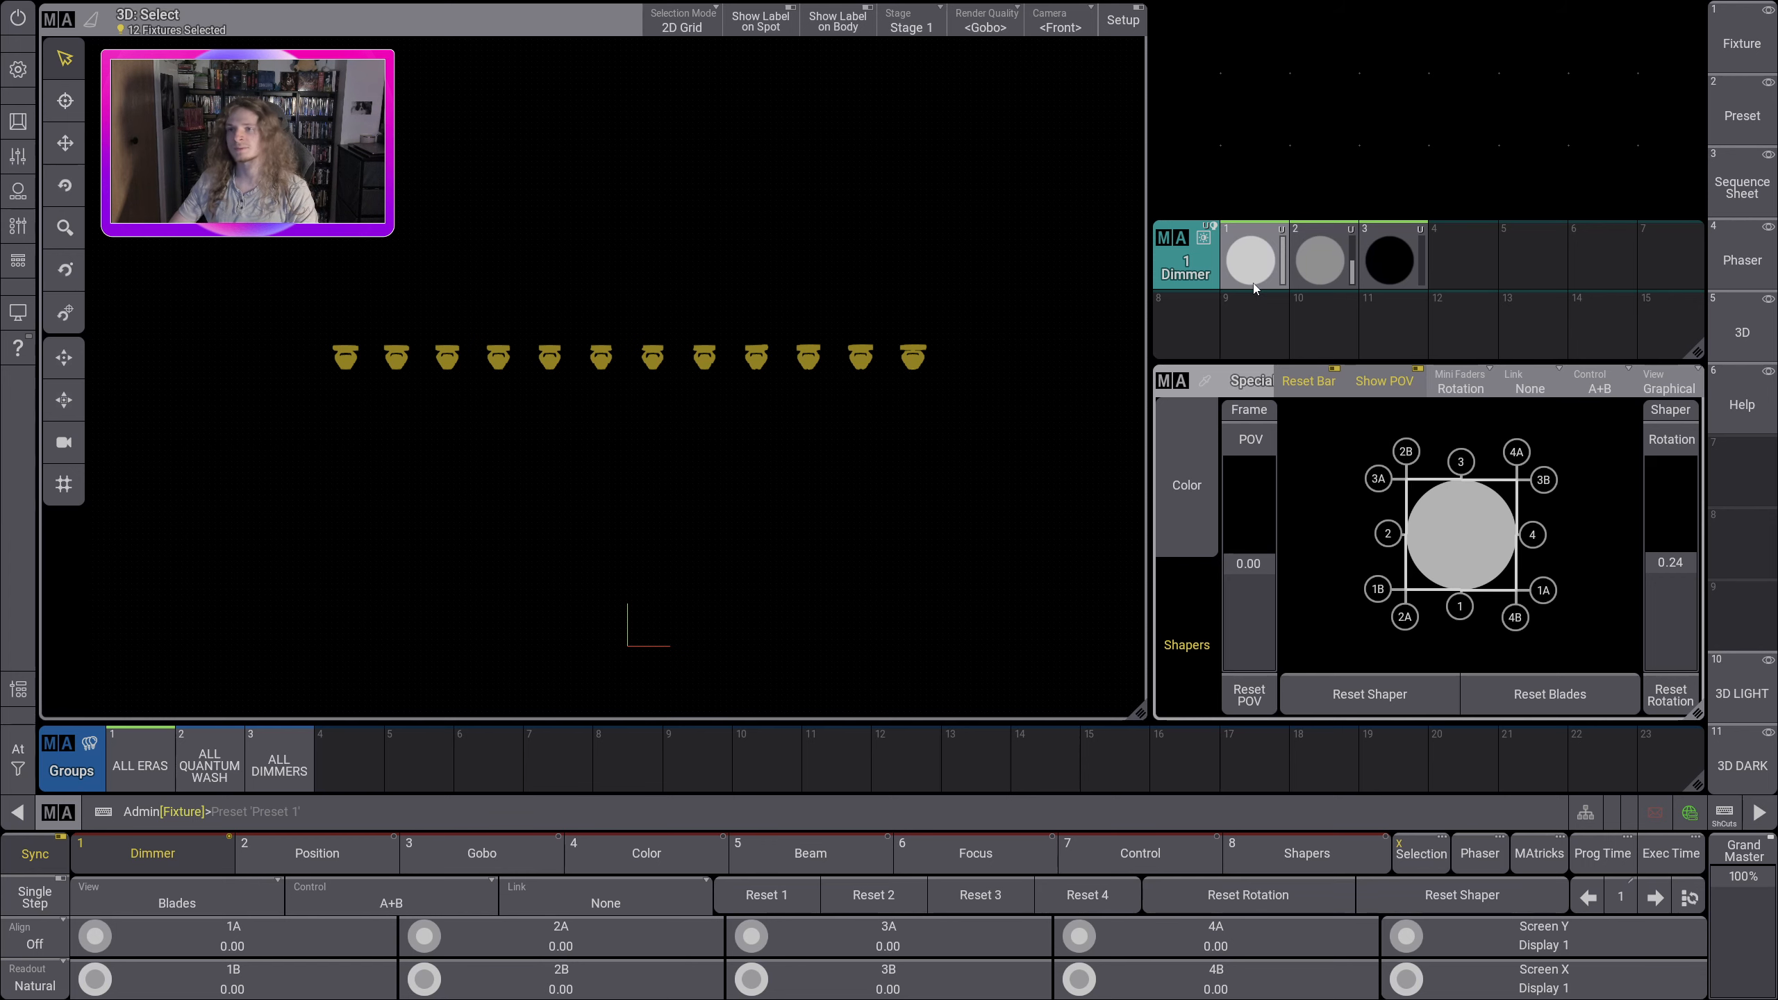
Step: Try to add a second Dimmer preset pool above the first one
left_click(1161, 78)
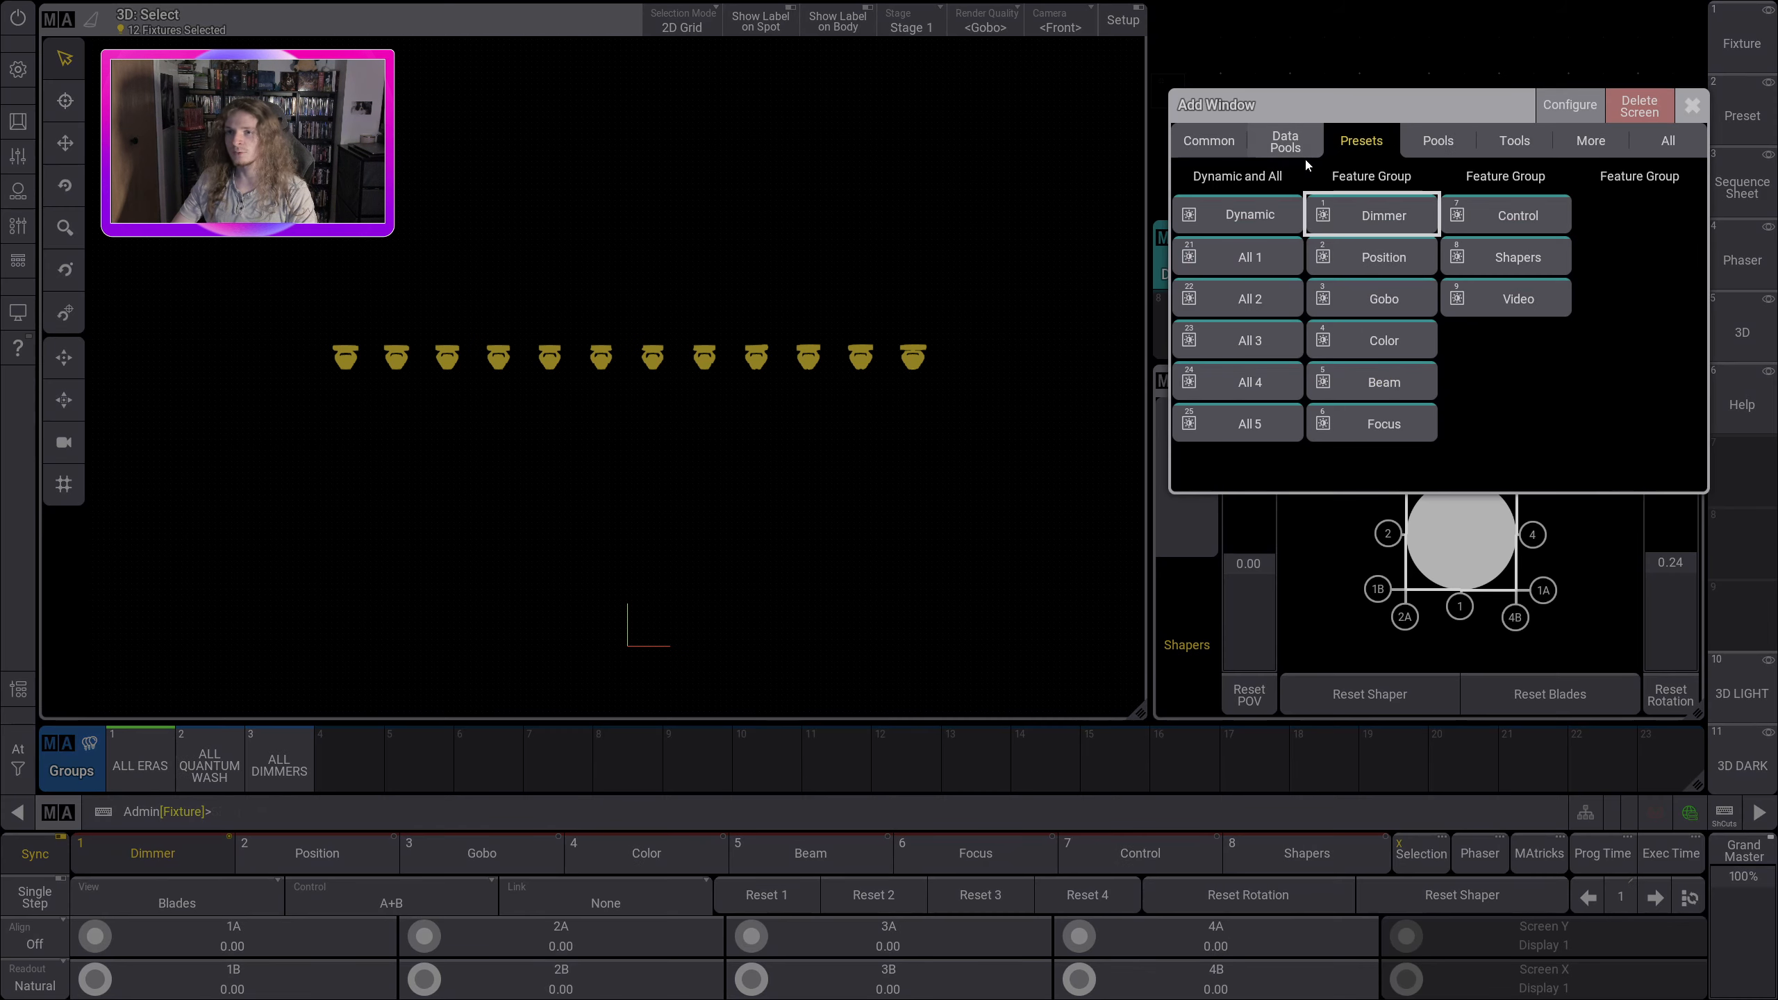
left_click(1368, 219)
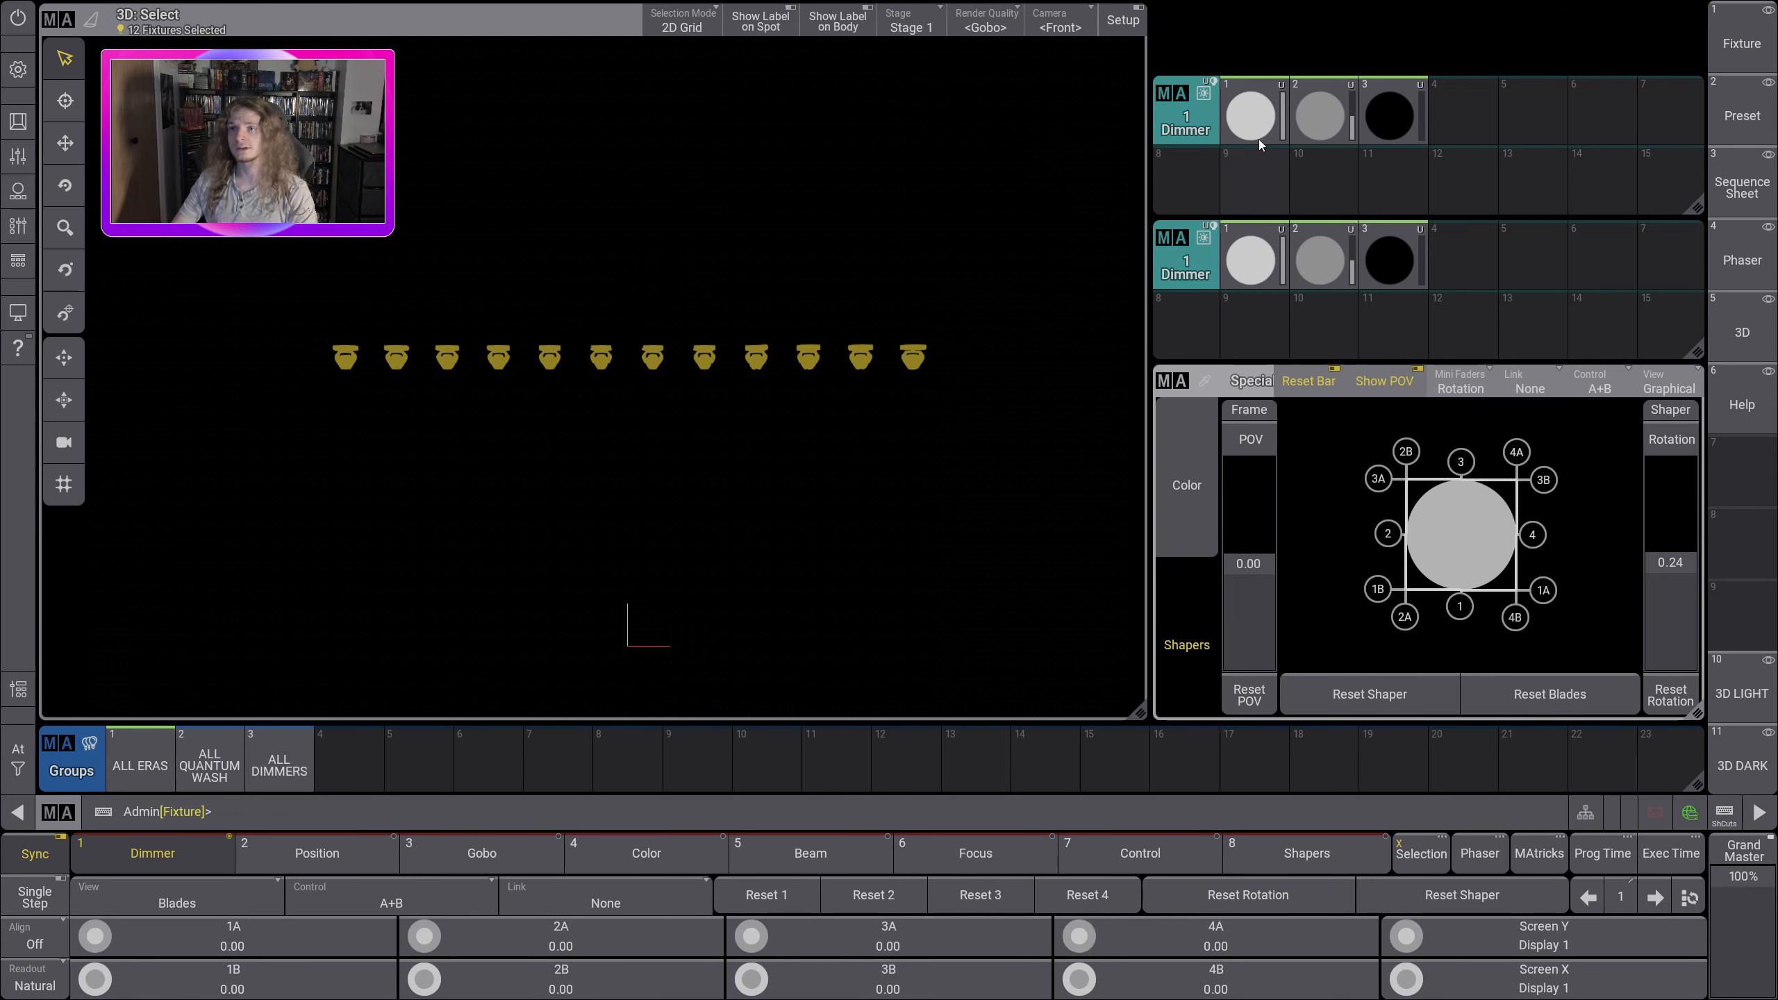
left_click(1250, 115)
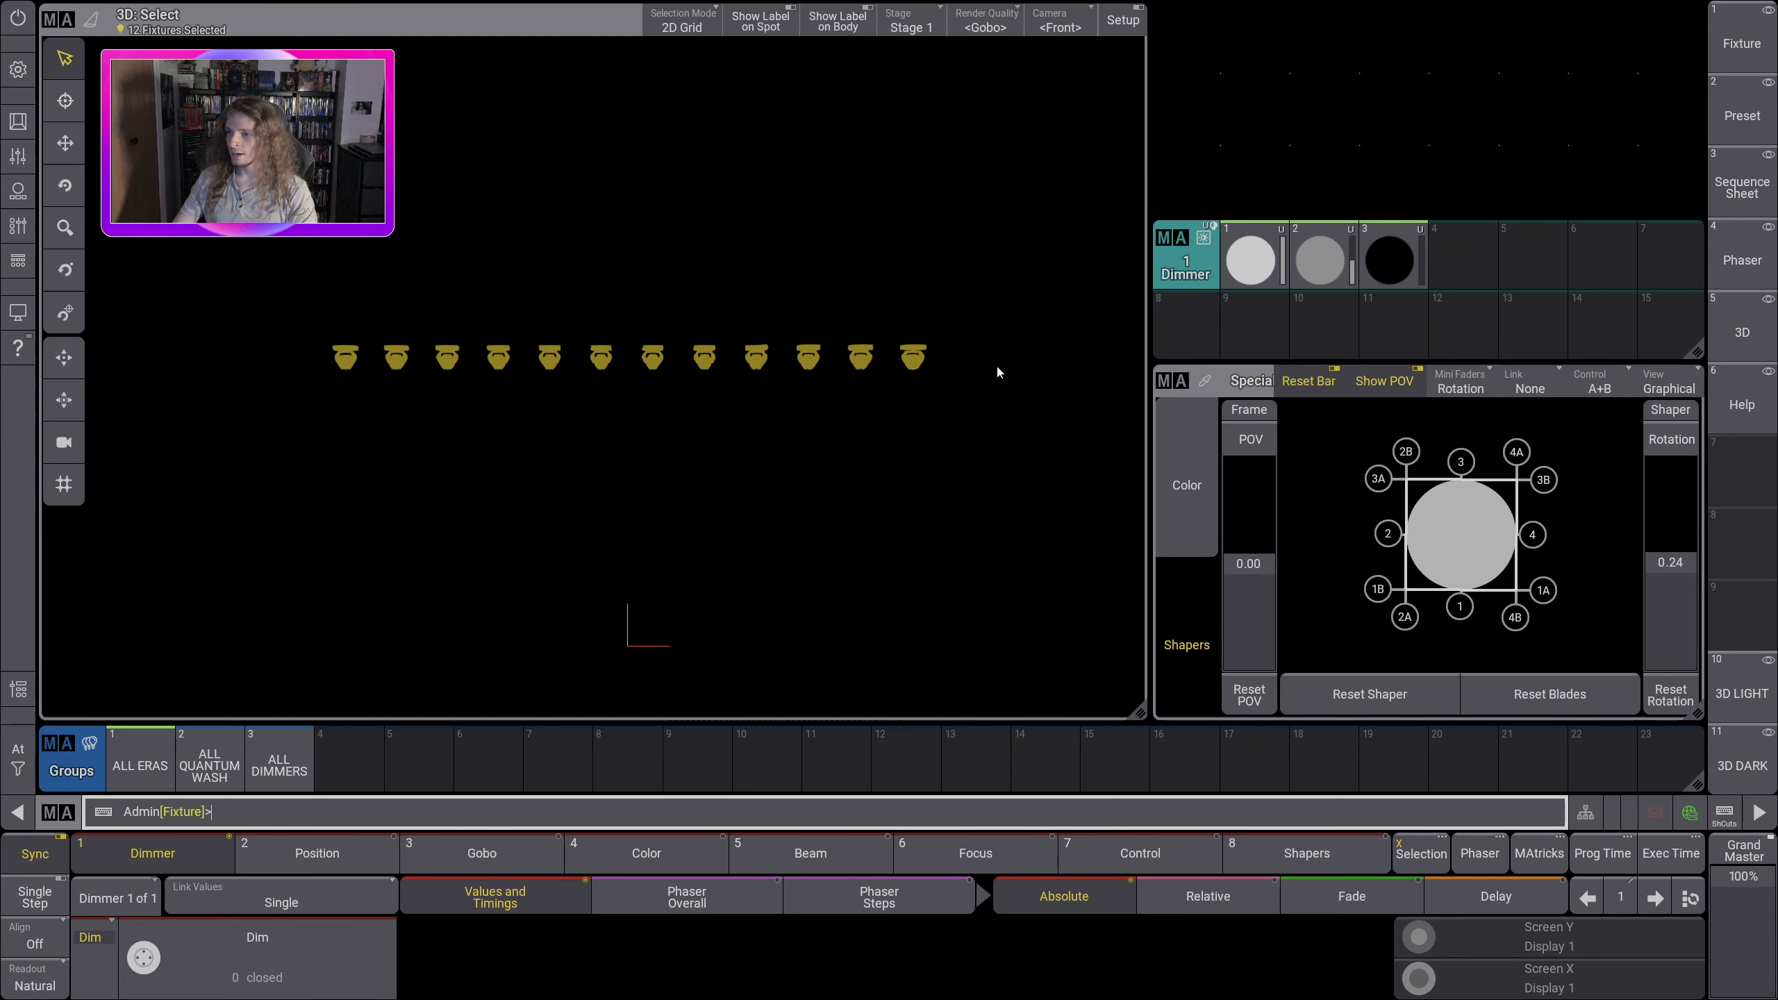
Step: Apply Dimmer preset 1 to the 12 selected Era fixtures and try out their shaper blades, angling blade 1 across the beam
left_click(1251, 253)
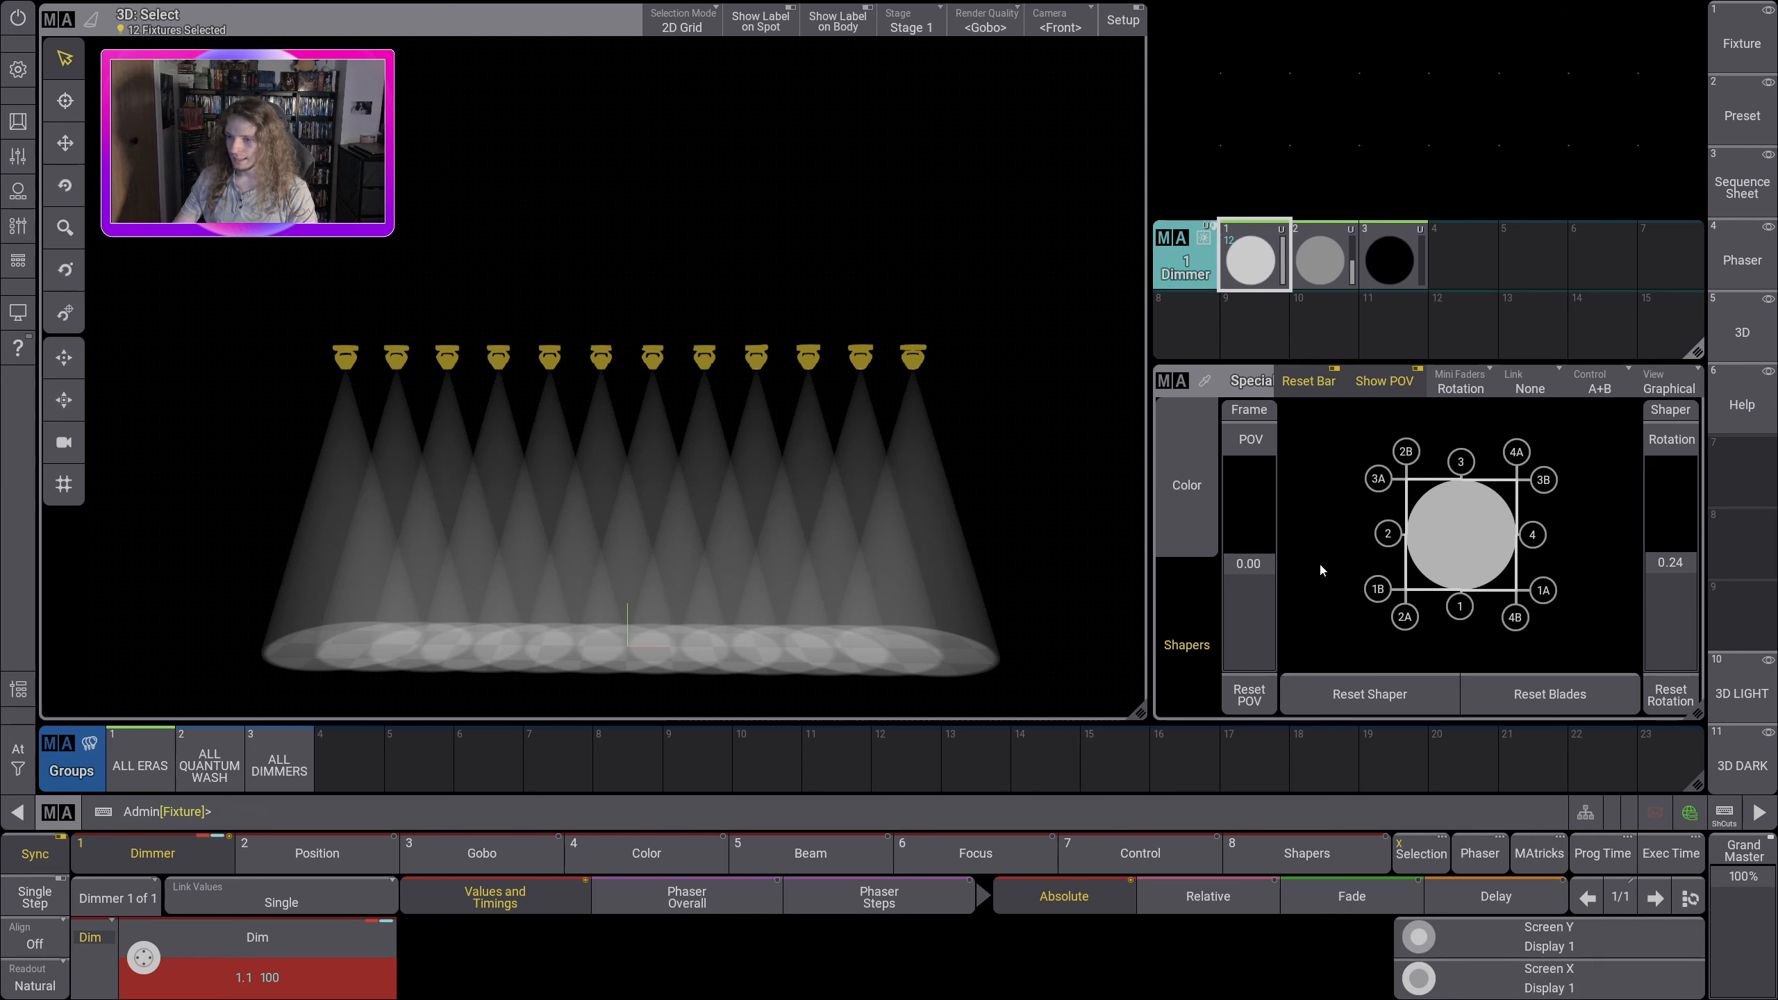
left_click_drag(1532, 534, 1574, 539)
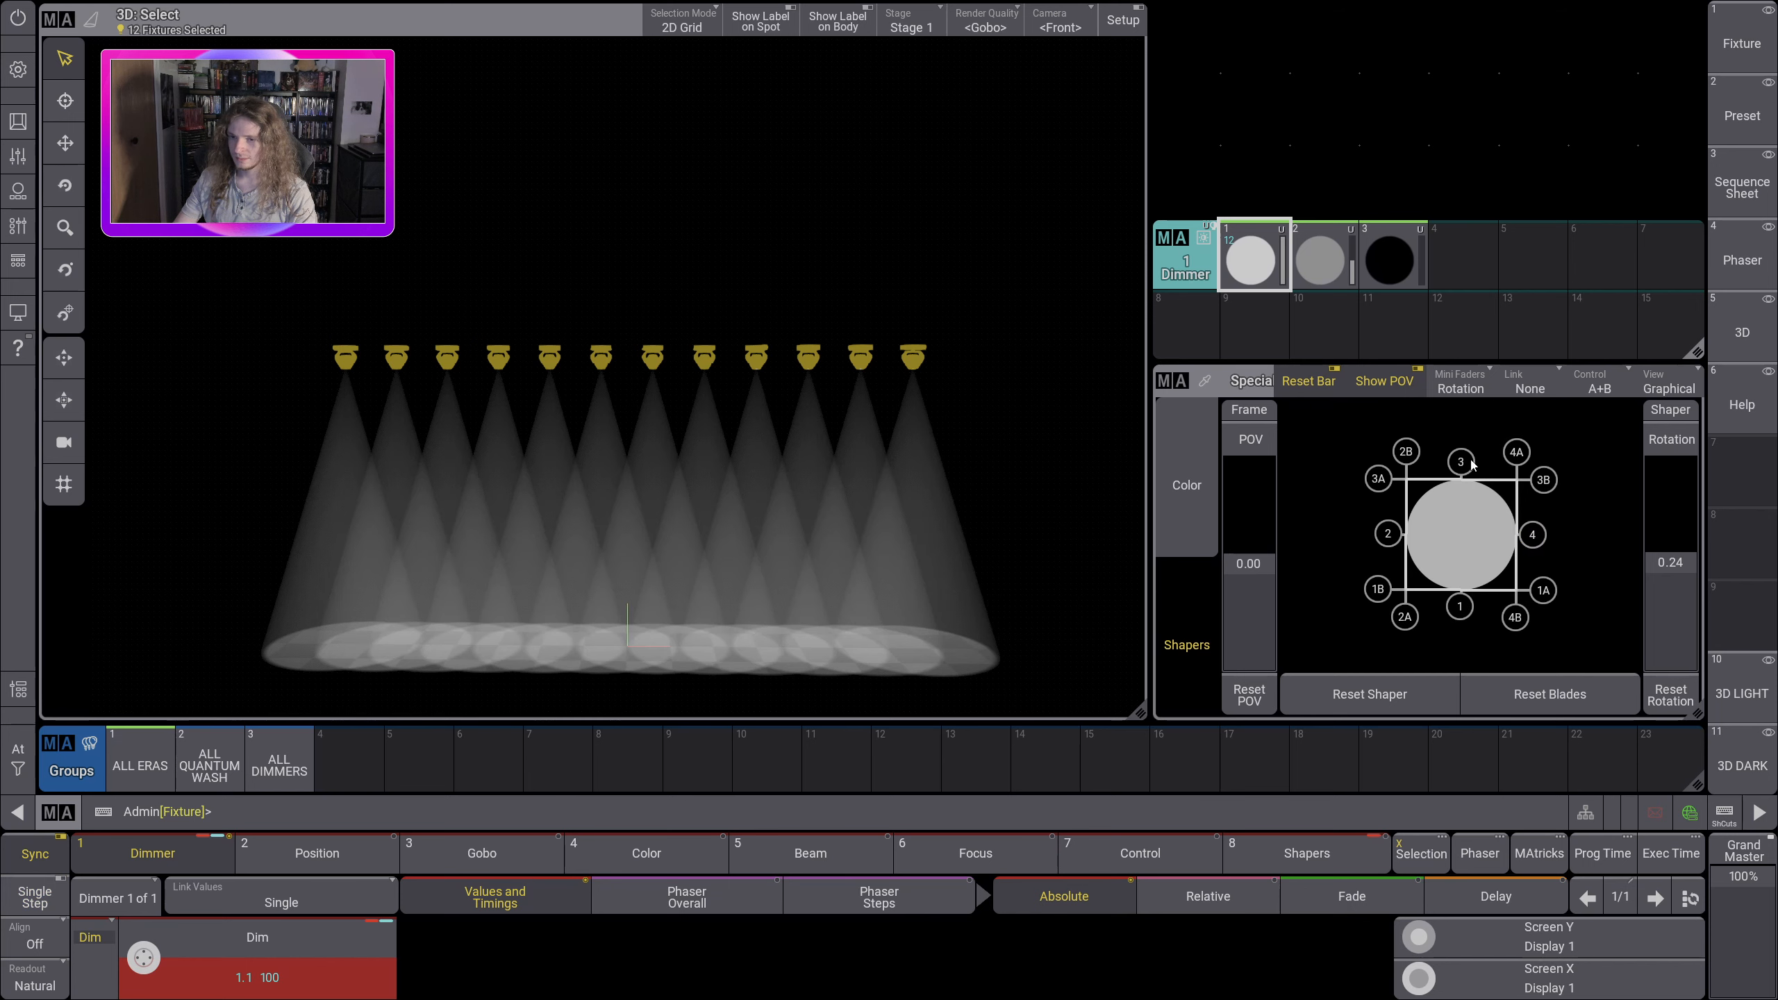
mouse_move(1468, 464)
left_mouse_down()
mouse_move(1462, 510)
mouse_move(1466, 454)
left_mouse_up()
mouse_move(1388, 533)
left_mouse_down()
mouse_move(1426, 535)
mouse_move(1388, 533)
left_mouse_up()
mouse_move(1459, 606)
left_mouse_down()
mouse_move(1463, 544)
mouse_move(1460, 607)
left_mouse_up()
mouse_move(1460, 462)
left_mouse_down()
mouse_move(1469, 515)
mouse_move(1477, 436)
left_mouse_up()
left_click_drag(1459, 611, 1518, 535)
left_click_drag(1383, 568, 1545, 649)
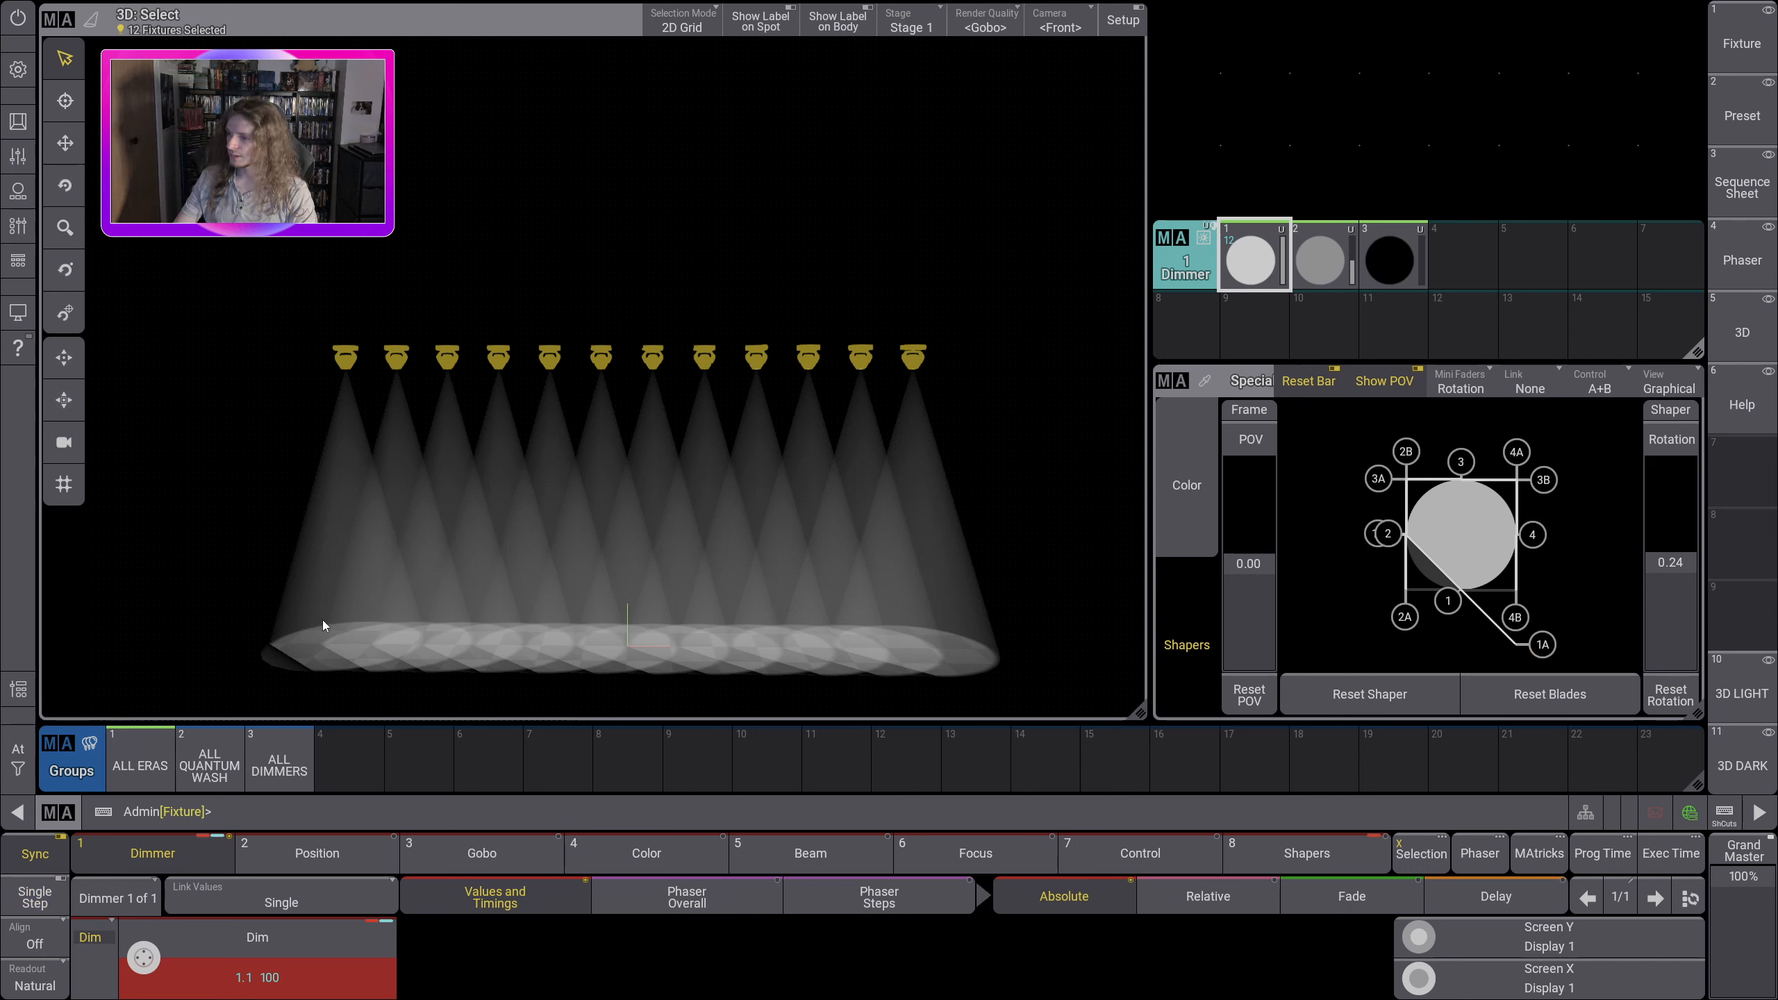
Step: Clear the fixture selection and all active values from the programmer
left_click(18, 757)
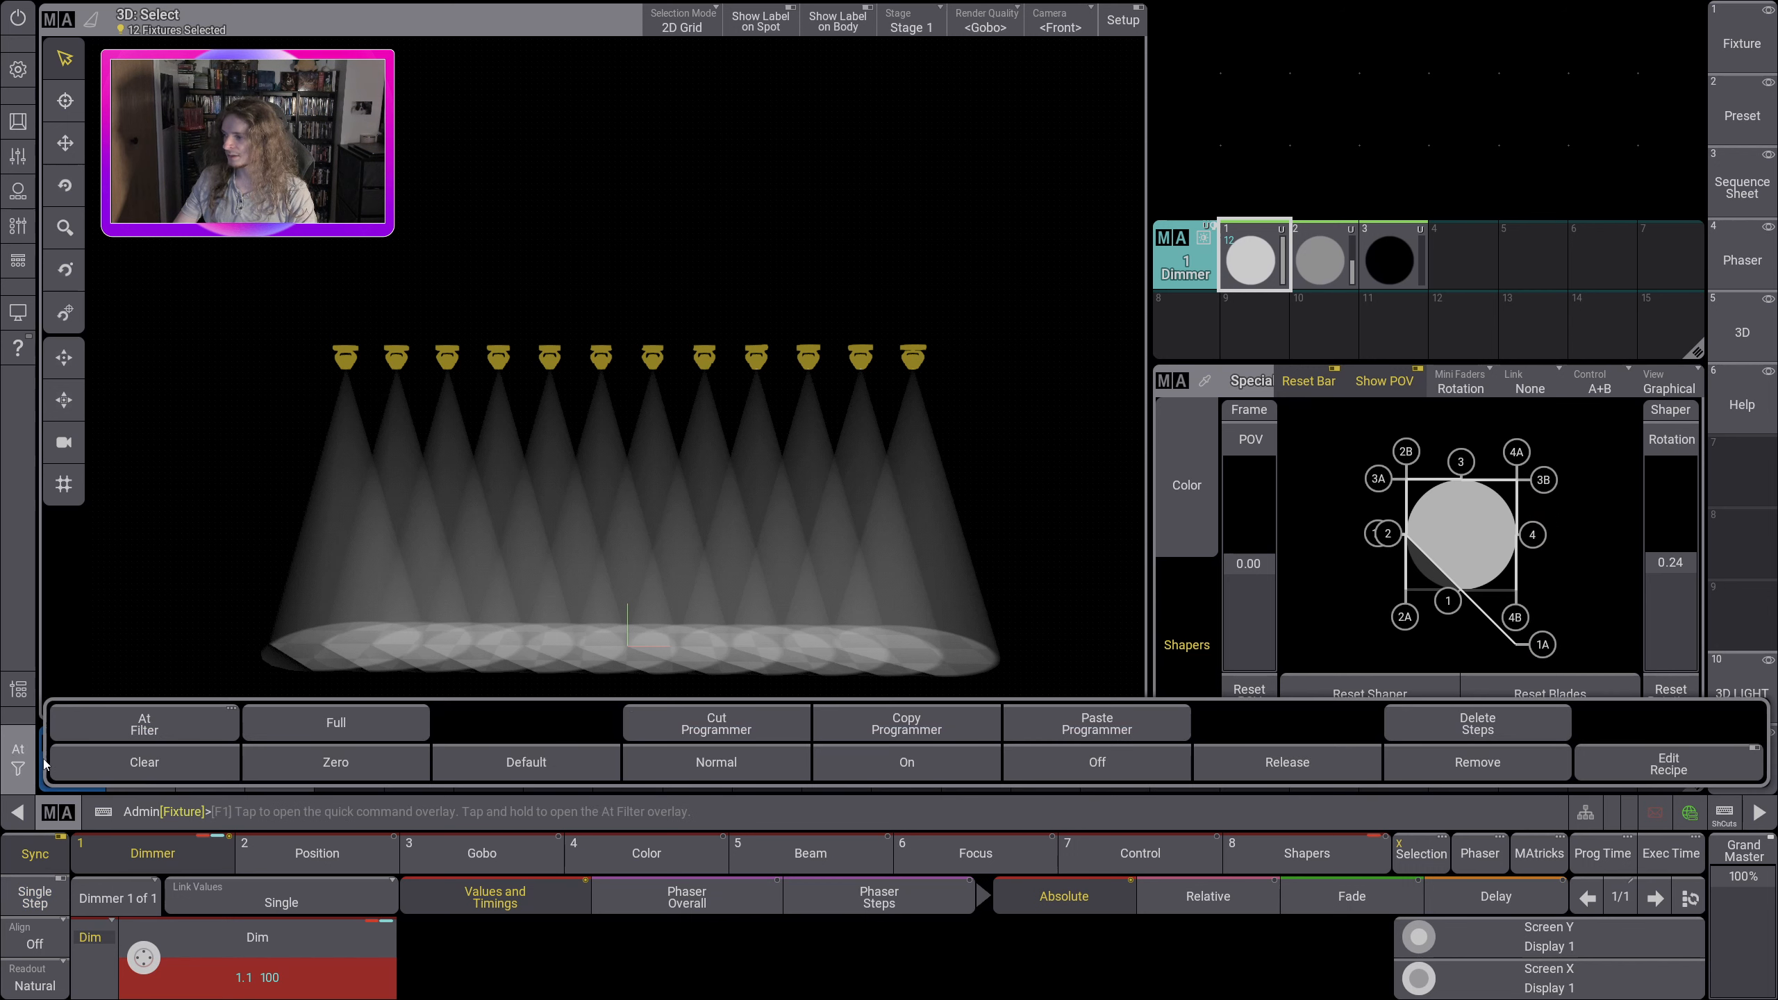
left_click(150, 761)
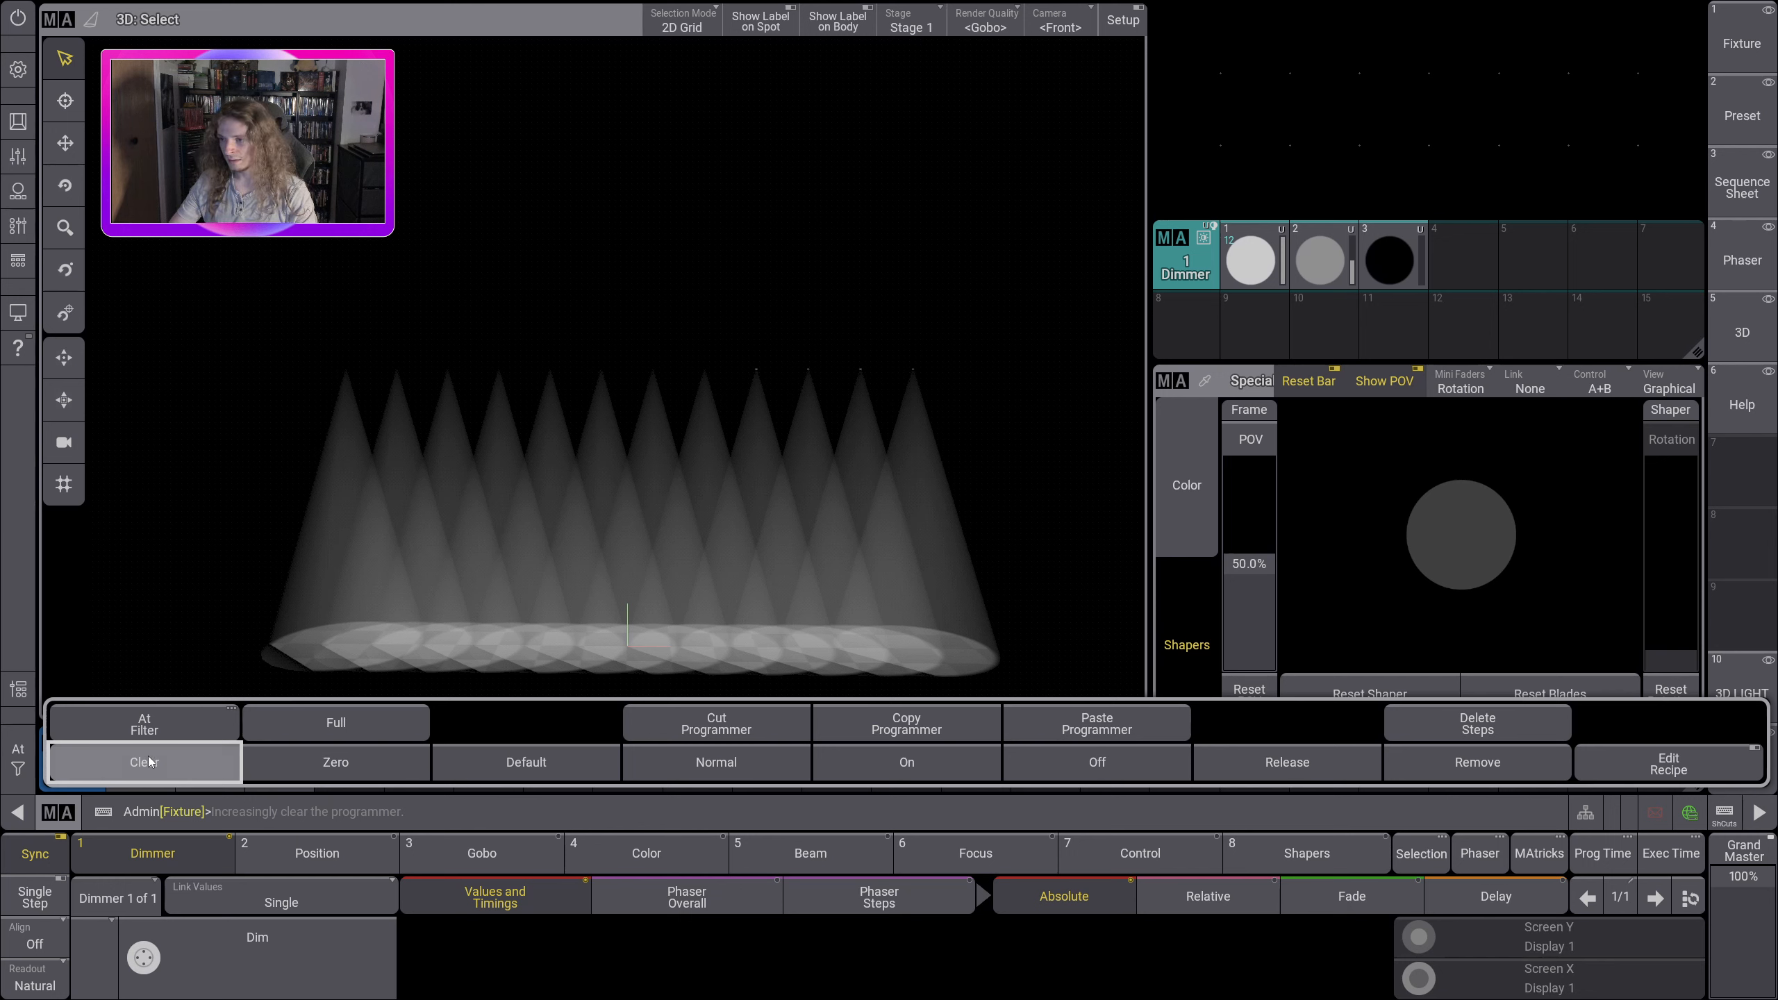
left_click(149, 762)
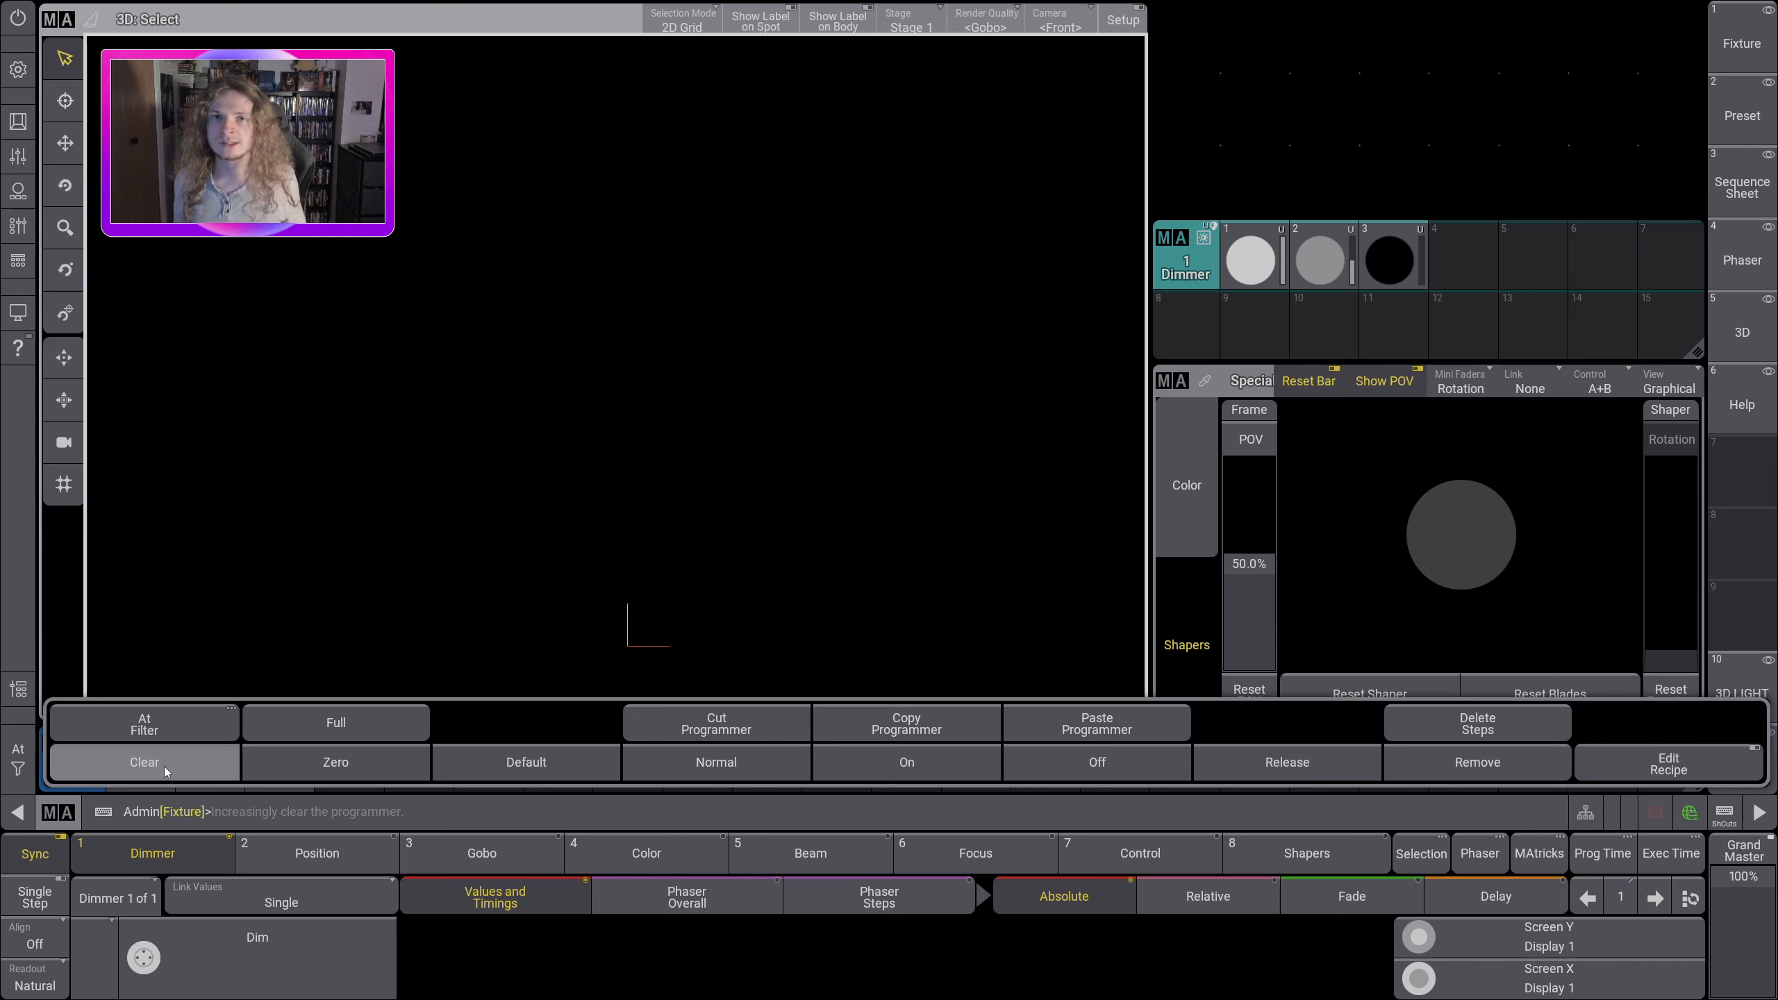
left_click(164, 767)
Step: Go through the stored Preset, Sequence Sheet, Phaser, 3D and Help views to review their window layouts
left_click(1741, 115)
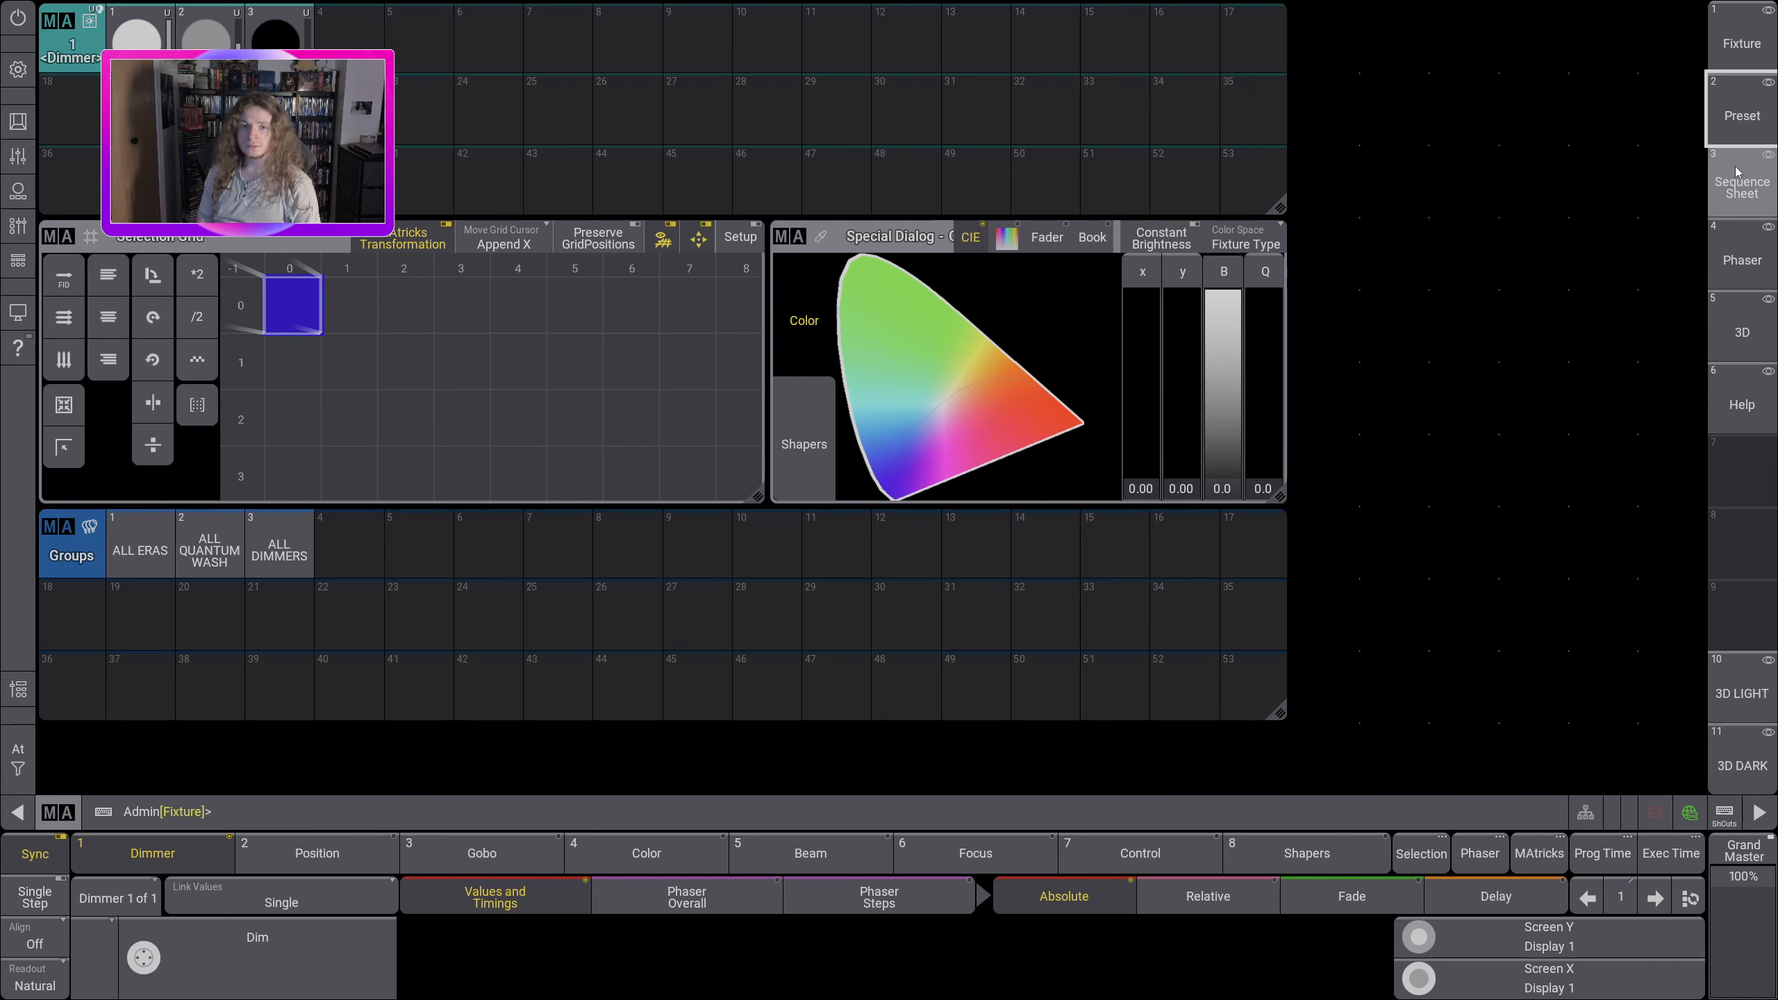
left_click(1742, 186)
left_click(1741, 258)
left_click(1742, 329)
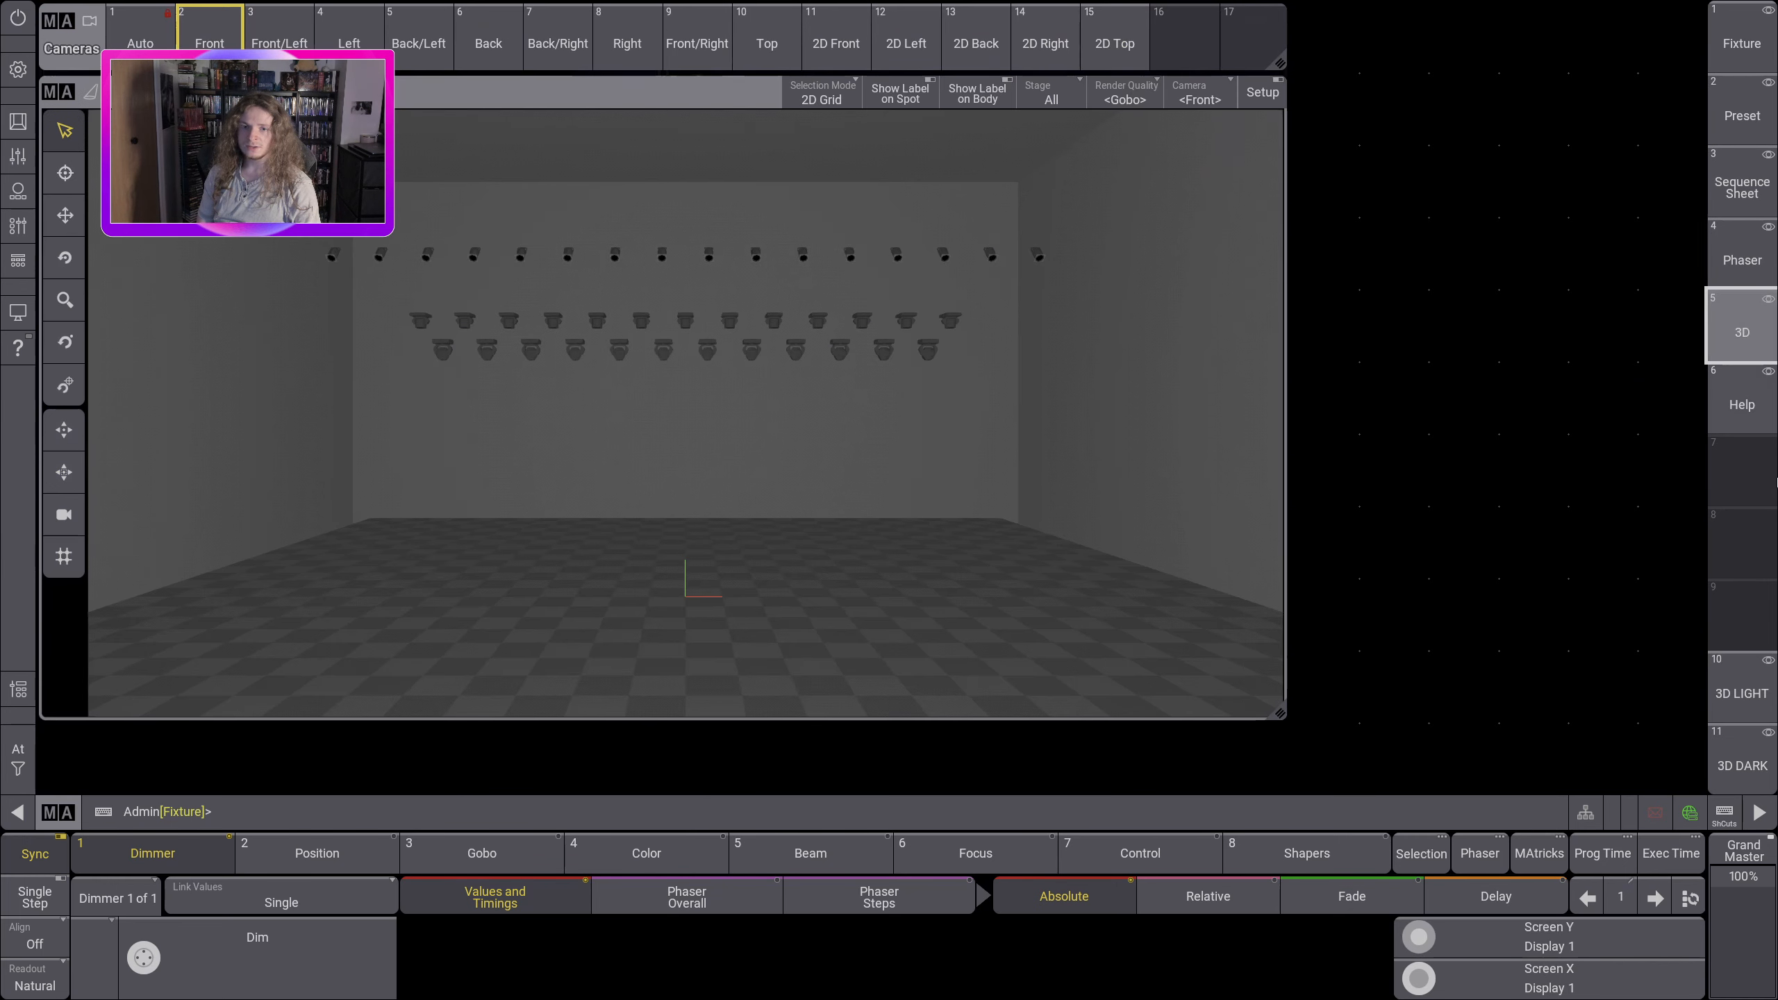
left_click(1742, 401)
left_click(1730, 331)
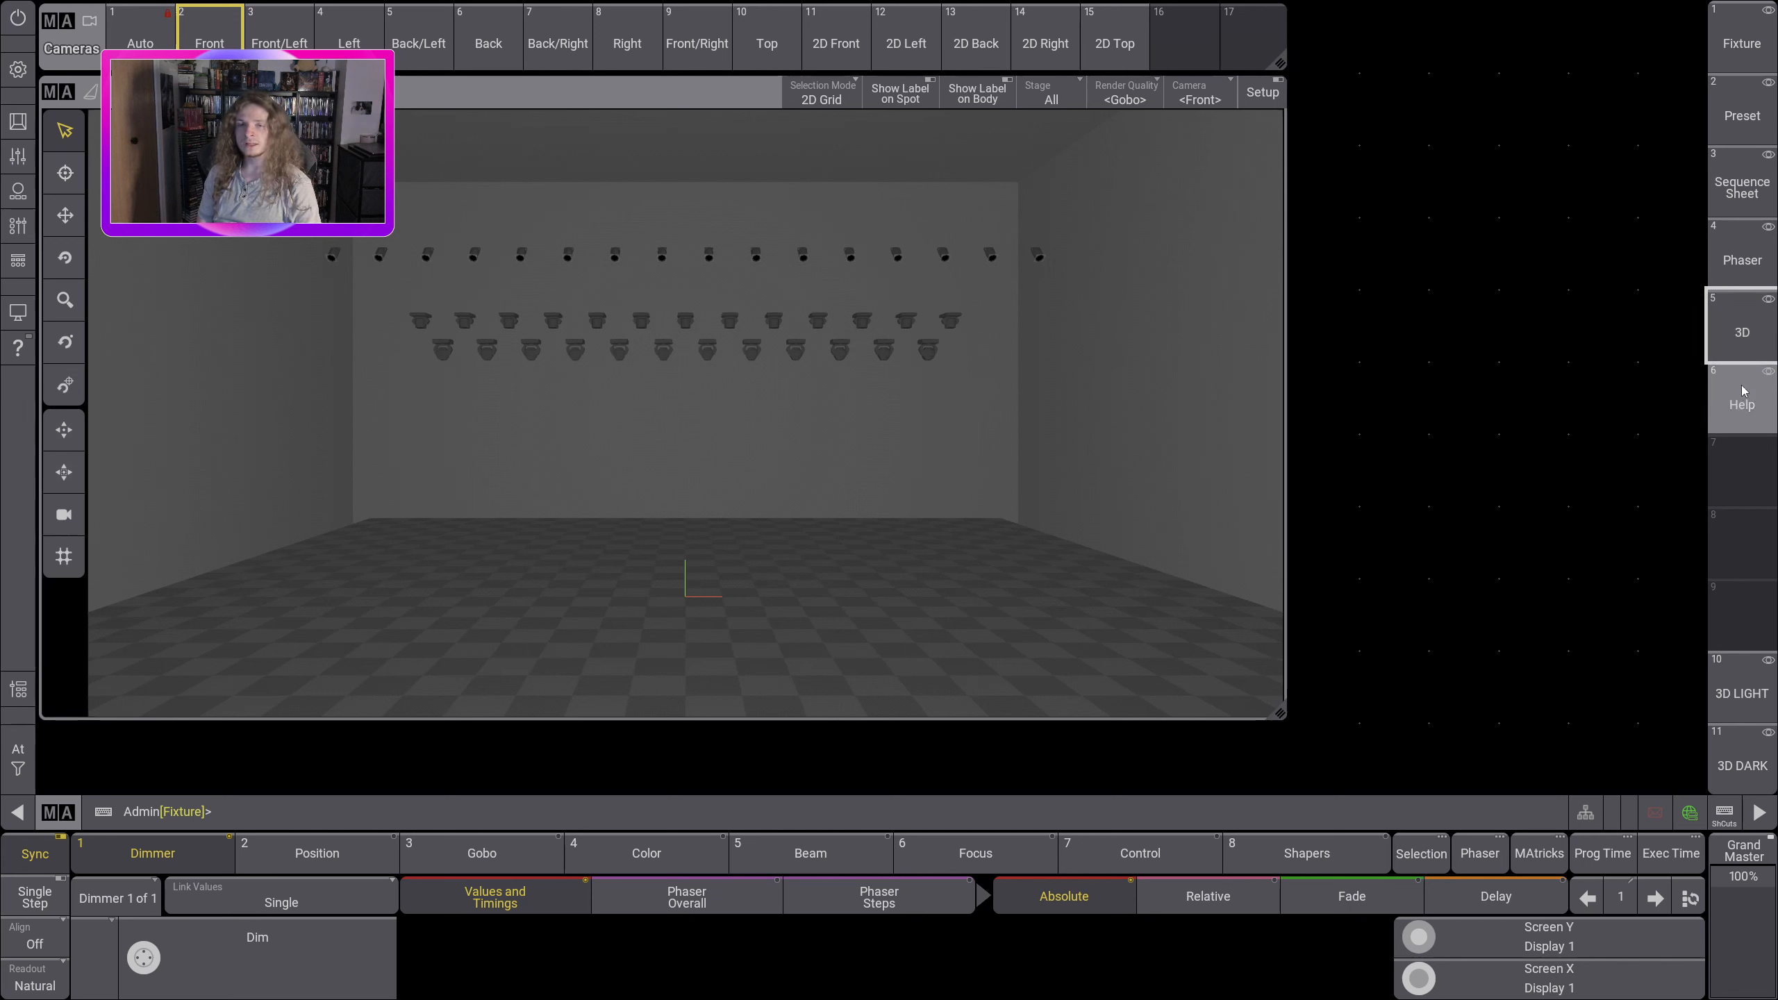
left_click(1741, 183)
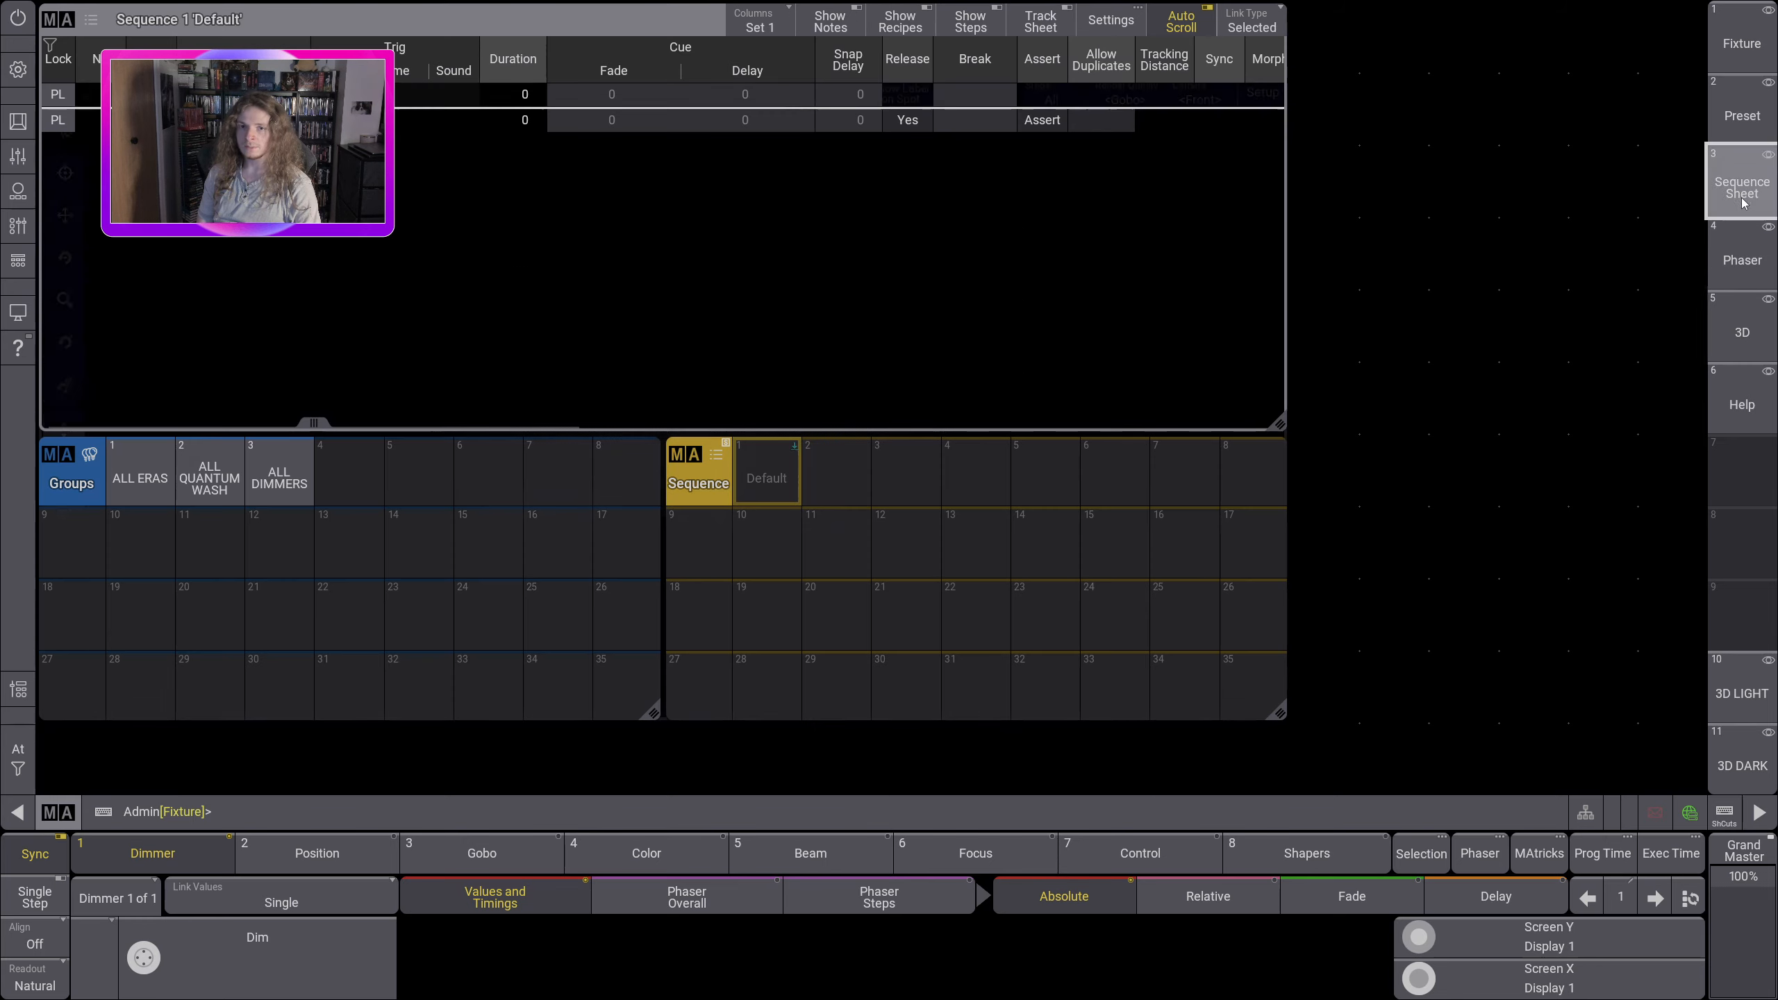
left_click(1742, 252)
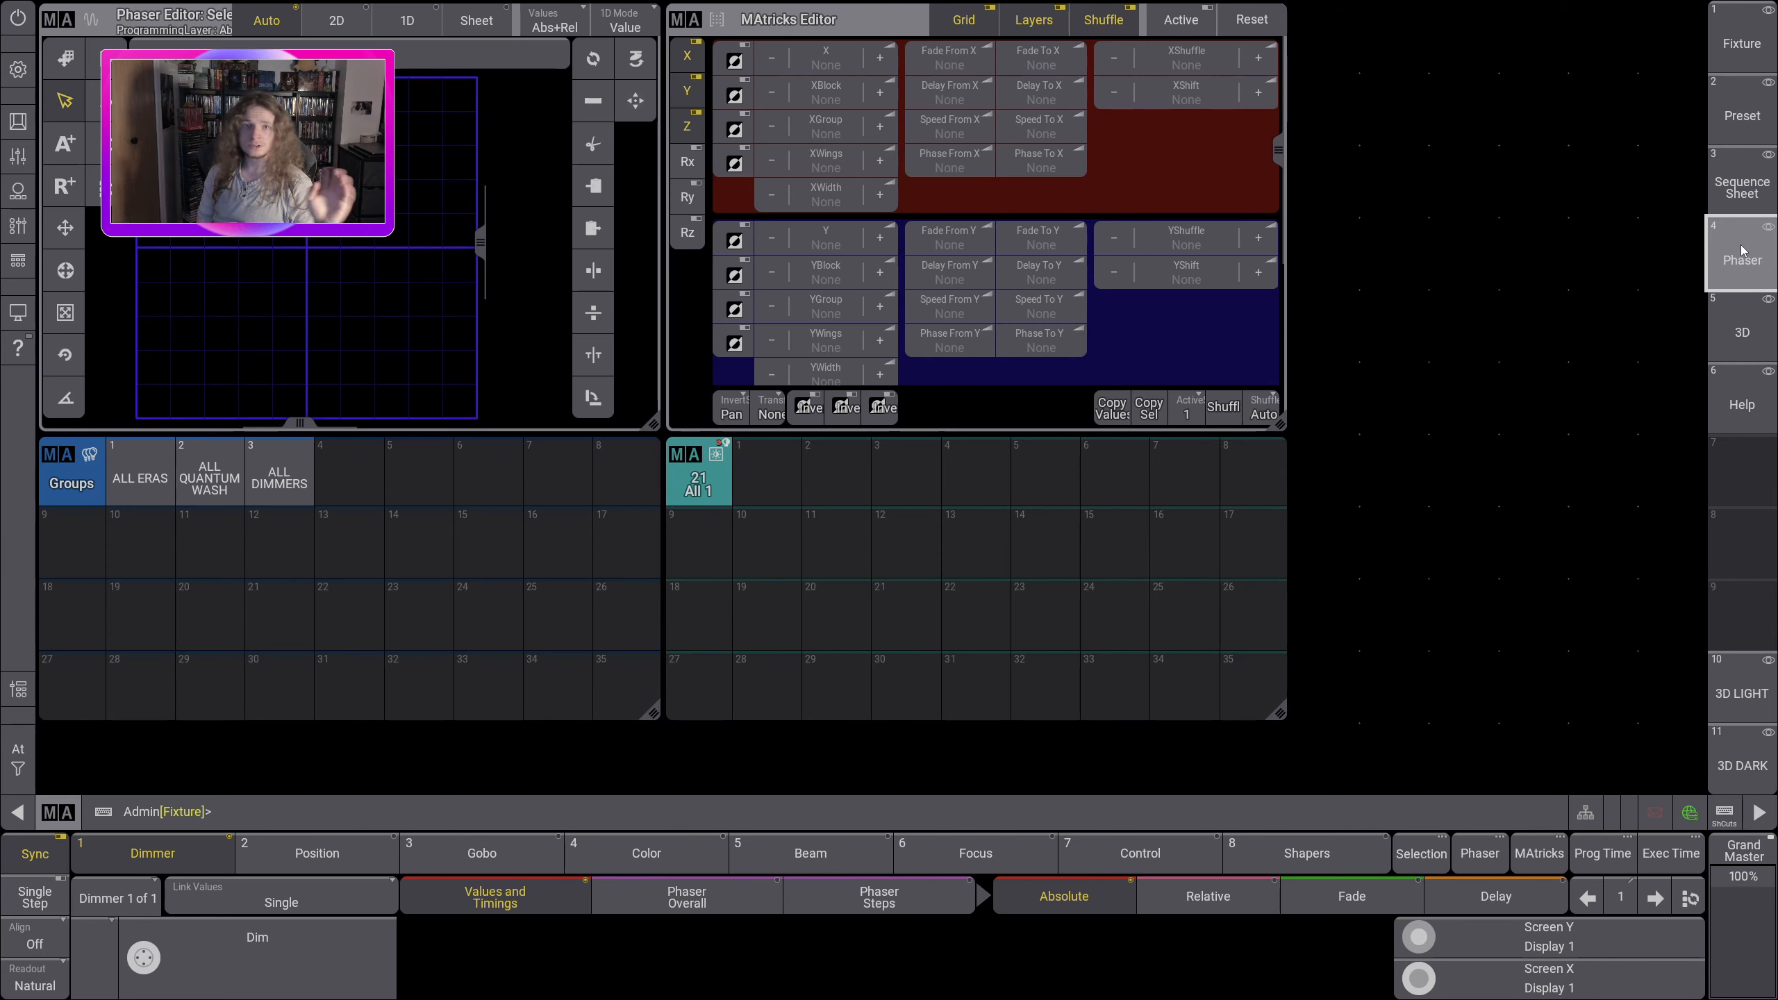